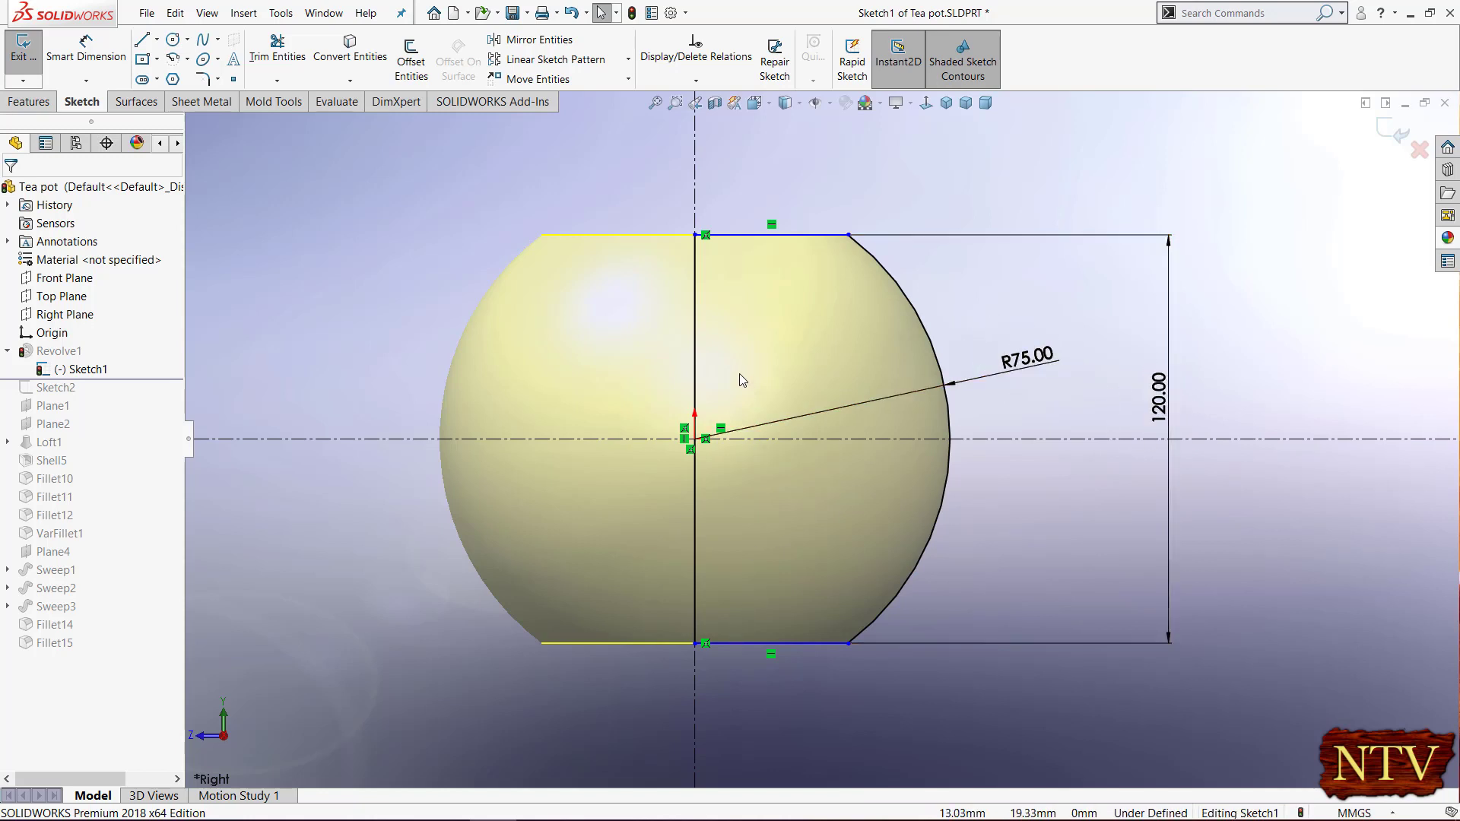
# - Exit Sketch1 to rebuild the revolved teapot body and inspect its flat-topped shape in 3D
pyautogui.click(1378, 152)
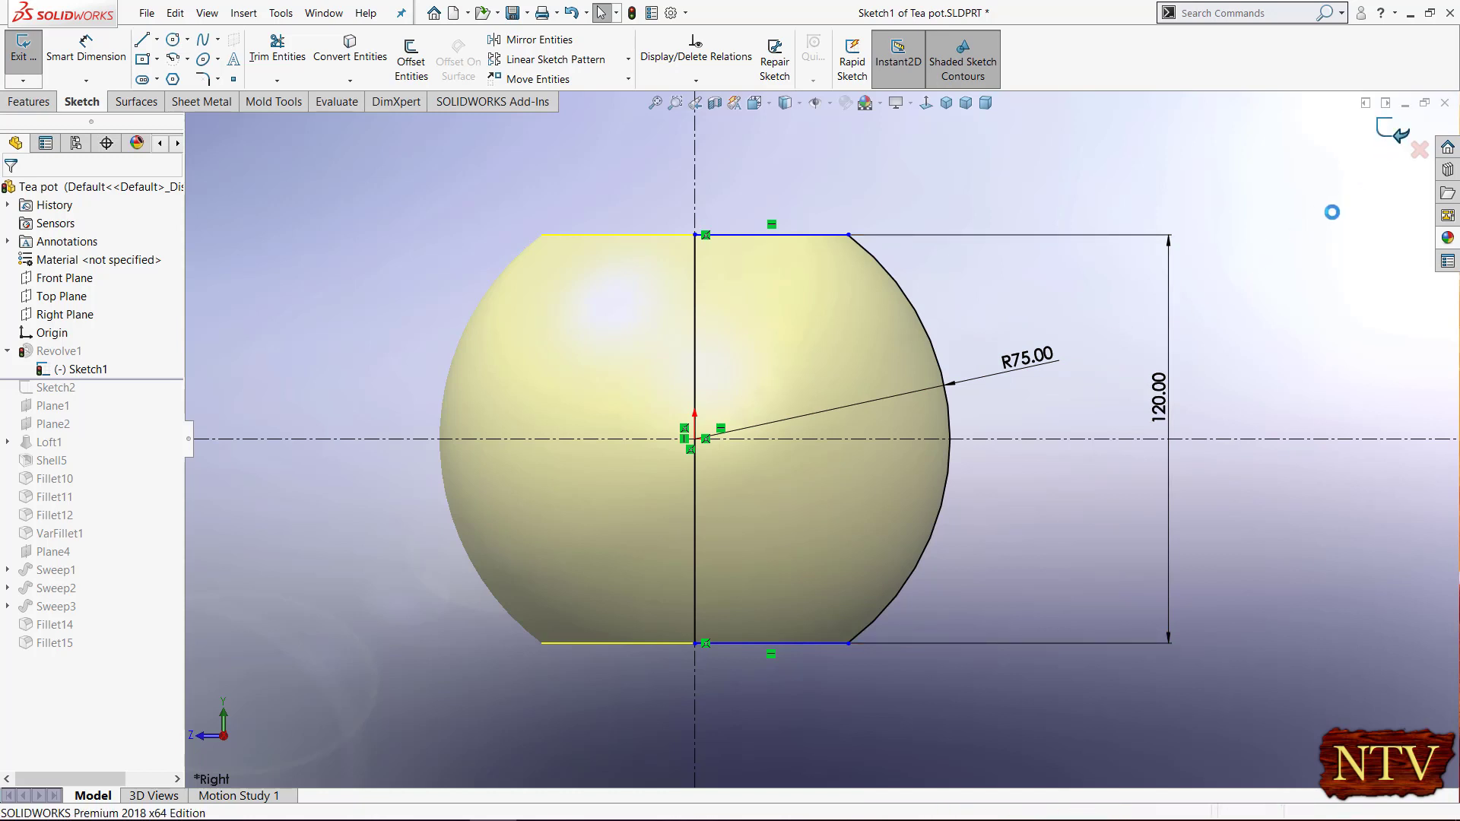
pyautogui.press('z')
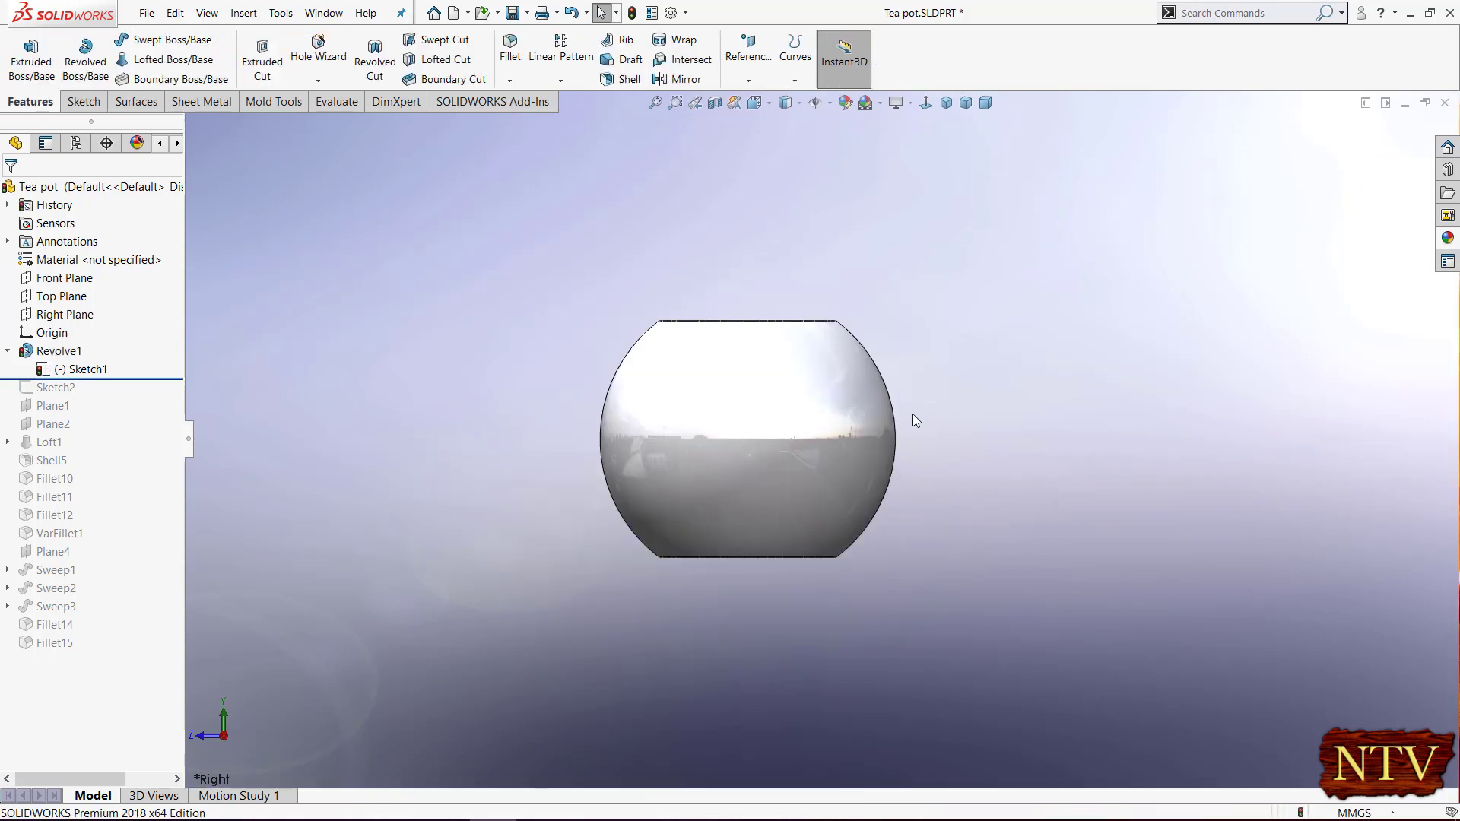
pyautogui.moveTo(905, 267); pyautogui.dragTo(963, 259, button='middle')
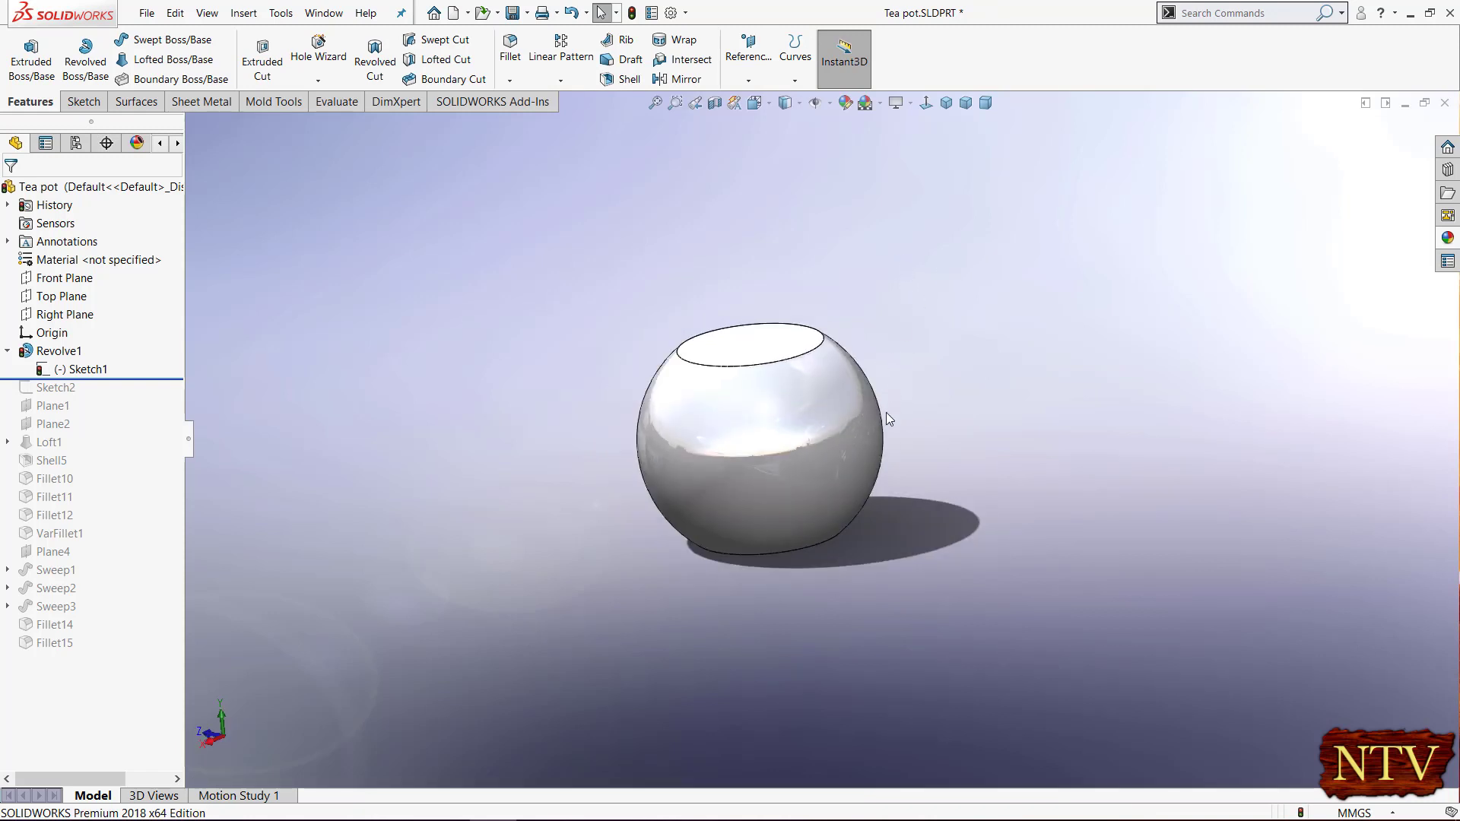
pyautogui.moveTo(887, 413); pyautogui.dragTo(725, 402, button='middle')
pyautogui.scroll(-4, 724, 402)
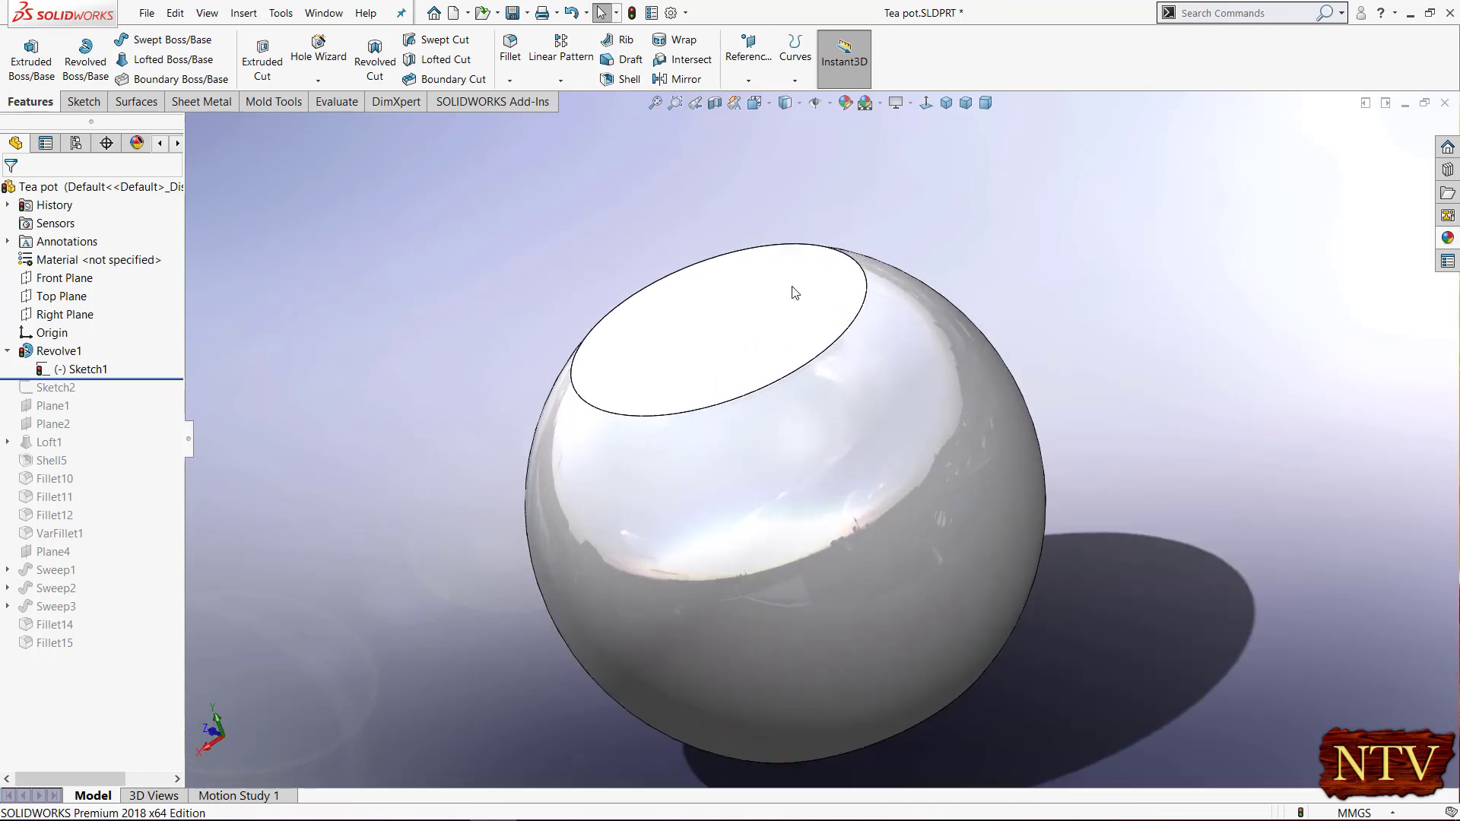
# - Roll the feature history forward past Sketch2 and show that sketch alongside the revolved body
pyautogui.click(7, 352)
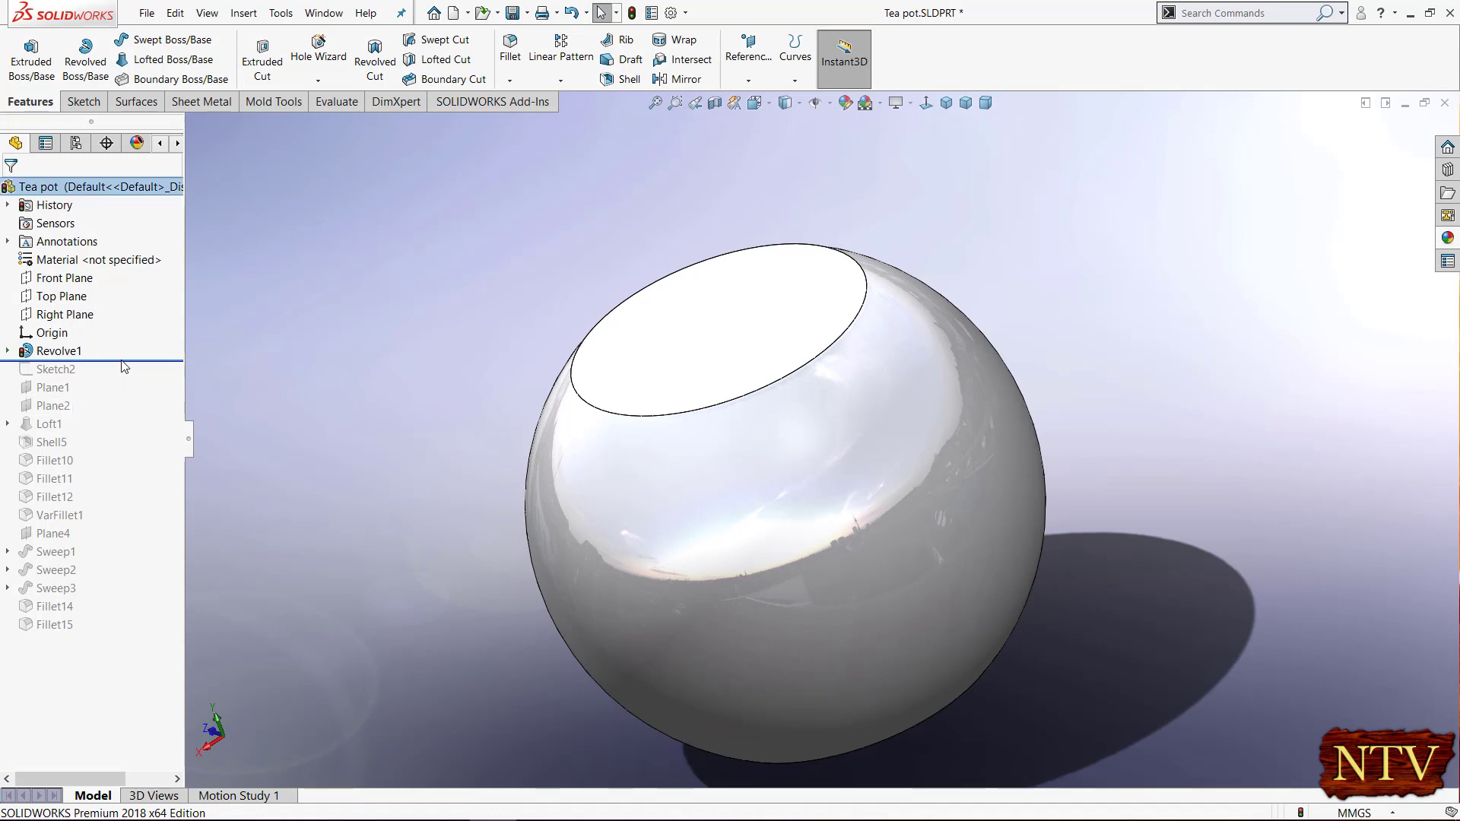
pyautogui.moveTo(123, 373); pyautogui.dragTo(119, 378)
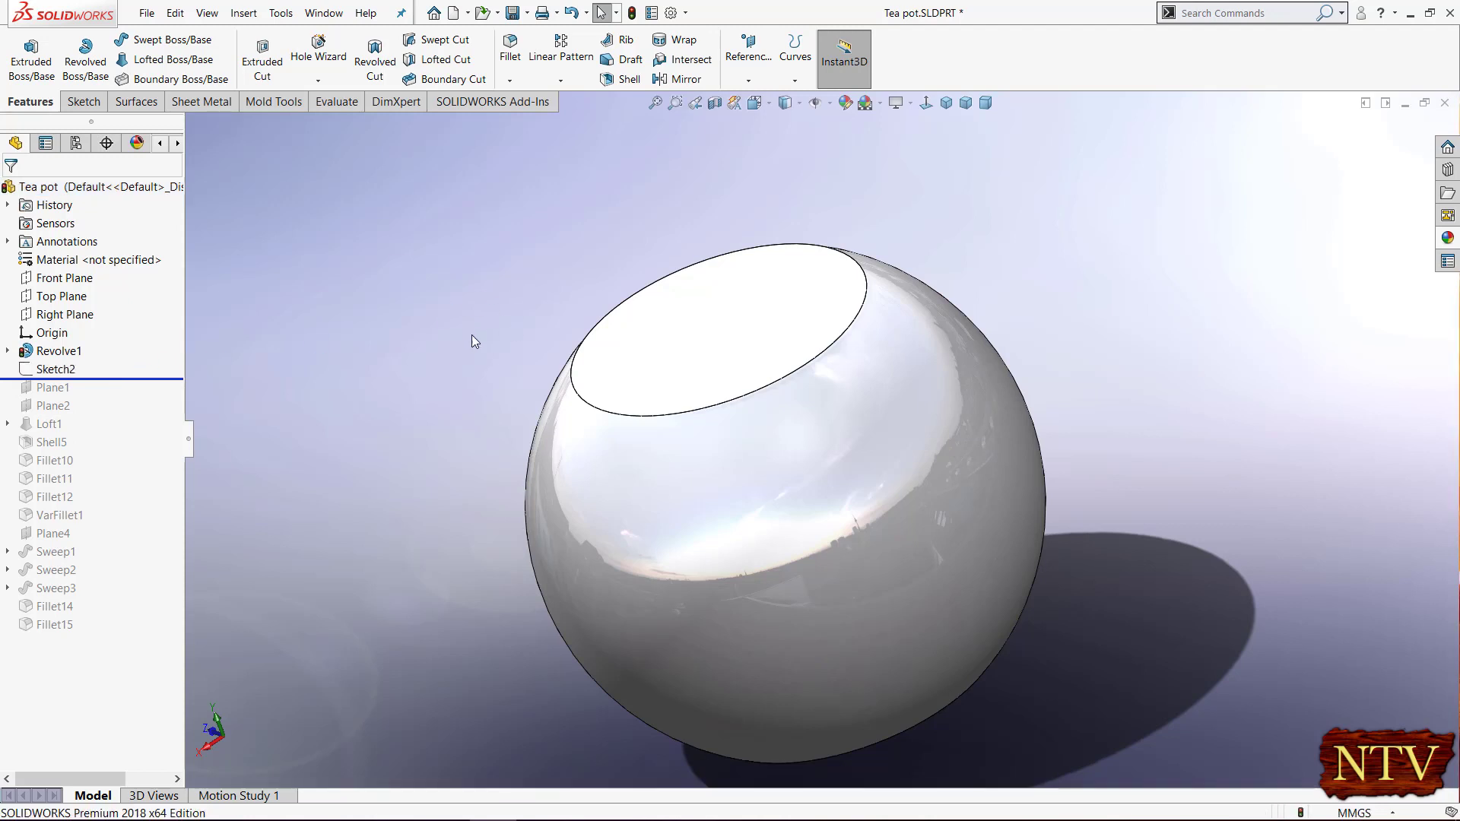
pyautogui.press('z')
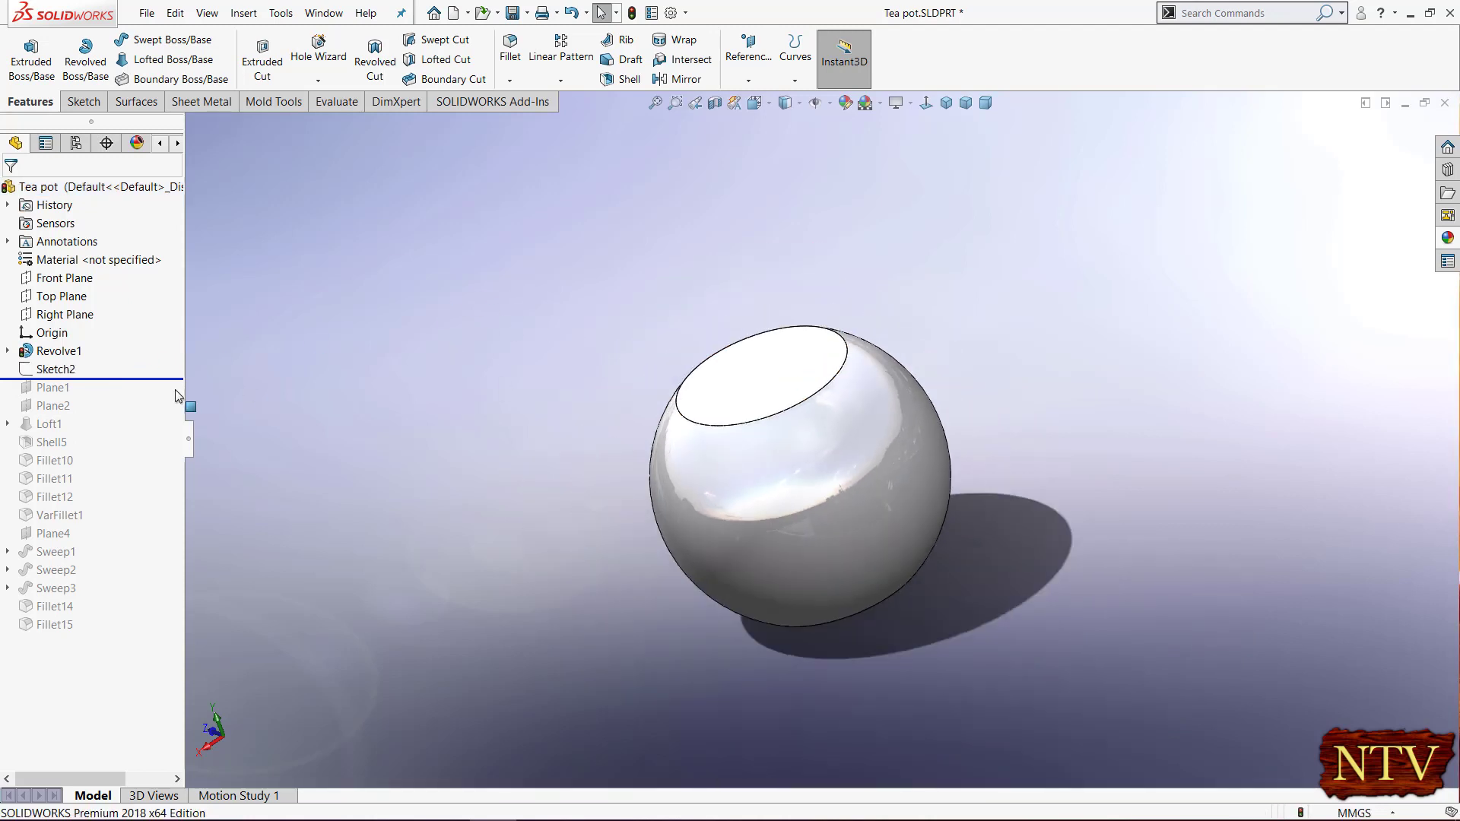
pyautogui.click(68, 371)
pyautogui.click(120, 320)
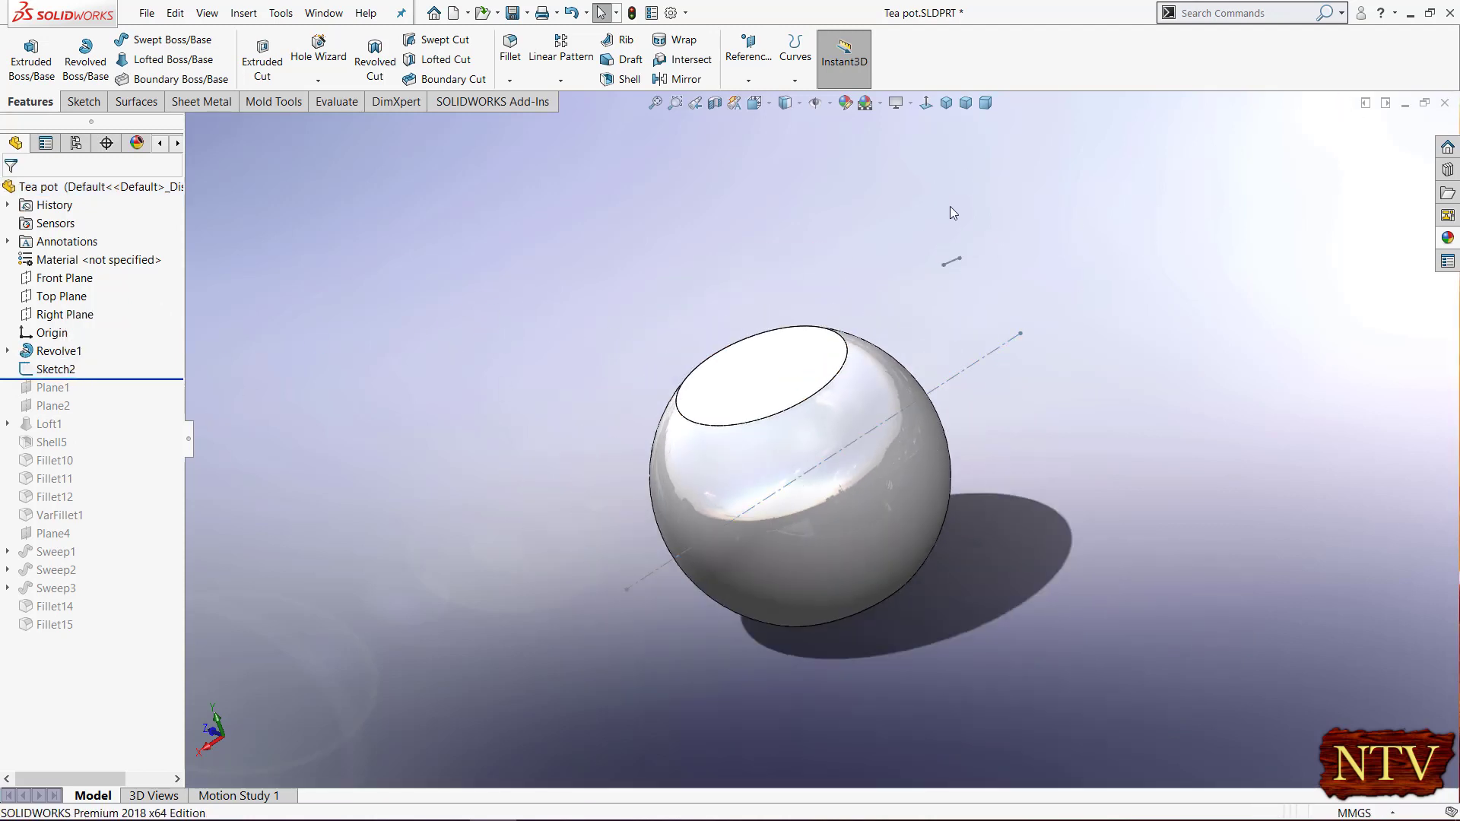
# - Open Sketch2 for editing and view it normal to its sketch plane
pyautogui.click(946, 110)
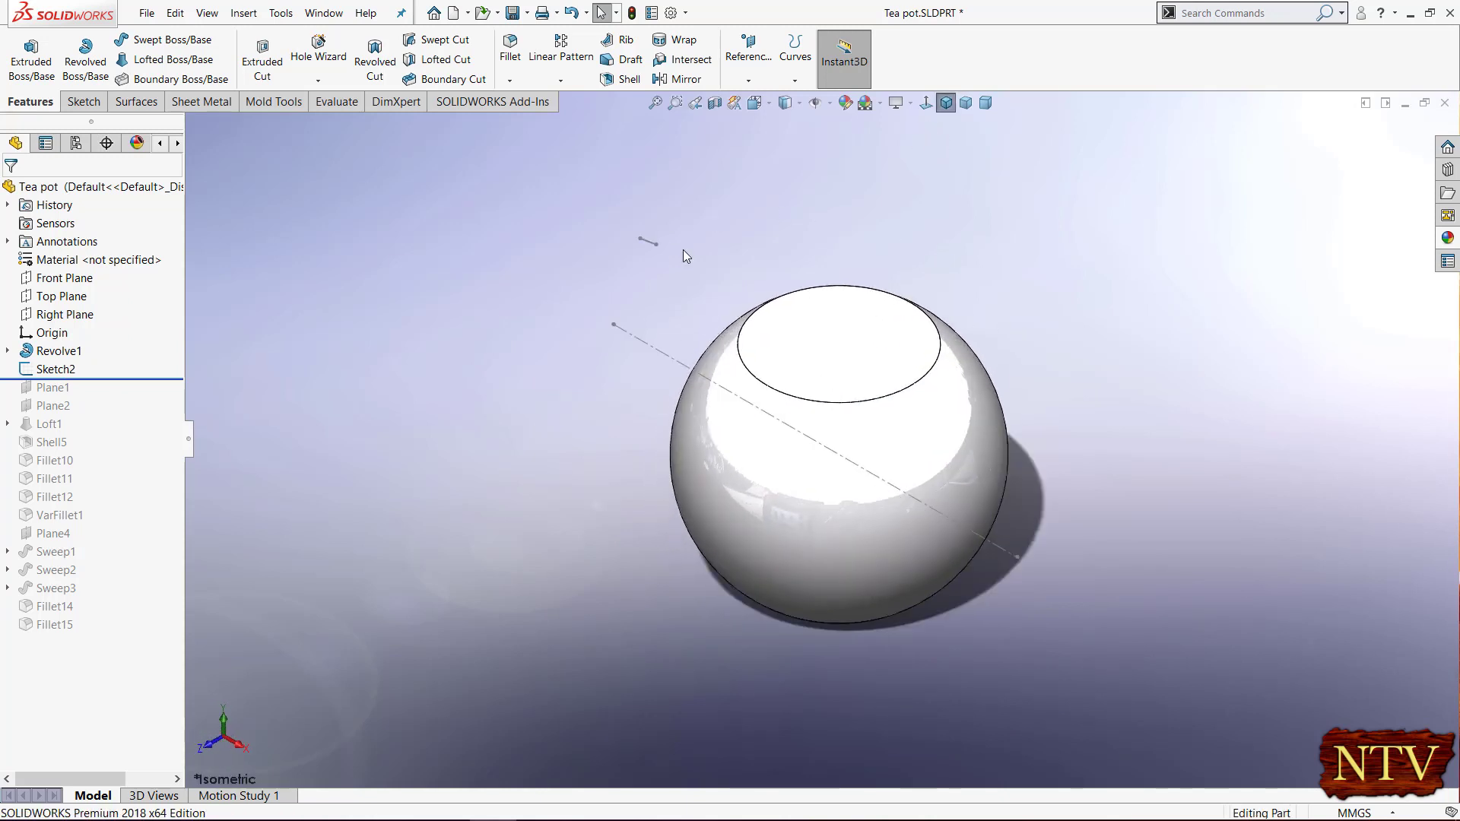
pyautogui.scroll(-3, 688, 242)
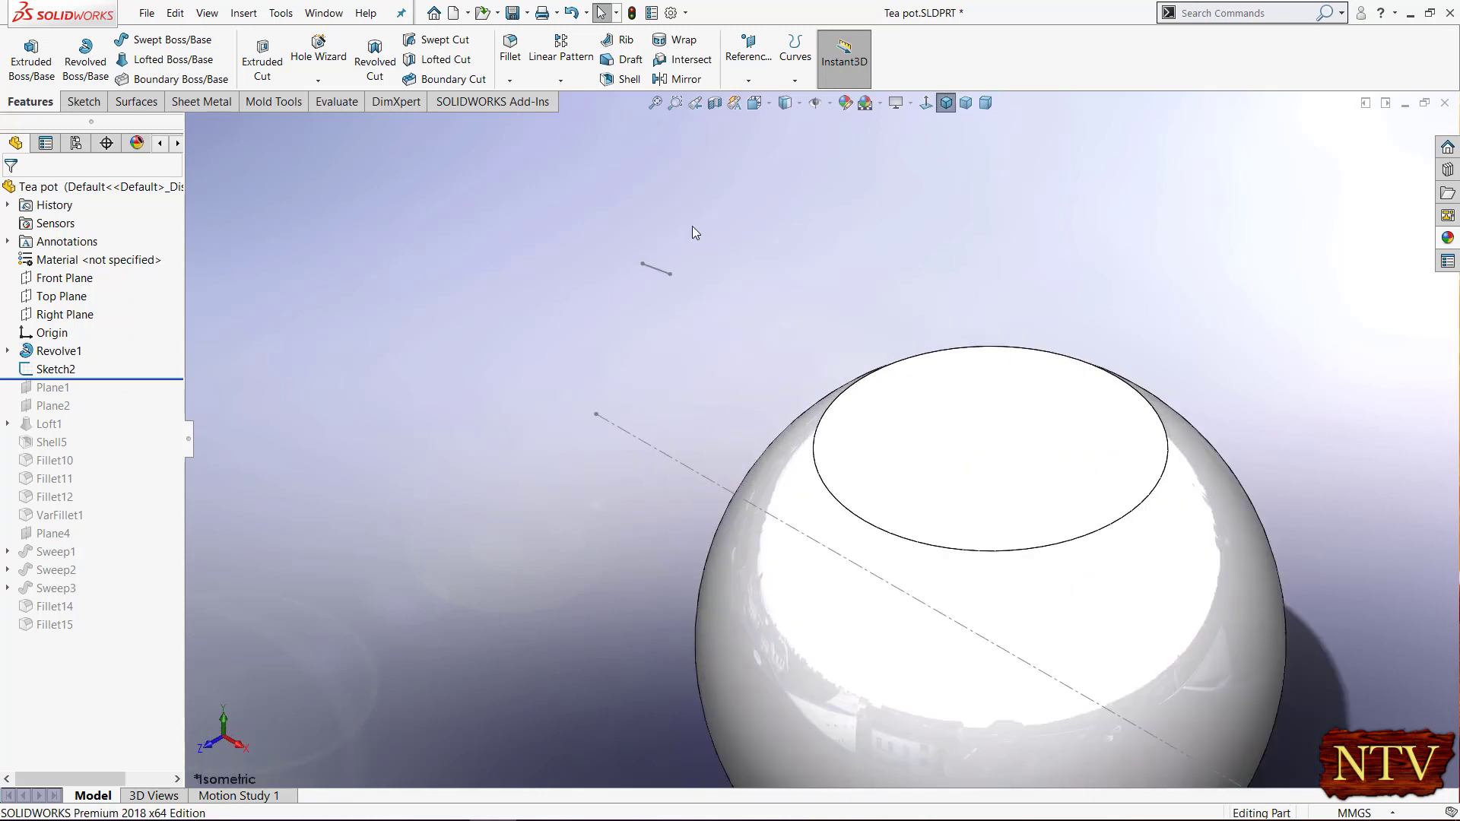
pyautogui.click(66, 373)
pyautogui.click(98, 321)
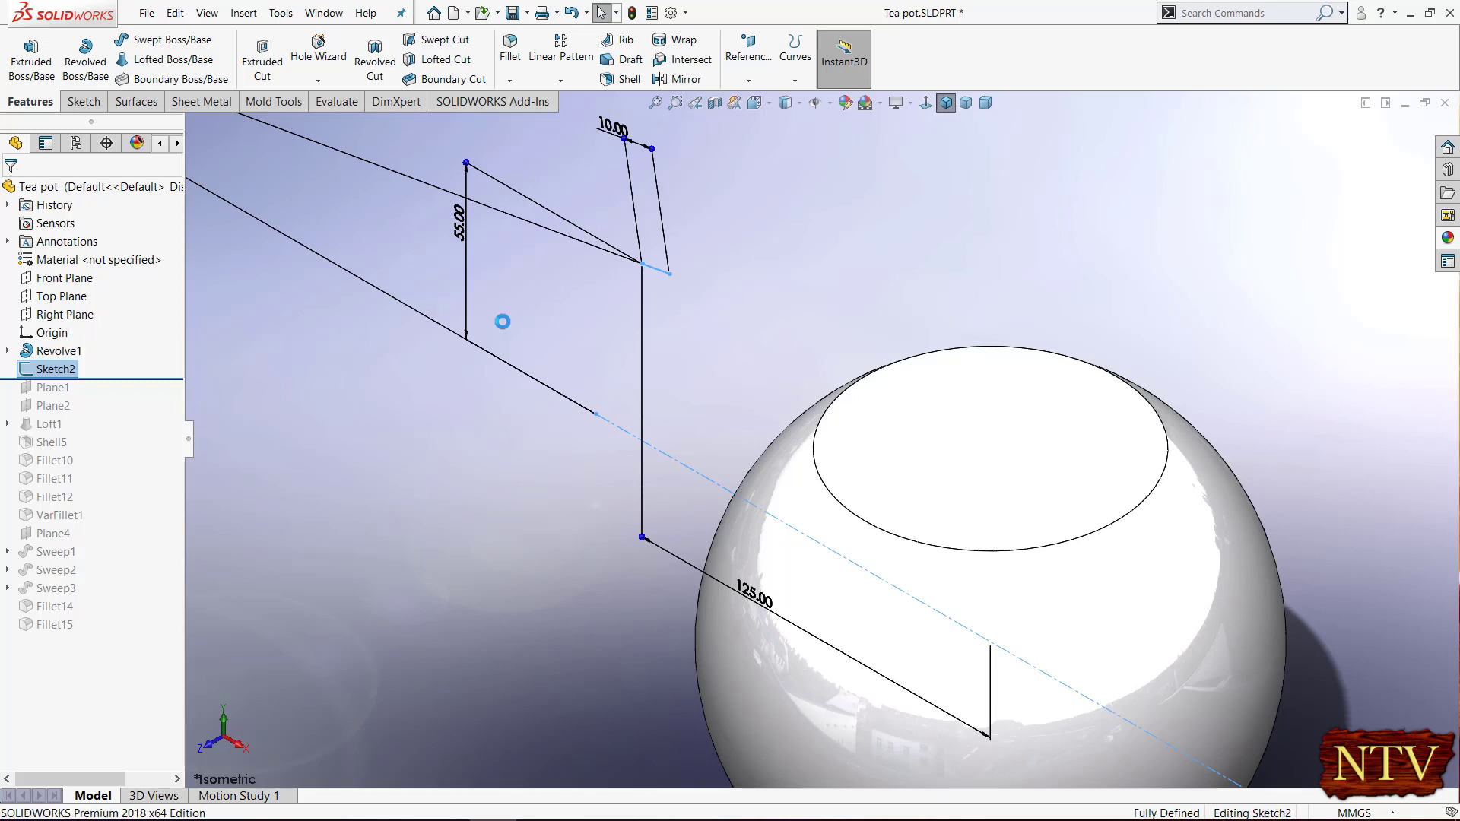
pyautogui.click(926, 104)
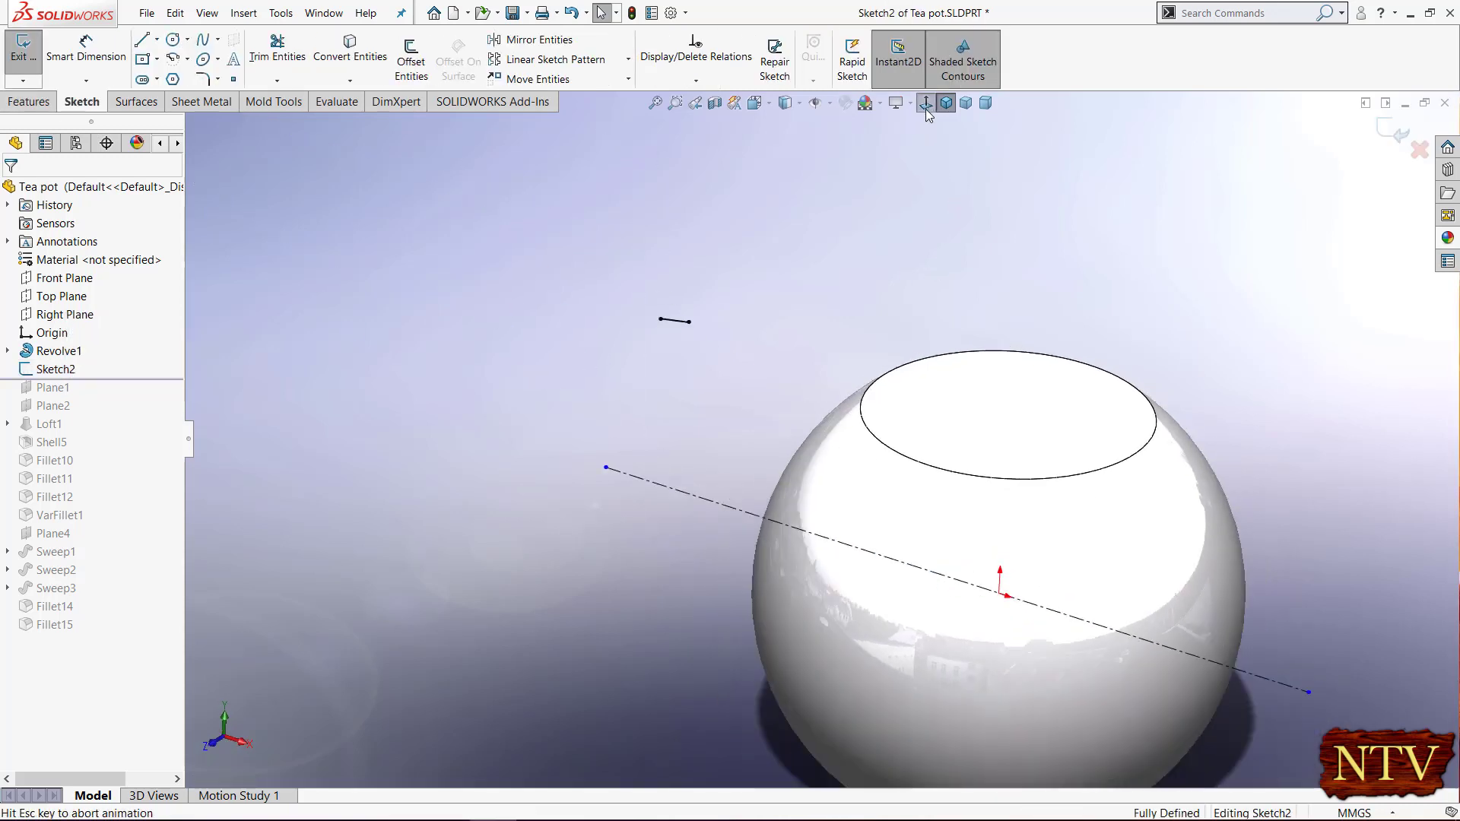
pyautogui.scroll(-2, 833, 396)
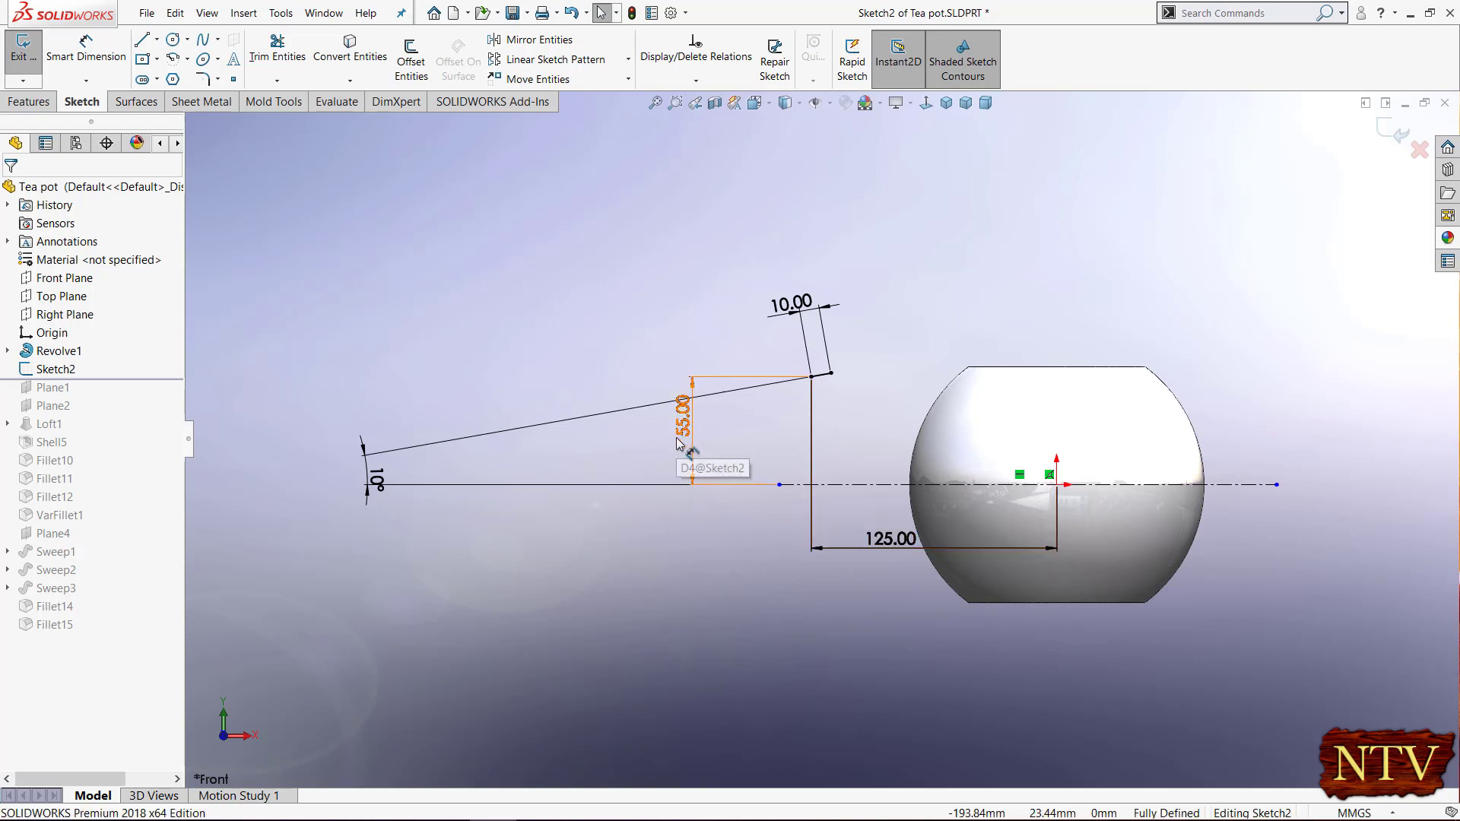
# - Move the 10° angle and 10 mm length dimensions to clearer positions near the short slanted line, and exit Sketch2
pyautogui.moveTo(386, 493)
pyautogui.mouseDown()
pyautogui.moveTo(378, 481)
pyautogui.moveTo(509, 463)
pyautogui.moveTo(580, 474)
pyautogui.moveTo(606, 454)
pyautogui.moveTo(643, 454)
pyautogui.moveTo(628, 447)
pyautogui.mouseUp()
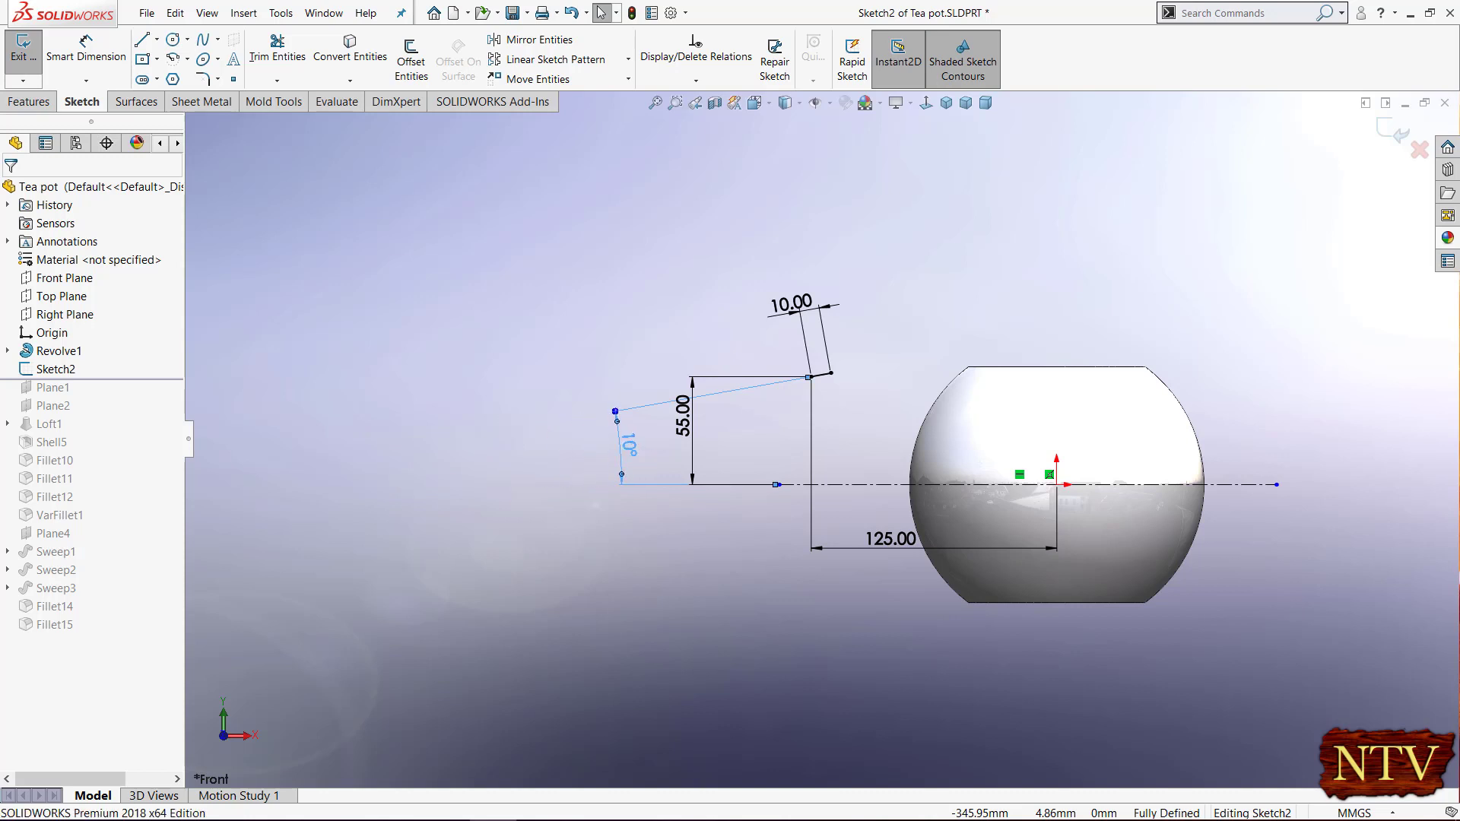
pyautogui.click(628, 445)
pyautogui.scroll(-4, 795, 289)
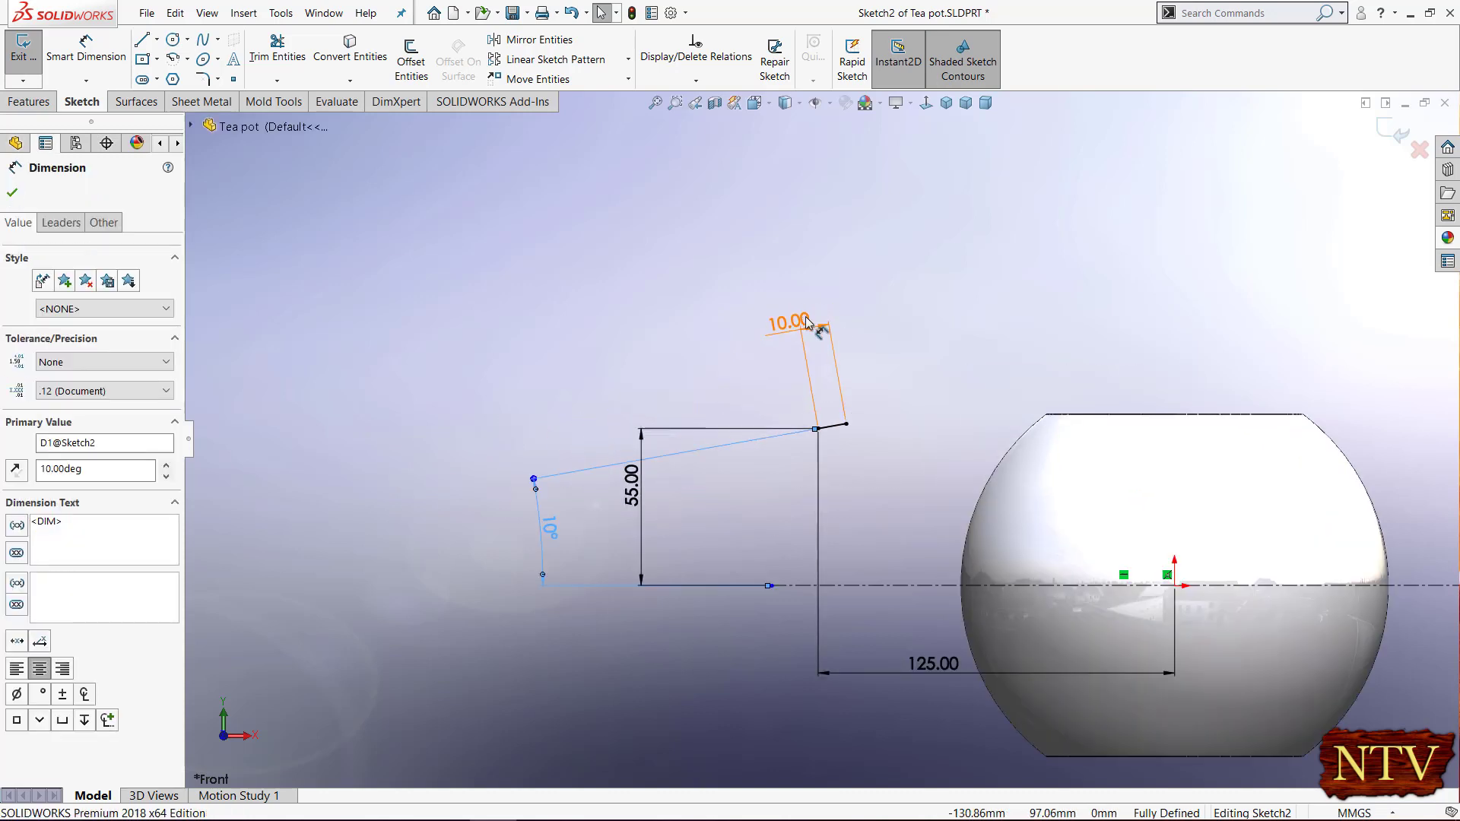
pyautogui.moveTo(774, 348)
pyautogui.mouseDown()
pyautogui.moveTo(783, 426)
pyautogui.moveTo(943, 429)
pyautogui.mouseUp()
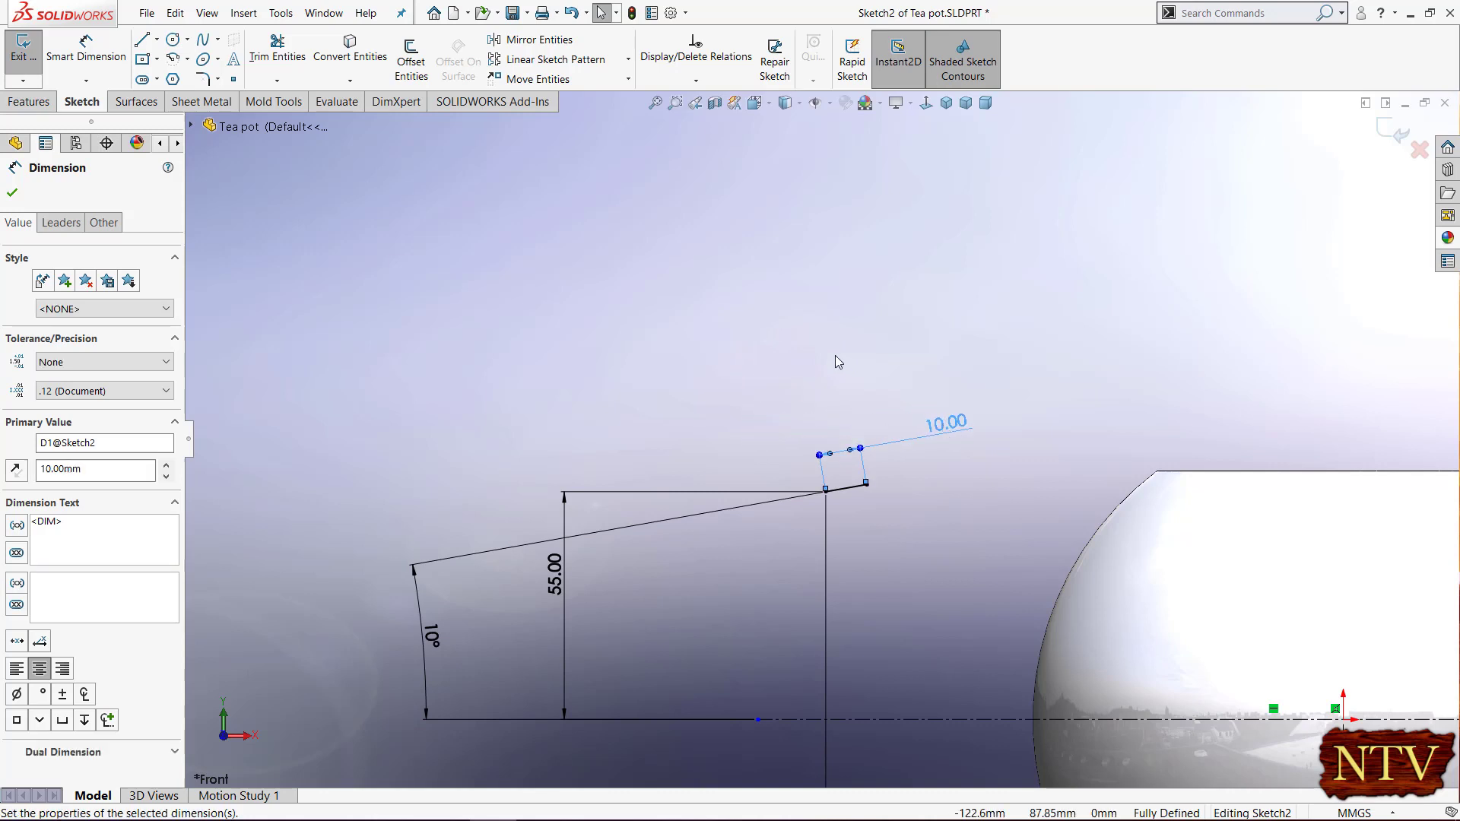
pyautogui.scroll(2, 832, 354)
pyautogui.scroll(-2, 1003, 678)
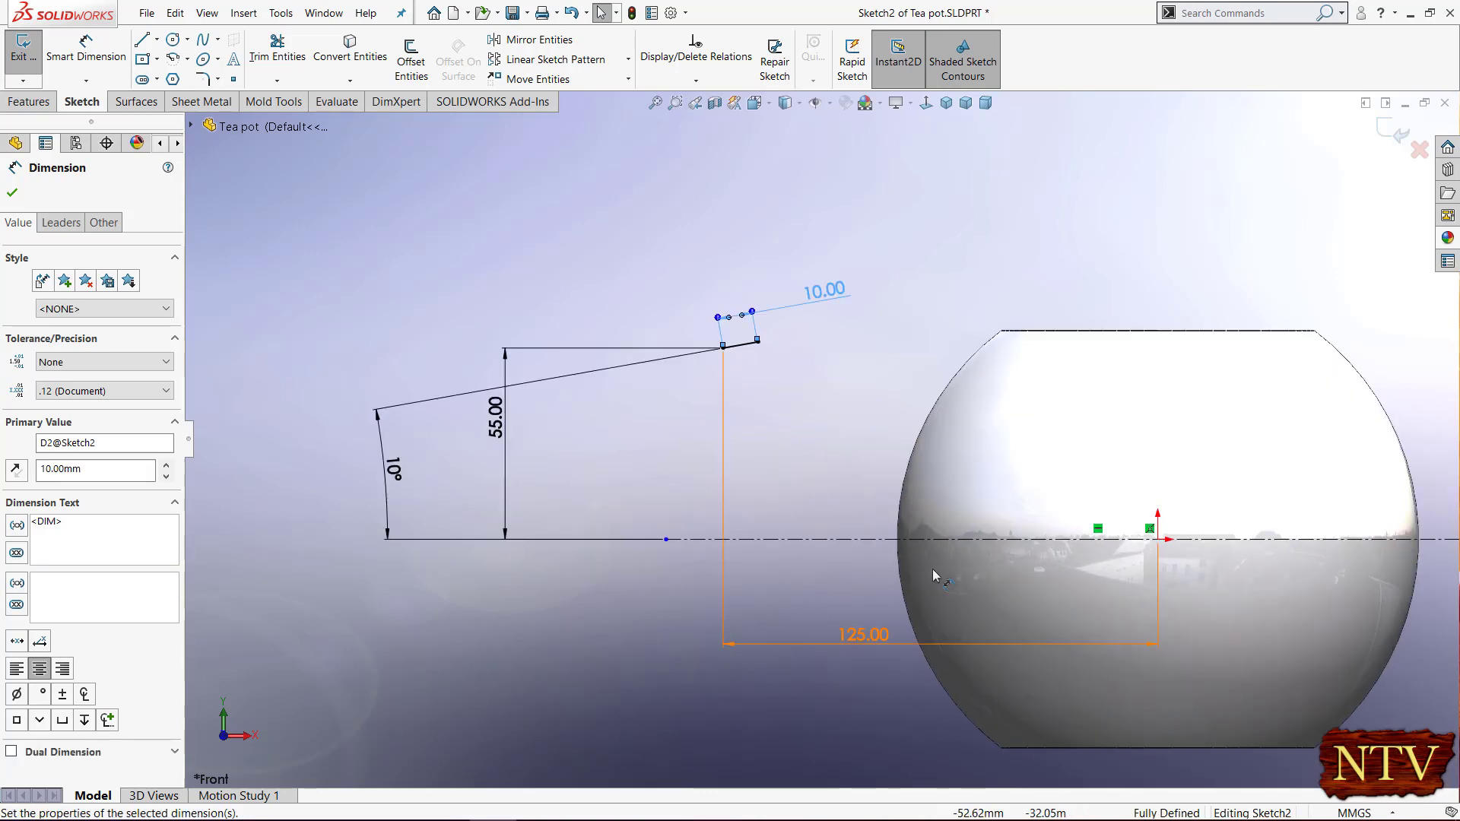
pyautogui.scroll(3, 808, 464)
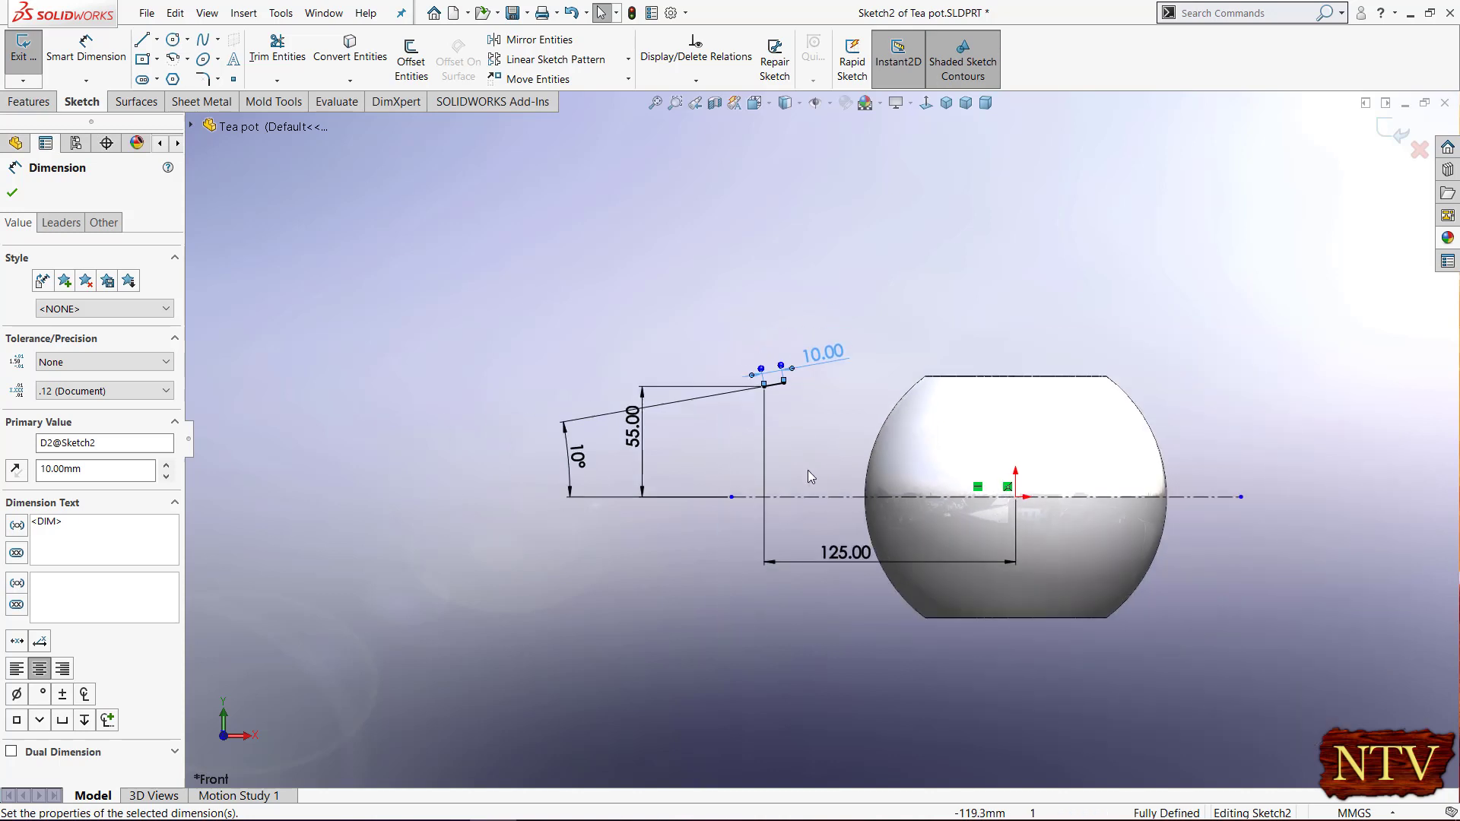
pyautogui.click(807, 415)
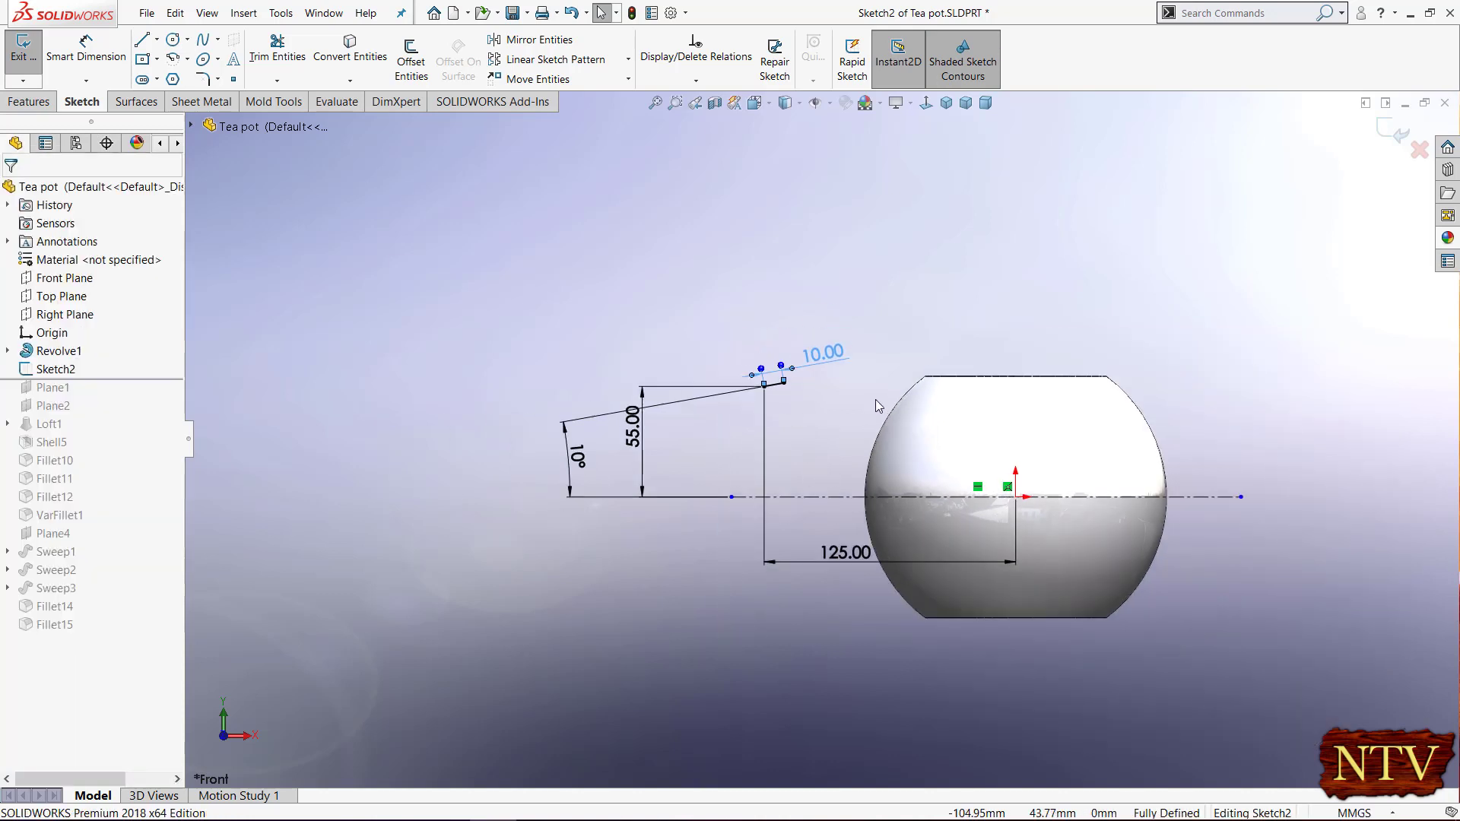
pyautogui.click(1398, 144)
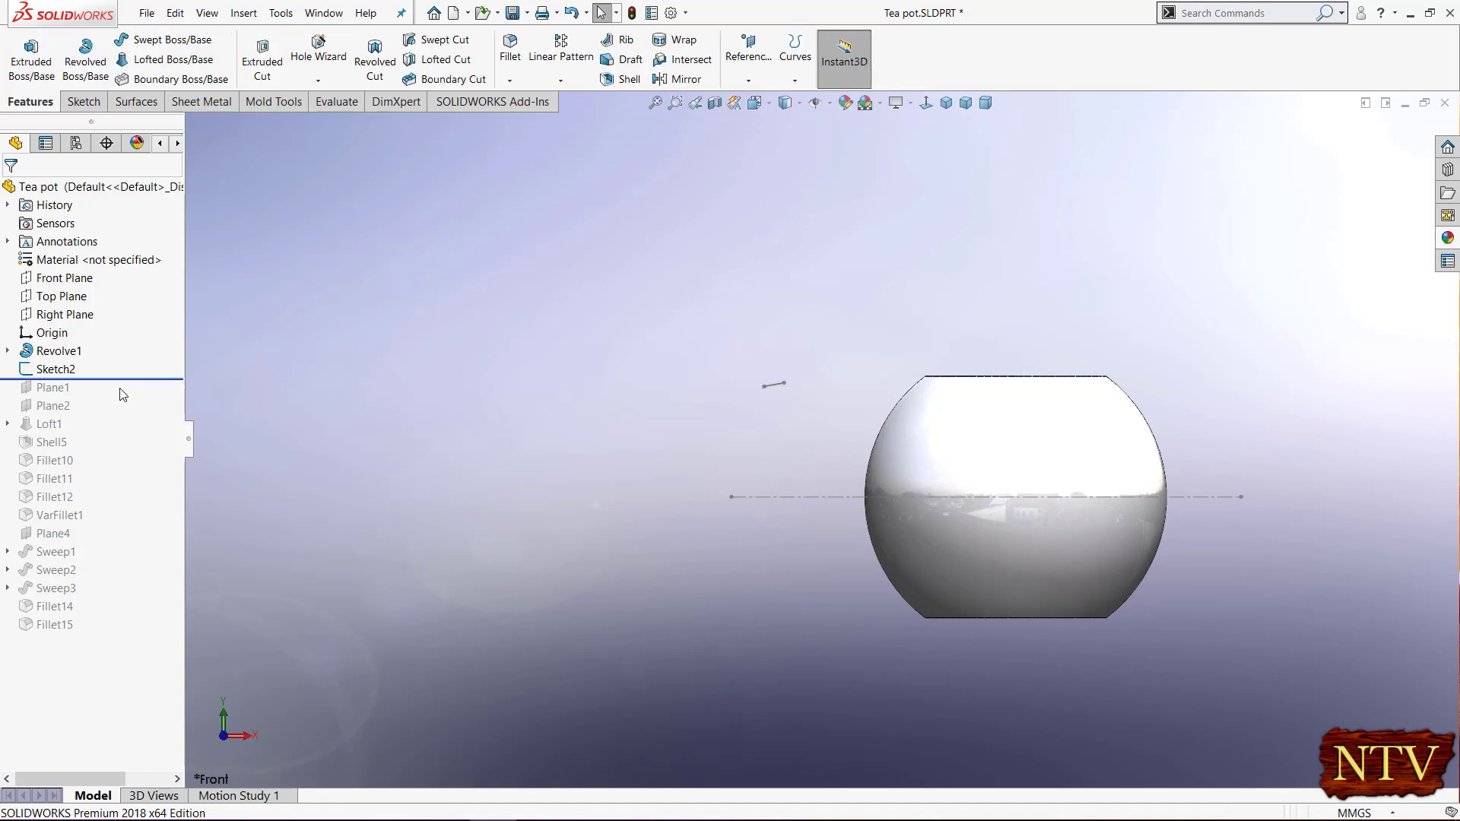
# - Roll the feature history forward past Plane1 and Plane2 and make both planes visible
pyautogui.moveTo(121, 394); pyautogui.dragTo(118, 393)
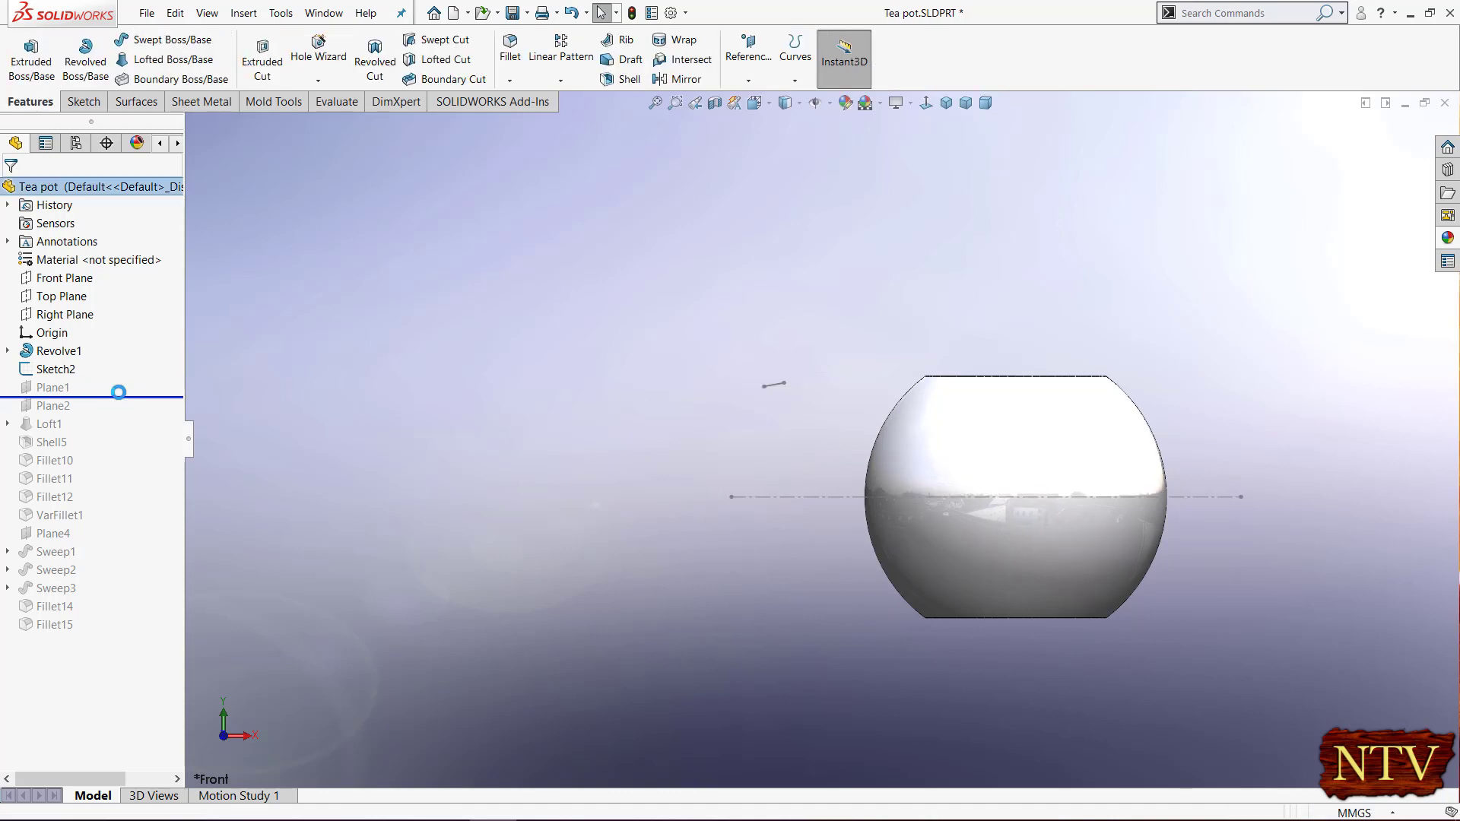
pyautogui.rightClick(58, 391)
pyautogui.click(93, 369)
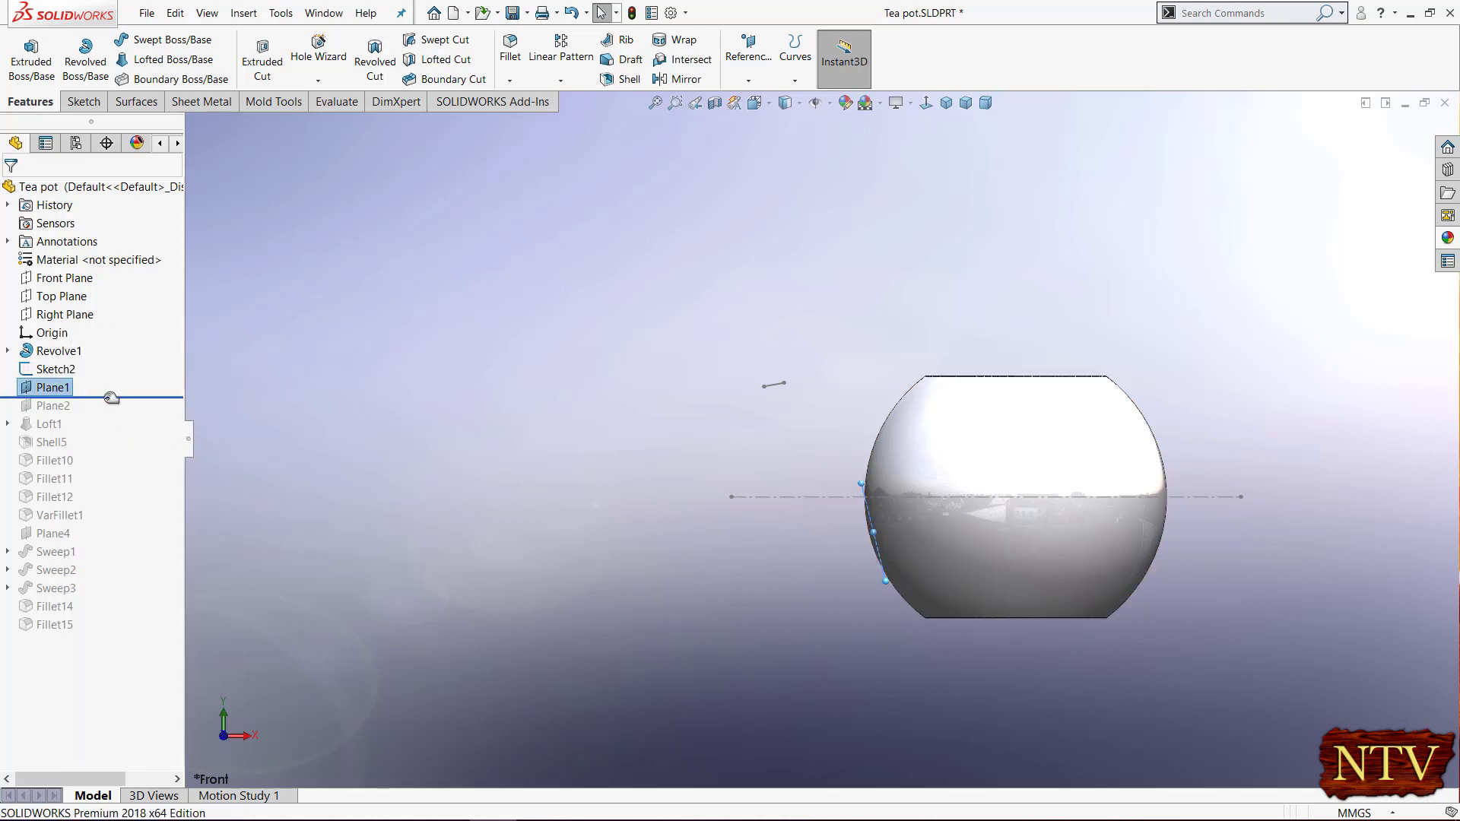
pyautogui.moveTo(111, 398); pyautogui.dragTo(108, 423)
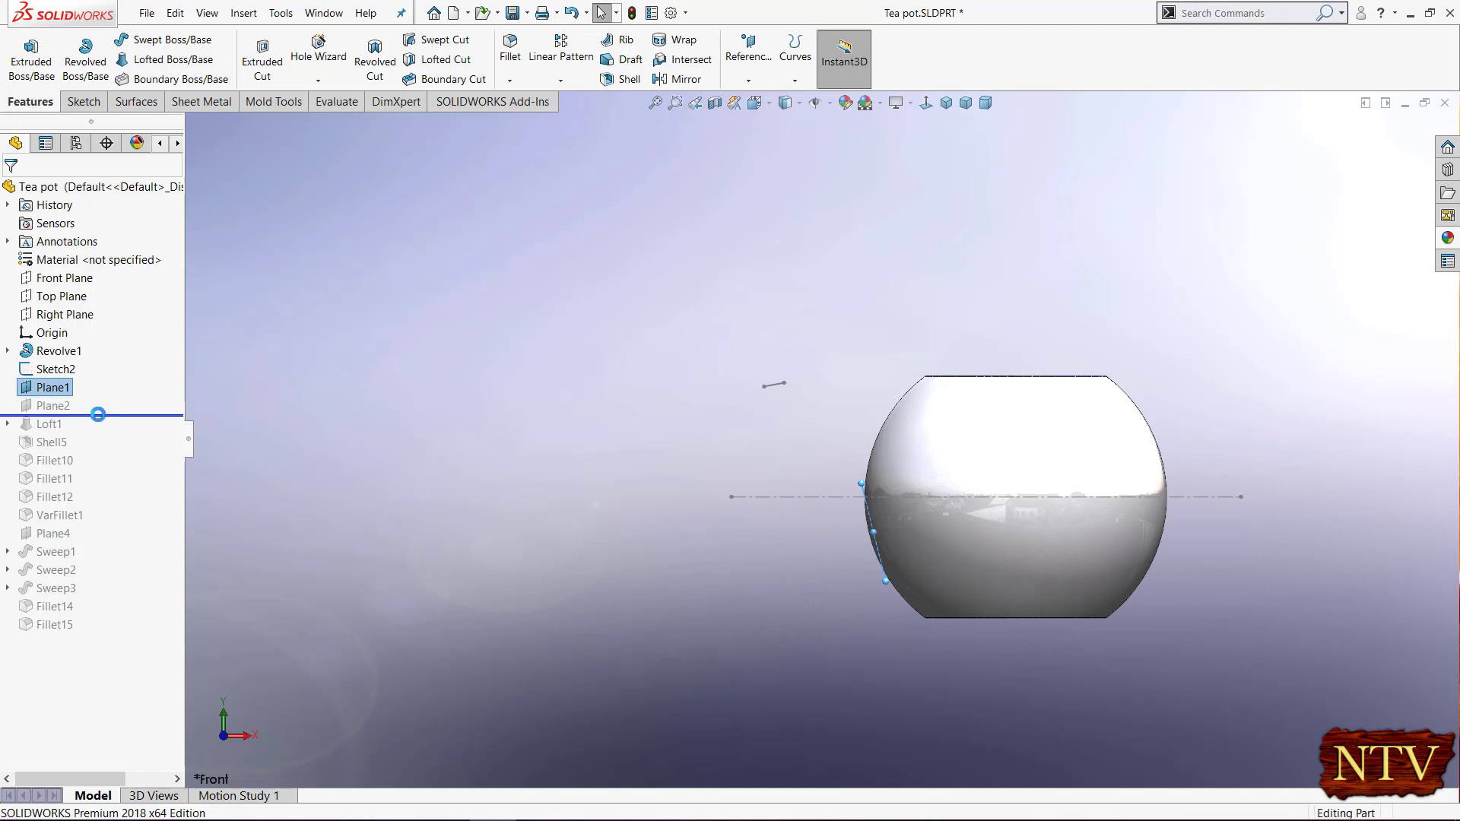
pyautogui.rightClick(50, 406)
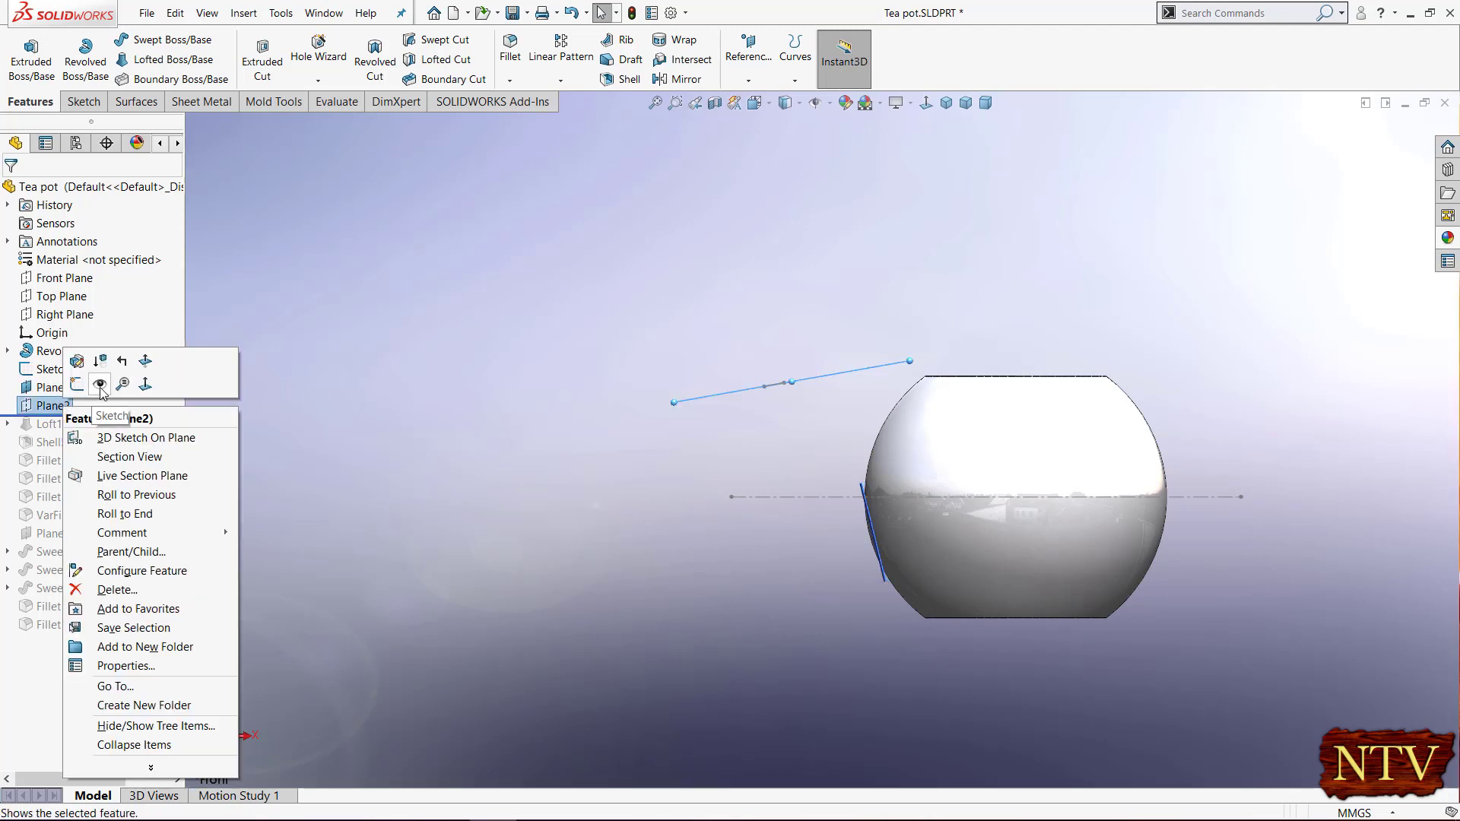
pyautogui.click(100, 385)
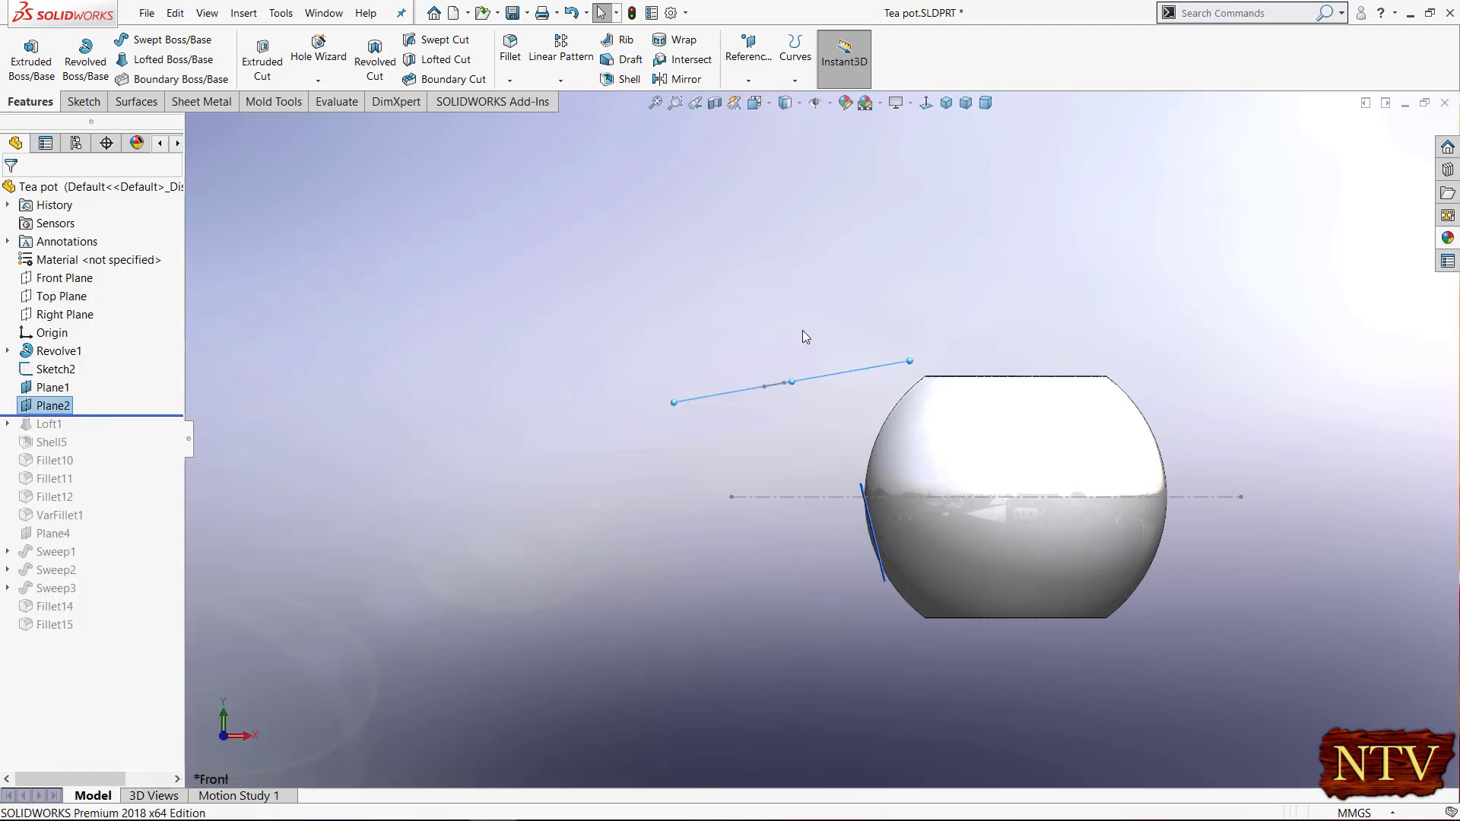
# - Set the display style to Hidden Lines Visible and show the body and both planes in trimetric view
pyautogui.moveTo(789, 339); pyautogui.dragTo(785, 413, button='middle')
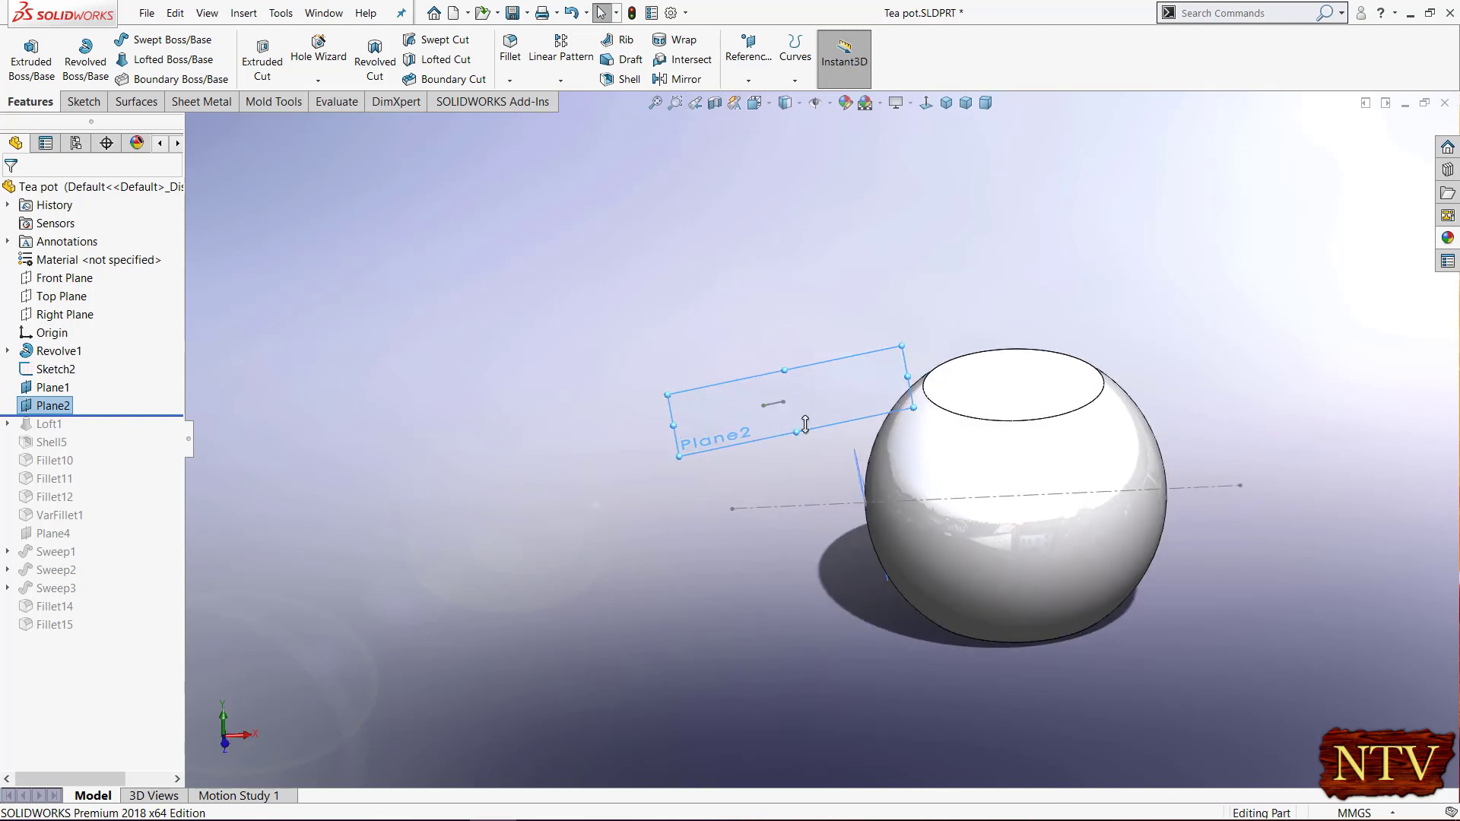
pyautogui.scroll(-3, 806, 419)
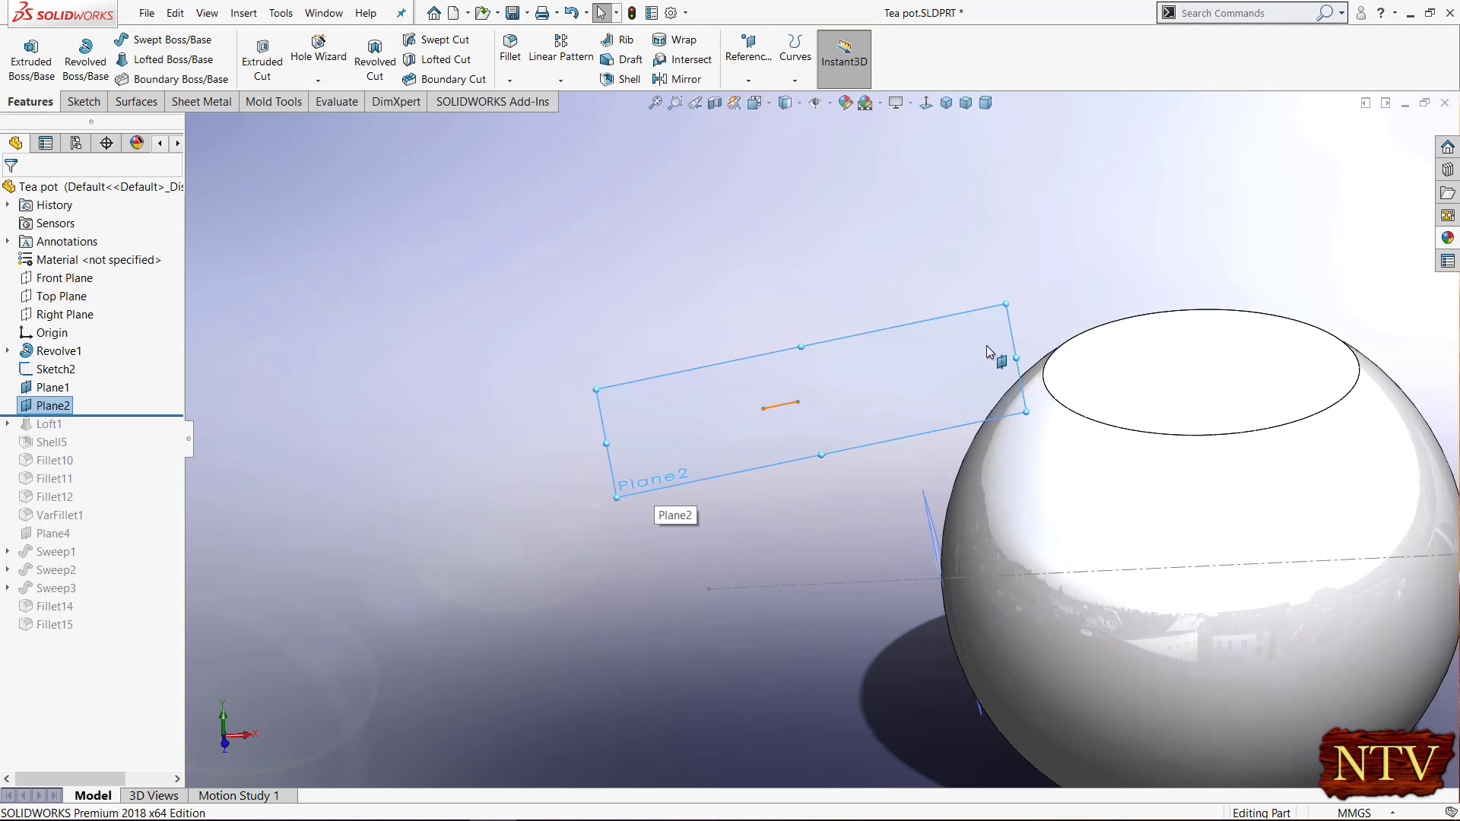
pyautogui.scroll(5, 608, 406)
pyautogui.moveTo(1108, 635); pyautogui.dragTo(934, 523, button='middle')
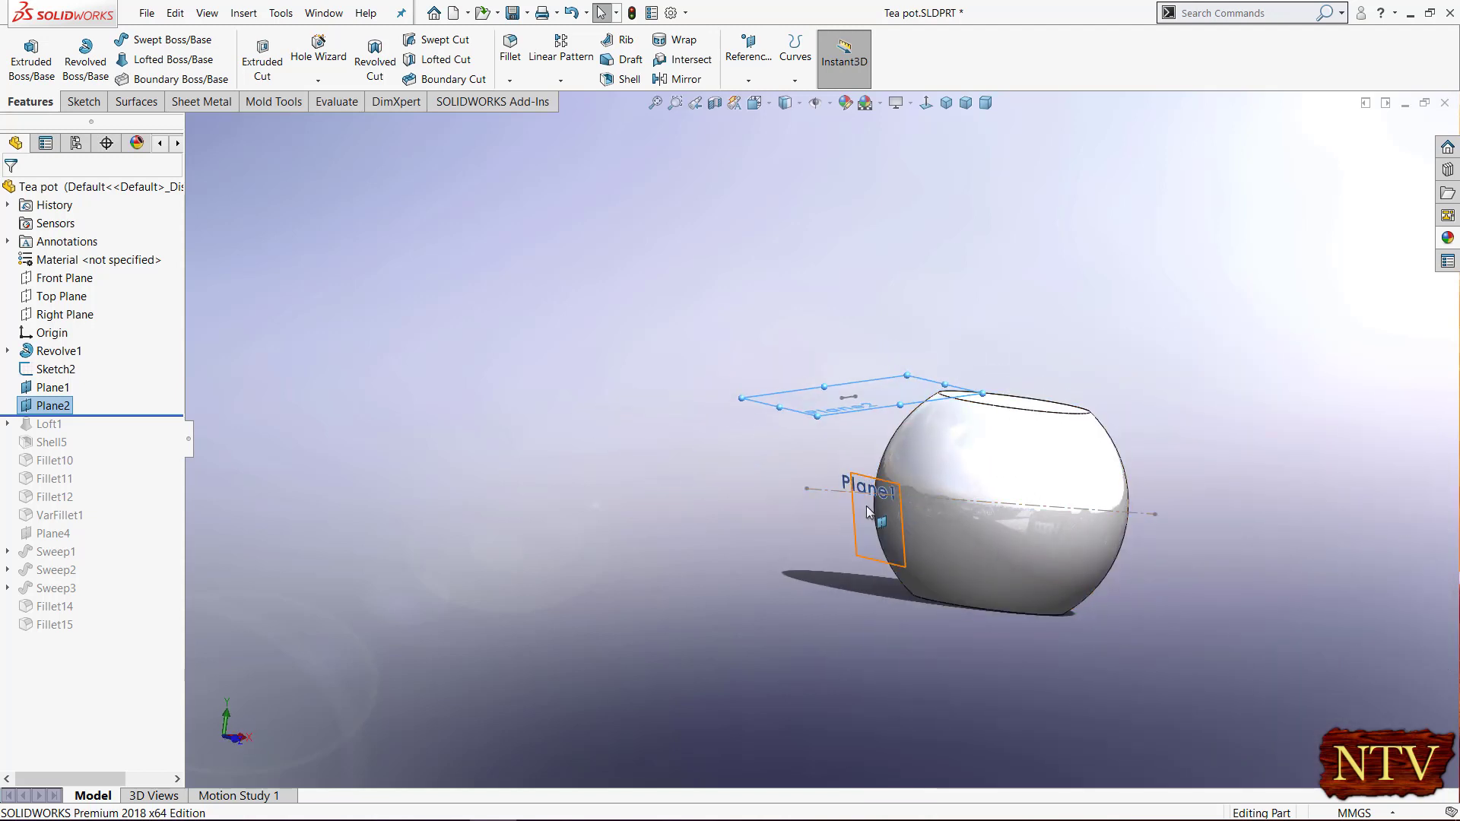
pyautogui.click(800, 103)
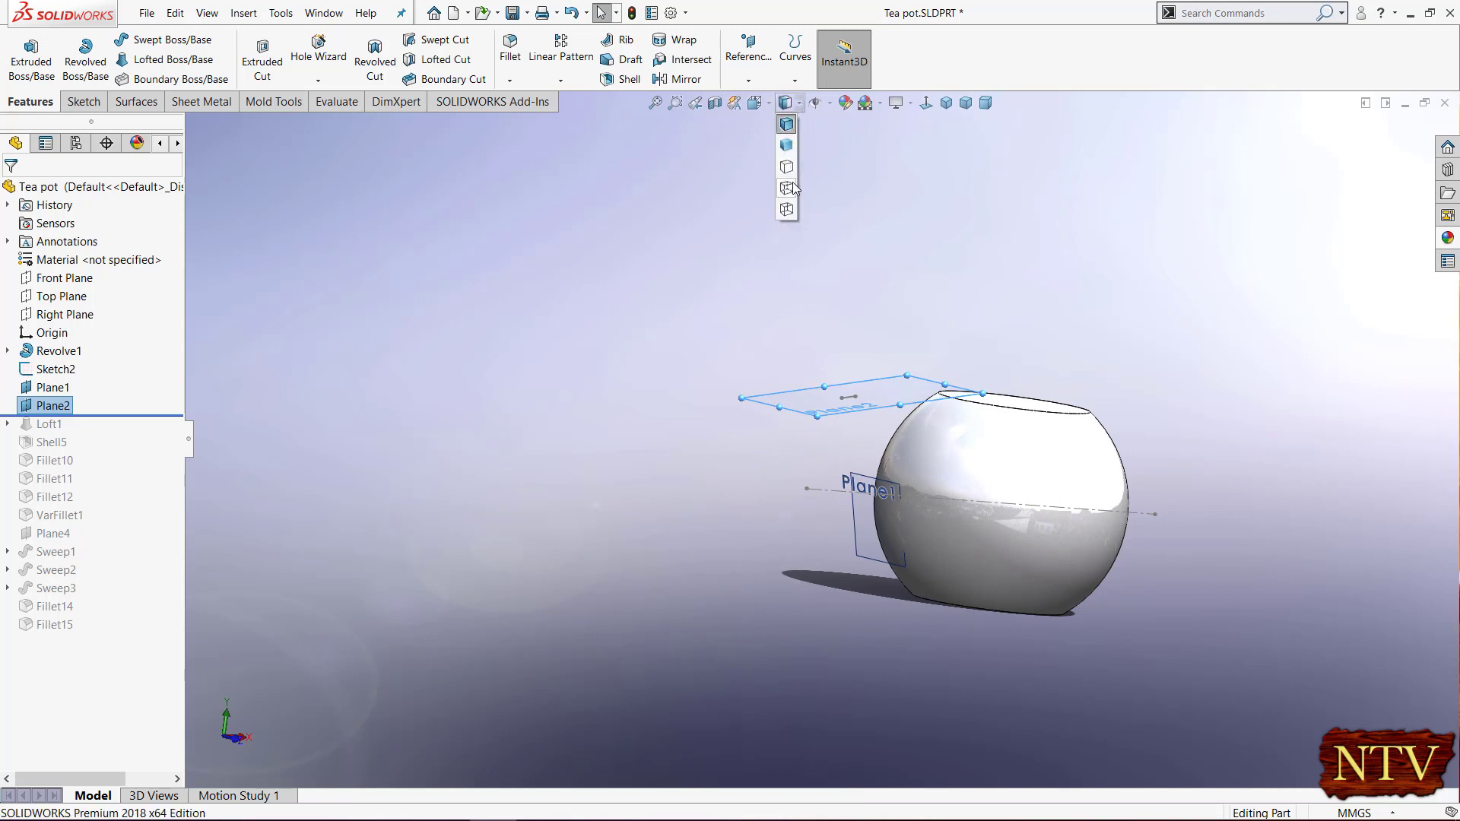
pyautogui.click(789, 188)
pyautogui.moveTo(1056, 300); pyautogui.dragTo(1053, 390, button='middle')
pyautogui.scroll(3, 939, 431)
pyautogui.moveTo(938, 431); pyautogui.dragTo(1094, 308, button='middle')
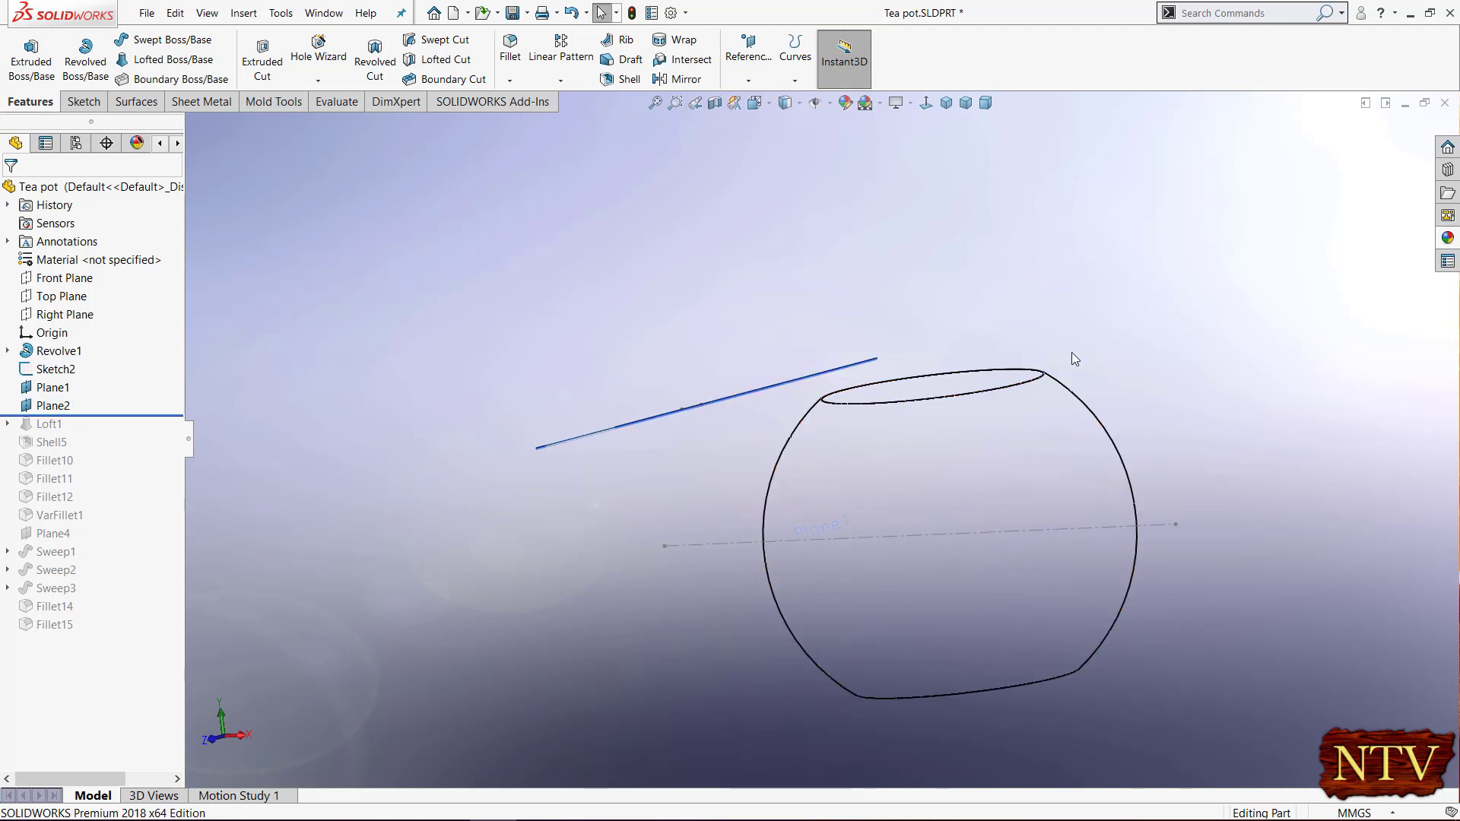
pyautogui.click(971, 107)
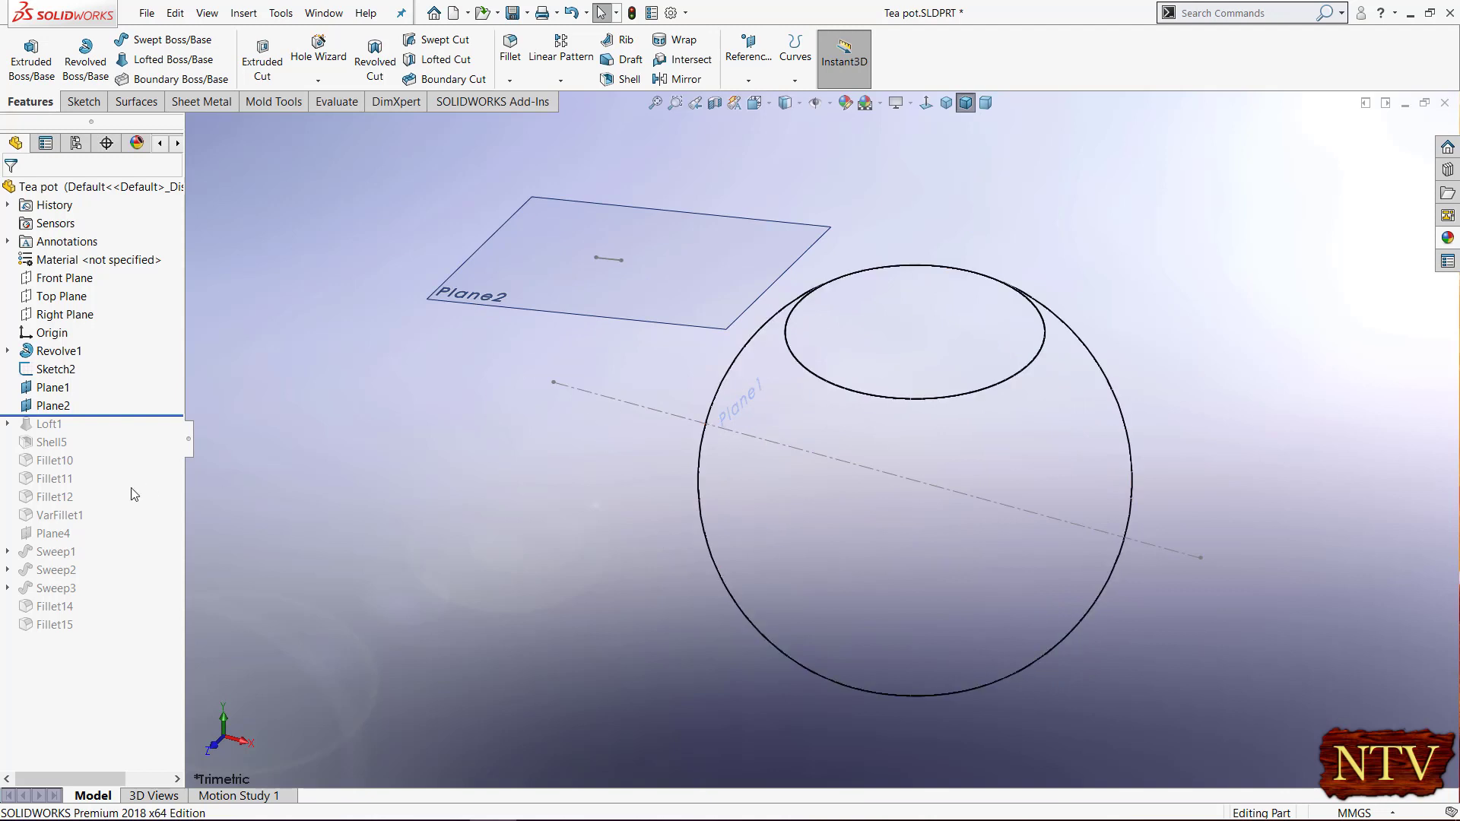
# - Roll the history forward past the spout's Loft1 and open its Sketch5 ellipse profile for editing, viewed normal to Plane2
pyautogui.moveTo(109, 418); pyautogui.dragTo(108, 435)
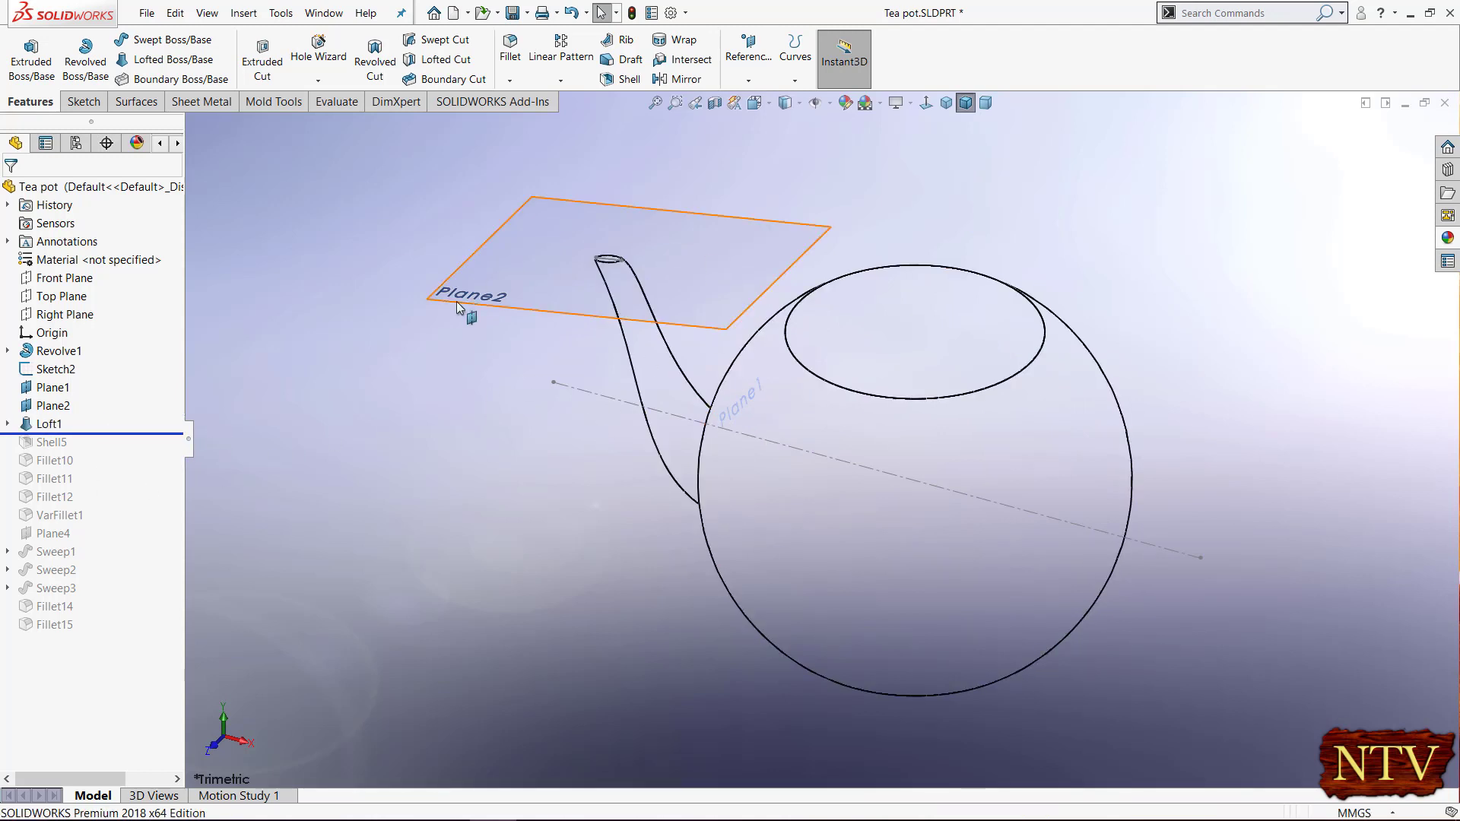
pyautogui.click(8, 425)
pyautogui.click(53, 443)
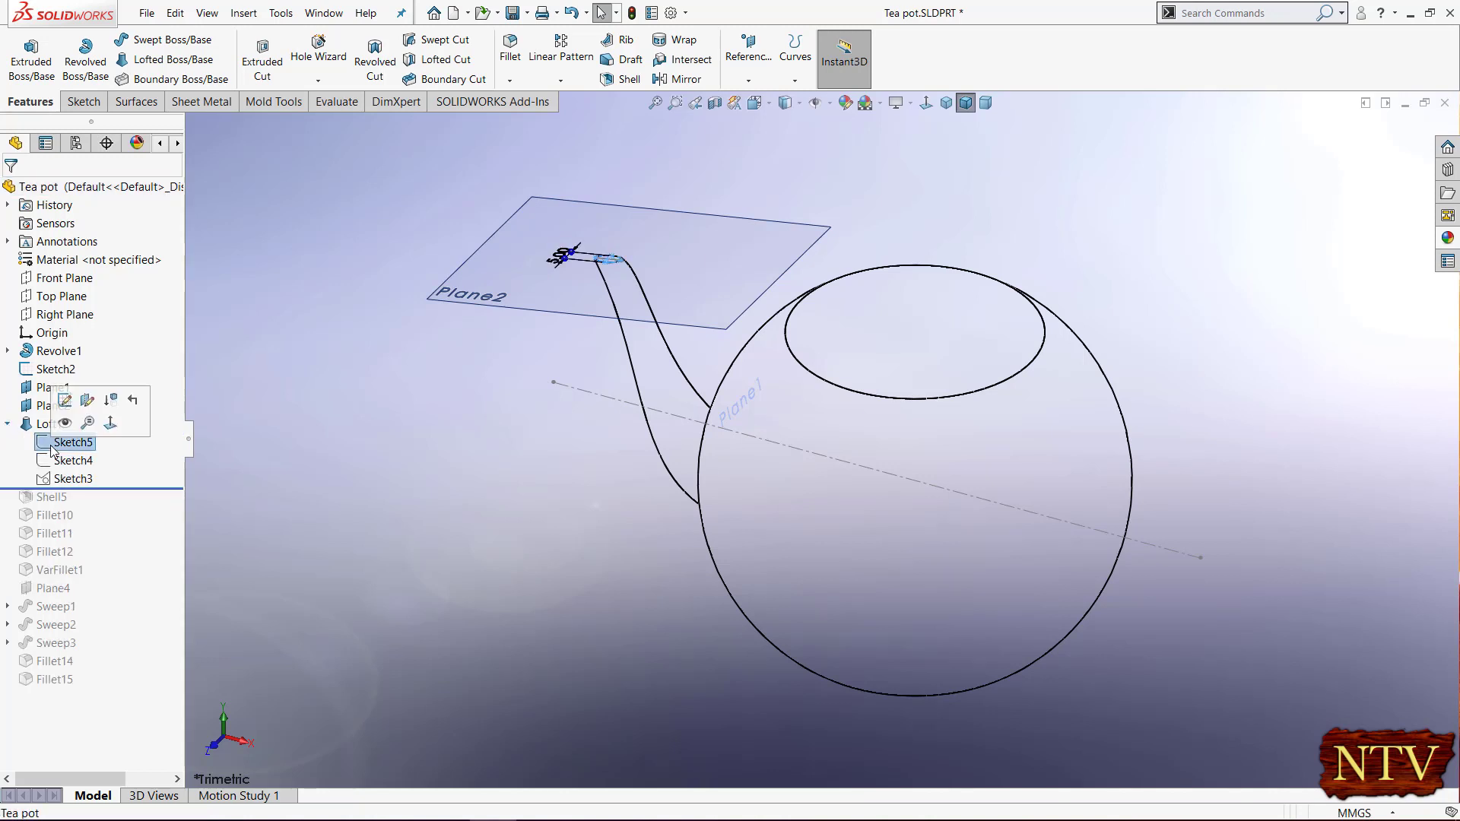
pyautogui.click(64, 400)
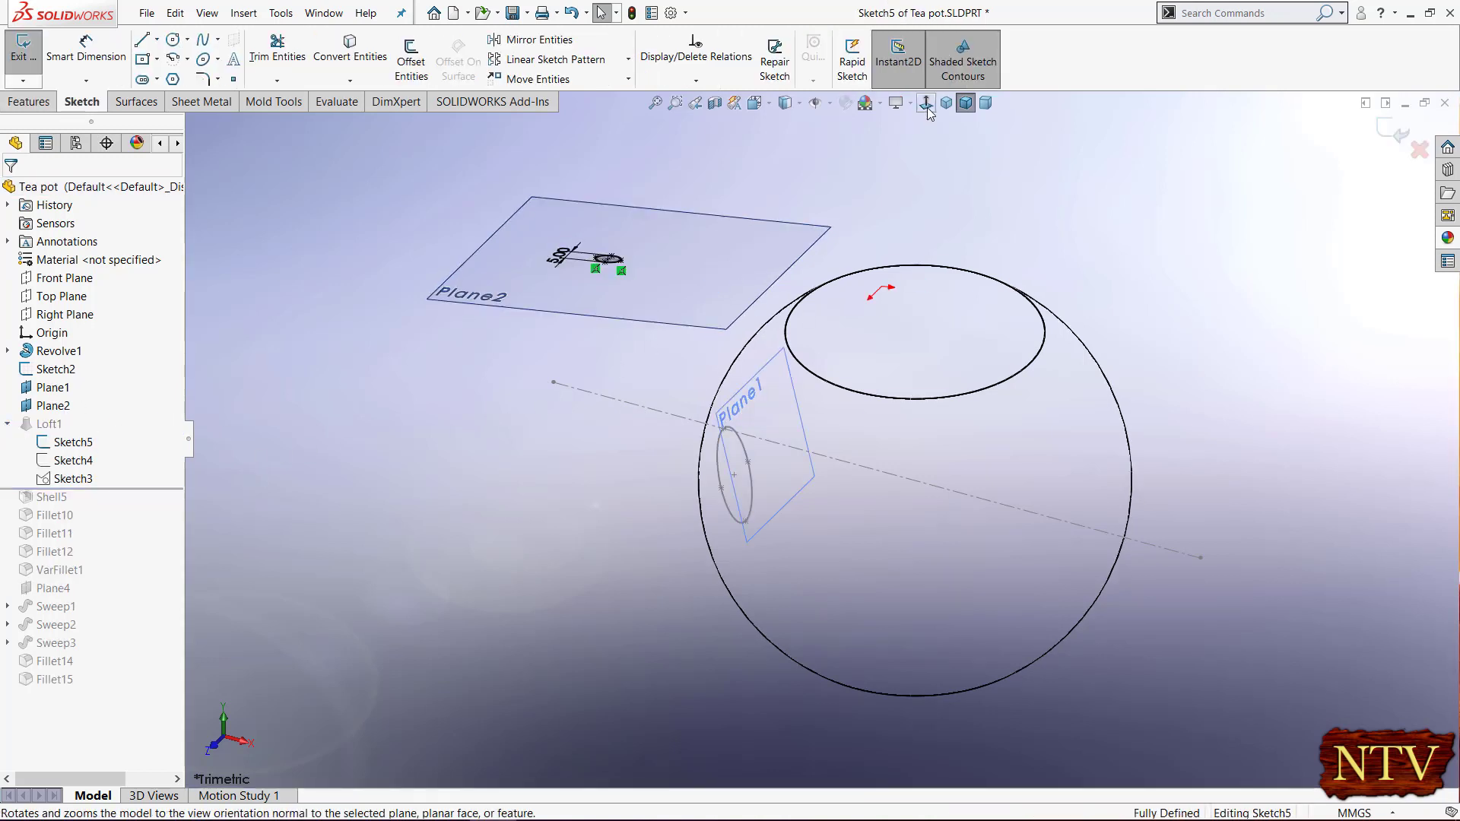
pyautogui.scroll(-5, 613, 448)
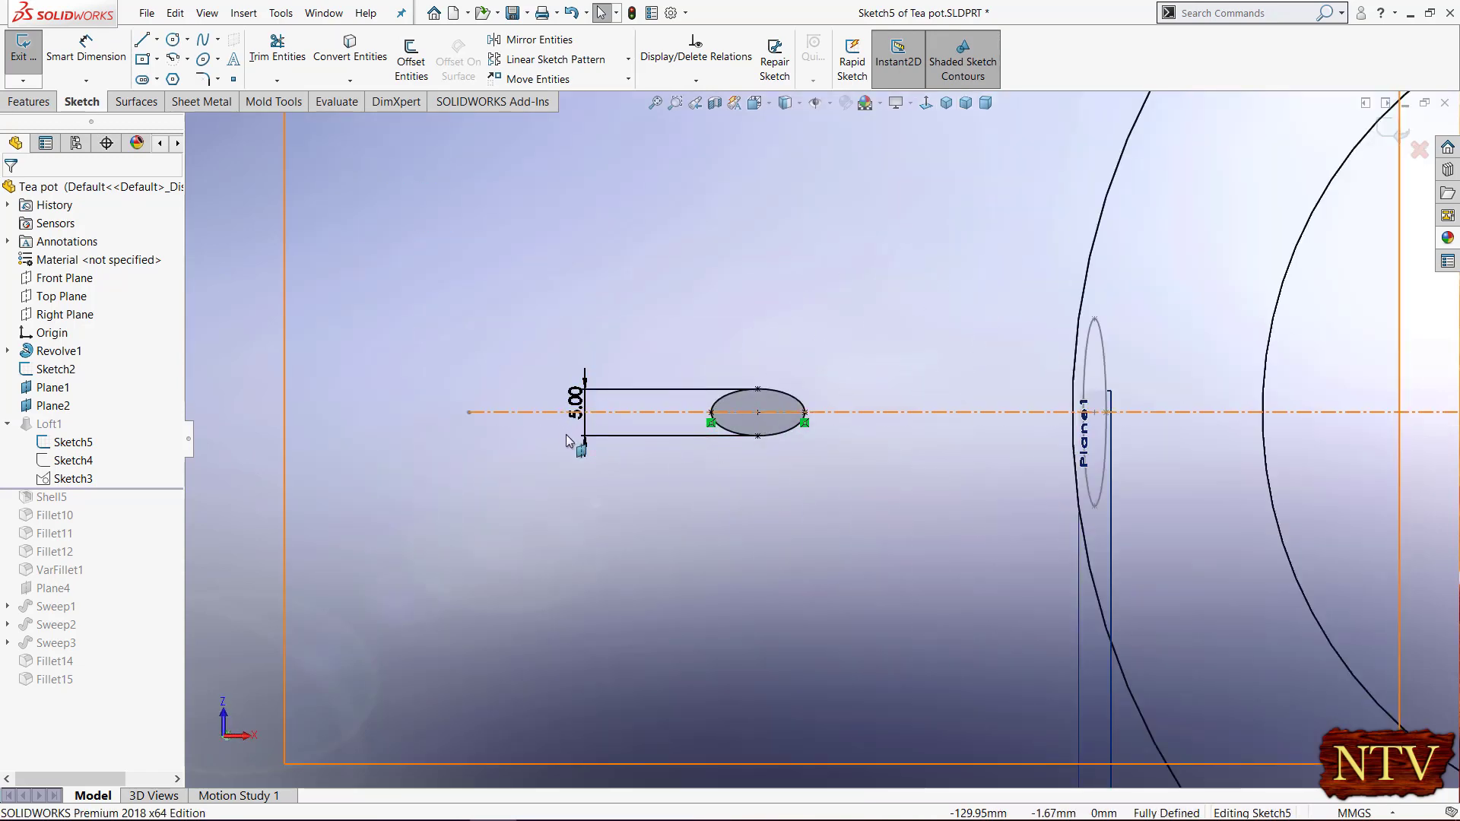
# - Check the relations on the two major-axis endpoints of the Sketch5 ellipse, then close the point properties
pyautogui.scroll(-2, 722, 442)
pyautogui.scroll(-2, 726, 434)
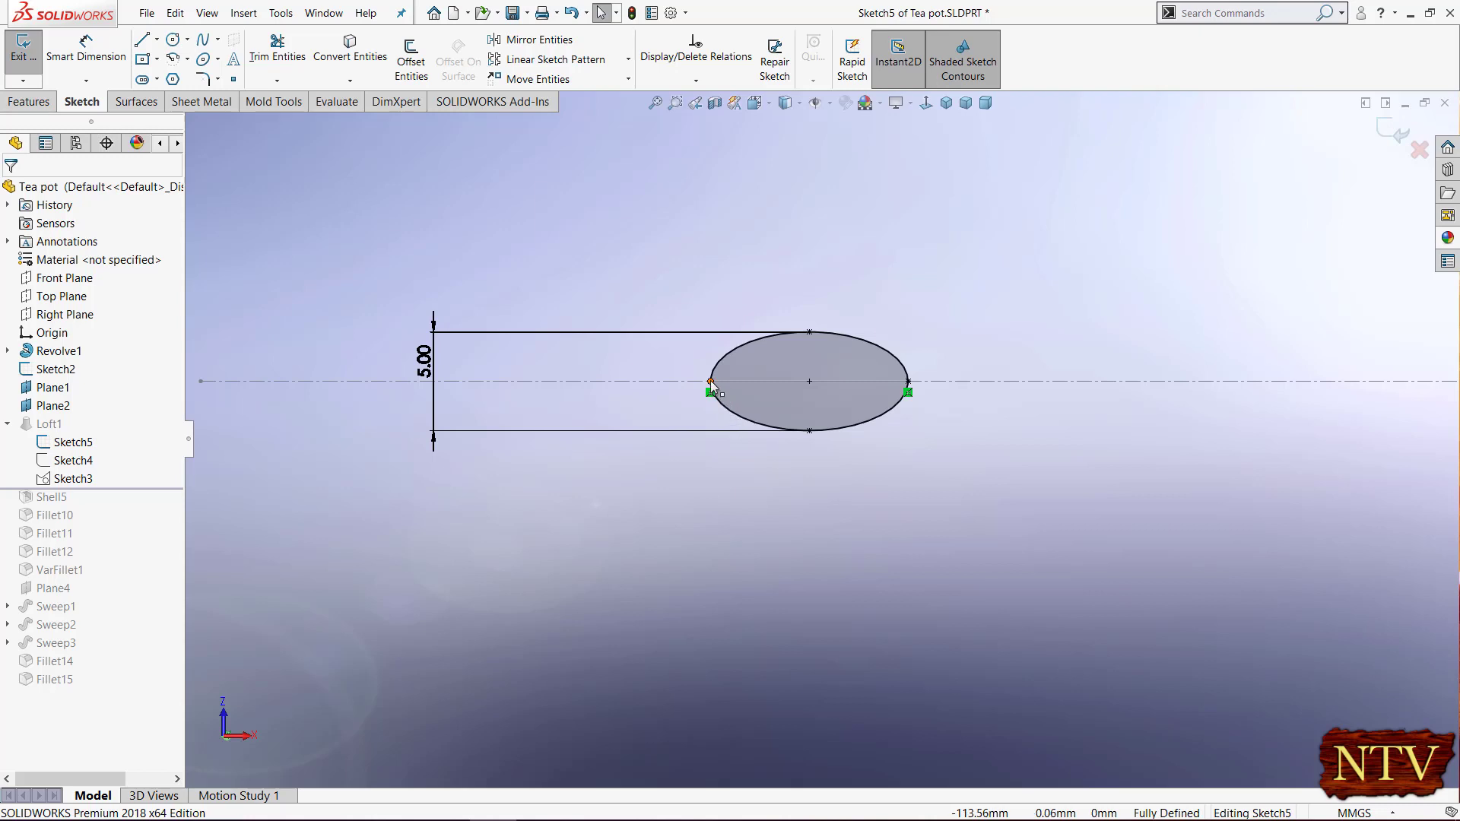
pyautogui.click(710, 382)
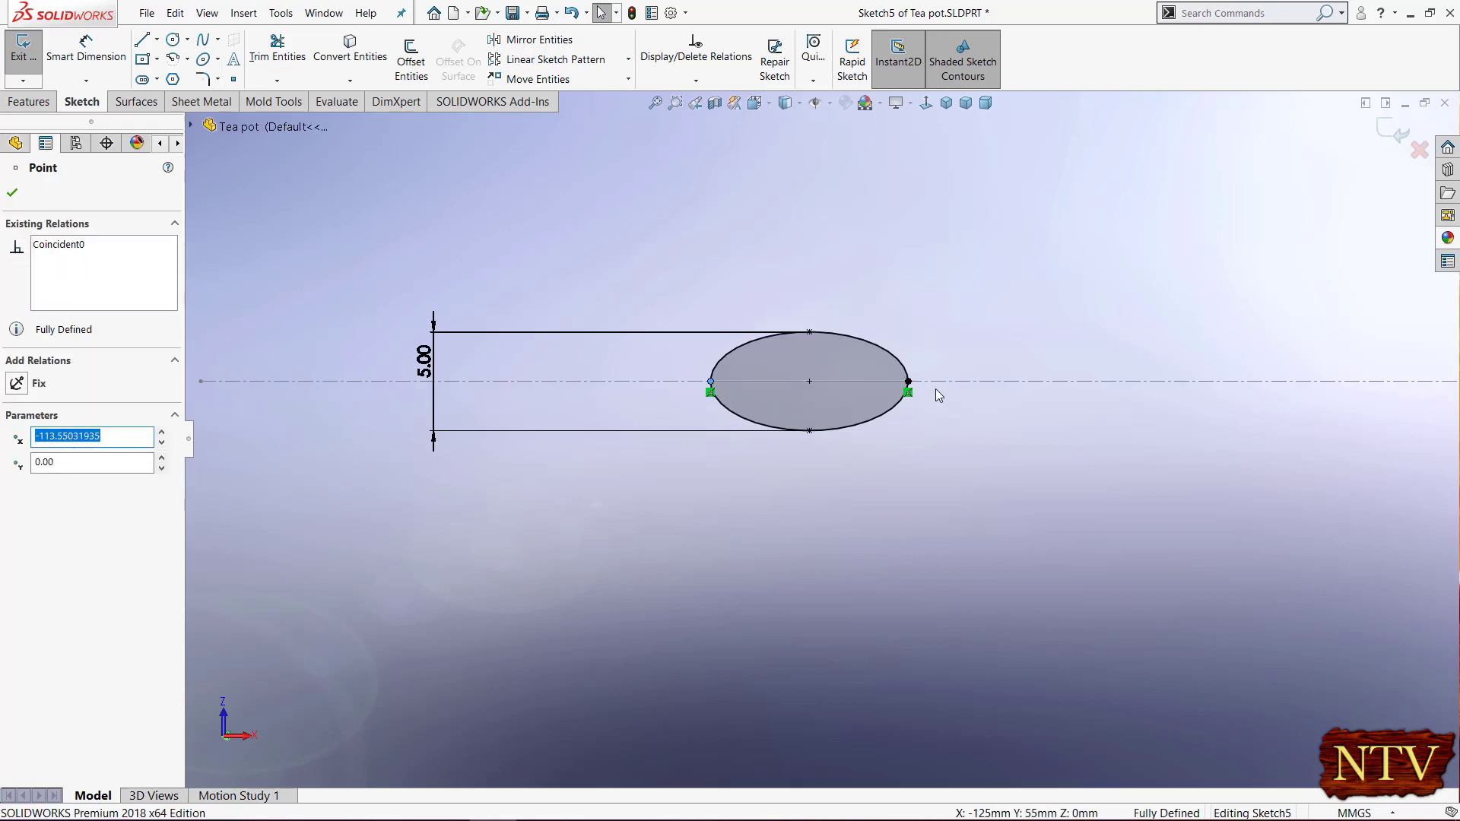
pyautogui.click(909, 382)
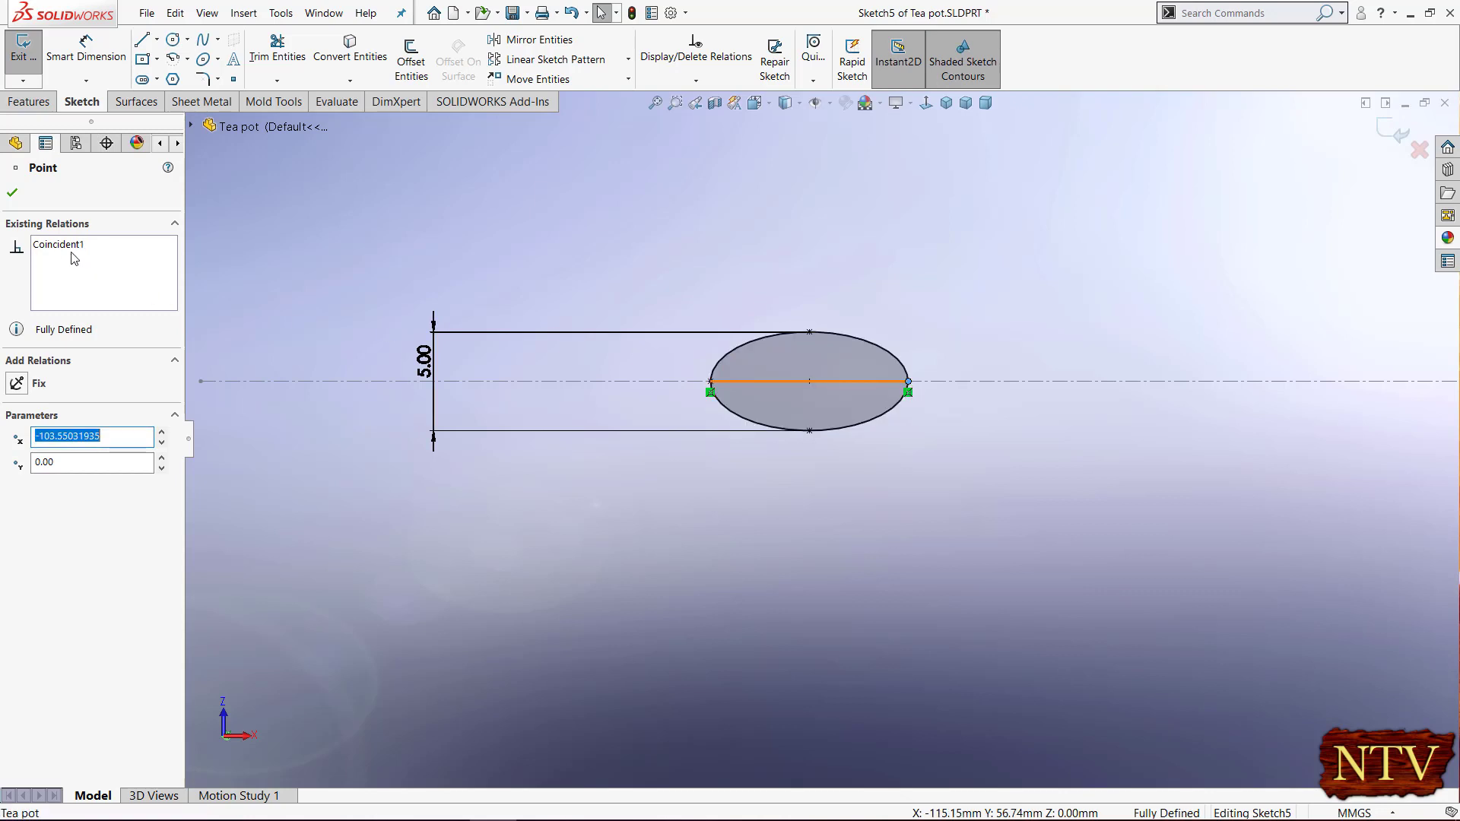
pyautogui.click(11, 195)
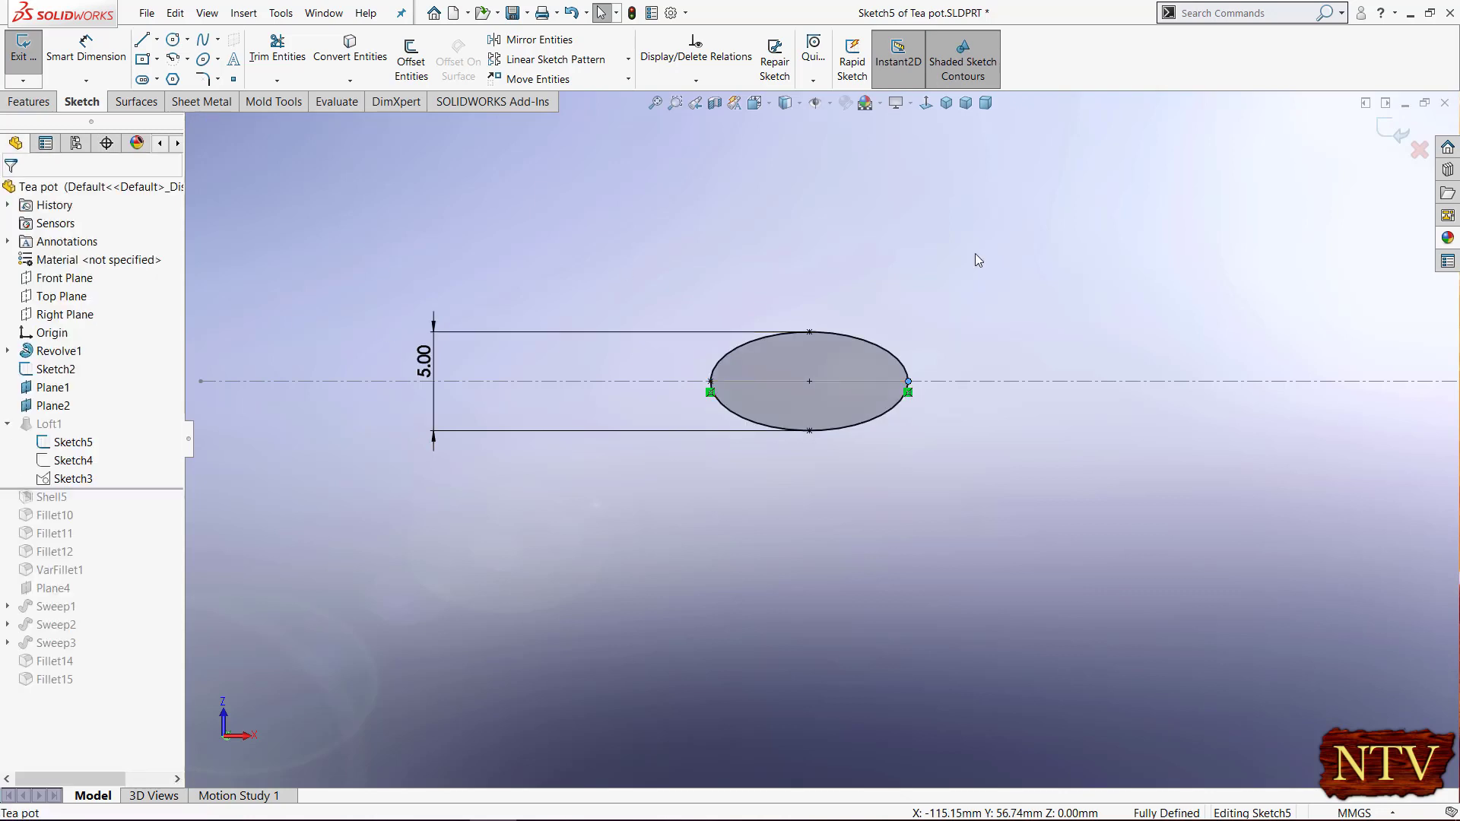
# - Exit Sketch5 and view the lofted spout and body in isometric, rotated toward the spout's base
pyautogui.press('z')
pyautogui.press('z')
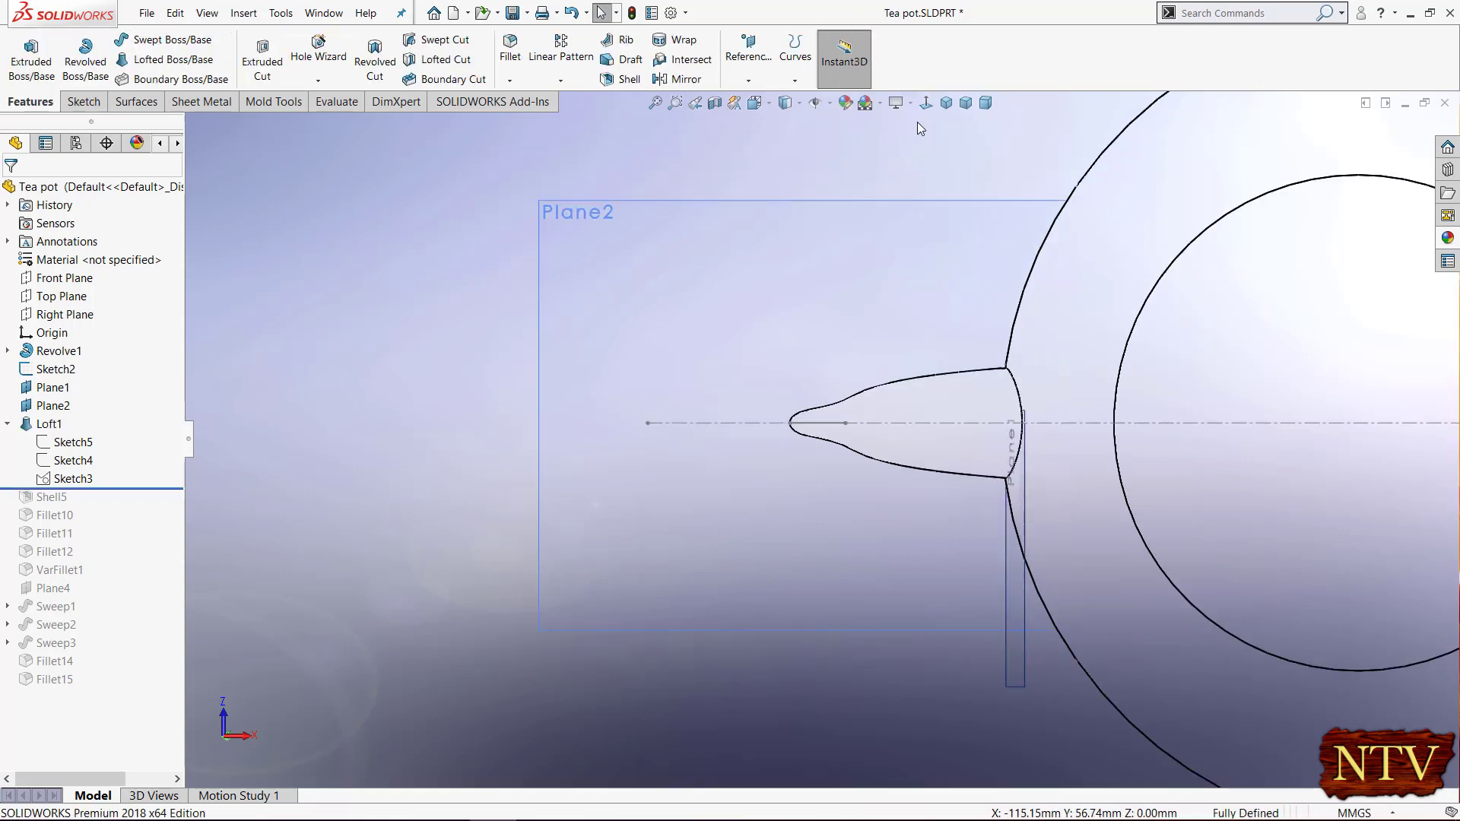
pyautogui.click(946, 103)
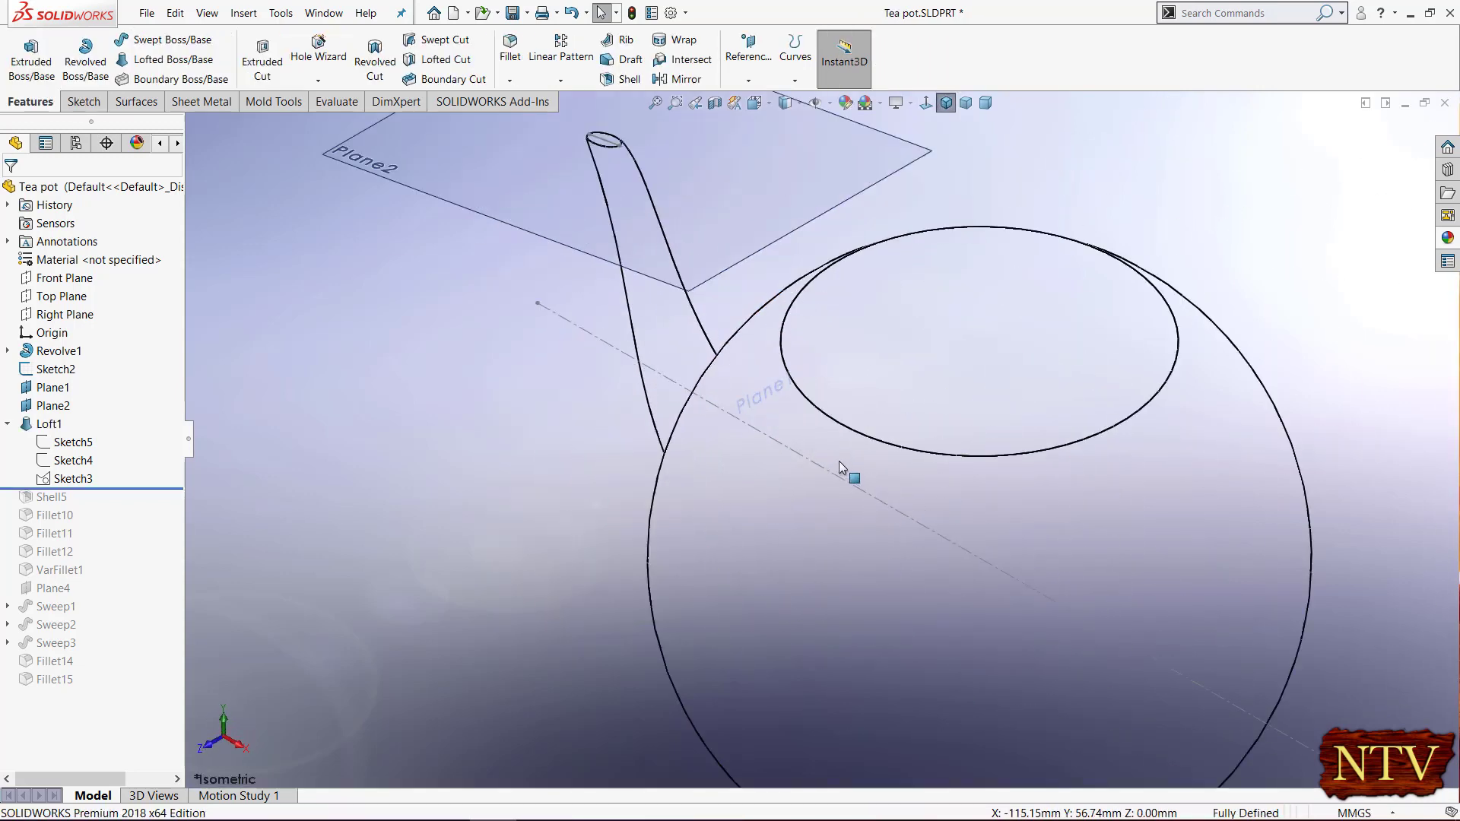
pyautogui.press('Left')
pyautogui.press('Left')
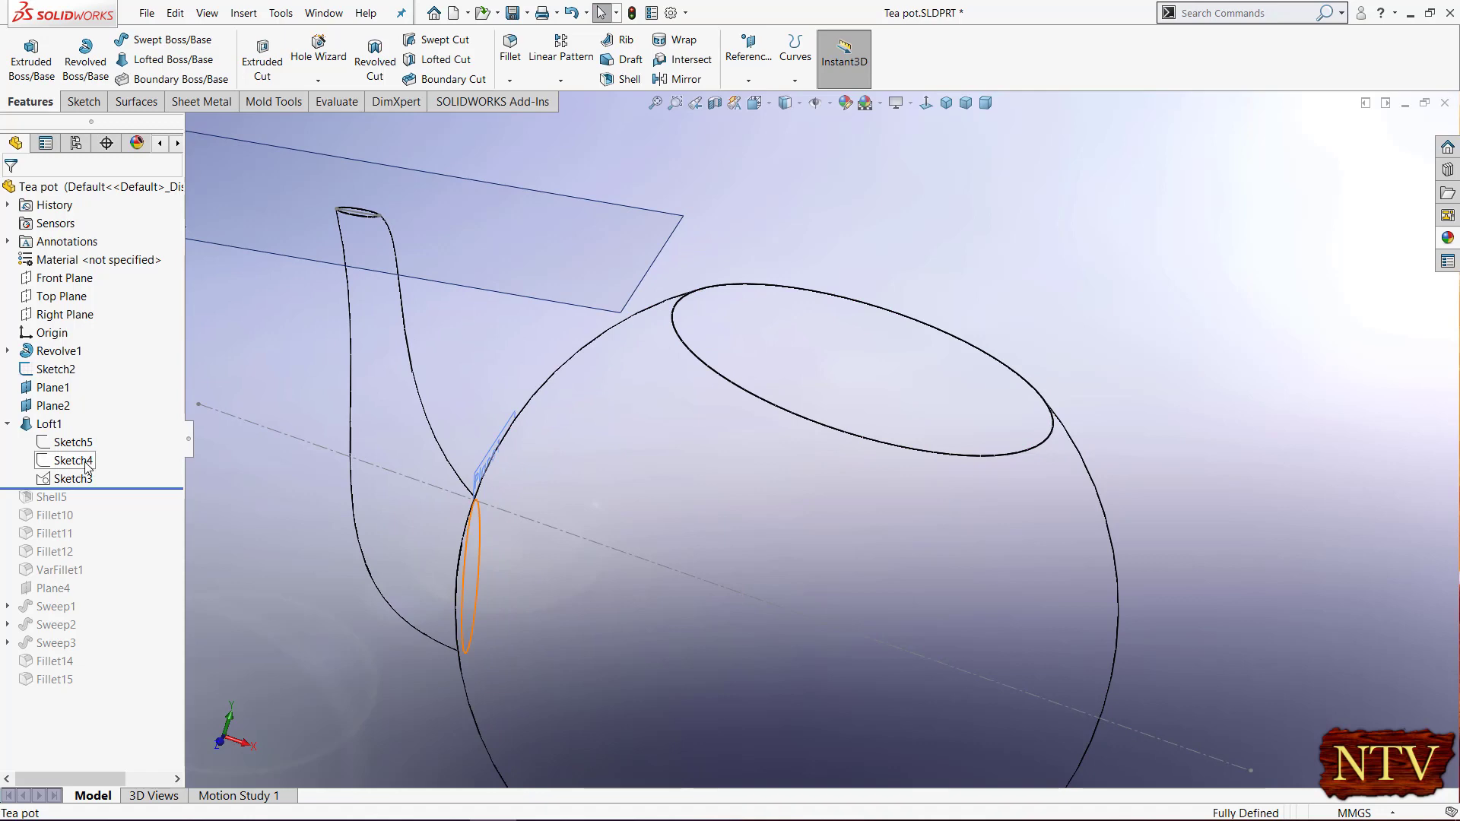
# - Open Loft1's Sketch4 for editing, examine its ellipse on Plane1 in normal and rotated views, and exit the sketch
pyautogui.click(87, 468)
pyautogui.click(101, 416)
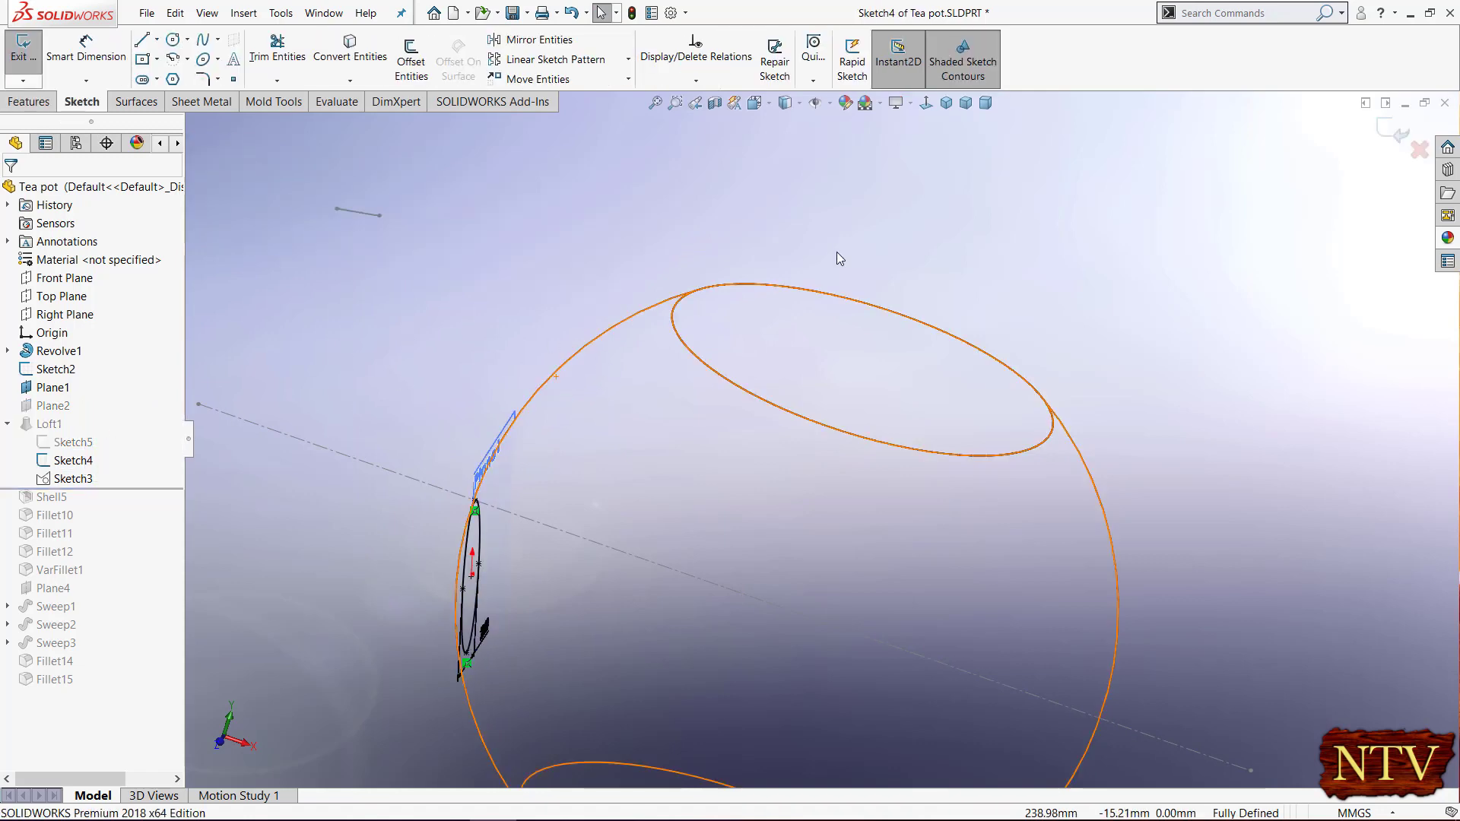
pyautogui.click(925, 103)
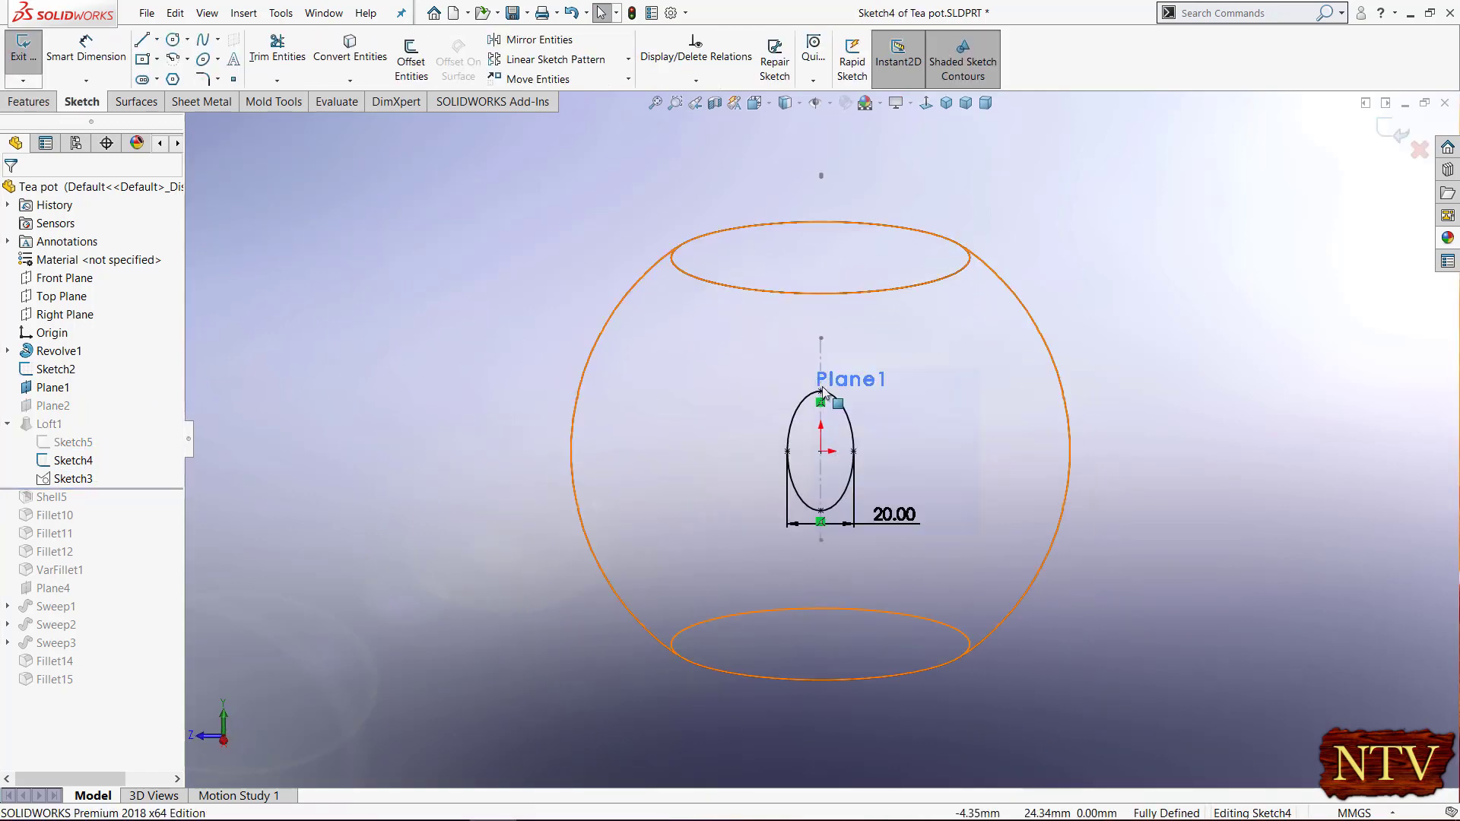
pyautogui.scroll(-5, 847, 436)
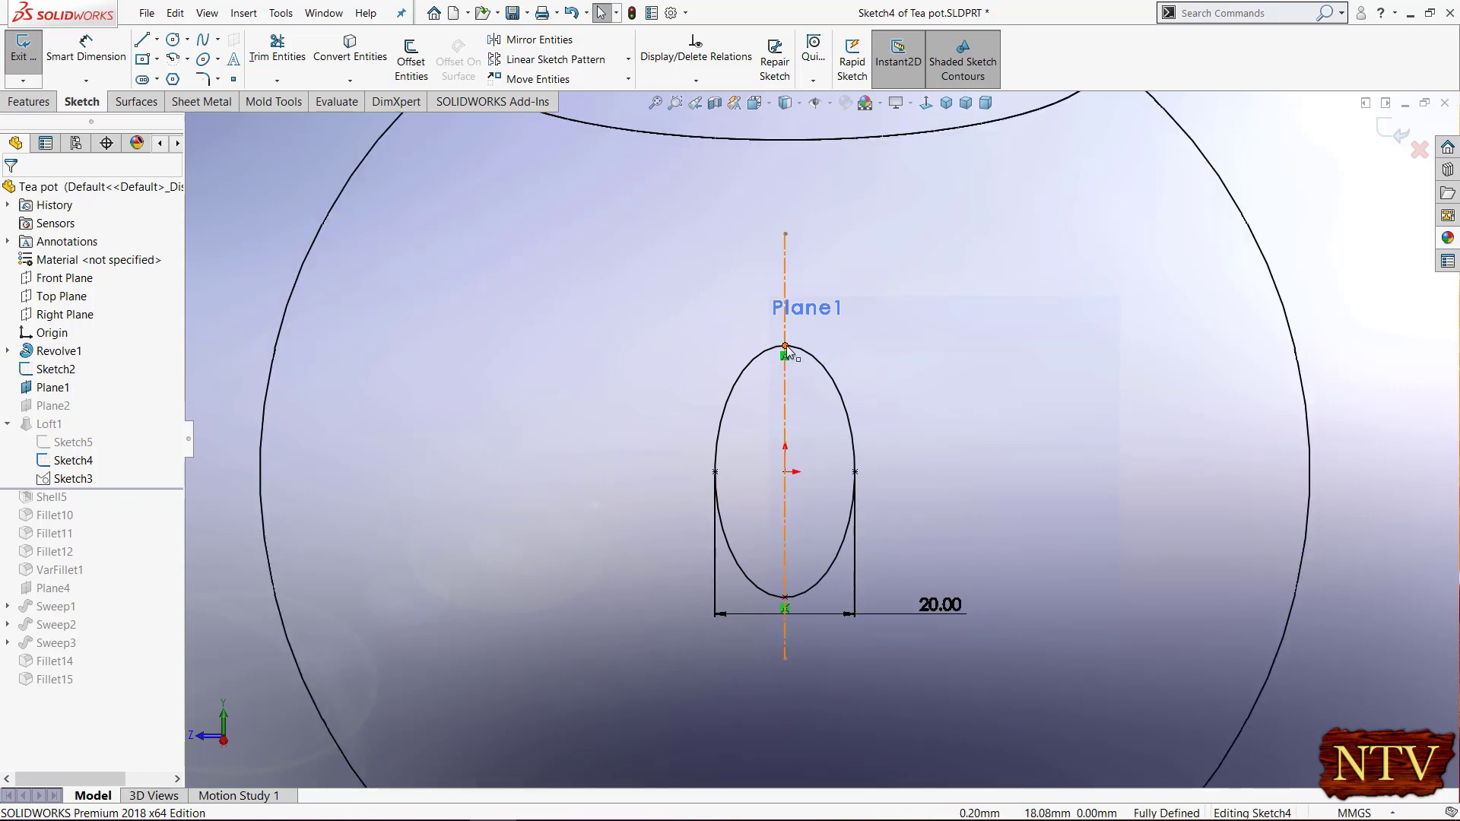
pyautogui.scroll(5, 913, 444)
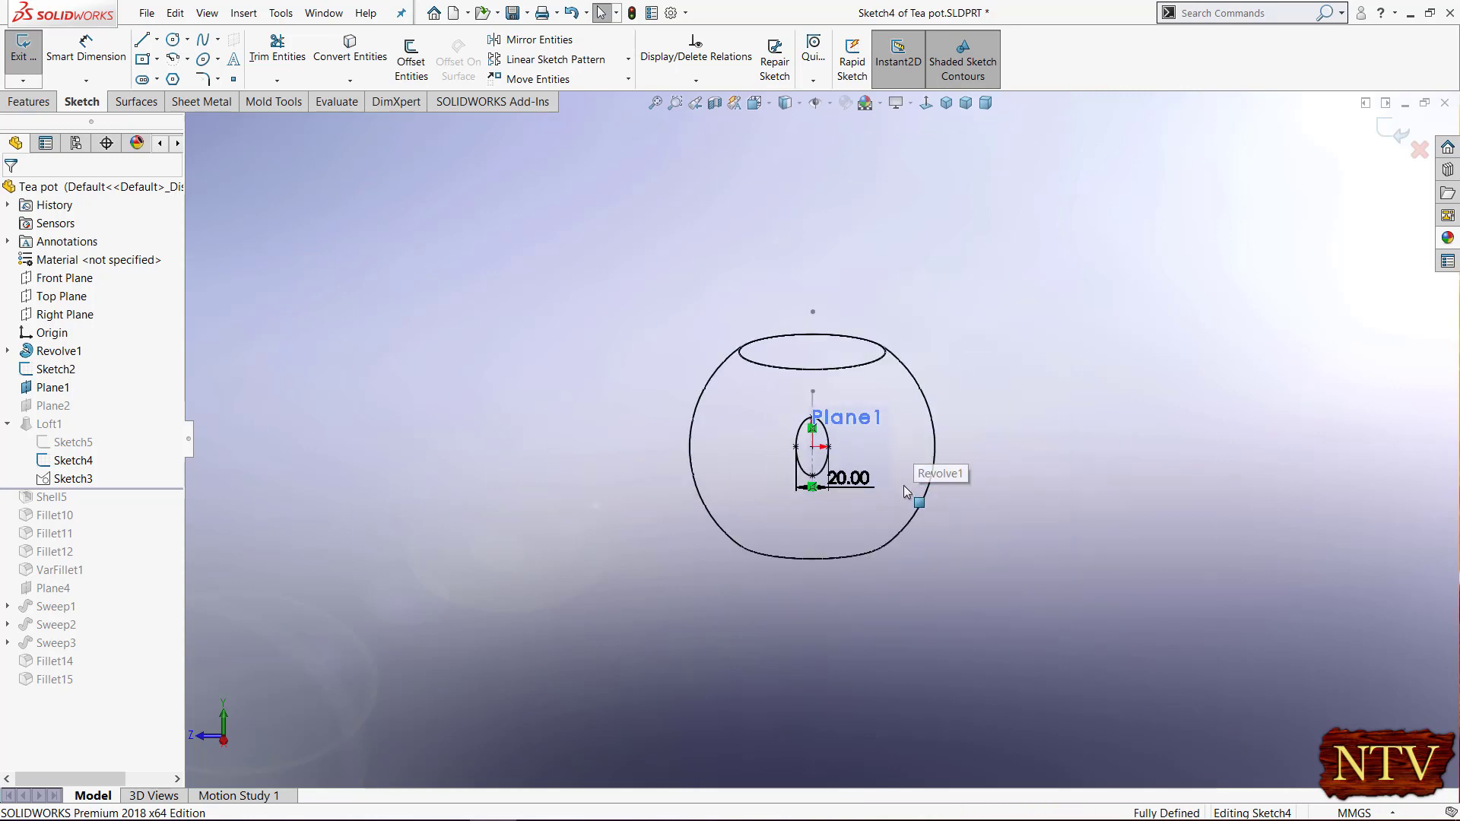
pyautogui.moveTo(931, 481)
pyautogui.mouseDown(button='middle')
pyautogui.moveTo(955, 457)
pyautogui.moveTo(1035, 504)
pyautogui.mouseUp(button='middle')
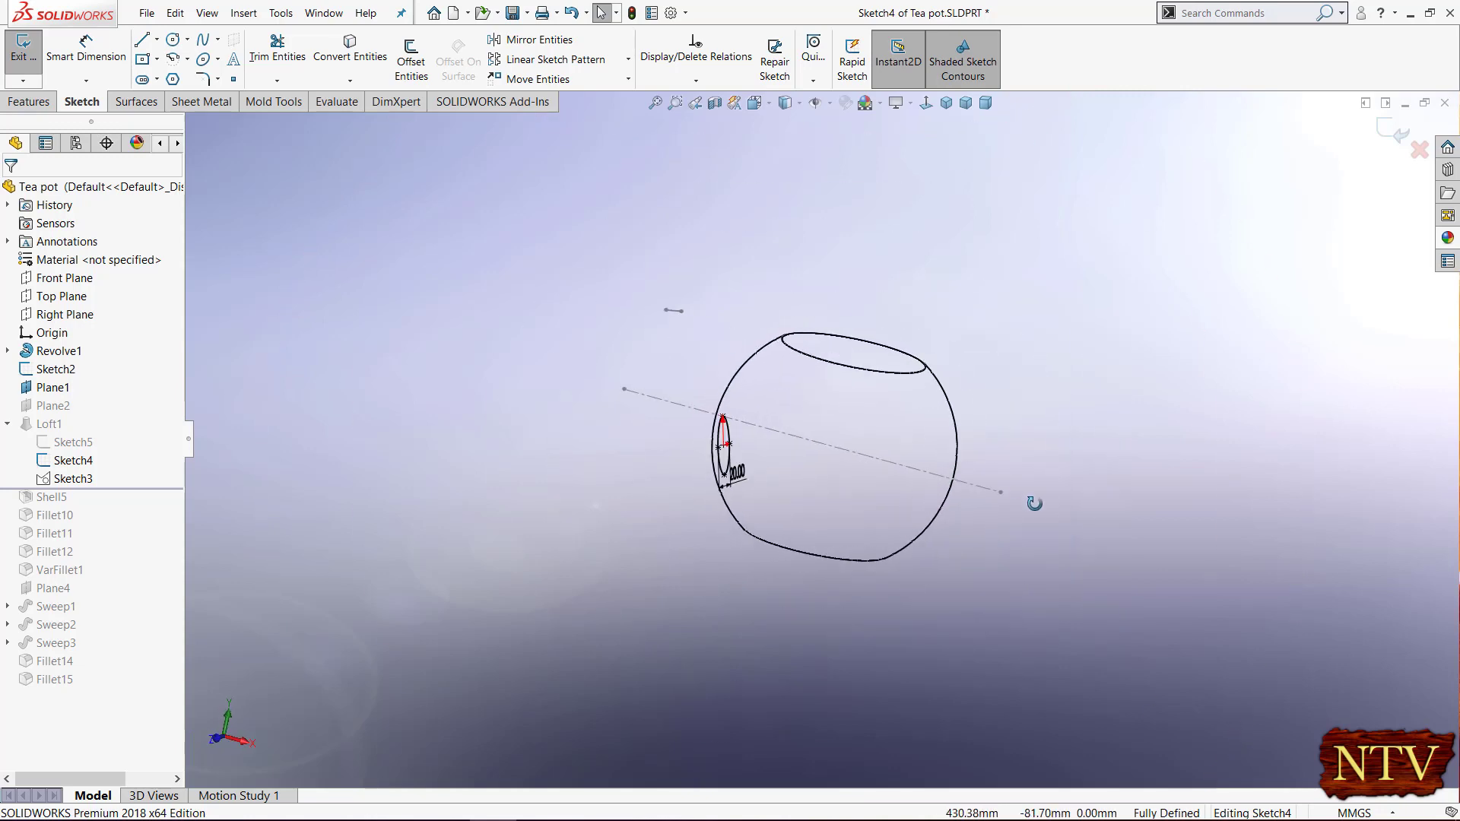
pyautogui.click(1400, 136)
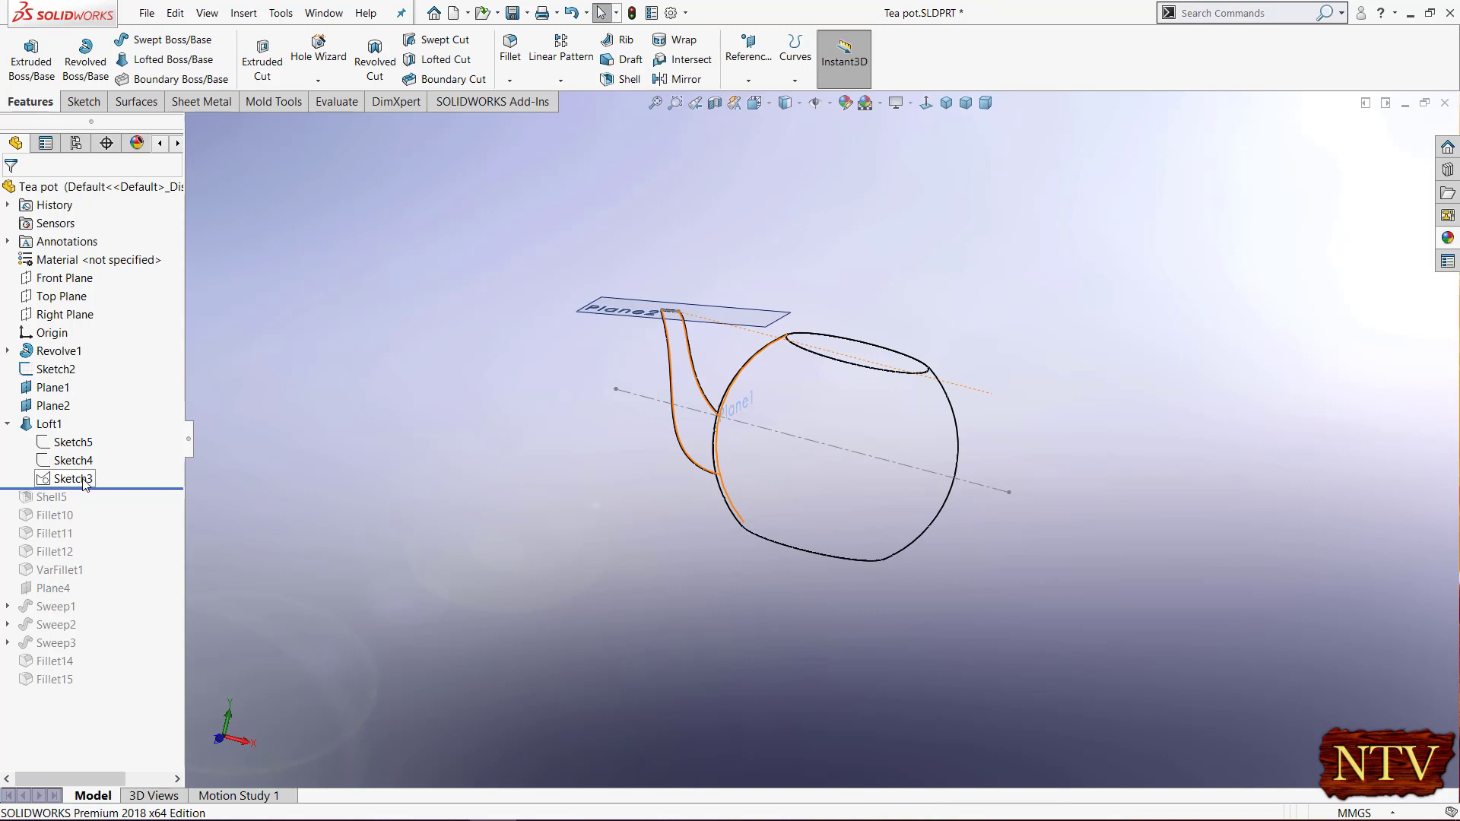
# - Open Loft1's Sketch3 for editing and view the spout's guide curves normal to the sketch plane
pyautogui.click(73, 479)
pyautogui.click(98, 432)
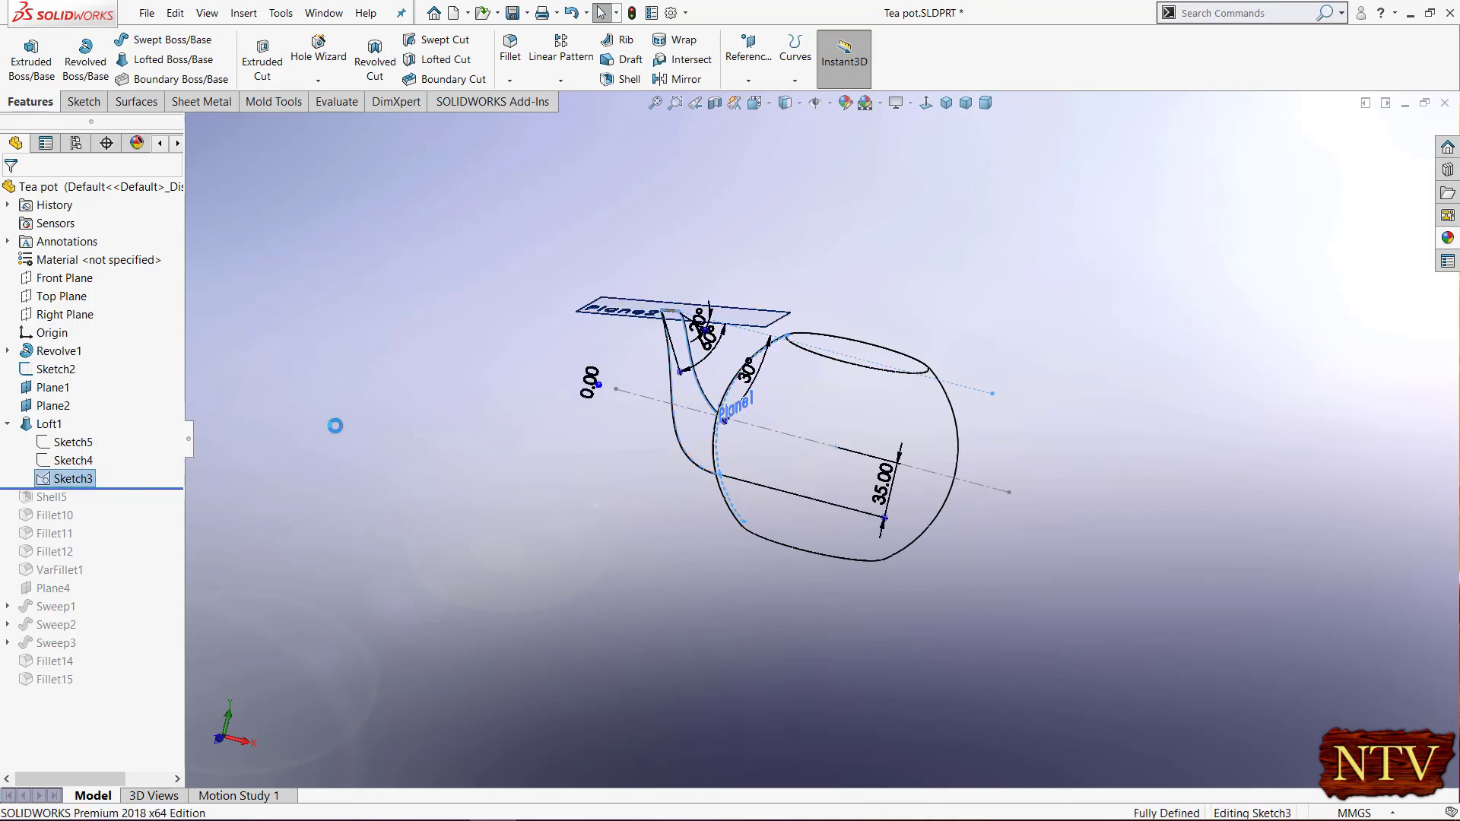
pyautogui.click(925, 104)
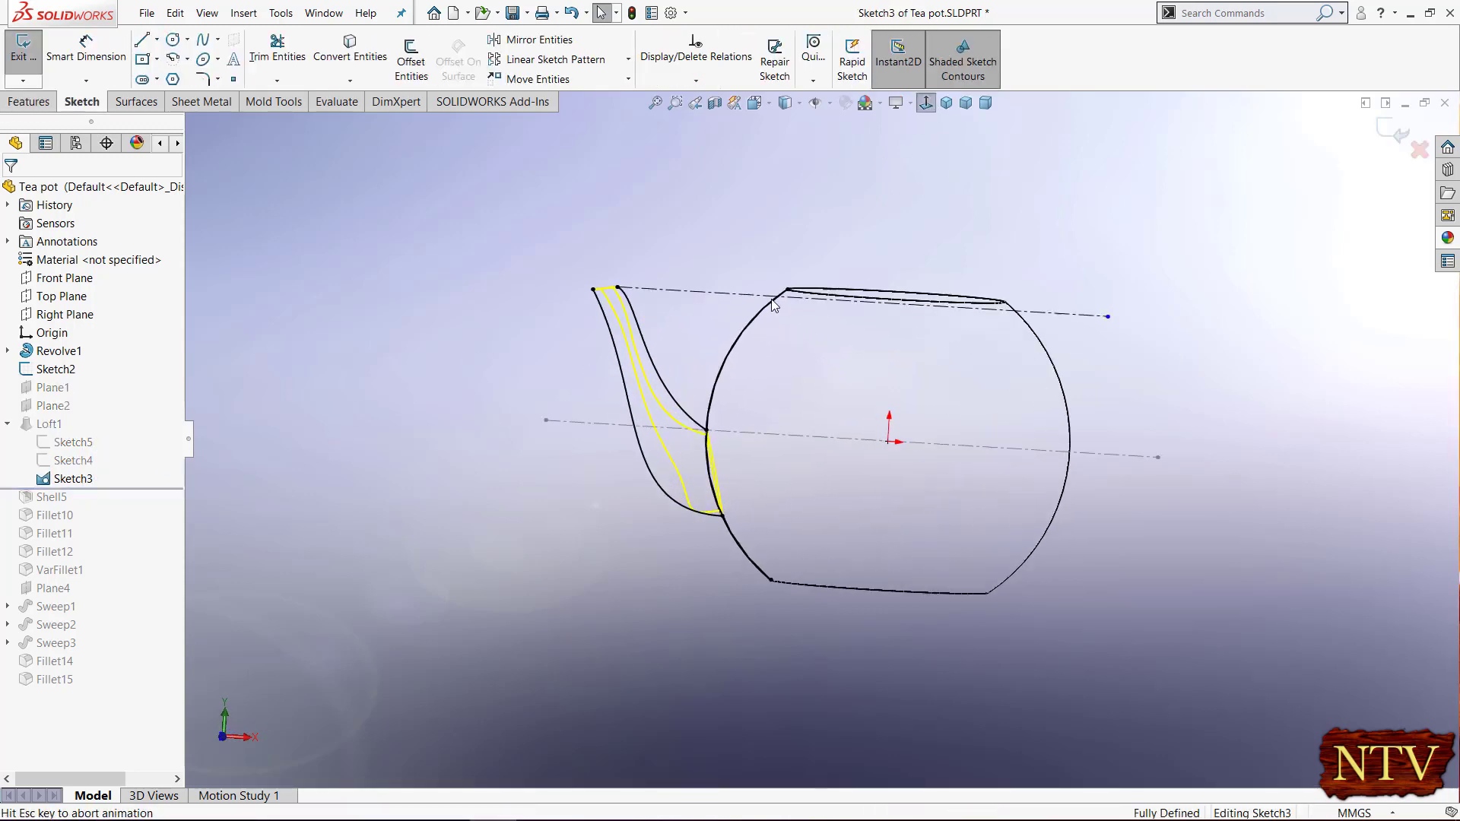
pyautogui.scroll(-4, 634, 330)
pyautogui.scroll(-2, 600, 320)
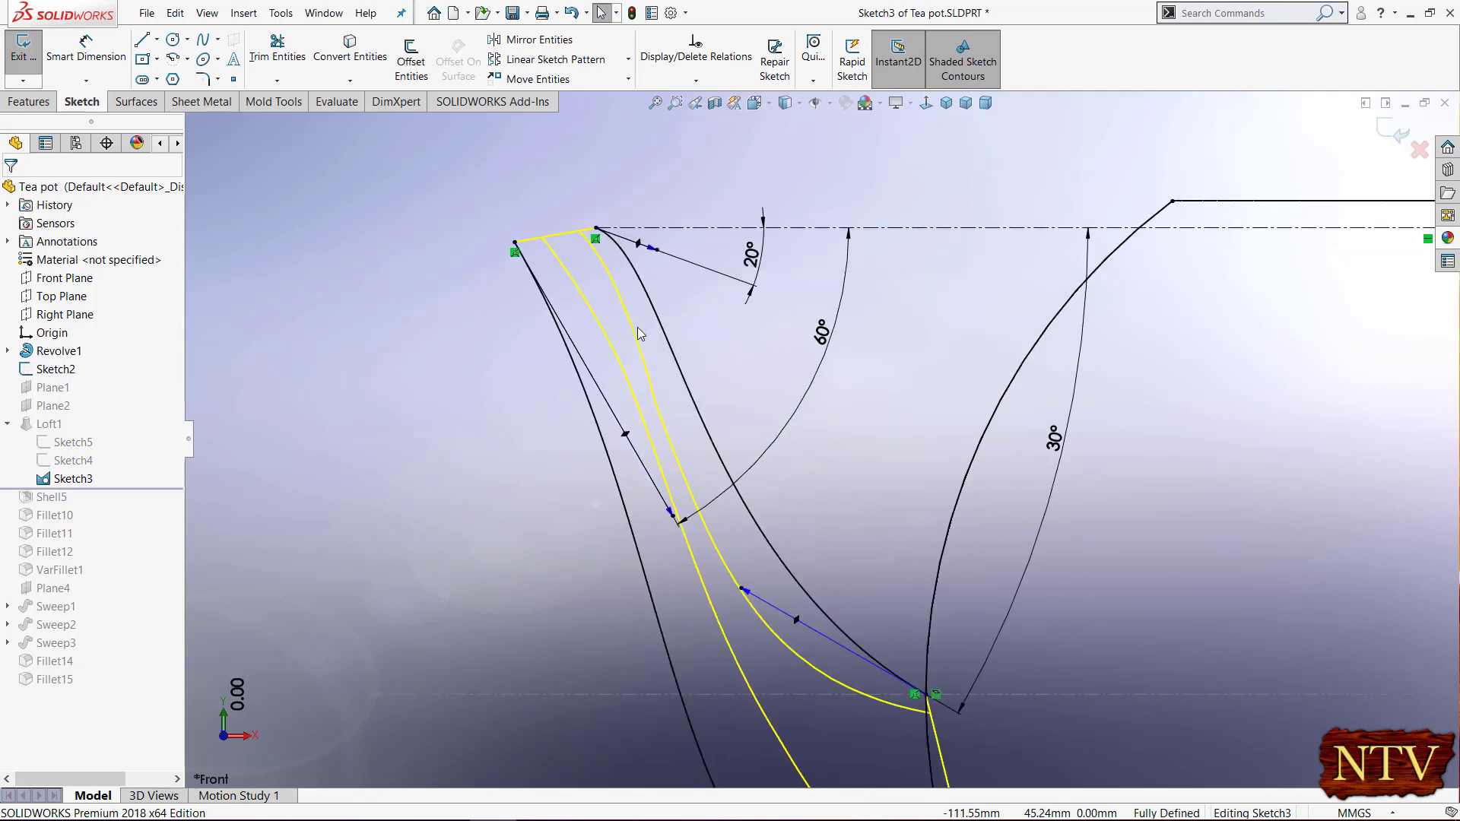
# - Examine the angle dimensions of the guide curves' tangent handles from the spout tip down to the body
pyautogui.scroll(1, 696, 370)
pyautogui.scroll(1, 718, 358)
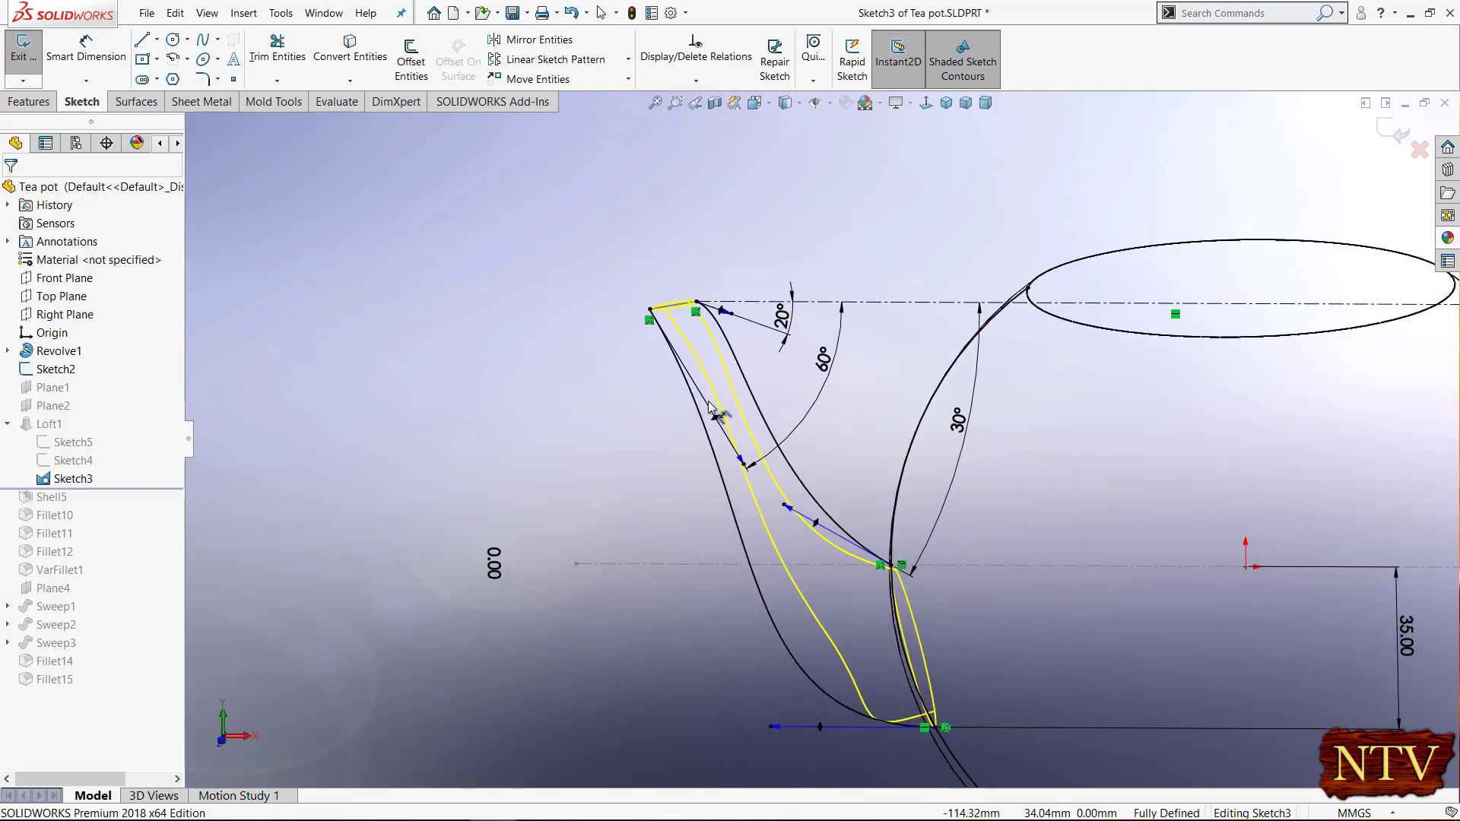
pyautogui.scroll(-3, 718, 347)
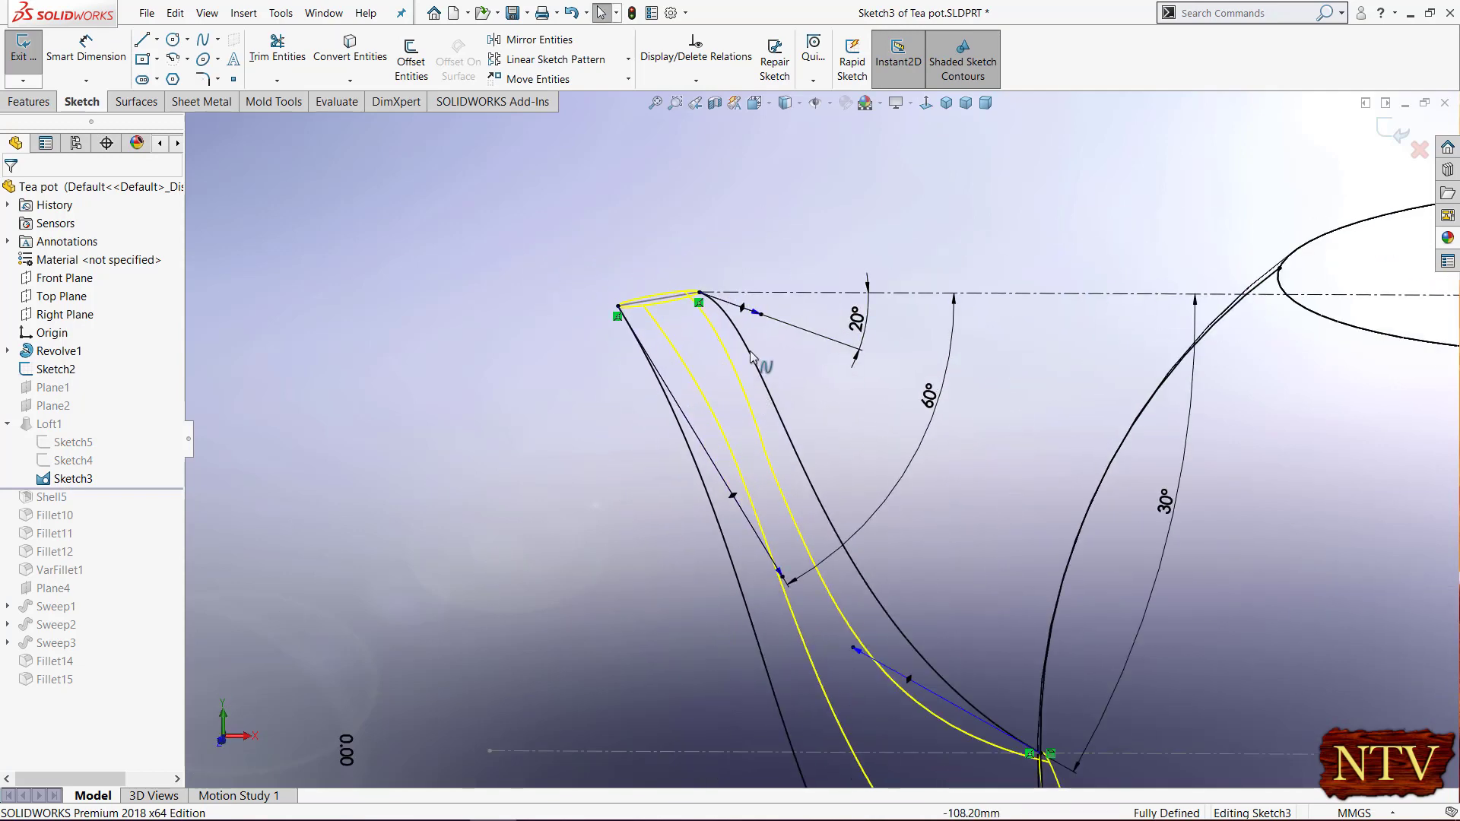
pyautogui.scroll(-3, 701, 293)
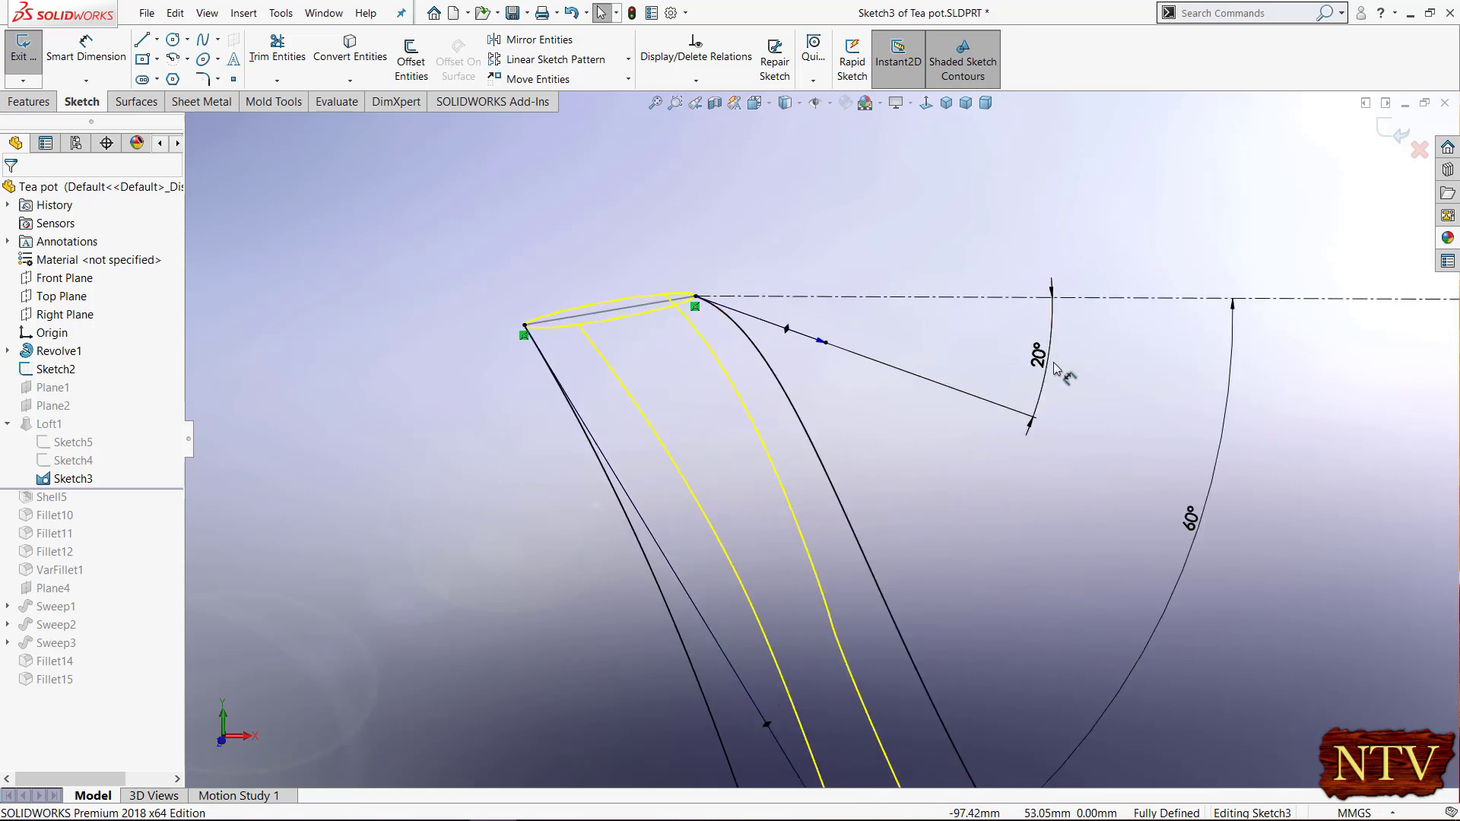
pyautogui.scroll(3, 988, 358)
pyautogui.scroll(3, 875, 569)
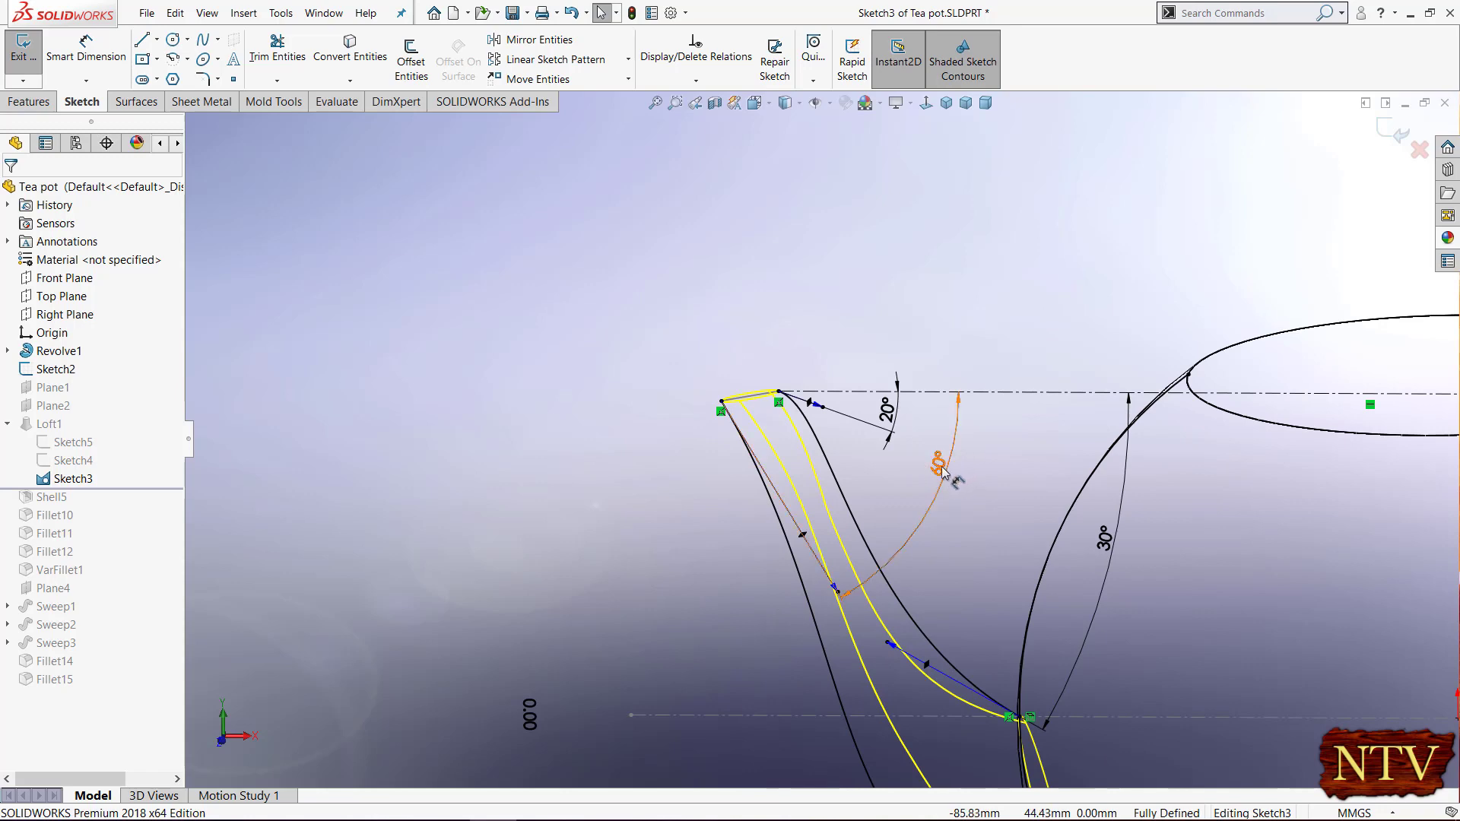
pyautogui.scroll(3, 943, 472)
# - Examine where the Sketch3 guide curves meet the body's profile arc and how the lower endpoint is dimensioned
pyautogui.moveTo(1020, 540); pyautogui.dragTo(1011, 509, button='middle')
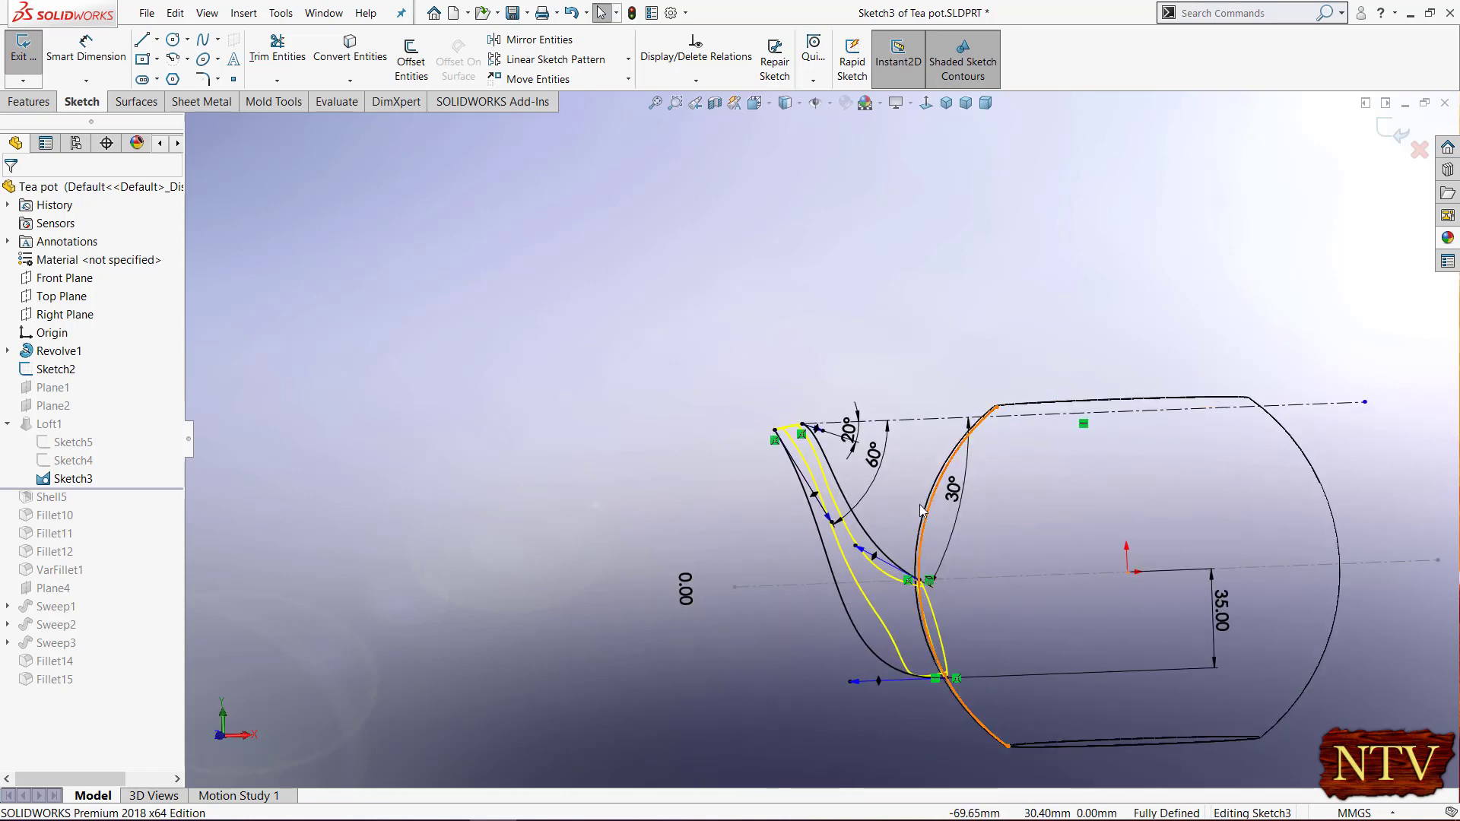
pyautogui.scroll(-3, 921, 711)
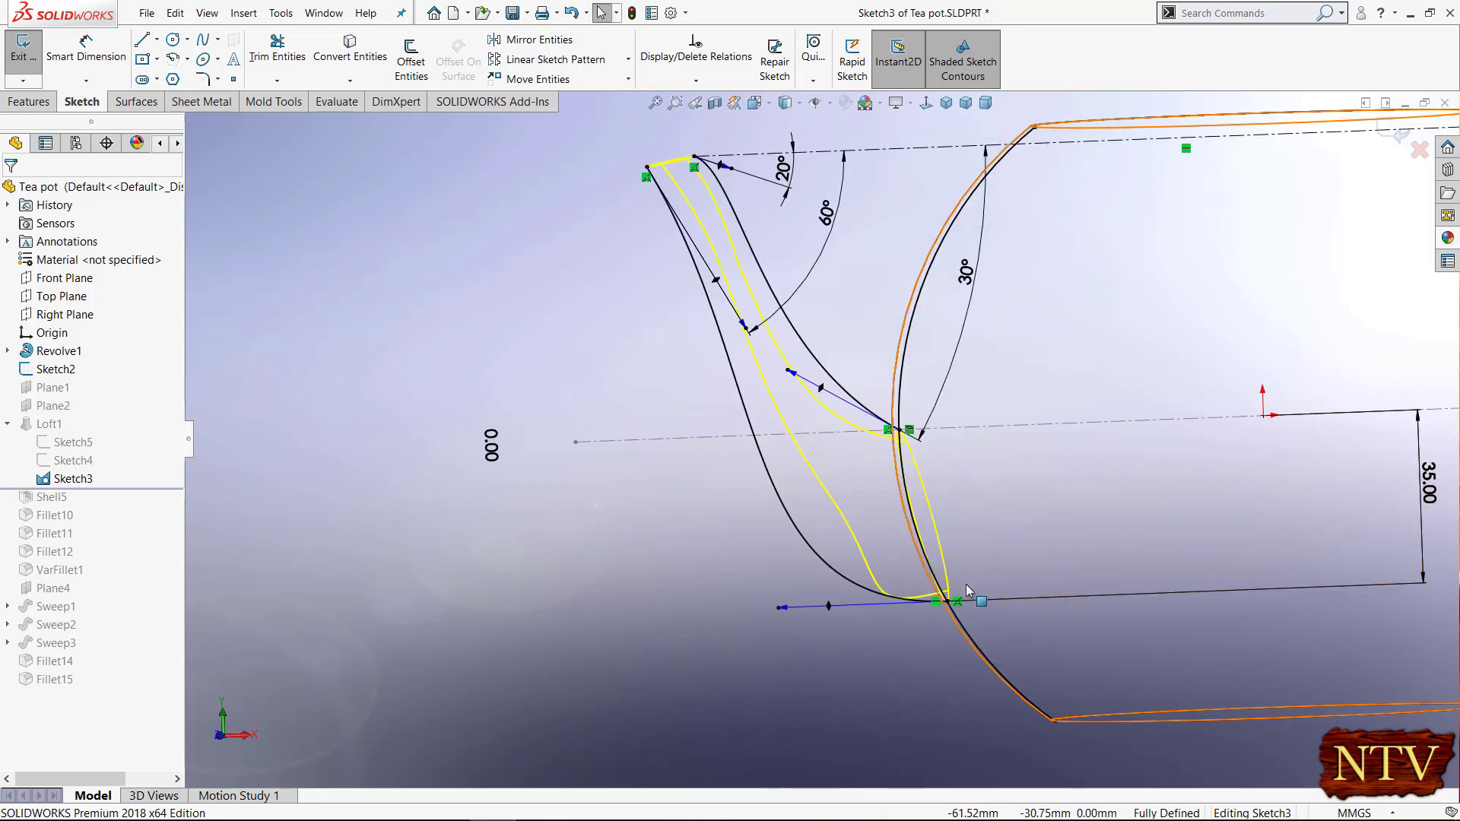
pyautogui.scroll(-2, 966, 585)
pyautogui.scroll(3, 960, 536)
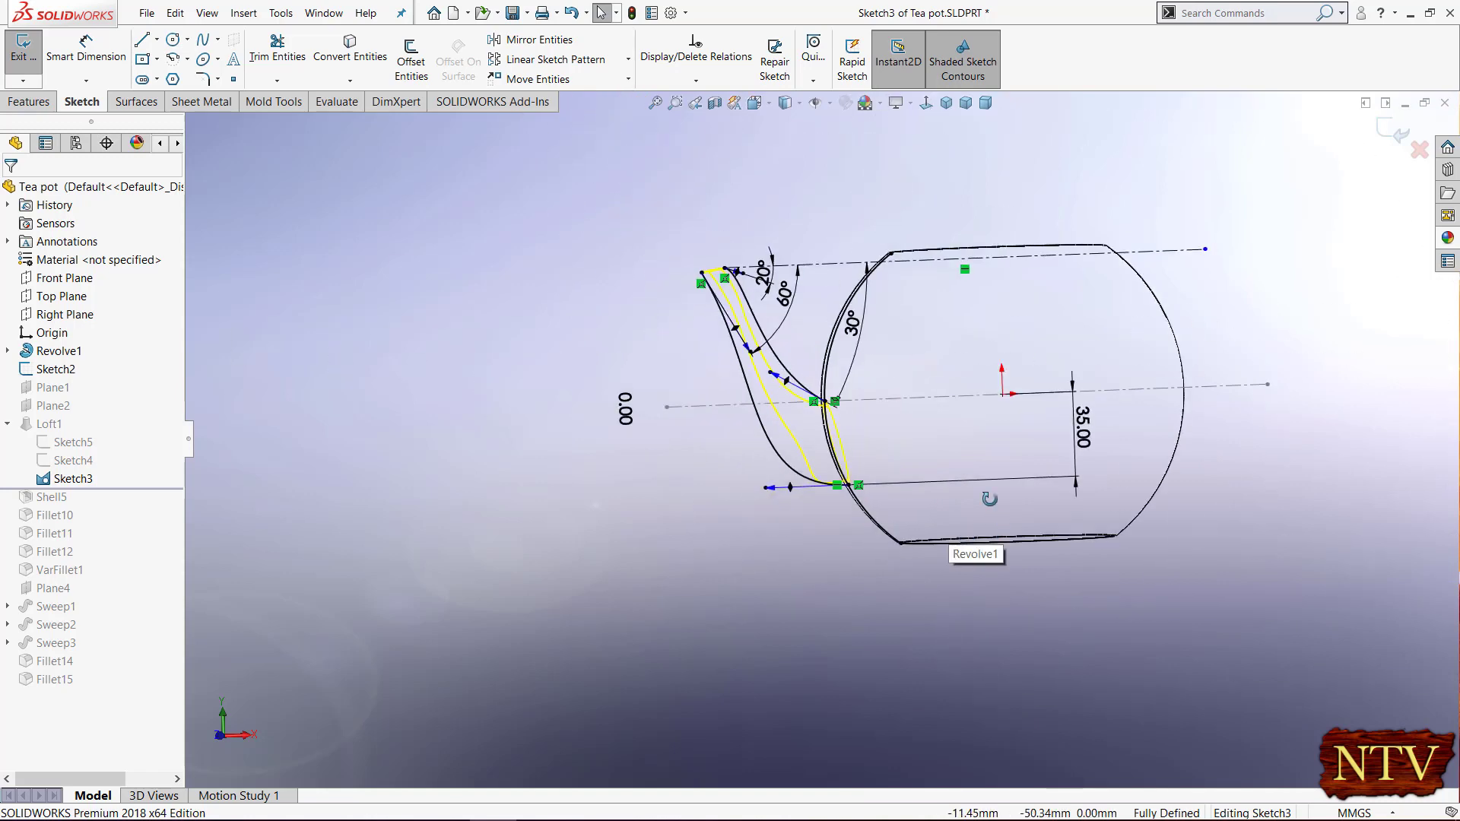
pyautogui.scroll(3, 952, 524)
pyautogui.moveTo(951, 524); pyautogui.dragTo(905, 474, button='middle')
pyautogui.scroll(-6, 882, 423)
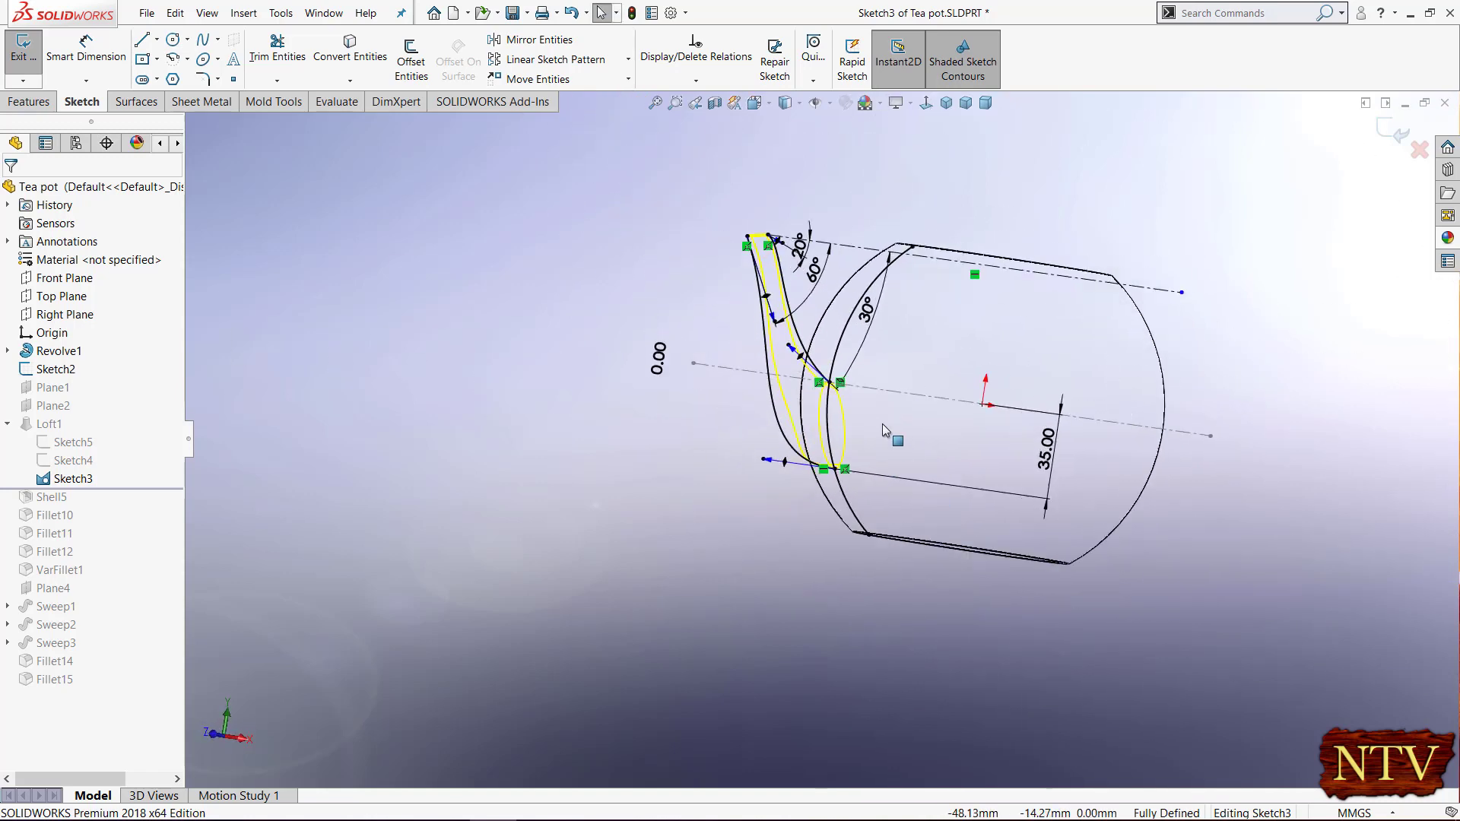
pyautogui.moveTo(881, 418)
pyautogui.mouseDown(button='middle')
pyautogui.moveTo(847, 423)
pyautogui.moveTo(896, 414)
pyautogui.moveTo(867, 415)
pyautogui.mouseUp(button='middle')
pyautogui.scroll(2, 839, 370)
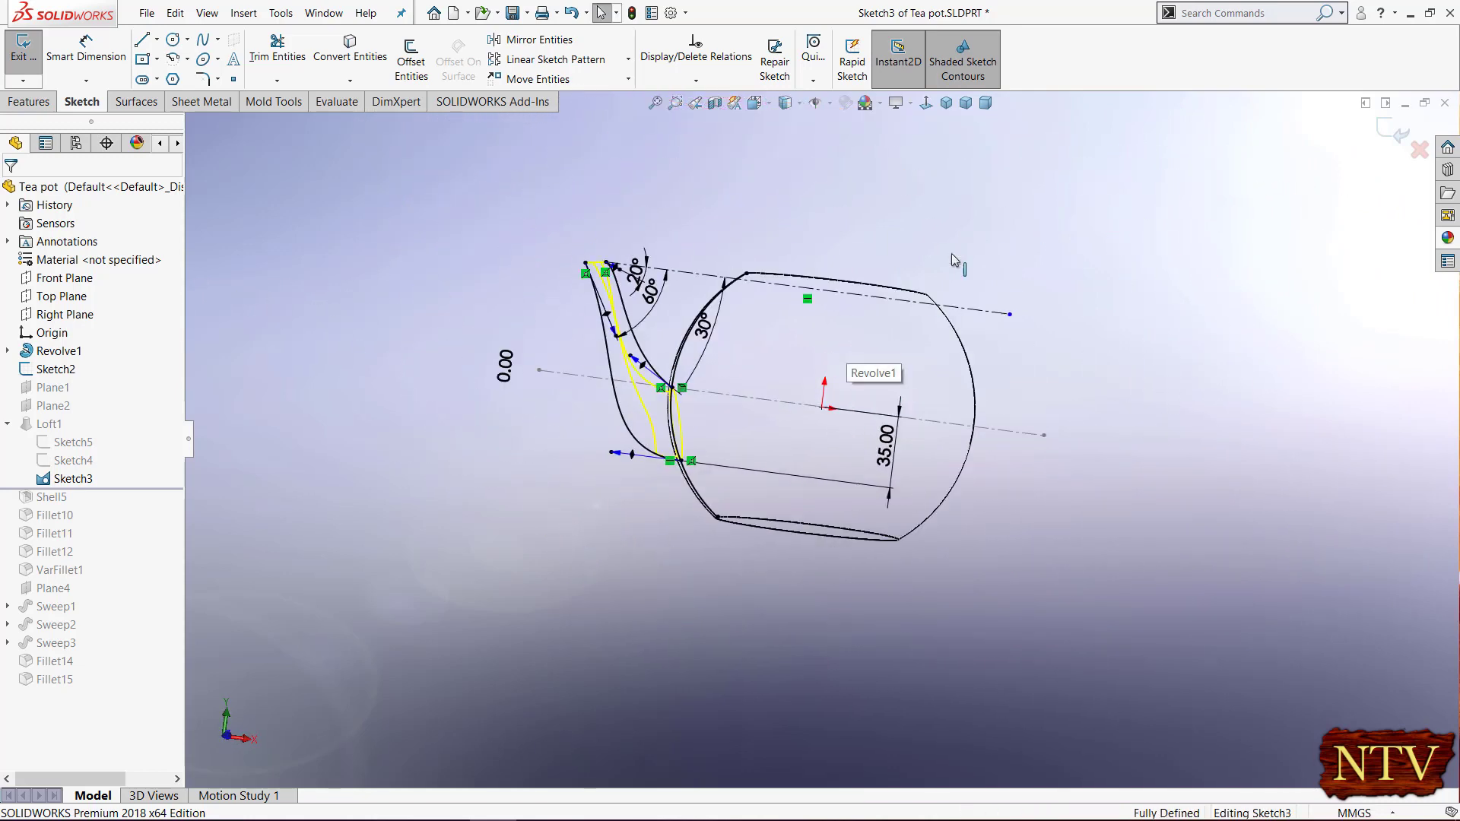
# - Inspect in isometric view how the guide curve endpoints meet the spout's base ellipse, and exit Sketch3
pyautogui.hotkey('ctrl', '7')
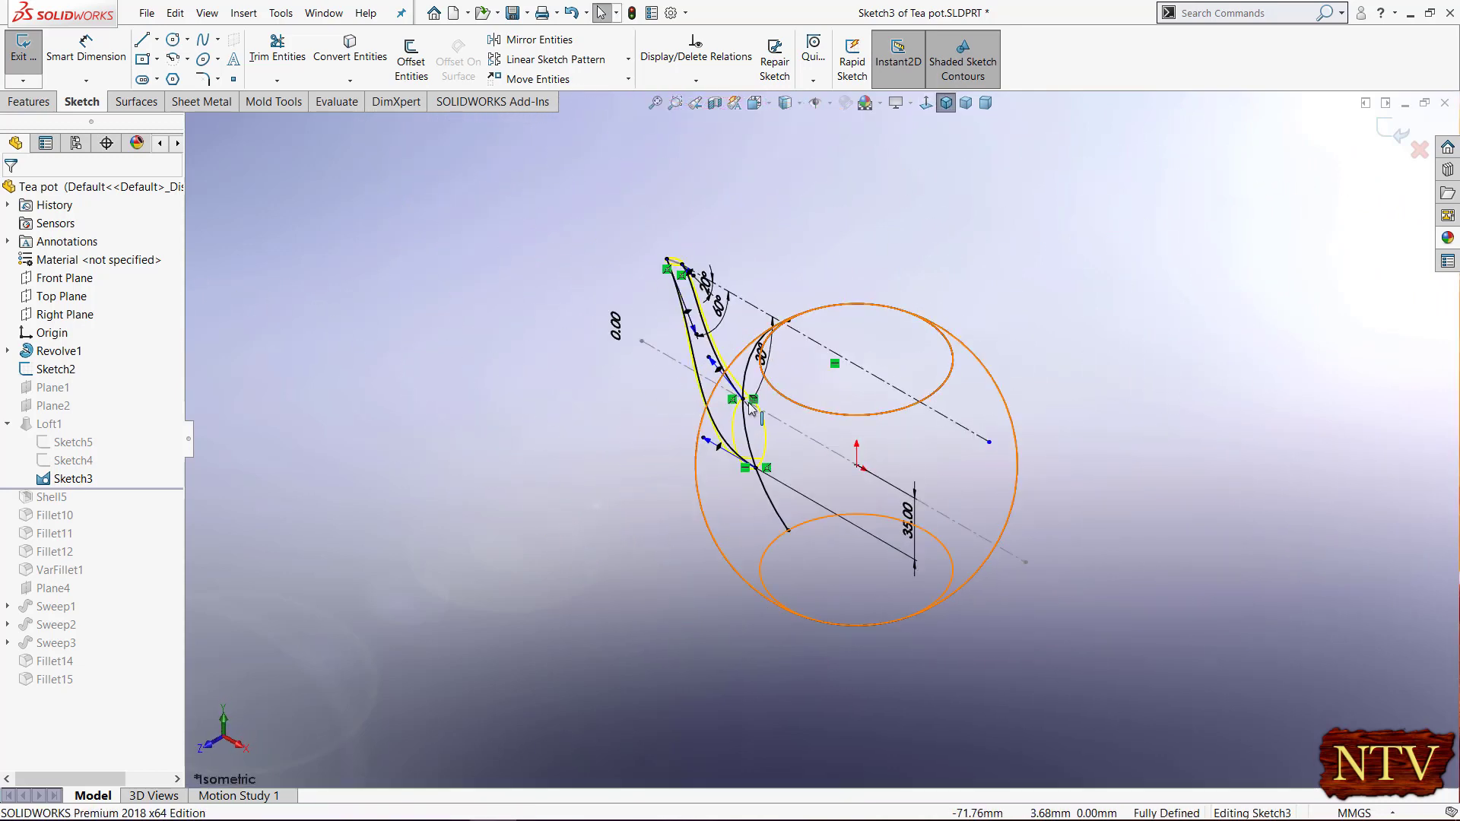
pyautogui.scroll(-7, 753, 403)
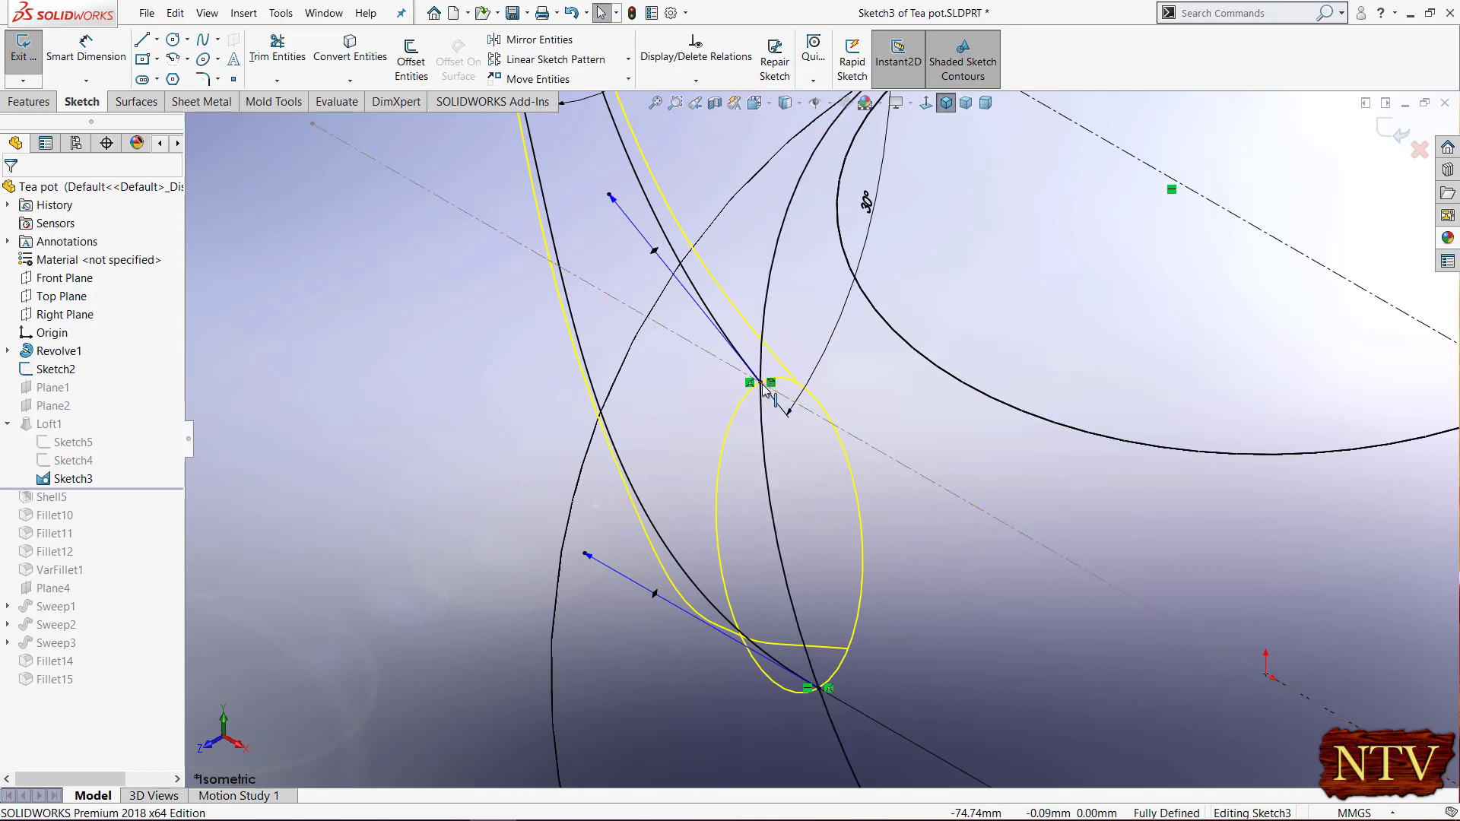
pyautogui.scroll(3, 822, 440)
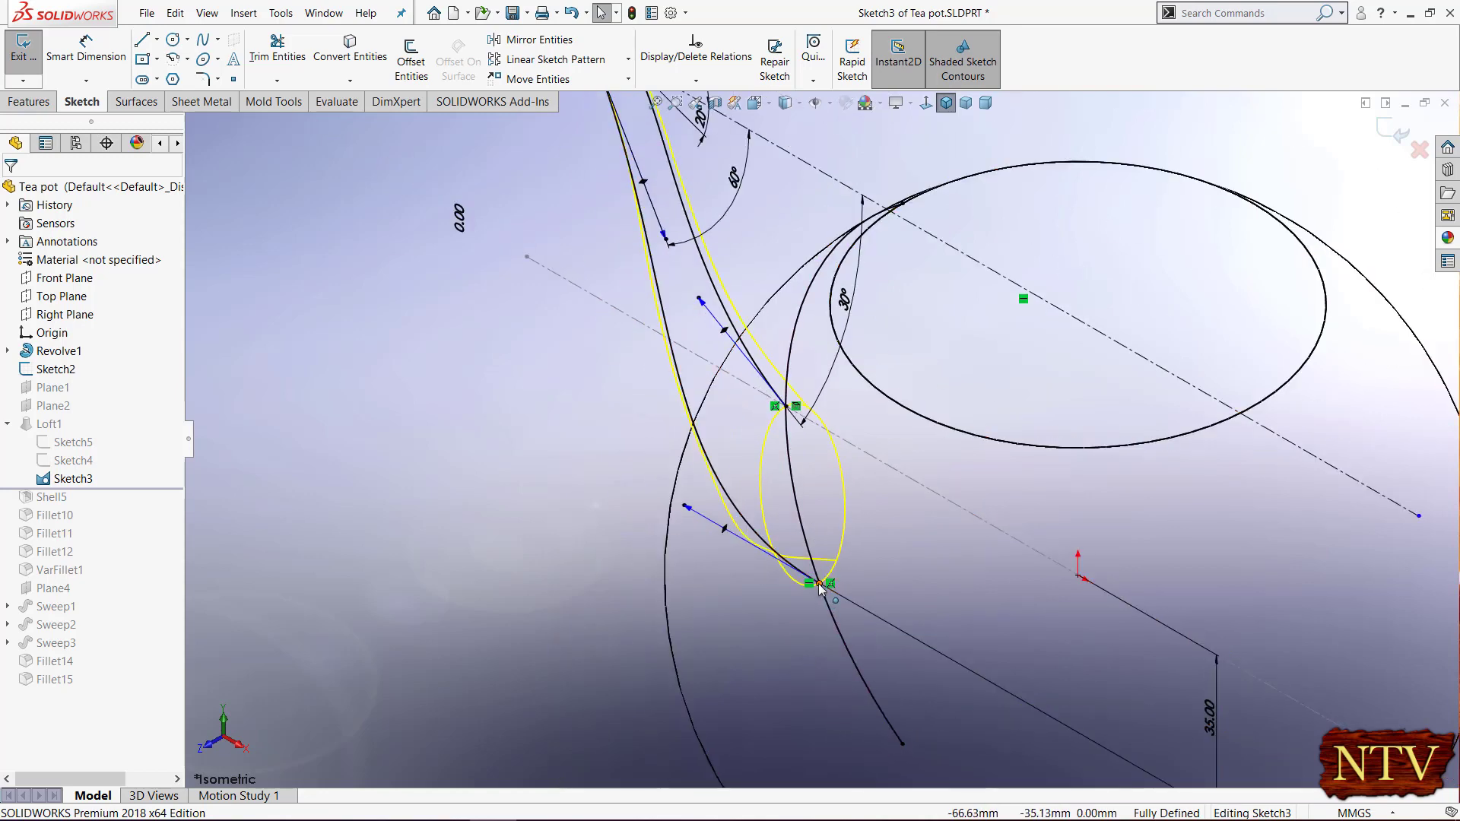
pyautogui.scroll(3, 819, 587)
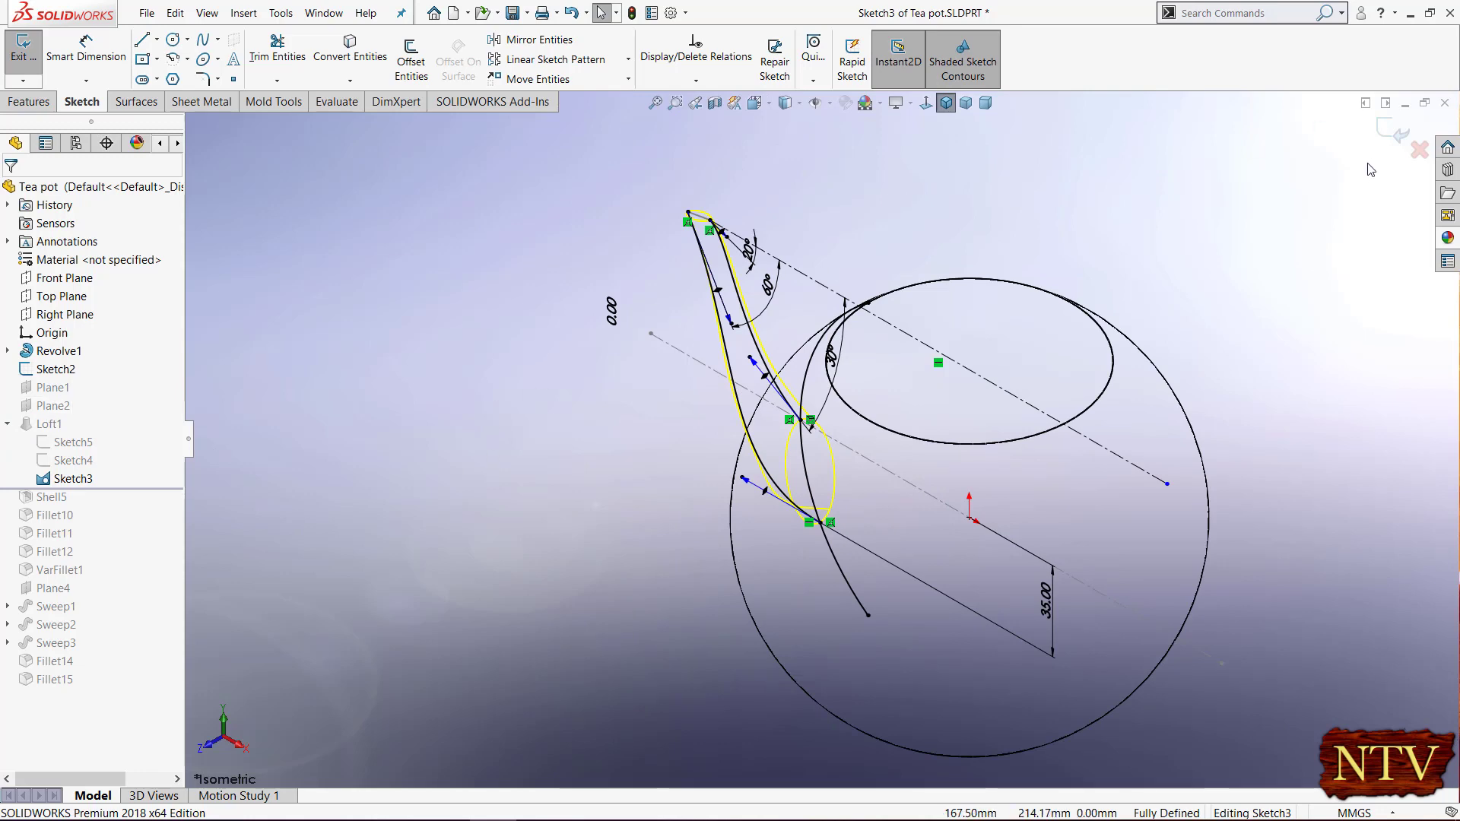
pyautogui.click(1384, 129)
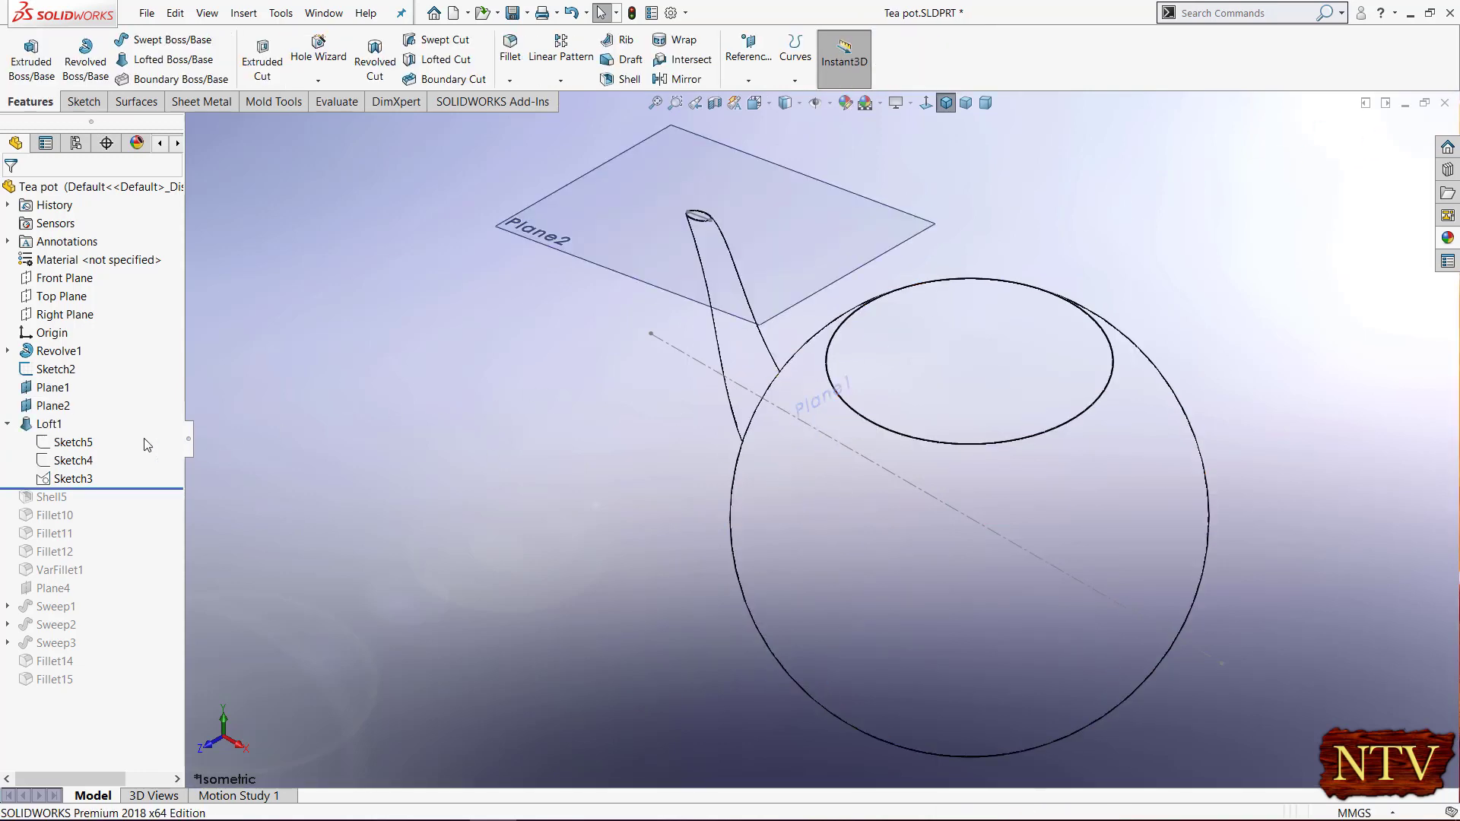
# - Make Loft1's Sketch3, Sketch4 and Sketch5 visible in the model
pyautogui.click(54, 388)
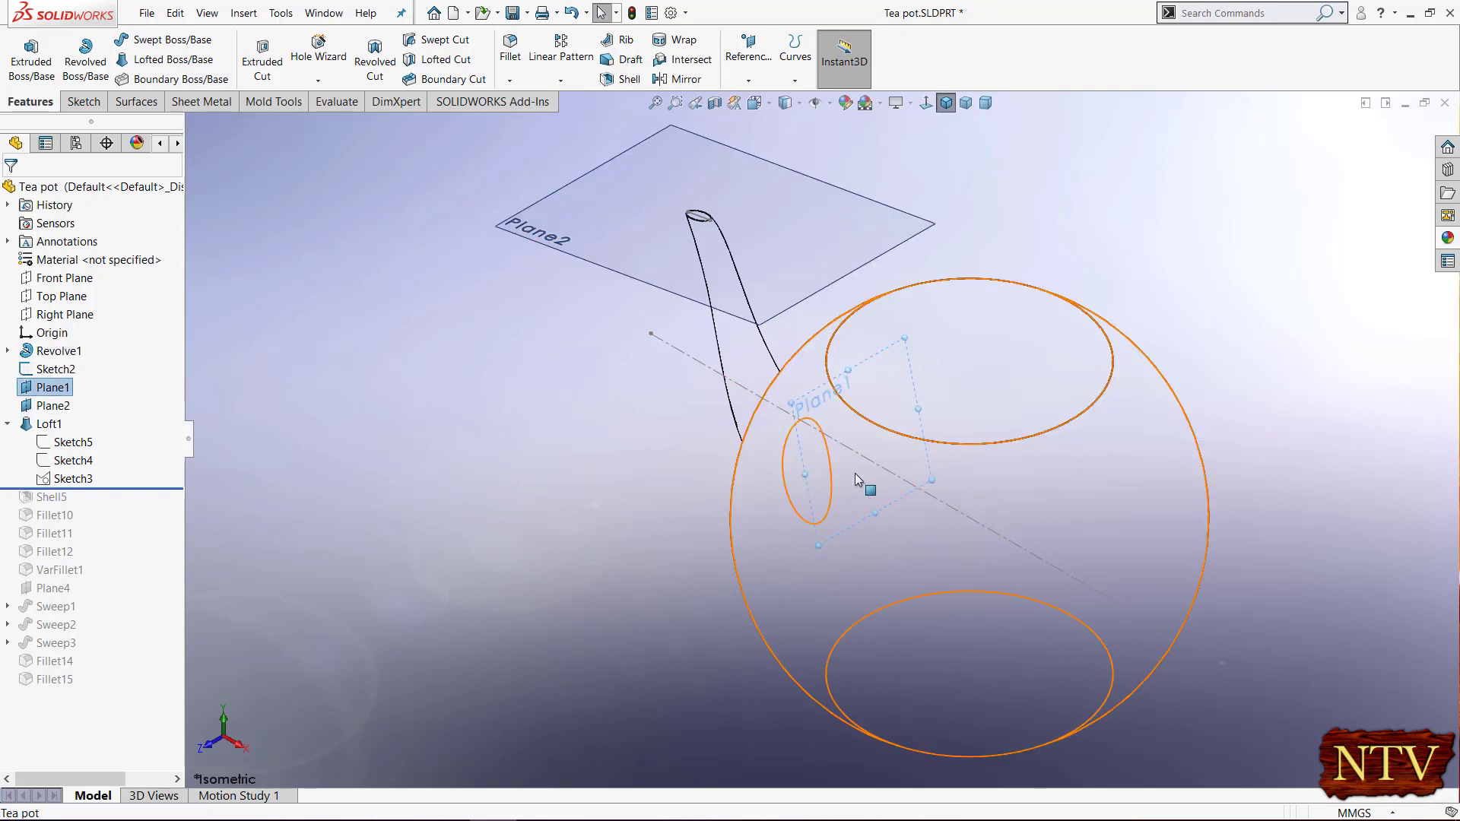
pyautogui.rightClick(97, 477)
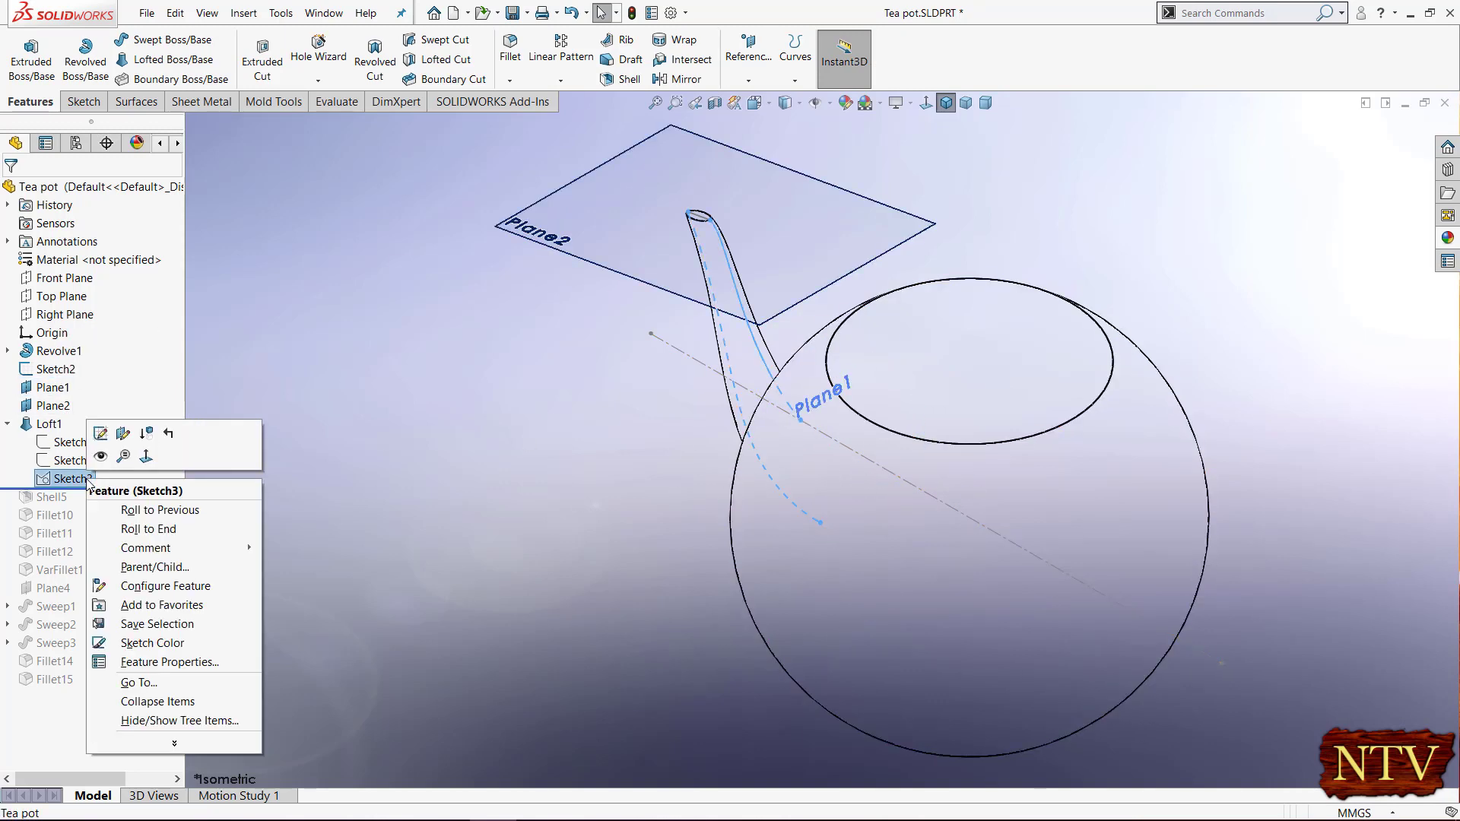
pyautogui.click(94, 464)
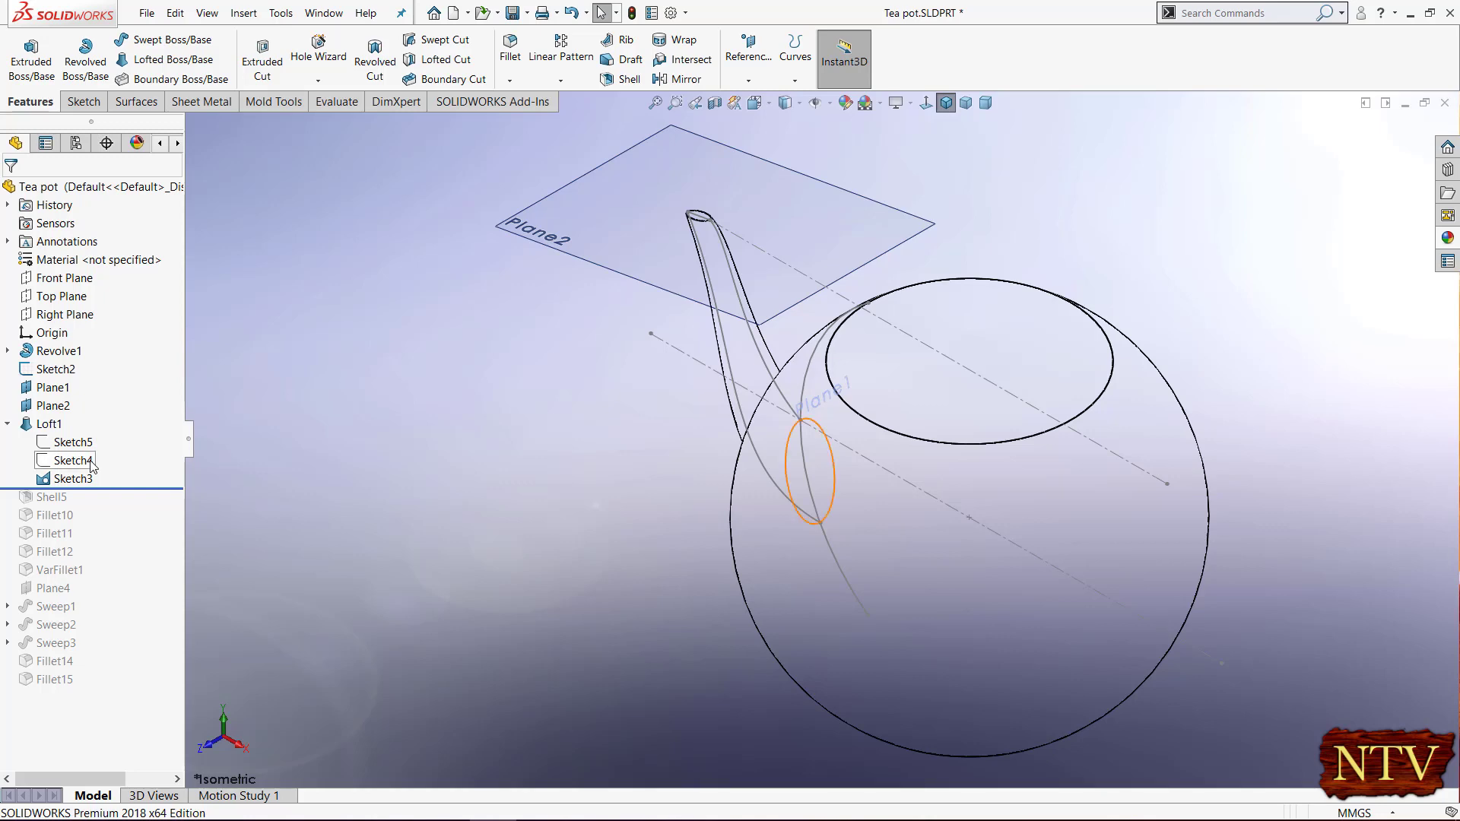
pyautogui.rightClick(96, 464)
pyautogui.click(105, 438)
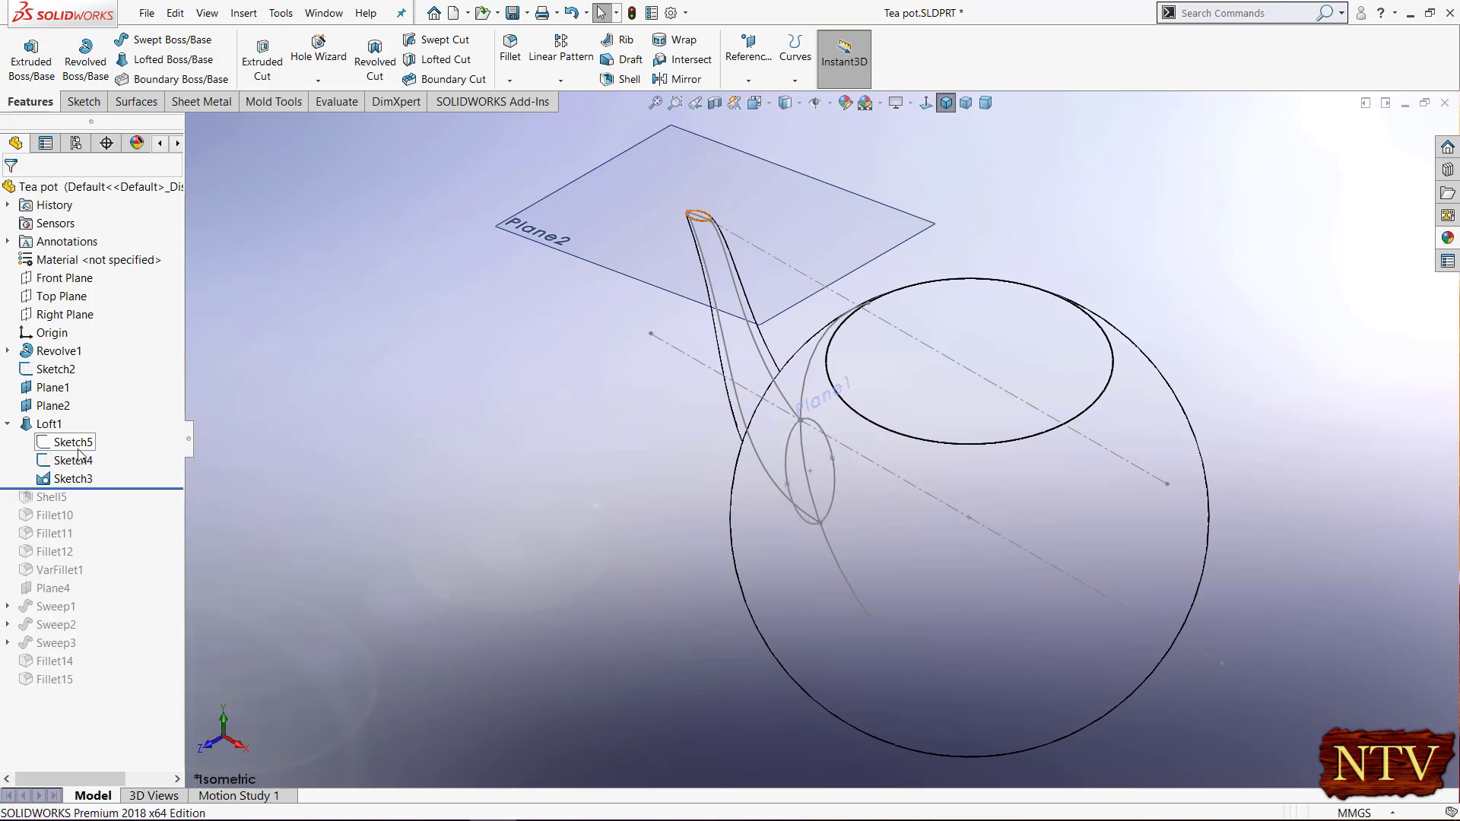
pyautogui.rightClick(76, 450)
pyautogui.click(105, 420)
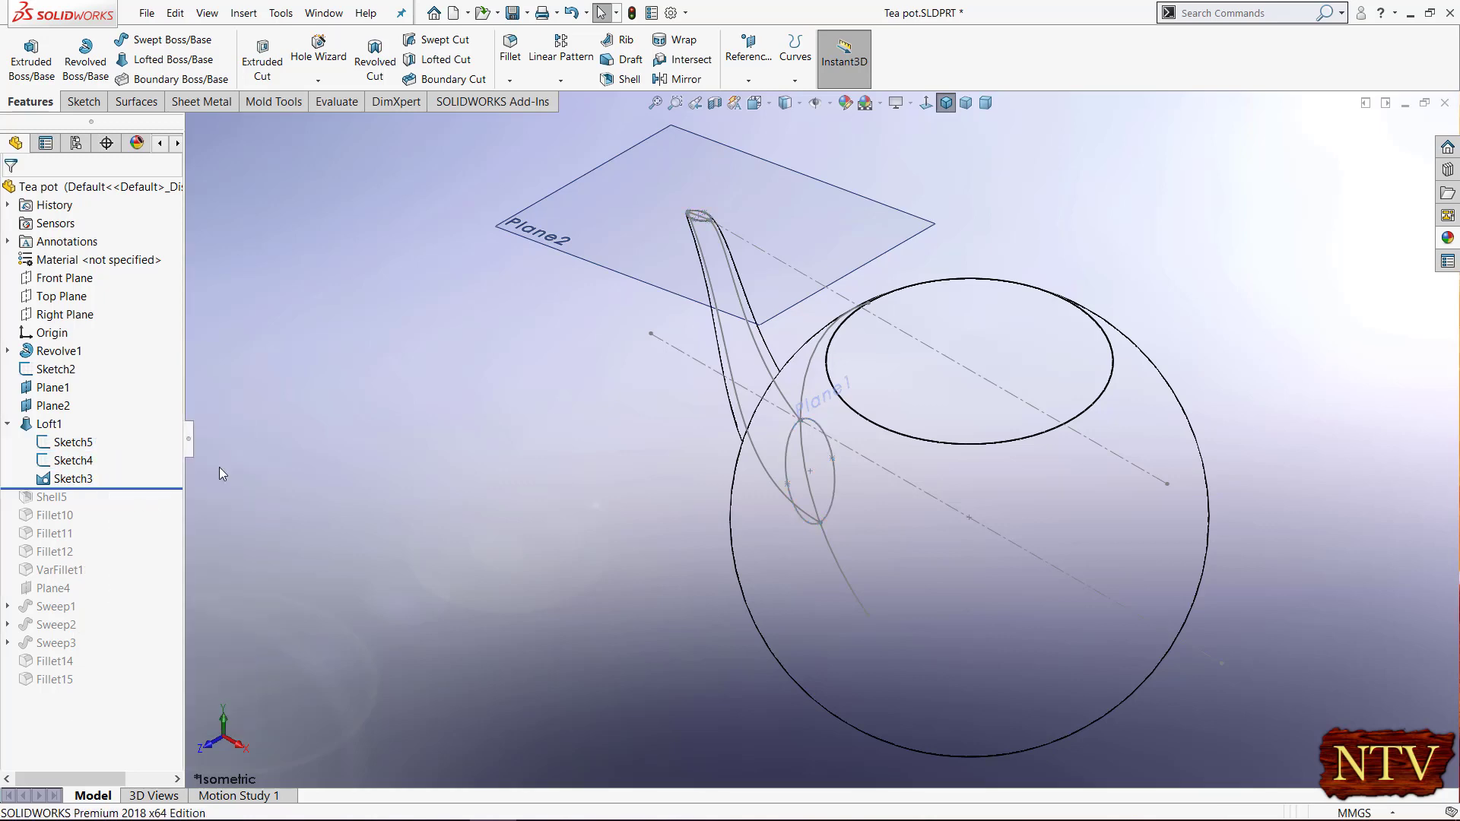
# - Examine from several angles how Loft1's profile and guide curve sketches shape the spout and meet the teapot body
pyautogui.moveTo(864, 482)
pyautogui.mouseDown(button='middle')
pyautogui.moveTo(936, 479)
pyautogui.moveTo(871, 467)
pyautogui.mouseUp(button='middle')
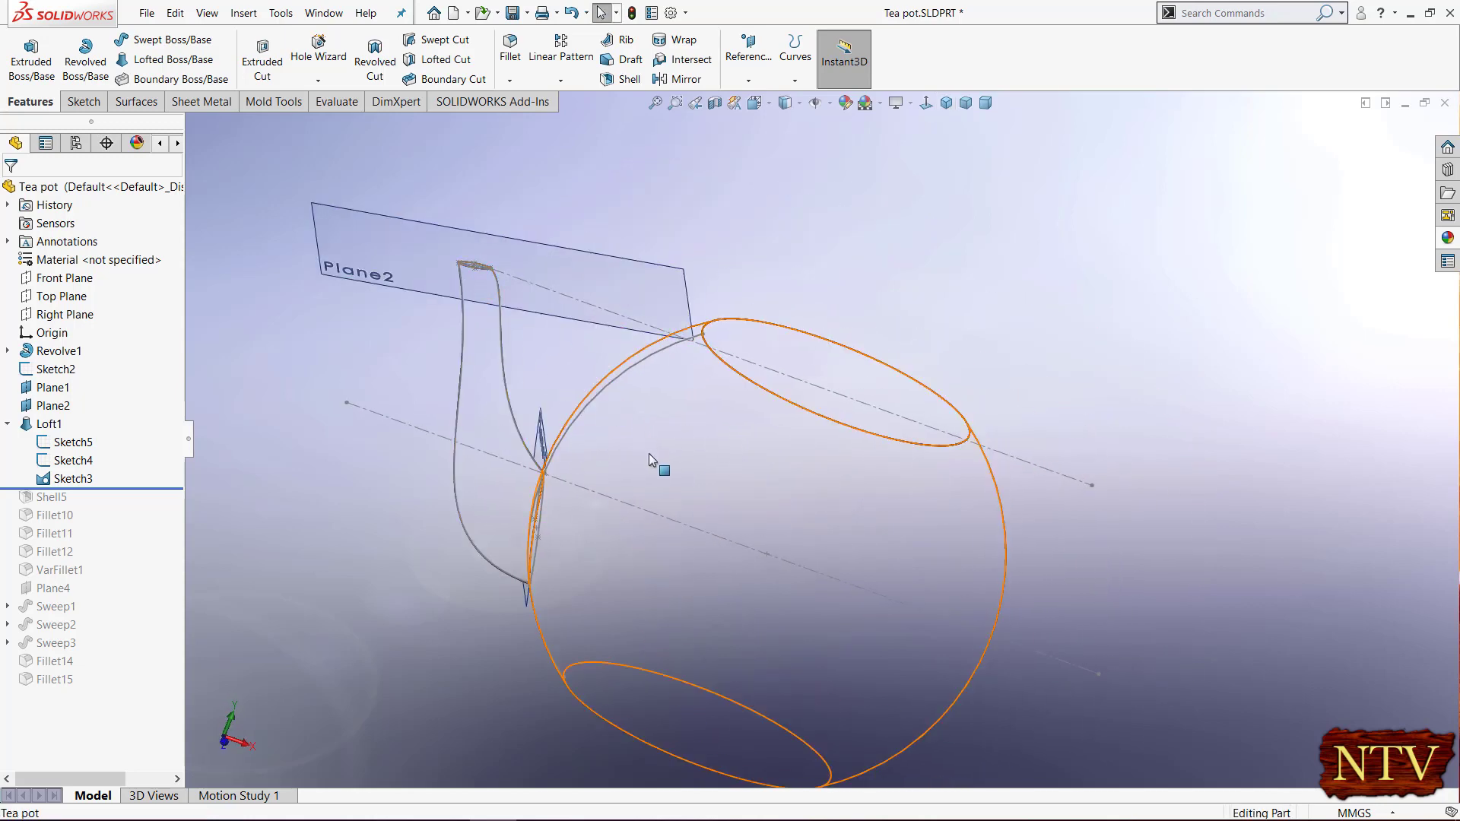
pyautogui.moveTo(650, 453); pyautogui.dragTo(593, 456, button='middle')
pyautogui.scroll(-6, 453, 464)
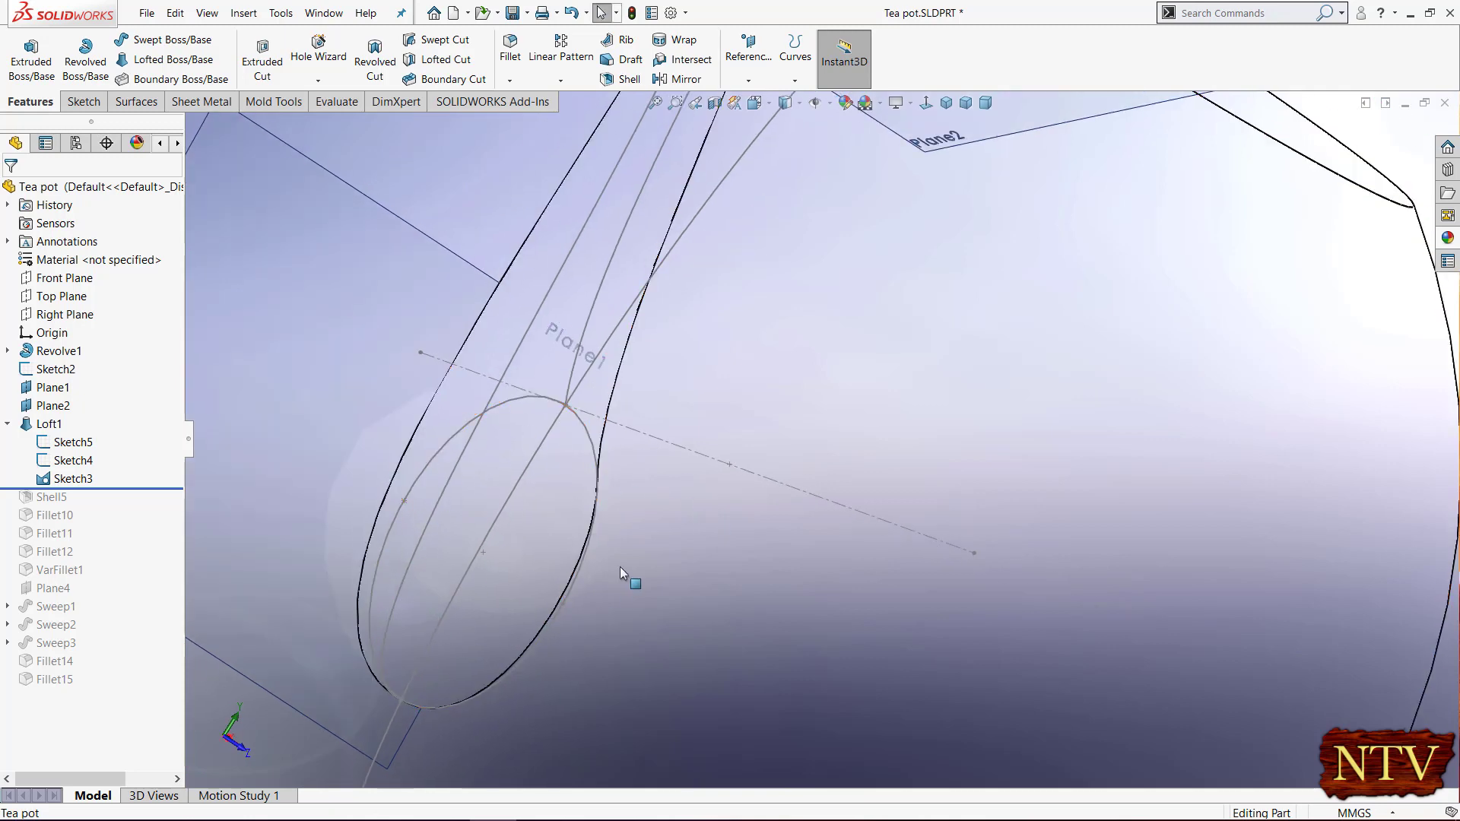
pyautogui.press('f')
pyautogui.moveTo(761, 481); pyautogui.dragTo(619, 404, button='middle')
pyautogui.scroll(-4, 773, 439)
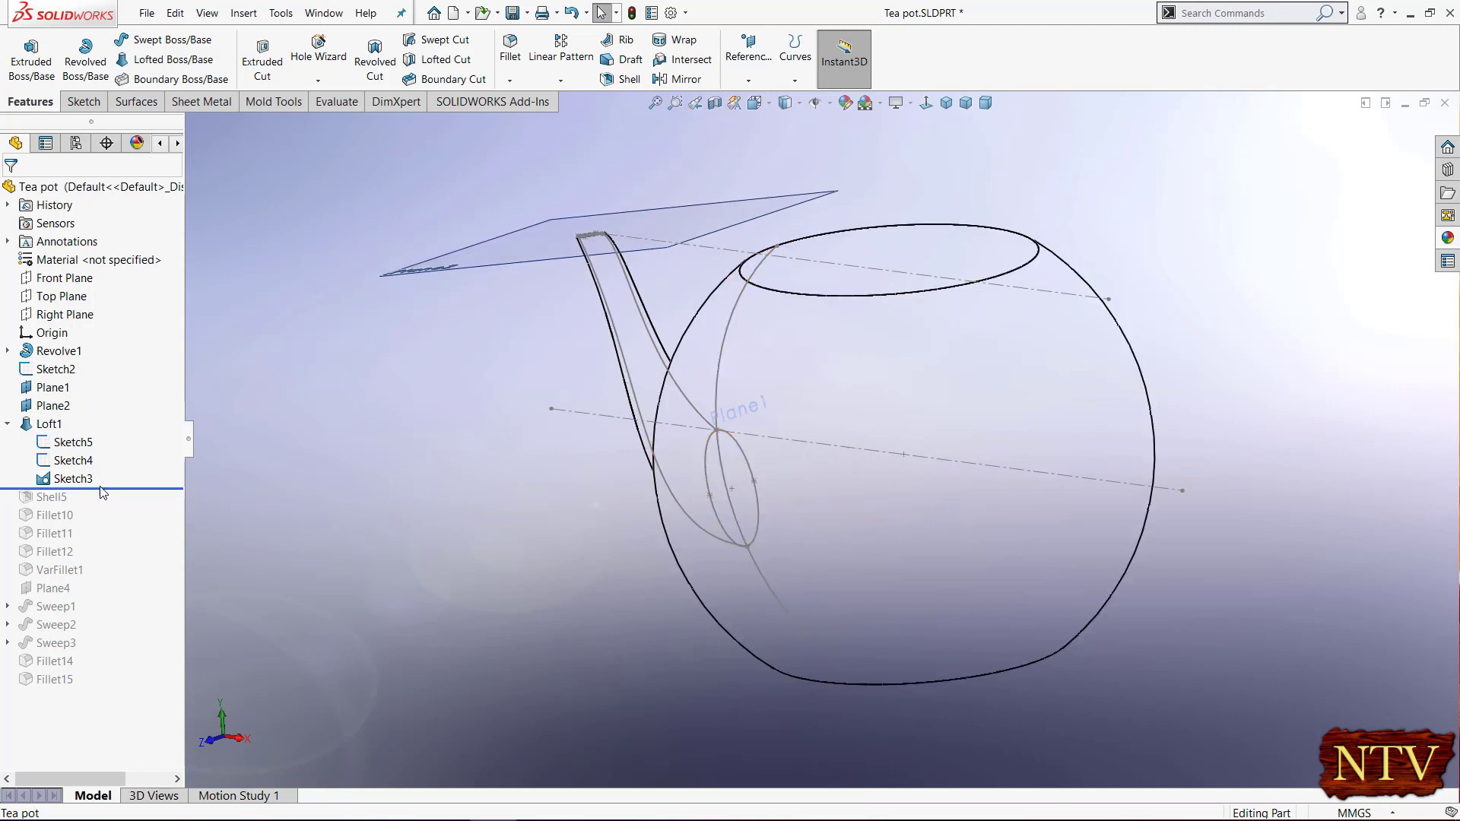
# - Roll the feature history forward past Shell5 and display the model shaded with edges
pyautogui.moveTo(112, 488); pyautogui.dragTo(111, 505)
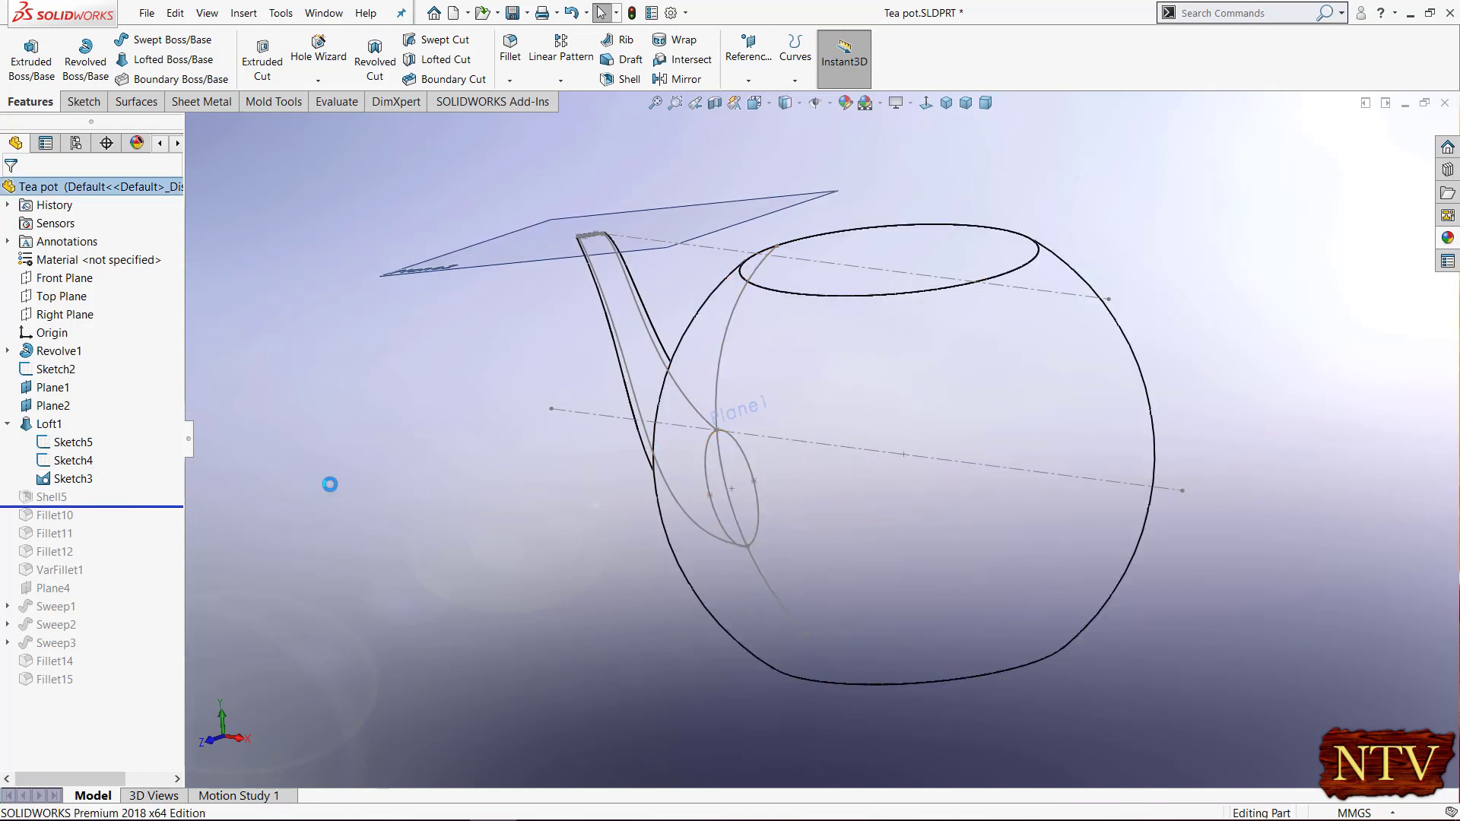
pyautogui.moveTo(763, 212); pyautogui.dragTo(956, 362, button='middle')
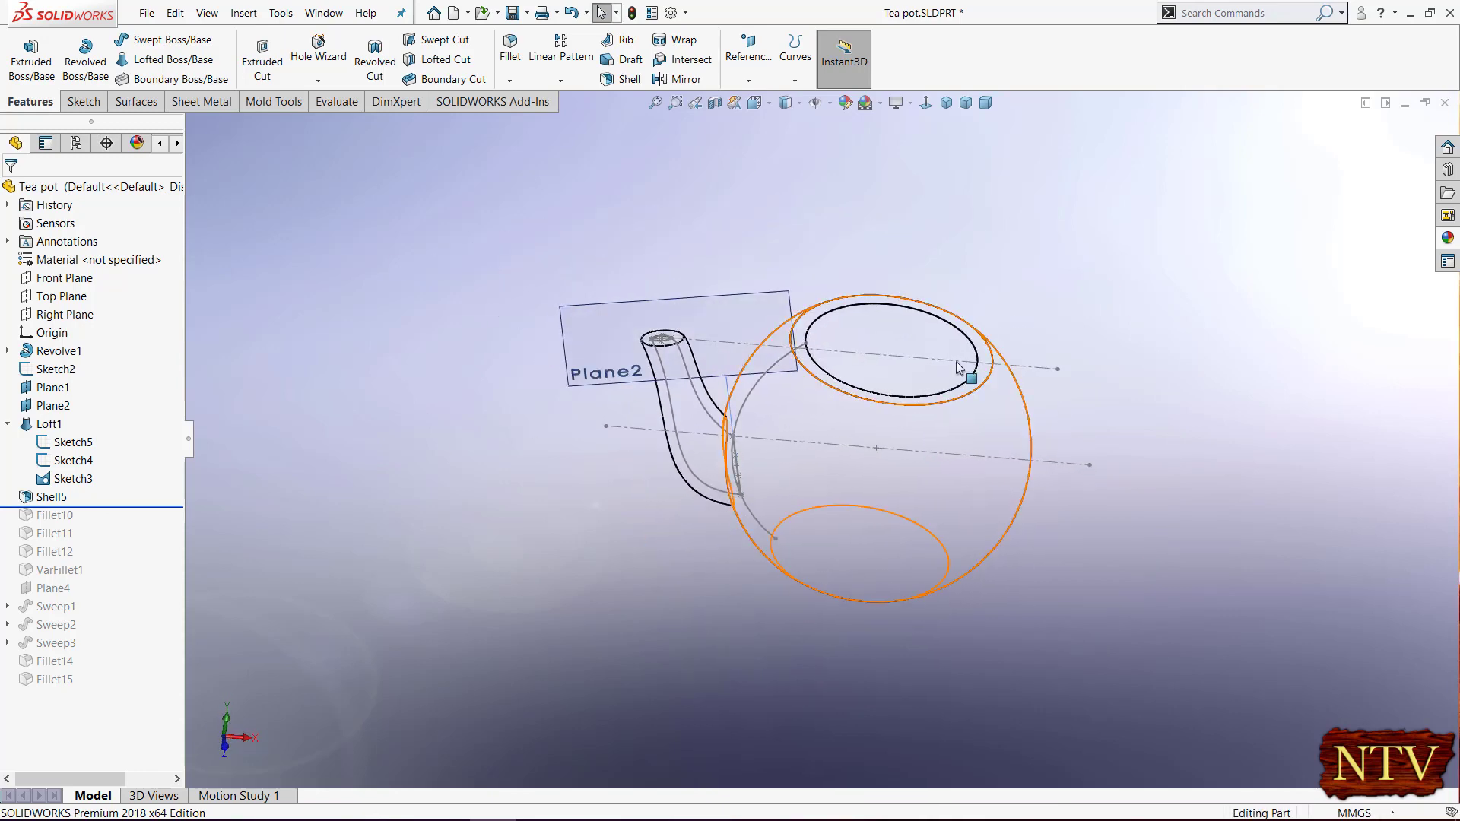
pyautogui.click(799, 103)
pyautogui.click(787, 131)
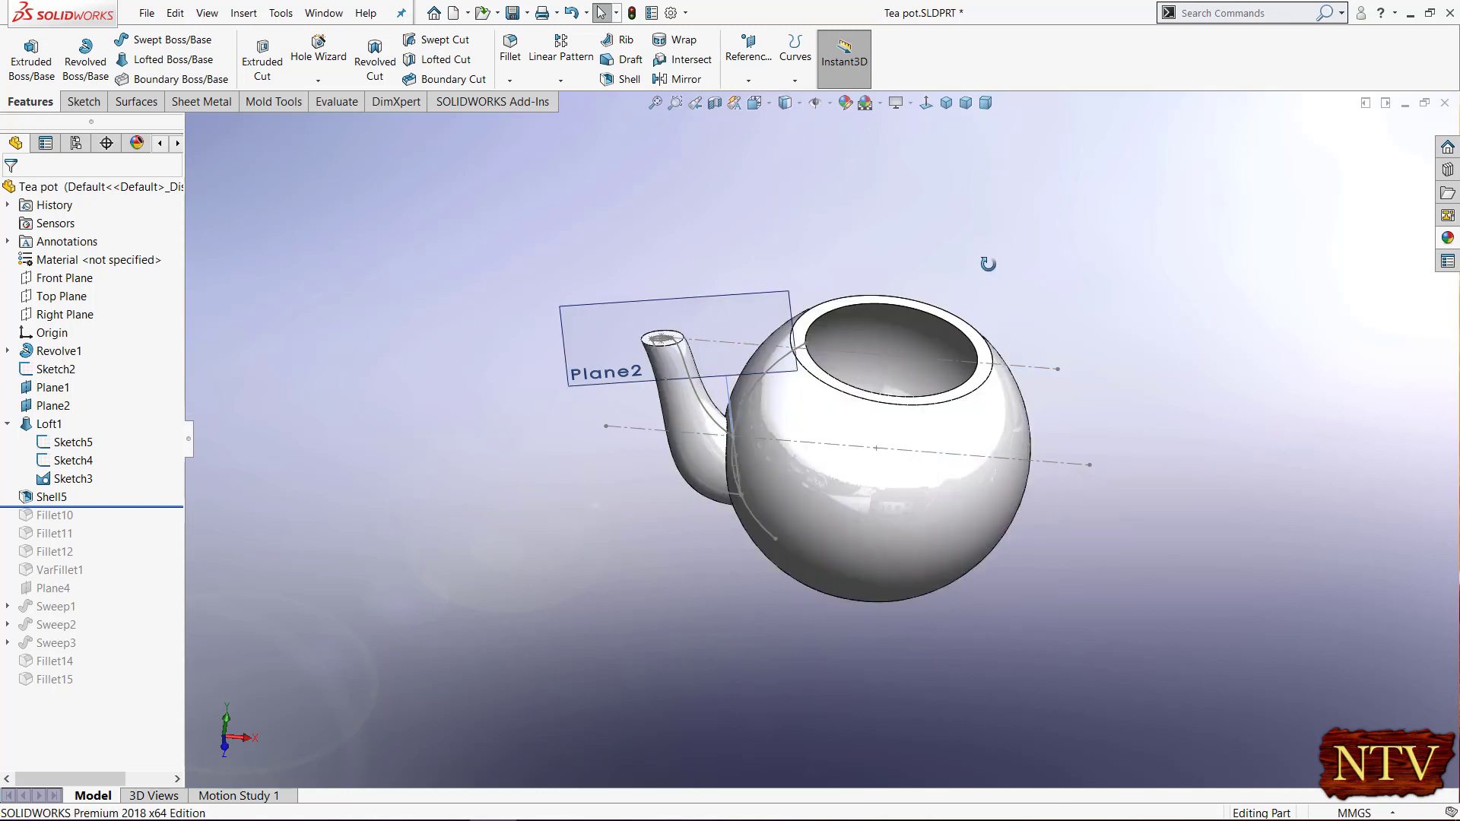
# - Hide the reference planes Plane1 and Plane2
pyautogui.moveTo(988, 264); pyautogui.dragTo(1008, 339, button='middle')
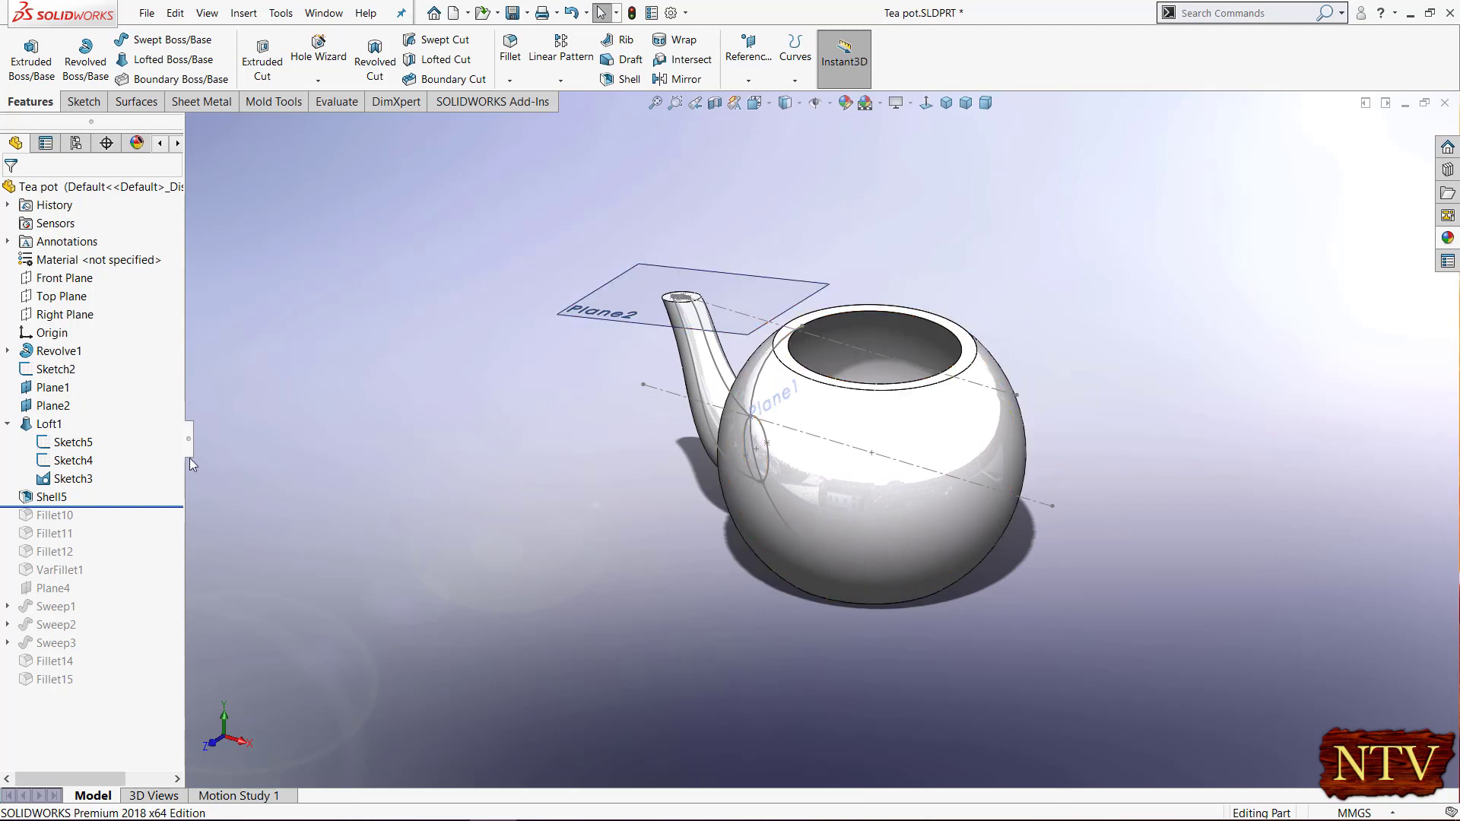
pyautogui.click(61, 389)
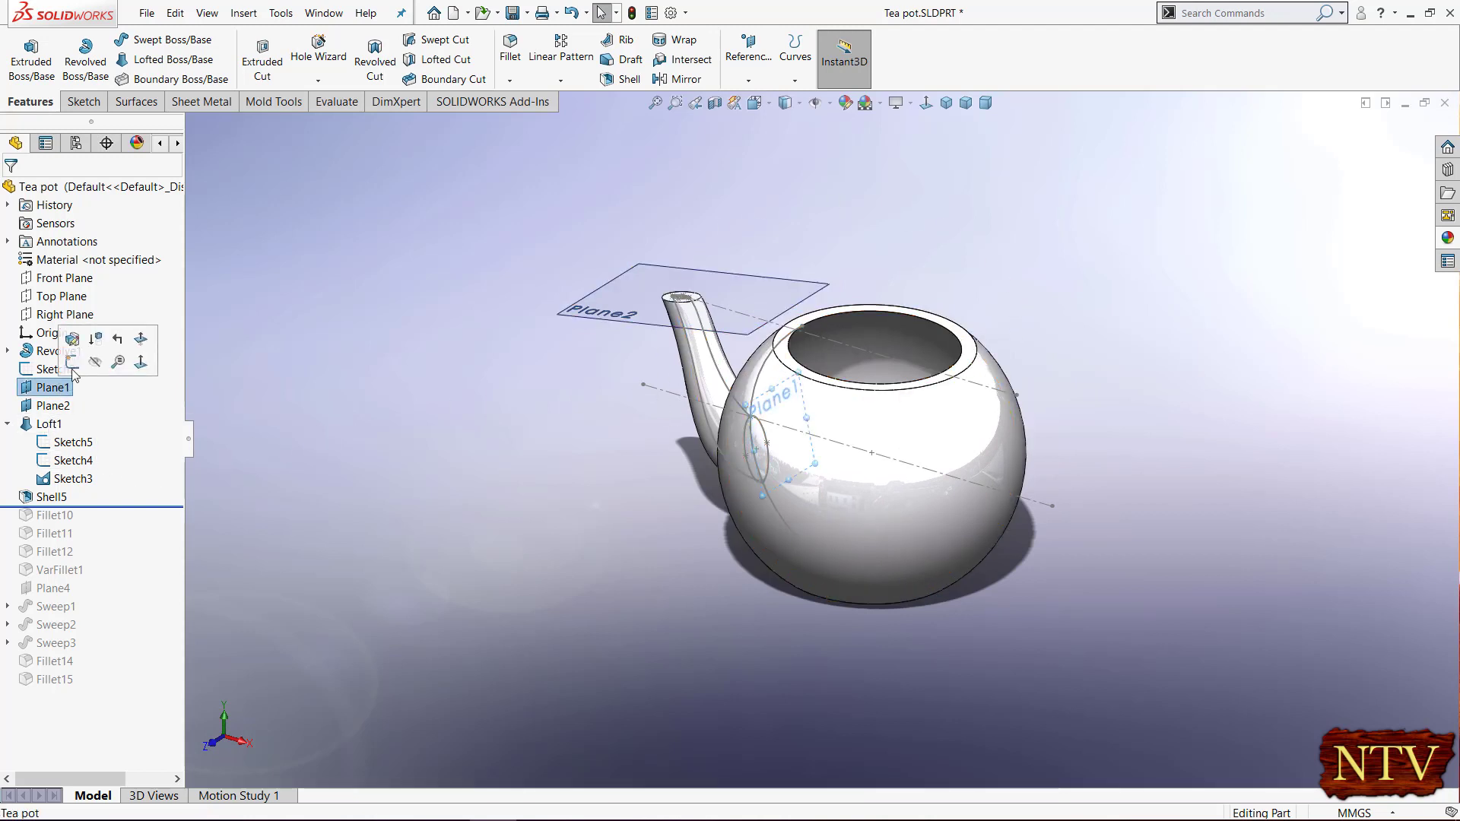
pyautogui.click(95, 362)
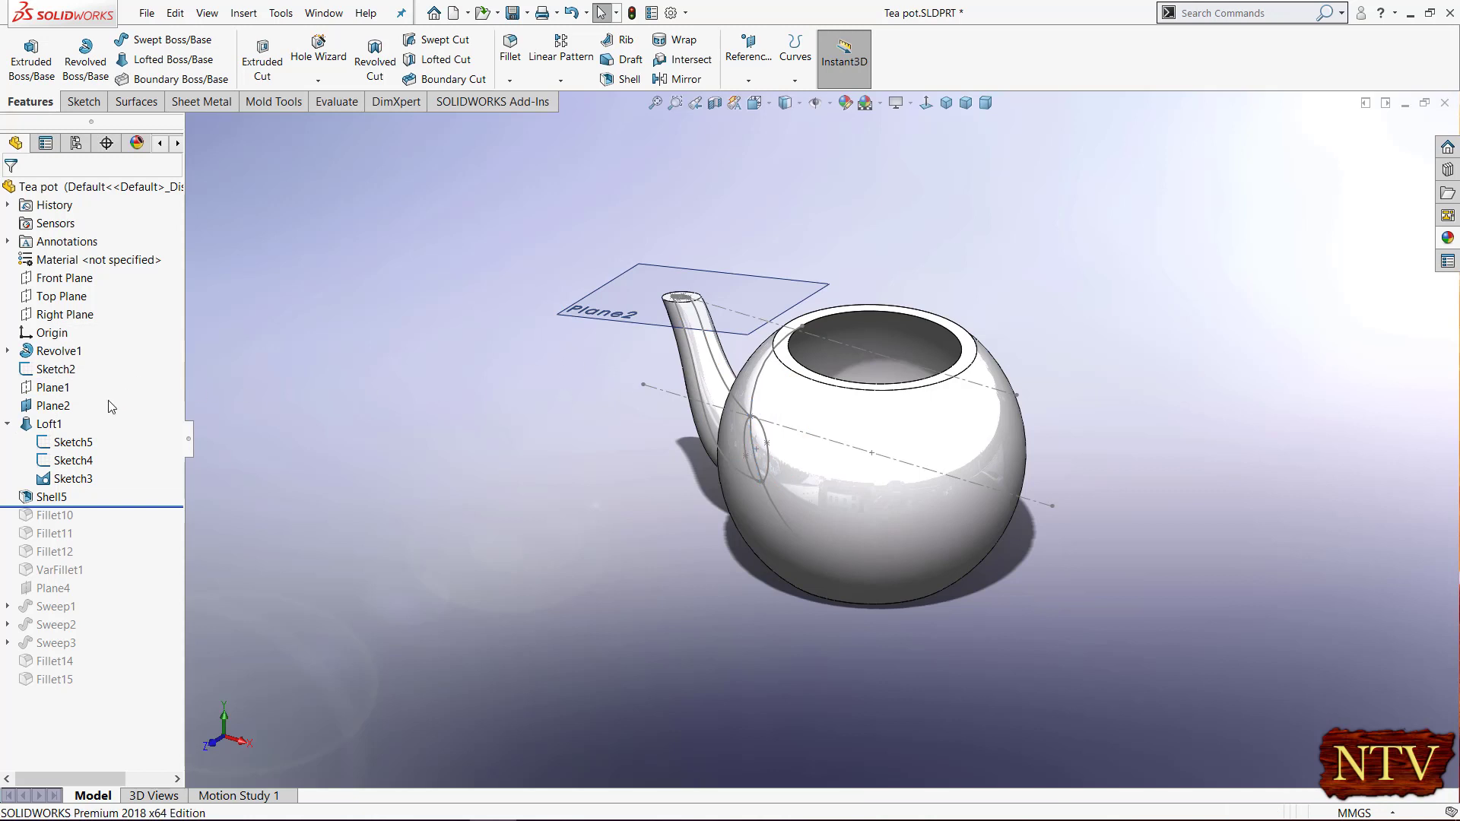
pyautogui.click(67, 406)
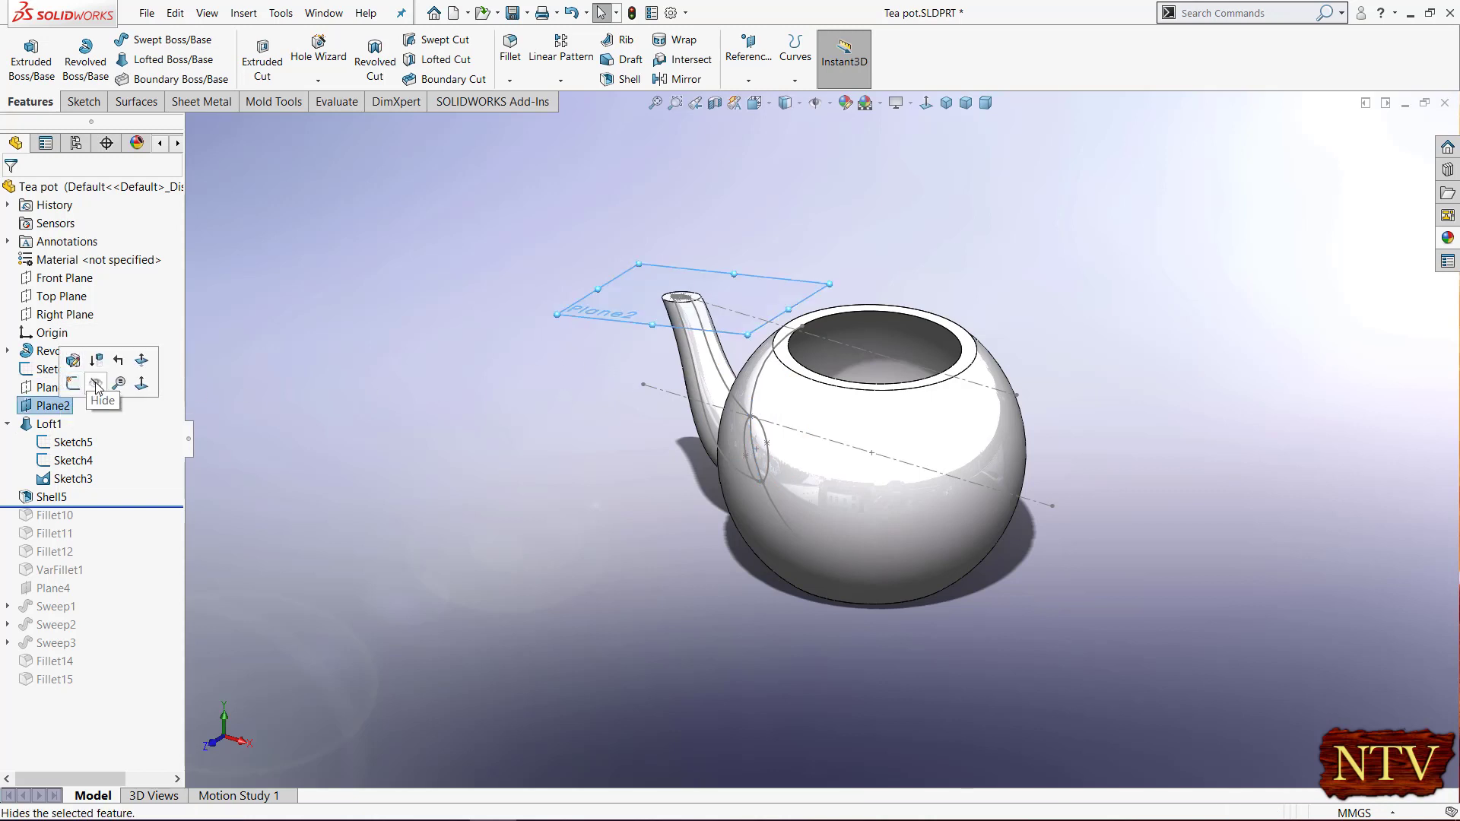
pyautogui.click(96, 385)
# - Hide Loft1's Sketch5, Sketch4 and Sketch3 in the model
pyautogui.moveTo(956, 261); pyautogui.dragTo(1025, 275, button='middle')
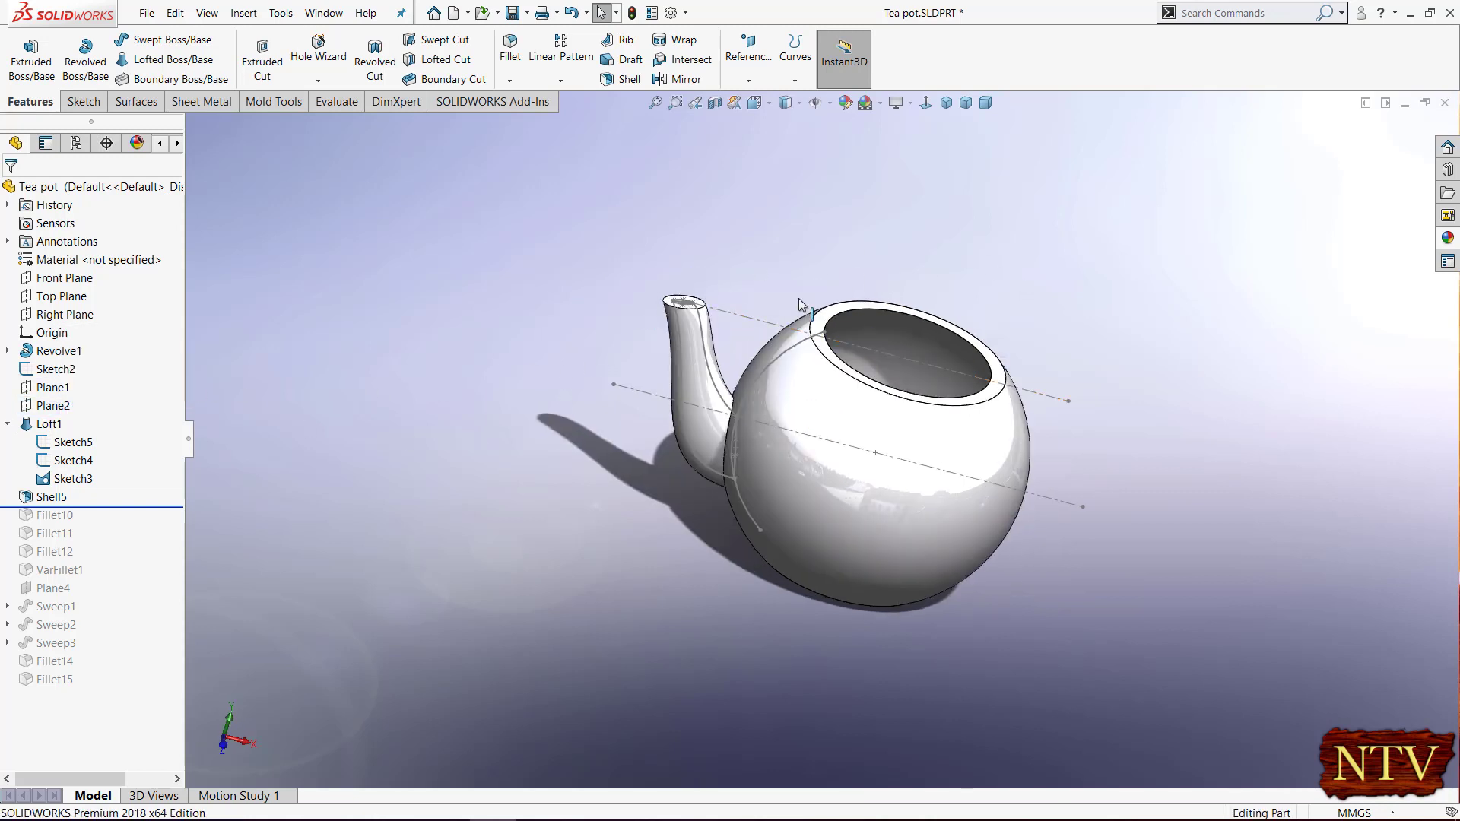
pyautogui.moveTo(705, 253); pyautogui.dragTo(722, 317, button='middle')
pyautogui.scroll(-3, 757, 440)
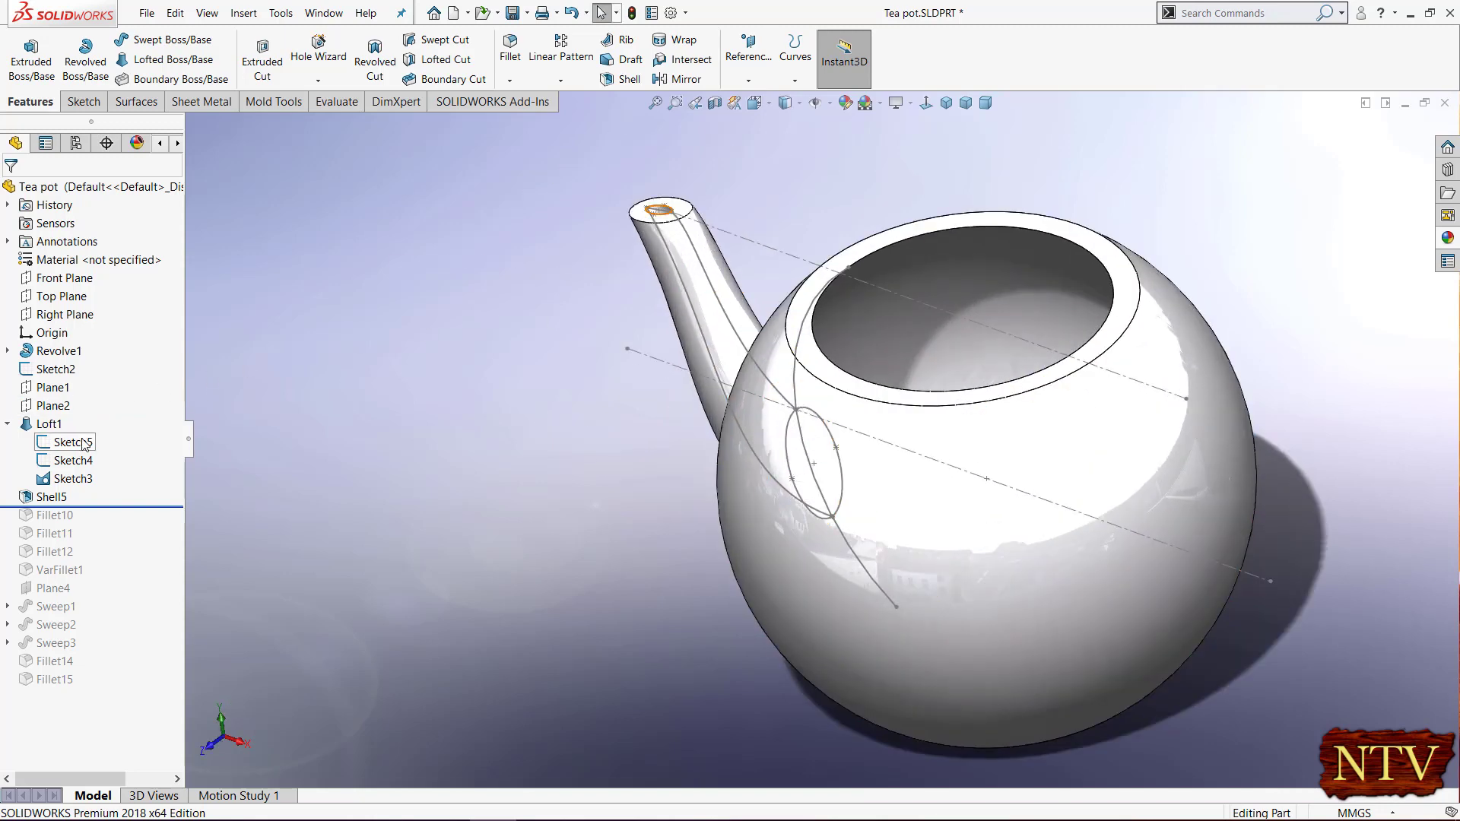
pyautogui.click(84, 443)
pyautogui.click(96, 417)
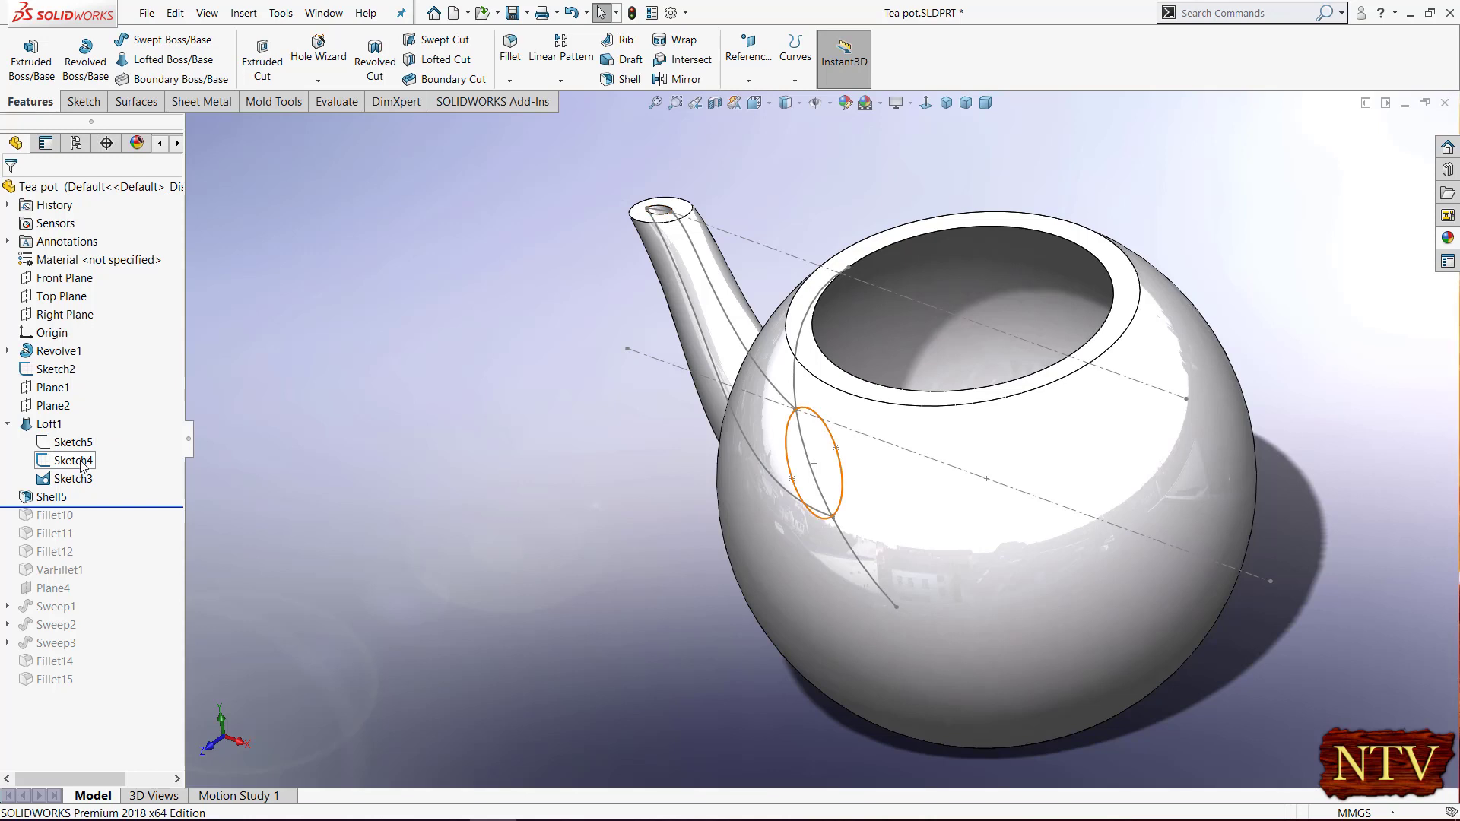
pyautogui.click(76, 461)
pyautogui.click(98, 459)
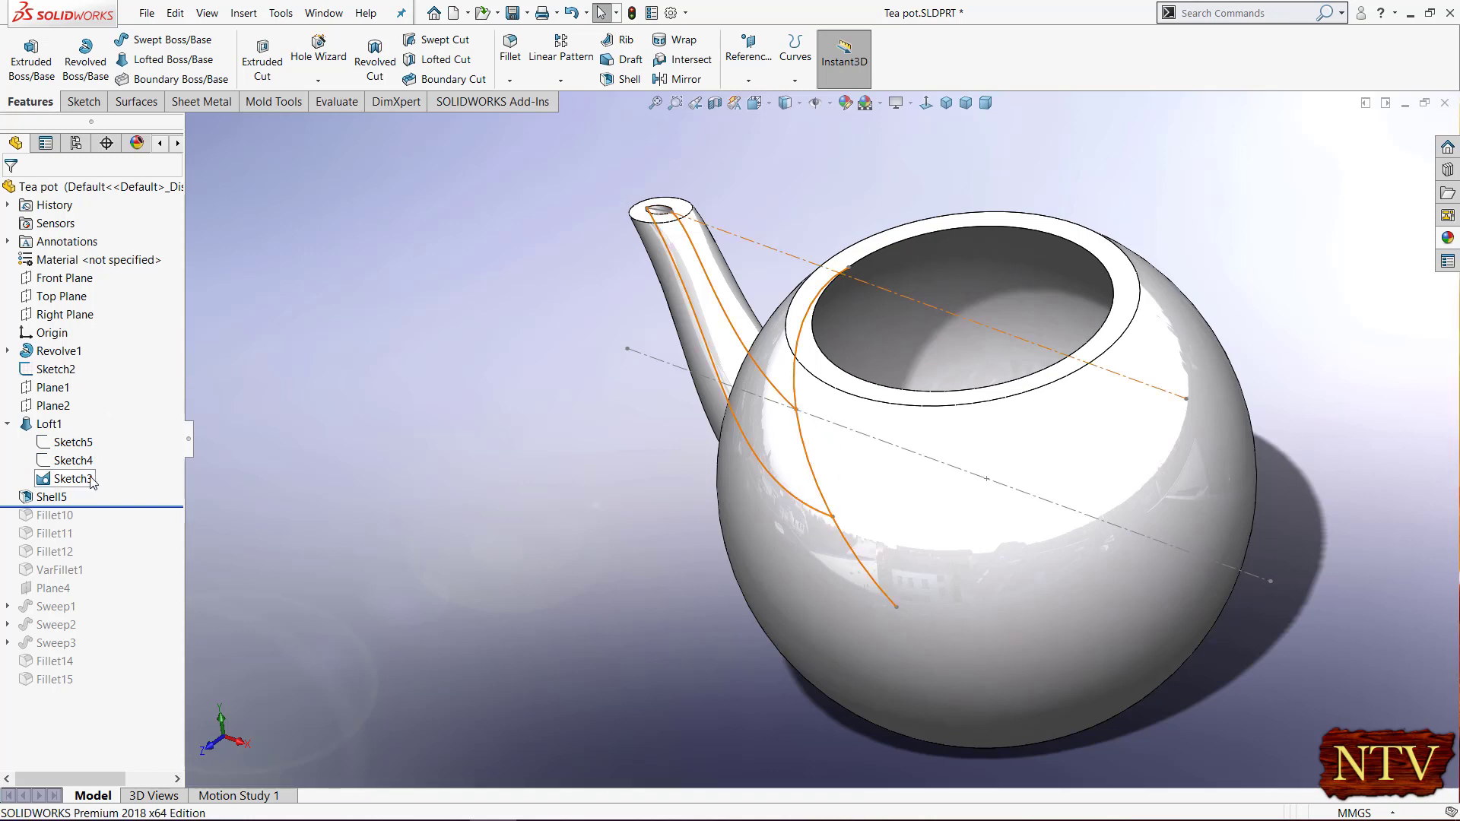
pyautogui.click(84, 479)
pyautogui.click(98, 460)
# - Roll the history forward past Fillet10 and inspect the fillet inside the spout's tip
pyautogui.moveTo(440, 434)
pyautogui.mouseDown(button='middle')
pyautogui.moveTo(552, 462)
pyautogui.moveTo(769, 453)
pyautogui.mouseUp(button='middle')
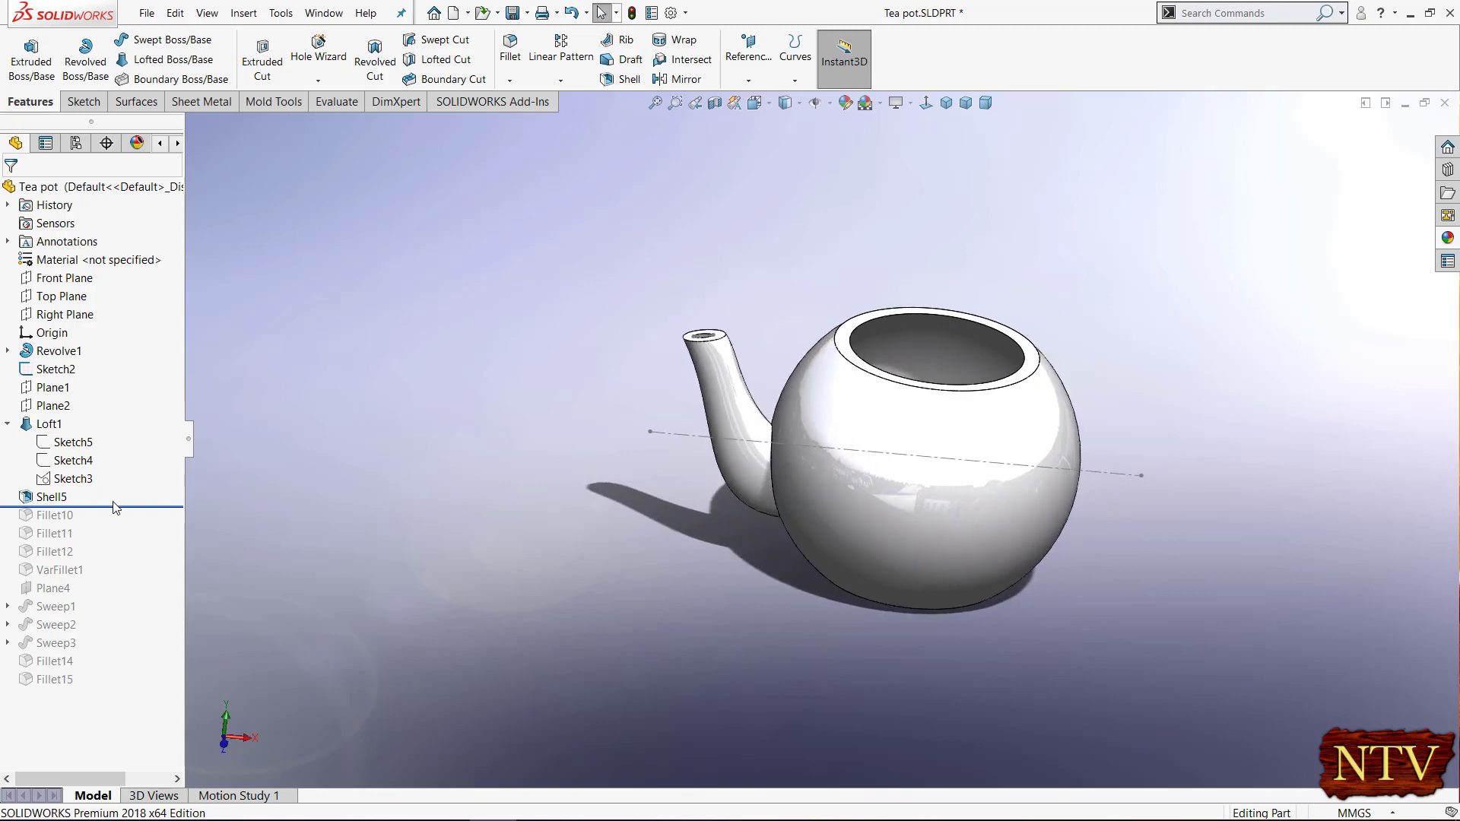
pyautogui.moveTo(122, 508); pyautogui.dragTo(122, 525)
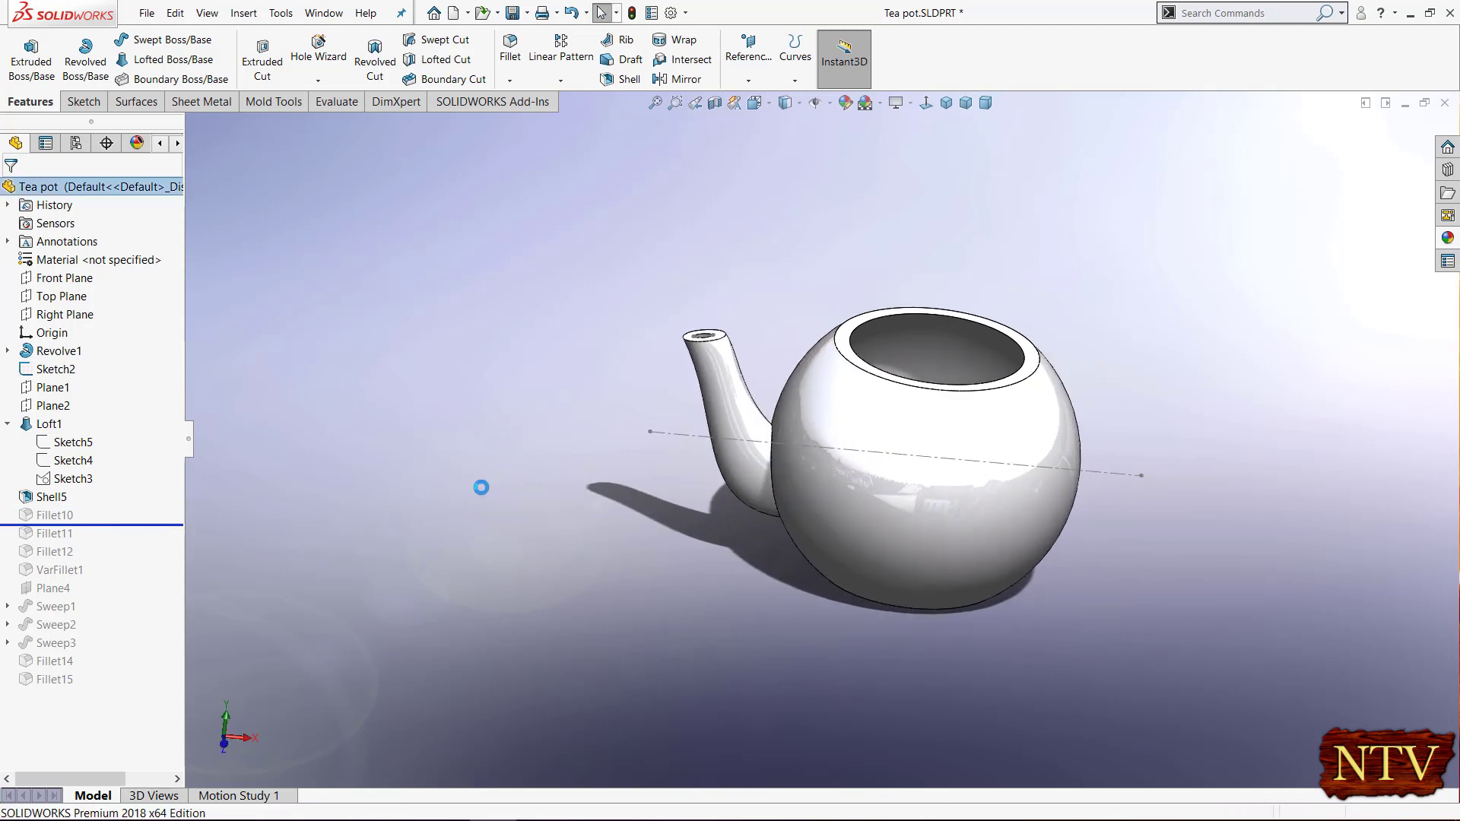
pyautogui.scroll(-4, 822, 320)
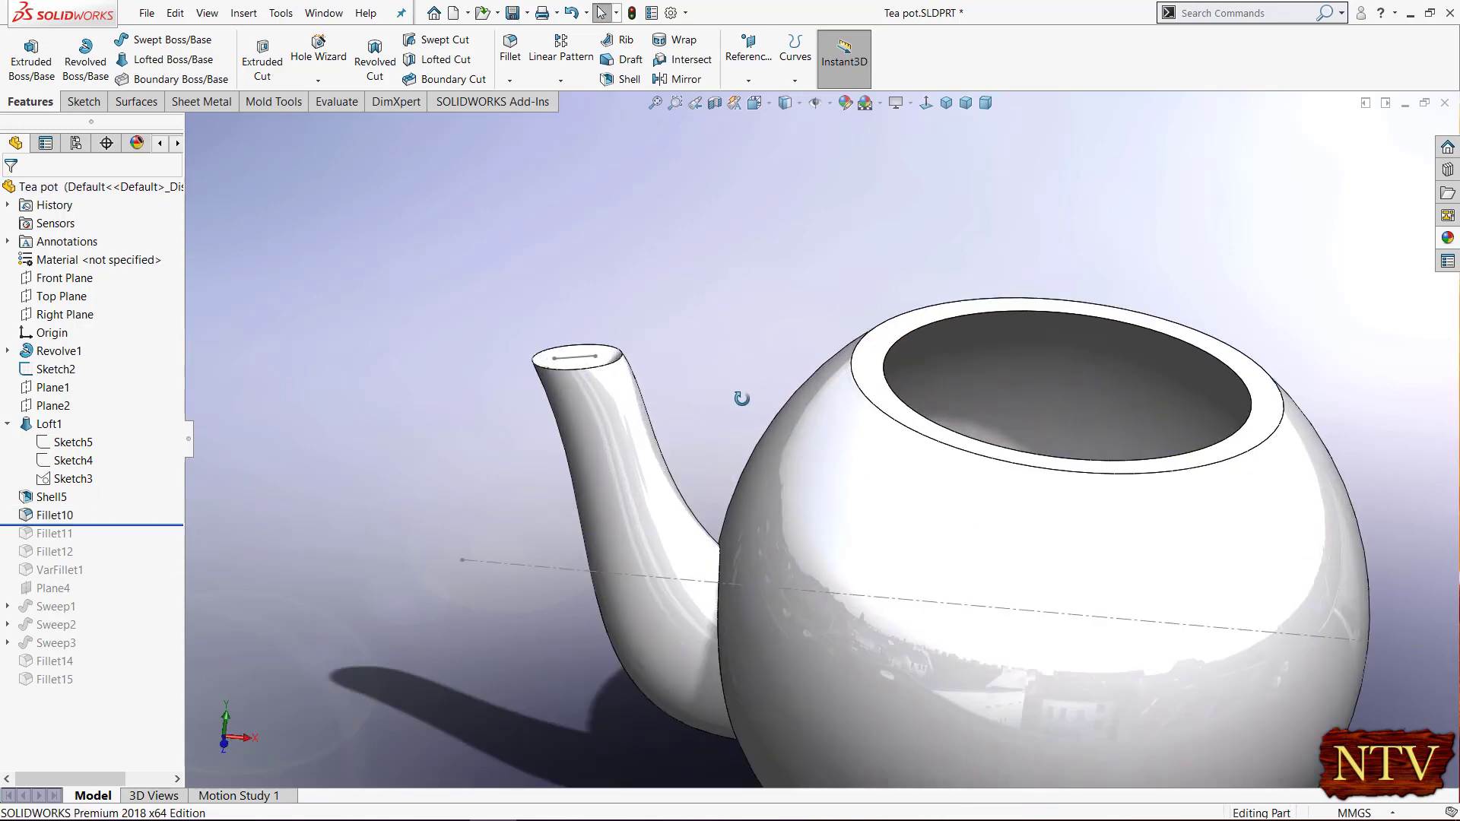
pyautogui.moveTo(742, 398); pyautogui.dragTo(753, 456, button='middle')
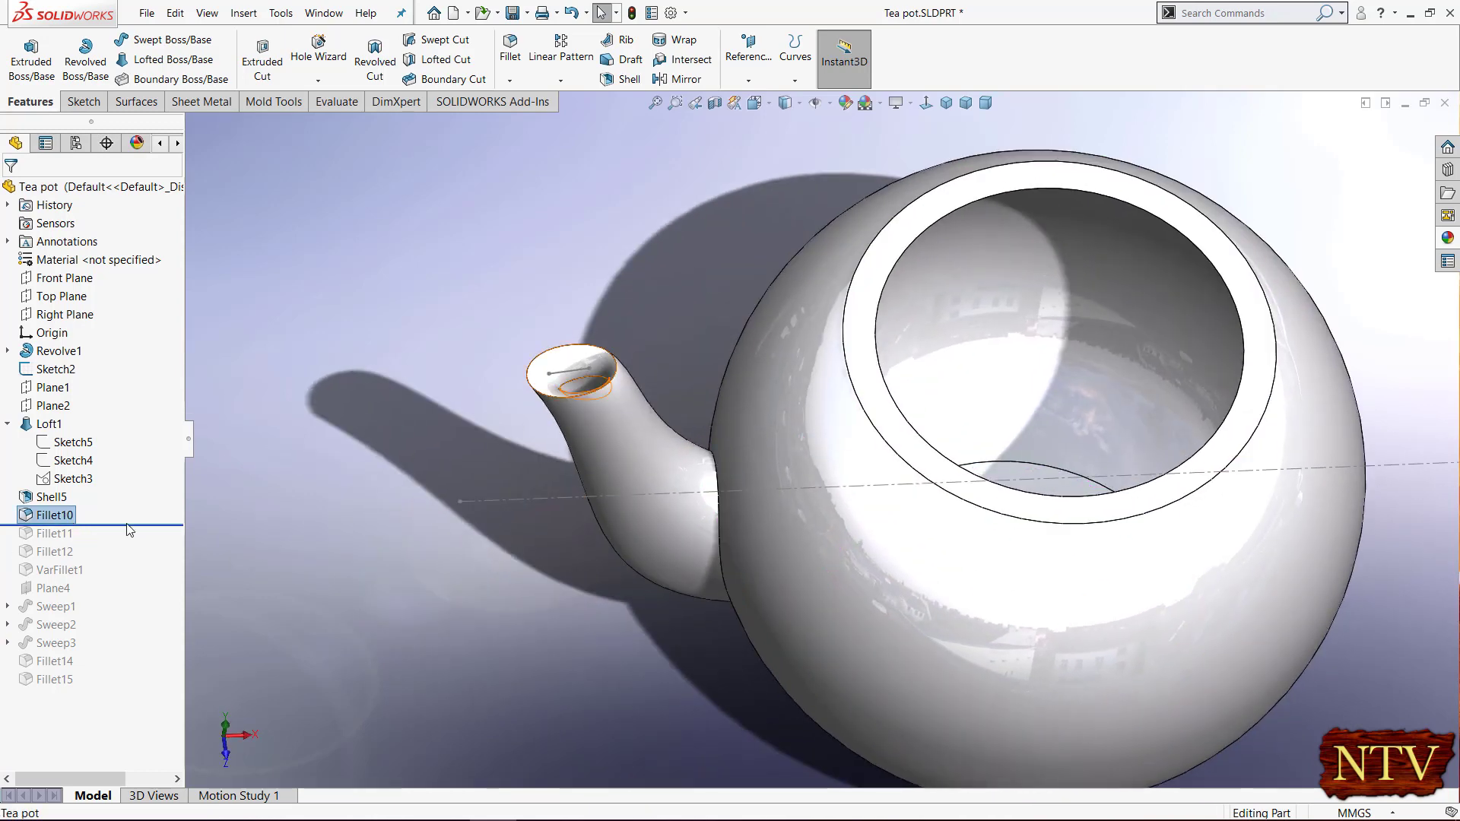
pyautogui.click(55, 514)
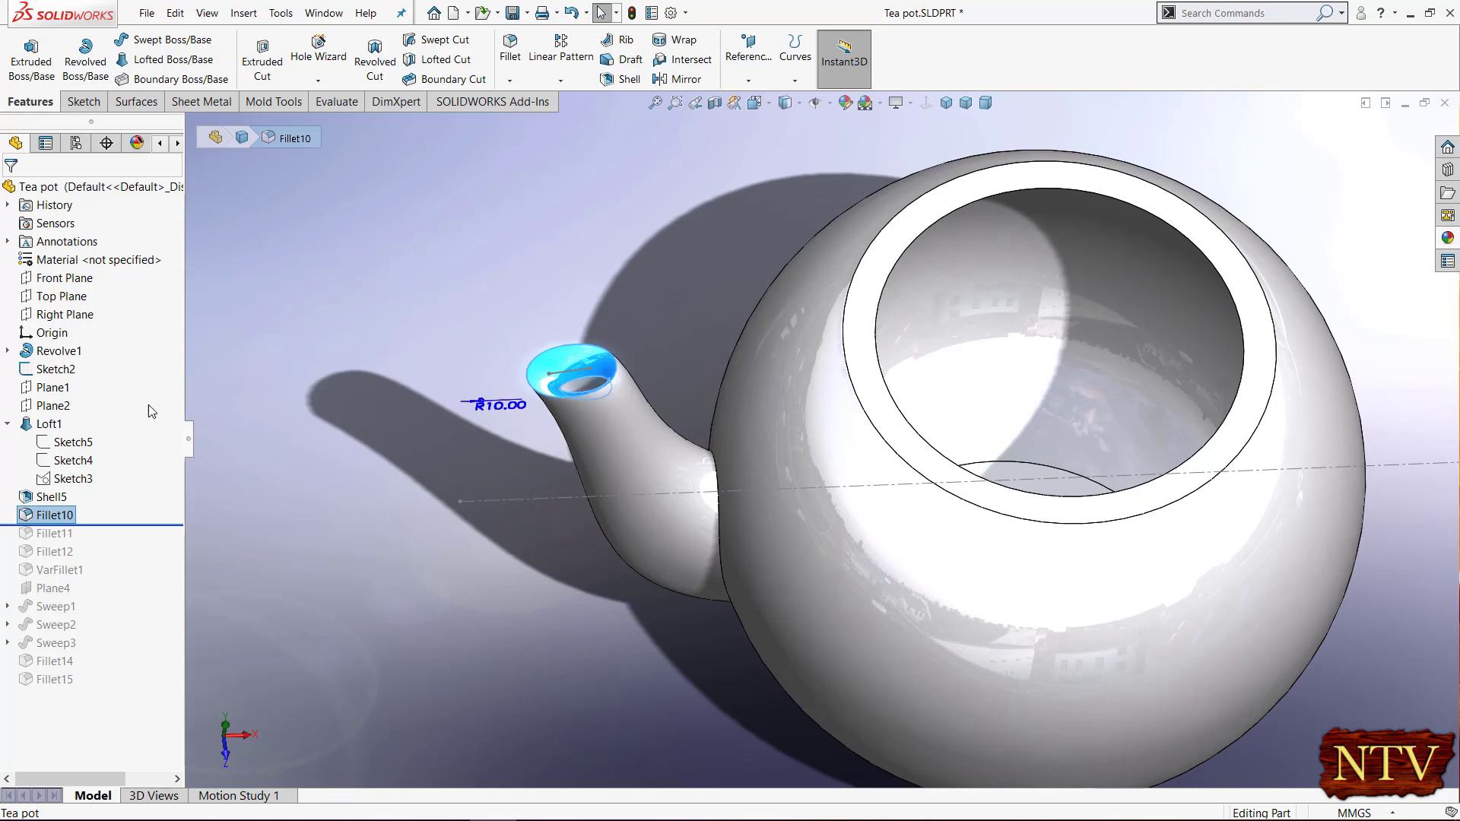
# - Hide Sketch2 so its centerline and spout-tip line no longer show on the model
pyautogui.rightClick(59, 371)
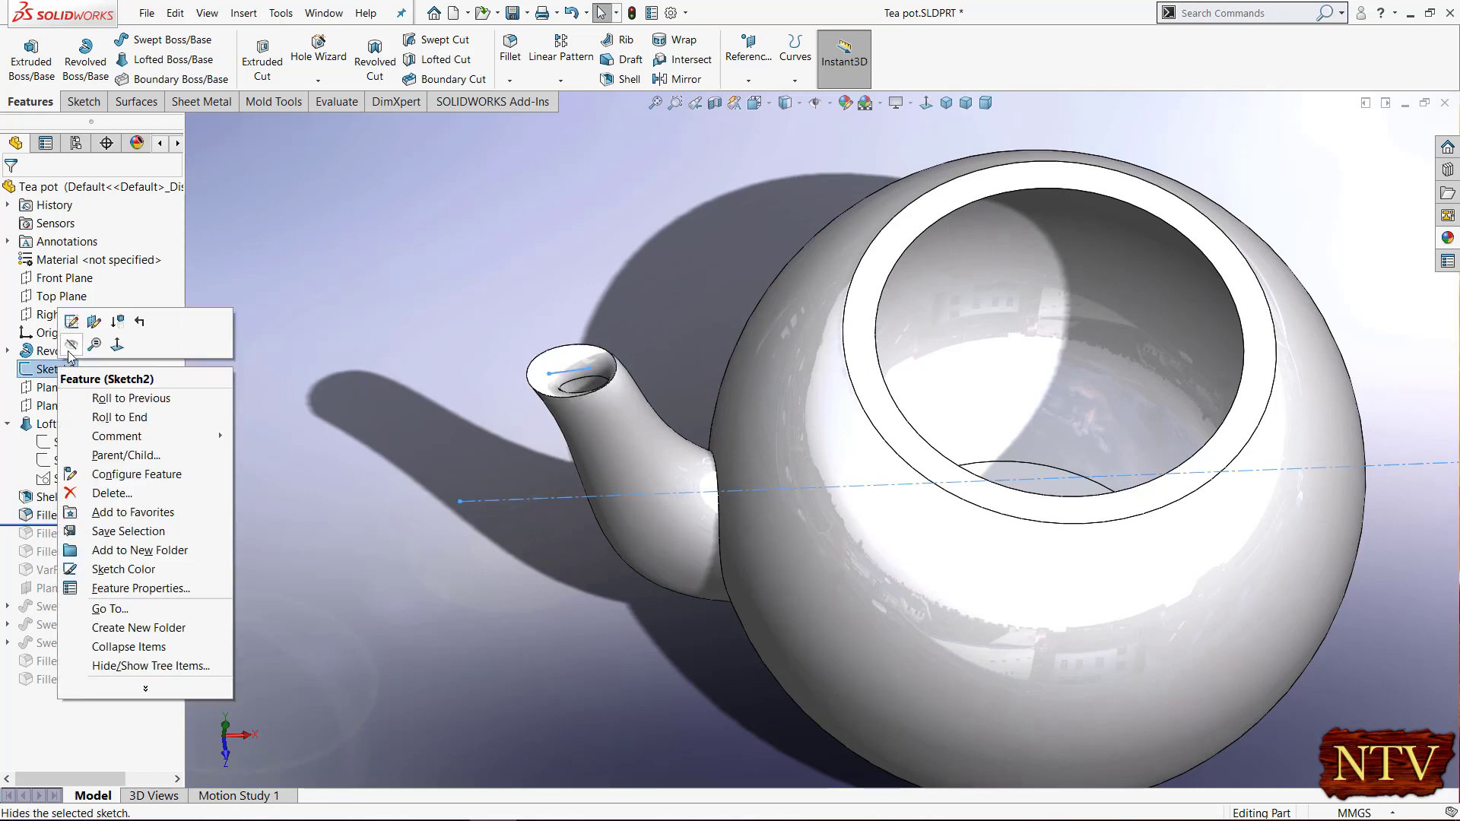
pyautogui.press('Escape')
pyautogui.click(382, 460)
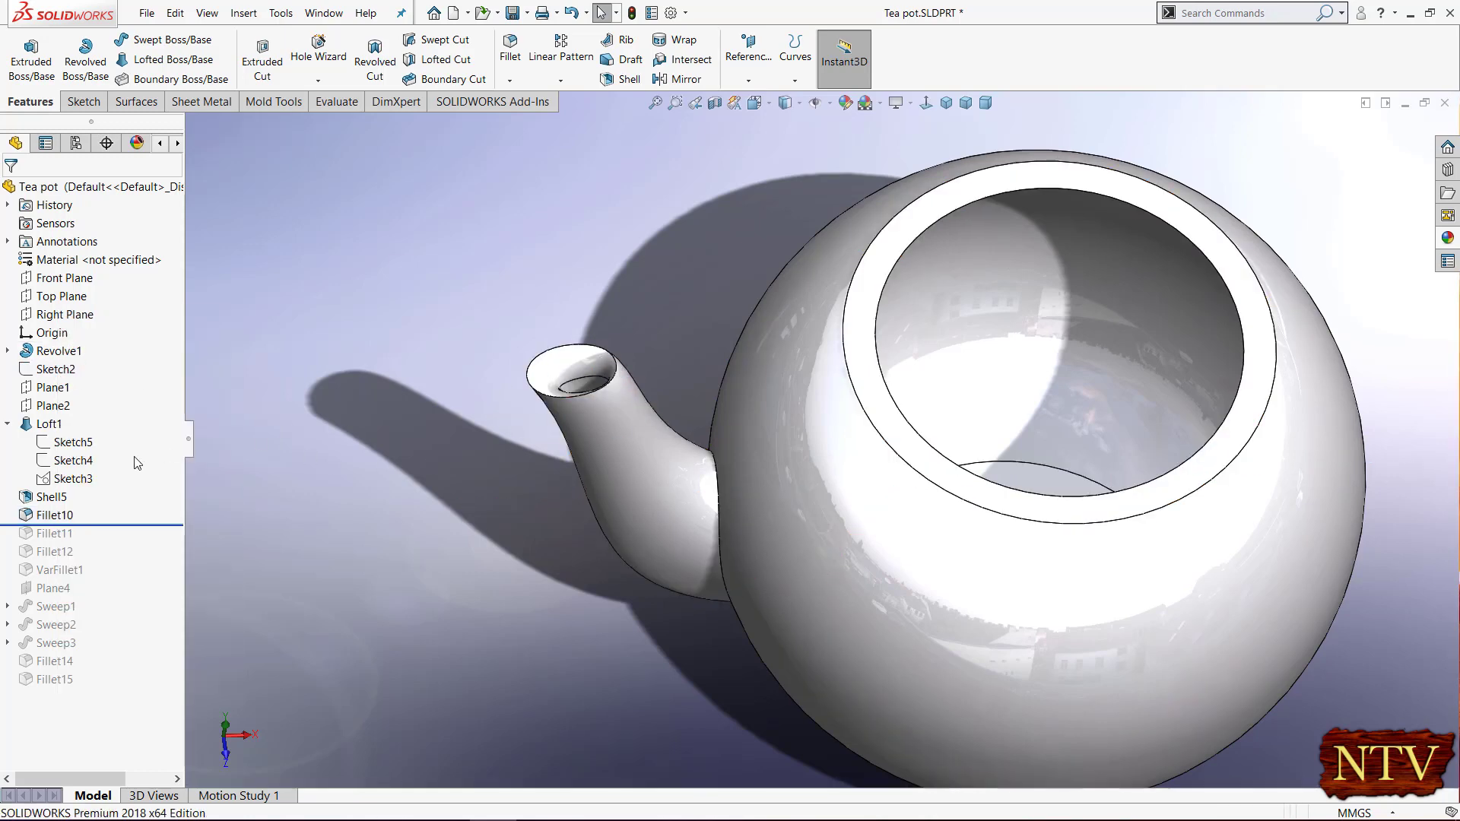
# - Roll the history forward past Fillet11 and inspect its rounding around the underside of the teapot's base
pyautogui.moveTo(142, 533); pyautogui.dragTo(139, 554)
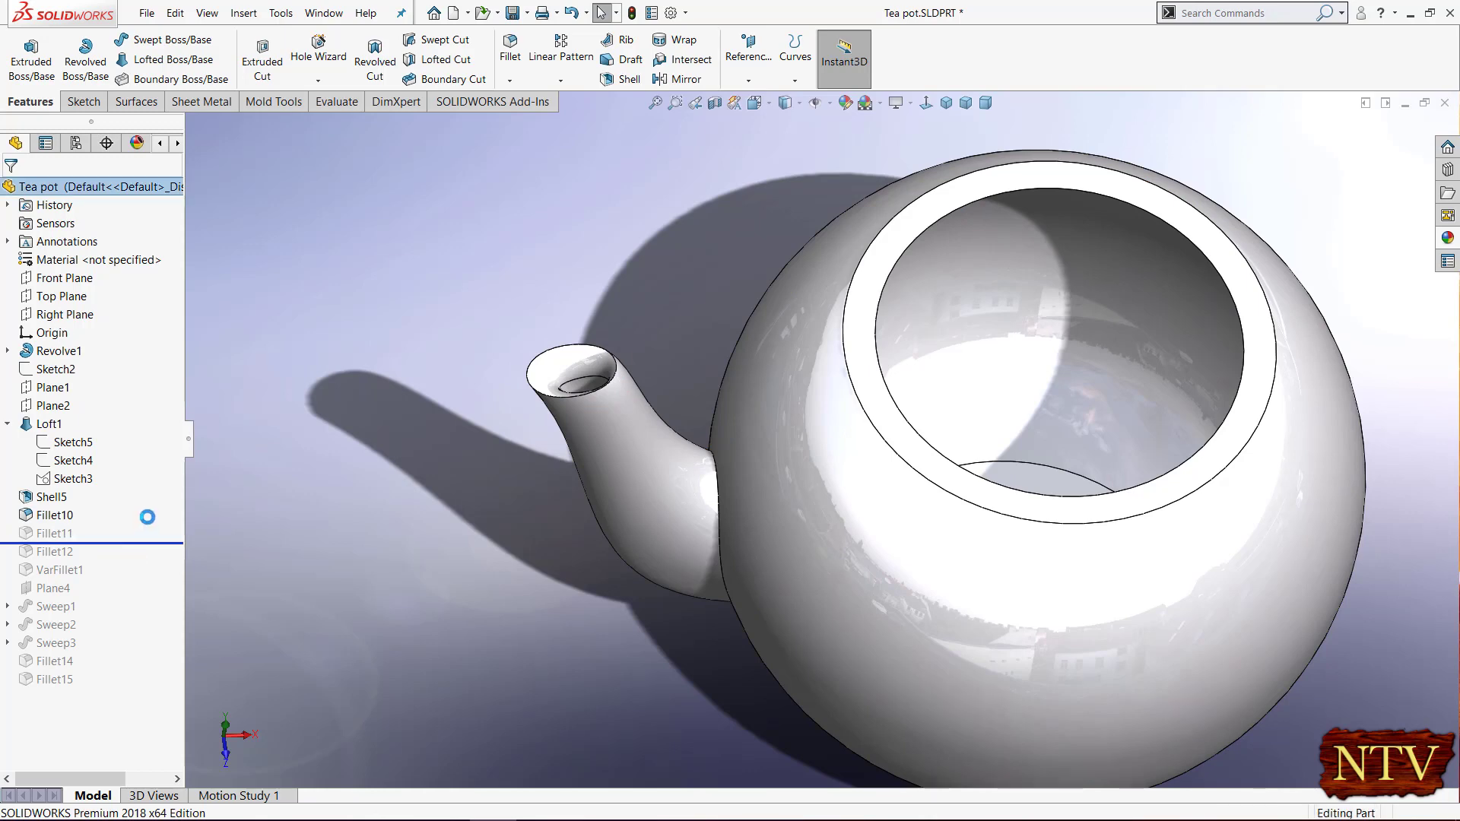
pyautogui.click(64, 535)
pyautogui.moveTo(1290, 318); pyautogui.dragTo(1079, 371, button='middle')
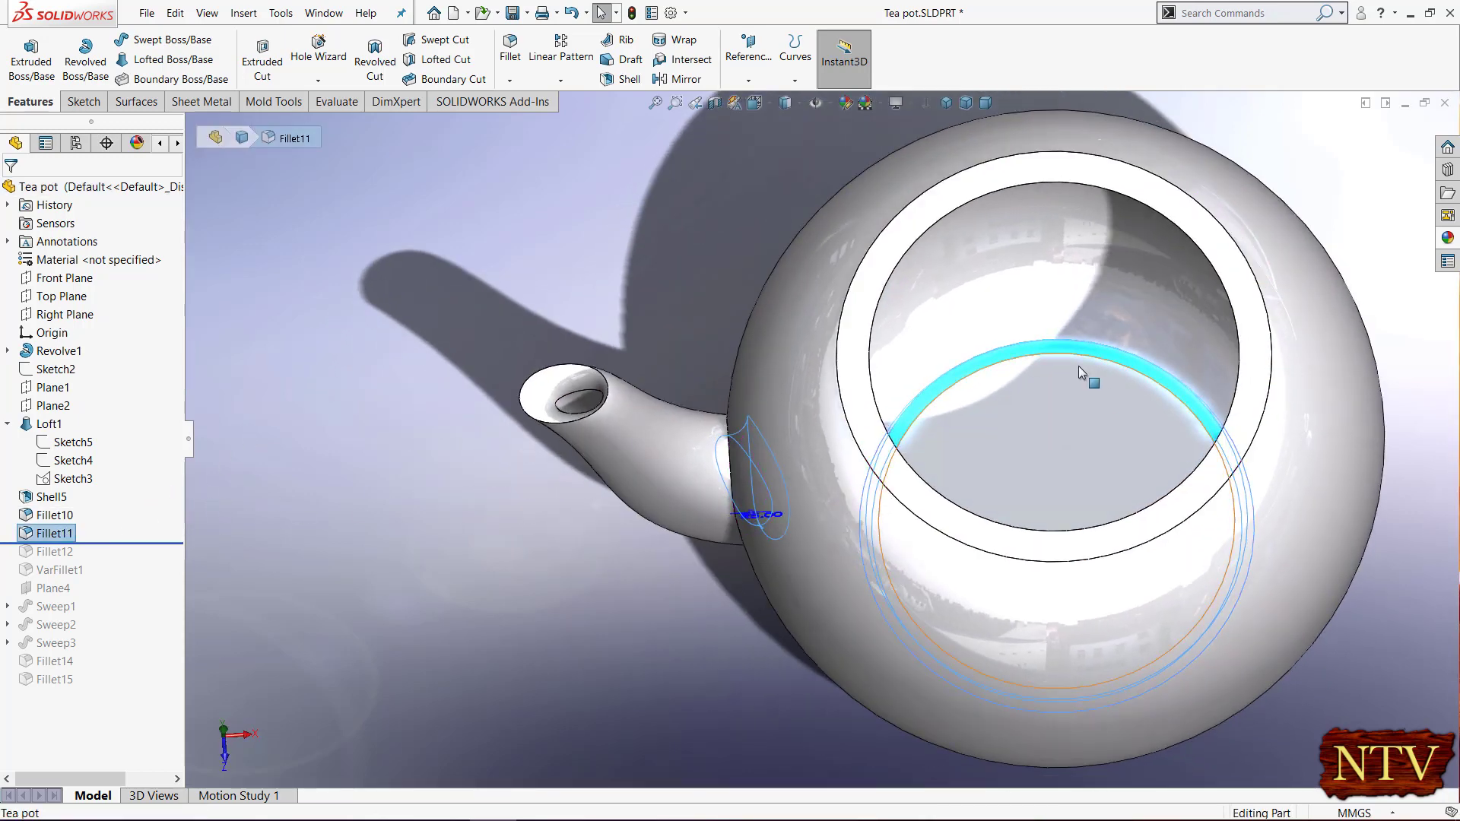
pyautogui.press('f')
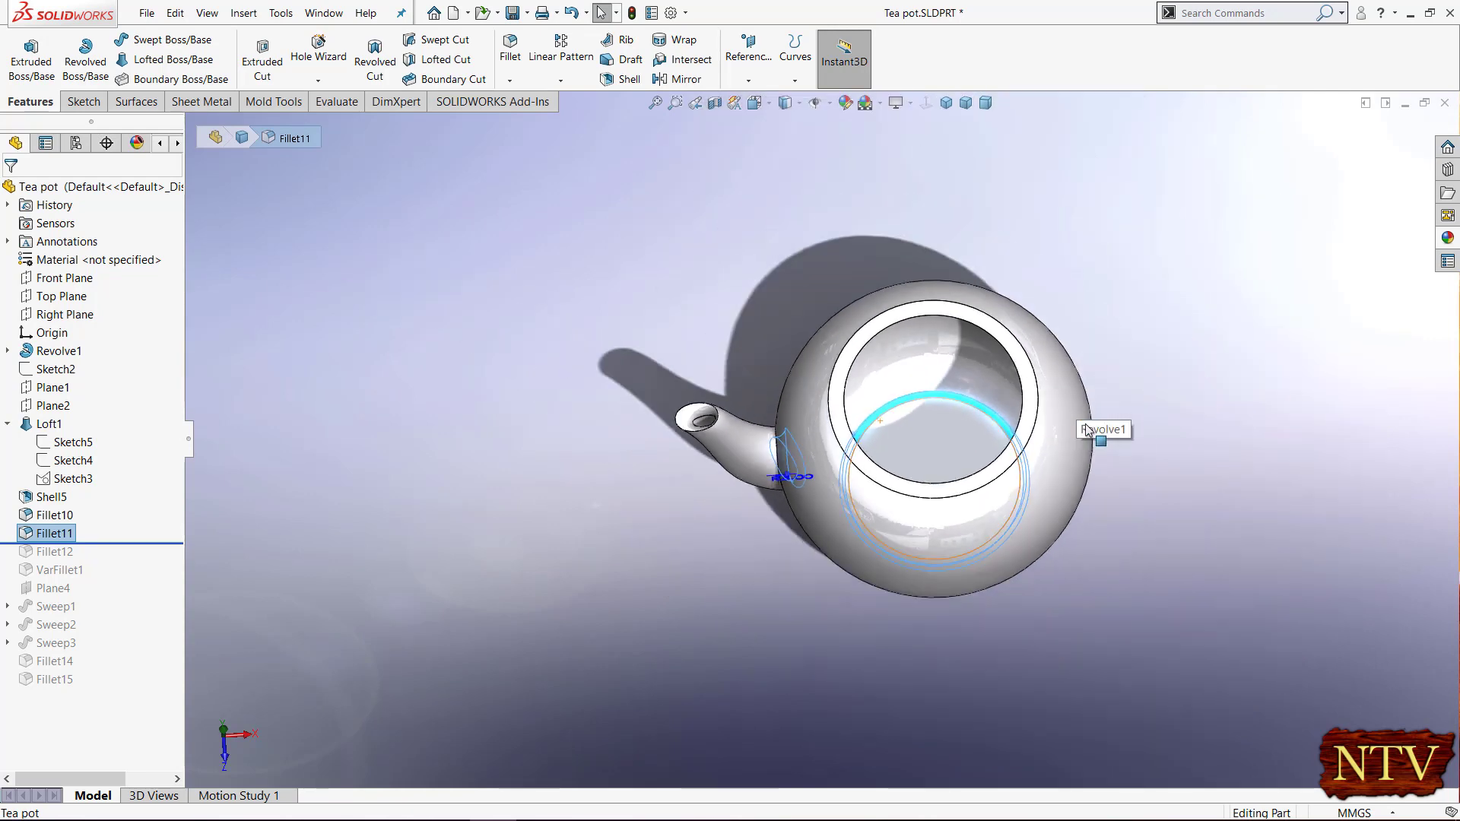
pyautogui.moveTo(1072, 461); pyautogui.dragTo(935, 448, button='middle')
pyautogui.scroll(-4, 920, 455)
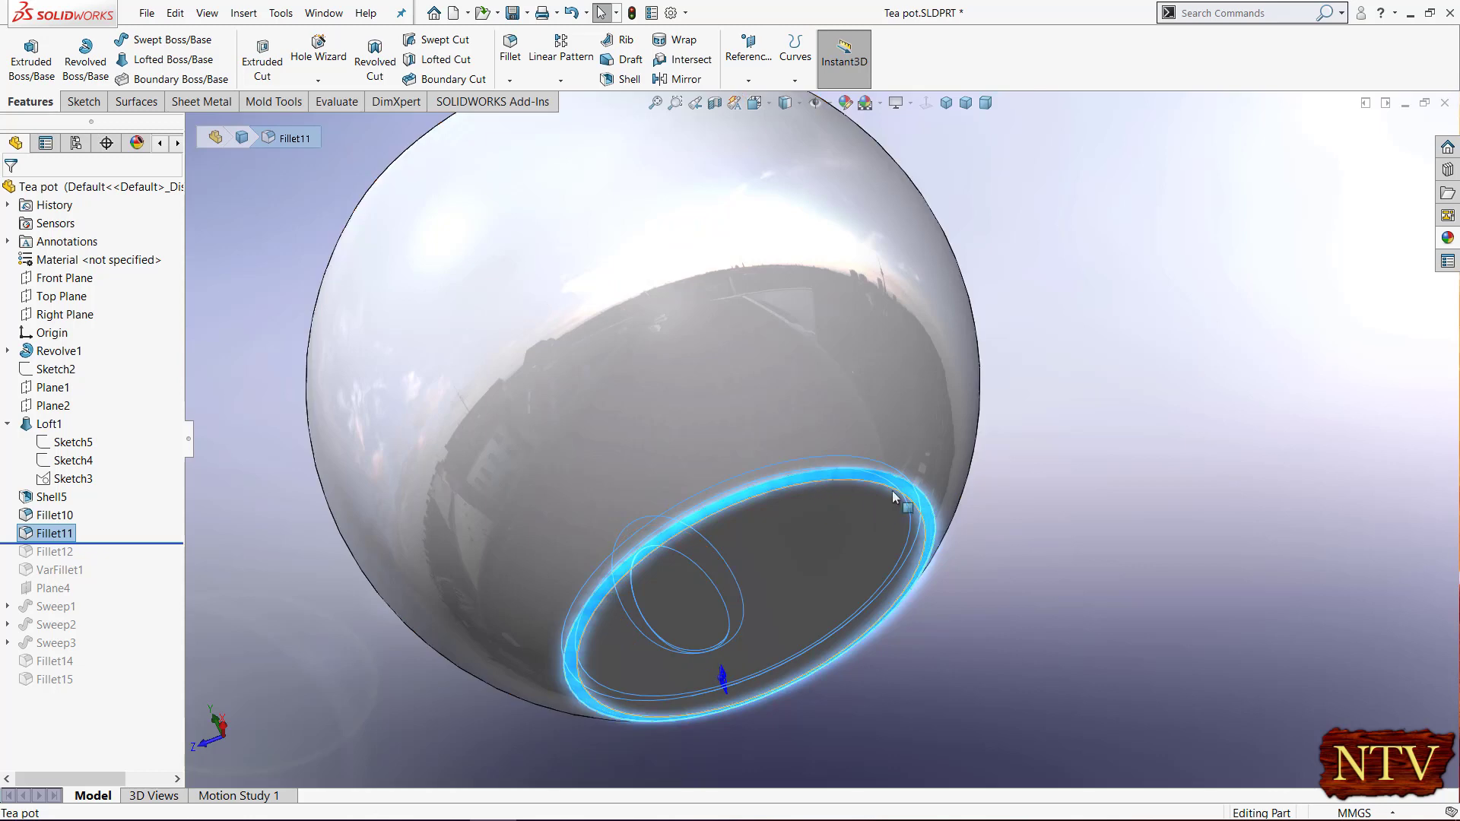
# - Examine Fillet11's rounding around the floor inside the body and review the fillet's feature definition
pyautogui.scroll(4, 988, 474)
pyautogui.moveTo(952, 436); pyautogui.dragTo(1007, 531, button='middle')
pyautogui.scroll(-5, 775, 391)
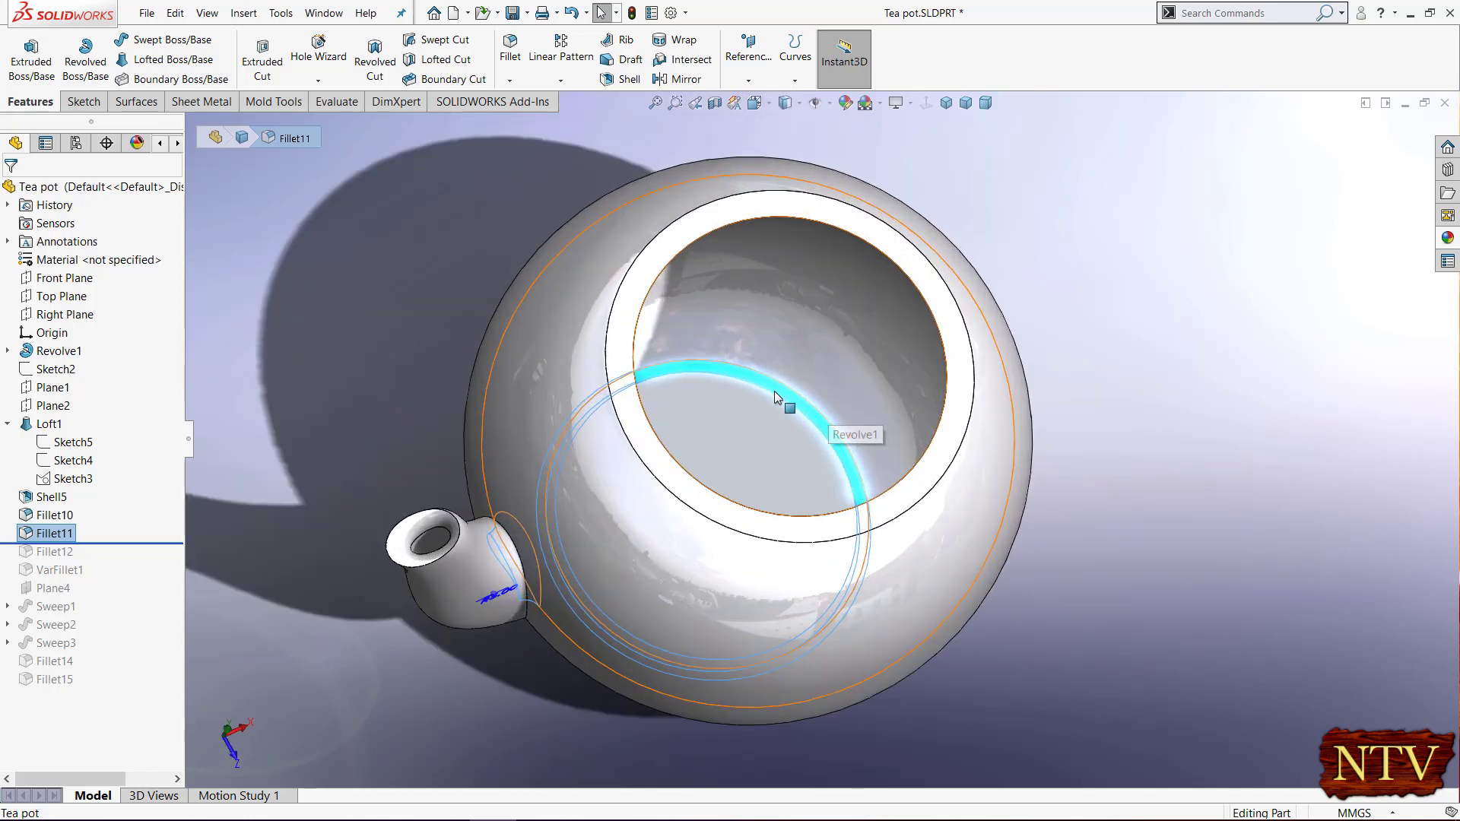
pyautogui.rightClick(62, 537)
pyautogui.click(70, 403)
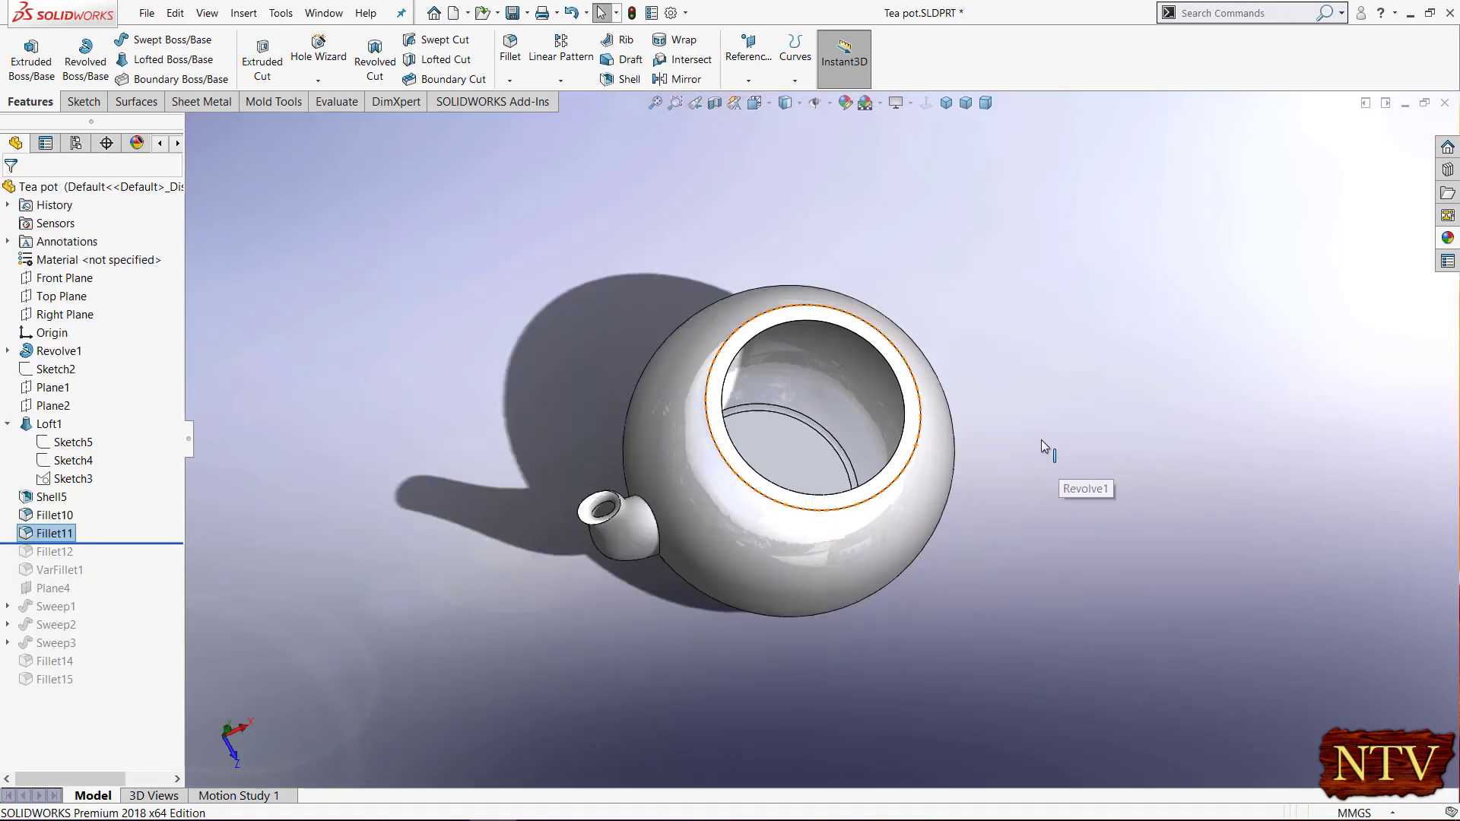
# - Roll the history forward past Fillet12 and inspect the fillet on the spout tip's outer rim
pyautogui.moveTo(965, 372); pyautogui.dragTo(948, 369, button='middle')
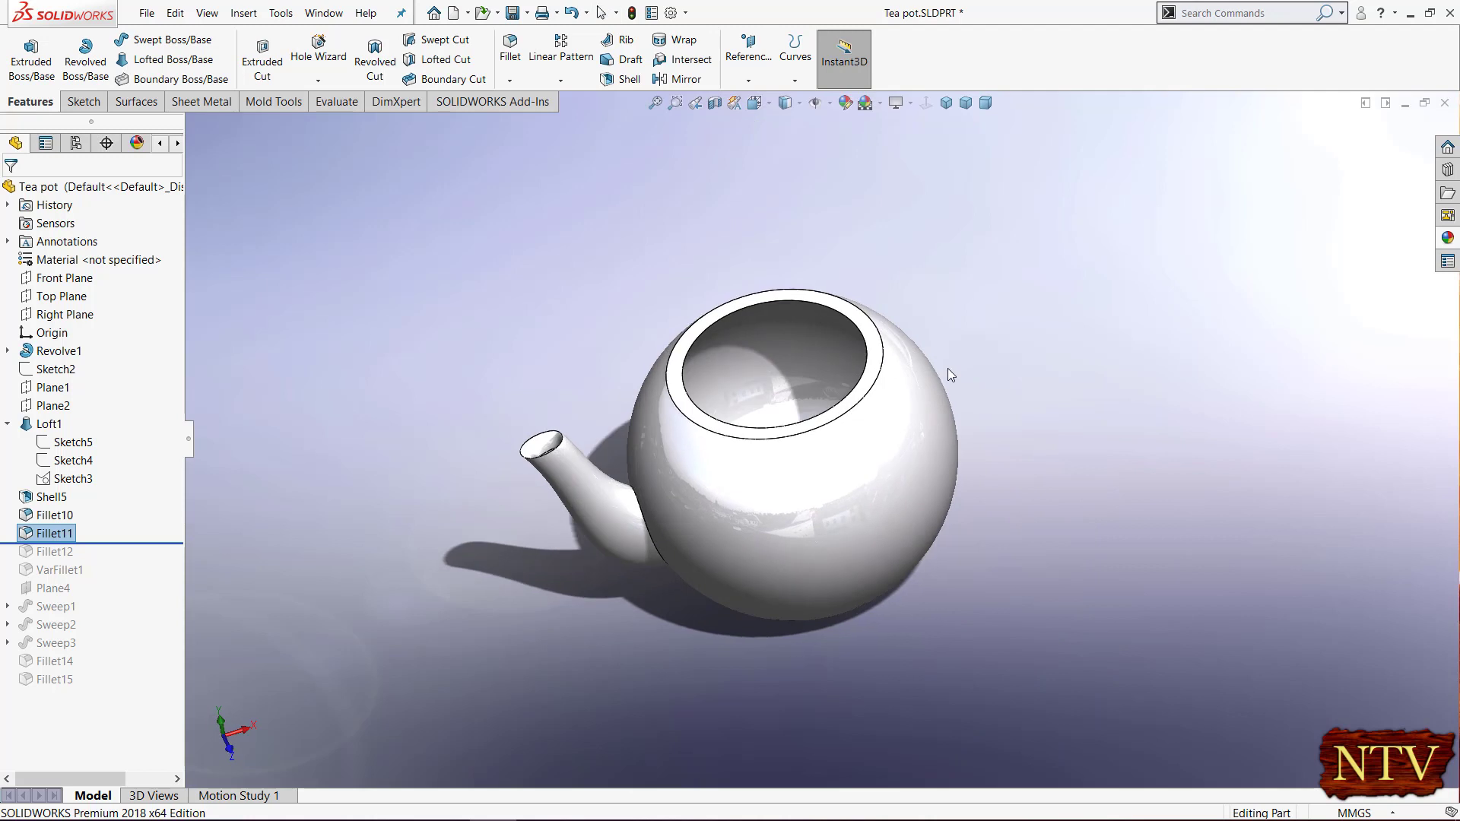
pyautogui.click(945, 103)
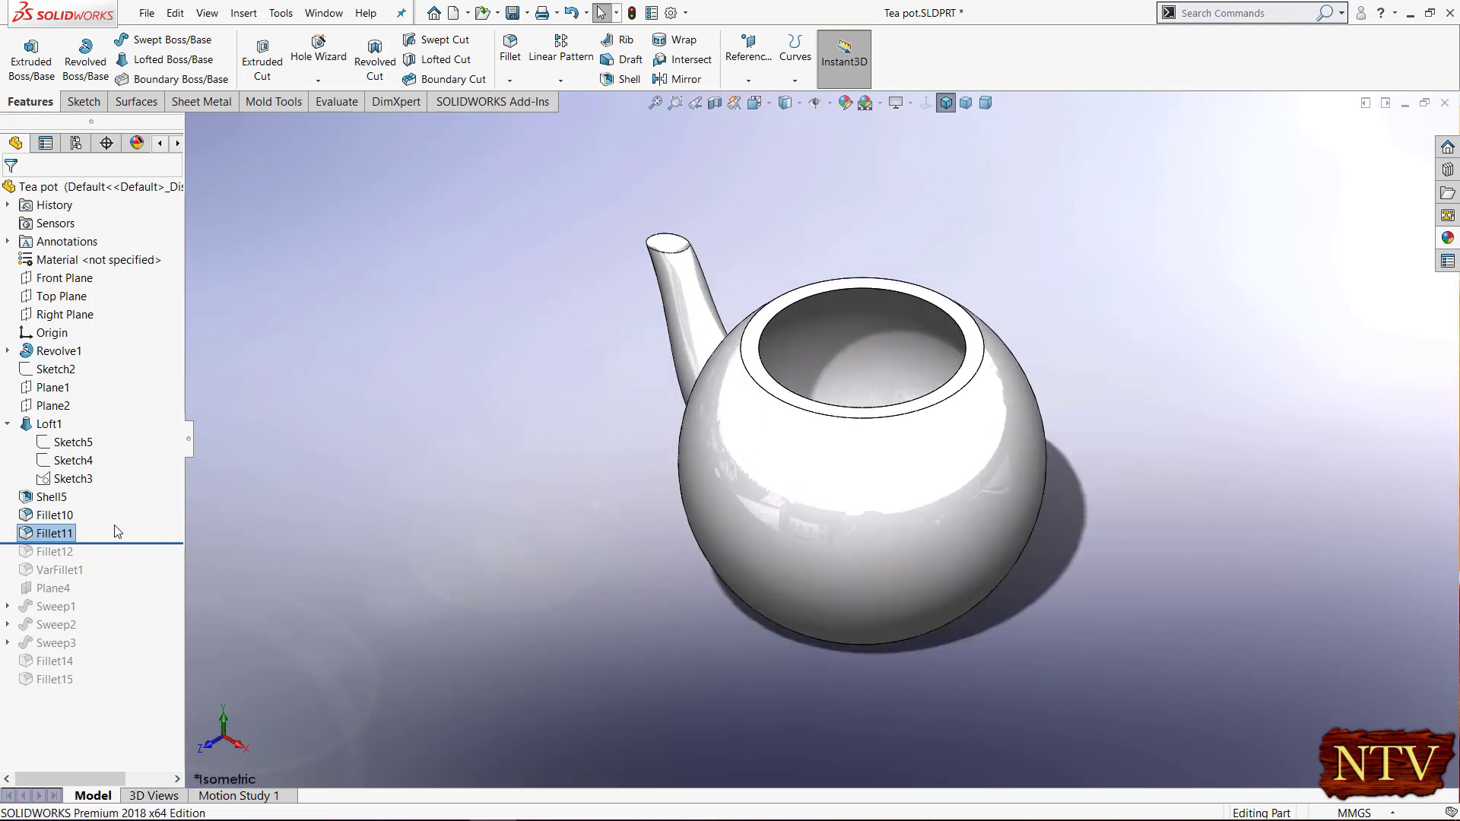
pyautogui.moveTo(106, 544); pyautogui.dragTo(70, 553)
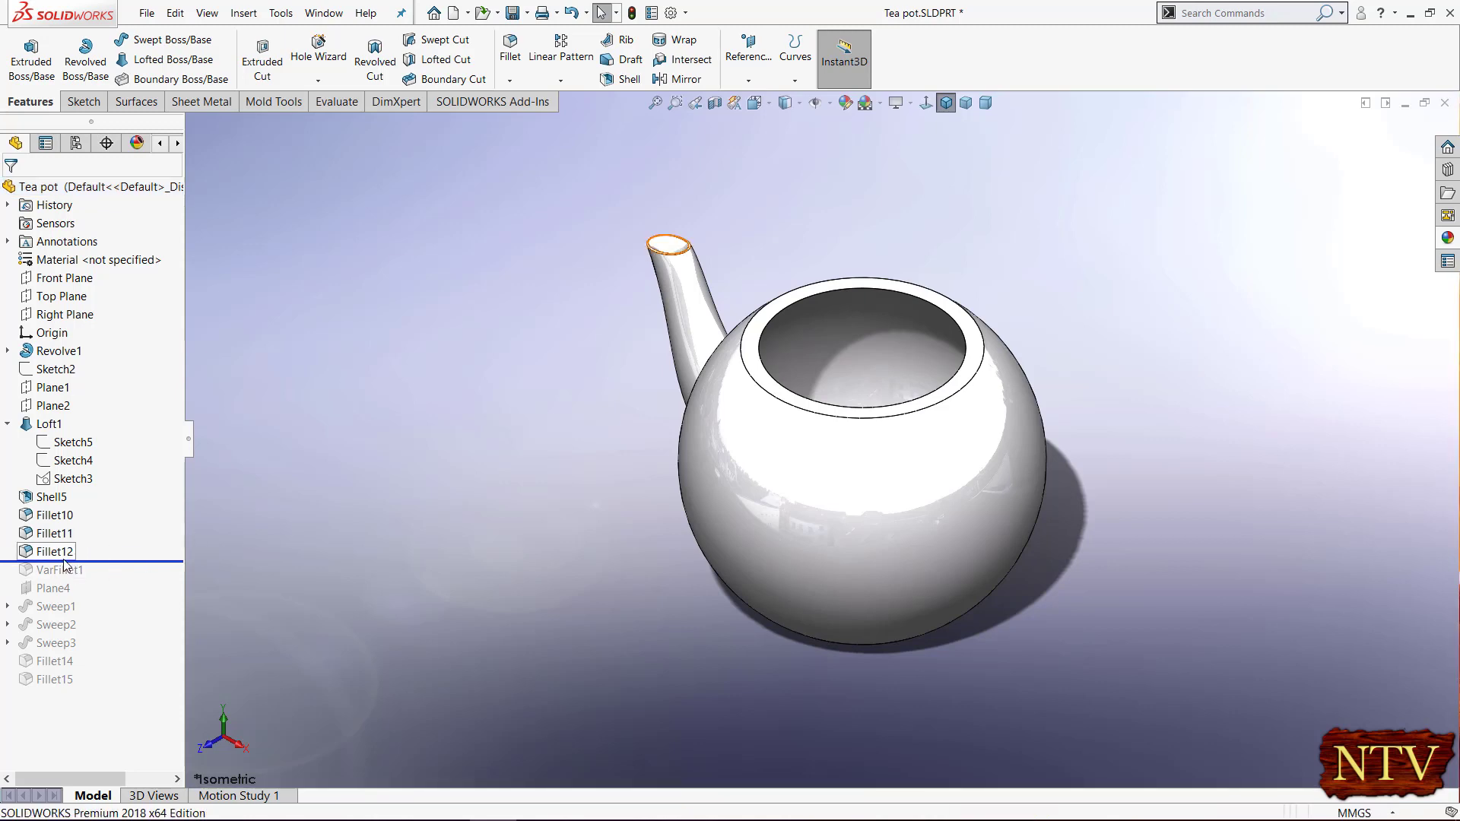
pyautogui.click(64, 553)
pyautogui.scroll(-3, 578, 384)
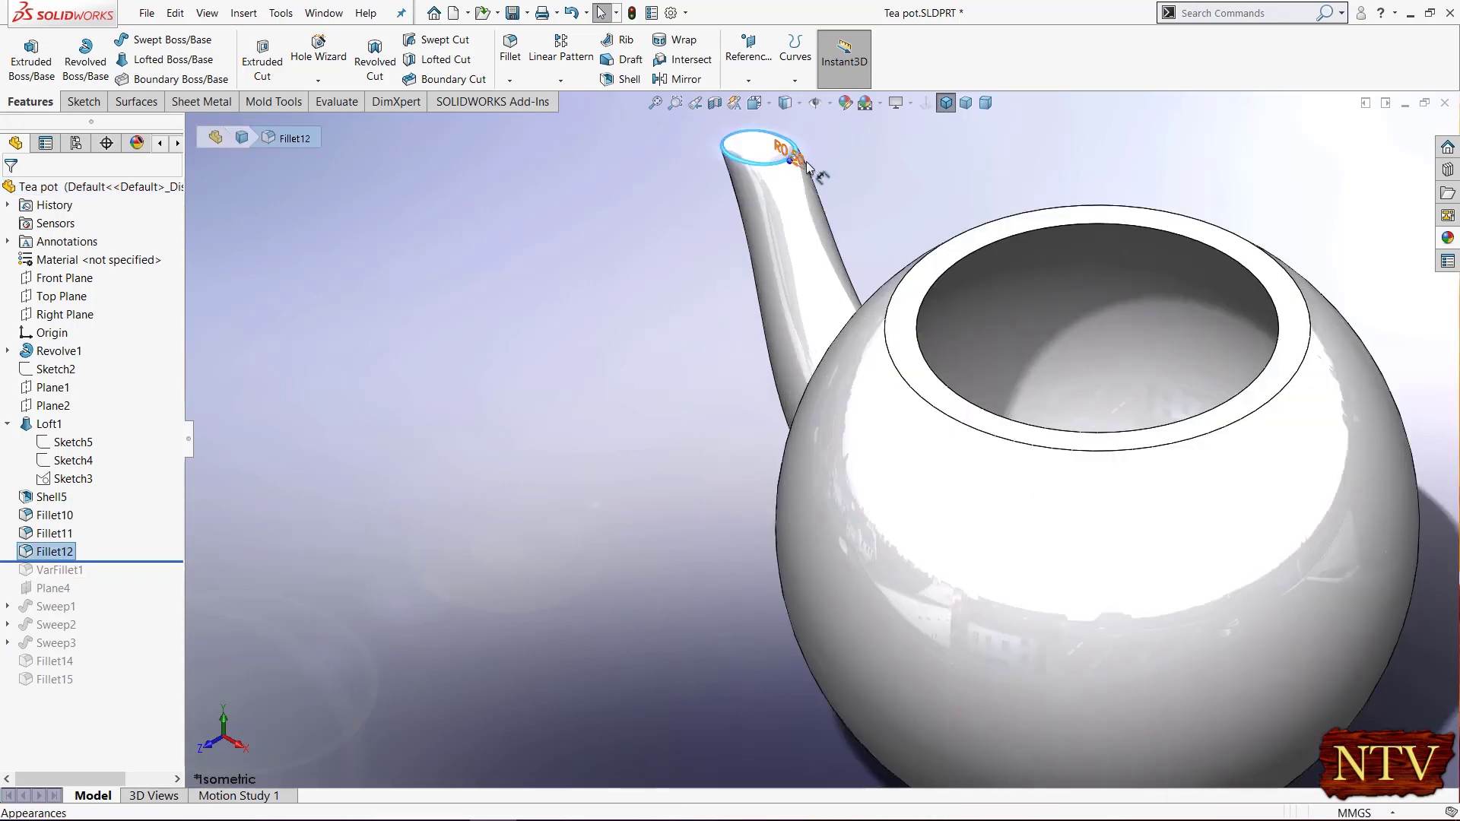
pyautogui.scroll(-4, 809, 171)
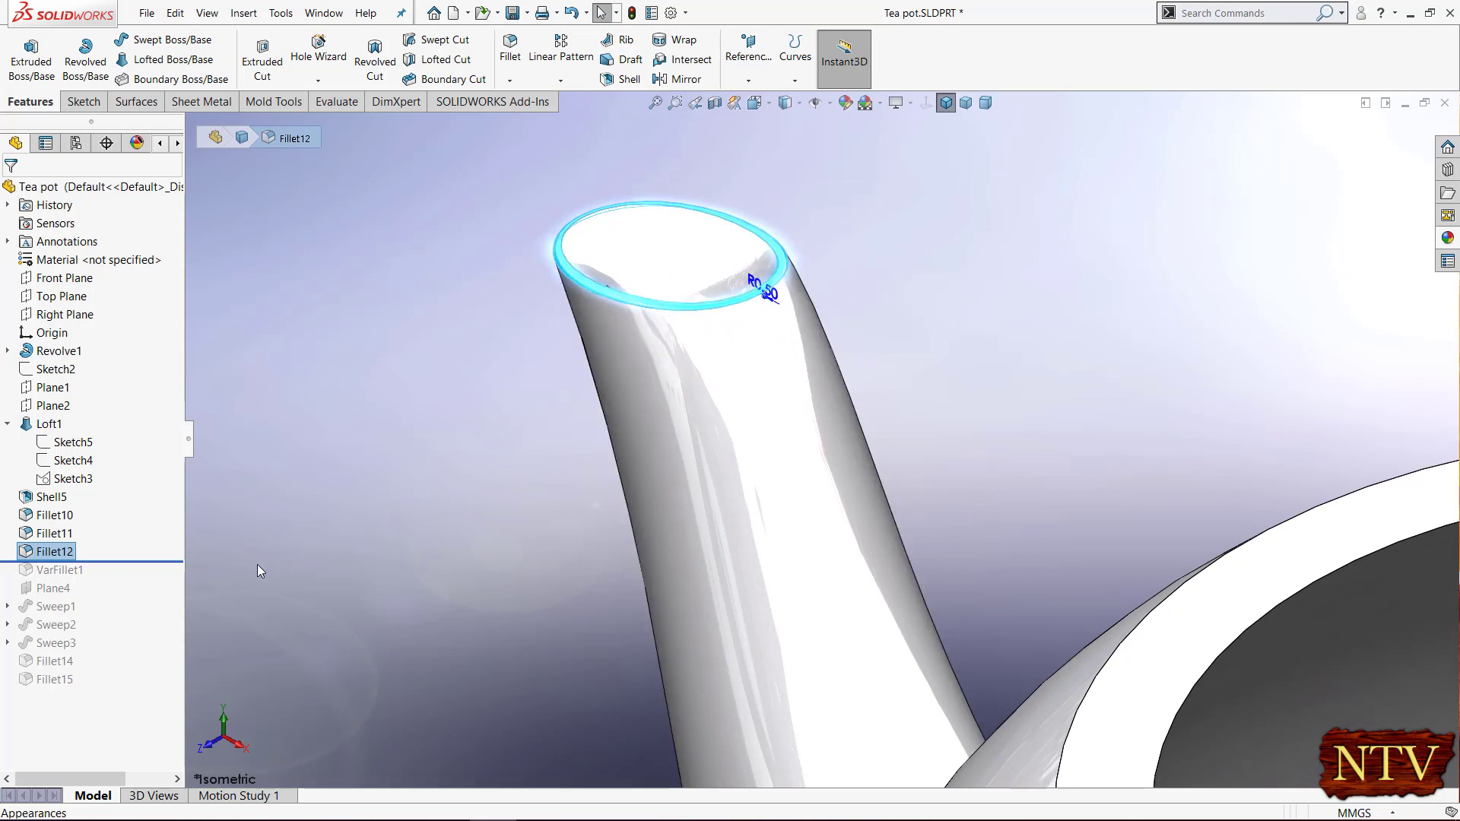
# - Roll the history forward past VarFillet1 and inspect the variable-radius fillet where the spout joins the body
pyautogui.moveTo(148, 575); pyautogui.dragTo(134, 582)
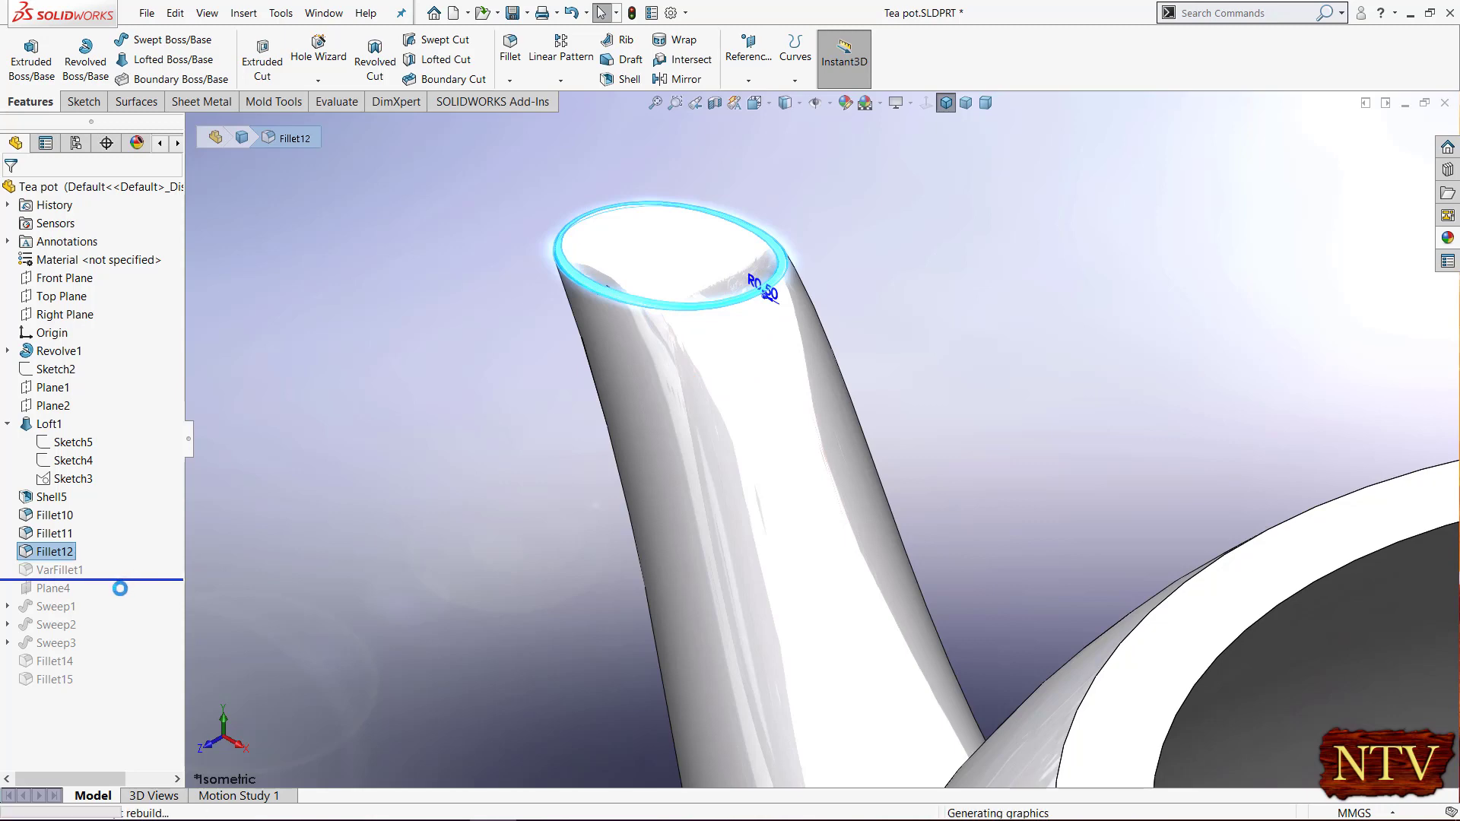
pyautogui.click(80, 576)
pyautogui.scroll(8, 427, 549)
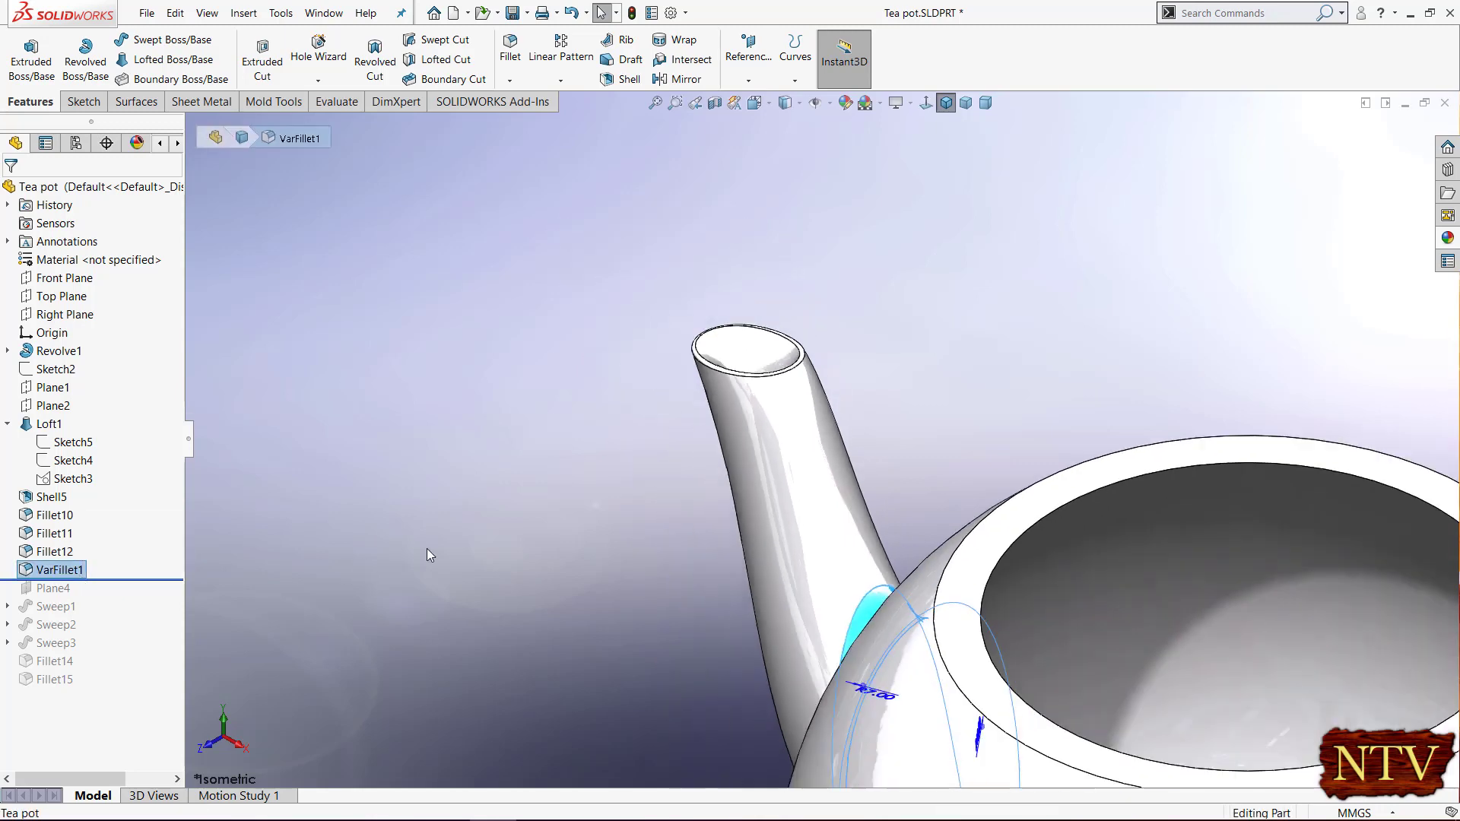
pyautogui.moveTo(796, 619); pyautogui.dragTo(627, 691, button='middle')
pyautogui.scroll(-8, 966, 536)
pyautogui.scroll(-5, 561, 674)
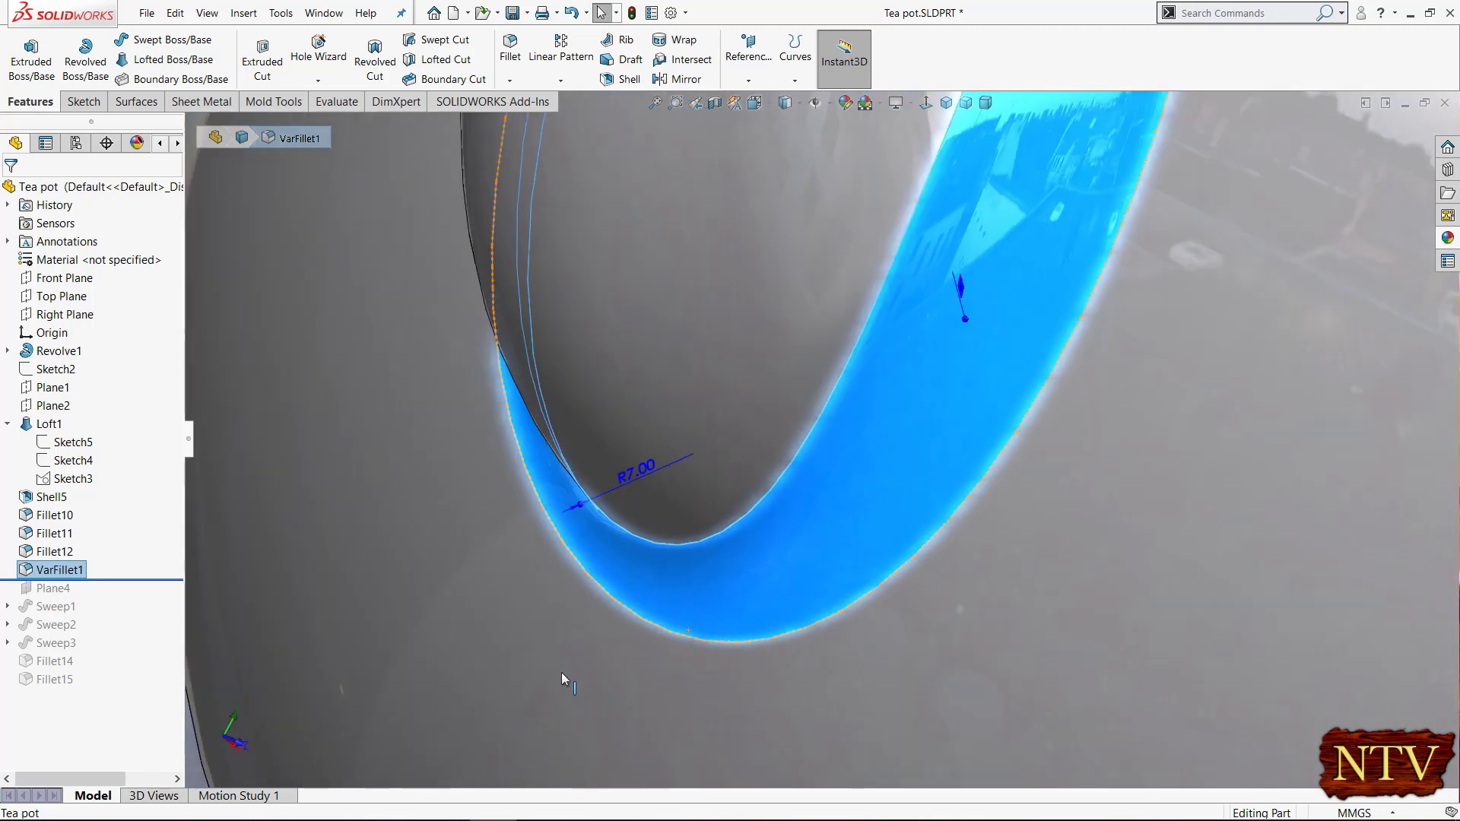
# - Examine VarFillet1's radii at the control points around the joint between spout and body
pyautogui.scroll(8, 561, 673)
pyautogui.scroll(-4, 783, 327)
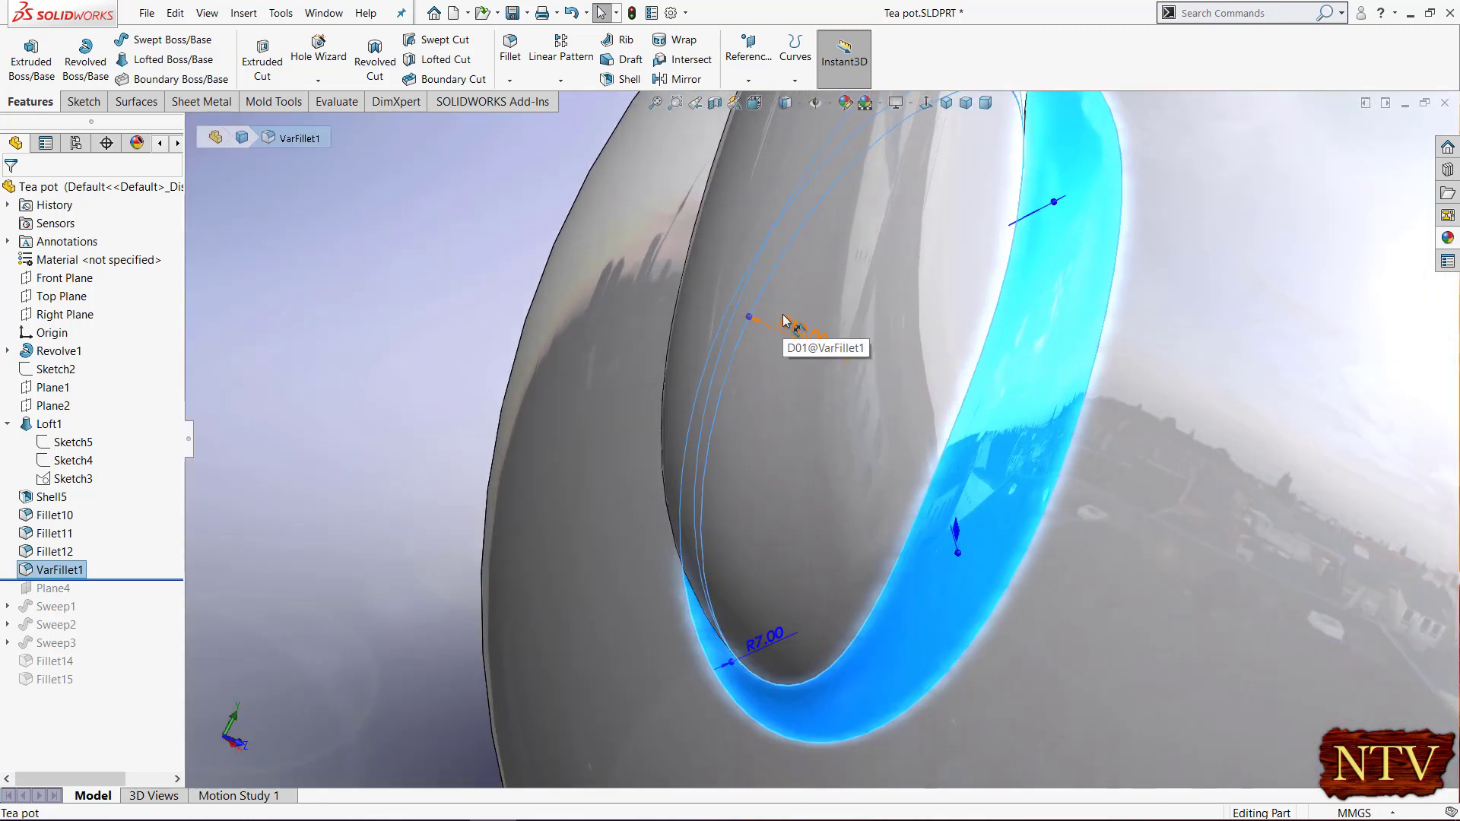
pyautogui.scroll(4, 798, 335)
pyautogui.scroll(3, 973, 498)
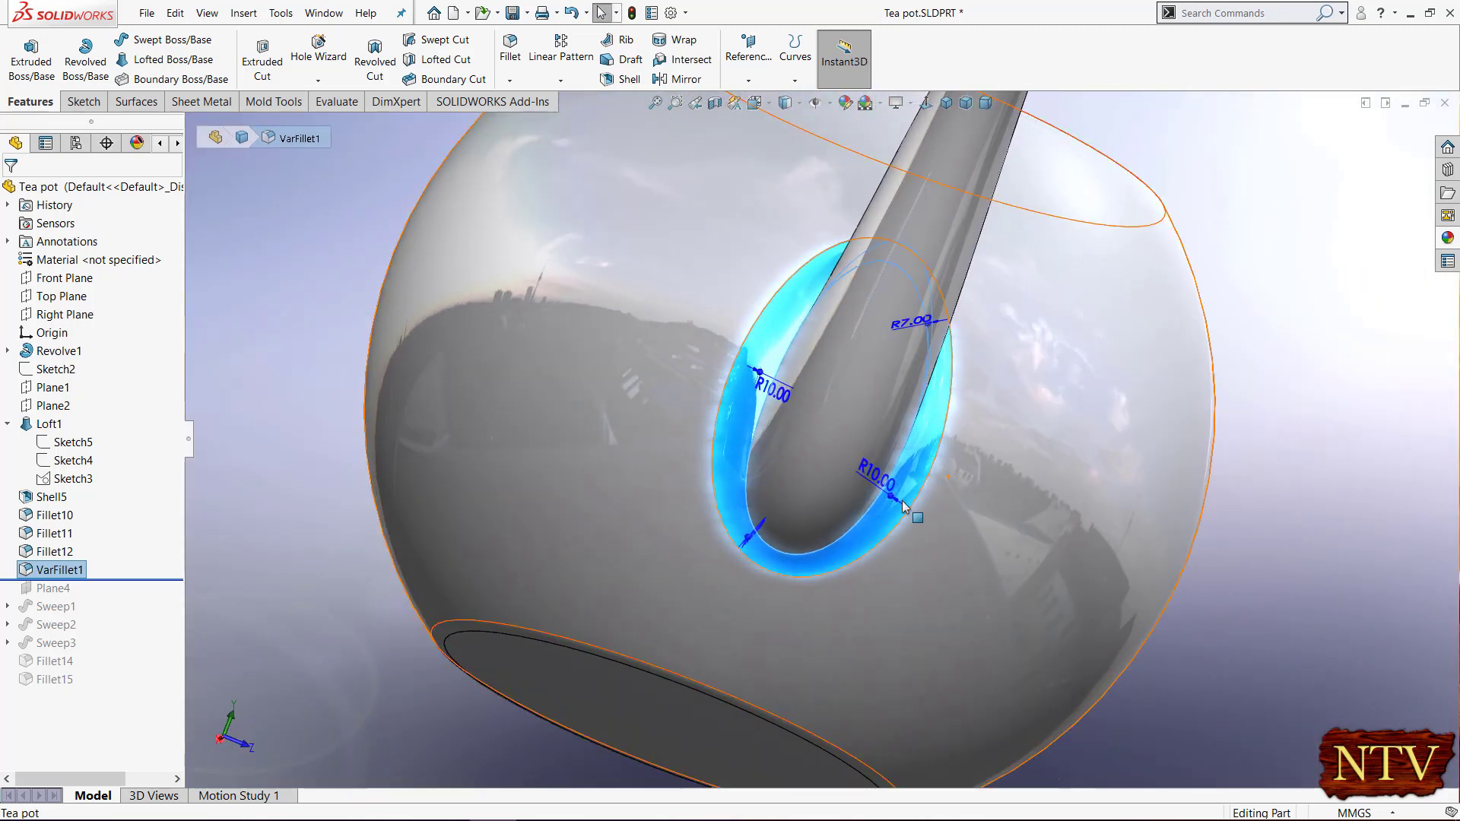
pyautogui.scroll(-6, 891, 493)
pyautogui.scroll(4, 893, 498)
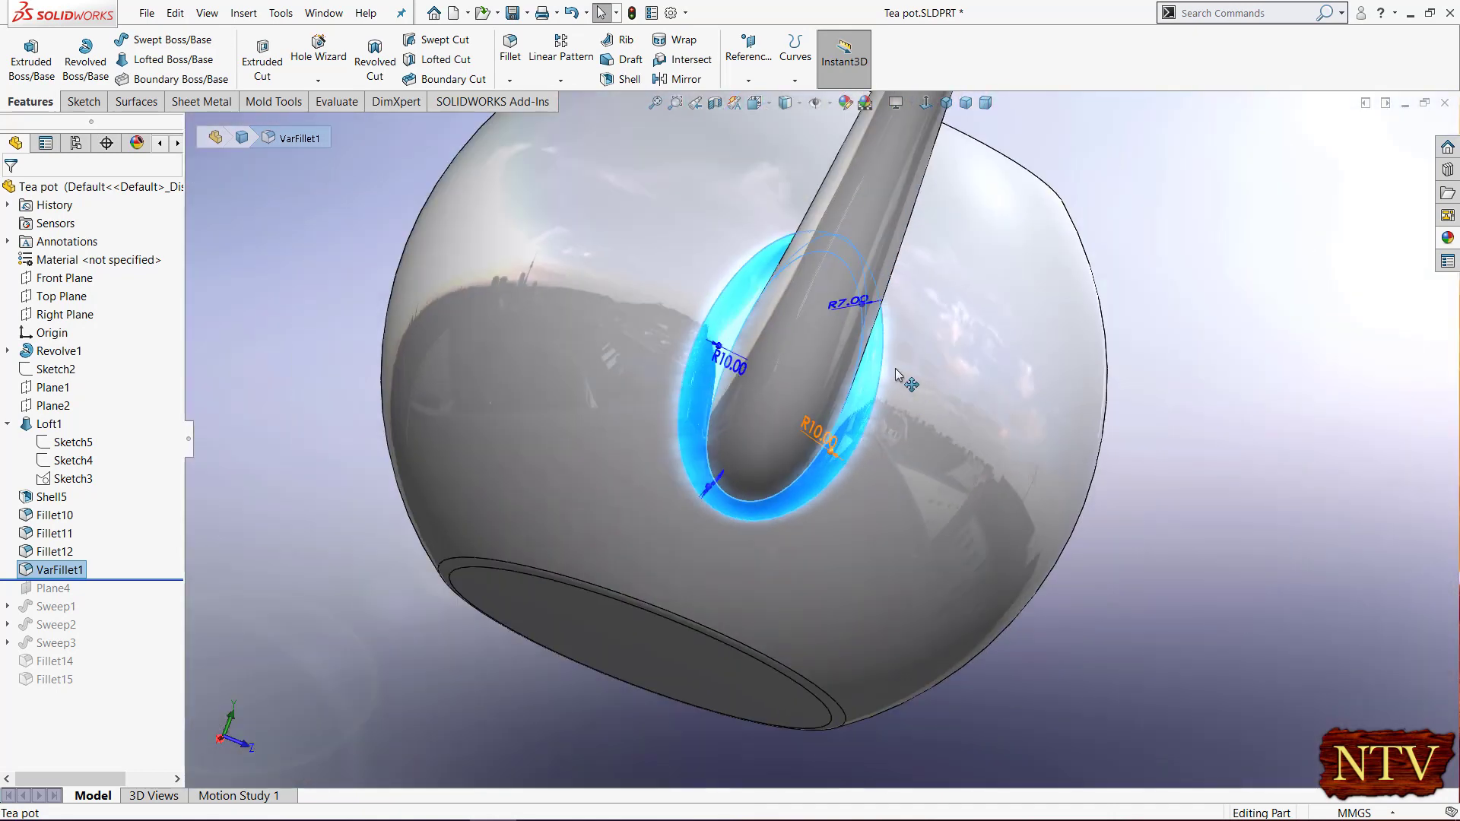
pyautogui.scroll(-5, 863, 323)
pyautogui.scroll(5, 867, 335)
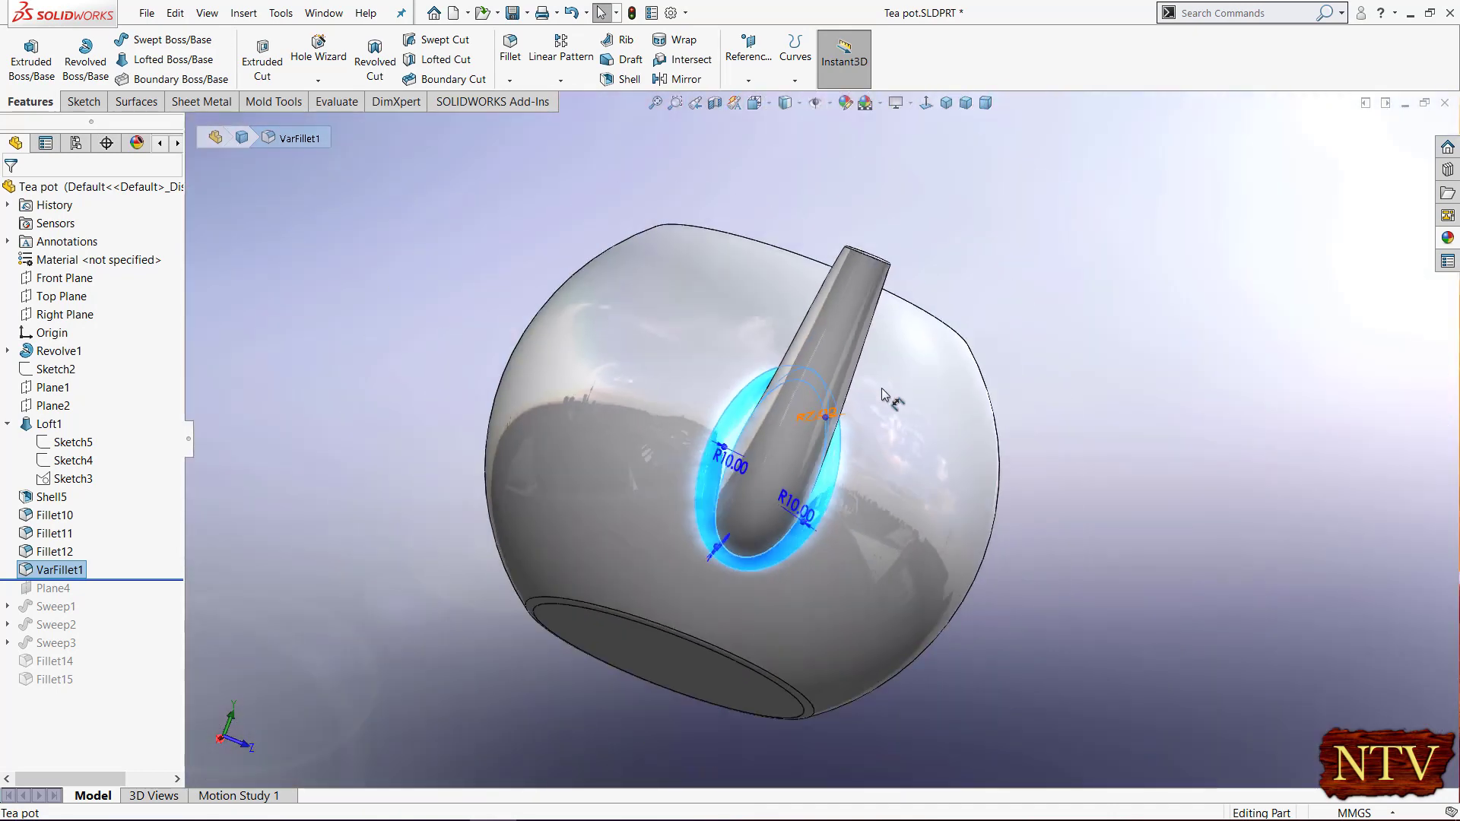
pyautogui.moveTo(880, 398); pyautogui.dragTo(871, 453, button='middle')
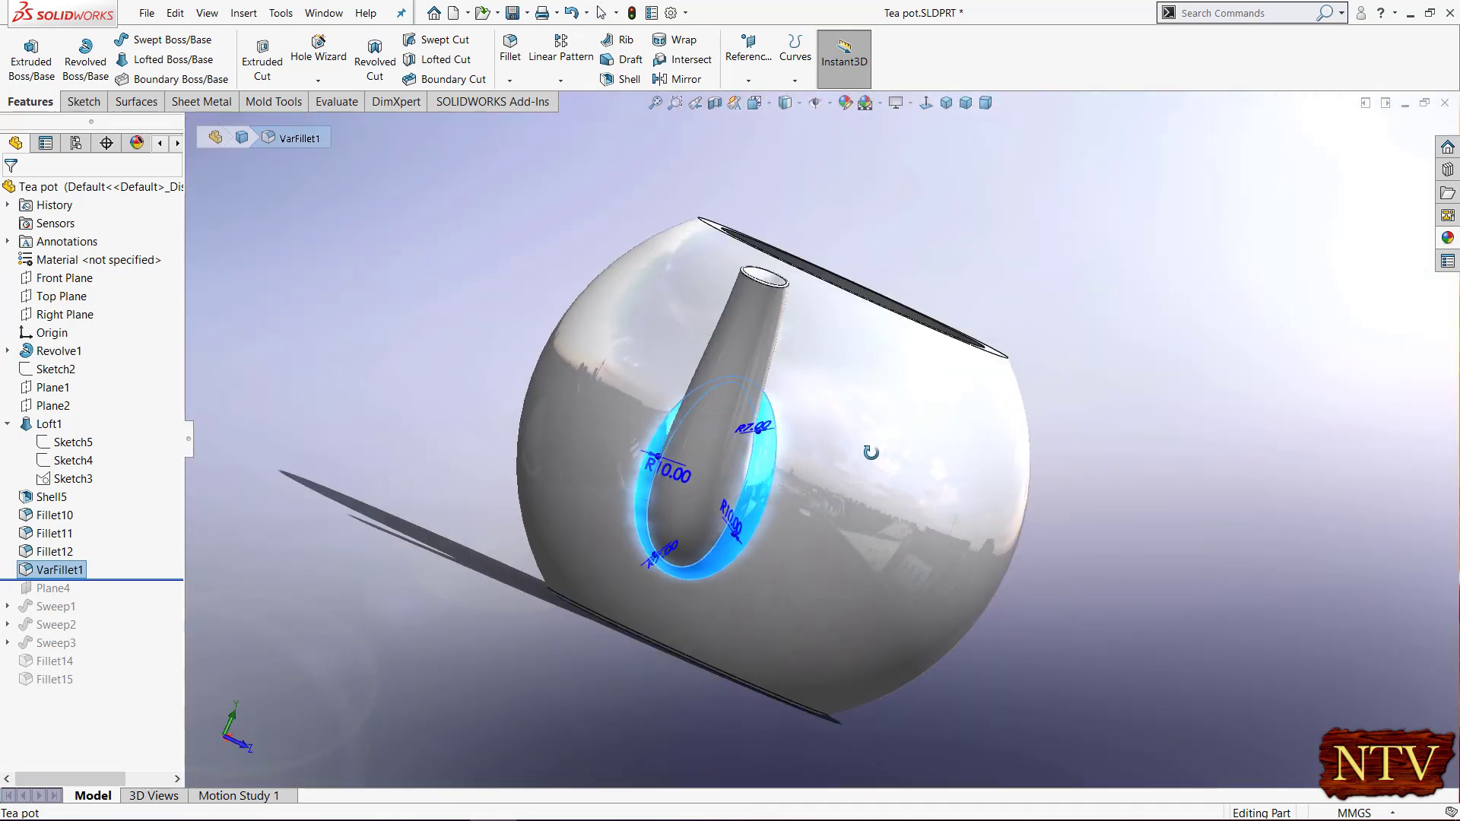
# - Review VarFillet1's feature definition, spreading the 50% and 25% control-point callouts away from the spout, and accept it
pyautogui.rightClick(69, 576)
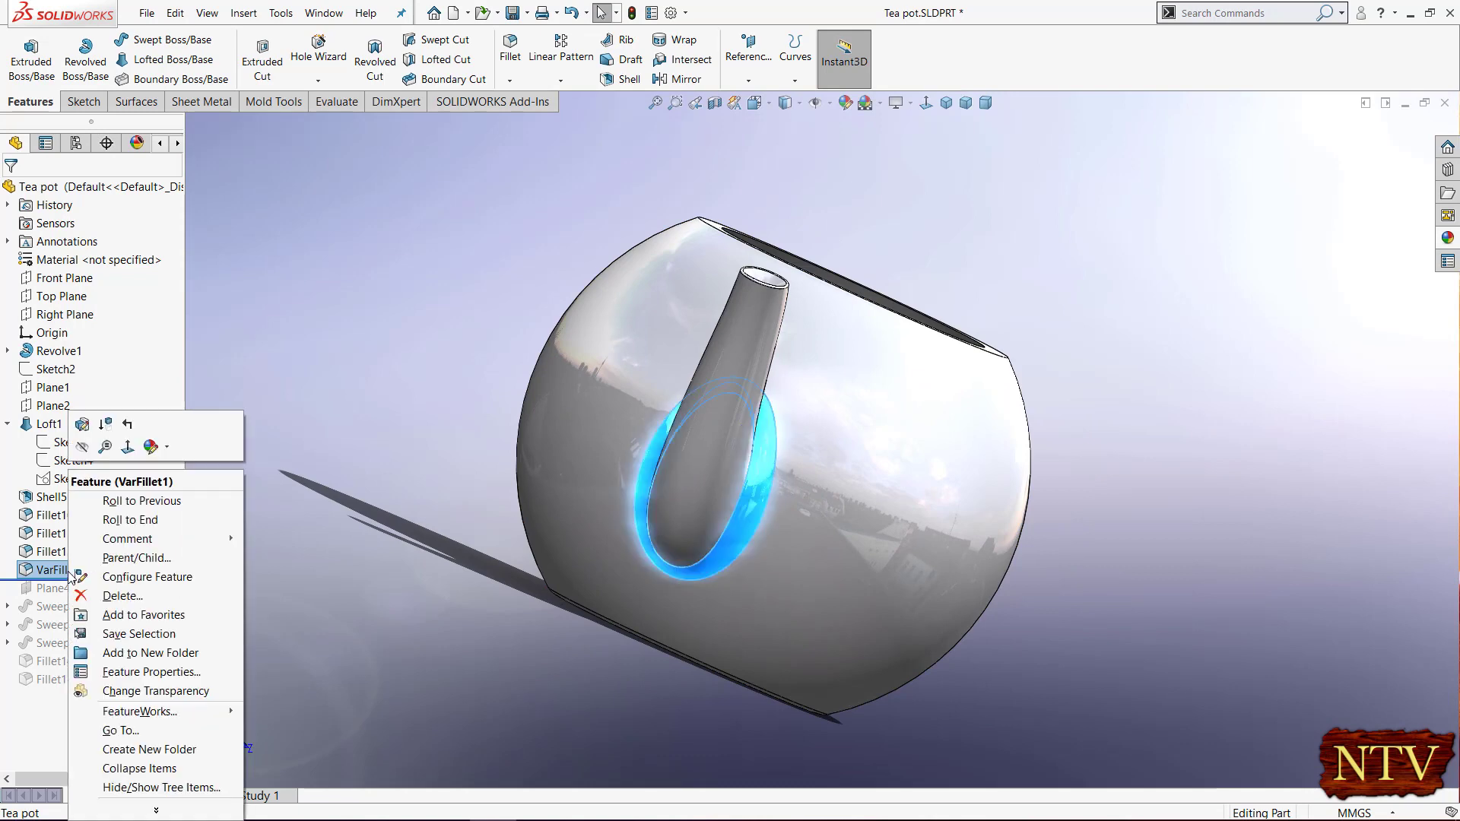
pyautogui.click(85, 438)
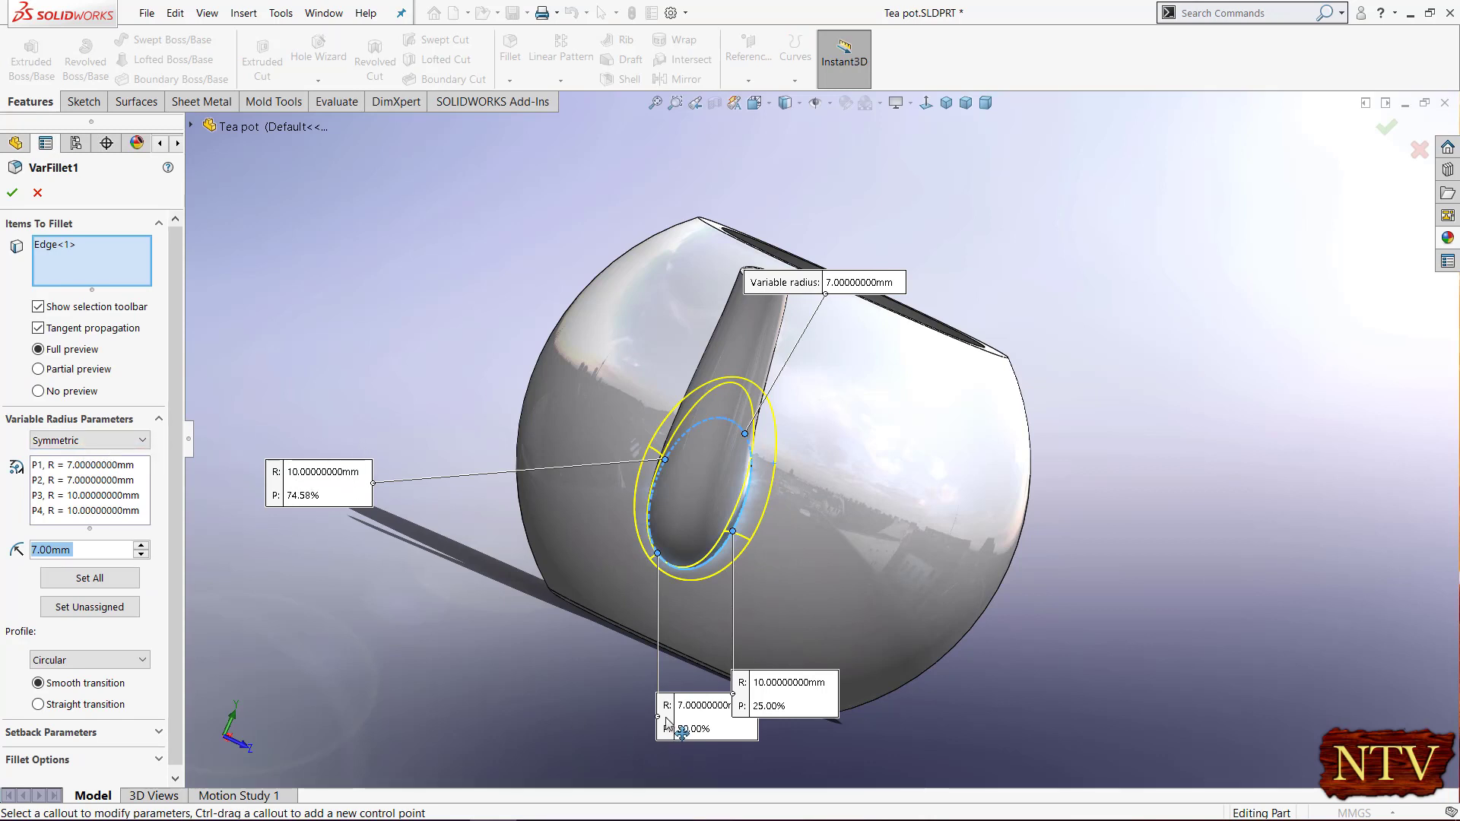
pyautogui.moveTo(667, 723); pyautogui.dragTo(506, 723)
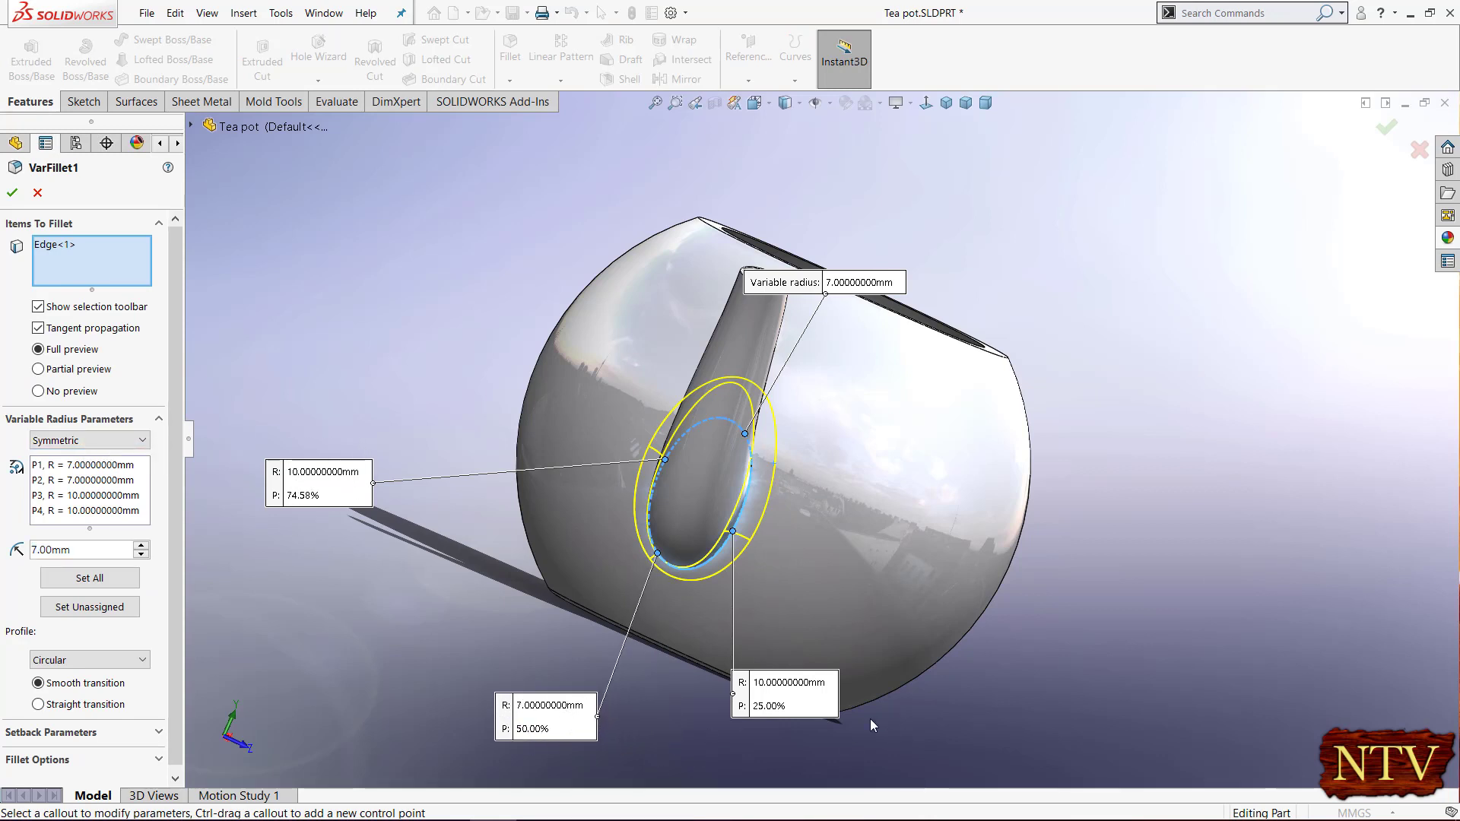
pyautogui.moveTo(818, 718); pyautogui.dragTo(1030, 640)
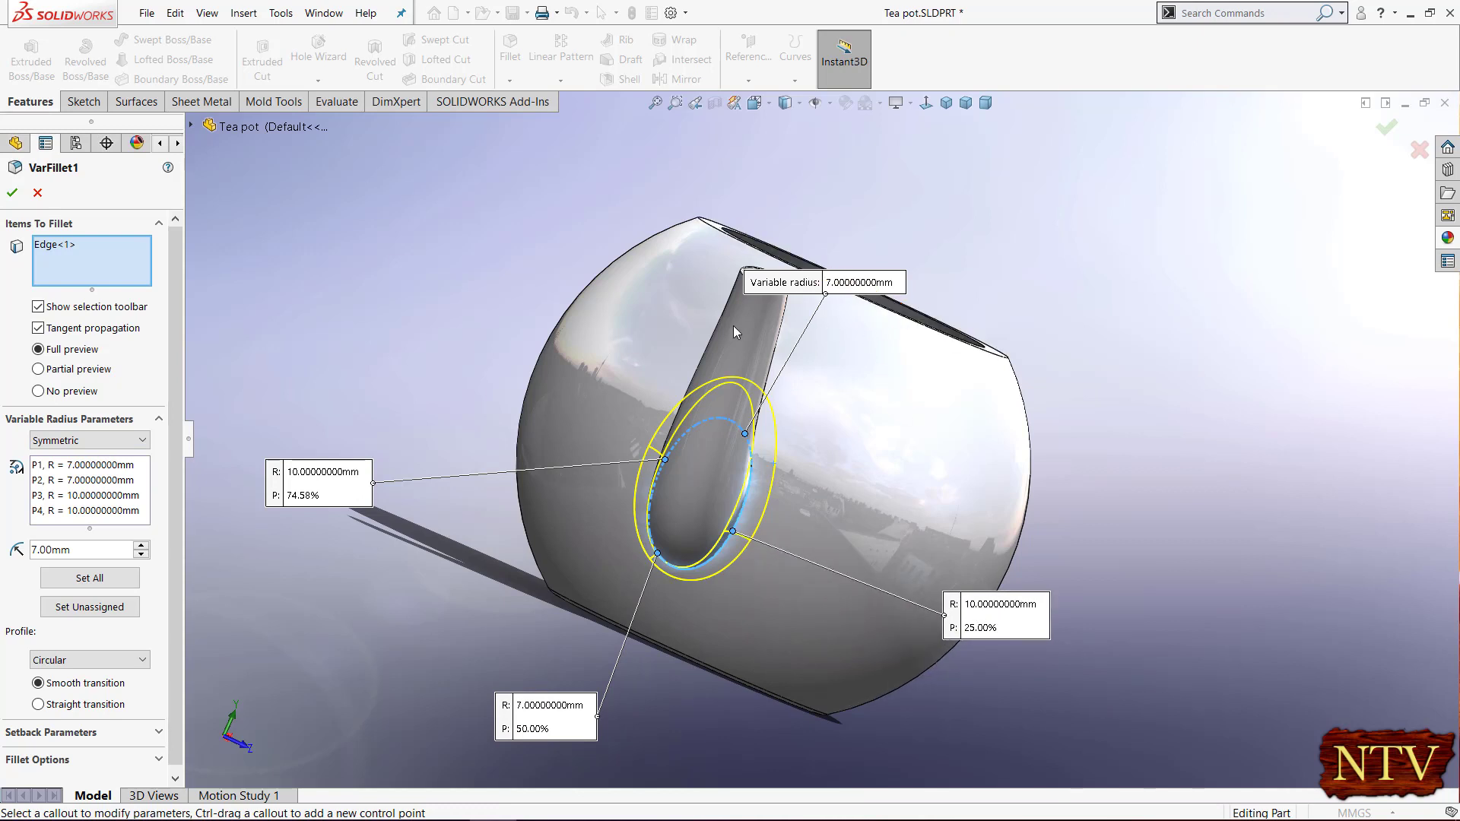
pyautogui.click(12, 194)
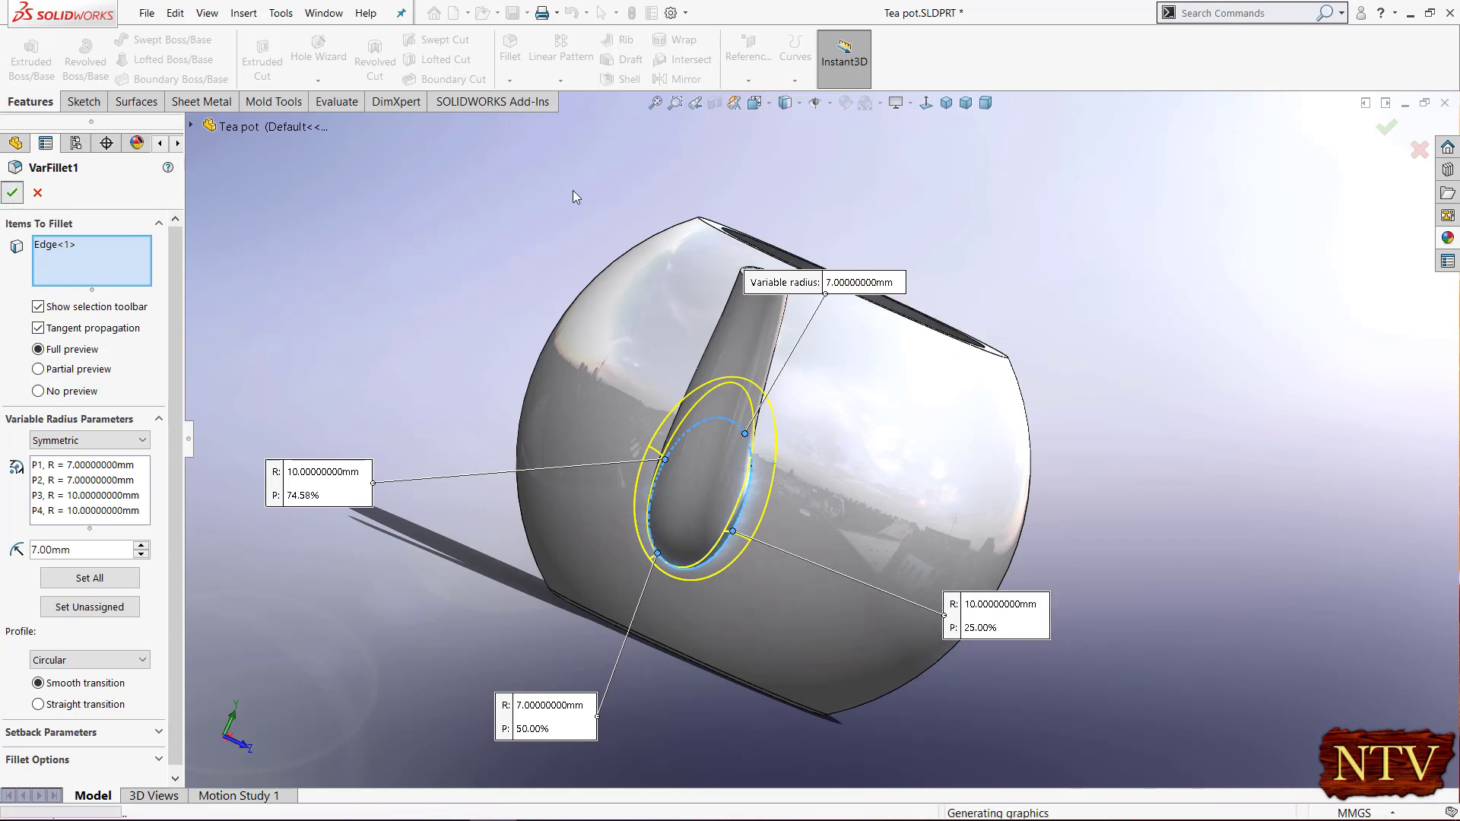
pyautogui.scroll(3, 867, 276)
pyautogui.moveTo(907, 313); pyautogui.dragTo(837, 365, button='middle')
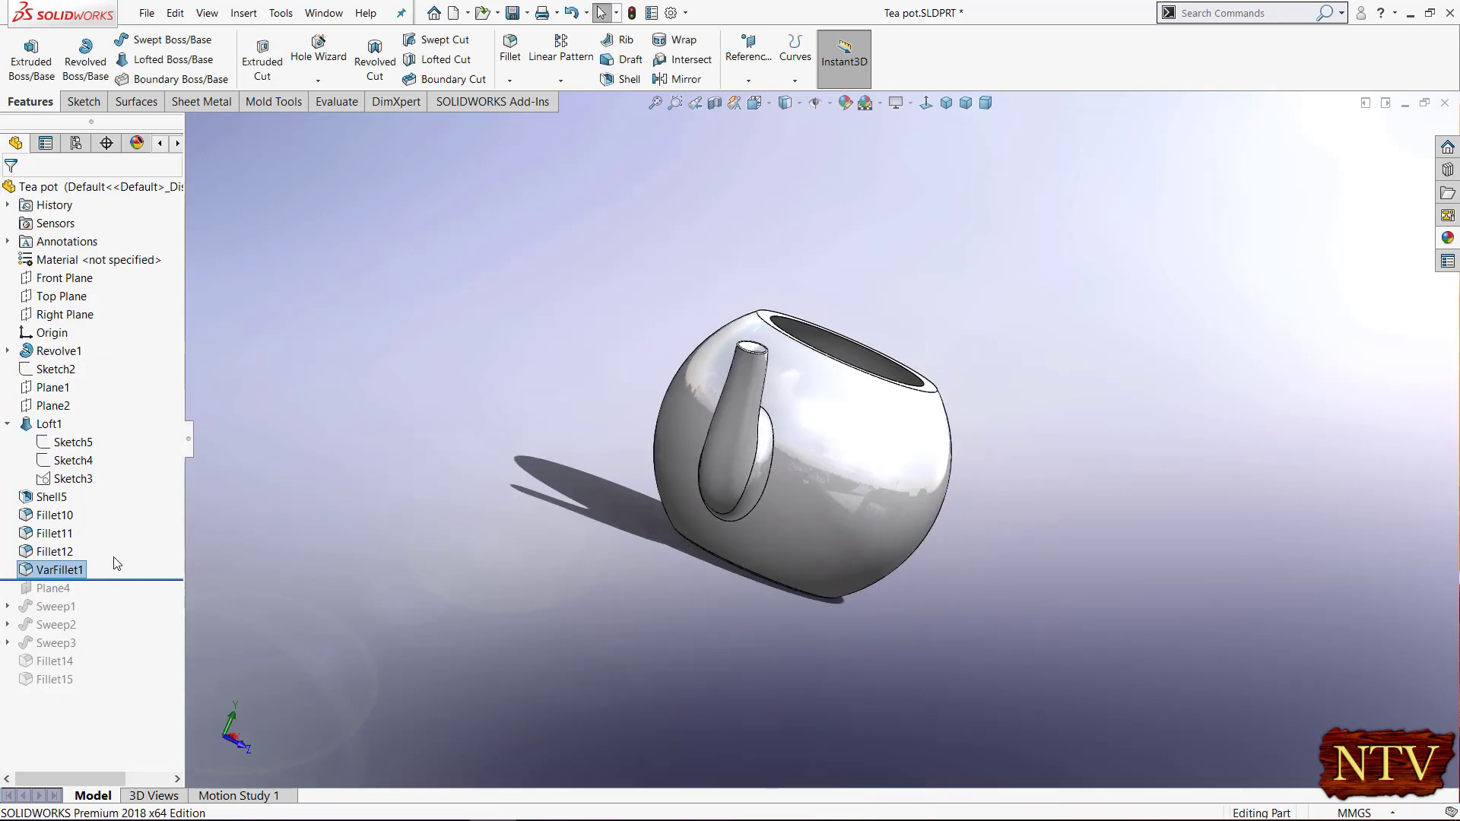
# - Roll the history forward past Plane4 and inspect the plane from the side and in isometric view
pyautogui.moveTo(118, 579); pyautogui.dragTo(112, 599)
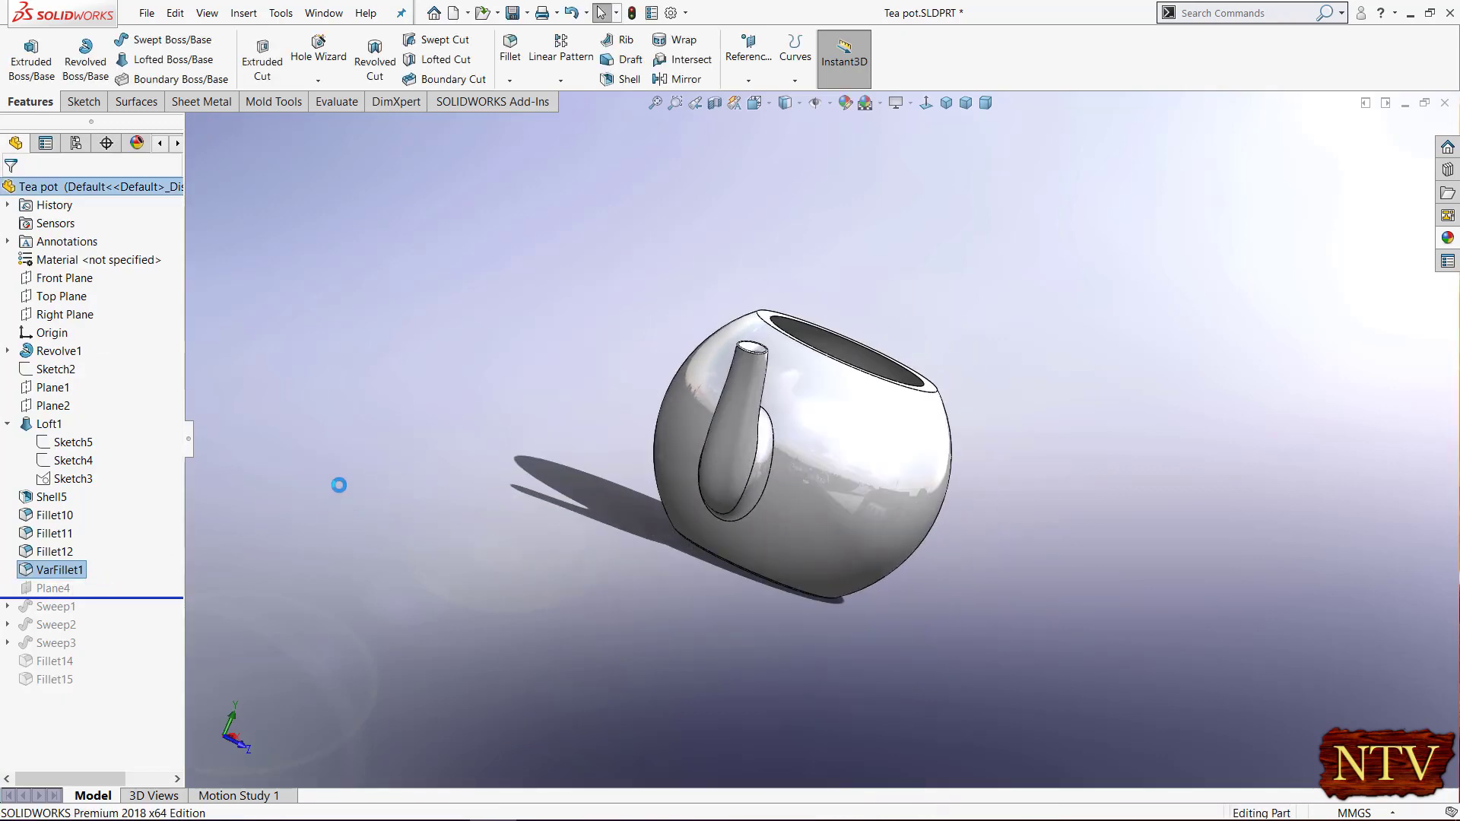
pyautogui.click(64, 590)
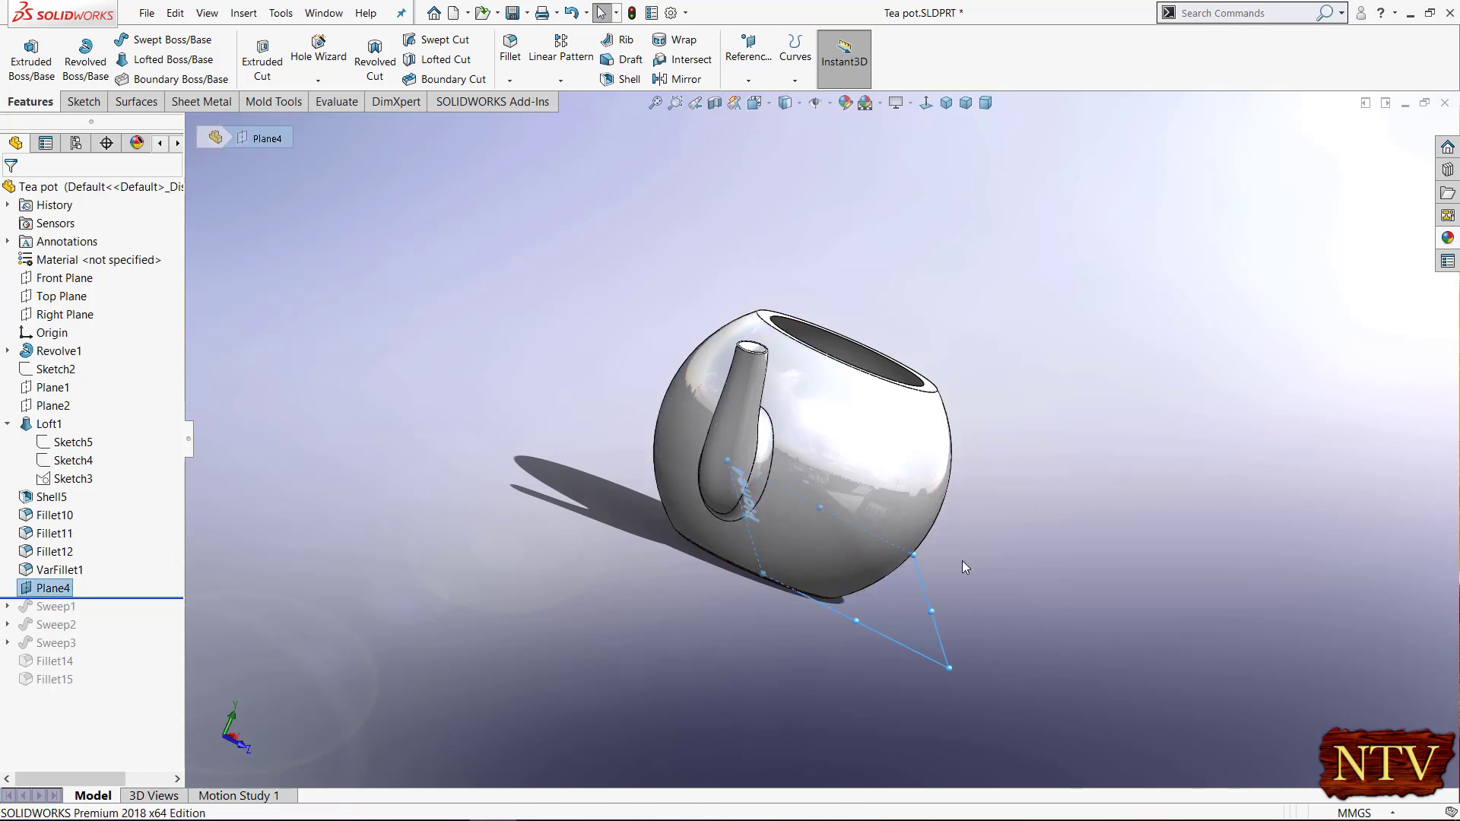
pyautogui.moveTo(993, 516); pyautogui.dragTo(909, 399, button='middle')
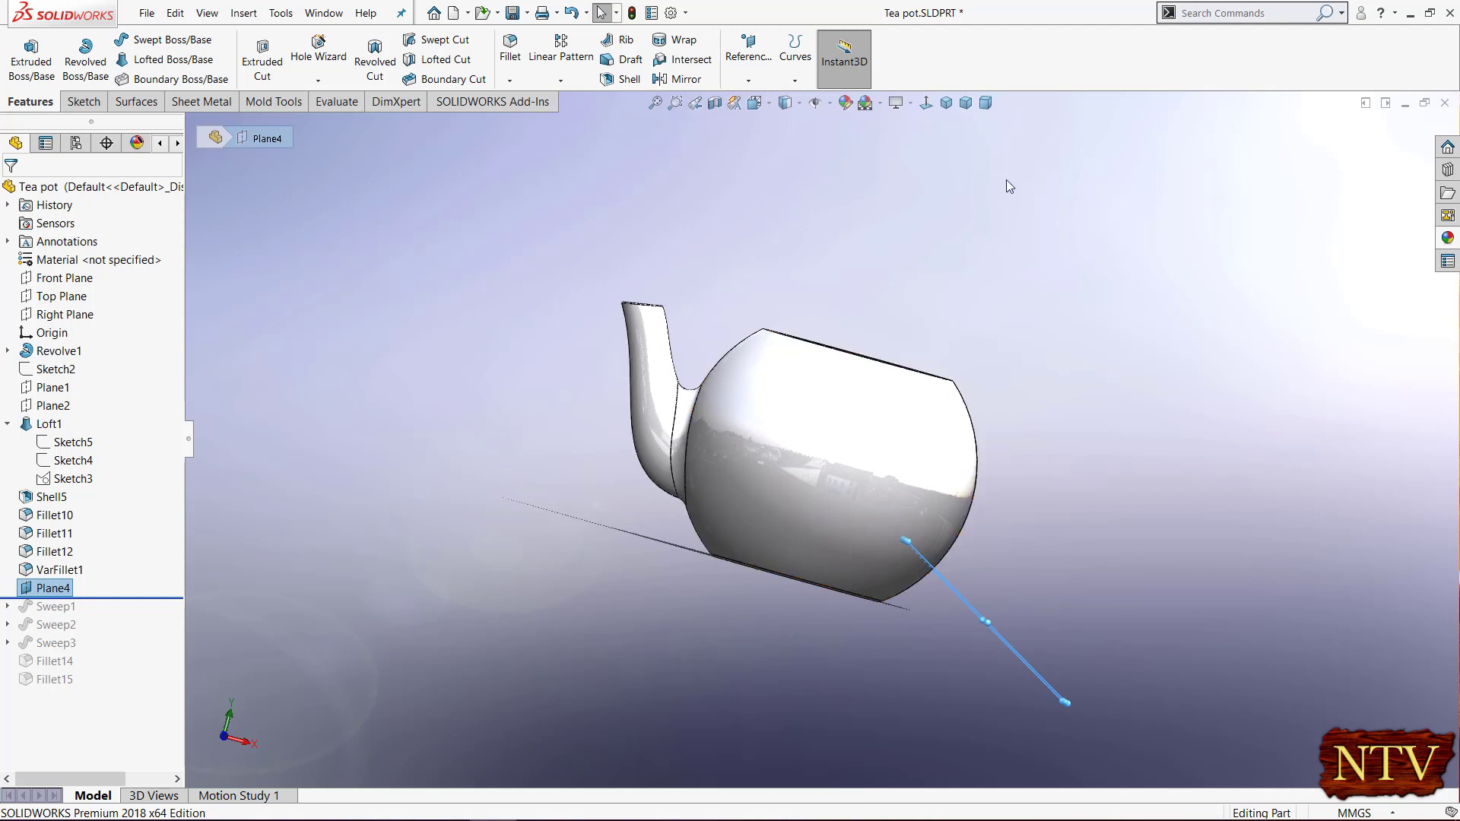
pyautogui.click(950, 107)
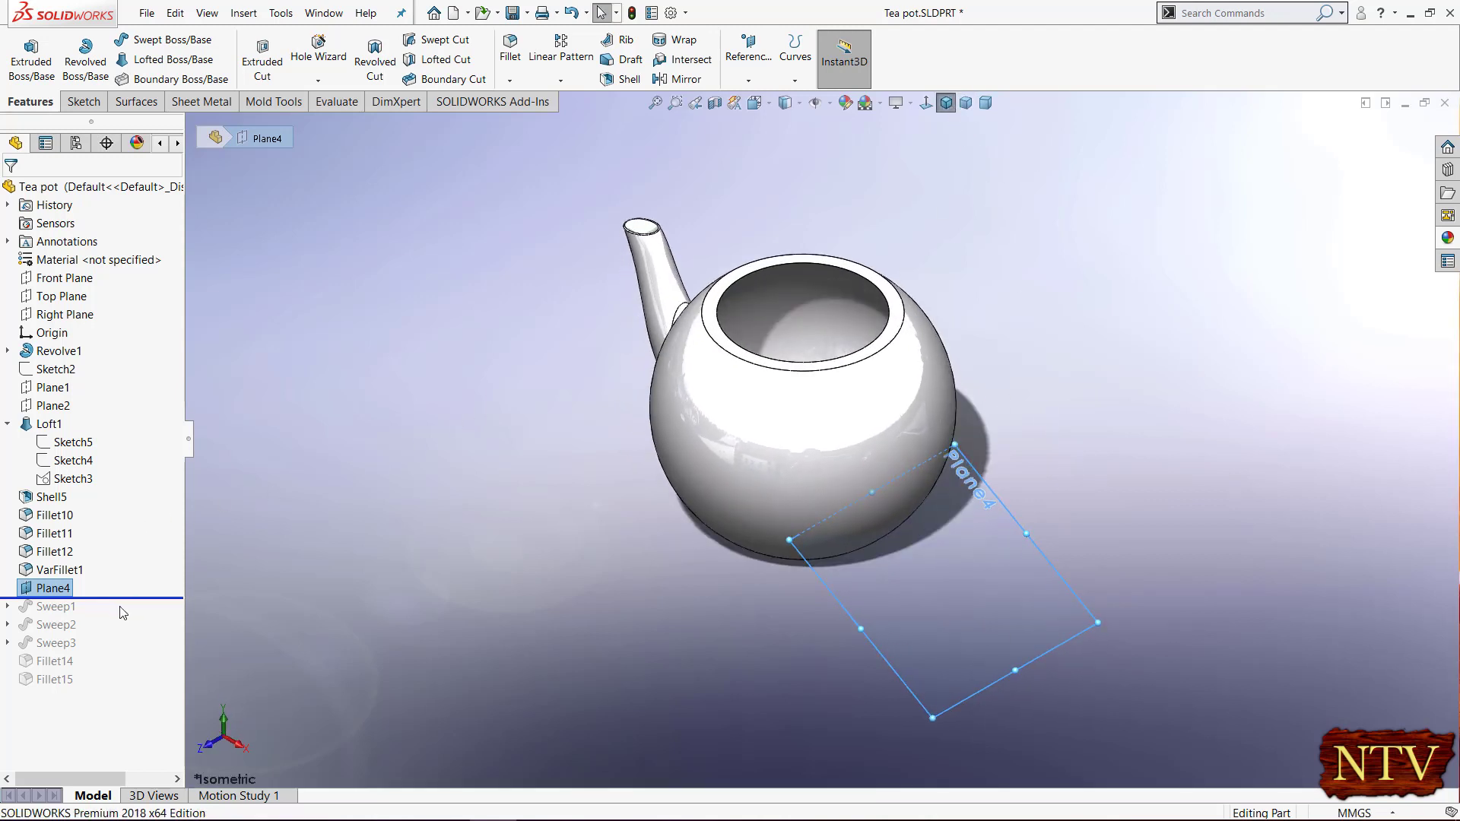
# - Roll the history forward past Sweep1 and inspect the swept handle stub in isometric and front views
pyautogui.moveTo(114, 598); pyautogui.dragTo(110, 616)
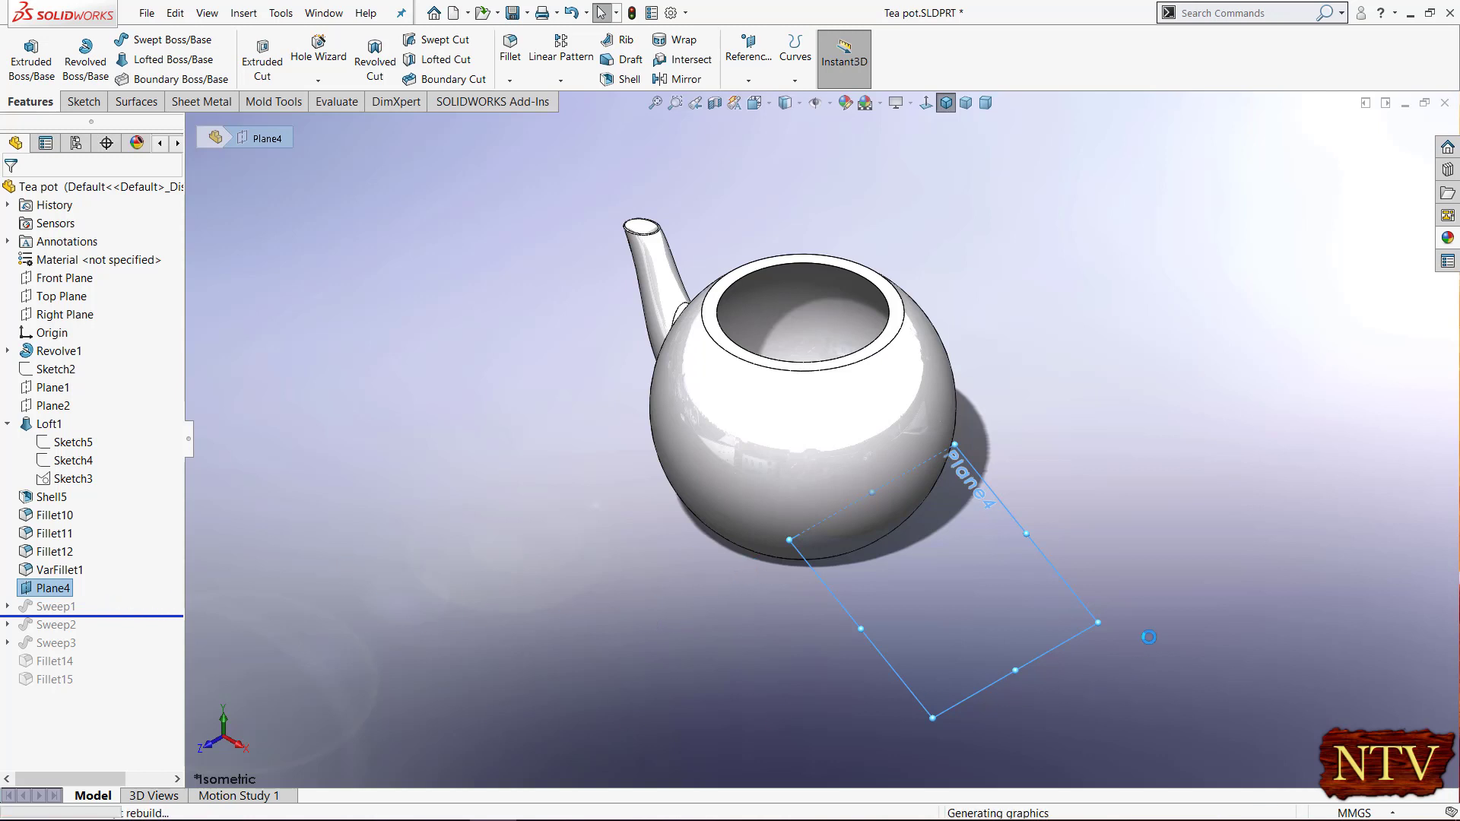
pyautogui.moveTo(1148, 637); pyautogui.dragTo(924, 459, button='middle')
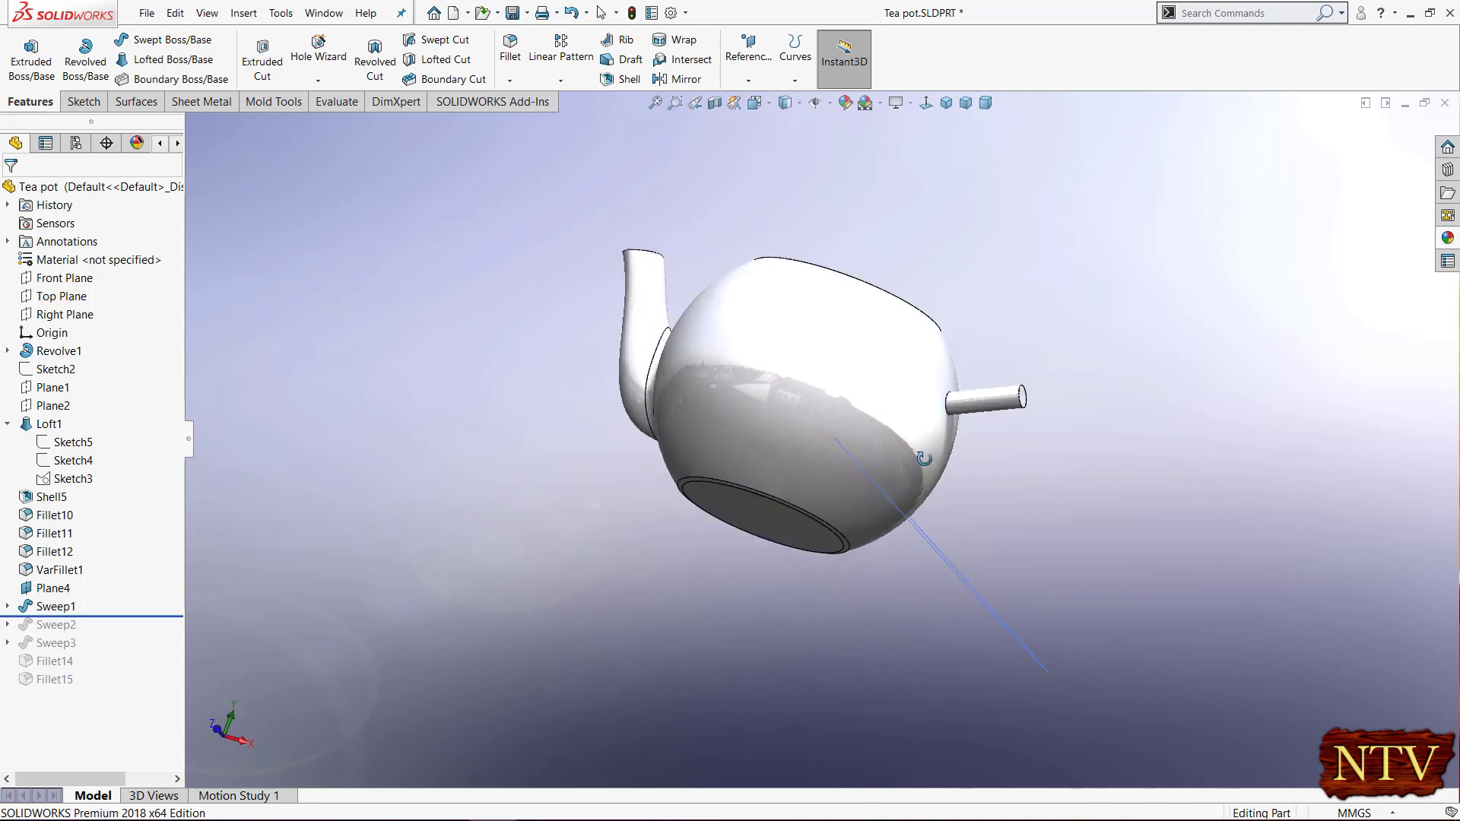
pyautogui.click(946, 103)
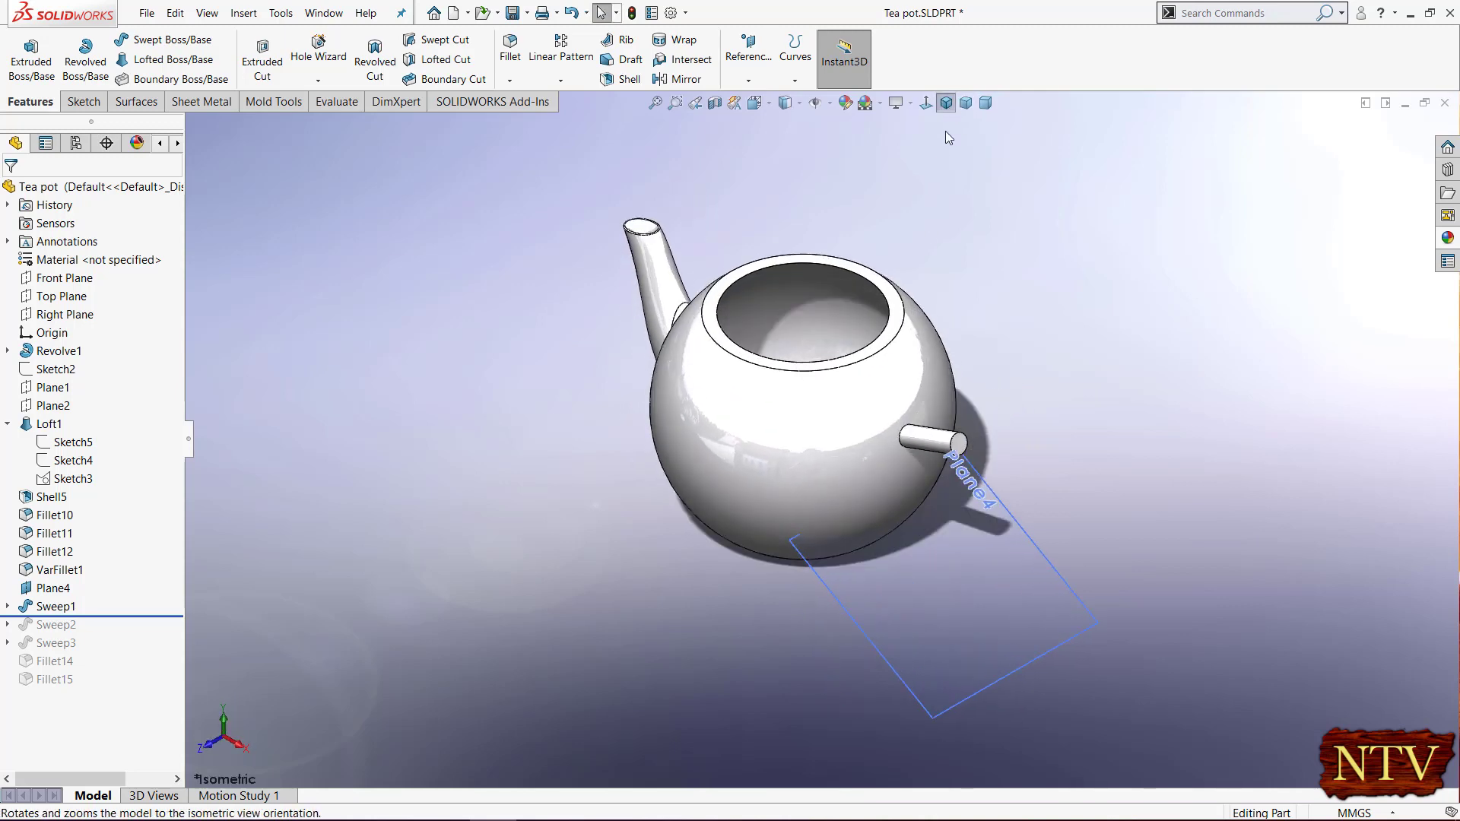
pyautogui.hotkey('ctrl', 'space')
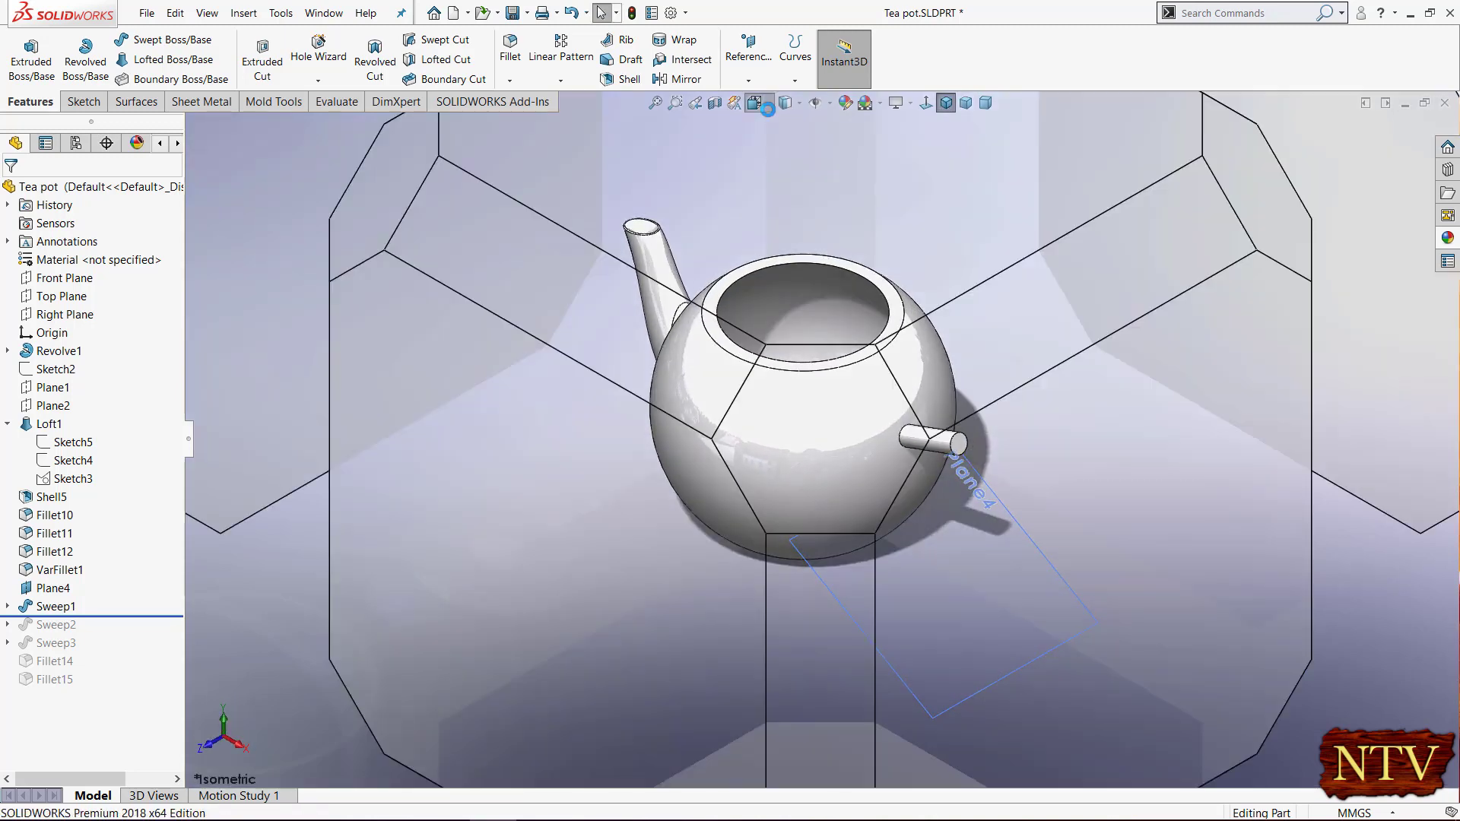
pyautogui.click(553, 572)
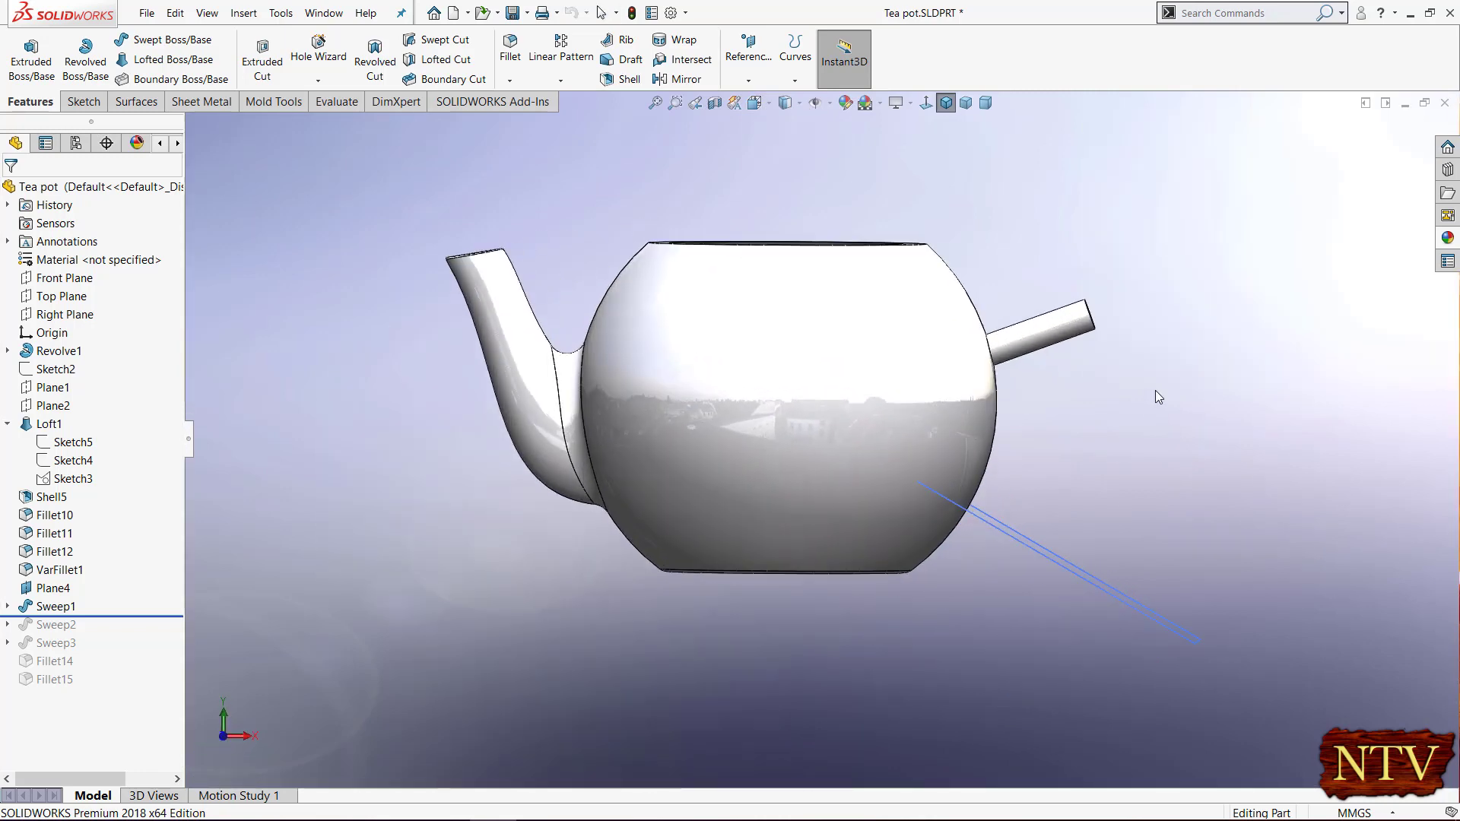
pyautogui.click(59, 613)
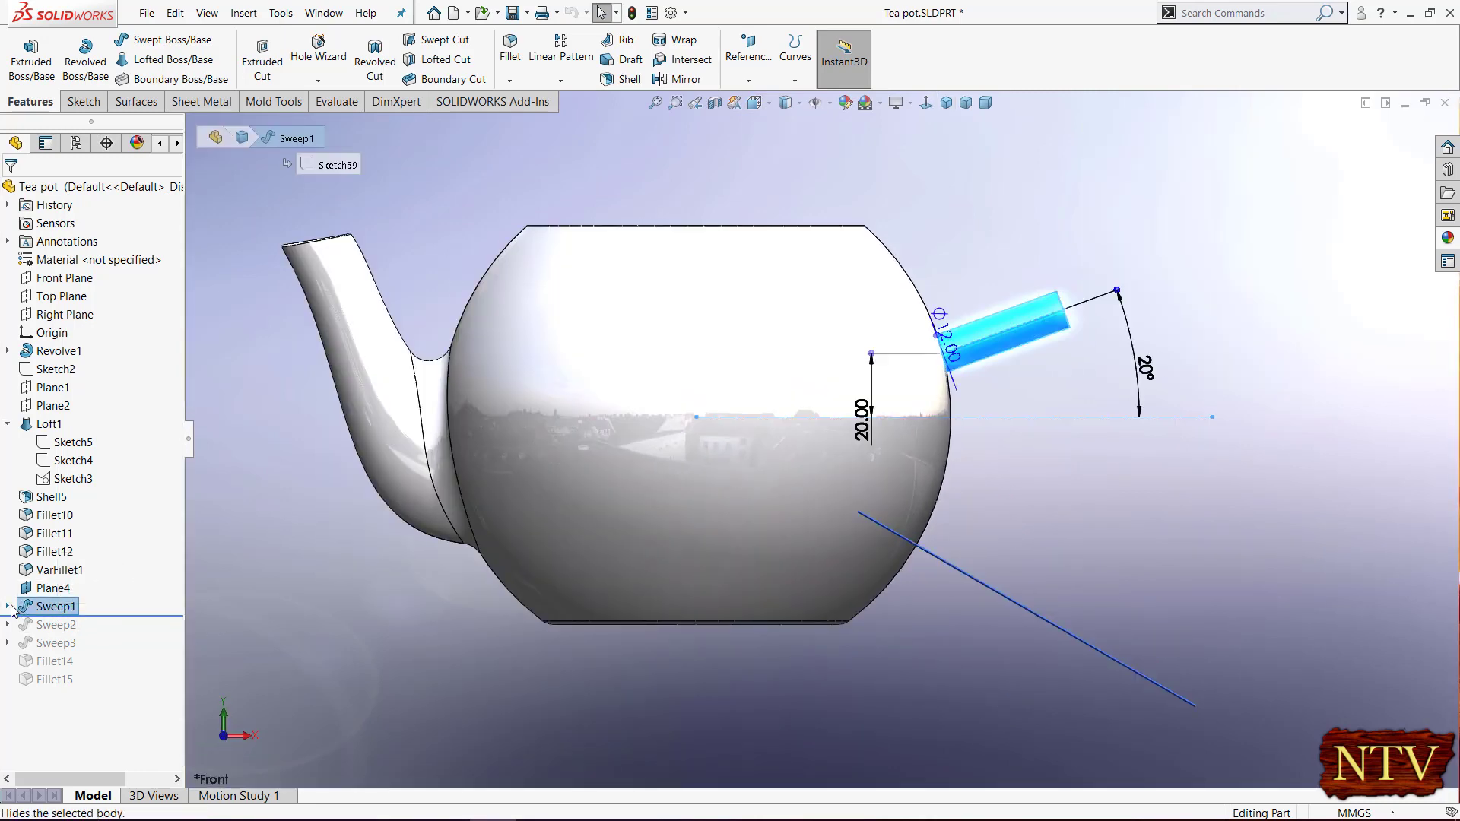
# - Open Sweep1's path sketch for editing and view it straight on from the front
pyautogui.click(8, 607)
pyautogui.click(80, 626)
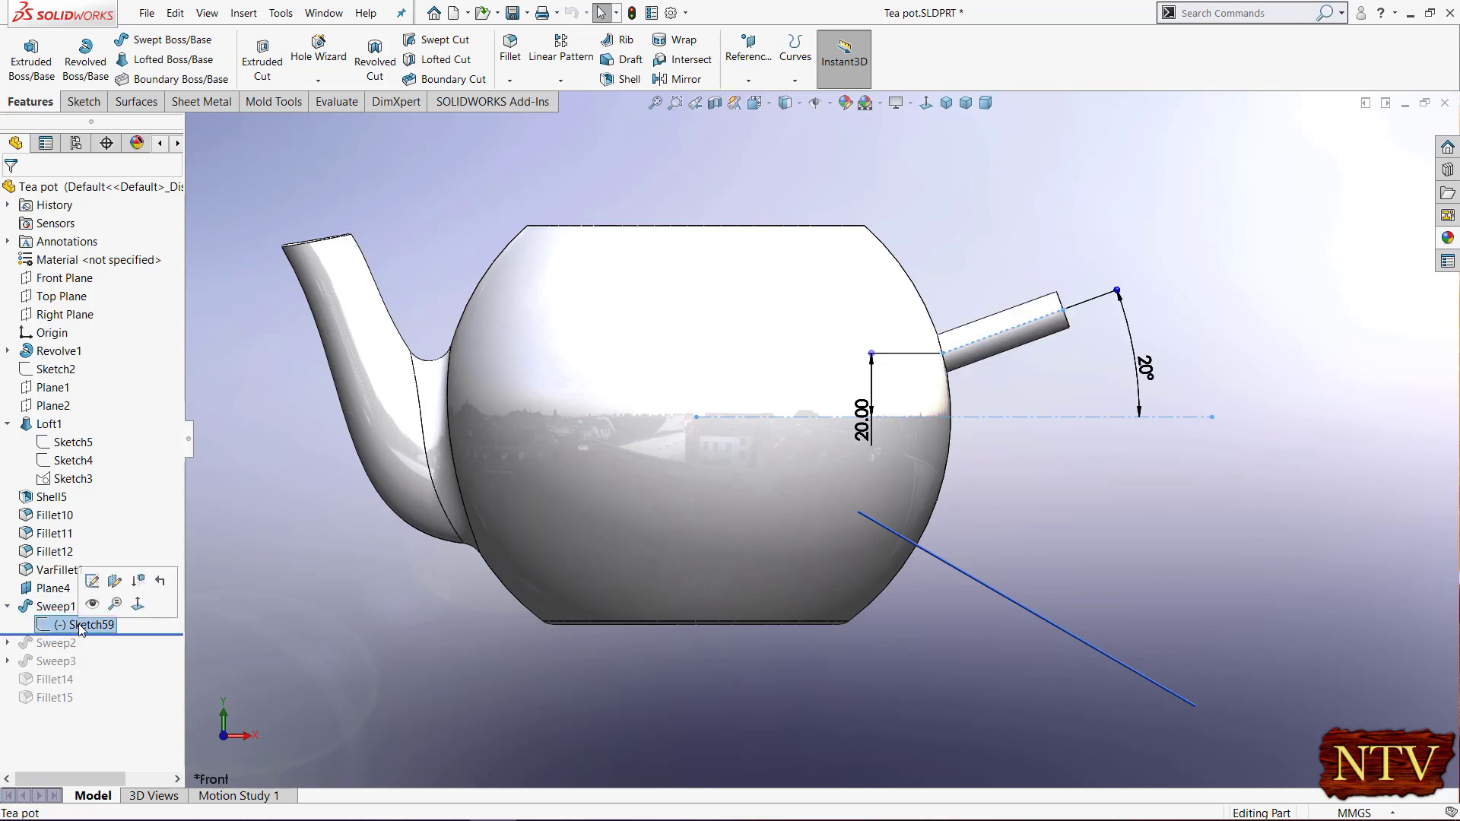
pyautogui.click(96, 582)
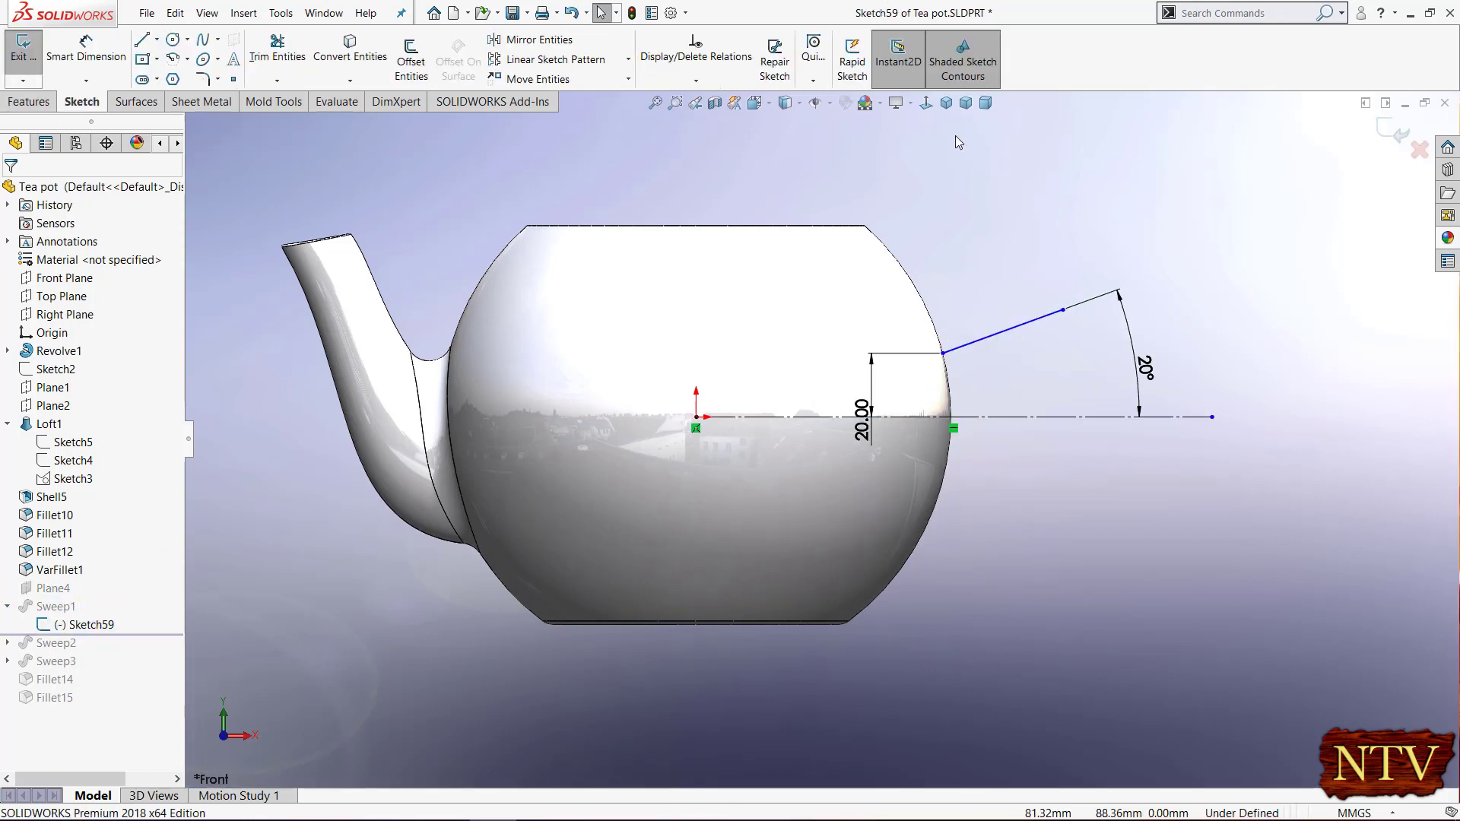
pyautogui.click(924, 105)
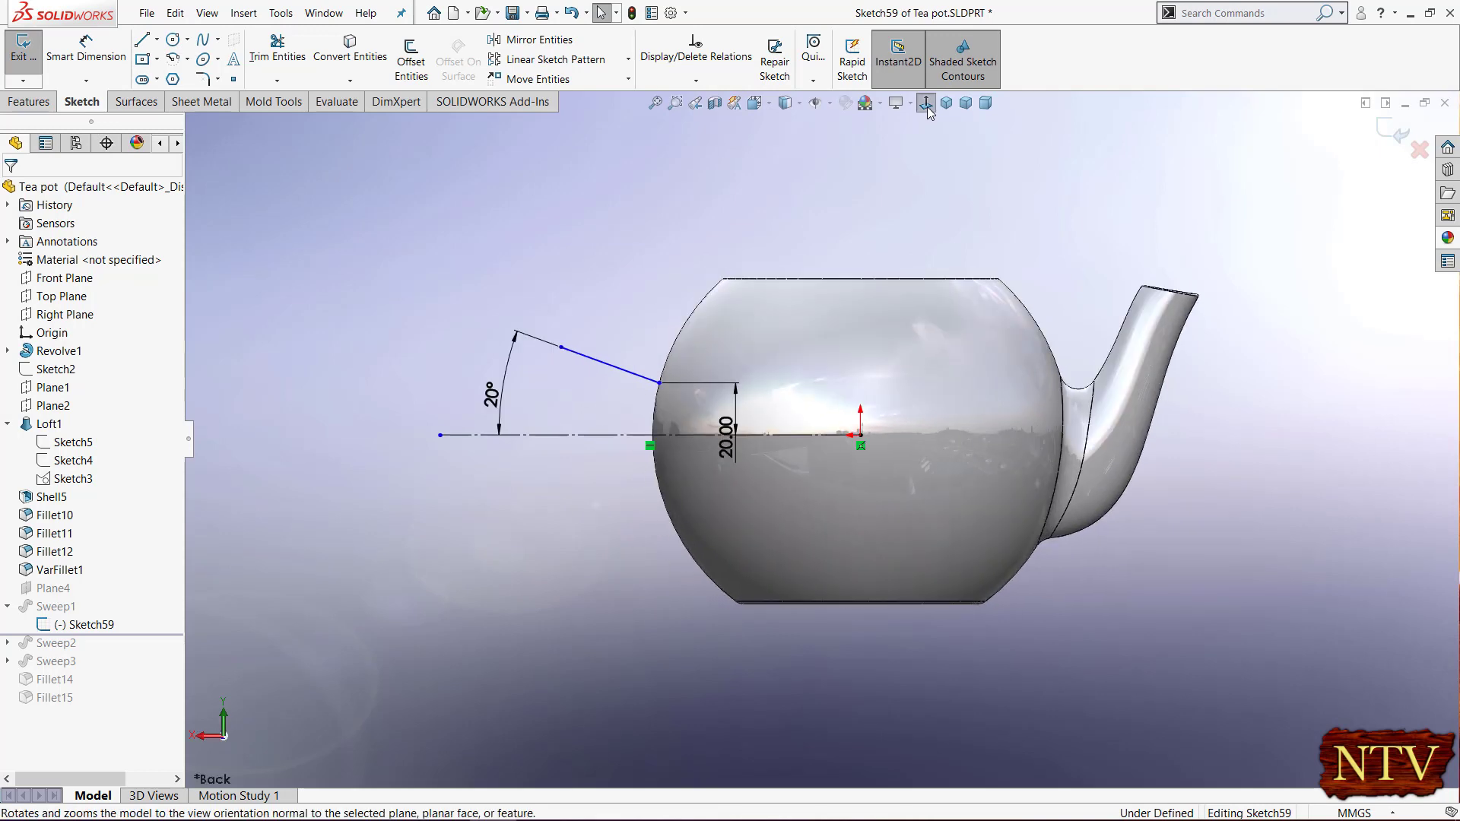
pyautogui.scroll(-3, 1098, 381)
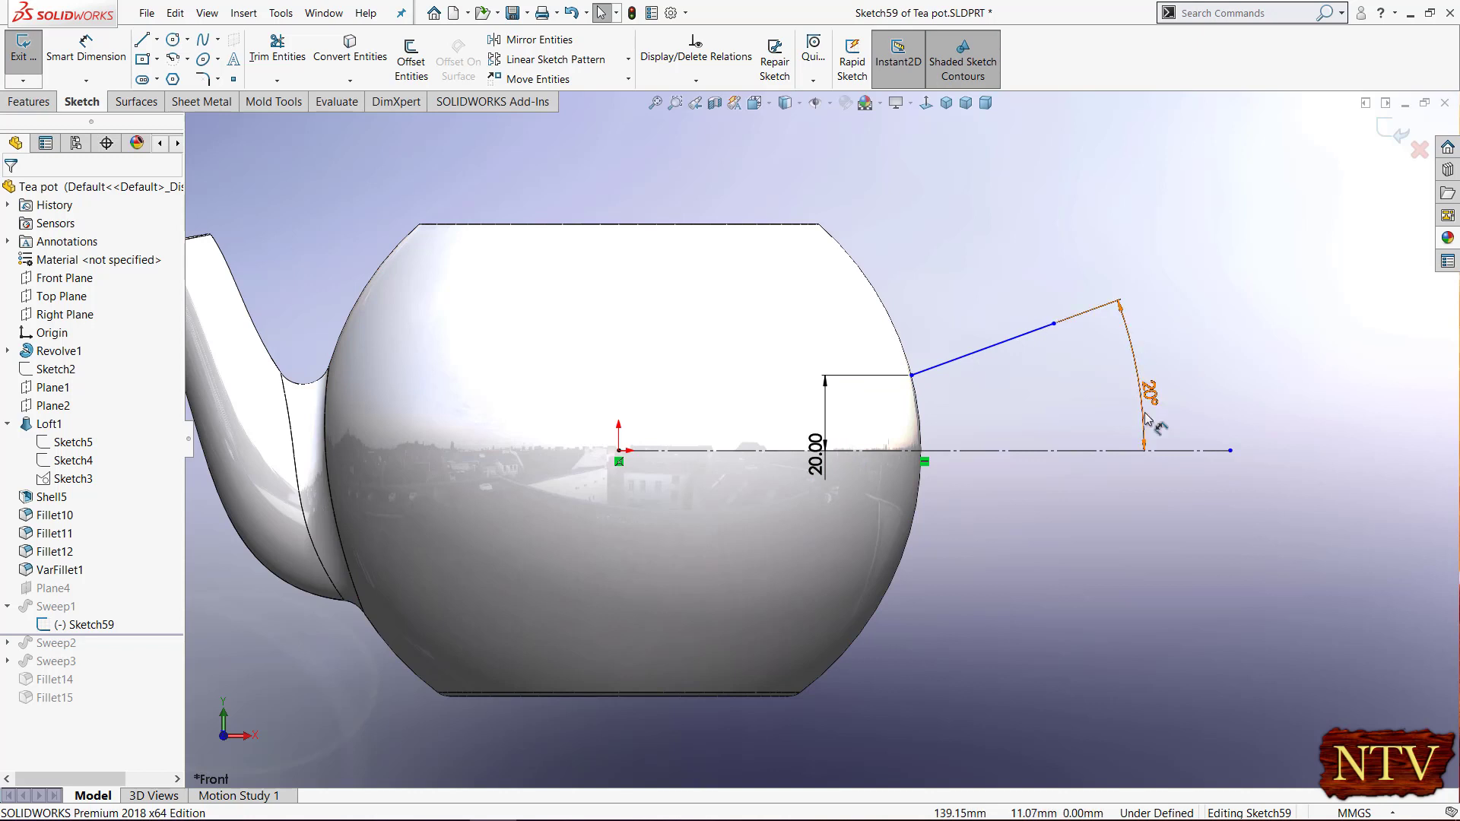
# - Display the model with hidden lines removed and convert the body's curved edge beside the handle path into a construction arc
pyautogui.click(787, 104)
pyautogui.click(788, 161)
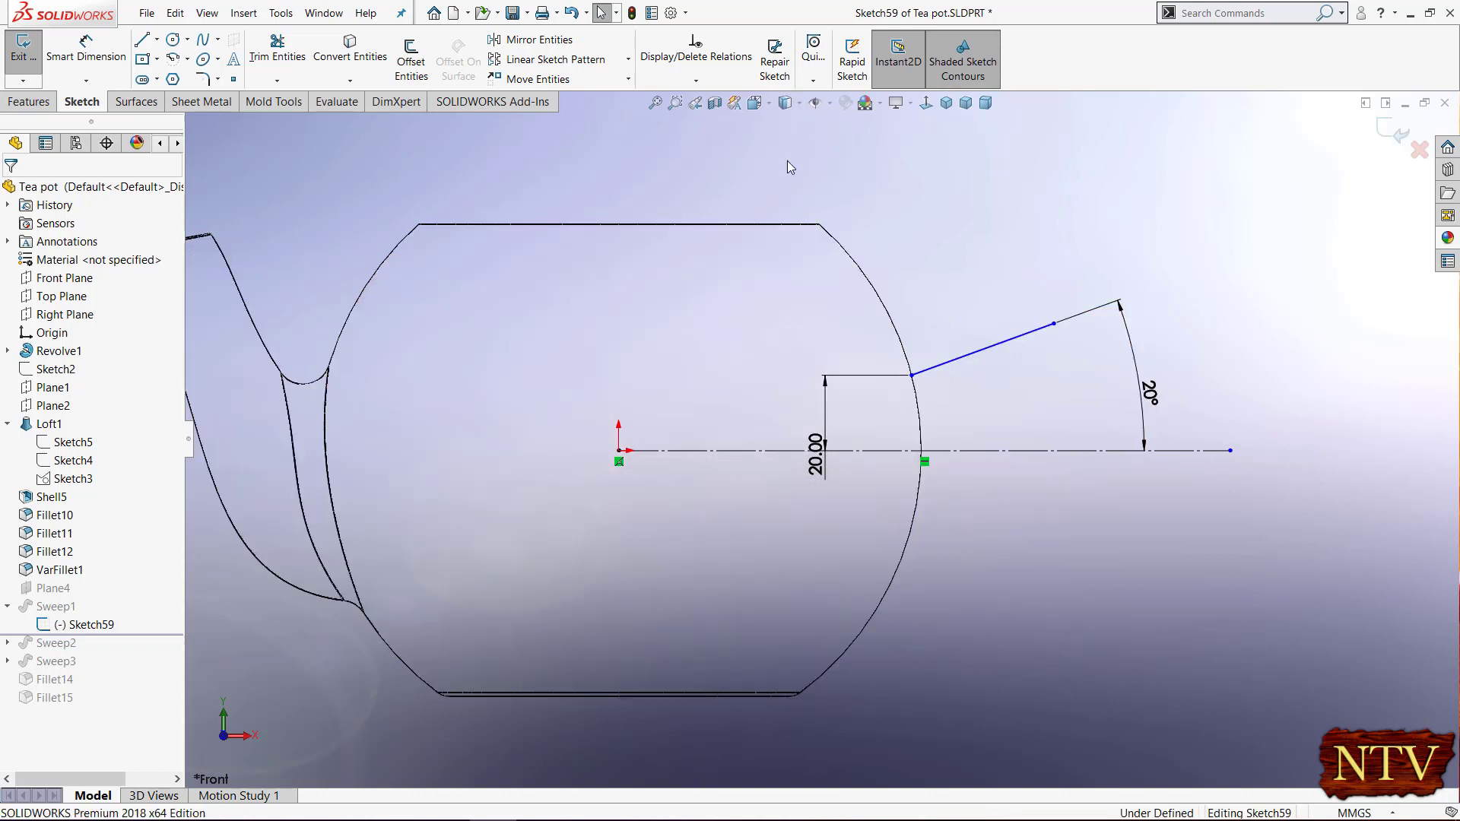
pyautogui.click(880, 299)
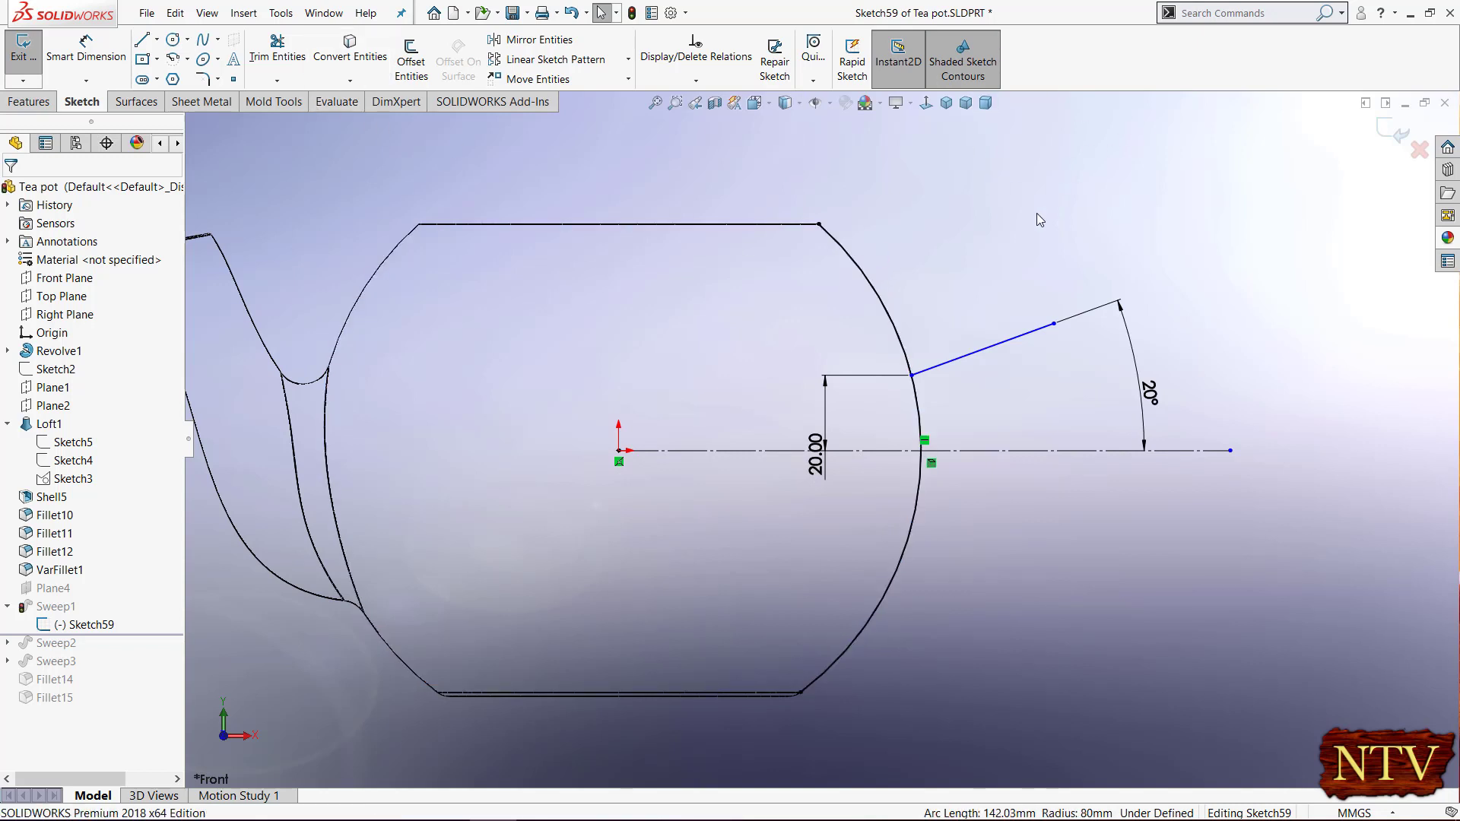
pyautogui.click(893, 303)
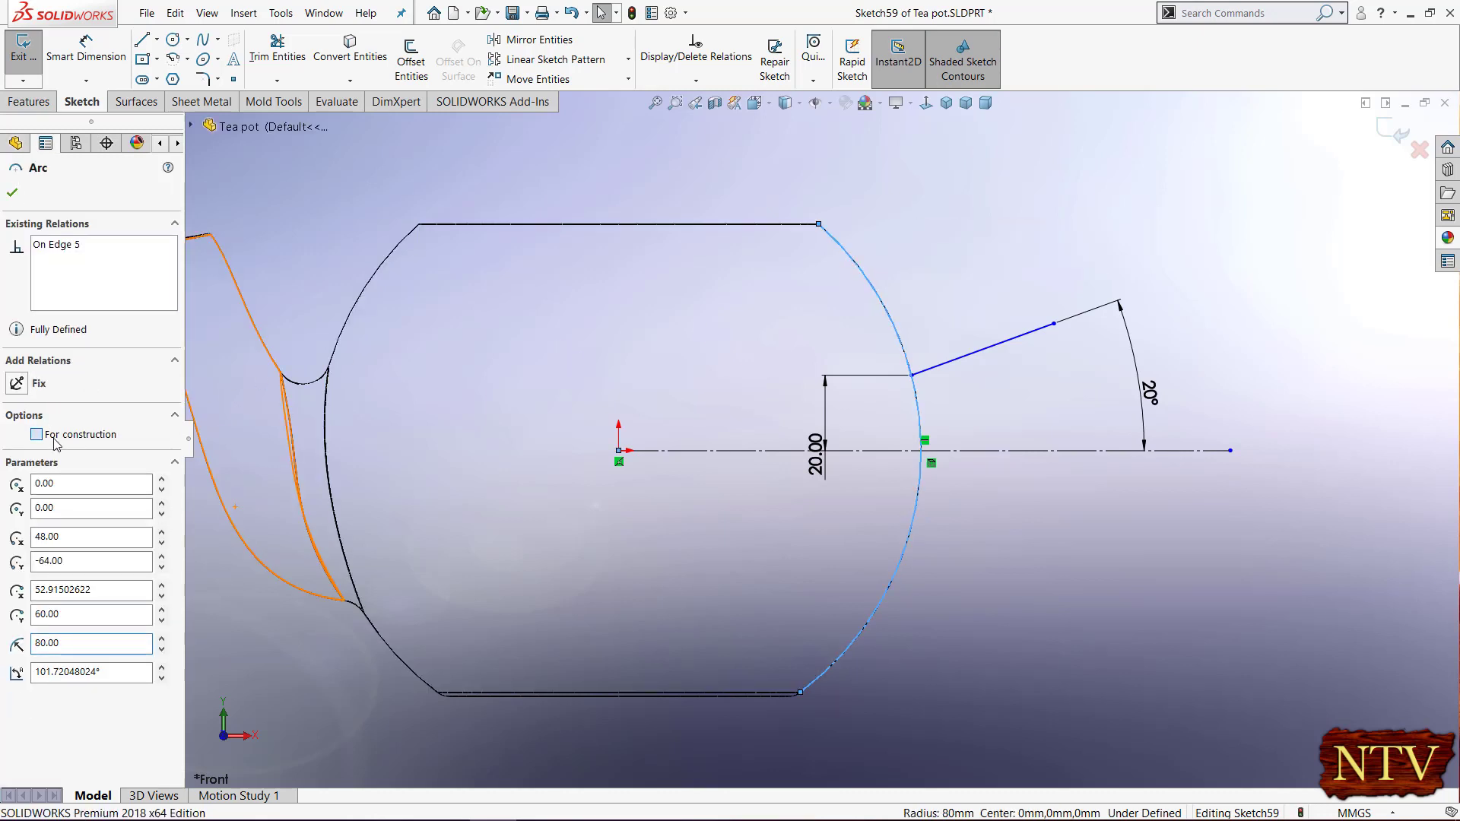
pyautogui.click(12, 195)
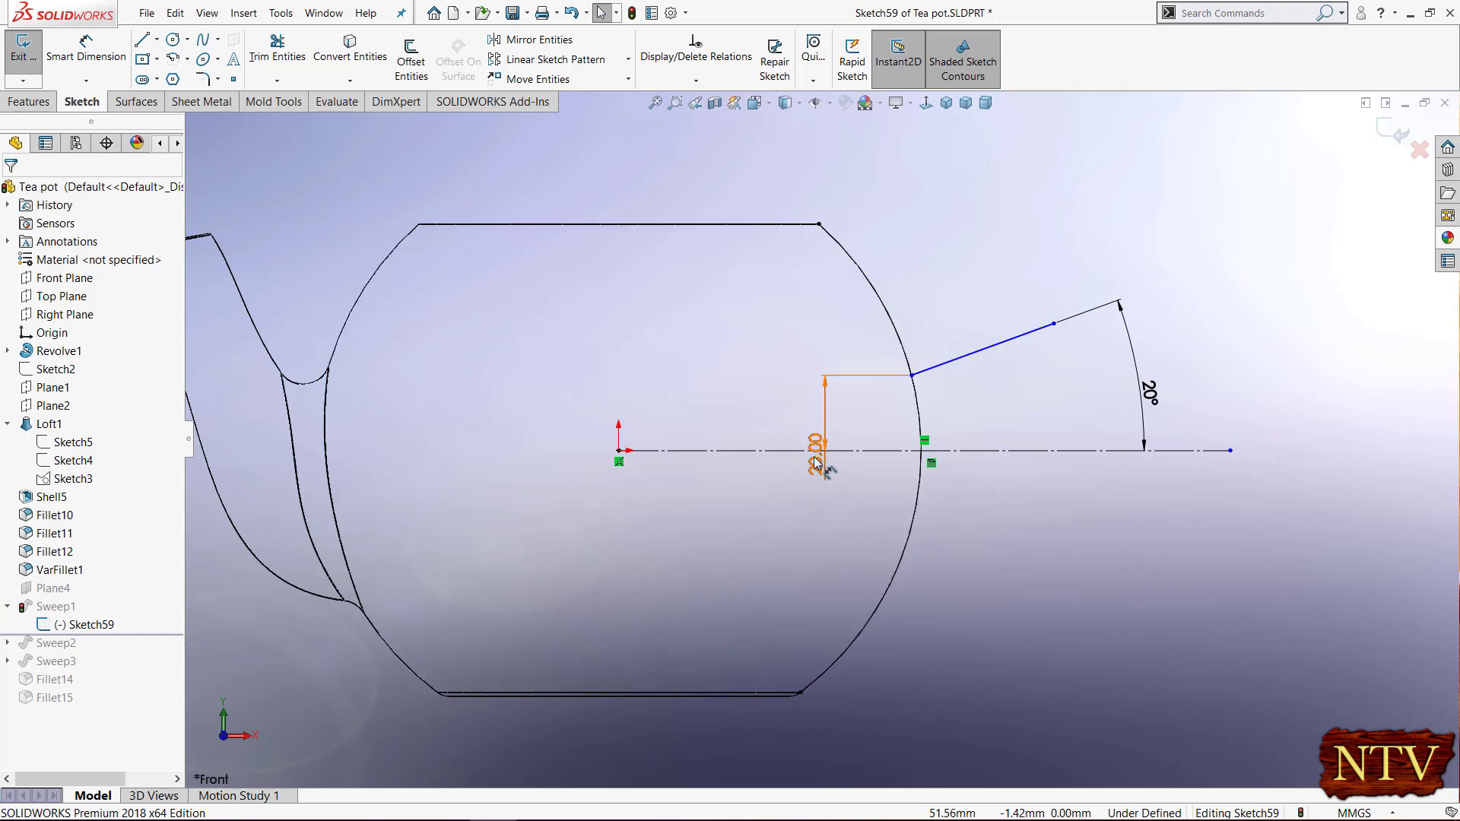
# - Reposition the 20 mm height dimension closer to the start of the handle path
pyautogui.moveTo(818, 460); pyautogui.dragTo(871, 426)
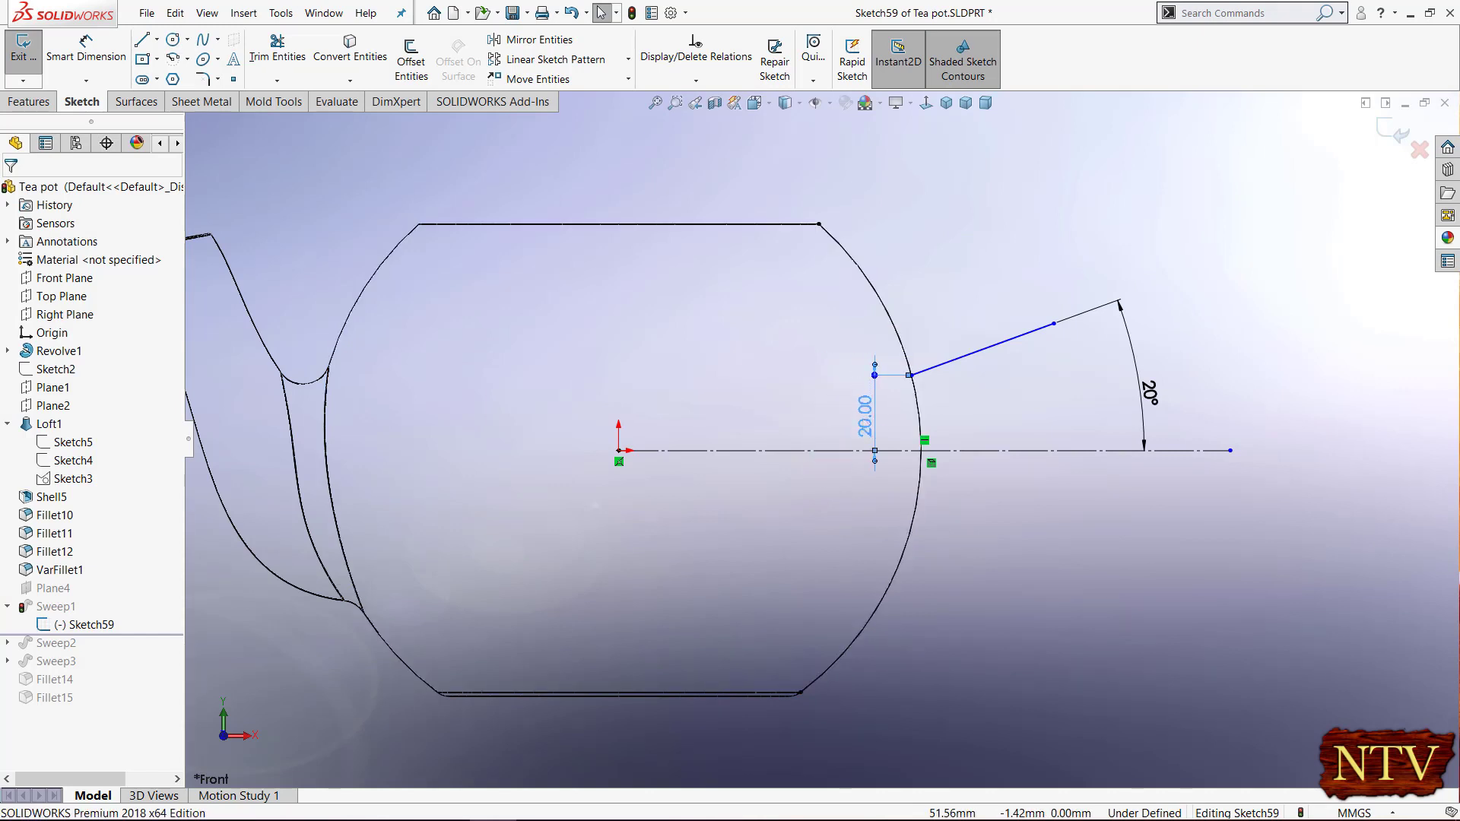
pyautogui.click(1016, 499)
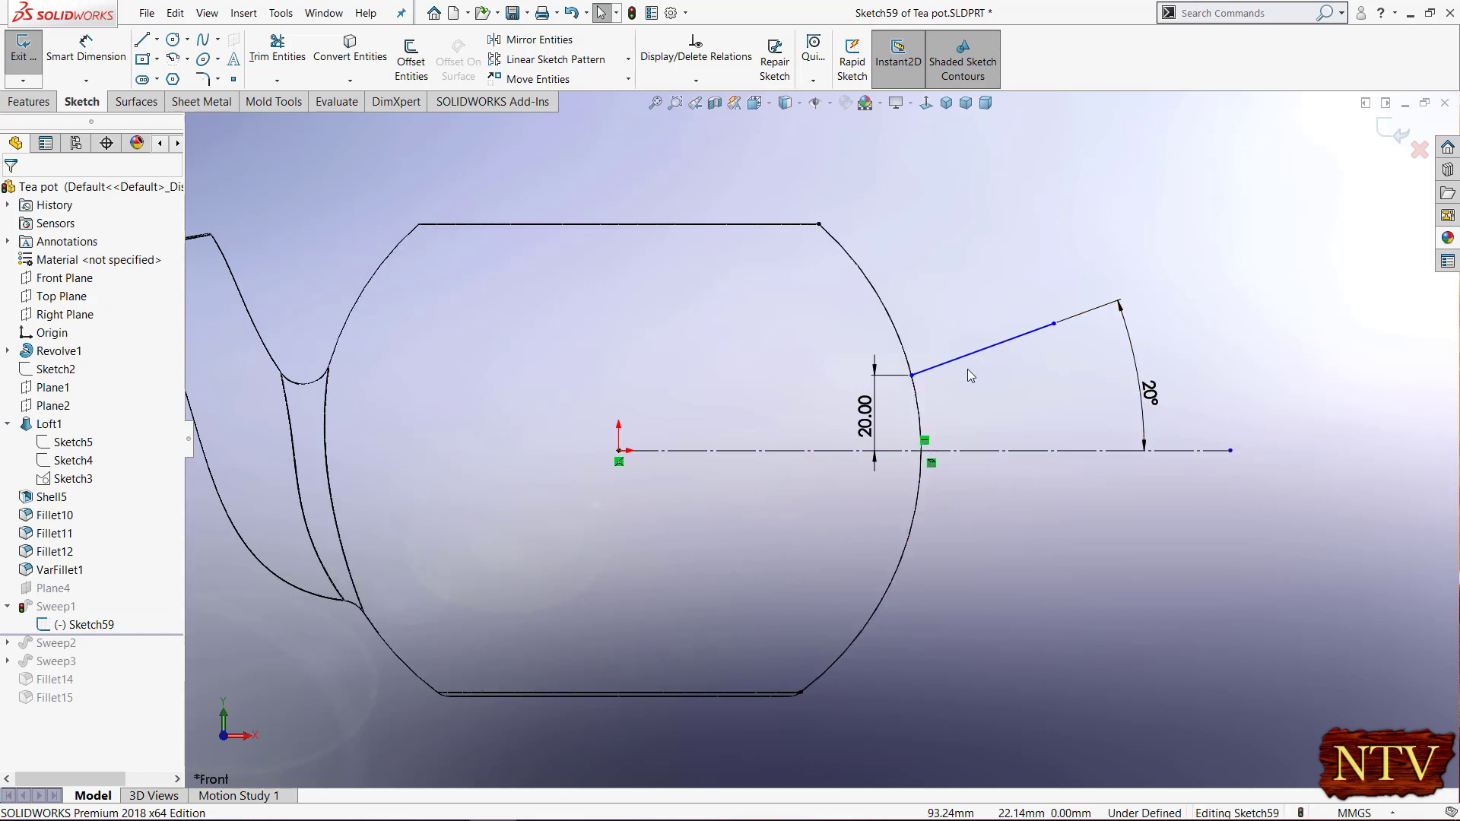
pyautogui.press('f')
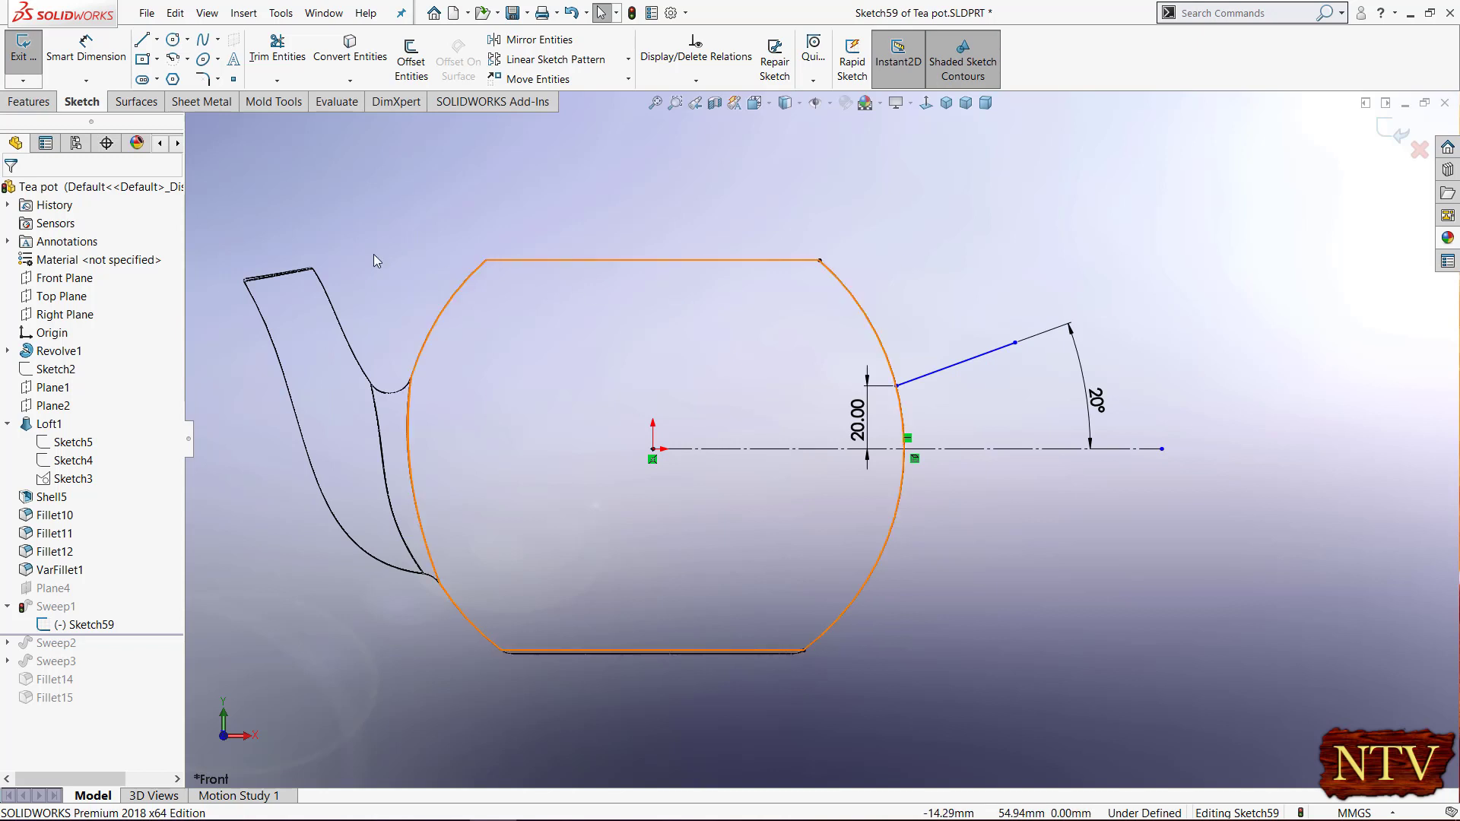
# - Dimension the length of the angled handle path line, place the dimension clear above it, and close the sketch
pyautogui.click(86, 47)
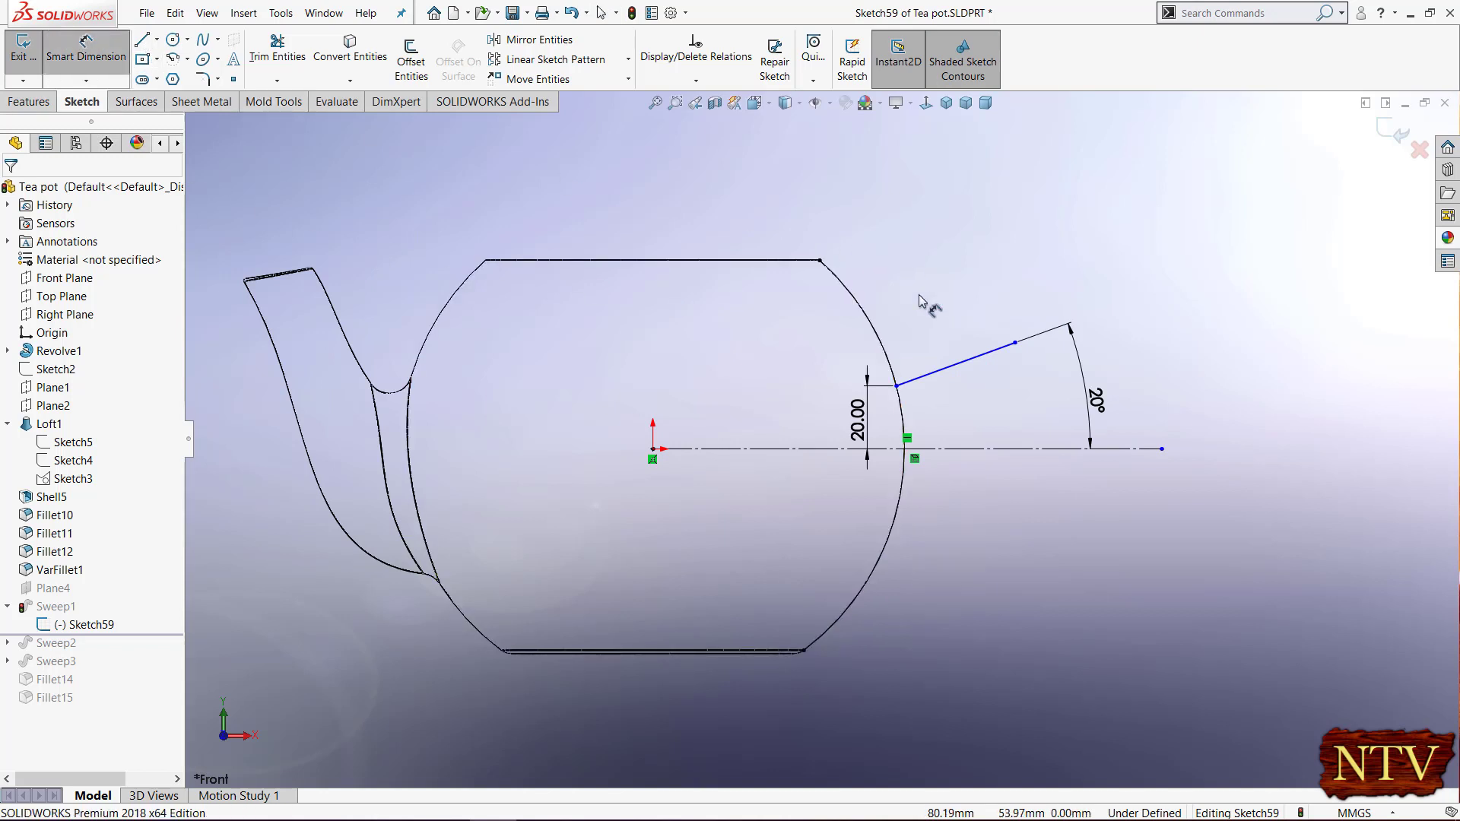
pyautogui.click(958, 366)
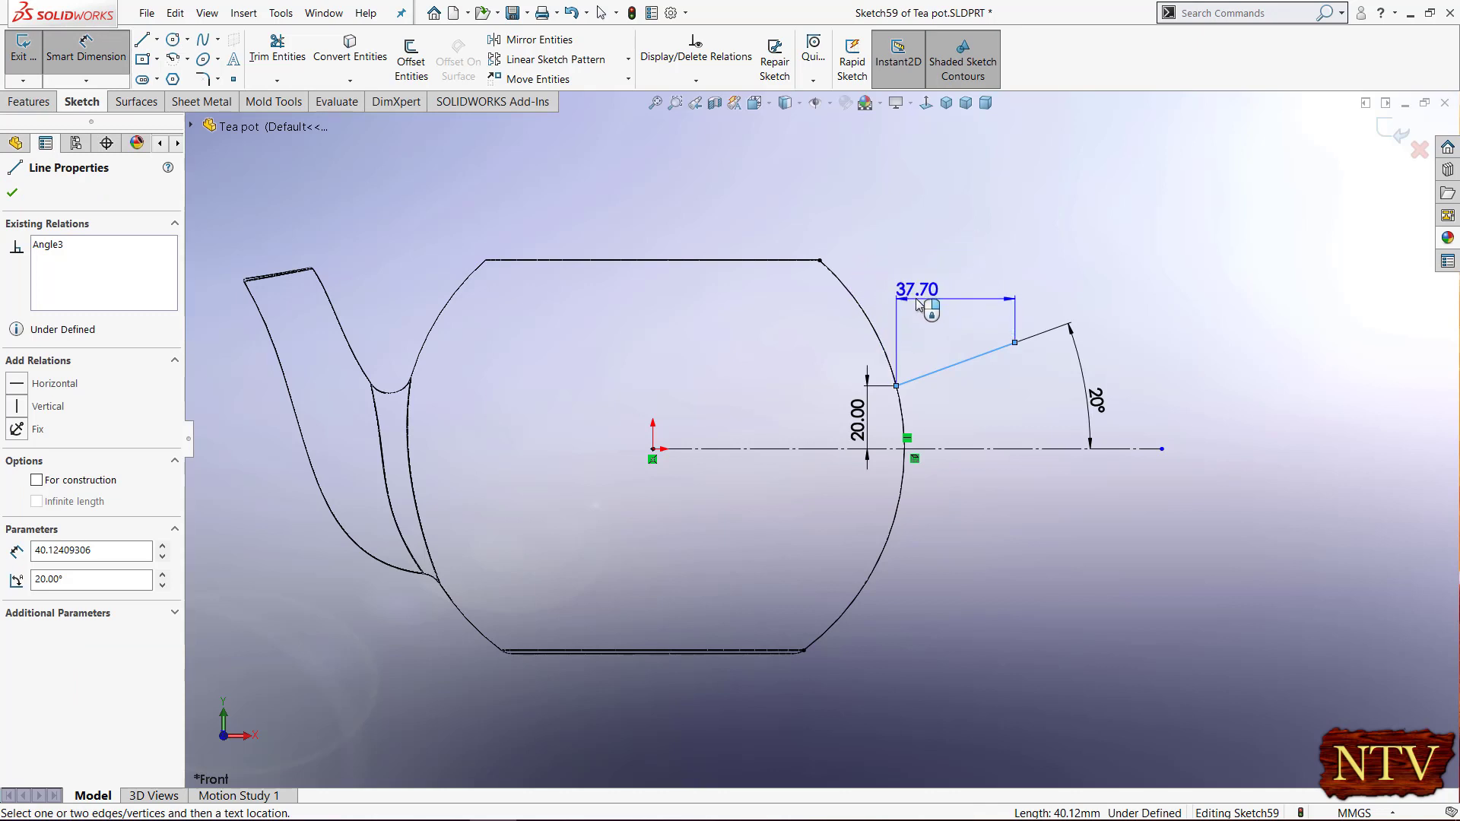
pyautogui.click(915, 351)
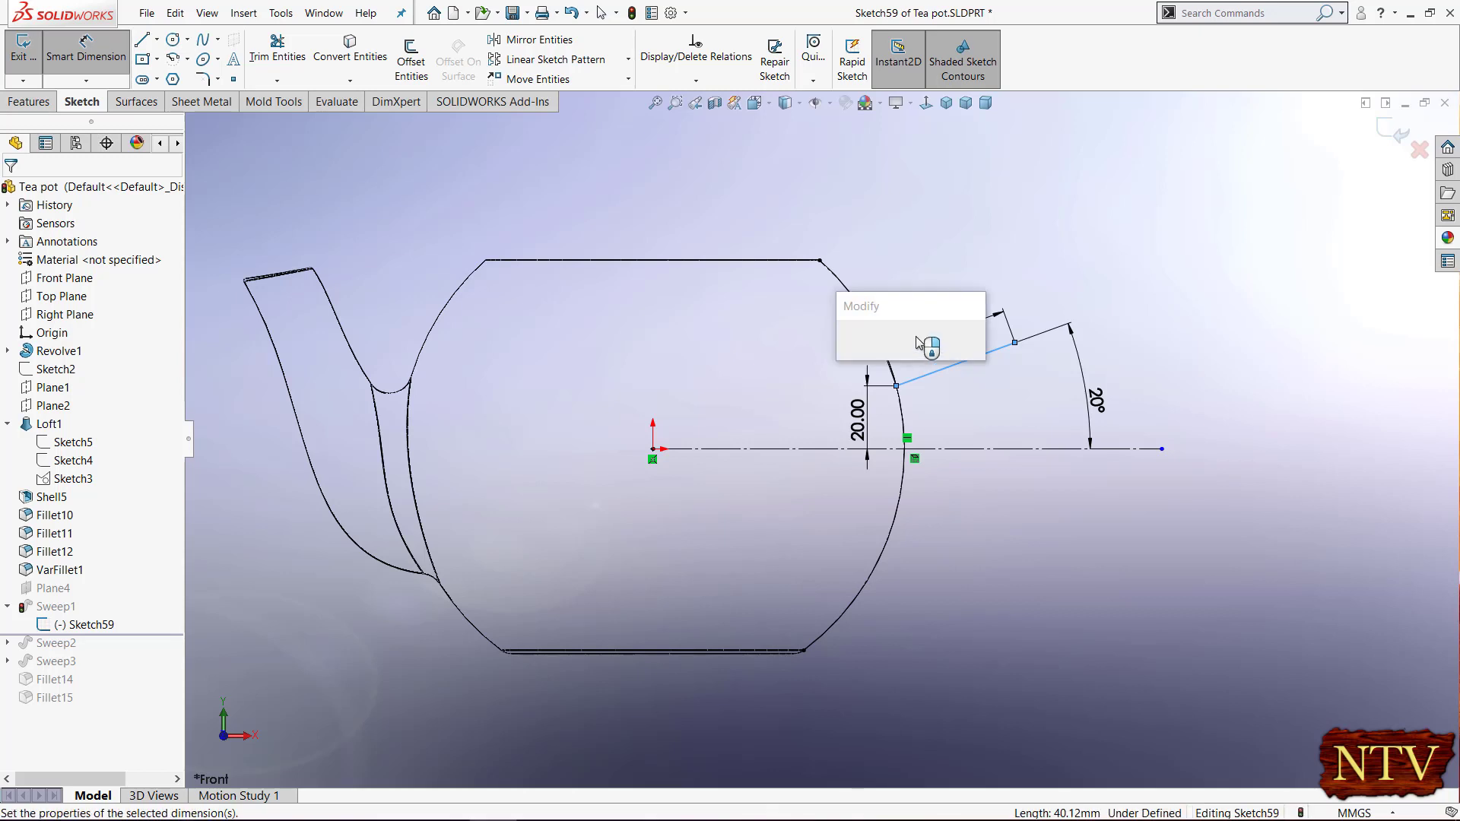
pyautogui.click(846, 349)
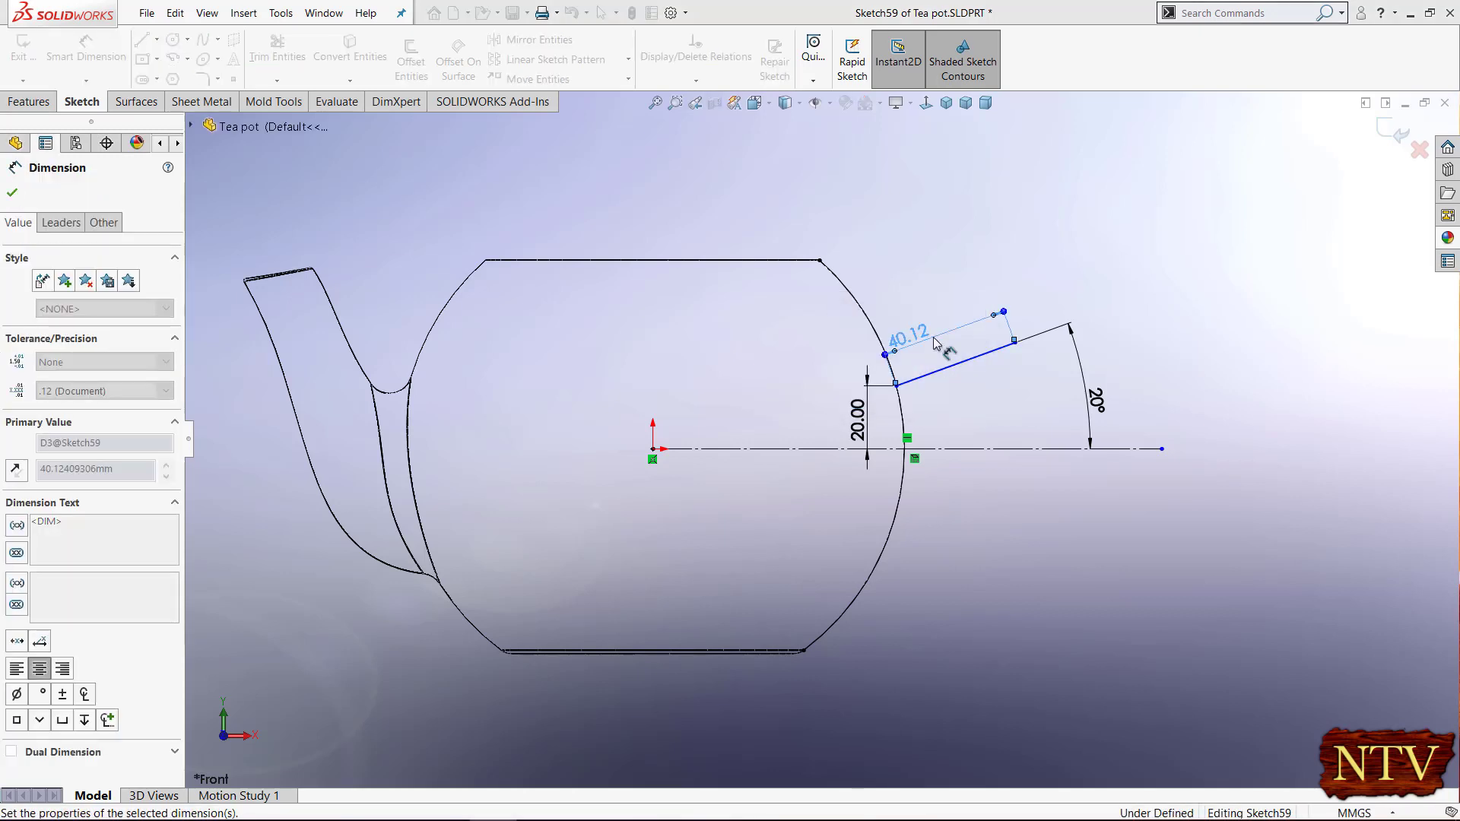
pyautogui.moveTo(960, 337); pyautogui.dragTo(947, 312)
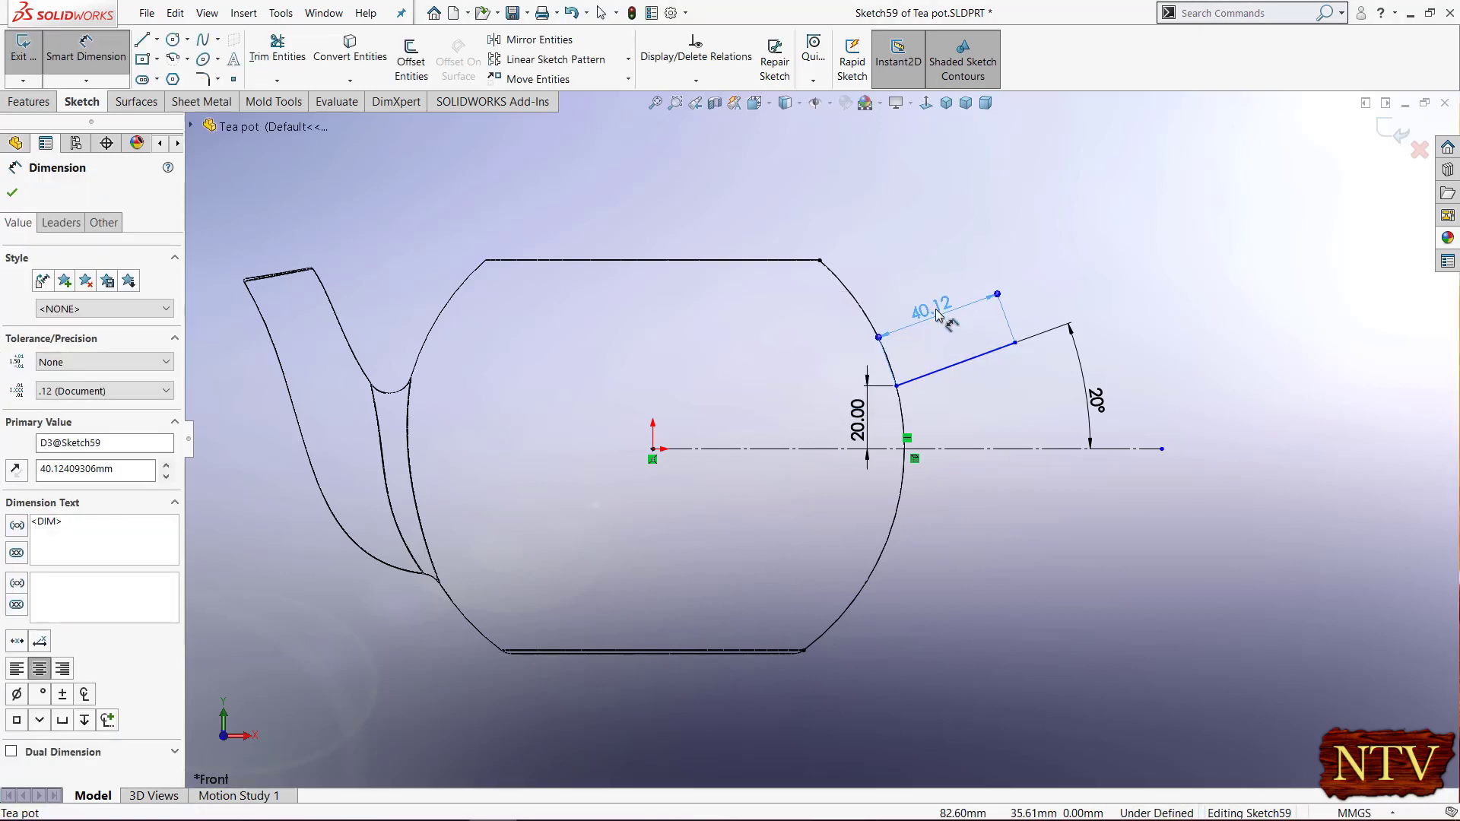
pyautogui.click(1394, 131)
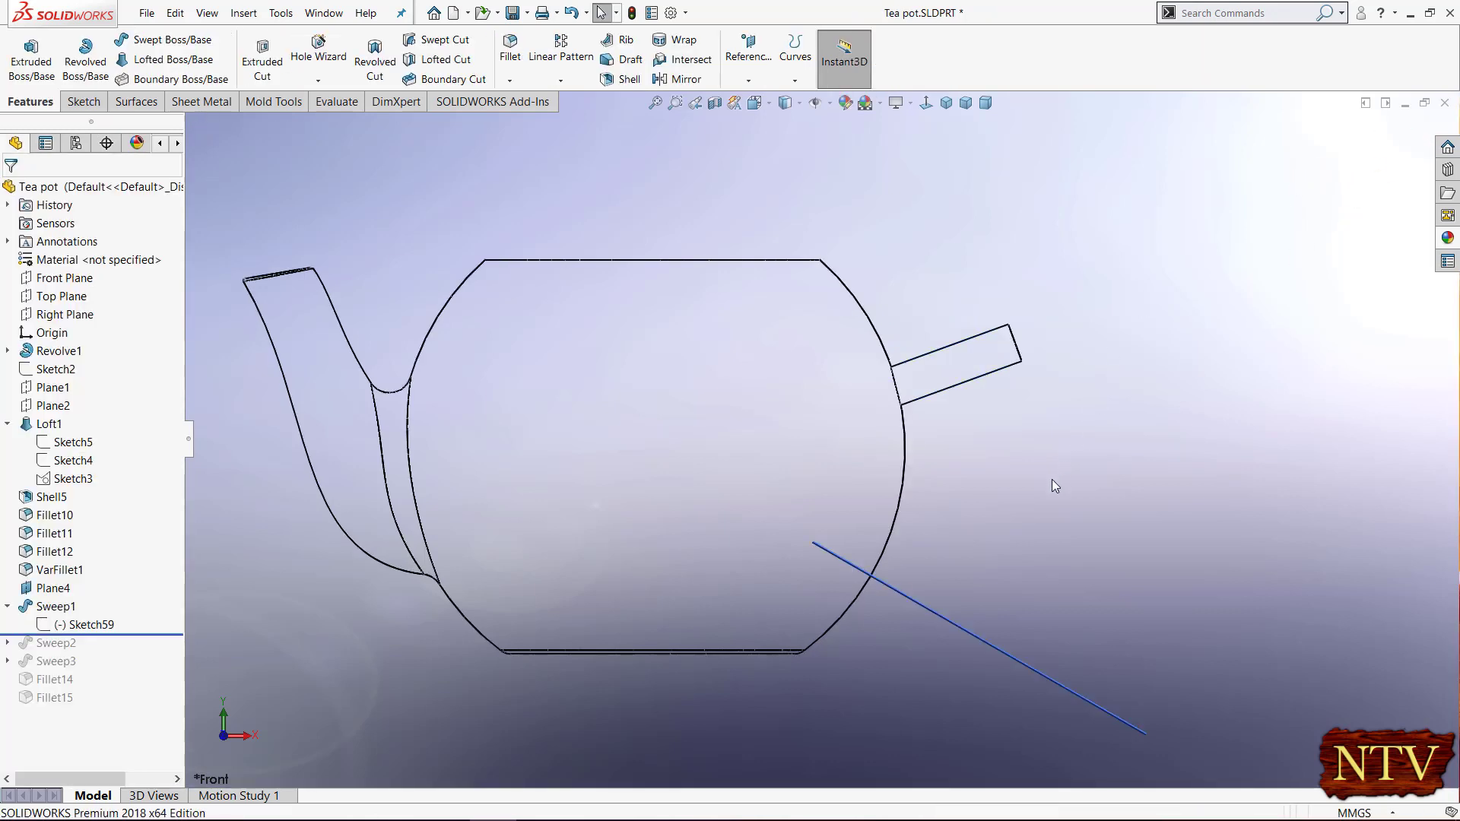
# - Roll the history forward past Sweep2 and show the dimensions of its path sketch, Sketch60
pyautogui.click(8, 608)
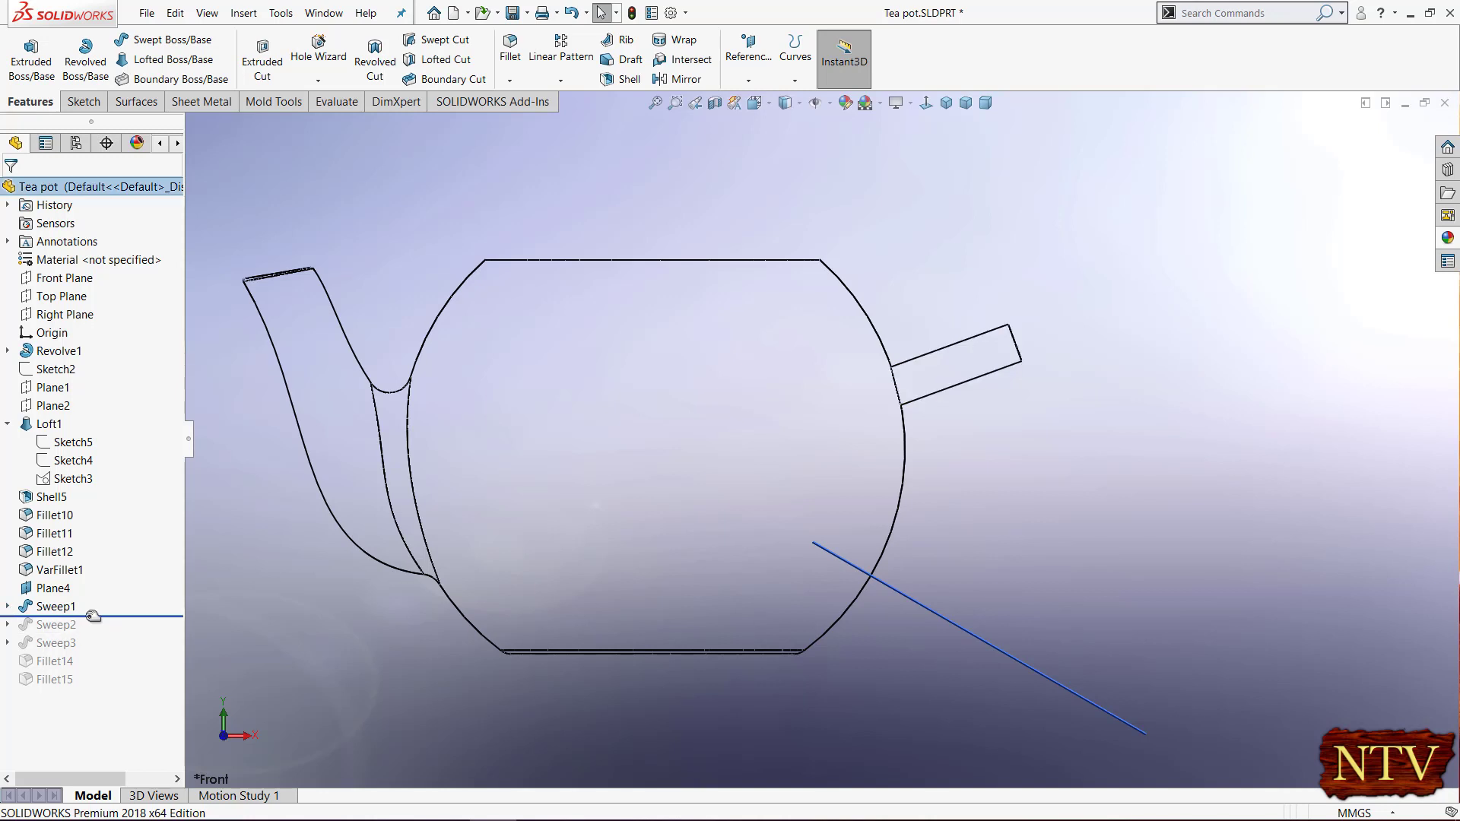
pyautogui.moveTo(92, 617); pyautogui.dragTo(80, 634)
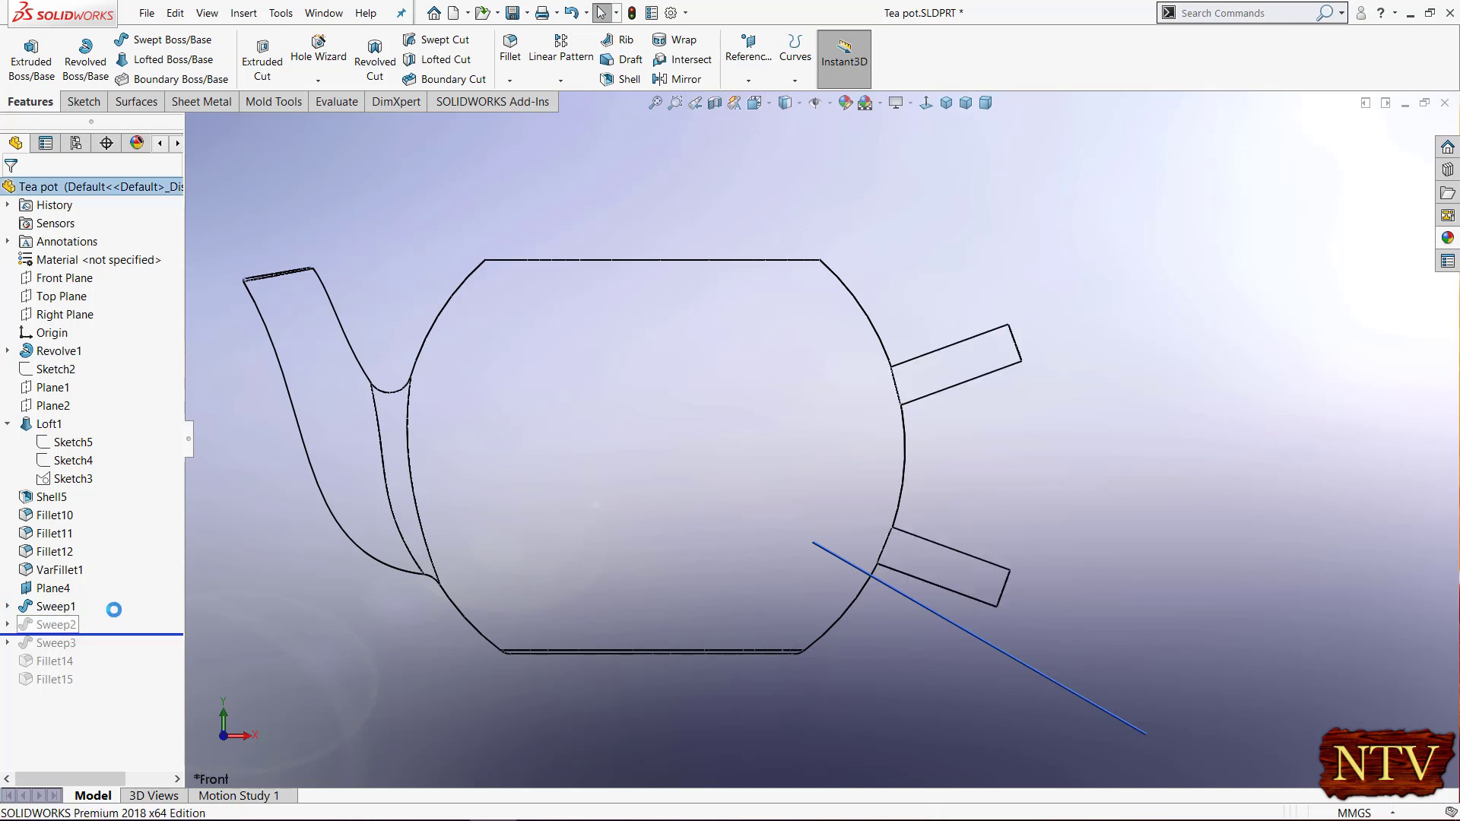
pyautogui.click(8, 626)
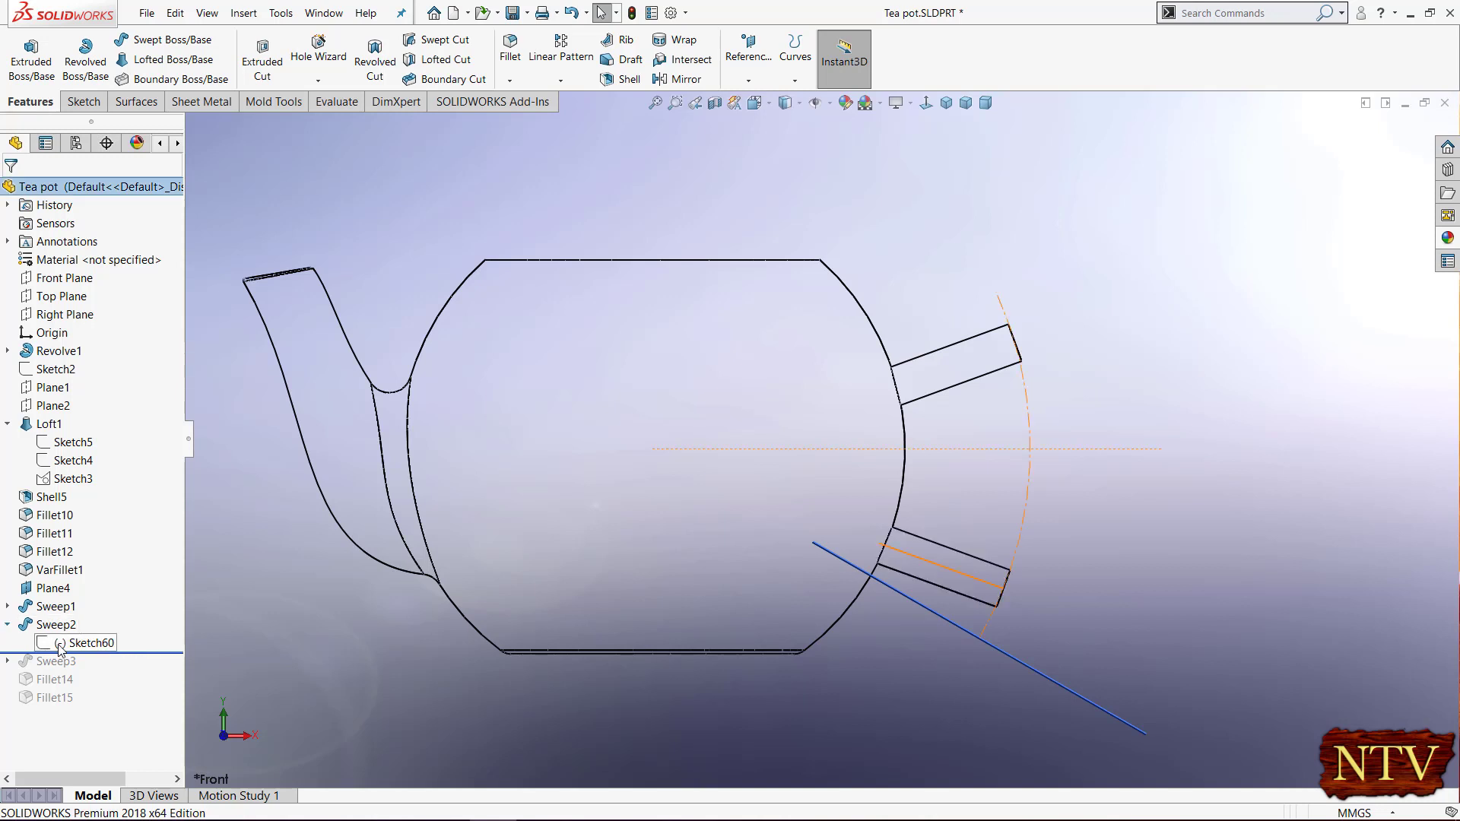
pyautogui.click(61, 644)
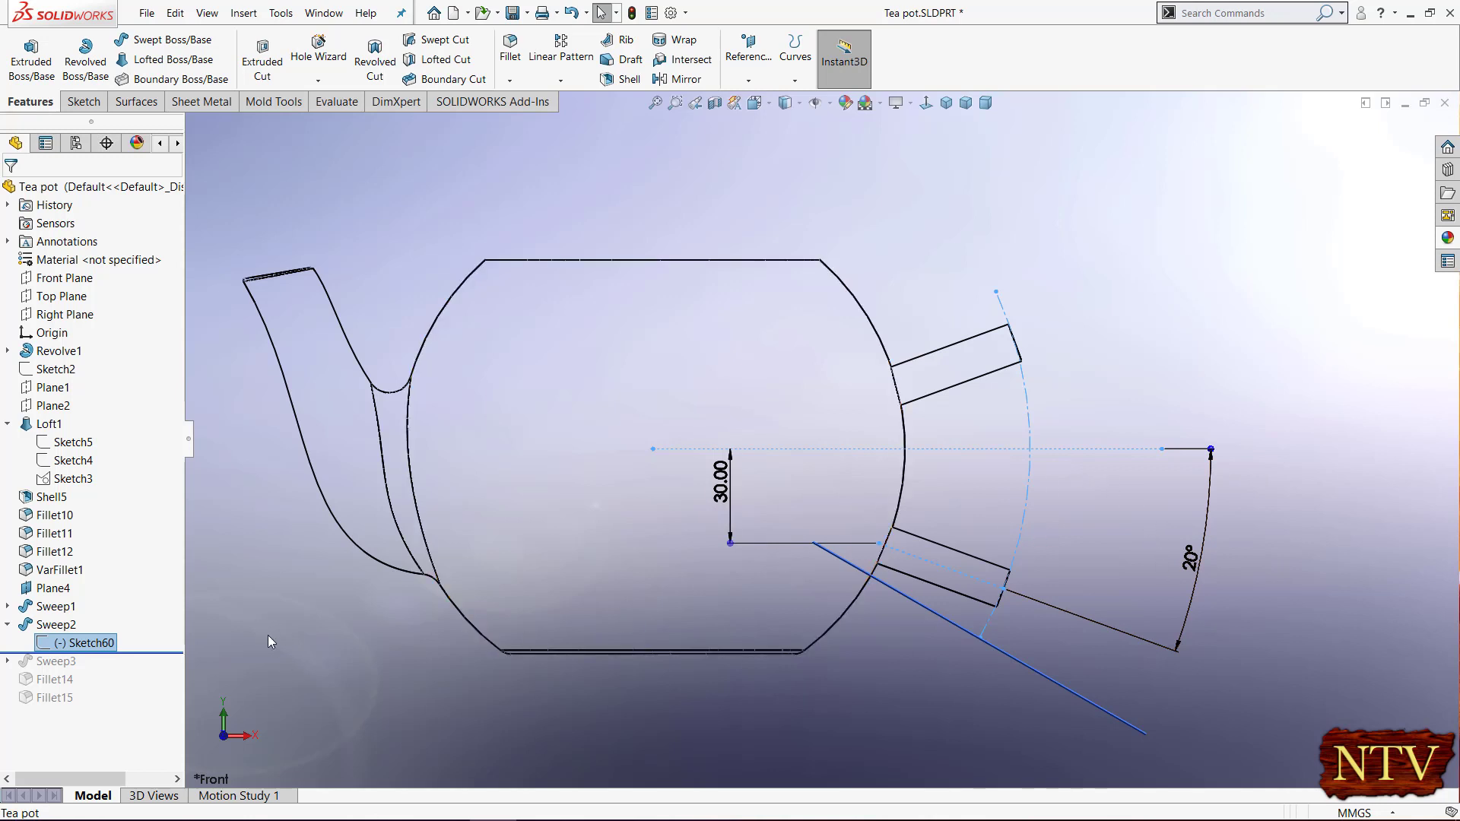
# - Roll the history forward past Sweep3 and review the two sketches that define the curved grip
pyautogui.click(8, 625)
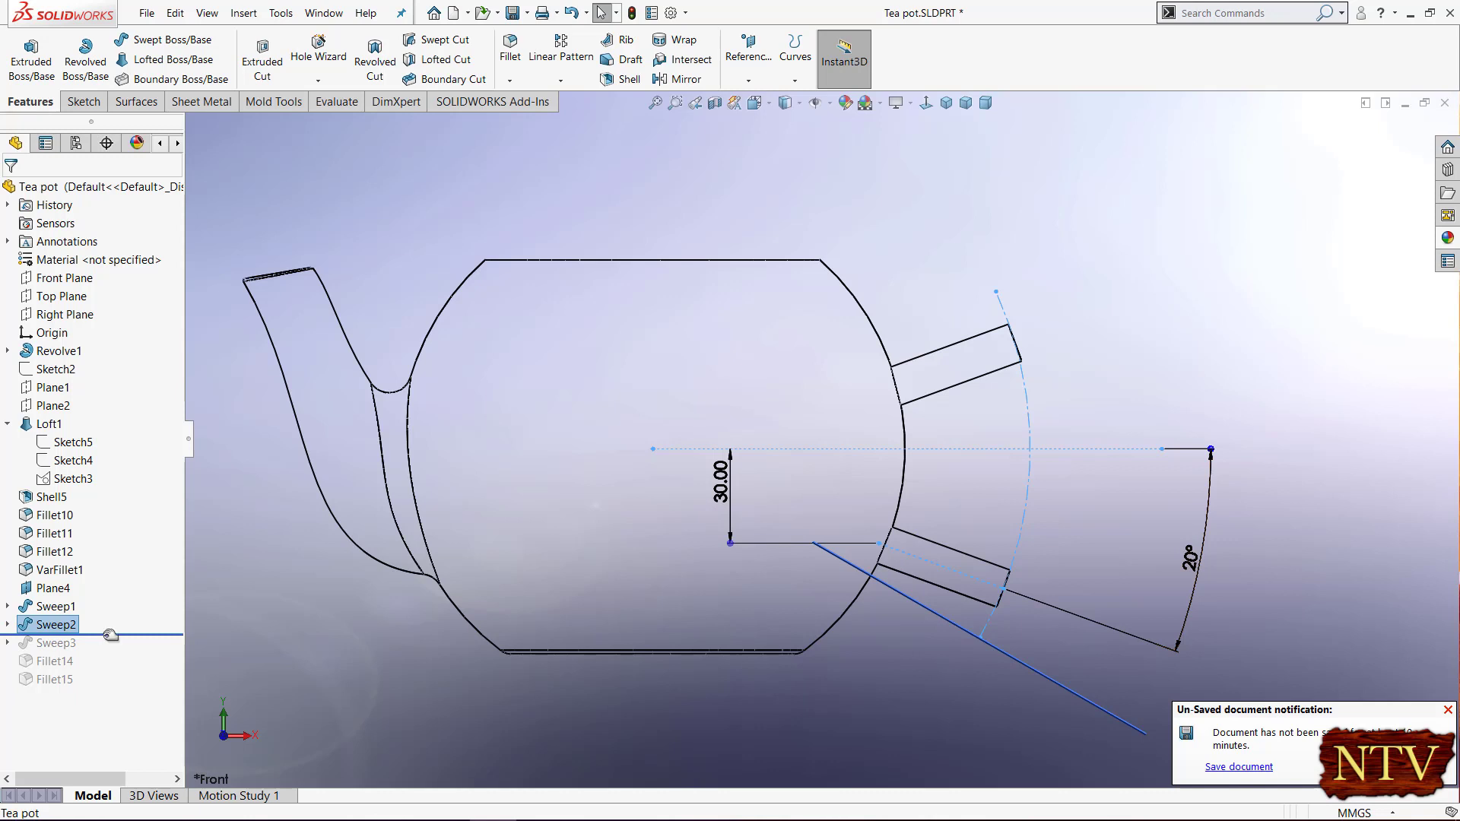
pyautogui.moveTo(108, 654); pyautogui.dragTo(107, 652)
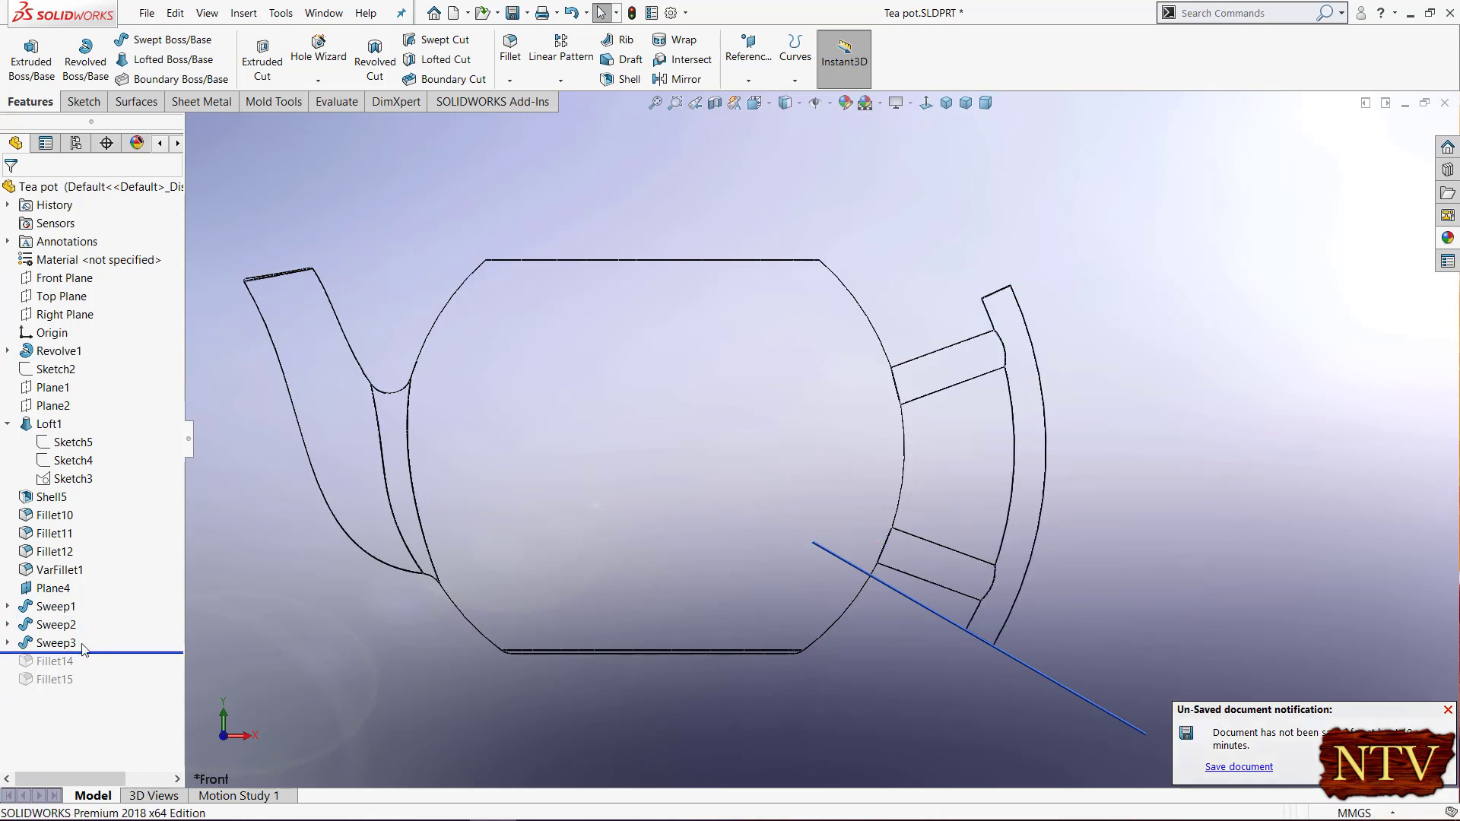
pyautogui.click(7, 644)
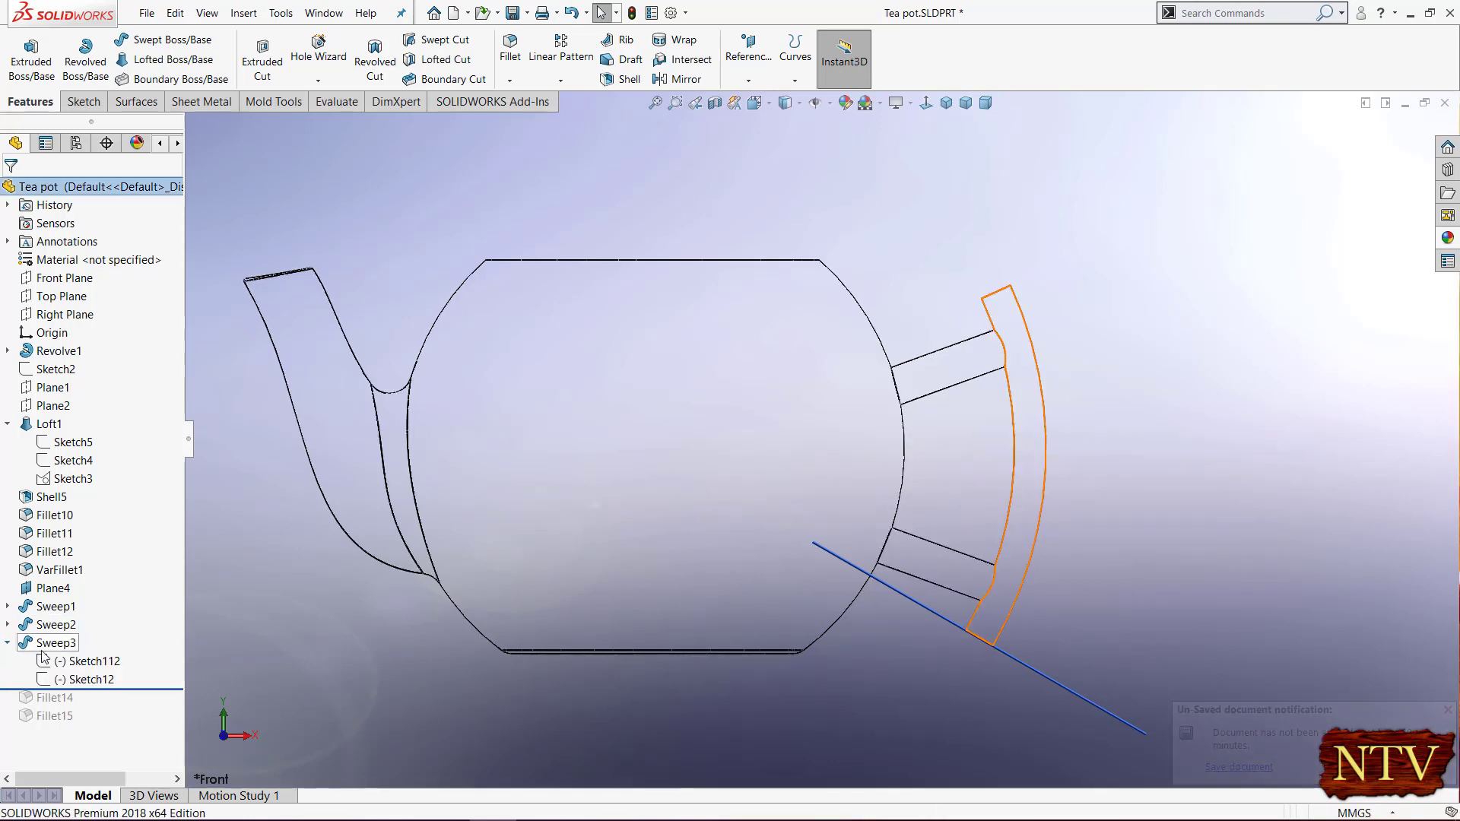
pyautogui.click(90, 680)
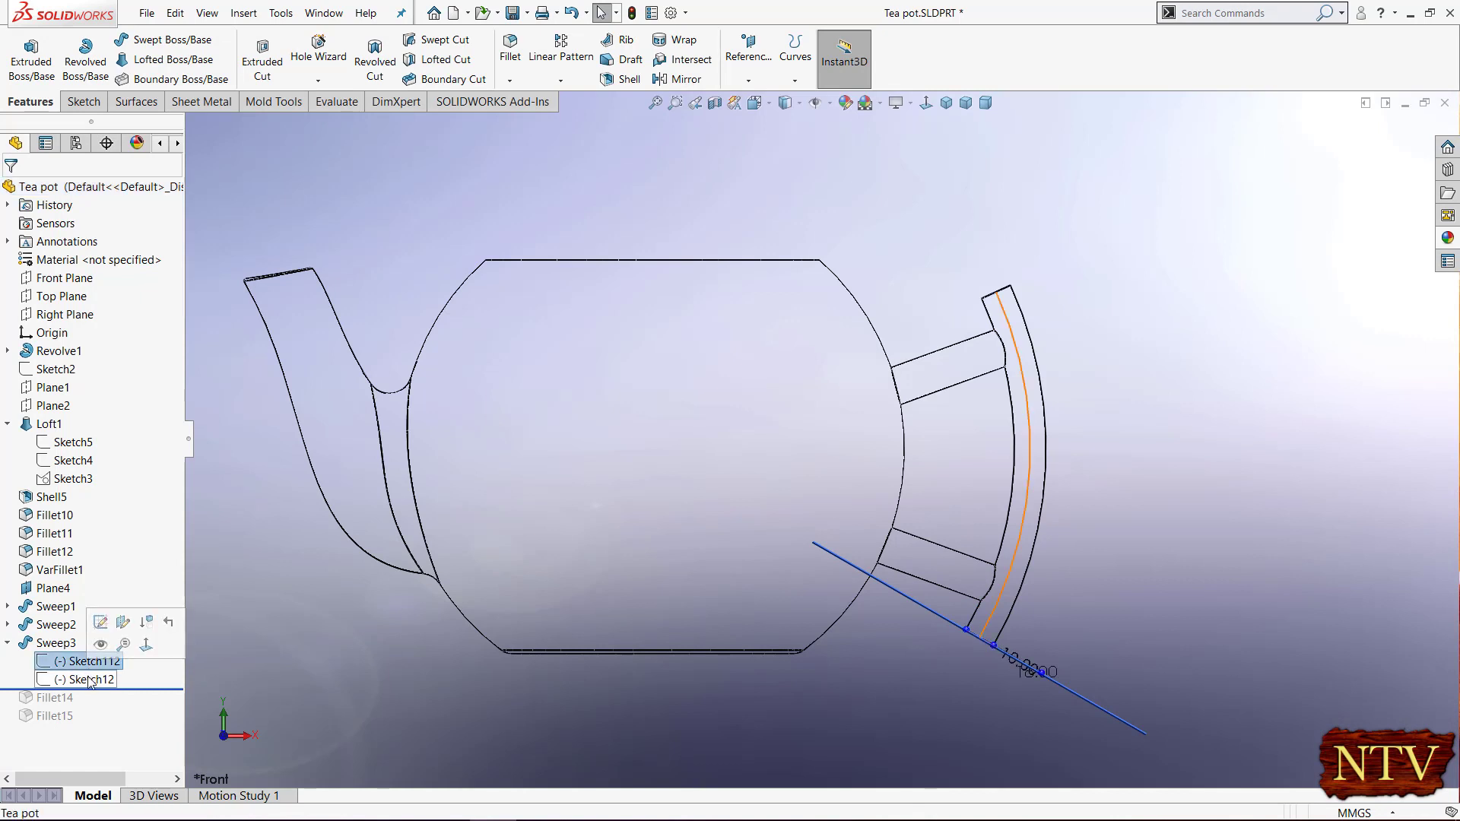
# - Open Sweep3's path sketch, Sketch12, for editing and view the grip arc straight on from the front
pyautogui.click(102, 632)
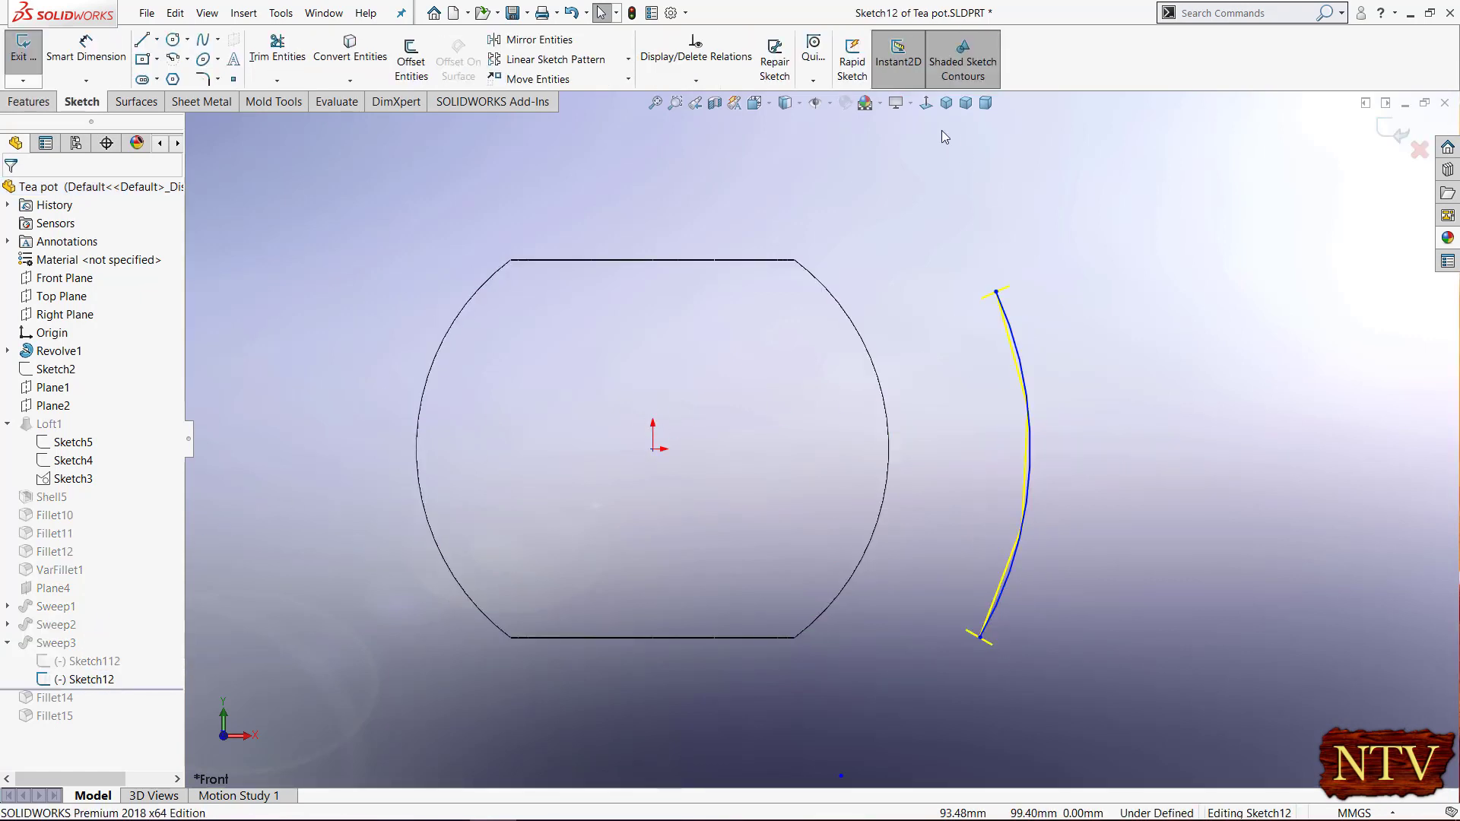
pyautogui.click(926, 102)
pyautogui.click(926, 102)
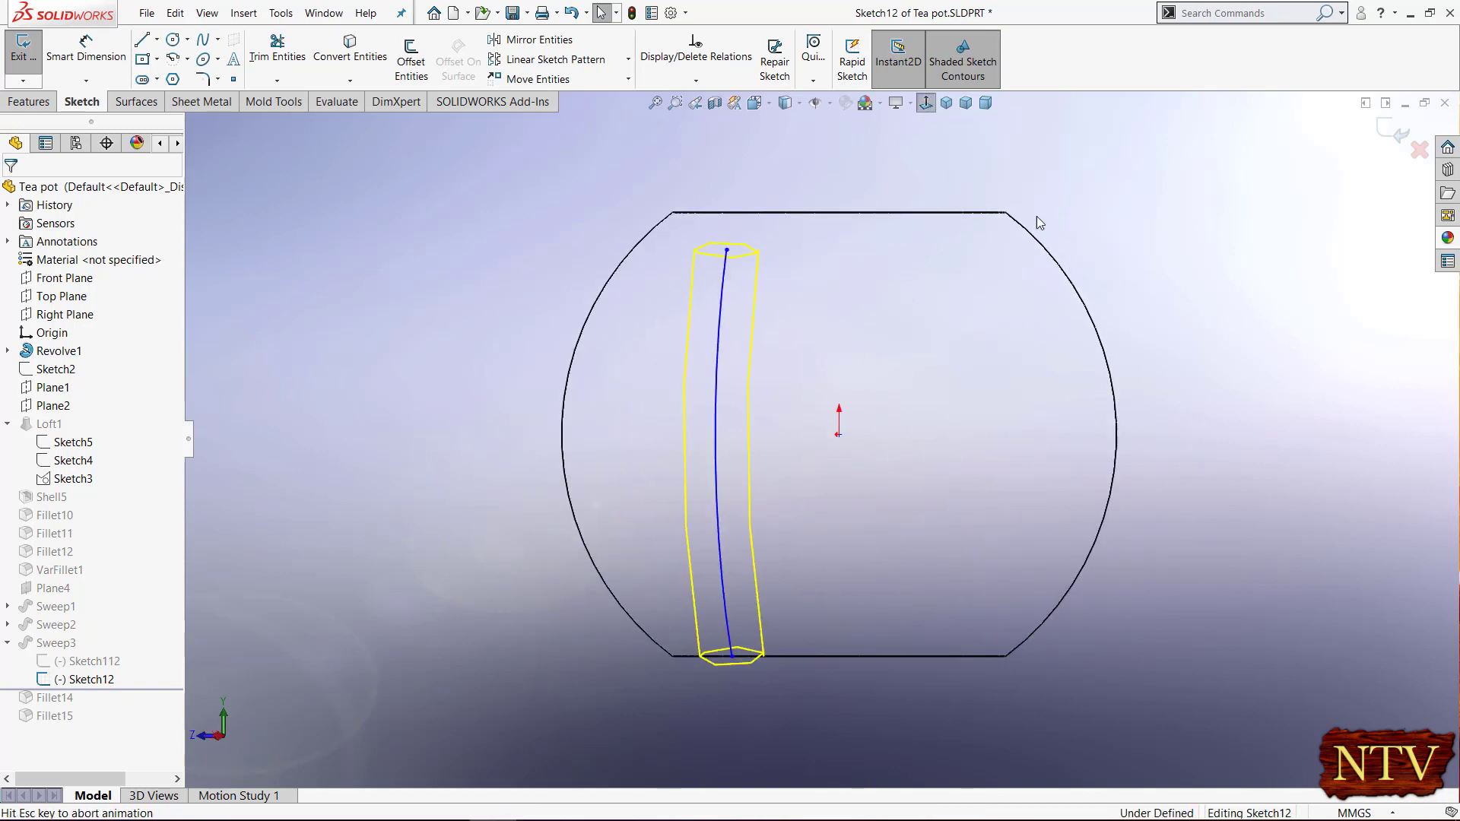
pyautogui.scroll(-2, 1202, 391)
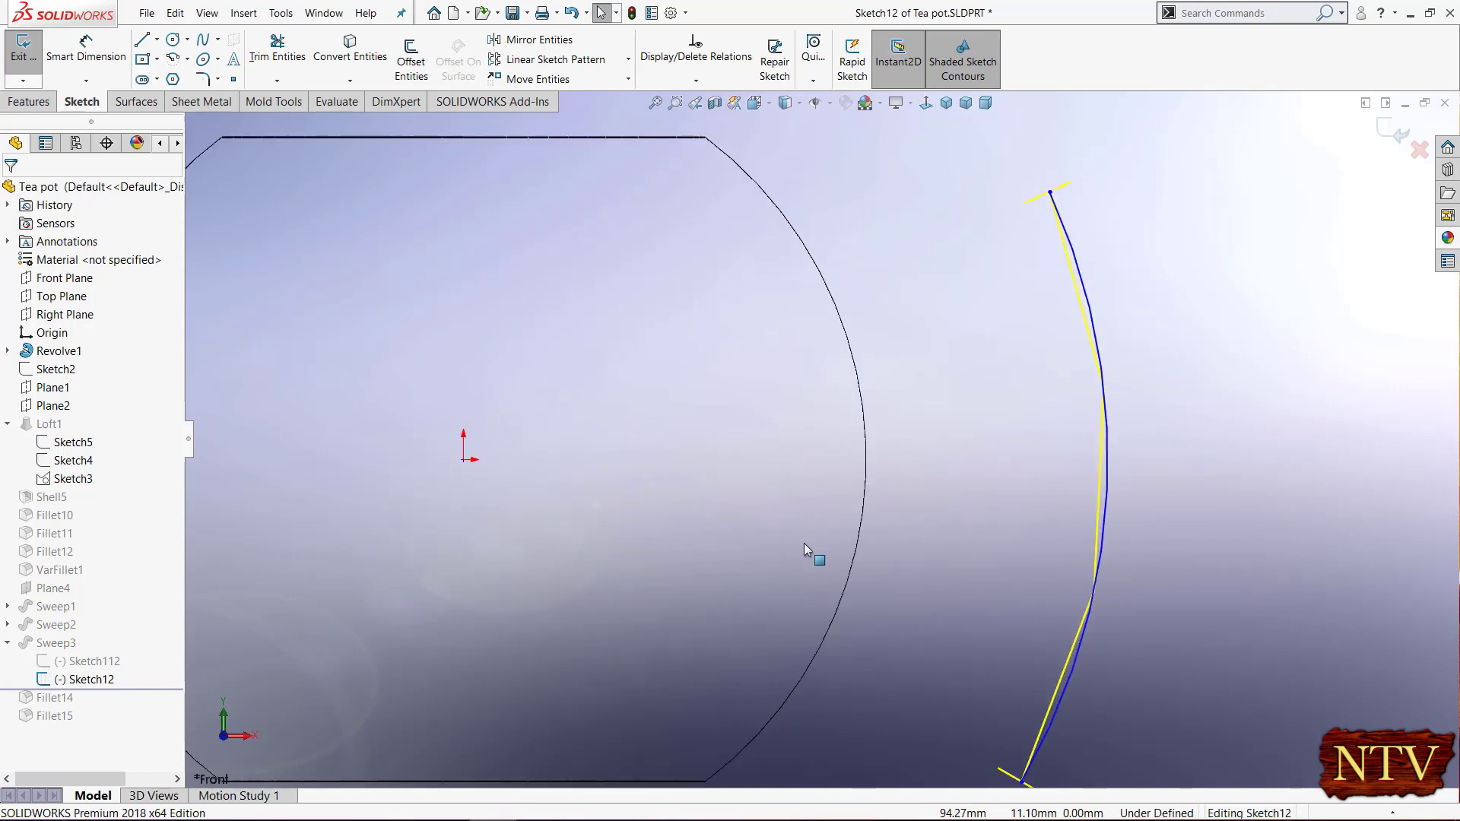
pyautogui.click(115, 680)
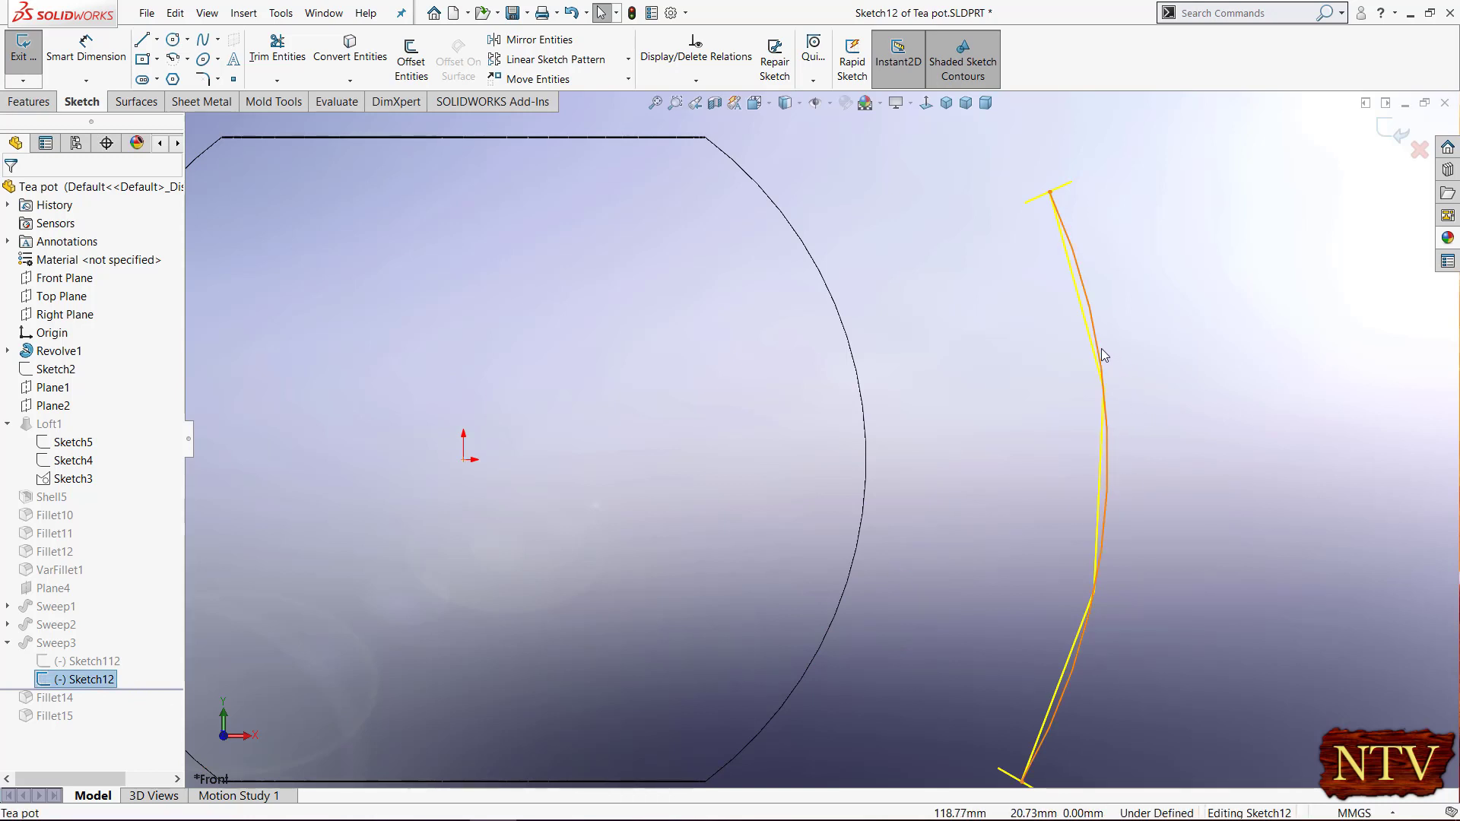
pyautogui.scroll(2, 935, 513)
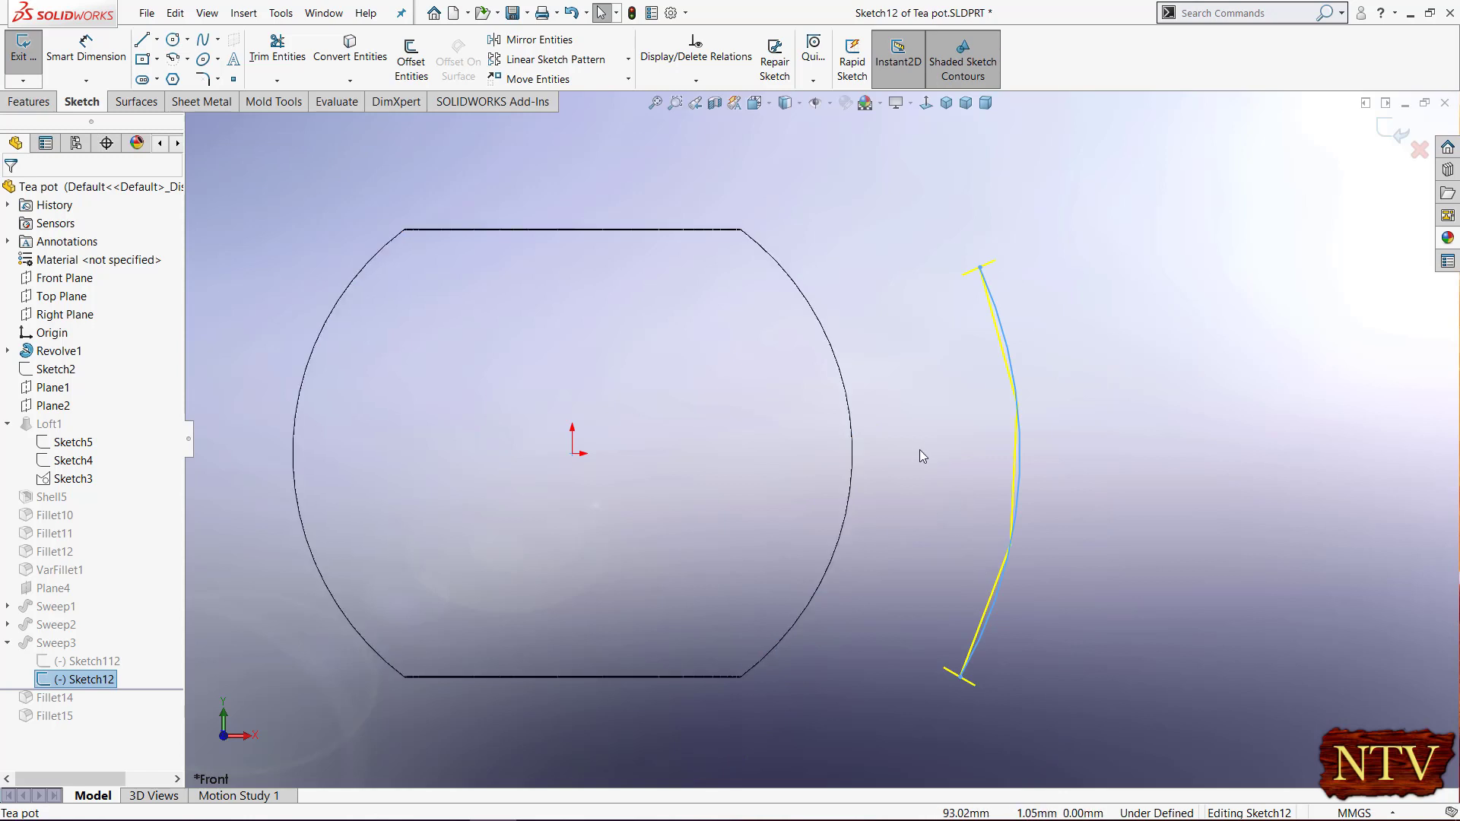
# - Add a 120 mm radius dimension to the grip's path arc
pyautogui.click(96, 61)
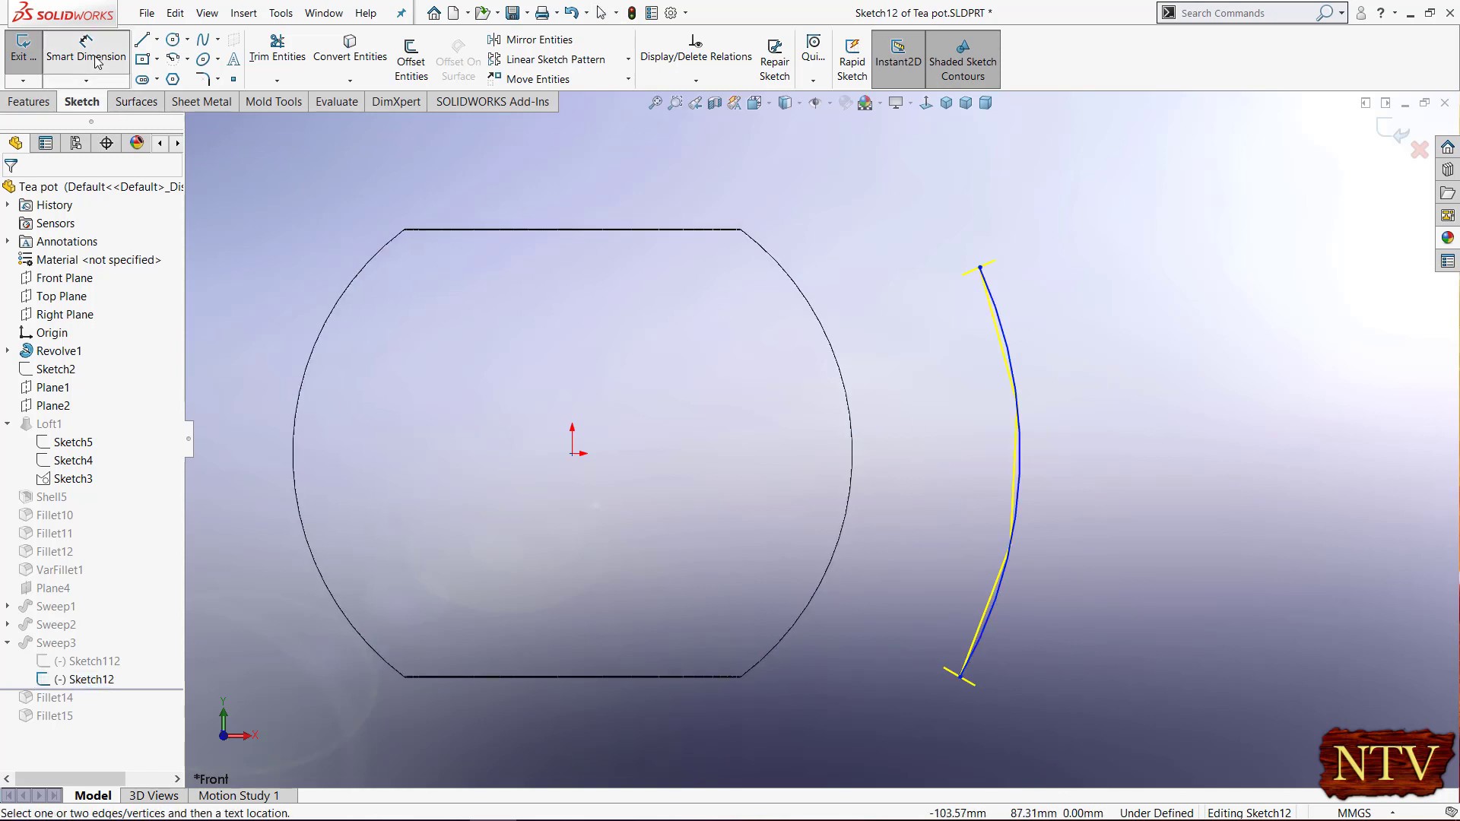
pyautogui.click(1013, 342)
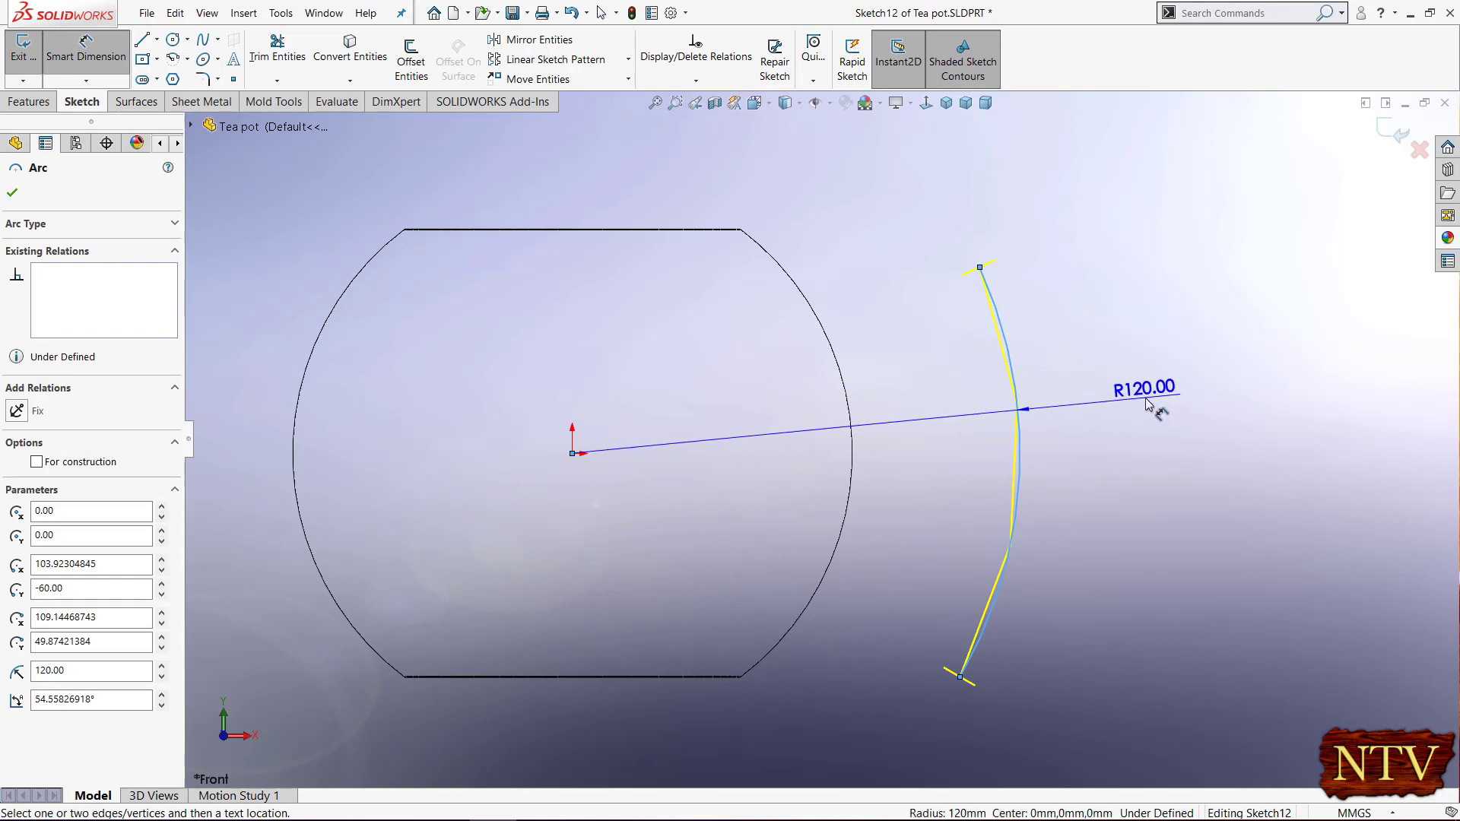
pyautogui.click(1150, 404)
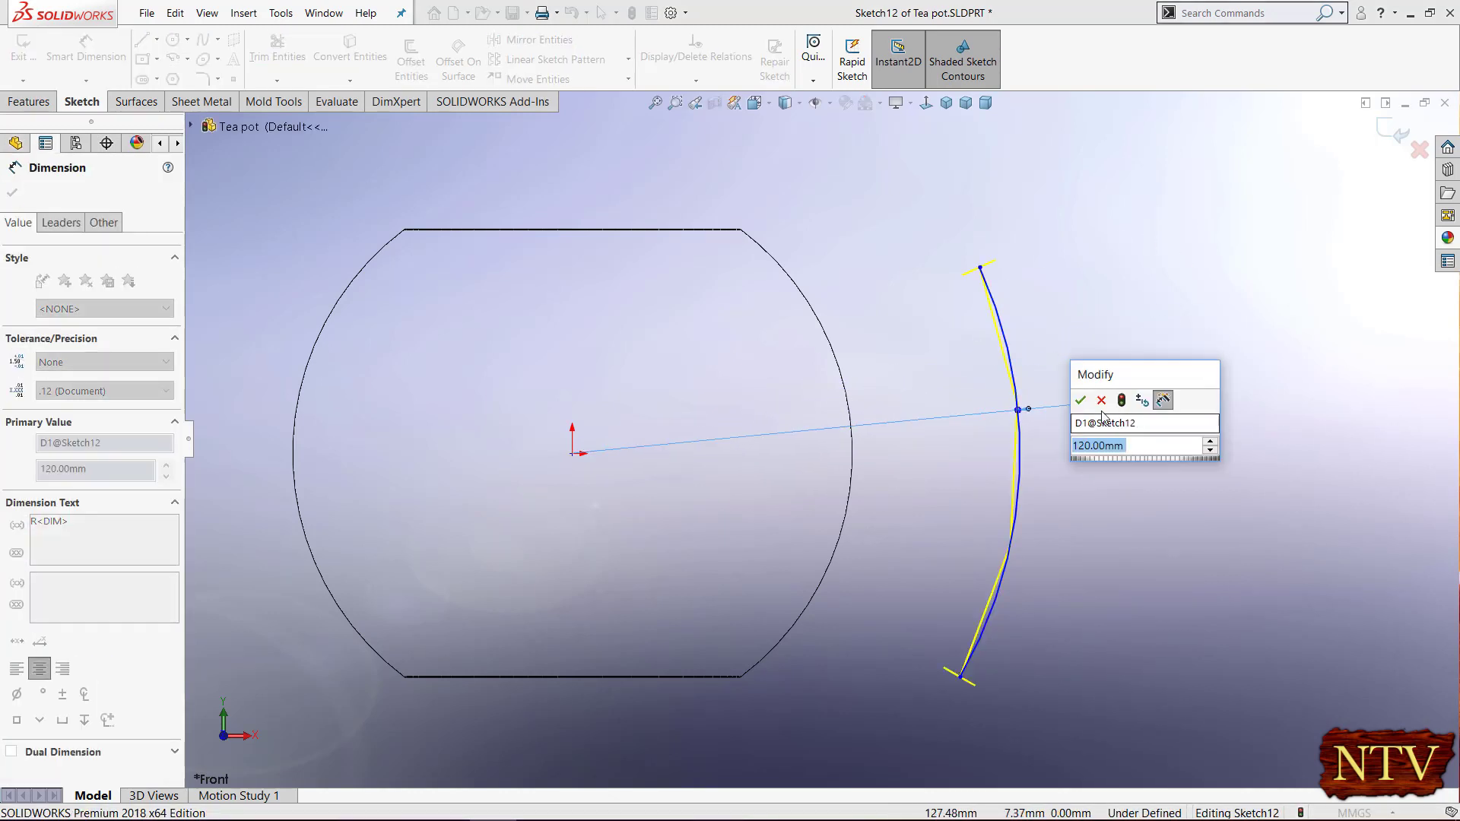
pyautogui.click(1081, 403)
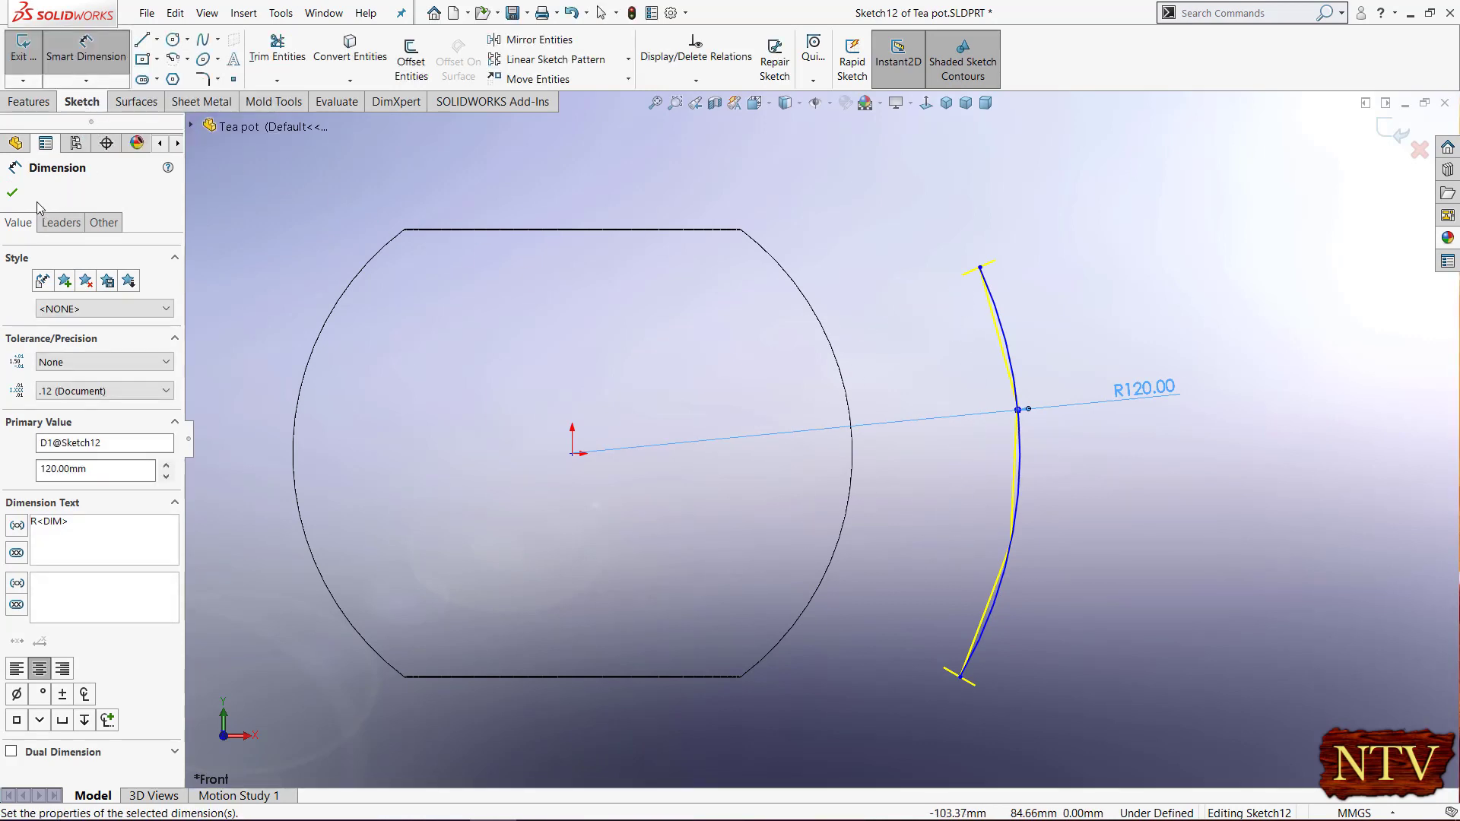
# - Sketch a centerline about 155 mm long from the origin across the grip arc and make it horizontal
pyautogui.click(157, 40)
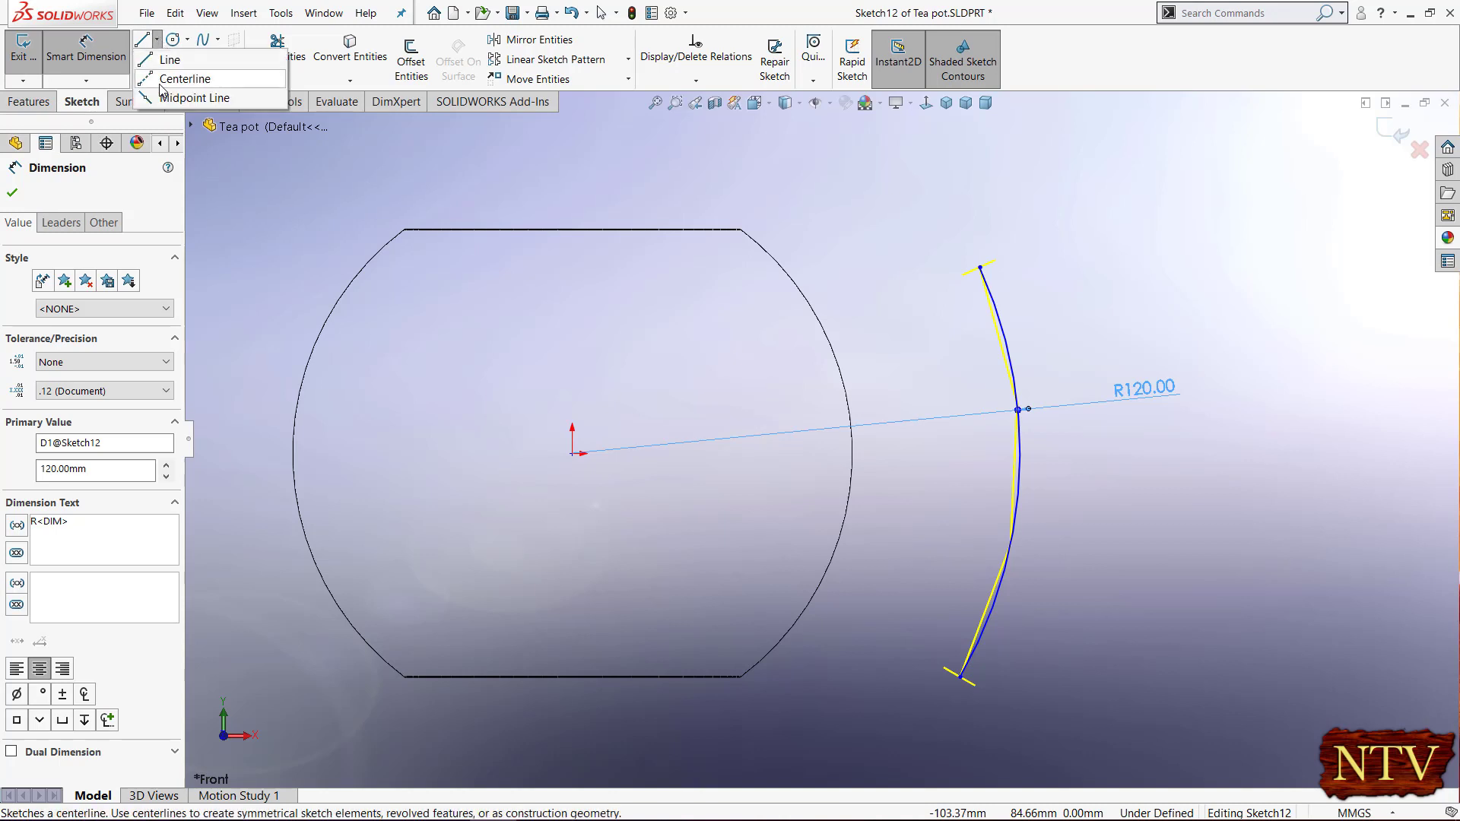
pyautogui.click(166, 76)
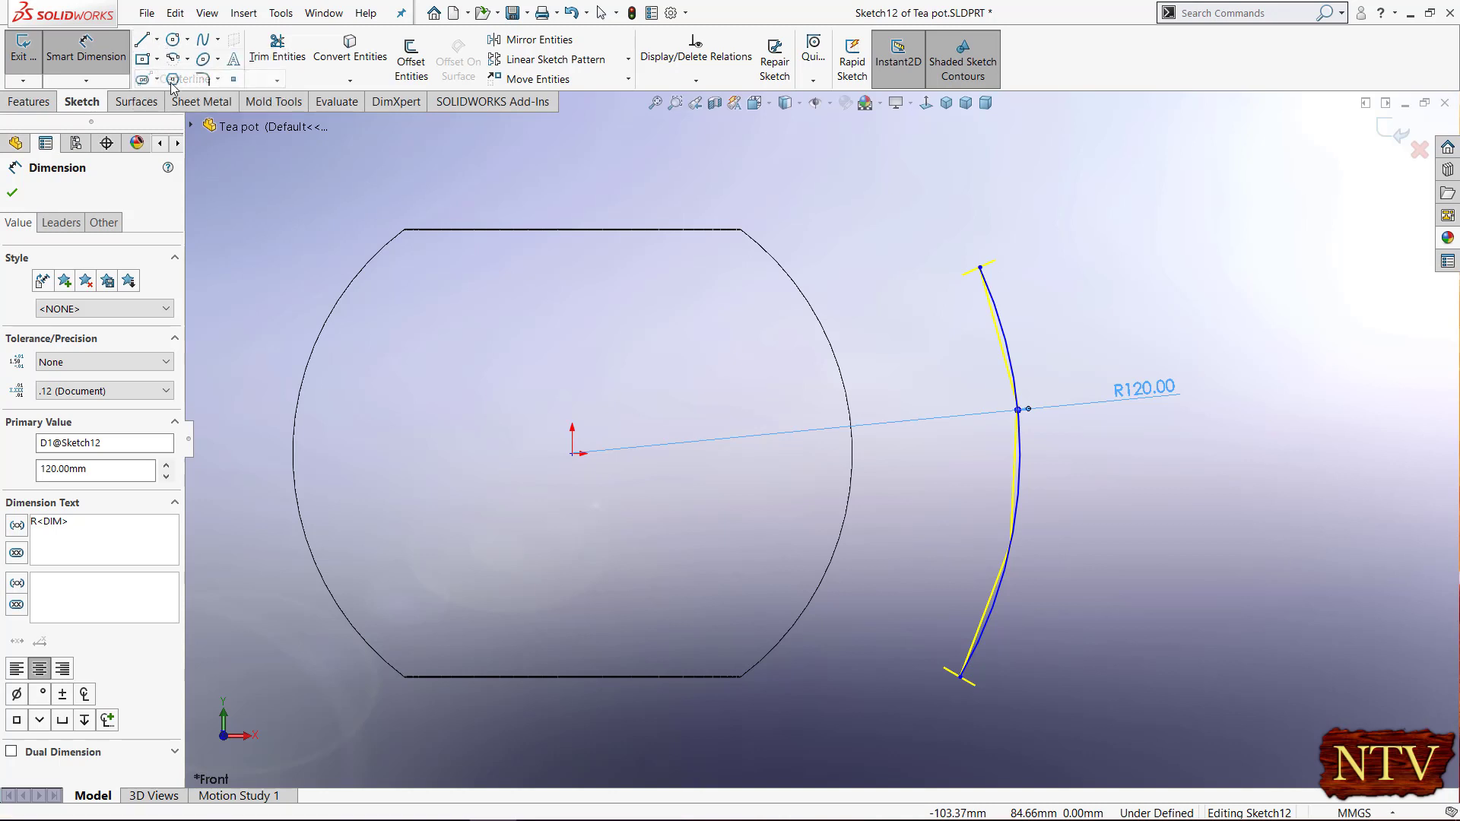
pyautogui.click(573, 454)
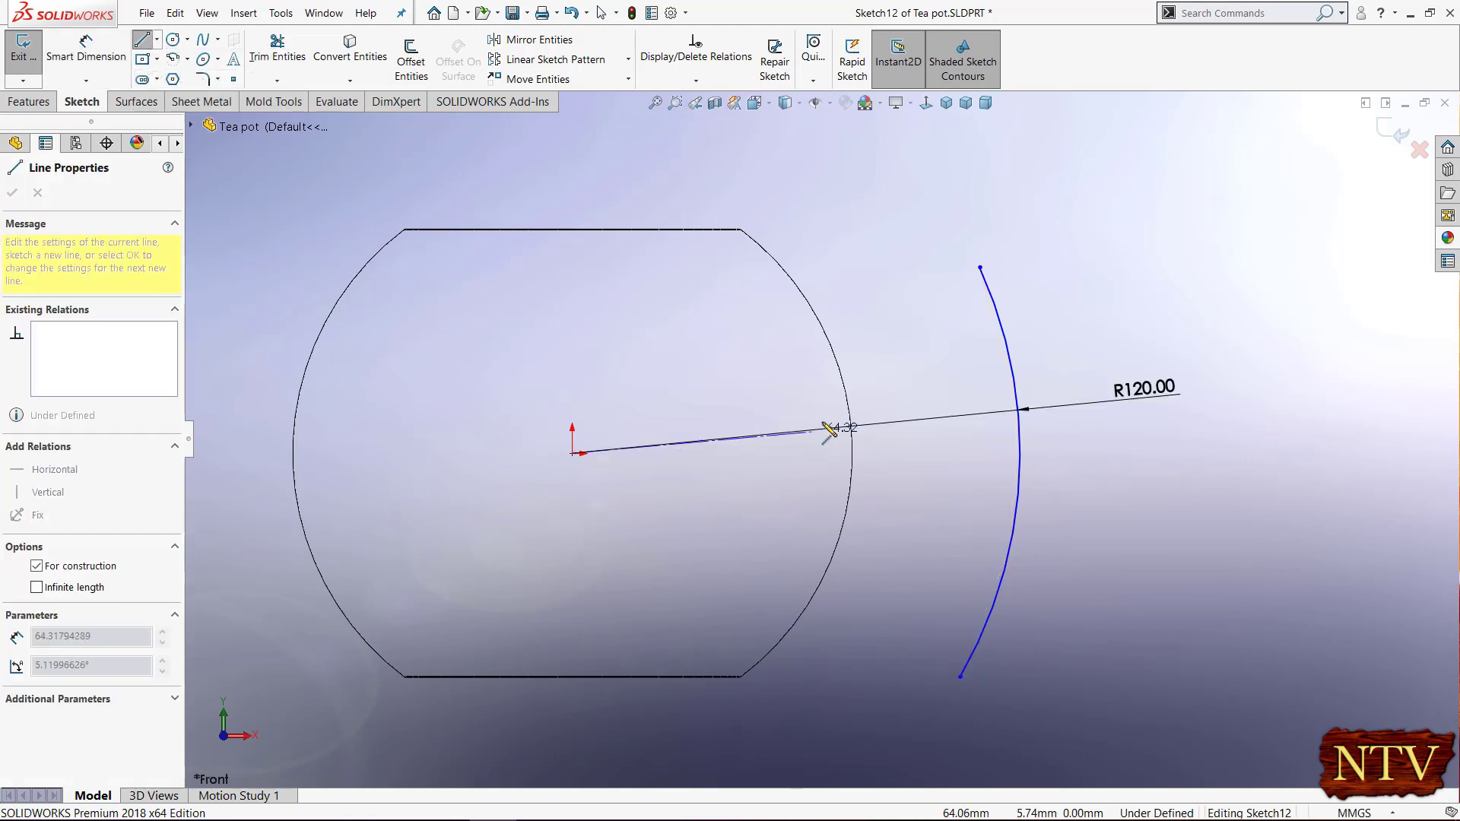
pyautogui.click(1150, 460)
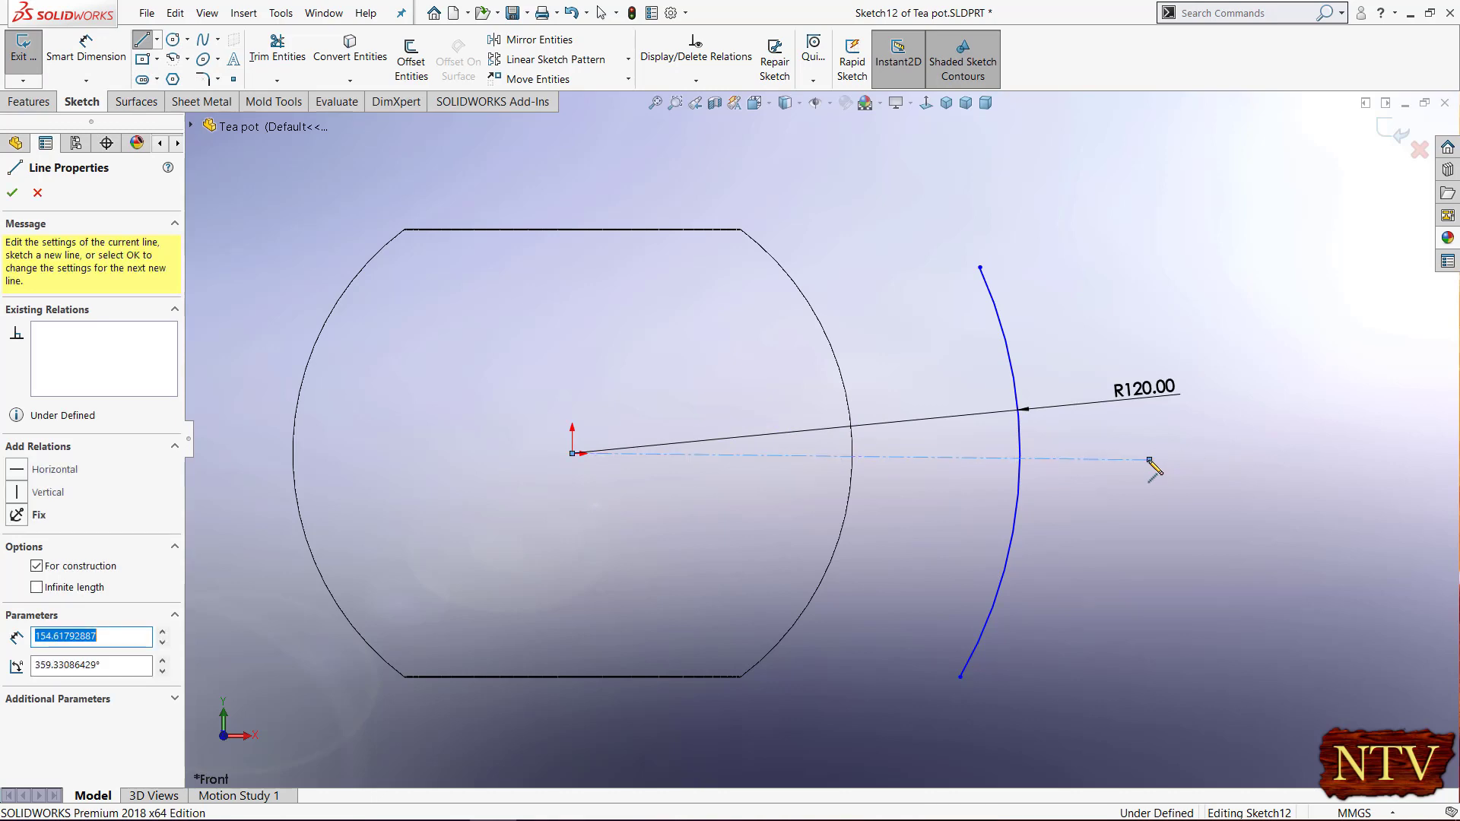
pyautogui.rightClick(1156, 466)
pyautogui.click(1164, 472)
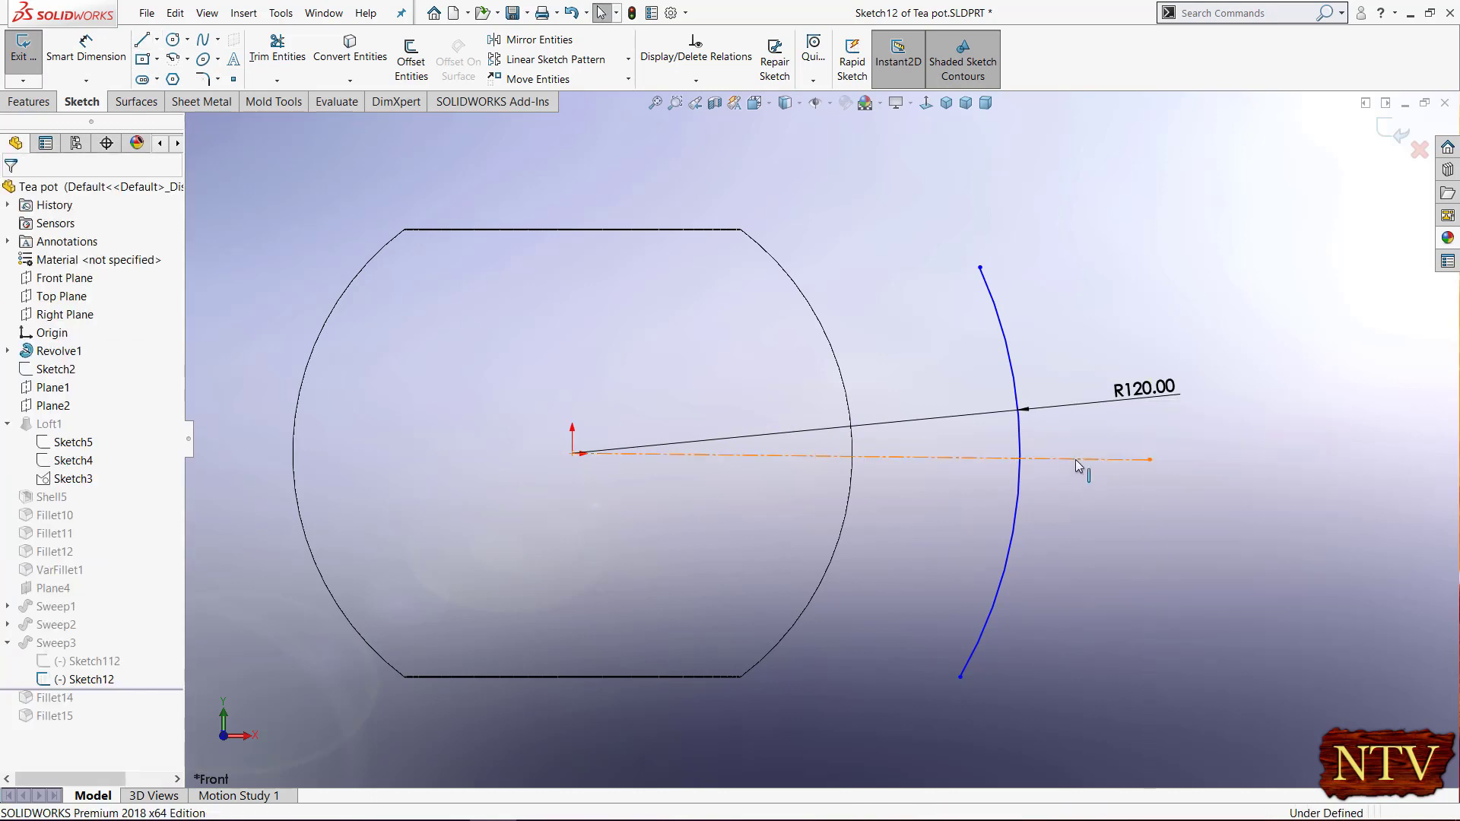
pyautogui.click(1076, 459)
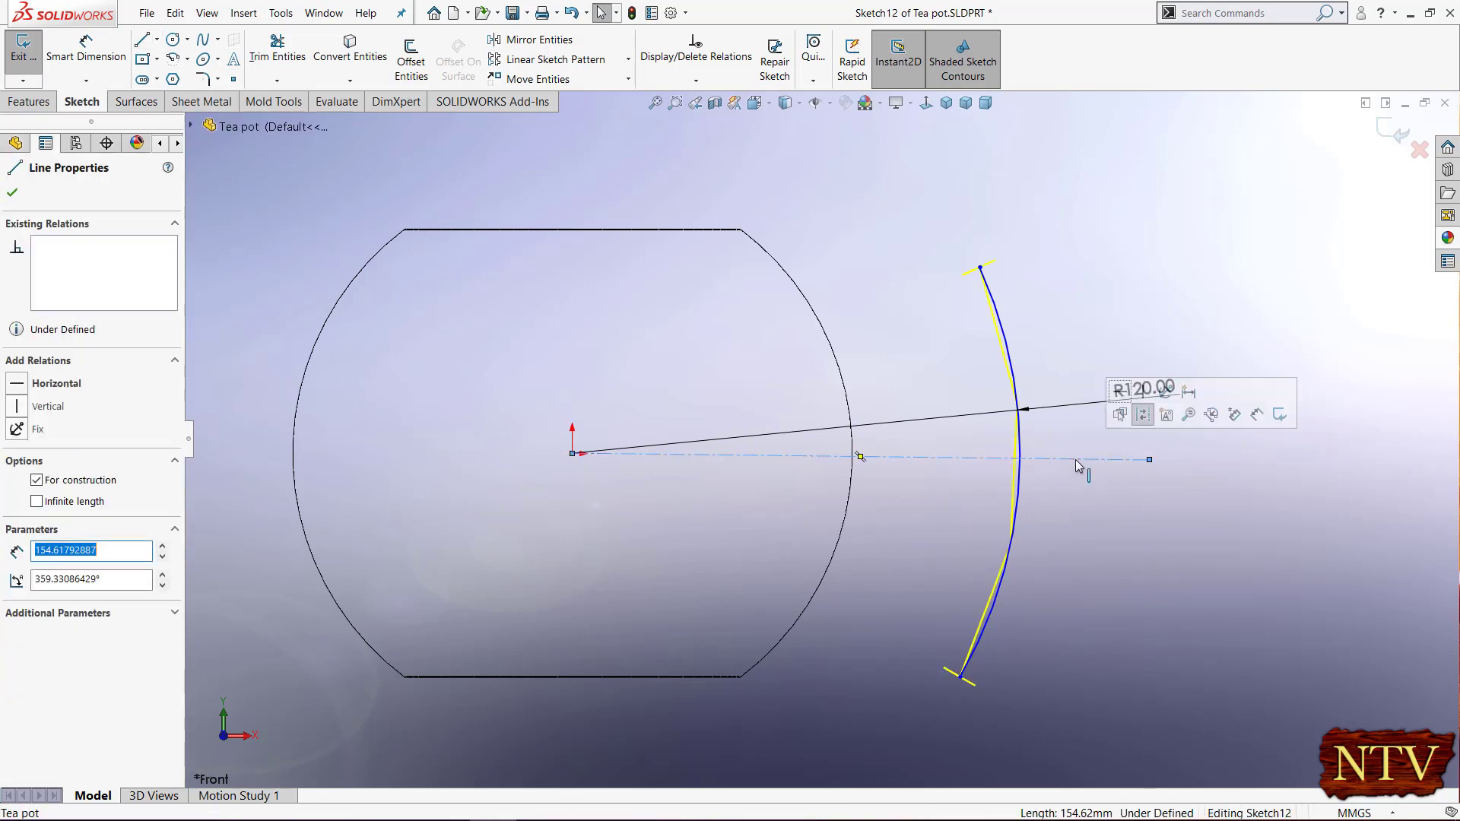
pyautogui.click(16, 386)
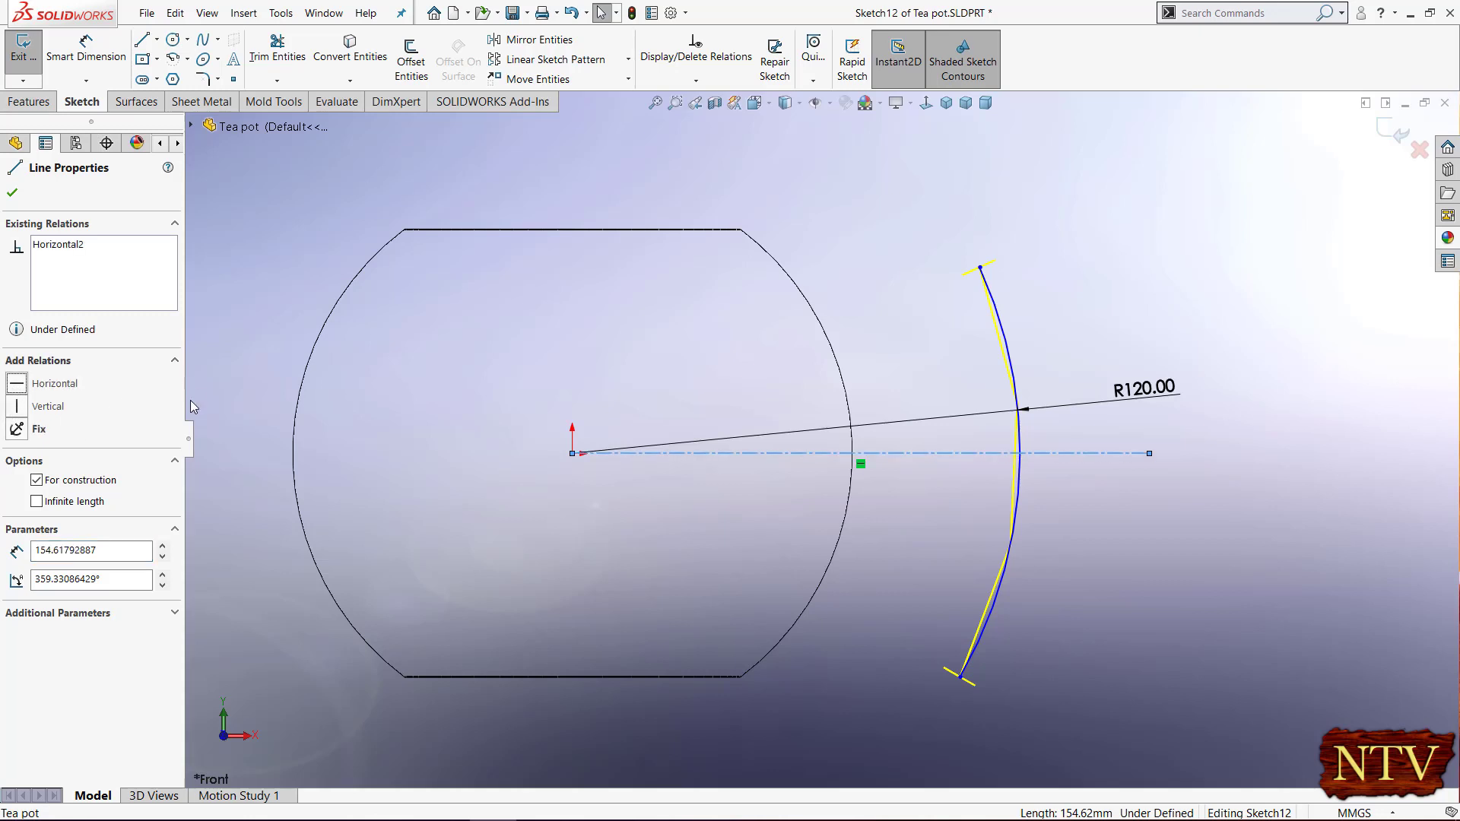
# - Dimension the vertical distance between the grip arc's upper endpoint and the horizontal centerline
pyautogui.click(86, 47)
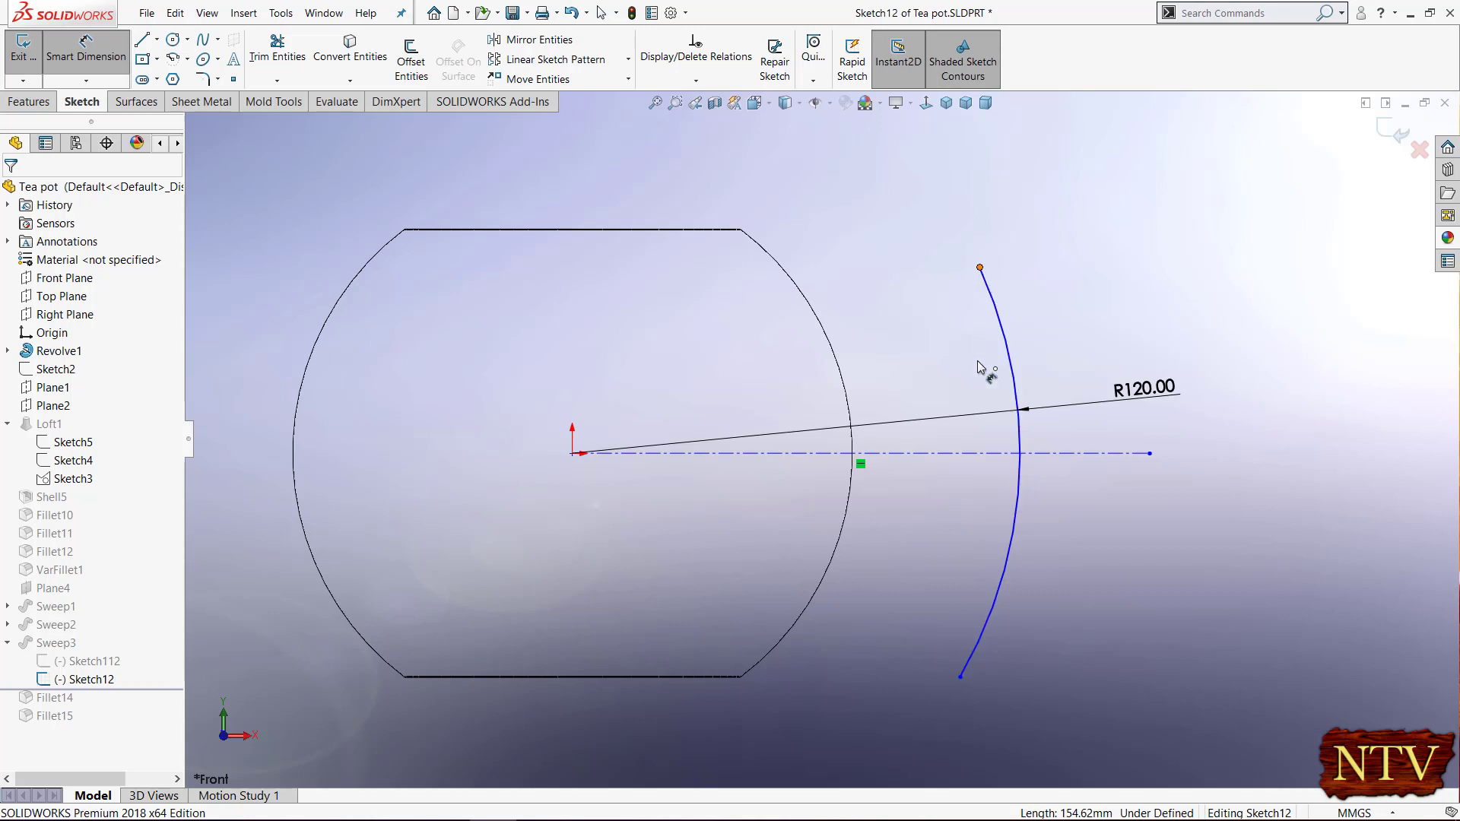
pyautogui.click(992, 454)
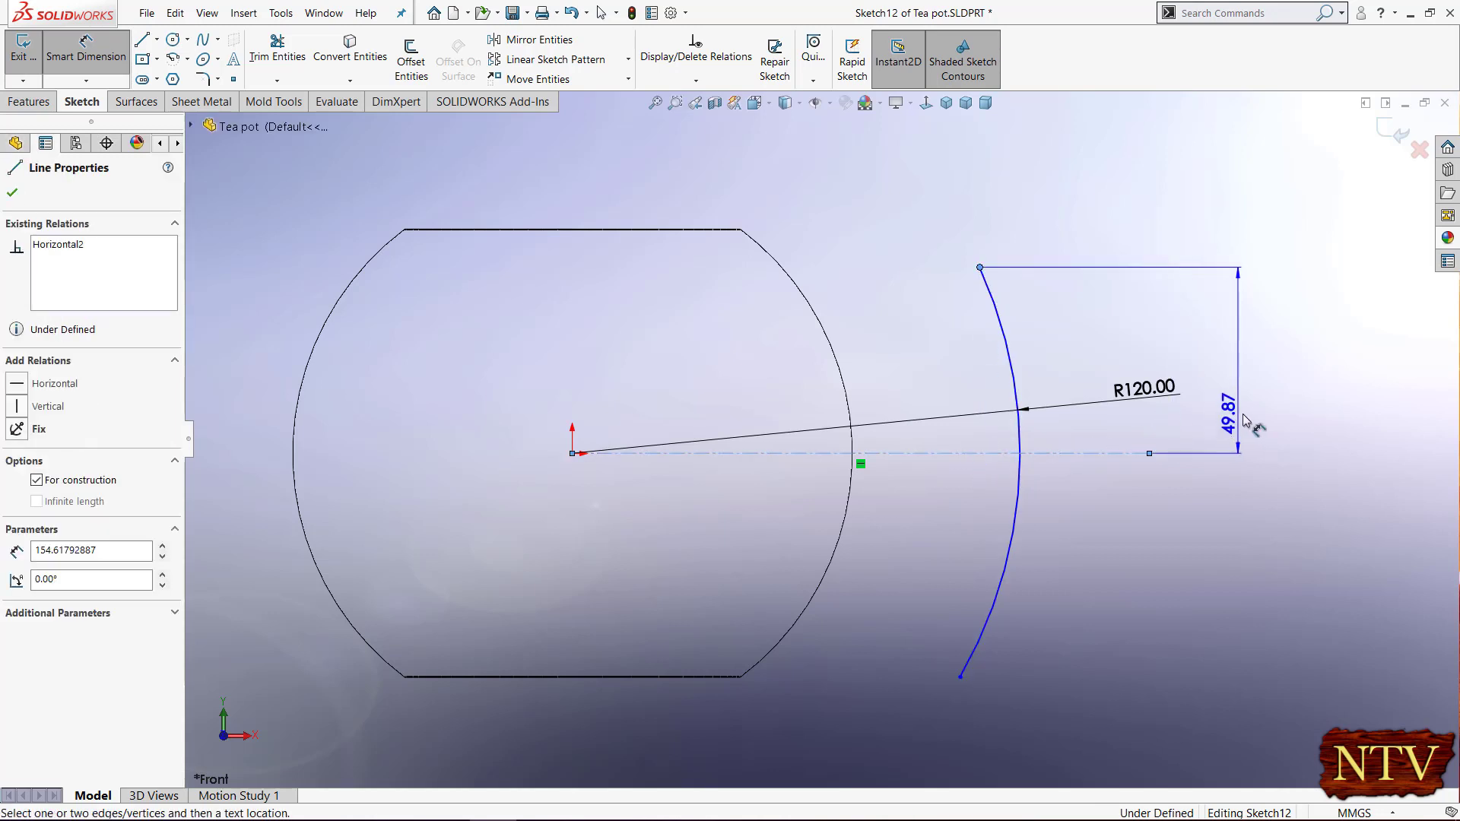
pyautogui.click(1243, 414)
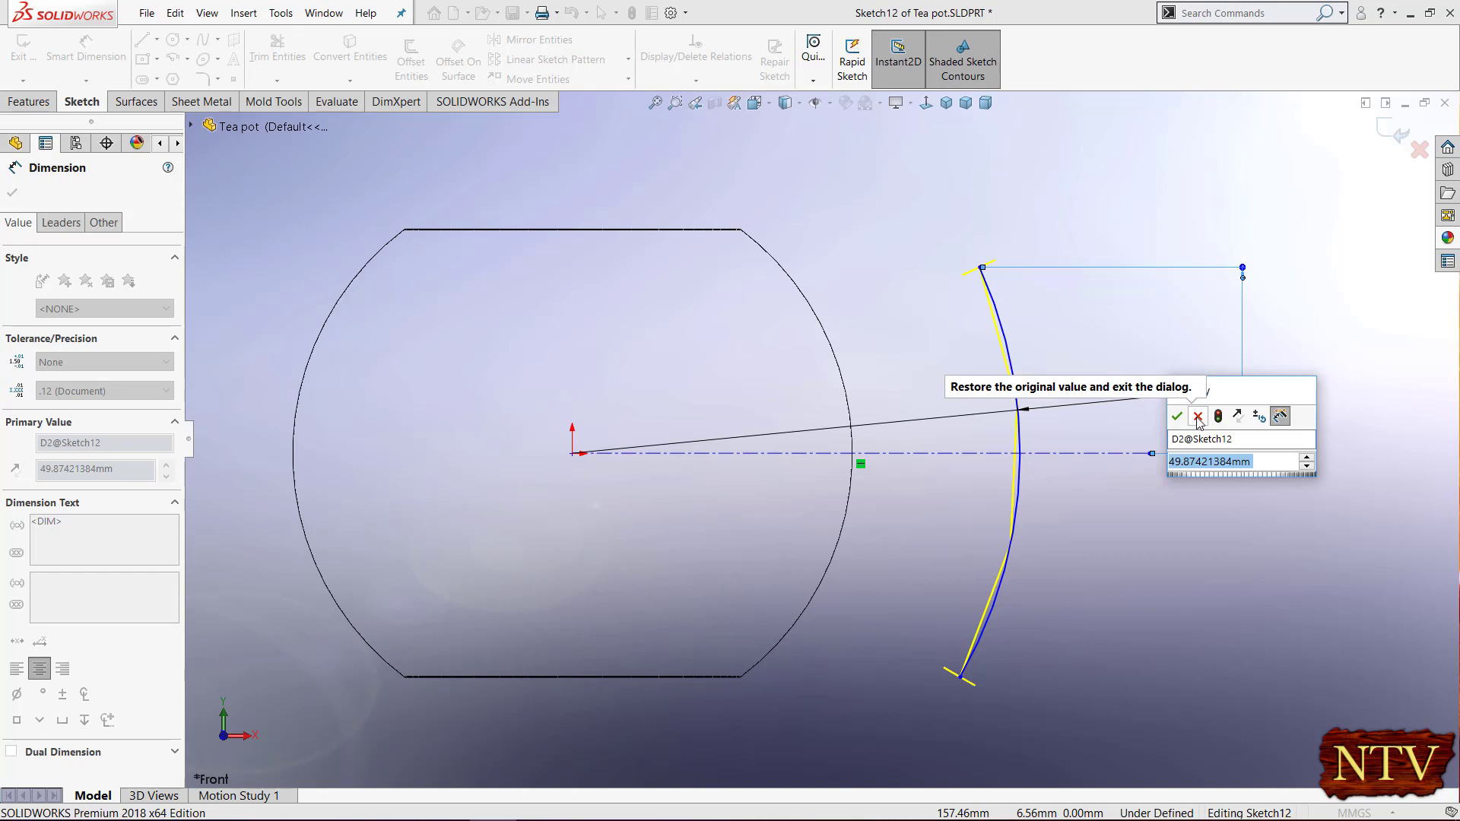
pyautogui.click(1198, 417)
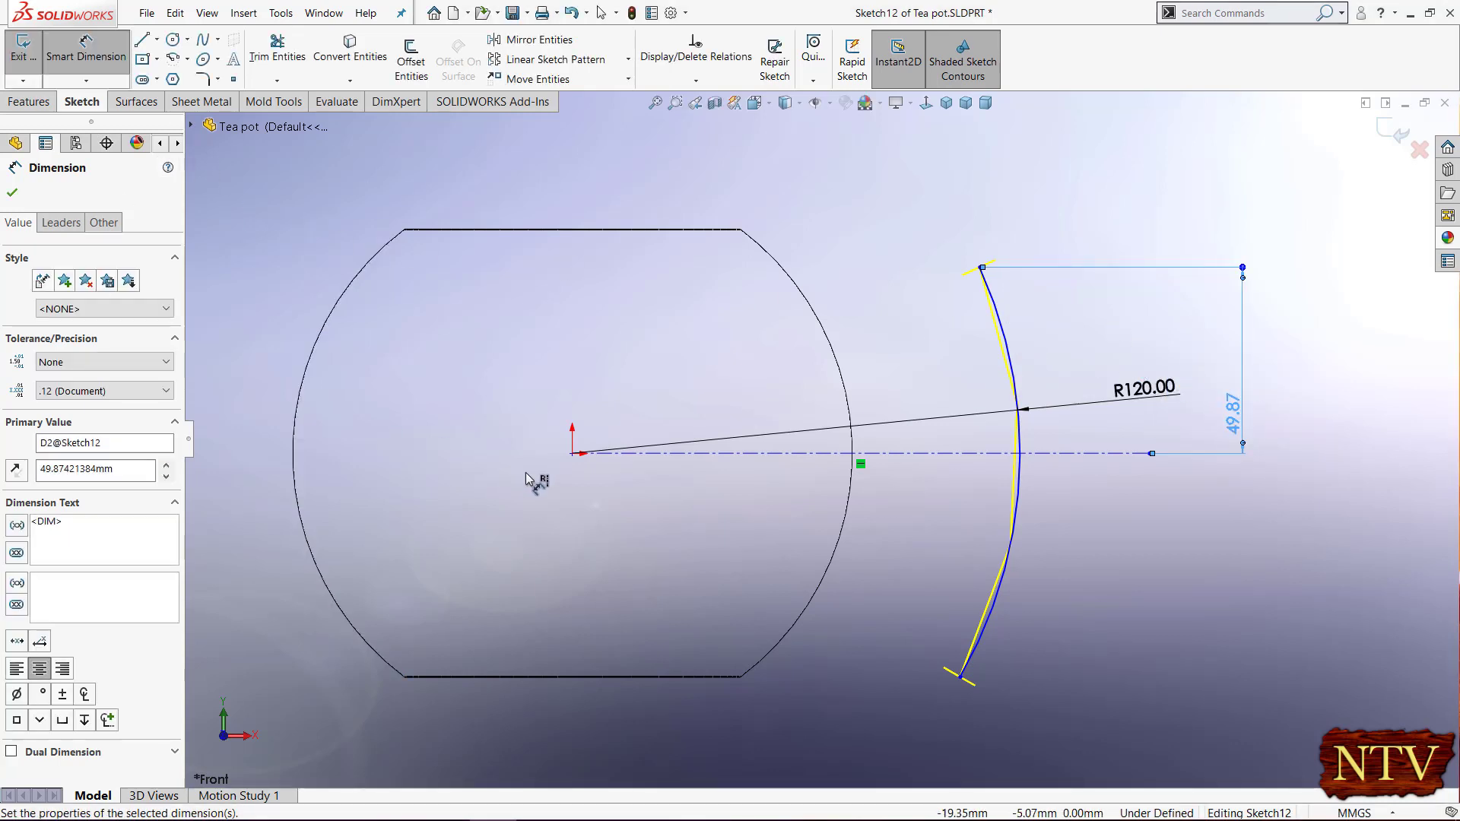
pyautogui.click(980, 268)
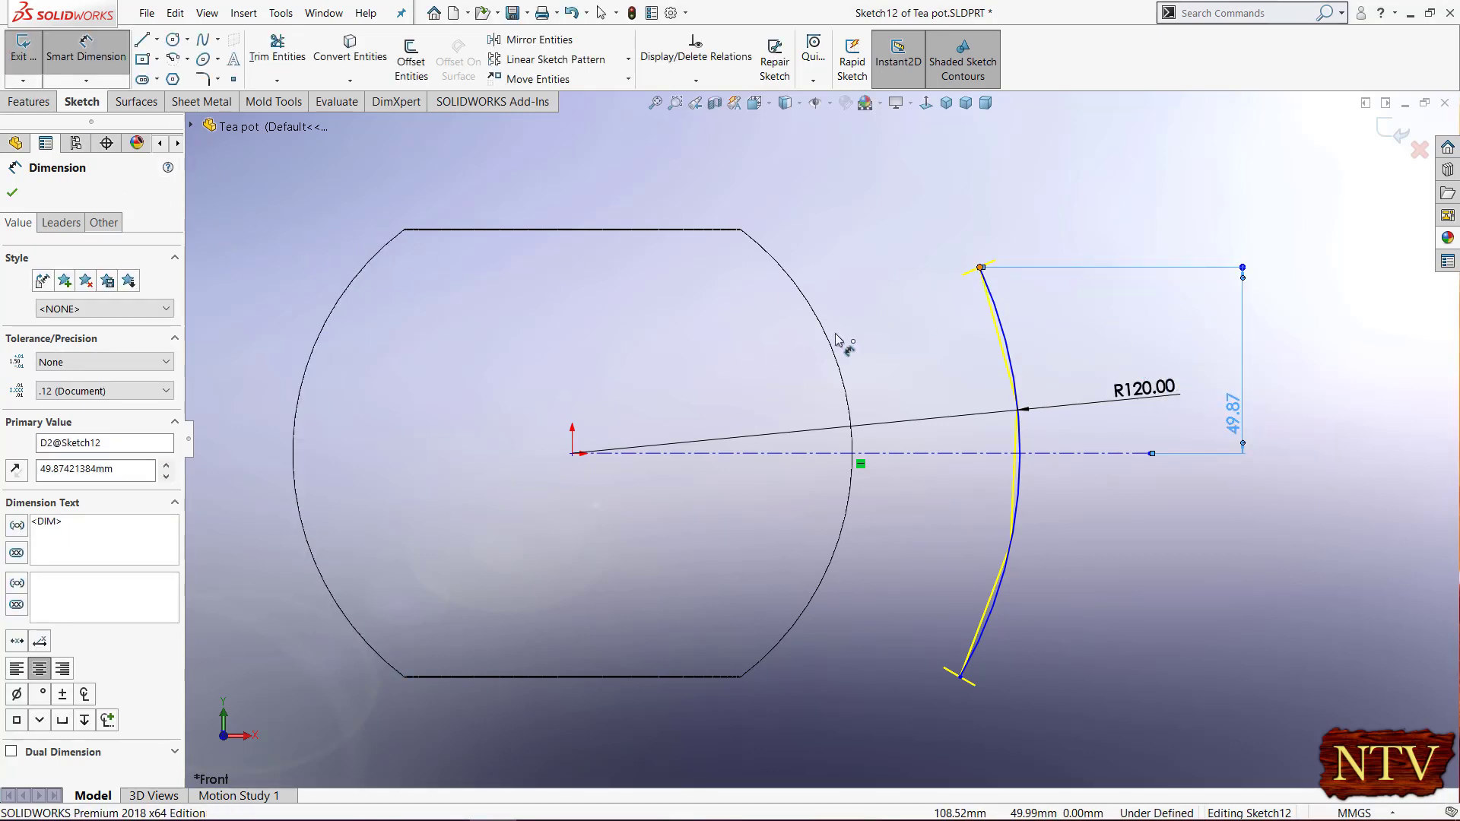
pyautogui.click(573, 454)
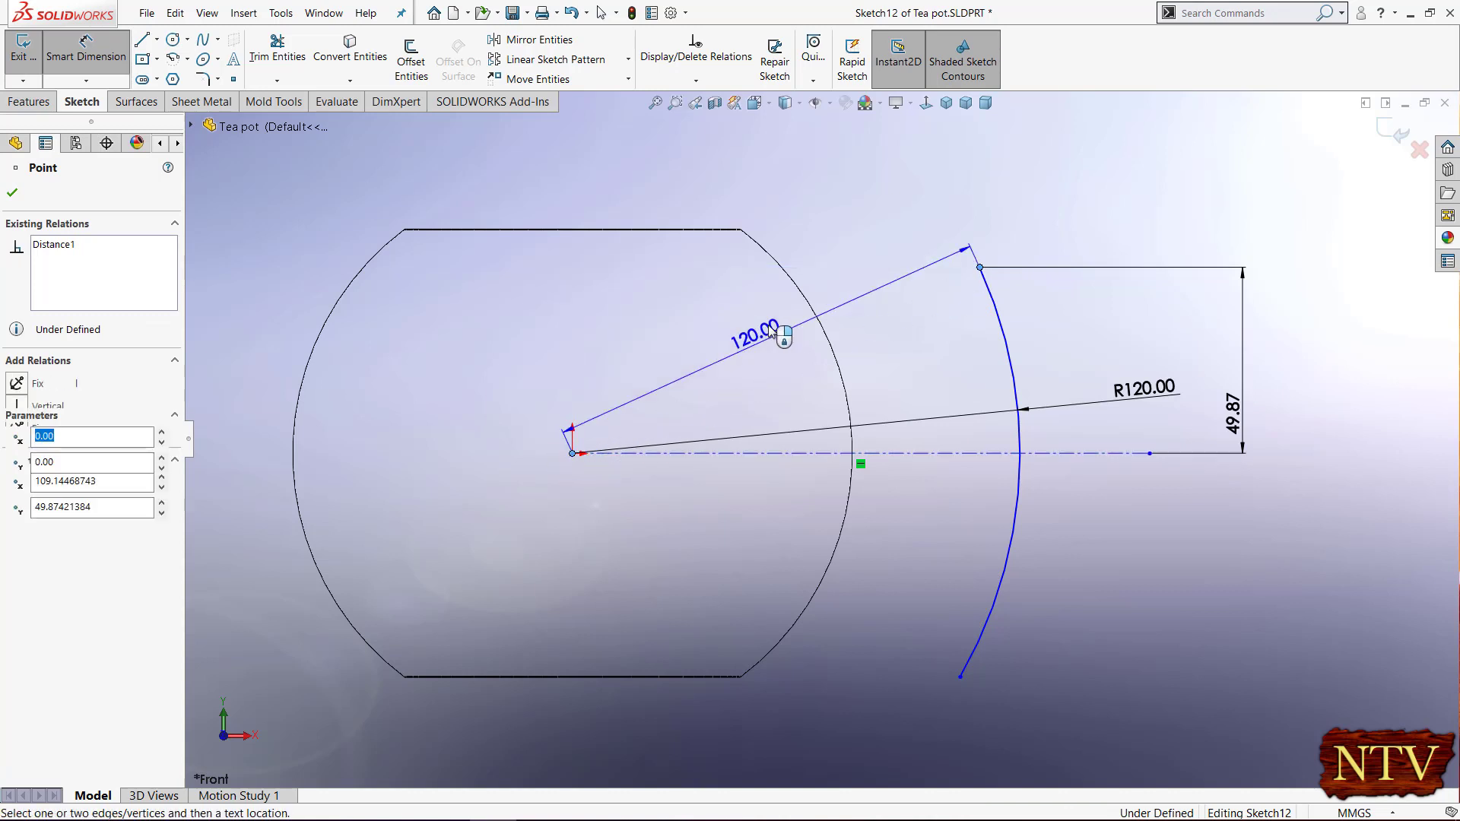
pyautogui.click(813, 208)
pyautogui.click(870, 470)
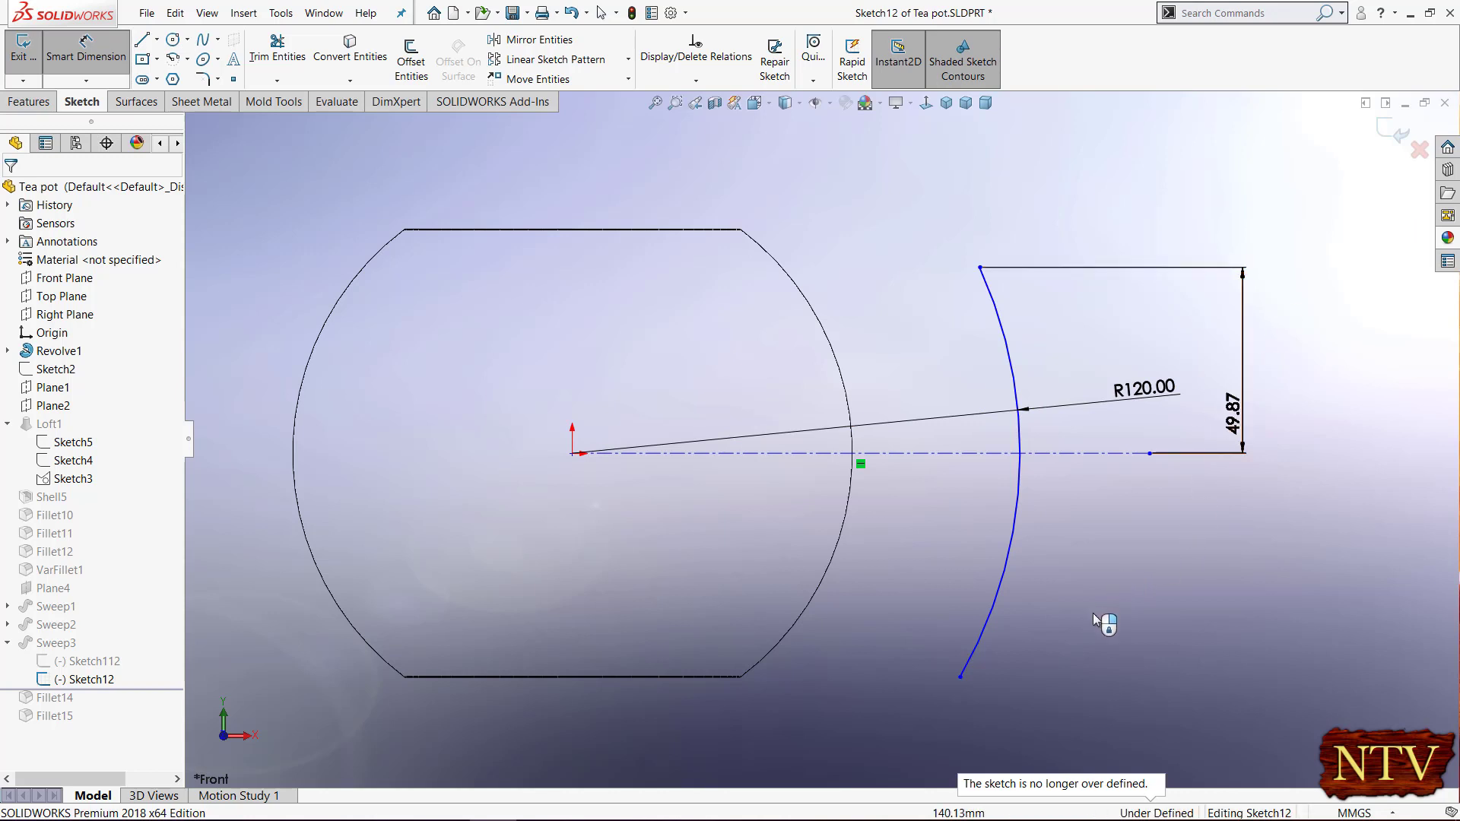
# - Dimension the vertical distance between the grip arc's lower endpoint and the horizontal centerline, and exit the sketch
pyautogui.click(960, 677)
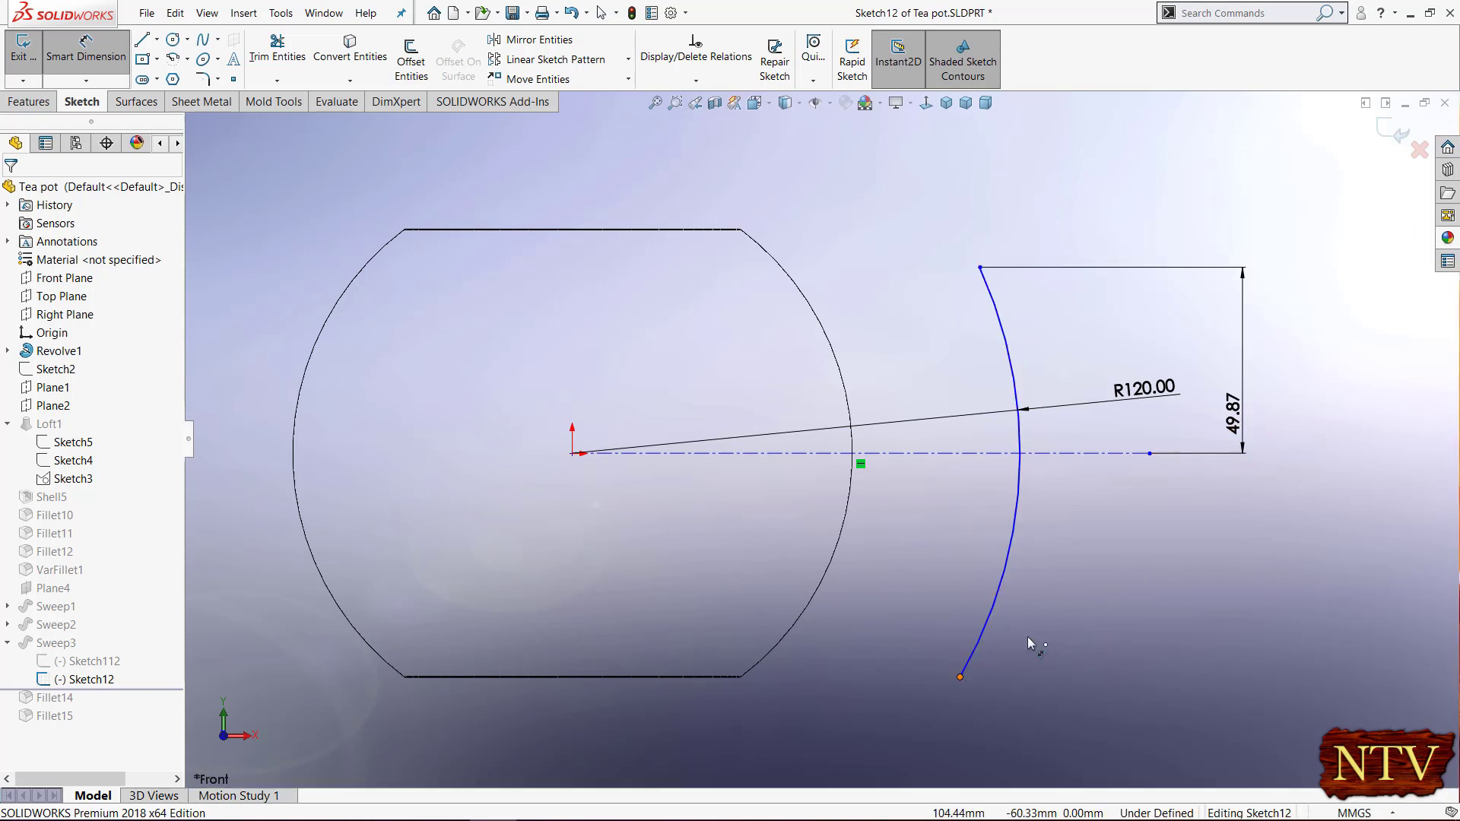
pyautogui.click(1066, 454)
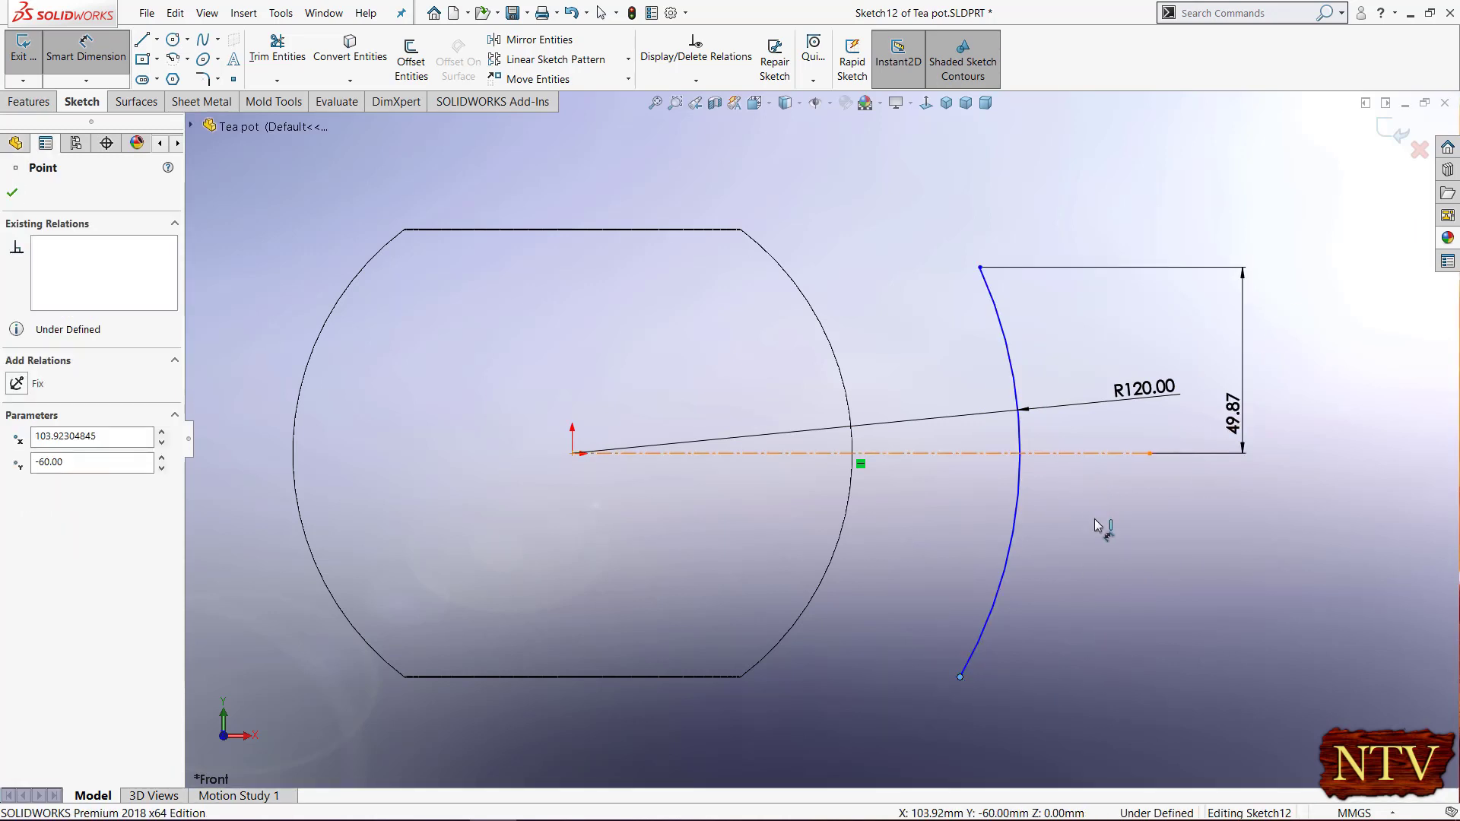
pyautogui.click(1208, 532)
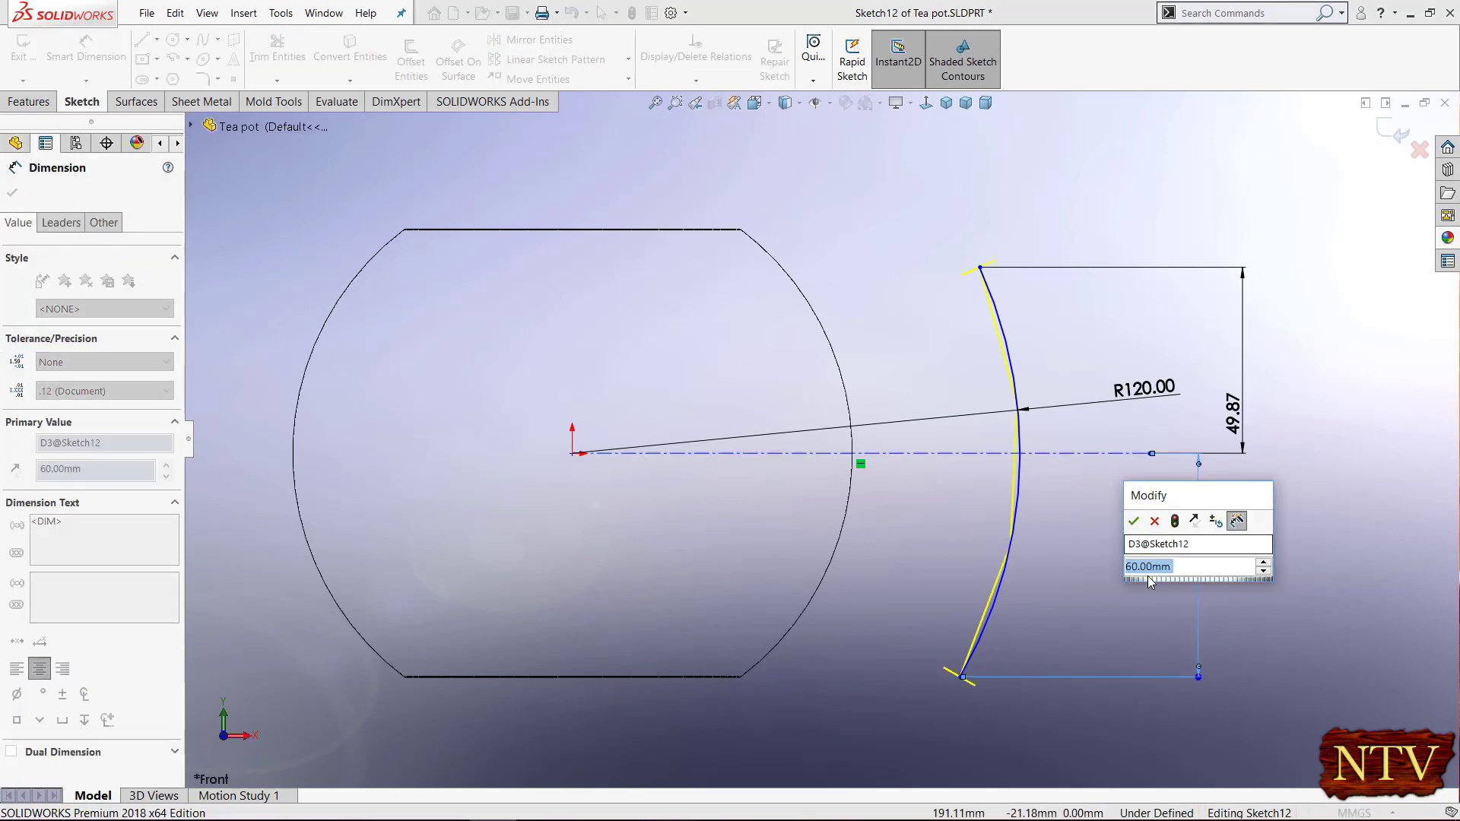
pyautogui.click(1134, 521)
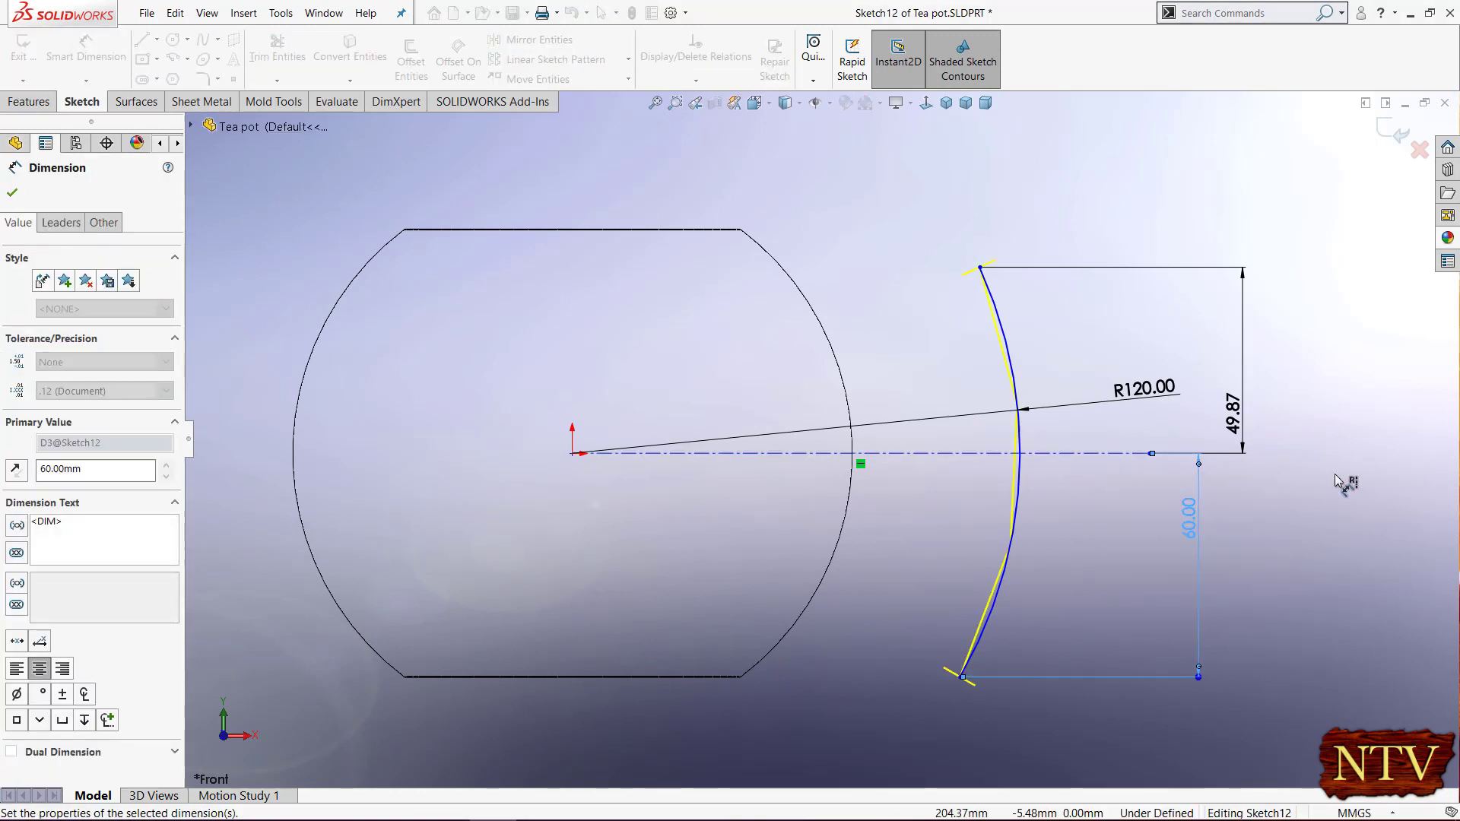
pyautogui.click(1396, 135)
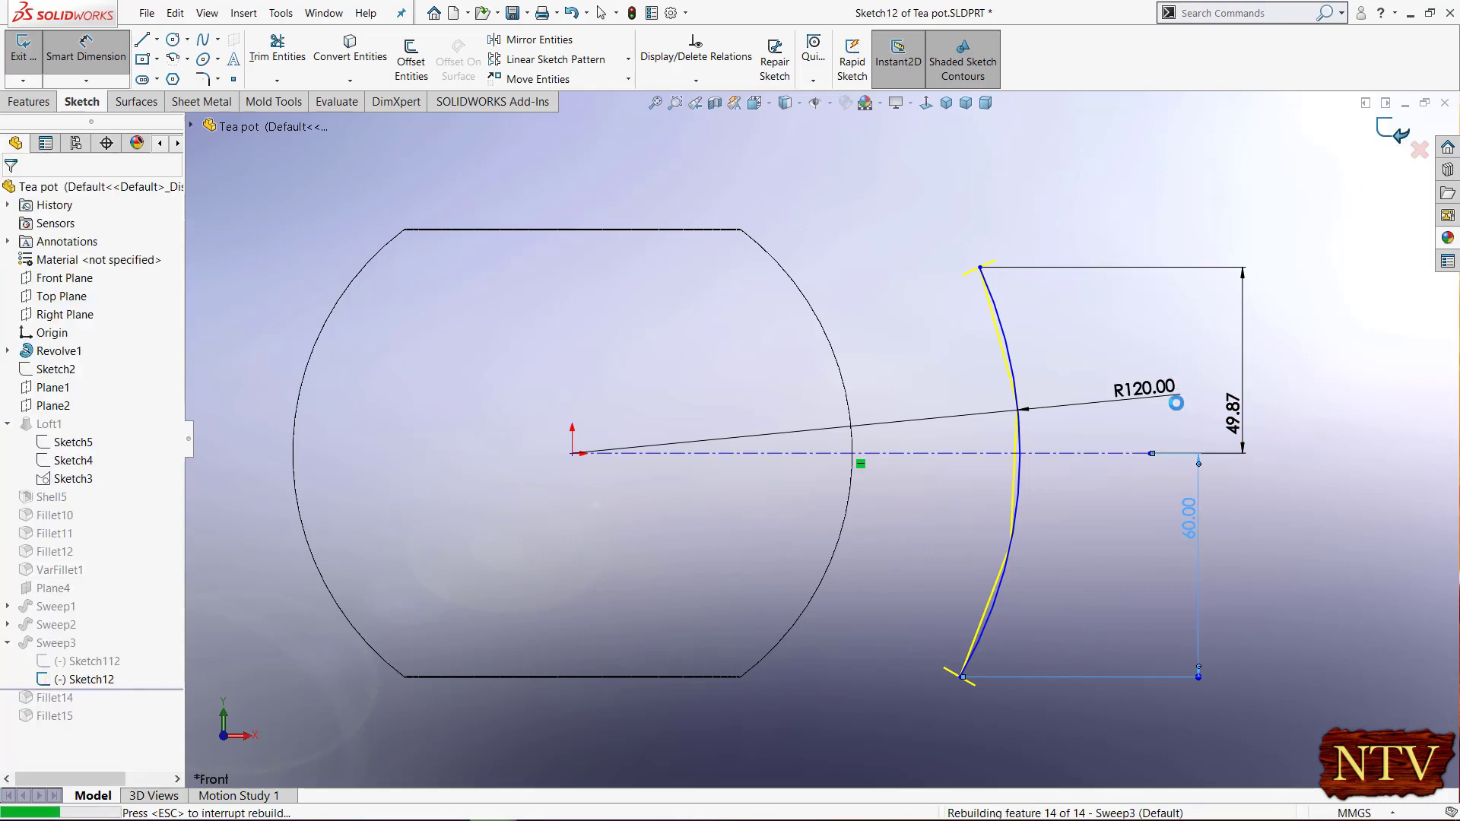
# - Roll the feature history forward to include Fillet14 and view the filleted handle joints up close
pyautogui.scroll(4, 1185, 463)
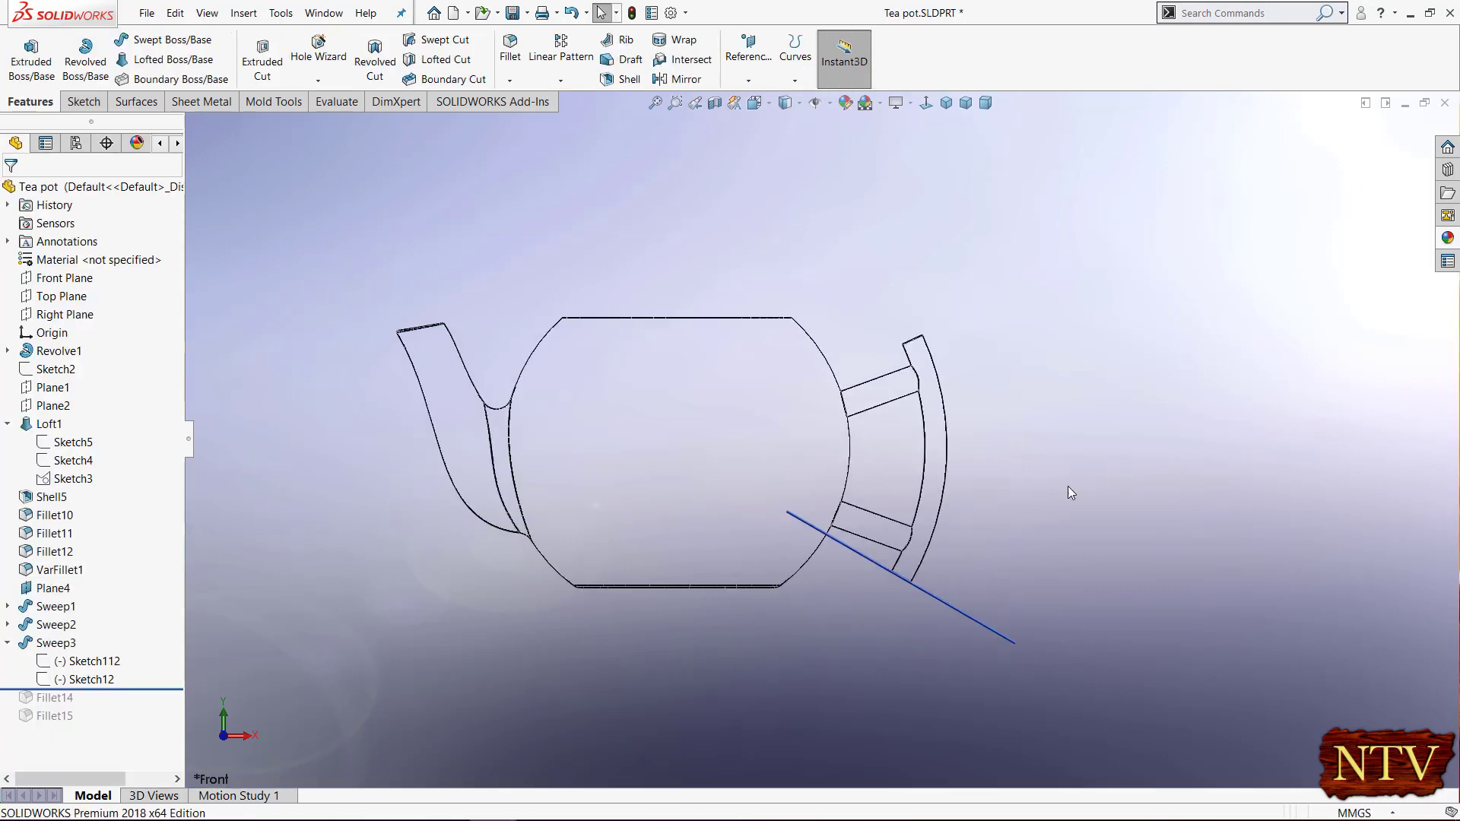
pyautogui.click(7, 645)
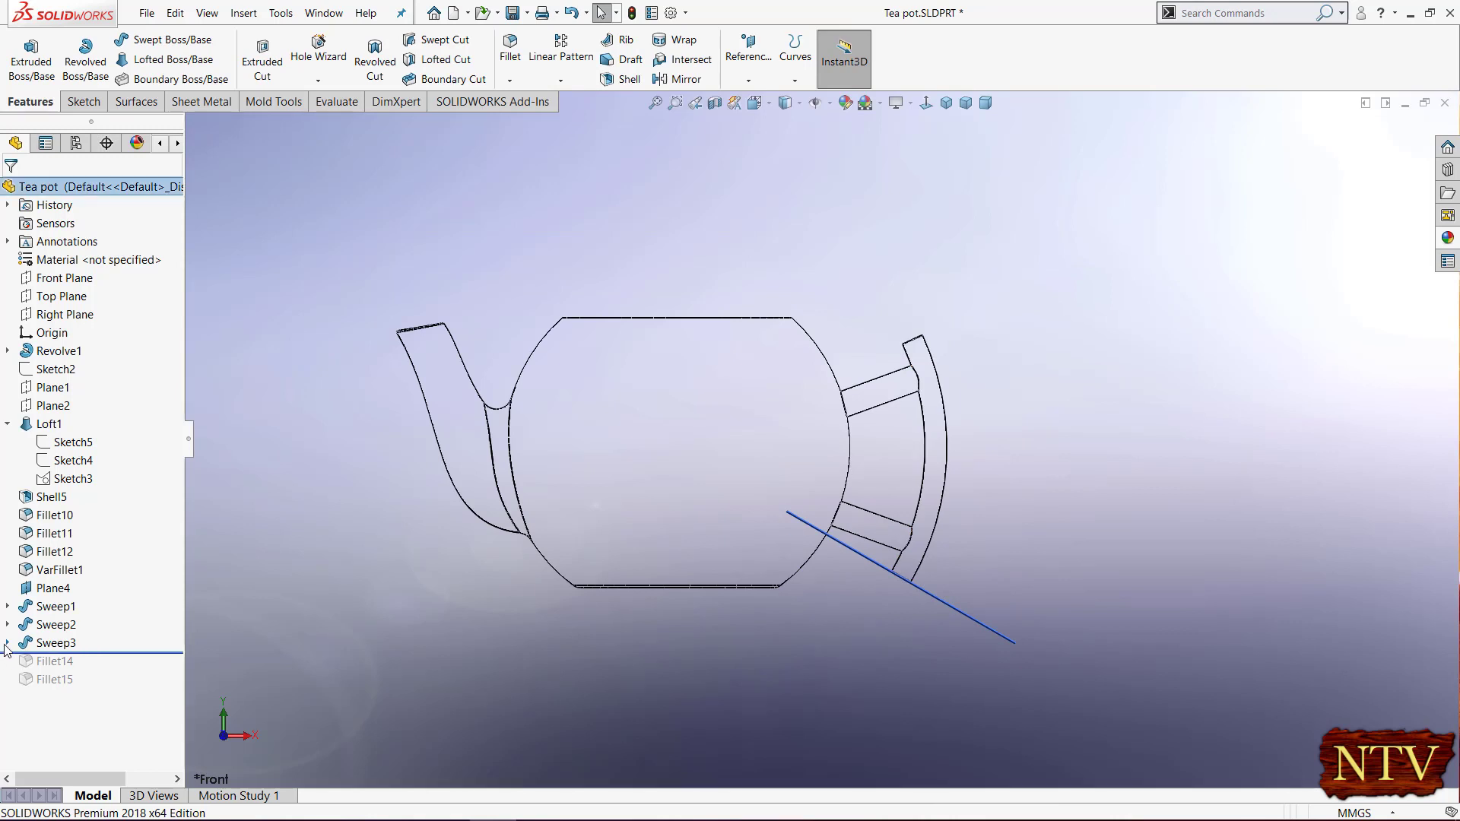
pyautogui.click(91, 666)
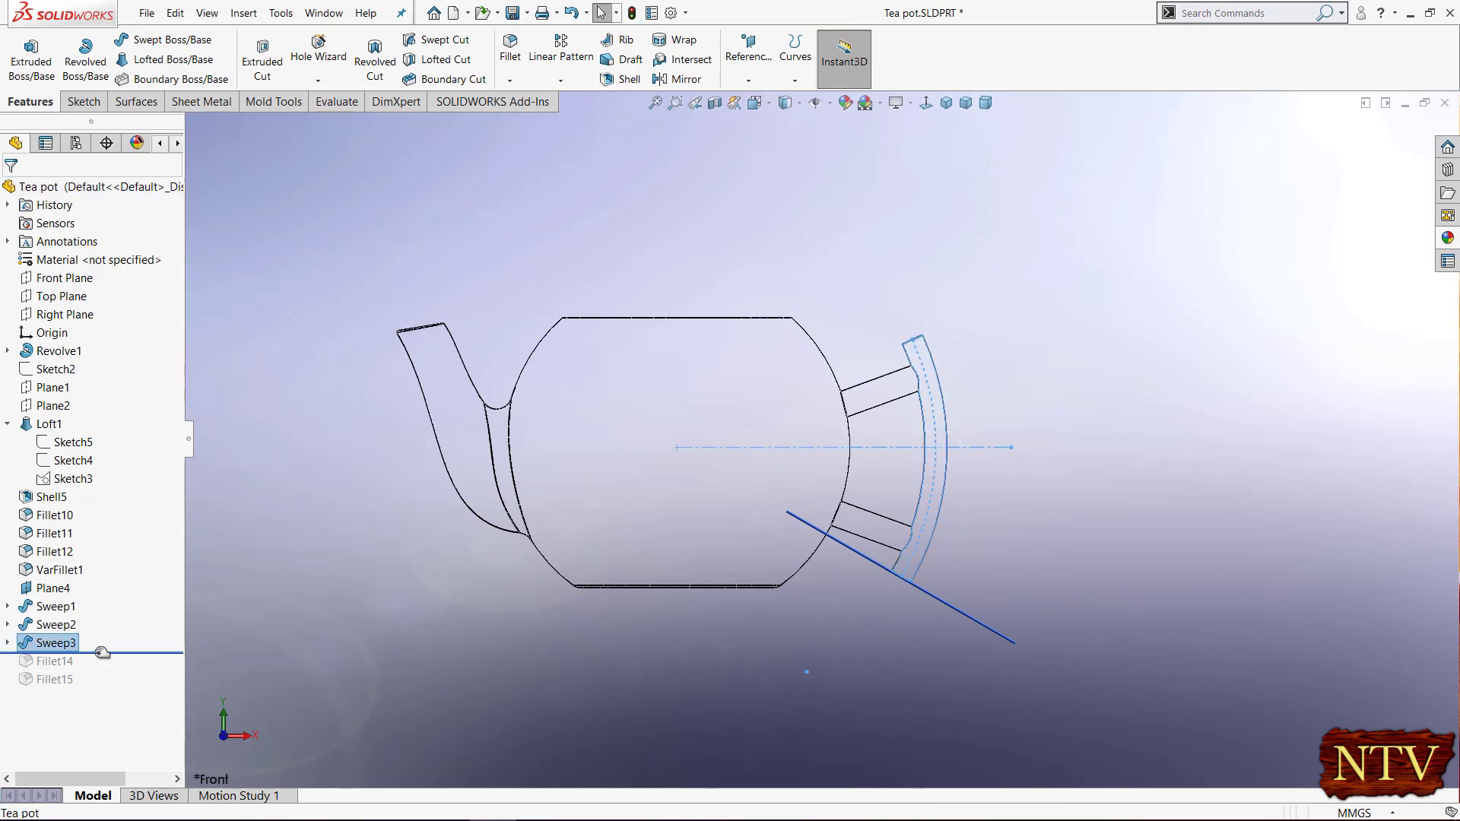
pyautogui.moveTo(101, 652); pyautogui.dragTo(99, 671)
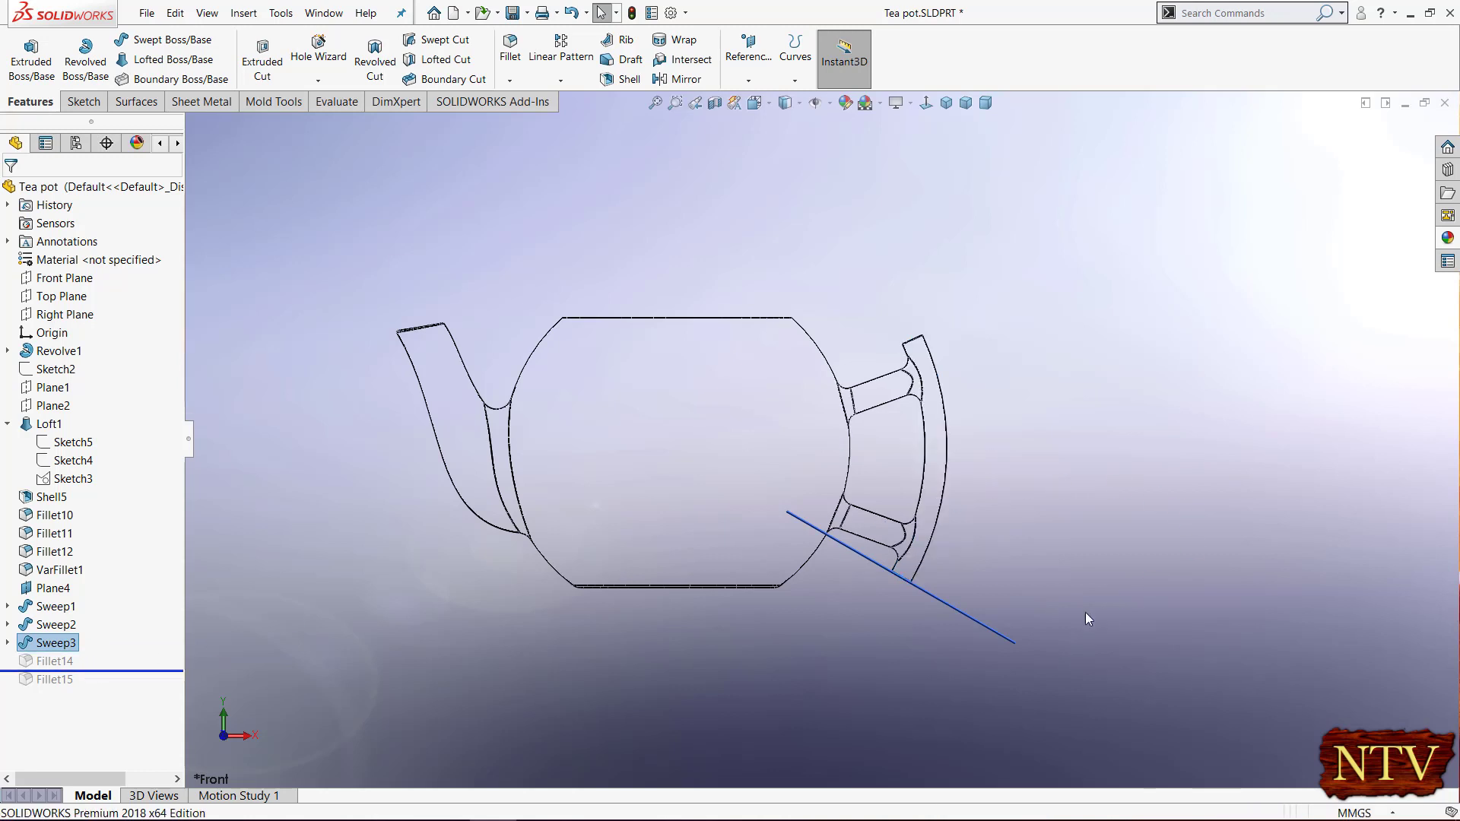
pyautogui.scroll(-3, 952, 397)
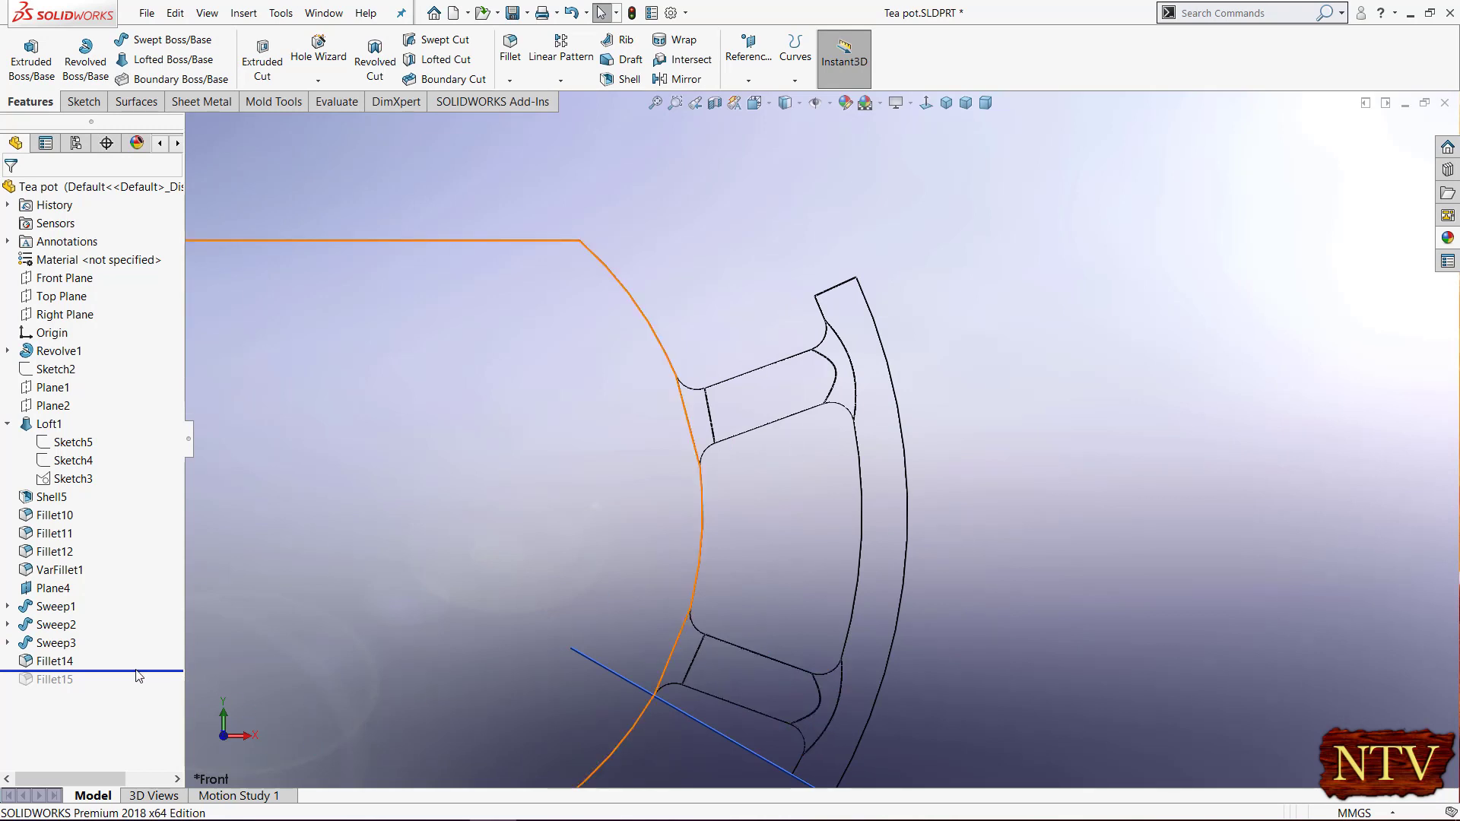
# - Roll the feature history forward to include Fillet15 and select that fillet
pyautogui.moveTo(143, 670); pyautogui.dragTo(143, 689)
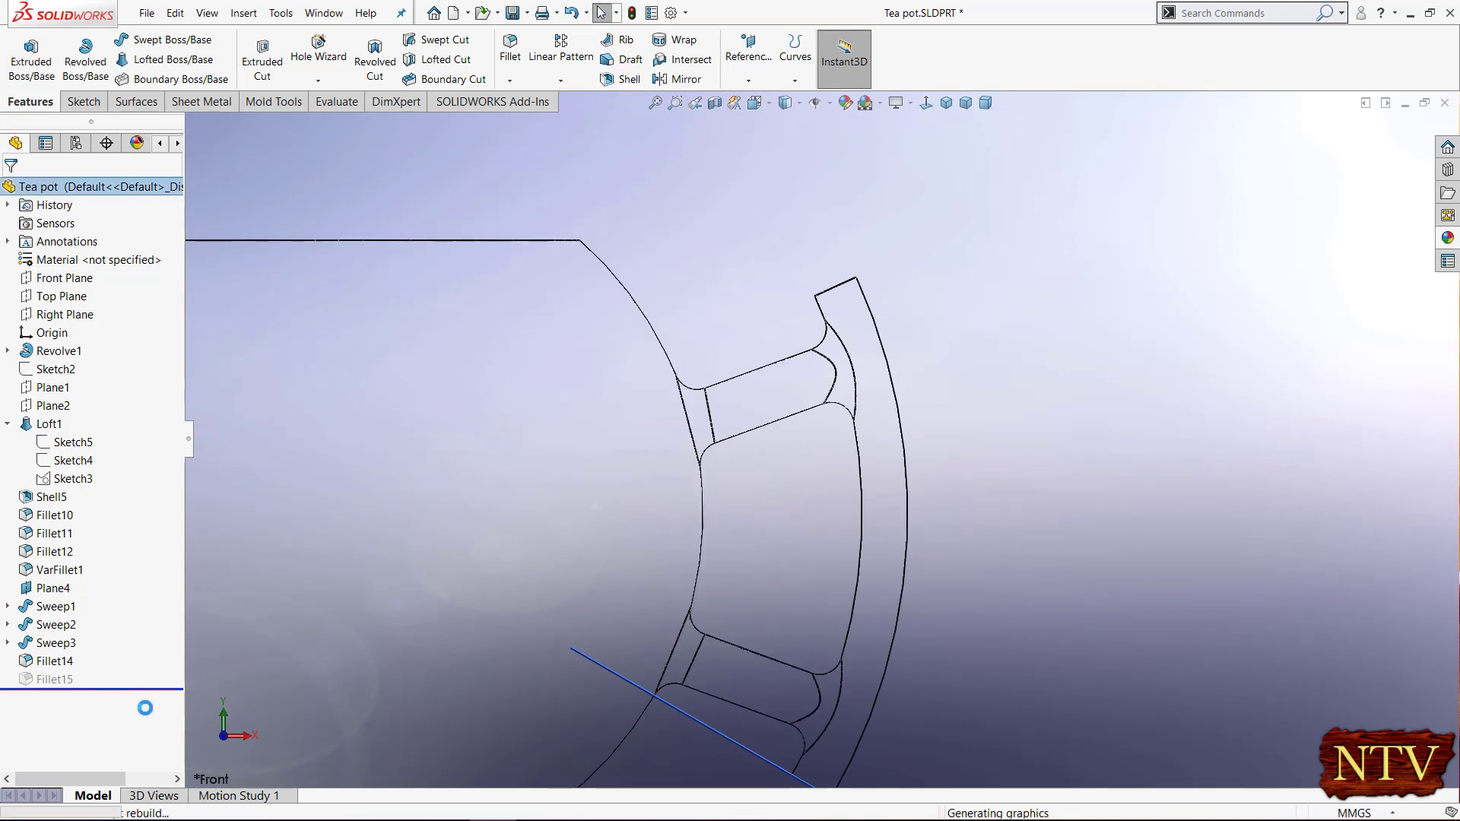
pyautogui.click(55, 679)
pyautogui.scroll(-2, 948, 707)
pyautogui.scroll(-3, 867, 684)
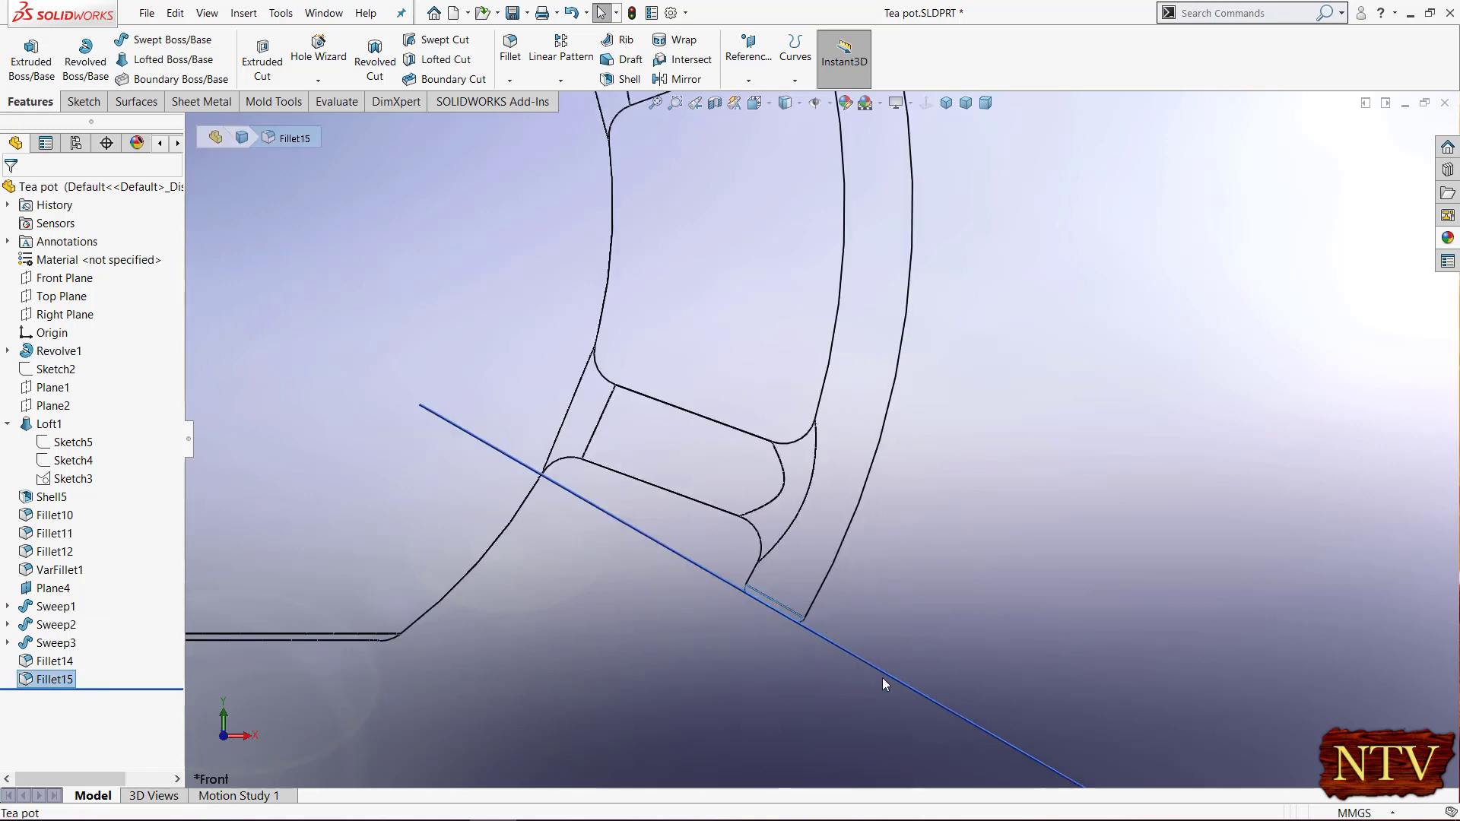
# - Examine Fillet15 and its radius on the end edges of the handle grip from several angles
pyautogui.moveTo(881, 680); pyautogui.dragTo(812, 631, button='middle')
pyautogui.scroll(5, 876, 671)
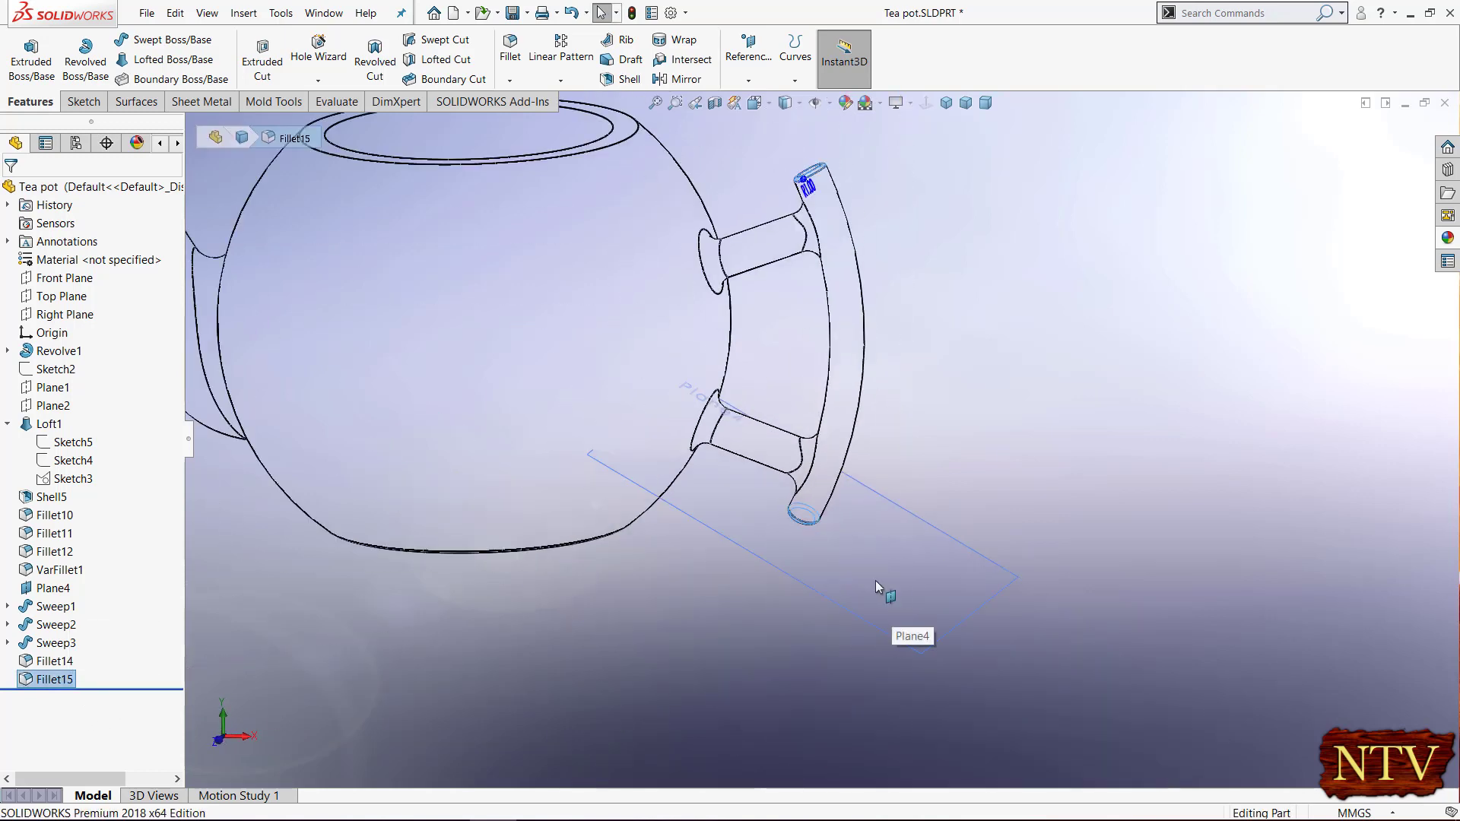
pyautogui.scroll(-5, 792, 240)
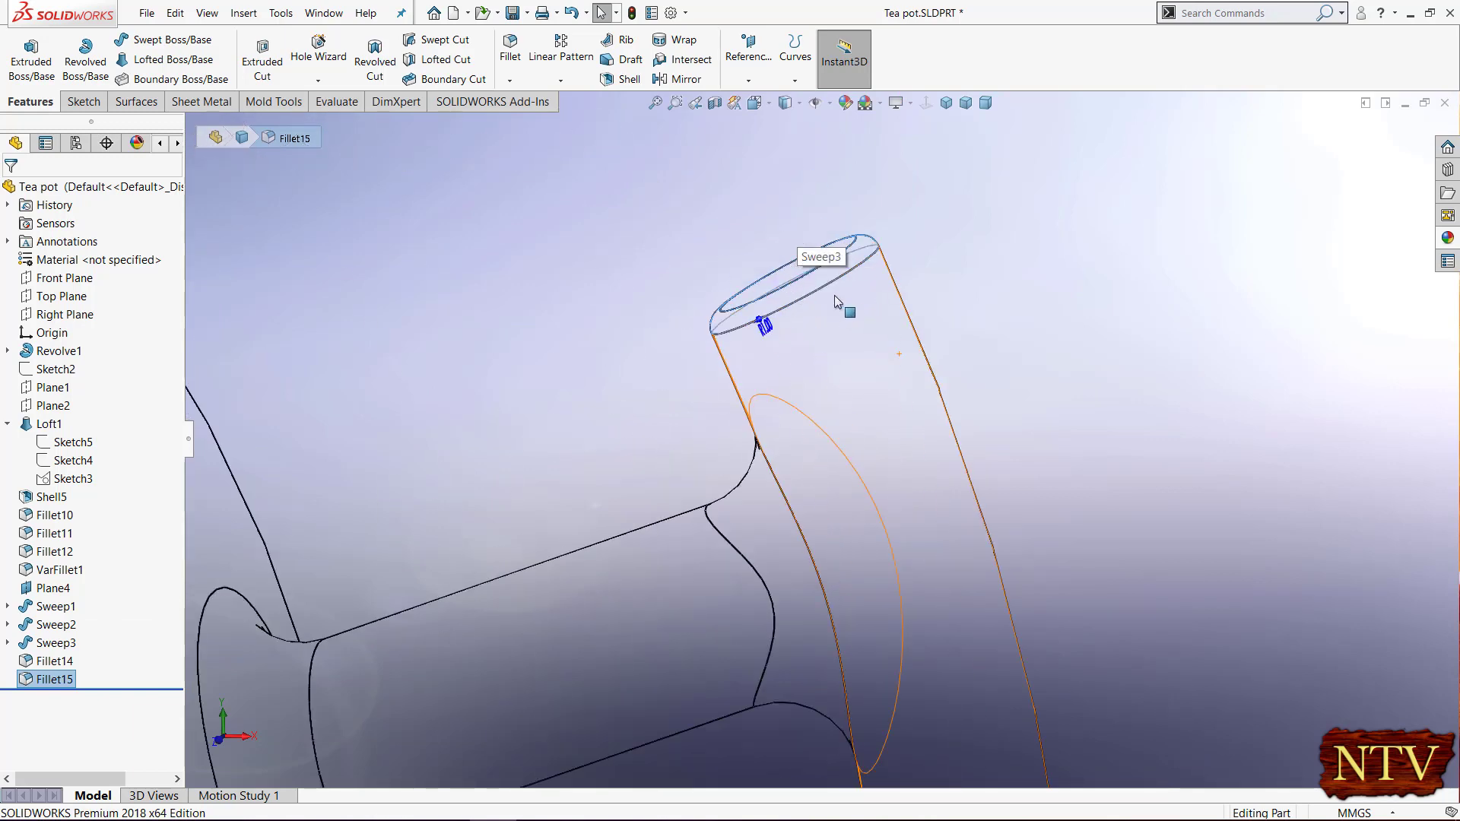
pyautogui.moveTo(834, 295); pyautogui.dragTo(946, 372, button='middle')
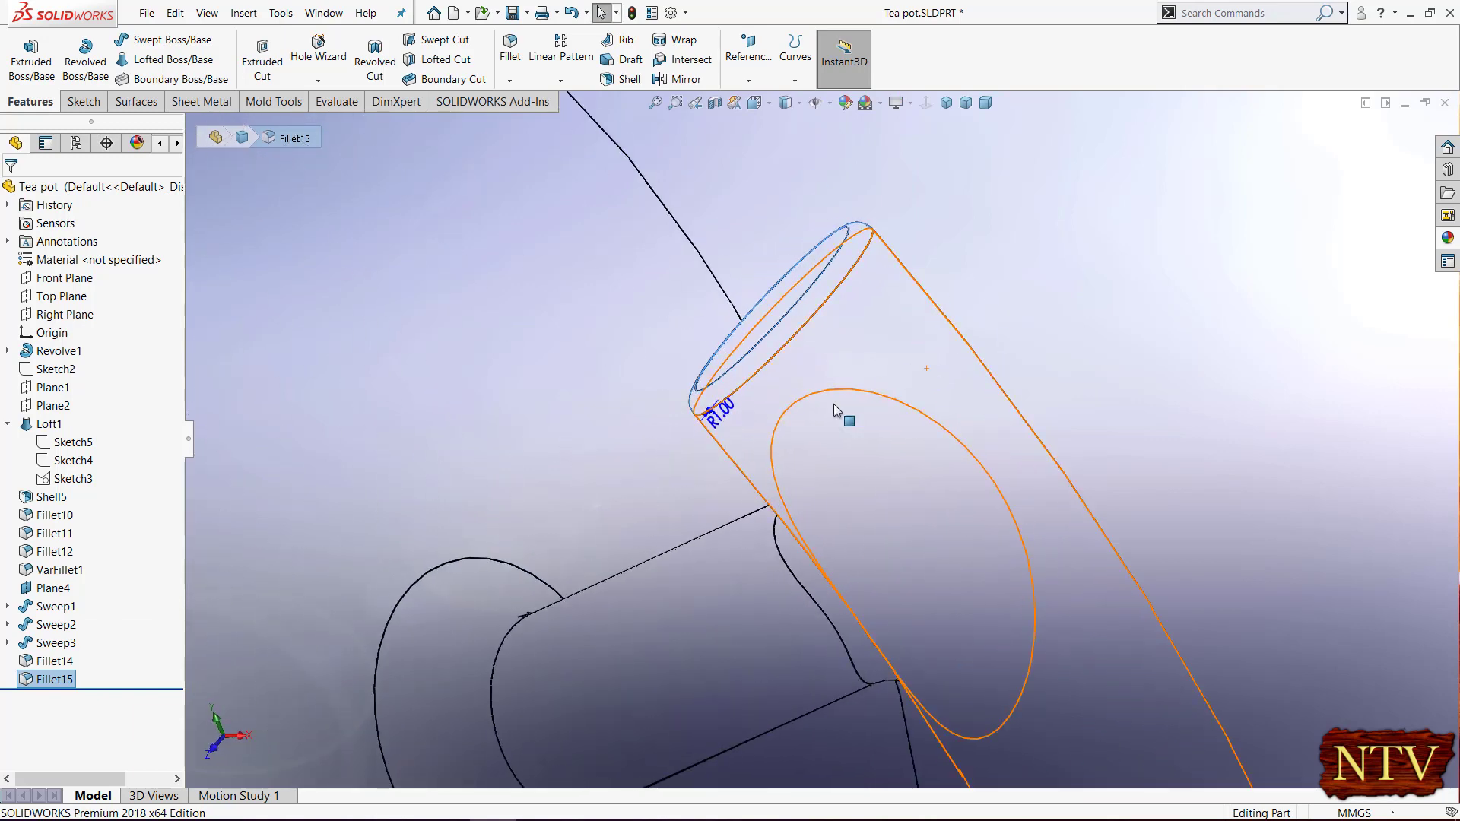
pyautogui.scroll(-6, 723, 417)
pyautogui.scroll(6, 926, 365)
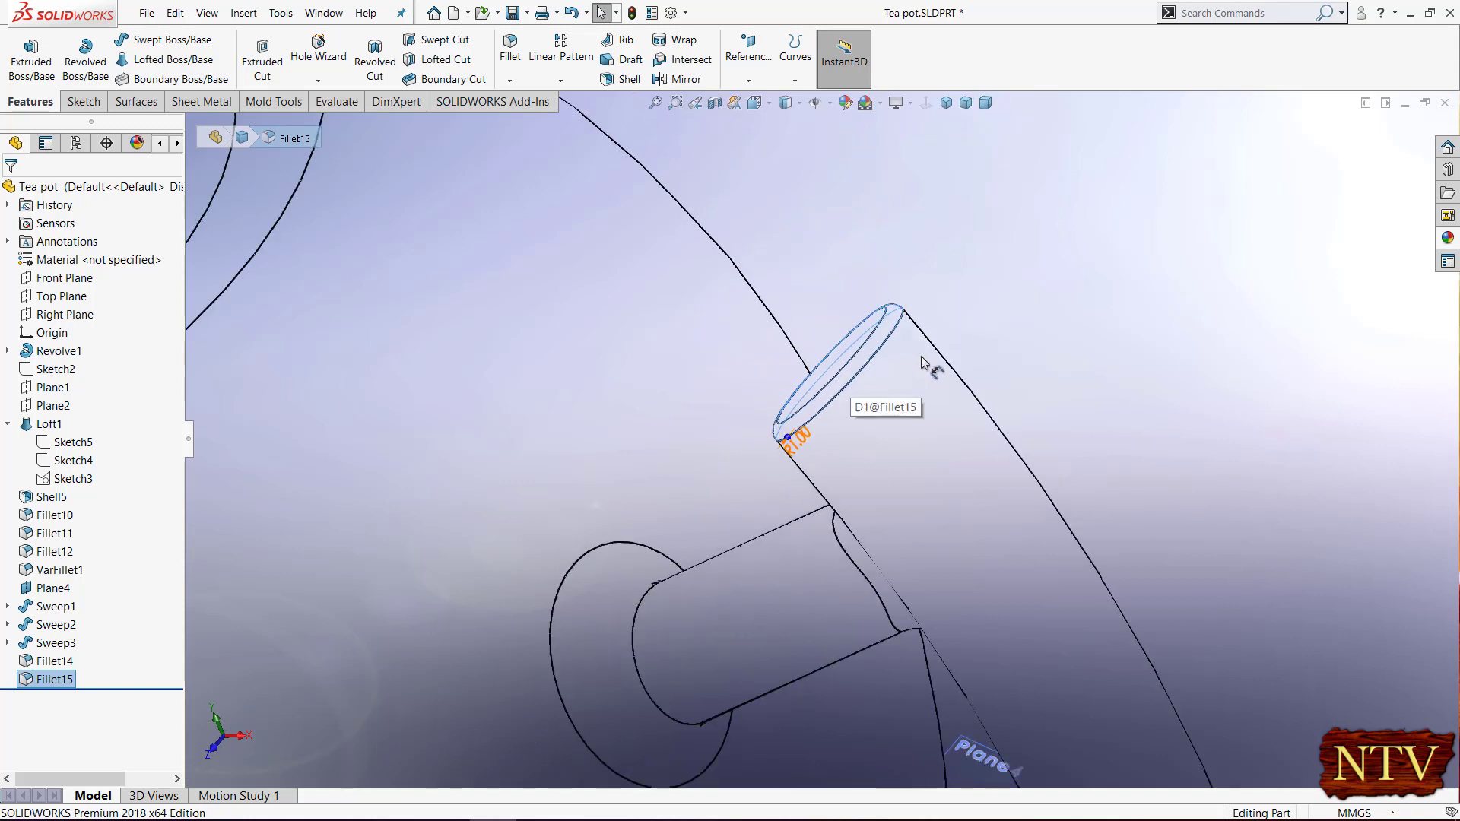
pyautogui.moveTo(1002, 398); pyautogui.dragTo(1036, 499, button='middle')
pyautogui.scroll(4, 824, 456)
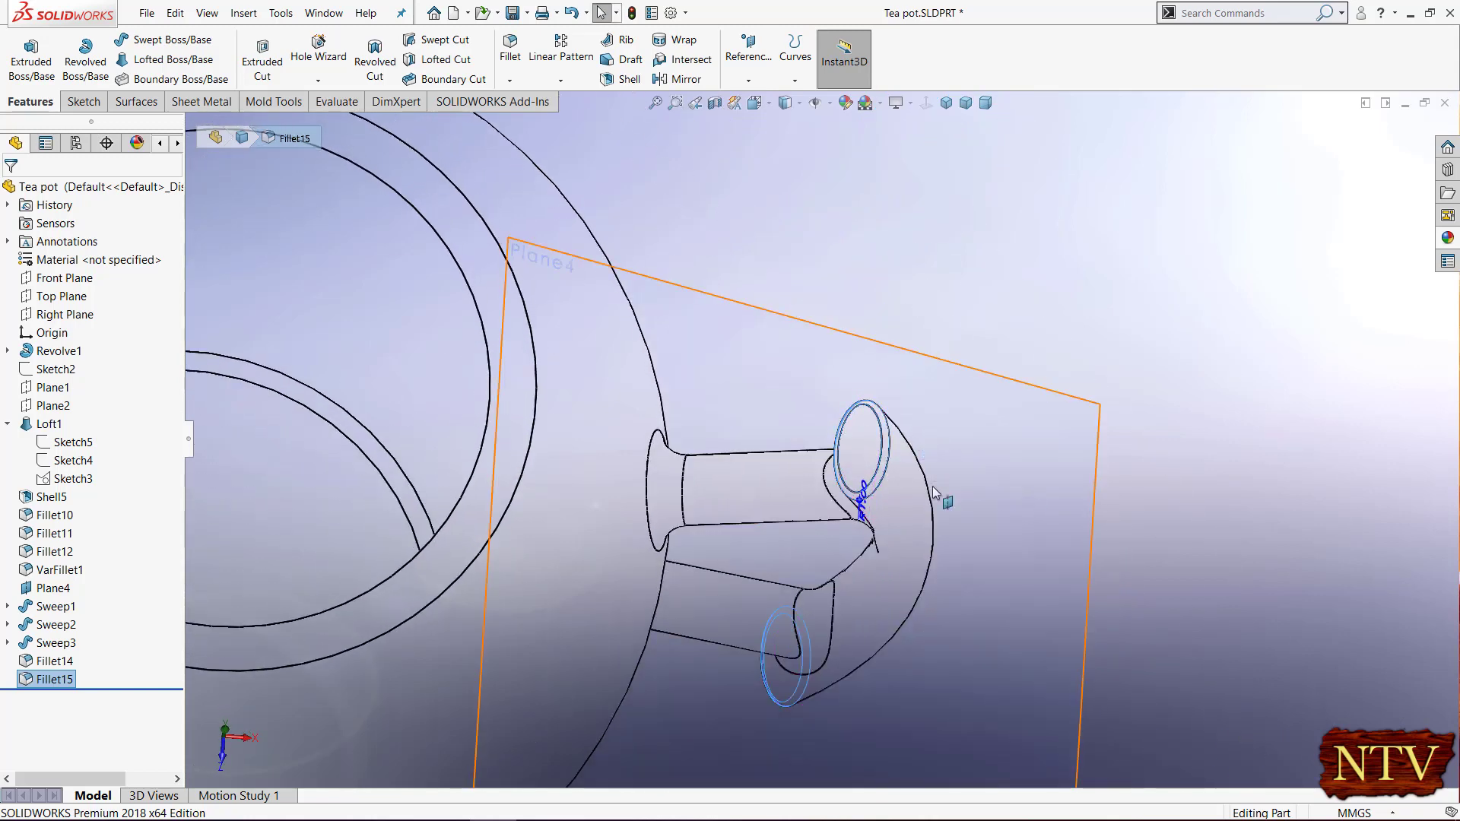
pyautogui.moveTo(911, 446); pyautogui.dragTo(919, 473, button='middle')
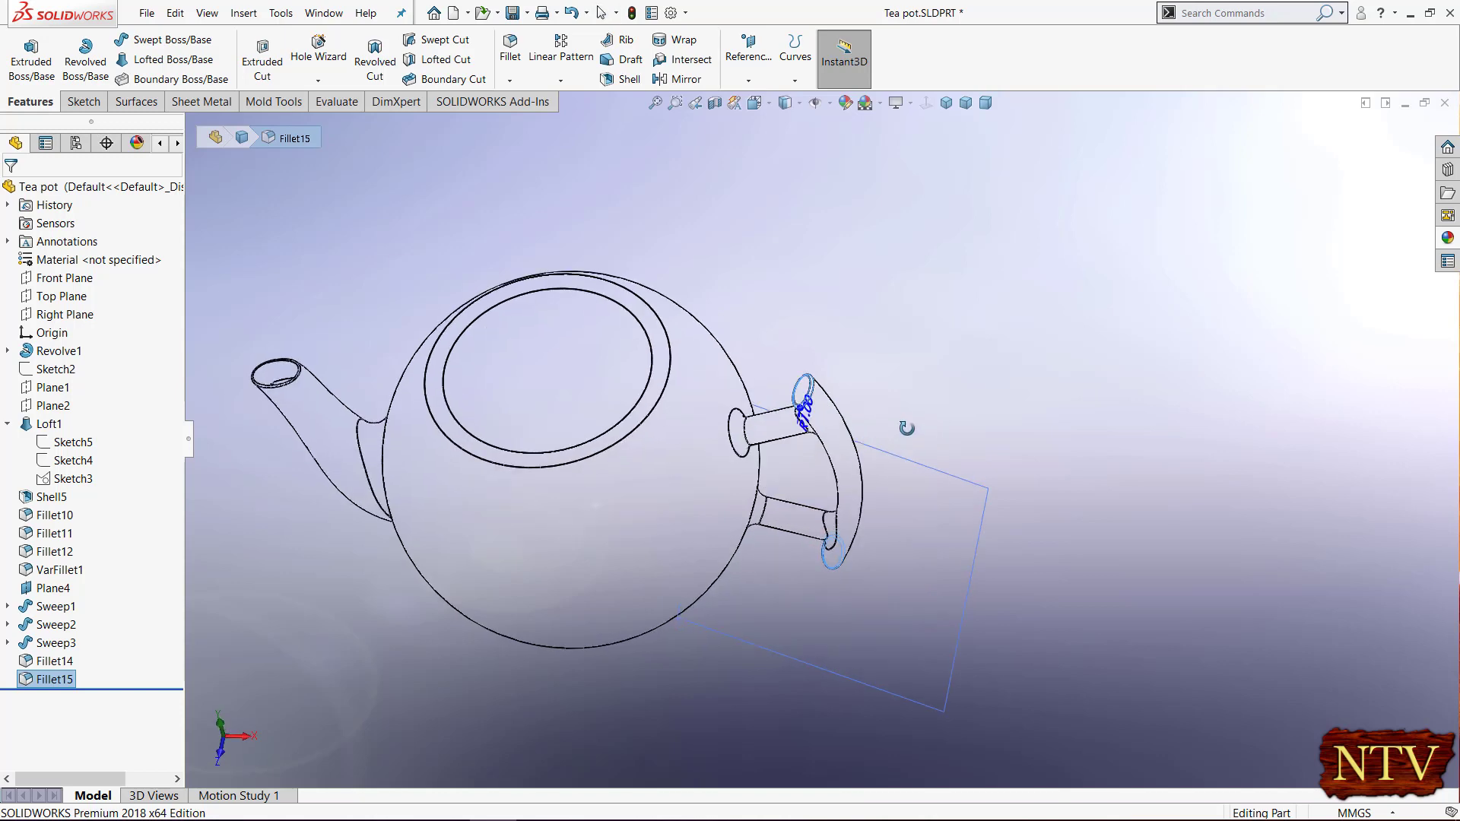
# - Hide Plane4 and set the teapot to the Trimetric view
pyautogui.rightClick(919, 473)
pyautogui.click(979, 454)
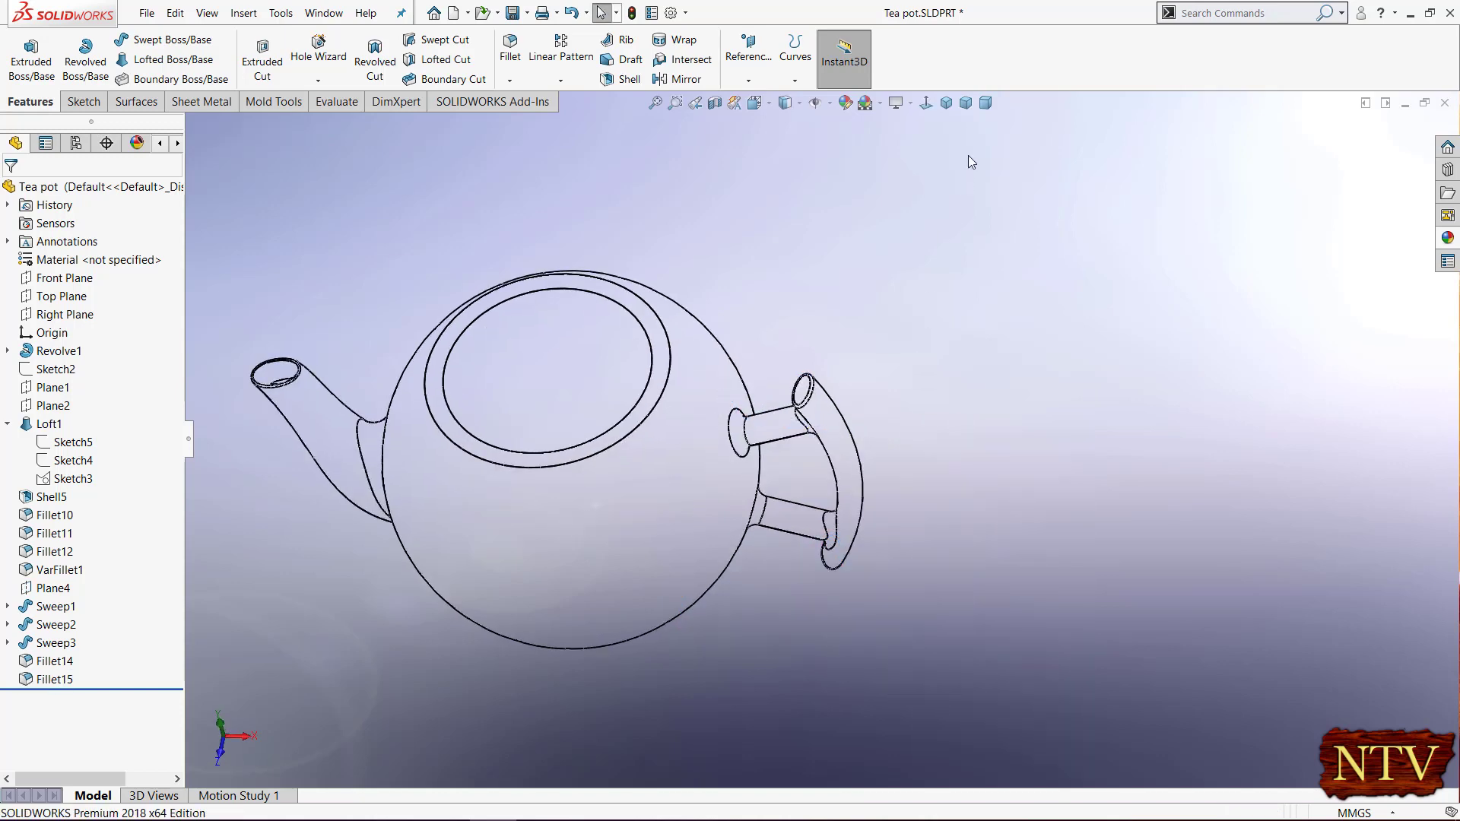
pyautogui.click(967, 105)
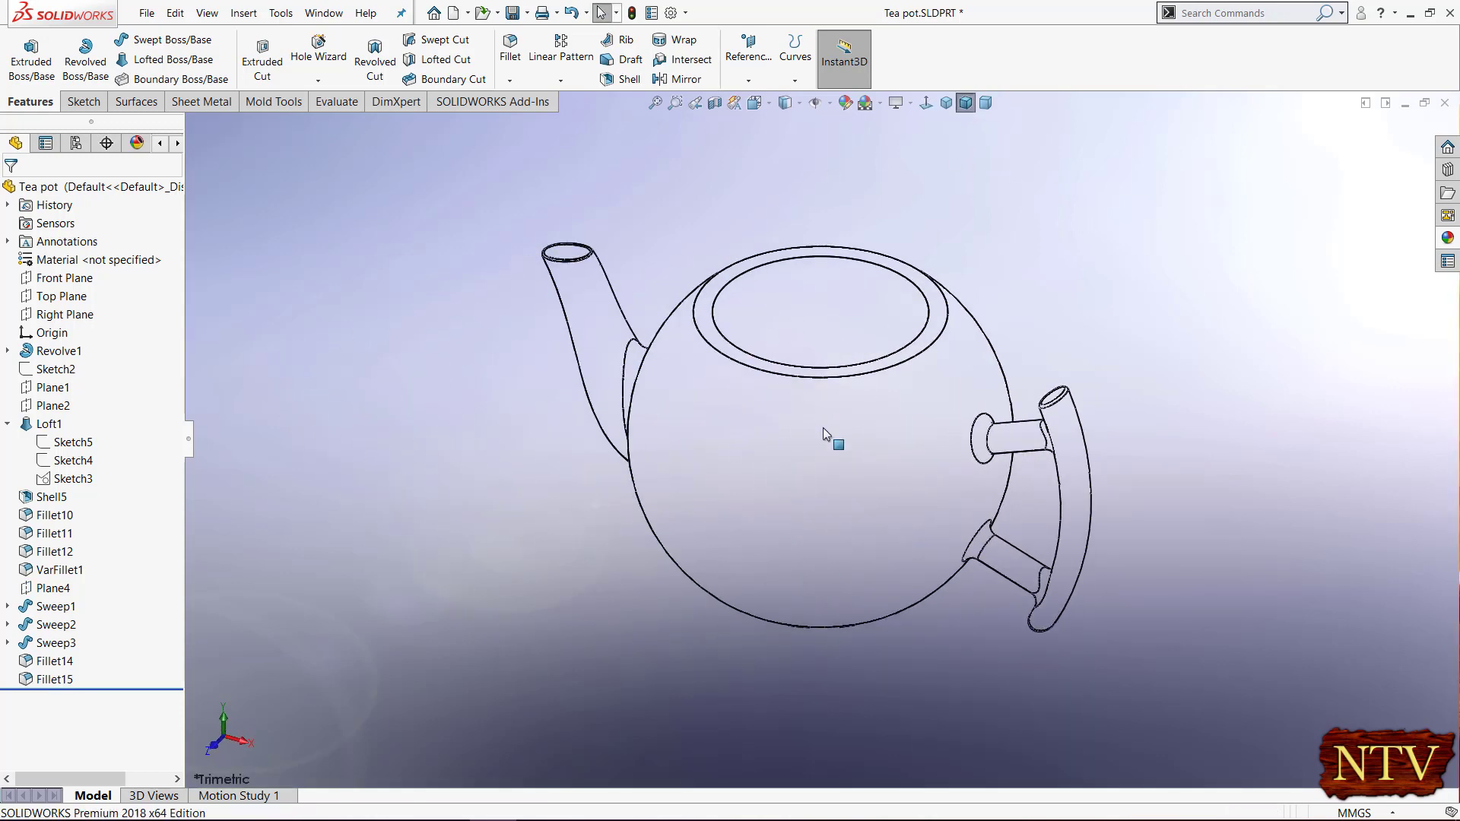
# - Display the teapot as Shaded With Edges and fill the view with the whole pot
pyautogui.click(800, 105)
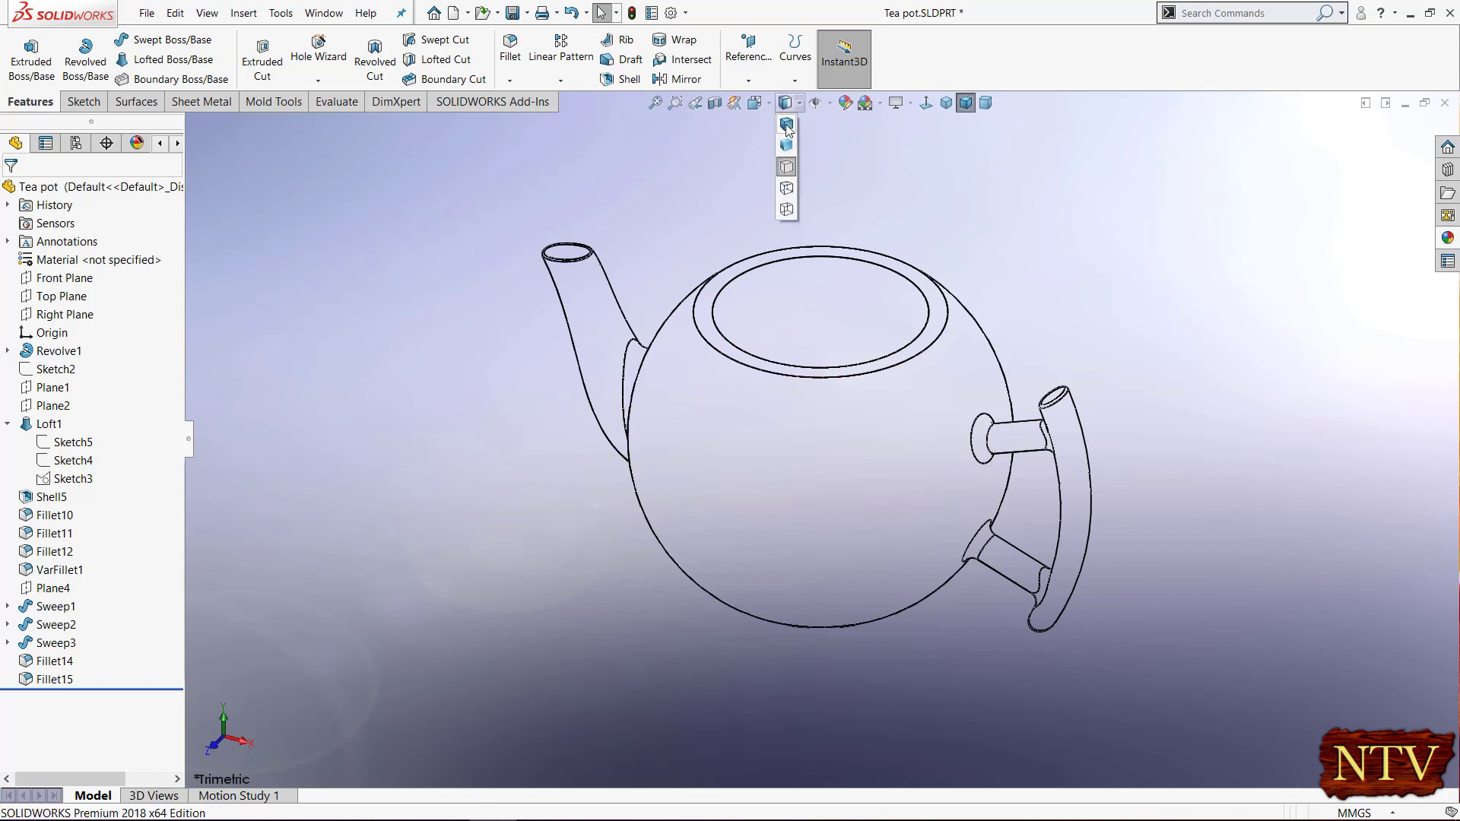
pyautogui.click(787, 126)
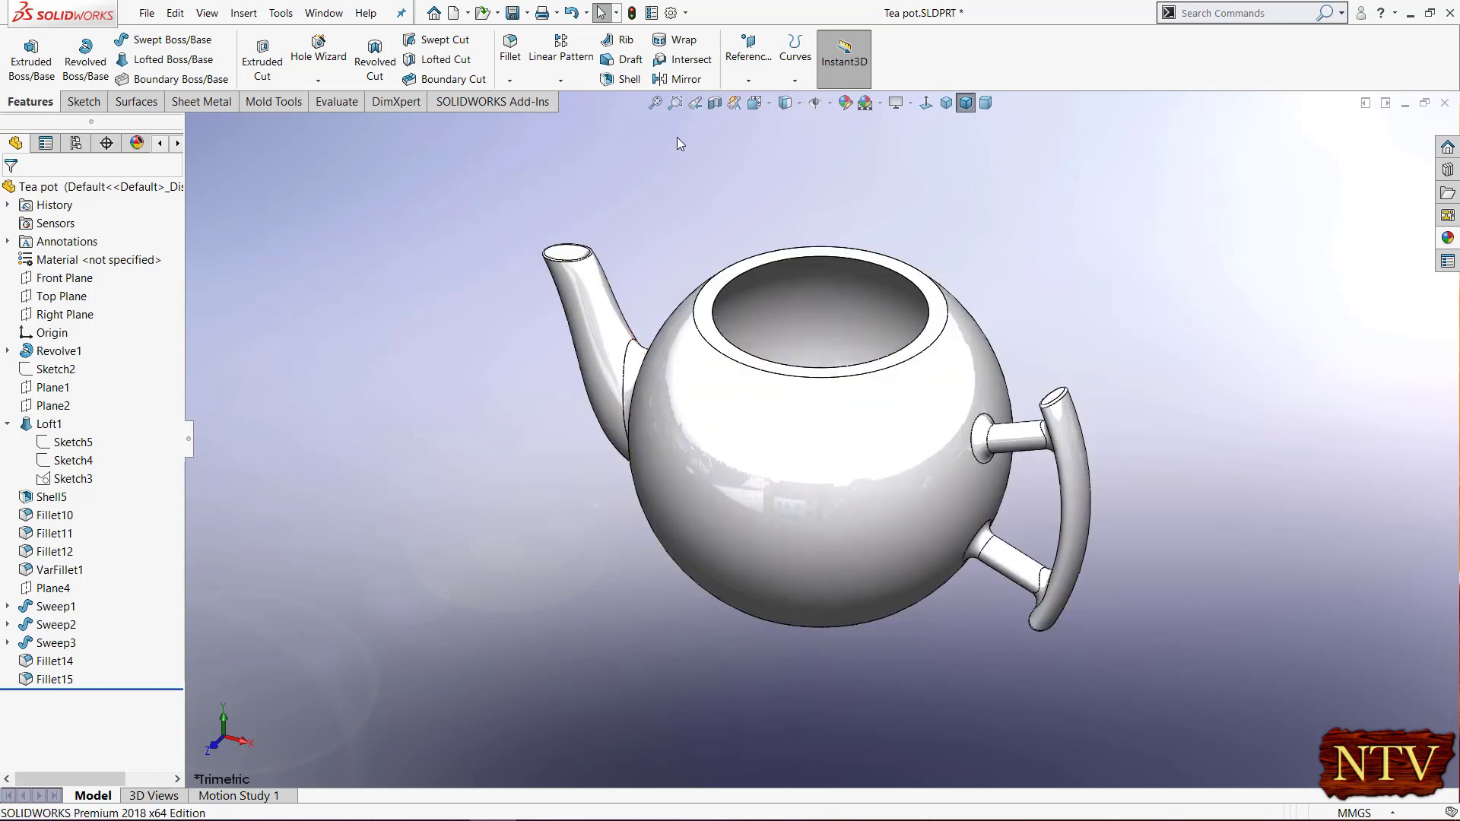
pyautogui.click(675, 103)
pyautogui.moveTo(515, 201); pyautogui.dragTo(1120, 671)
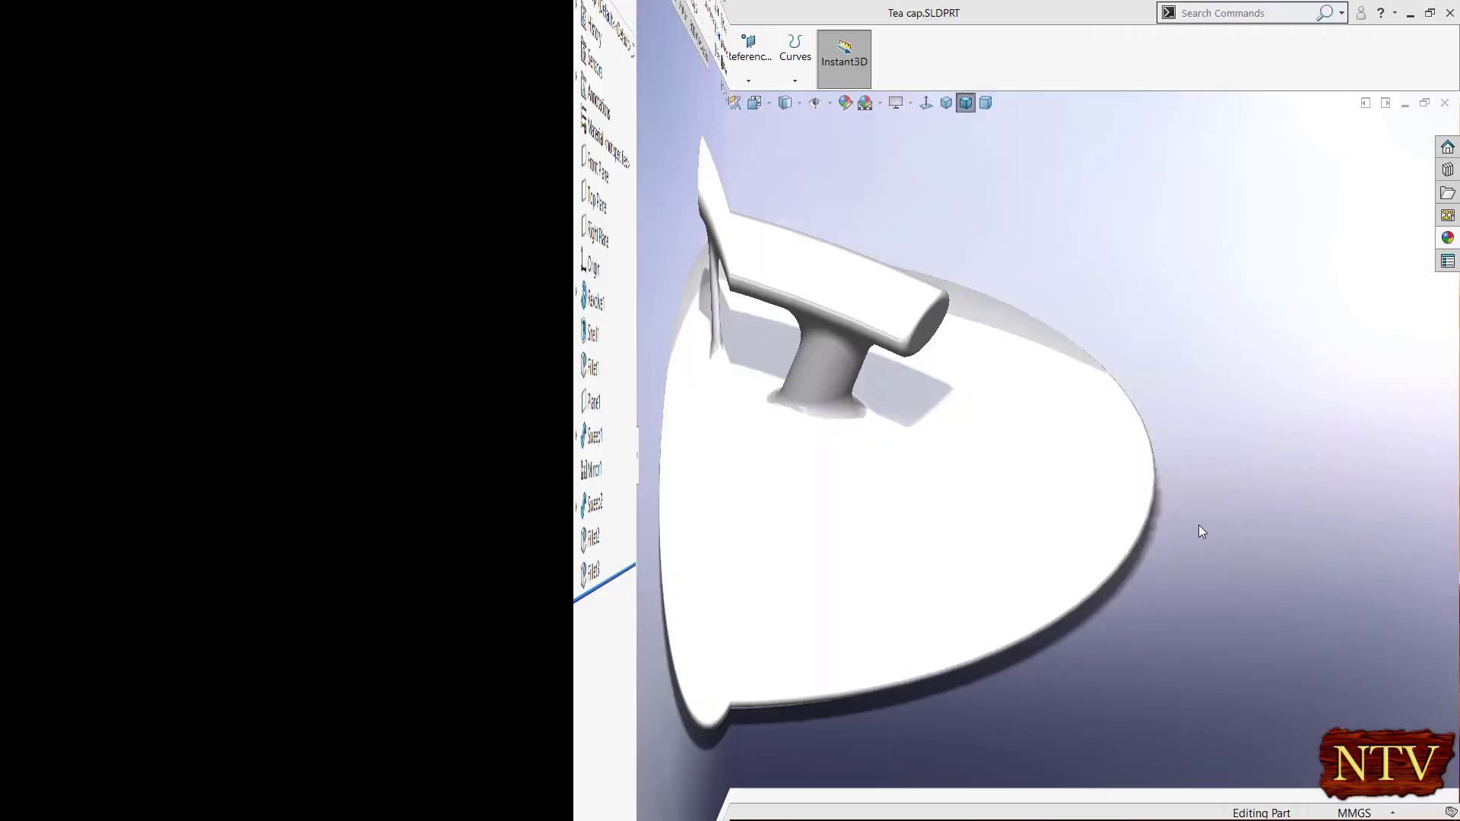
# - View the Tea cap part from the front and roll its feature history forward to include only Revolve1
pyautogui.hotkey('ctrl', '1')
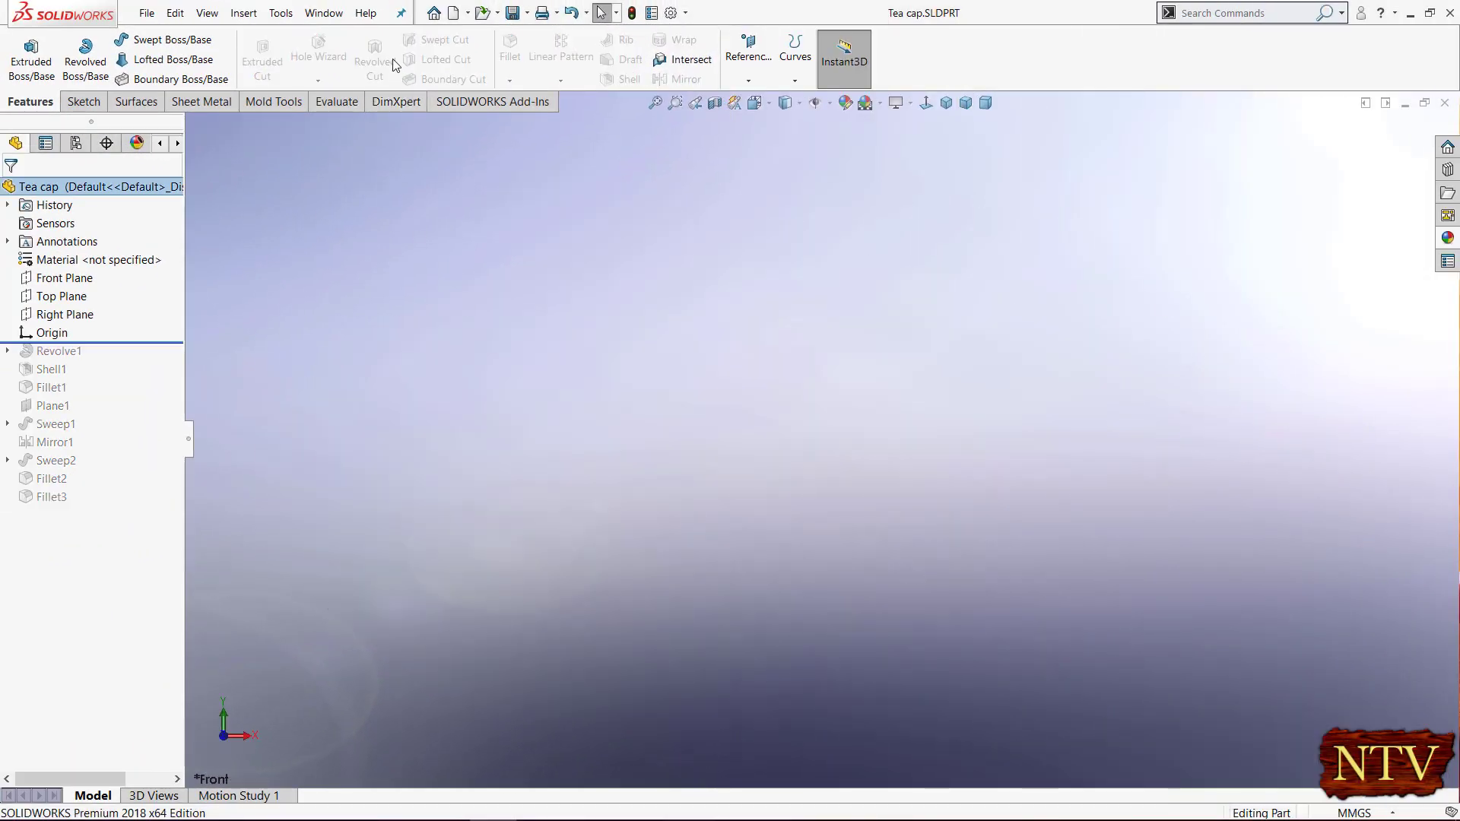
pyautogui.moveTo(113, 369); pyautogui.dragTo(117, 378)
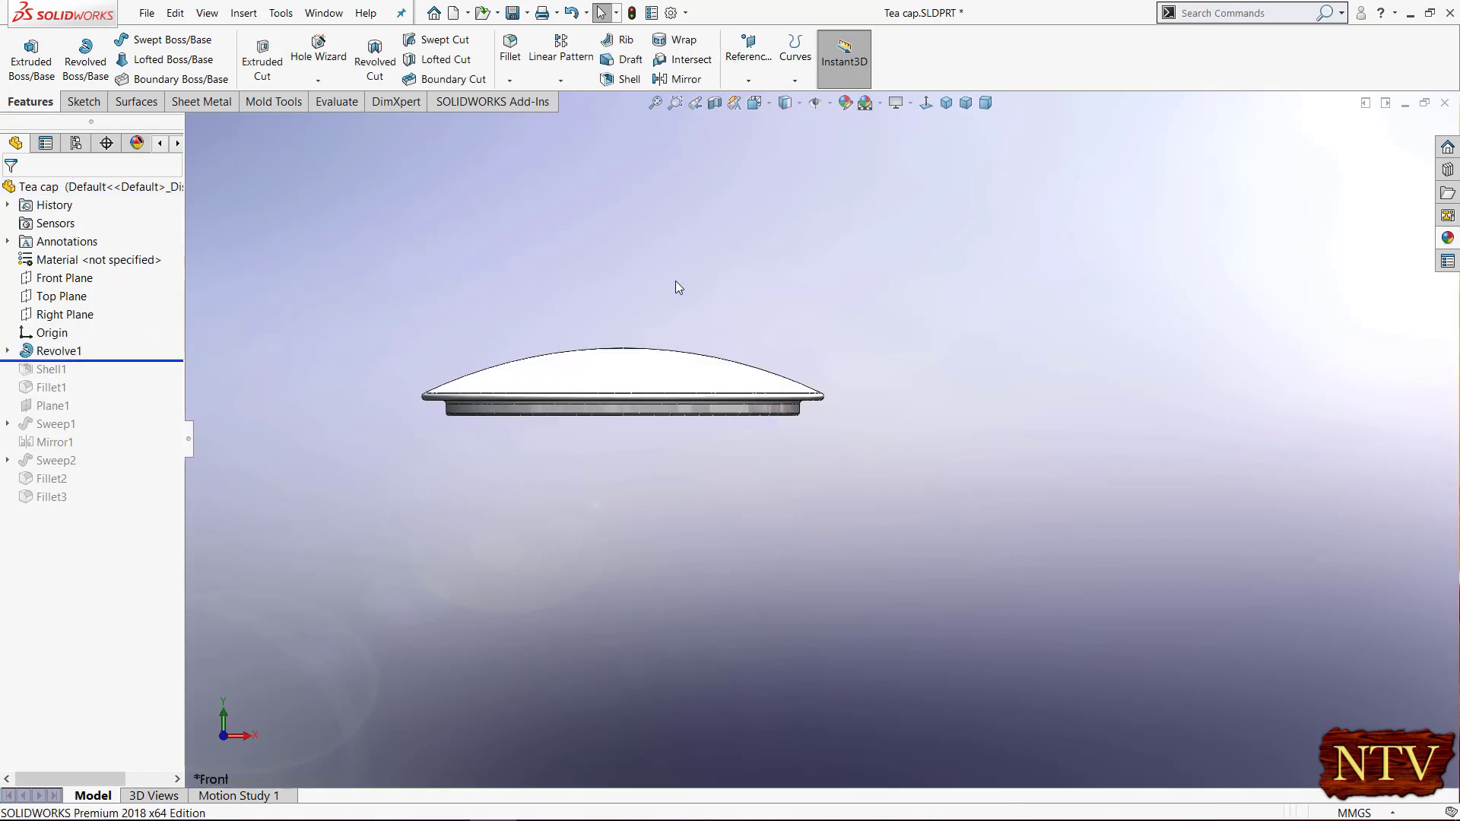
pyautogui.press('f')
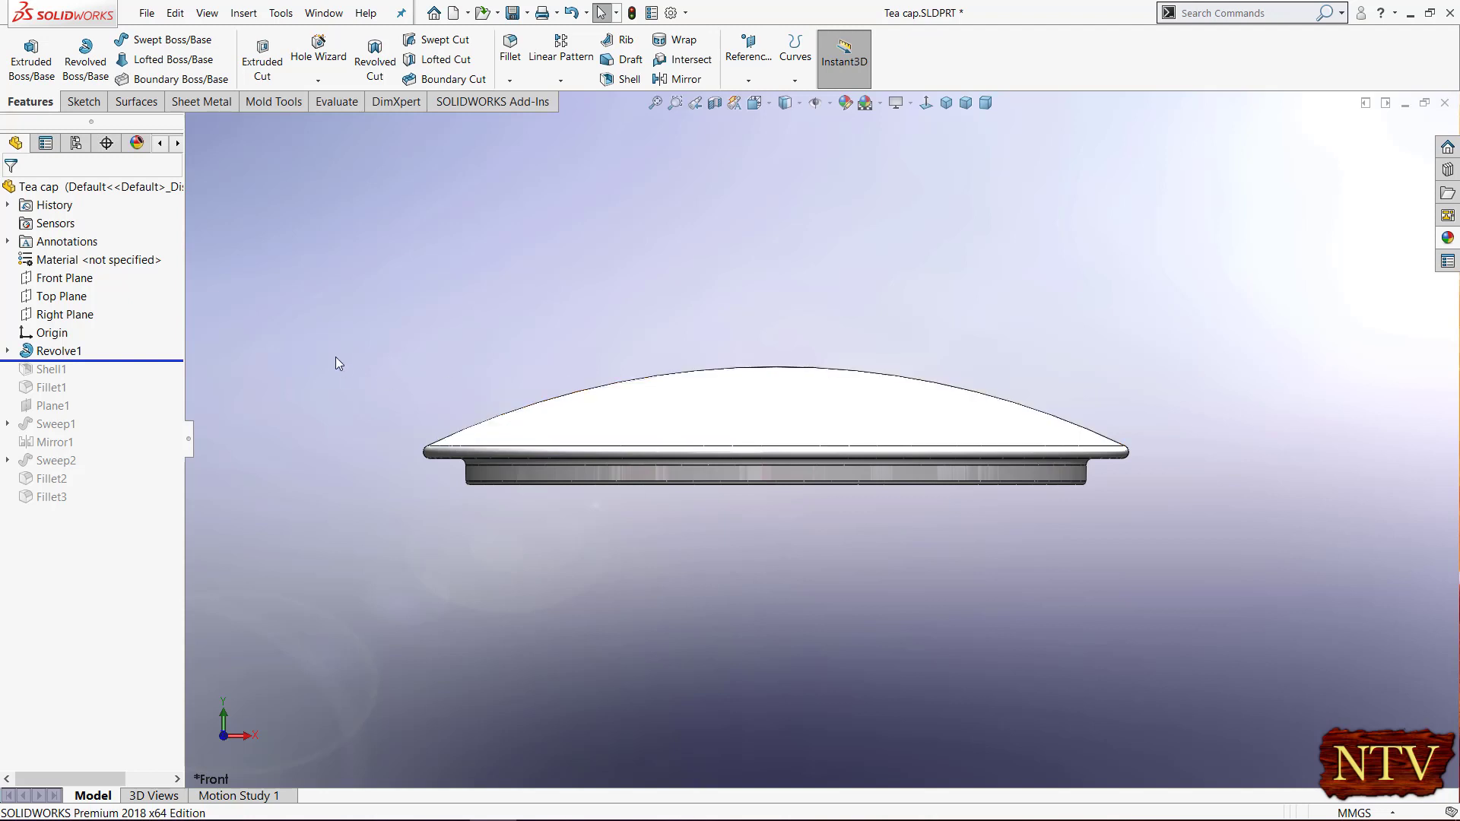
# - Set the cap's display style to Hidden Lines Removed
pyautogui.click(801, 103)
pyautogui.click(787, 145)
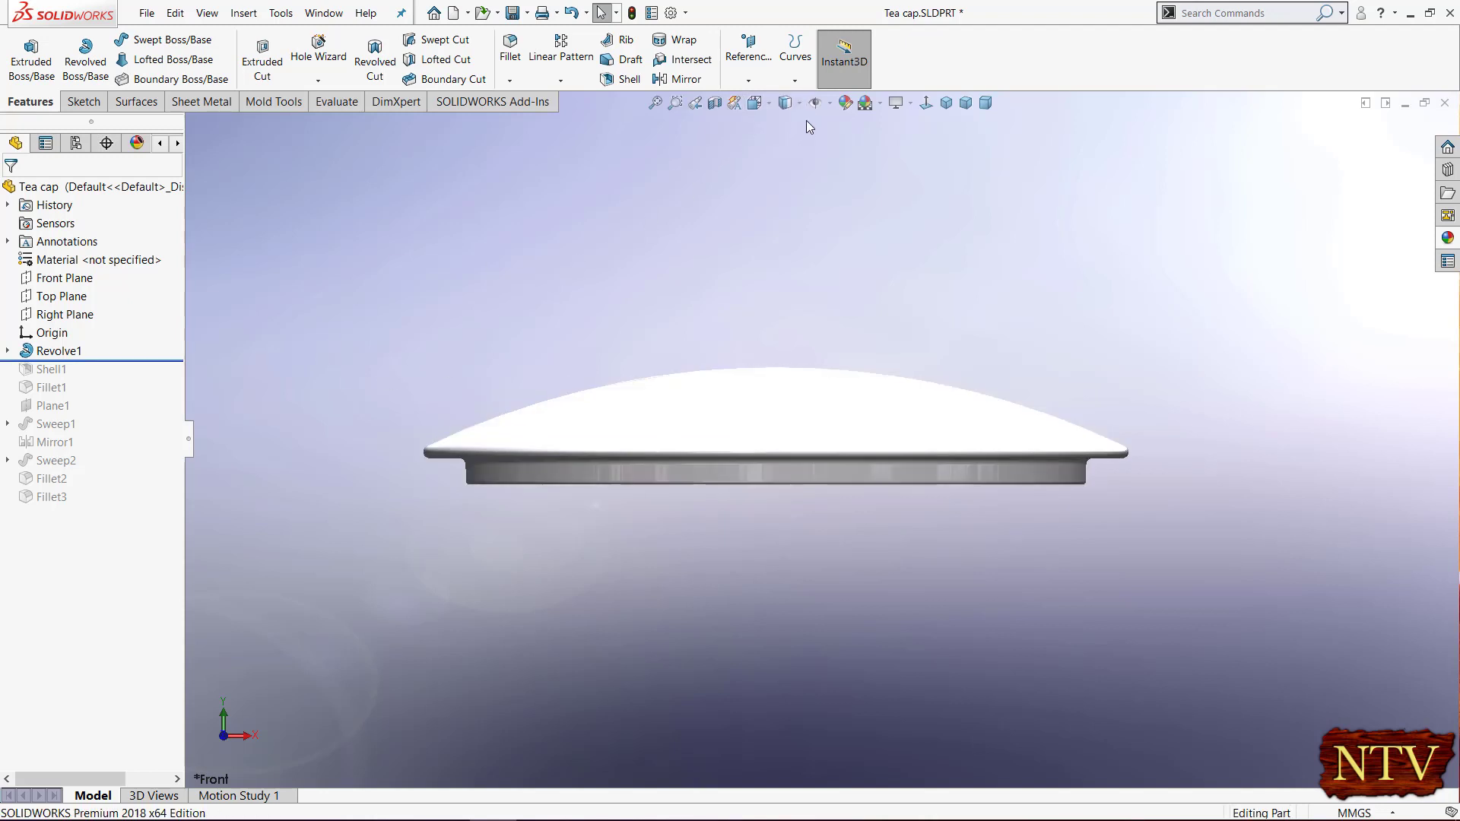
pyautogui.click(802, 103)
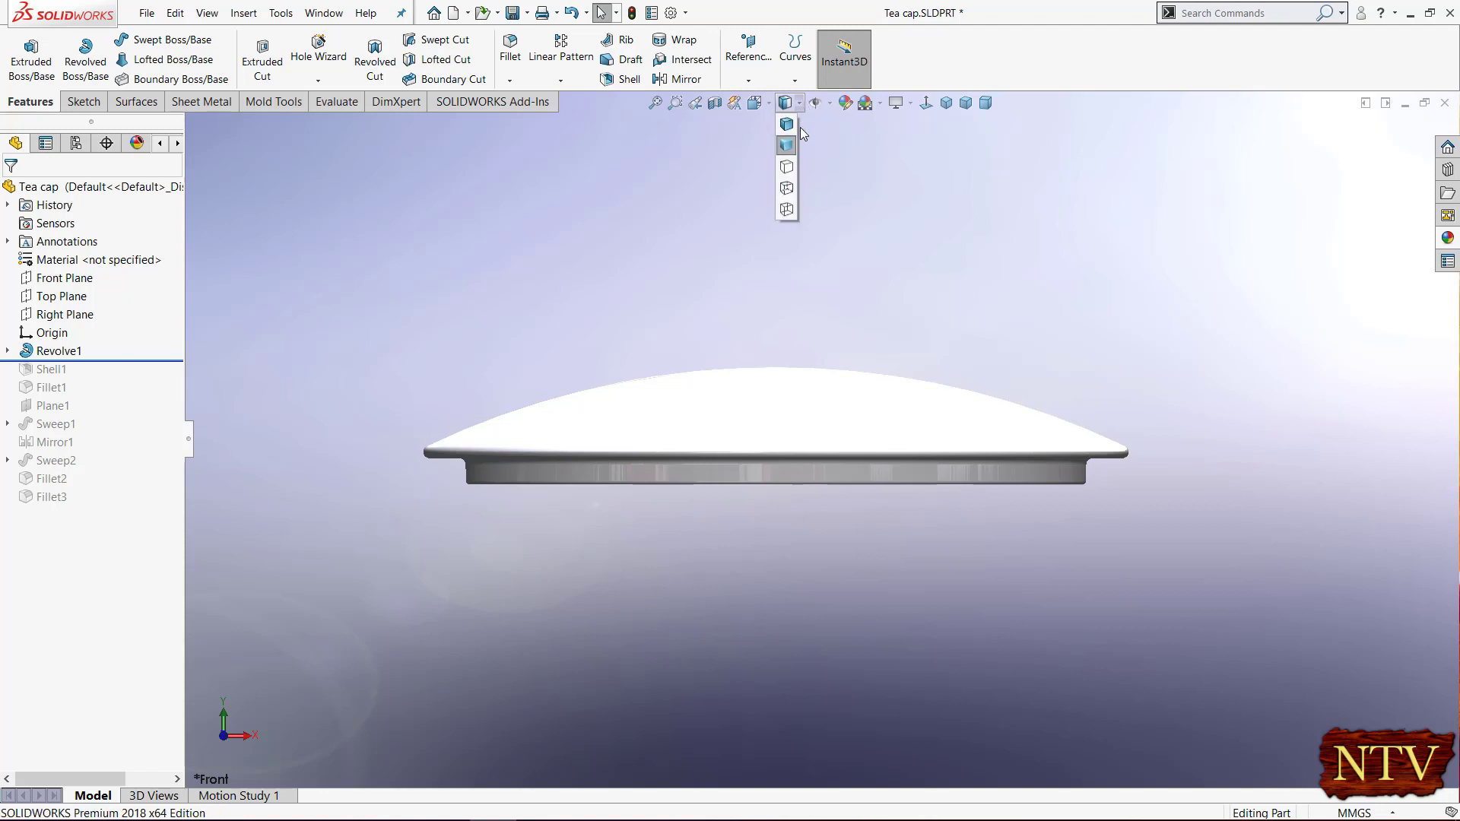
pyautogui.click(793, 165)
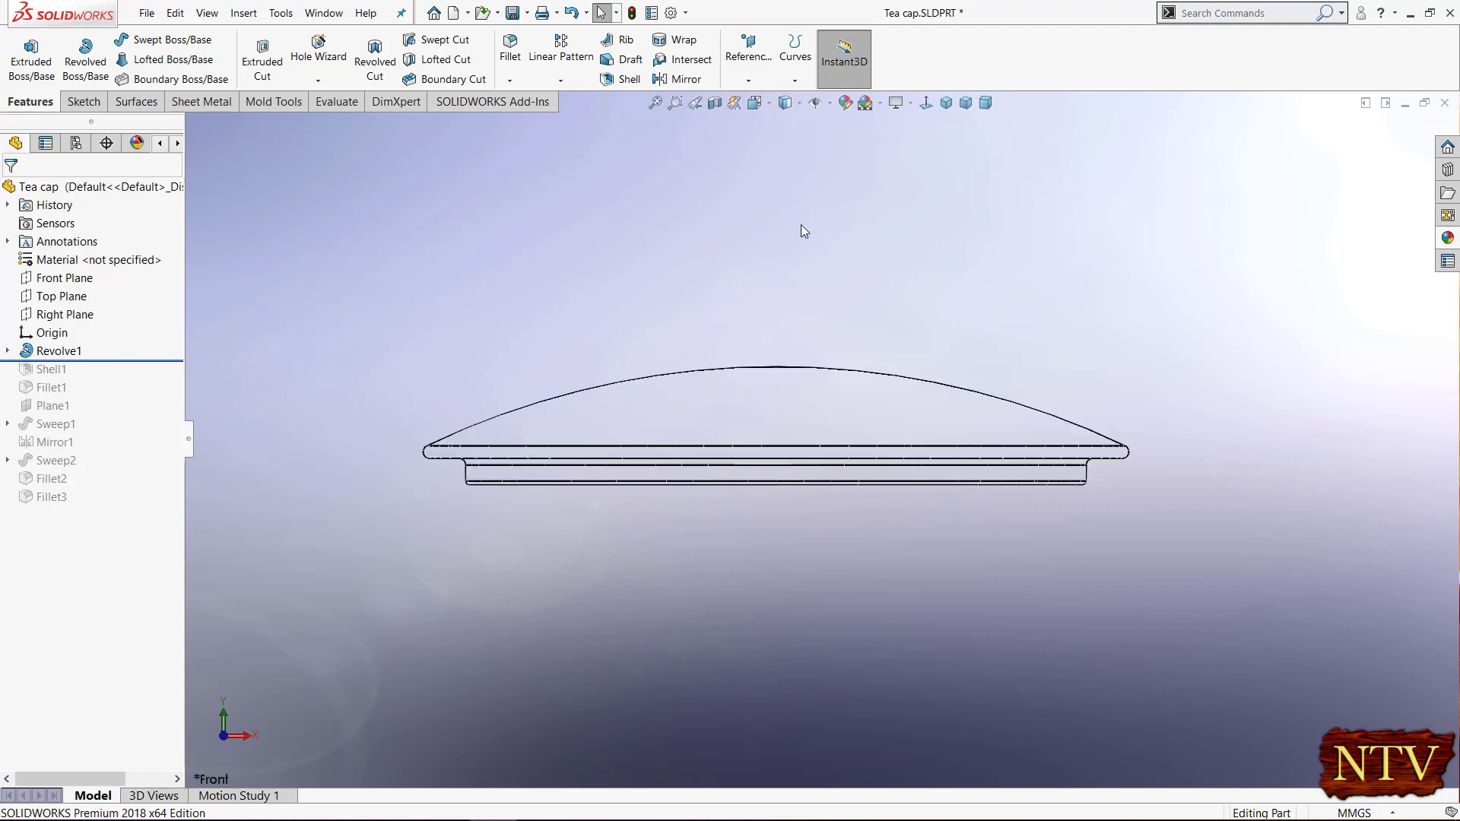
# - Open Revolve1's profile sketch, Sketch1, for editing and examine the dimensions of the cap's cross-section
pyautogui.click(7, 352)
pyautogui.click(70, 370)
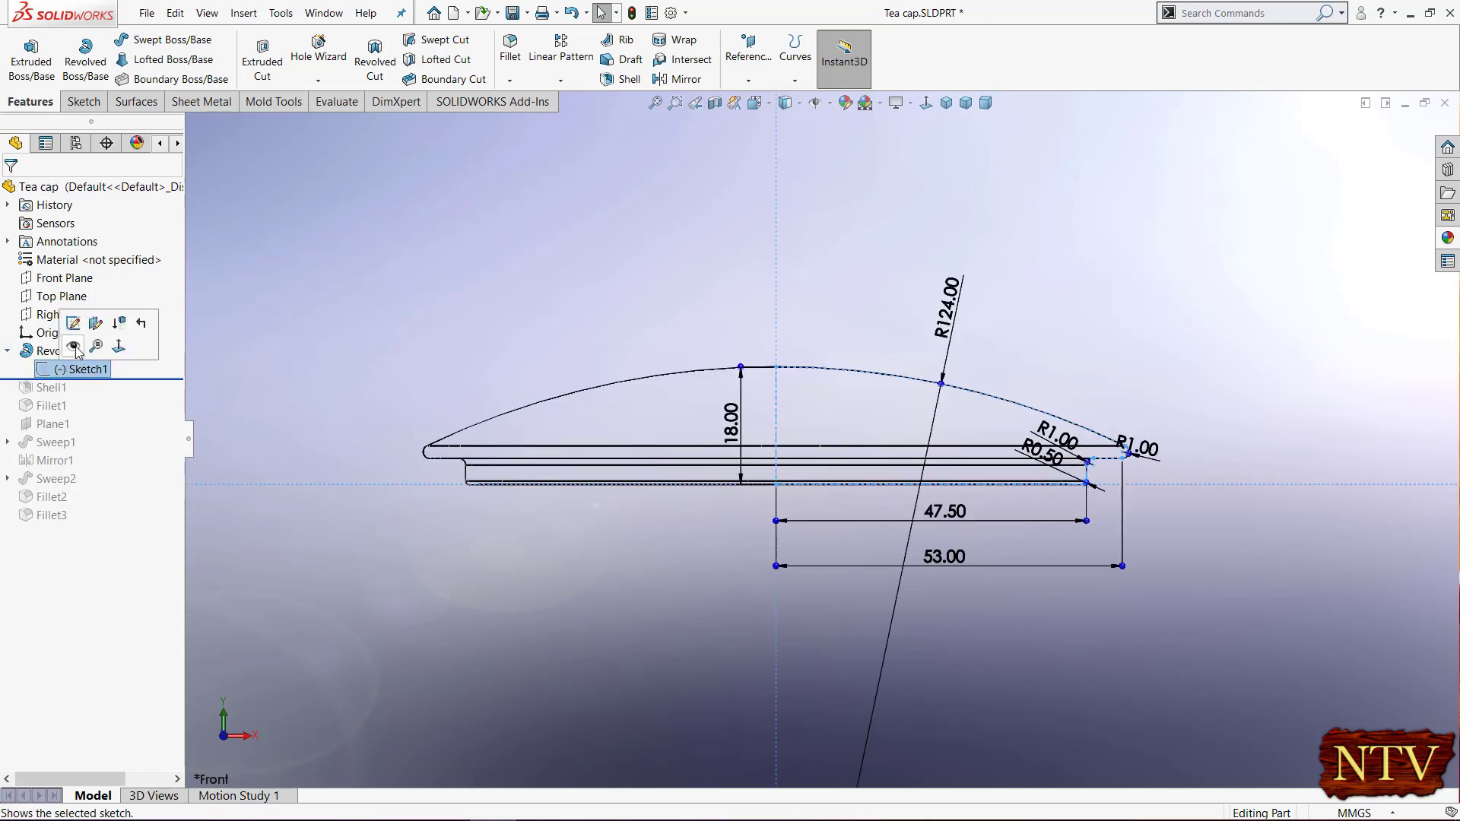
pyautogui.click(74, 325)
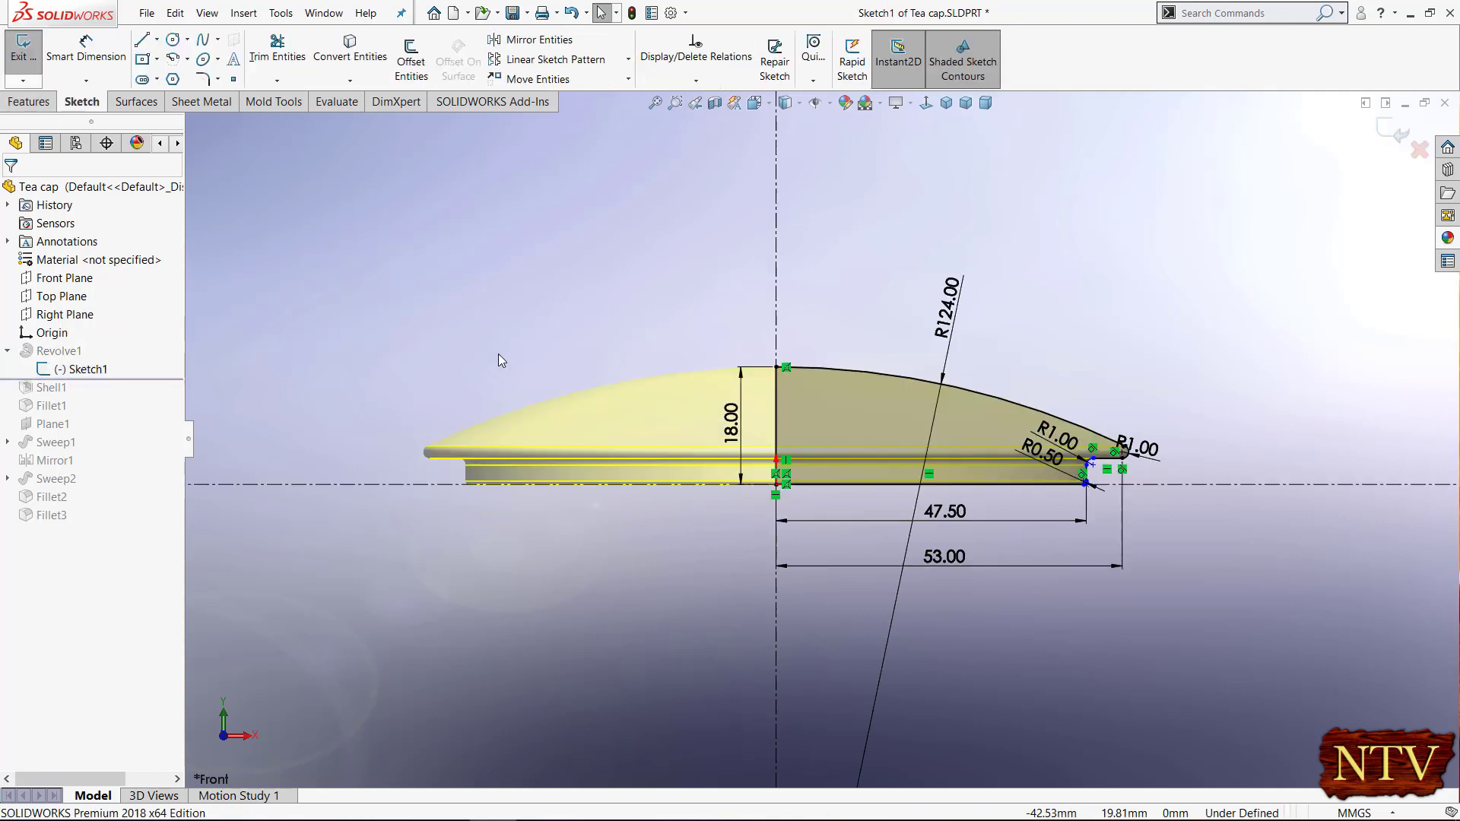
pyautogui.scroll(-2, 937, 531)
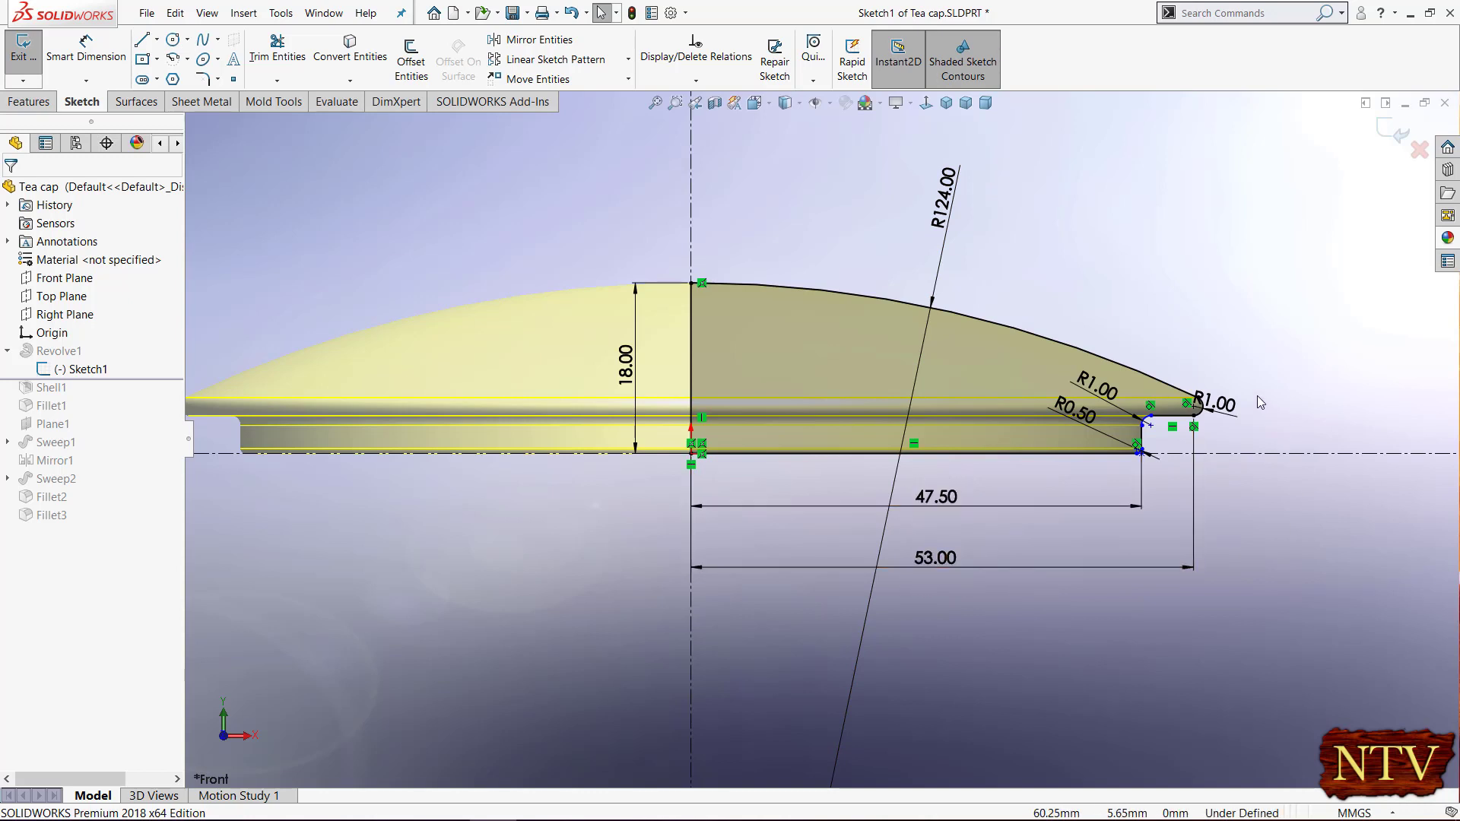
# - Close Revolve1's profile sketch and roll the cap's feature history forward to include Shell1
pyautogui.click(1192, 405)
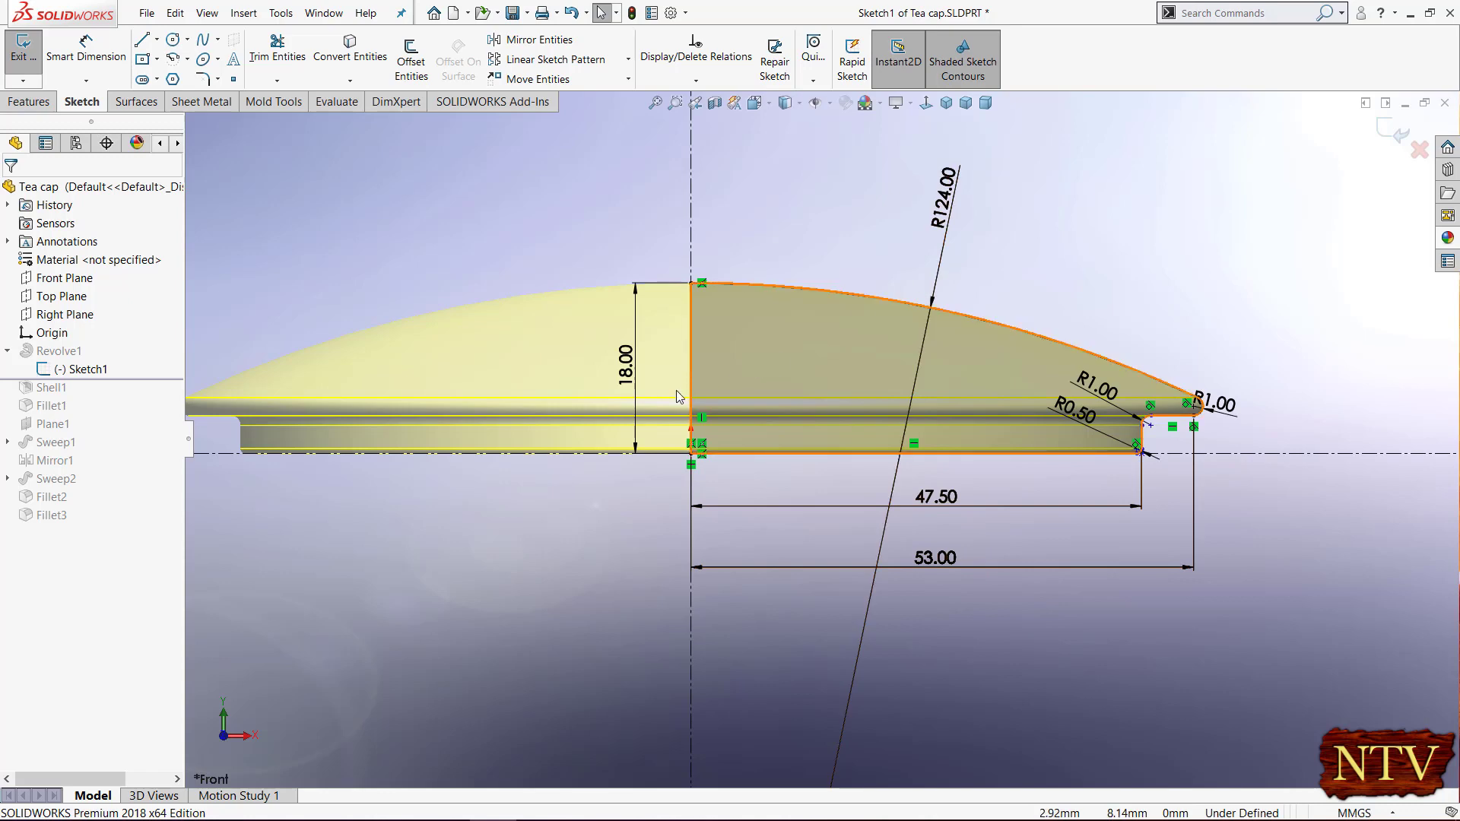
pyautogui.click(1389, 137)
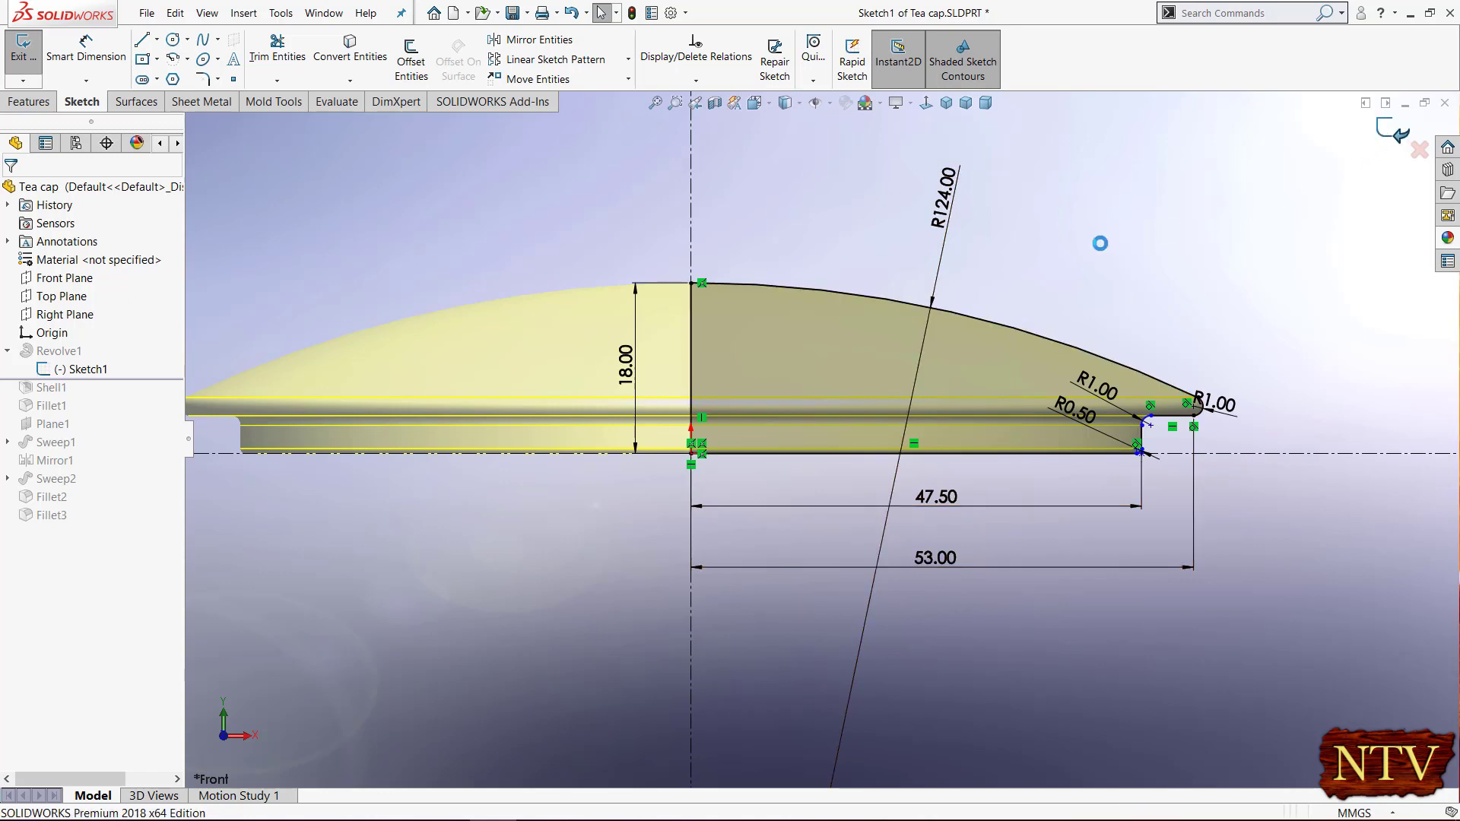
pyautogui.moveTo(887, 267)
pyautogui.mouseDown(button='middle')
pyautogui.moveTo(823, 336)
pyautogui.moveTo(676, 375)
pyautogui.mouseUp(button='middle')
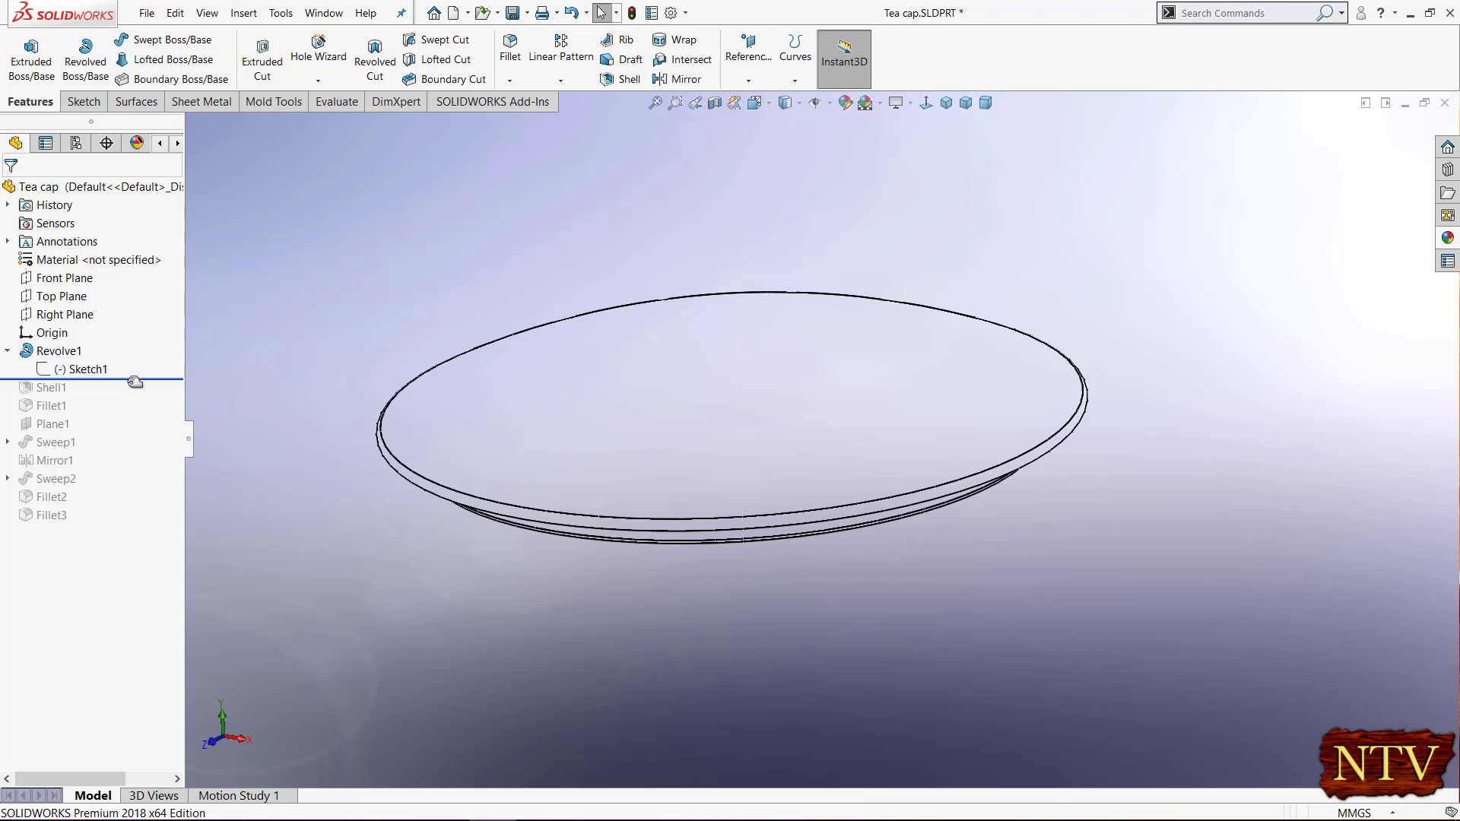
pyautogui.moveTo(134, 381); pyautogui.dragTo(131, 395)
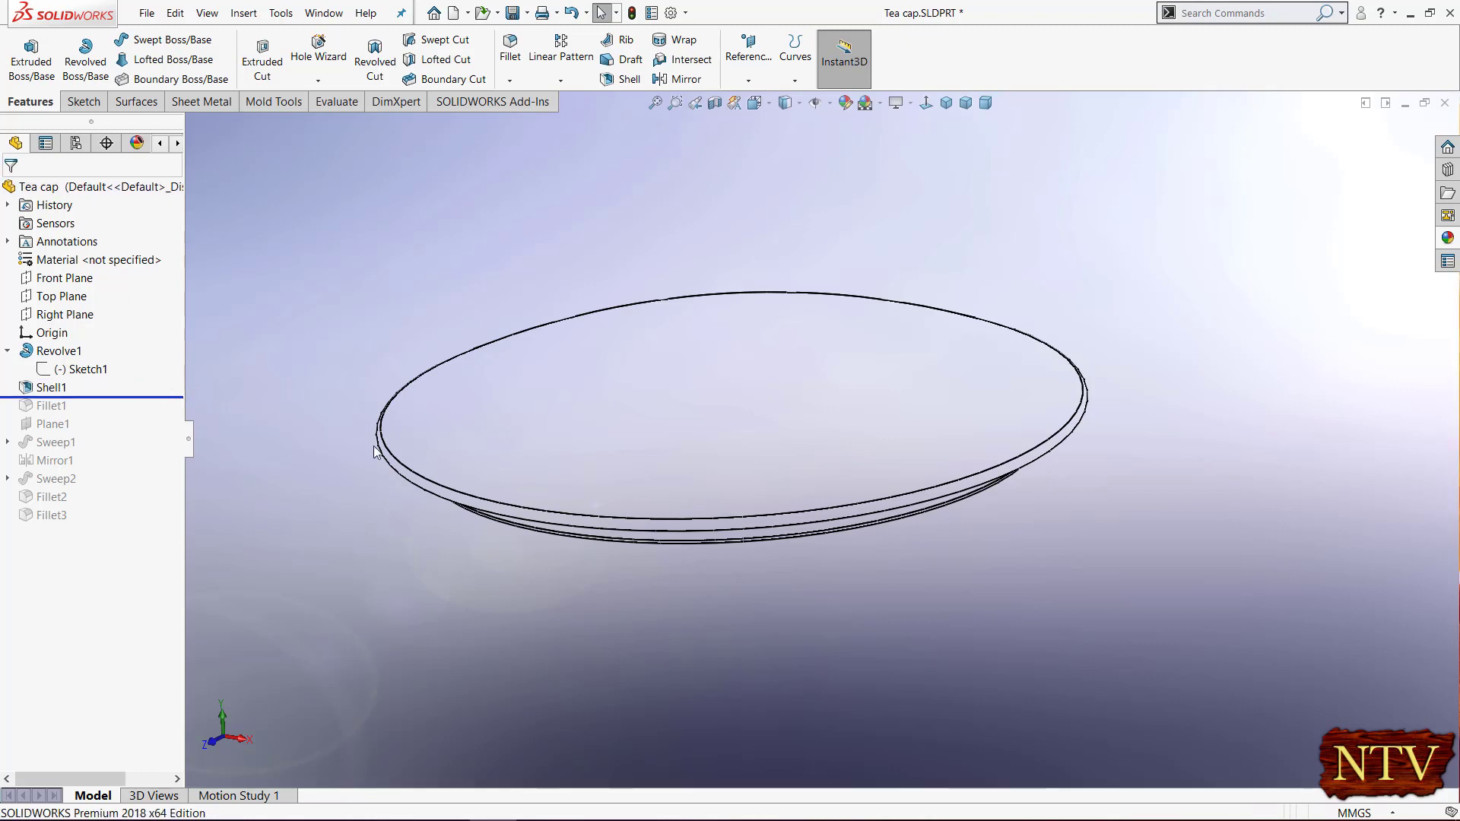
pyautogui.moveTo(374, 451); pyautogui.dragTo(666, 296, button='middle')
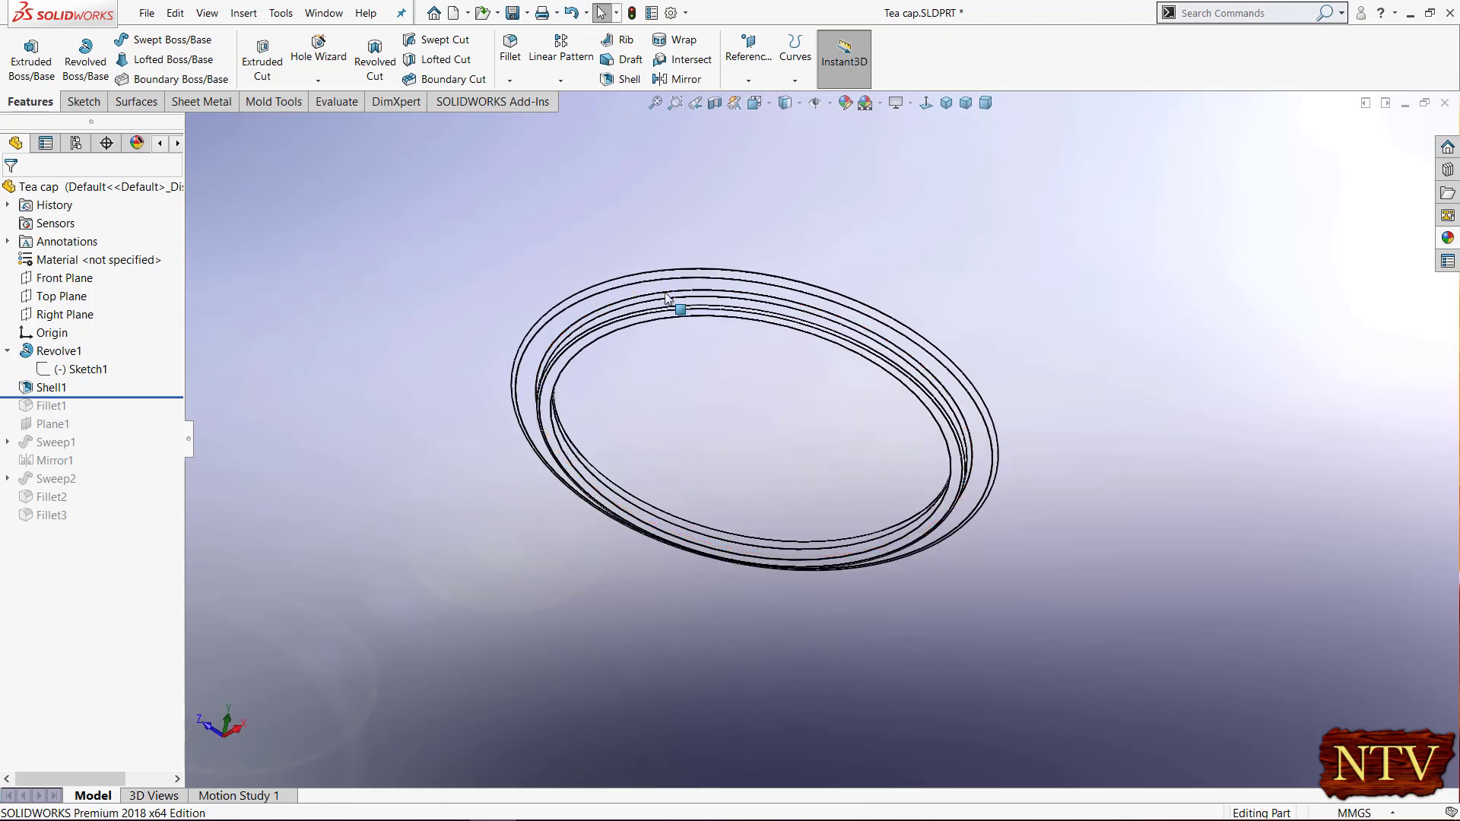
# - View the cap square-on from the right and set its display style to Hidden Lines Visible to examine the shelled wall
pyautogui.click(927, 105)
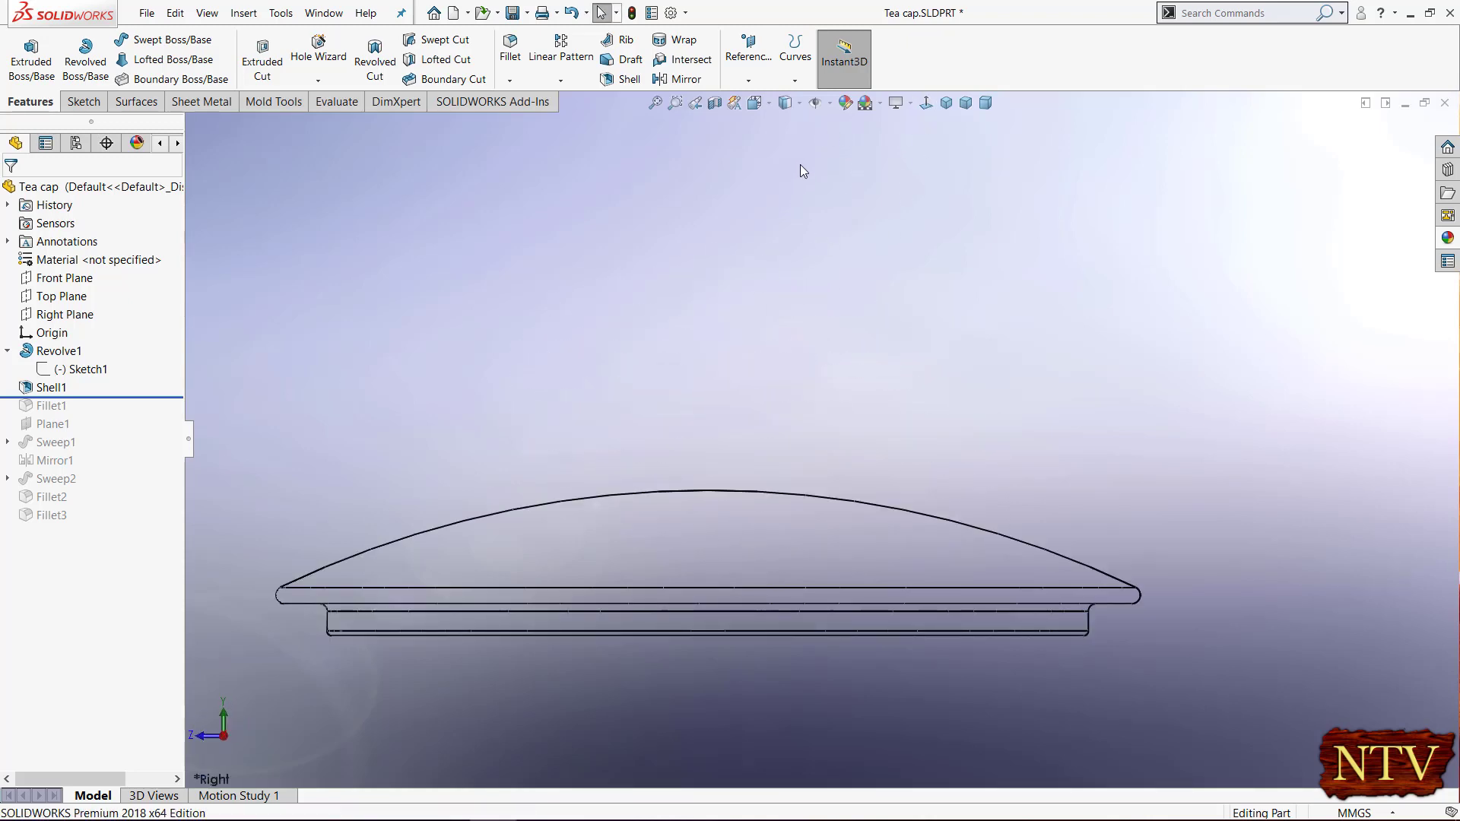
pyautogui.click(800, 104)
pyautogui.click(785, 194)
pyautogui.scroll(-5, 458, 636)
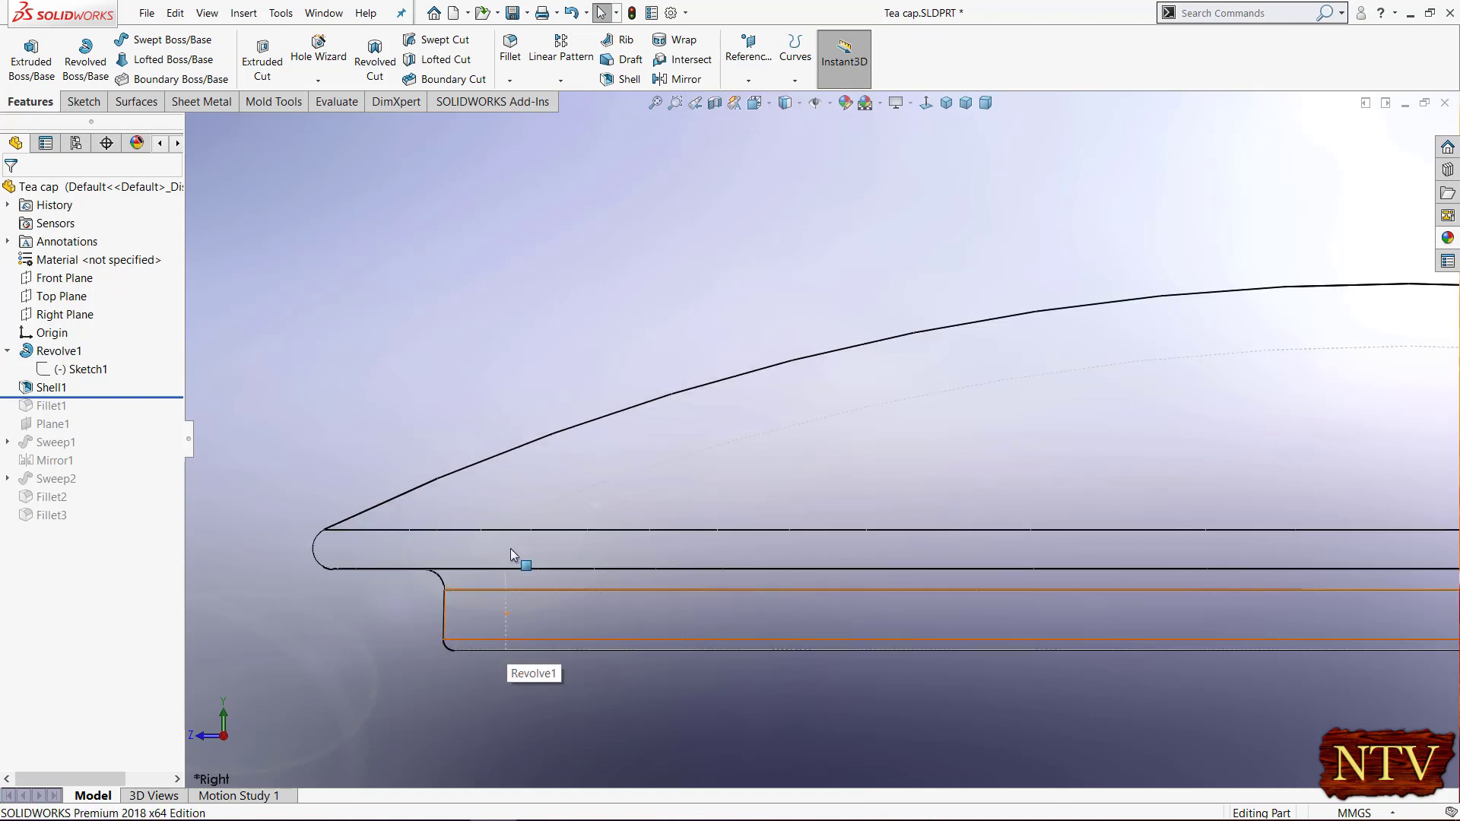
pyautogui.scroll(5, 510, 549)
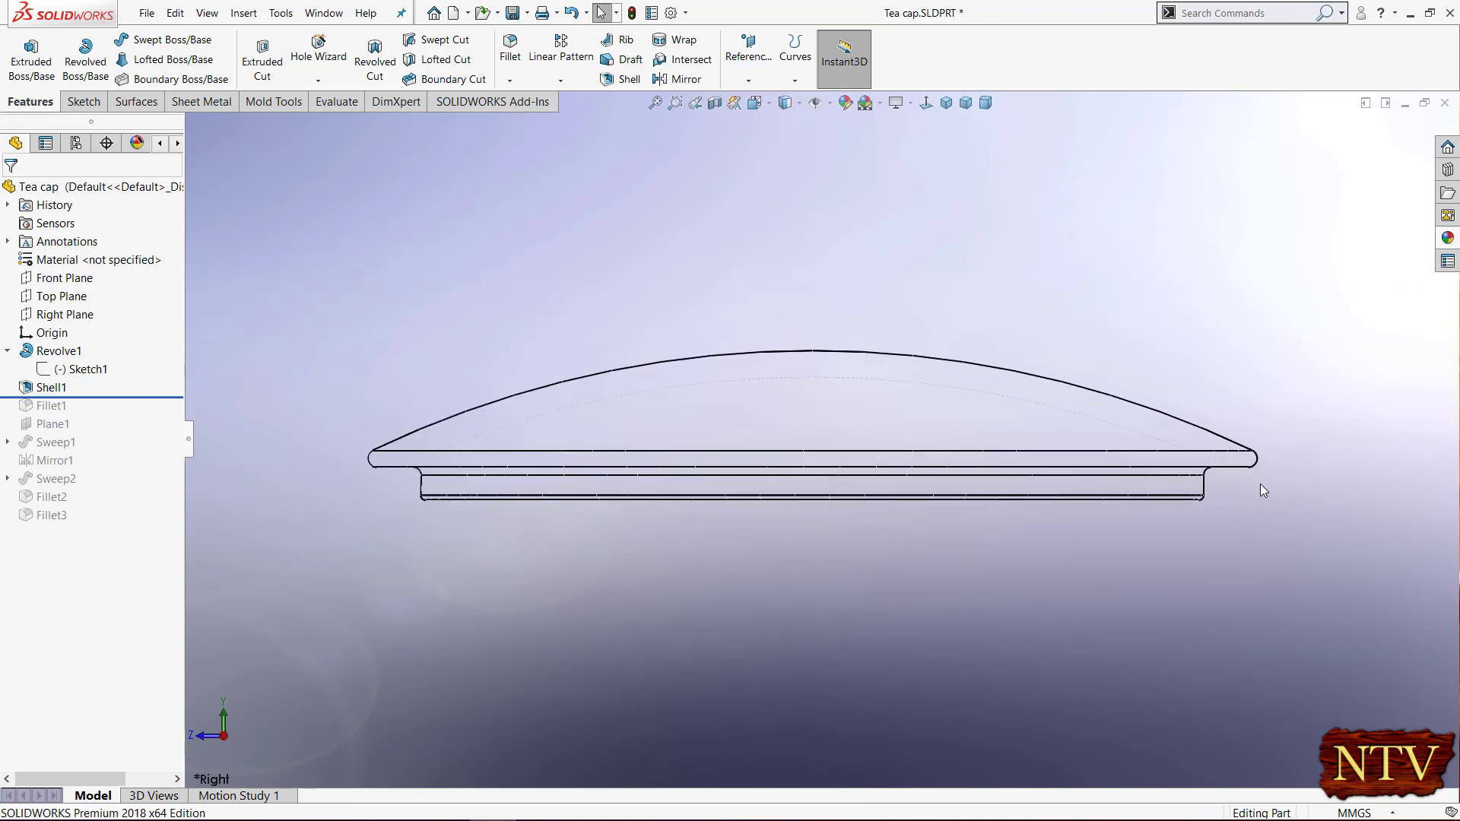
pyautogui.scroll(-1, 1262, 484)
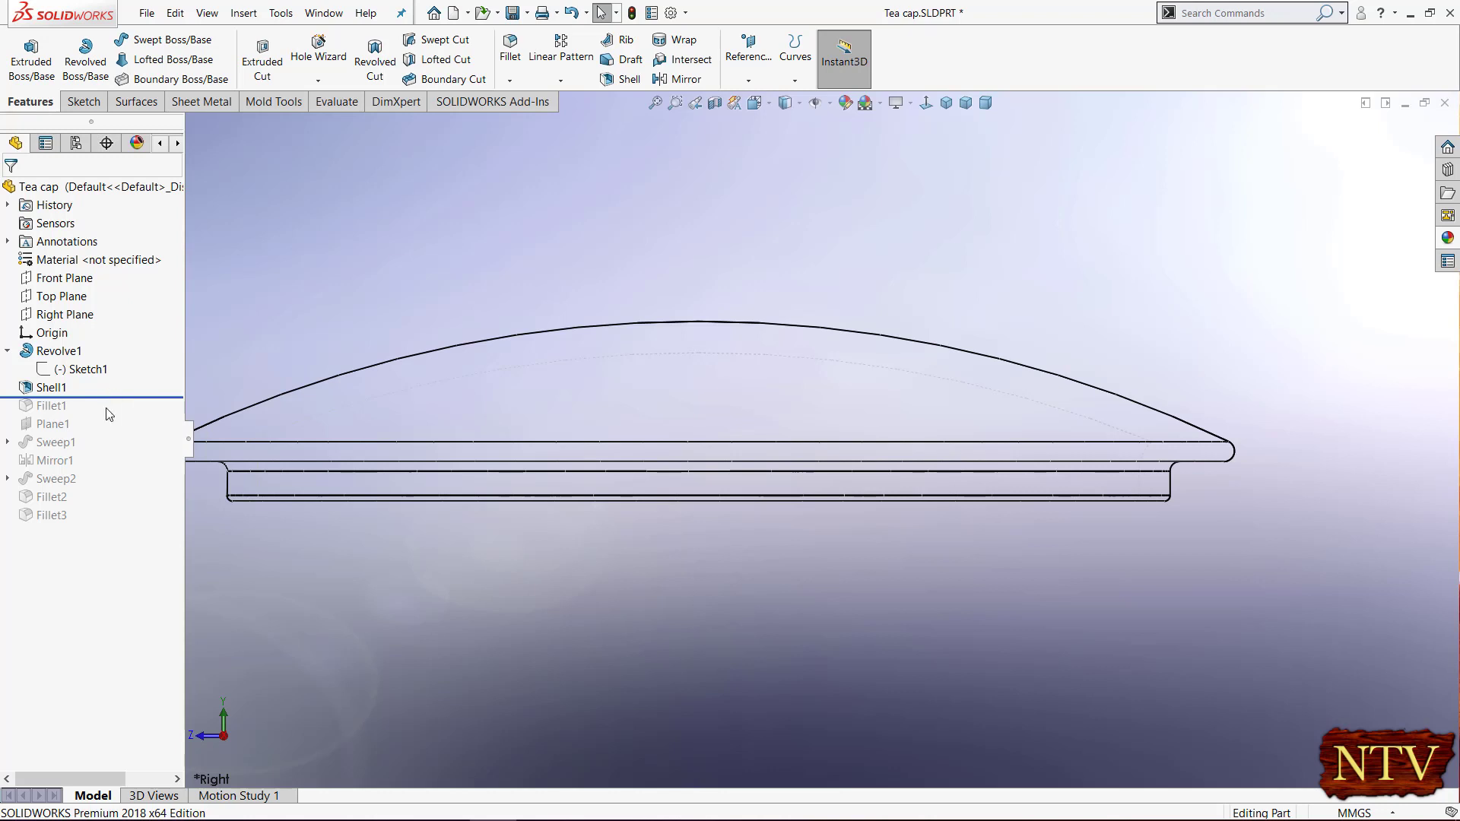
# - Roll the feature history forward to include Fillet1 and inspect the filleted edges on the cap's inner rim
pyautogui.moveTo(106, 414); pyautogui.dragTo(108, 416)
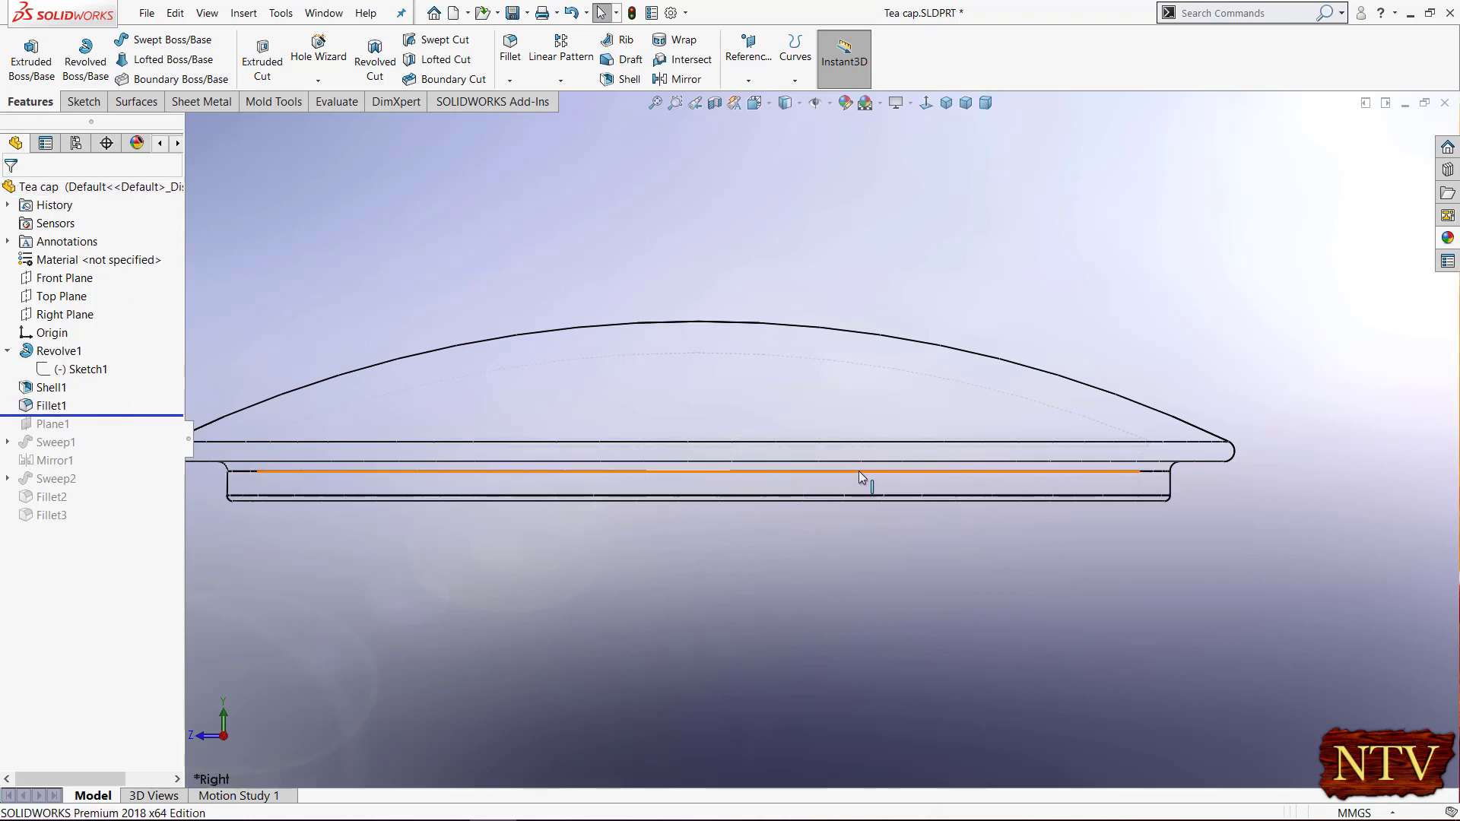
pyautogui.press('f')
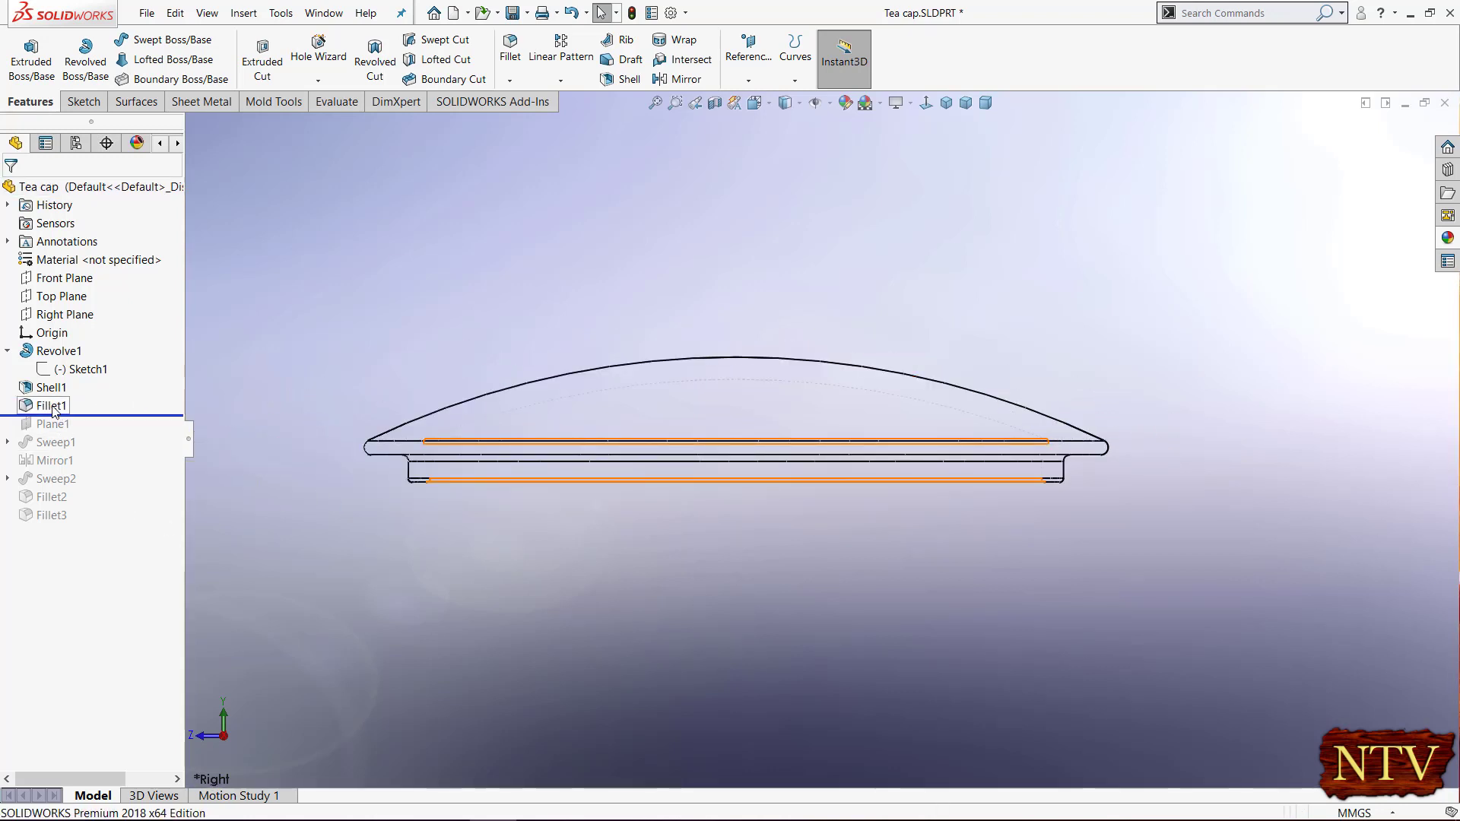
pyautogui.click(481, 462)
pyautogui.scroll(-6, 1049, 487)
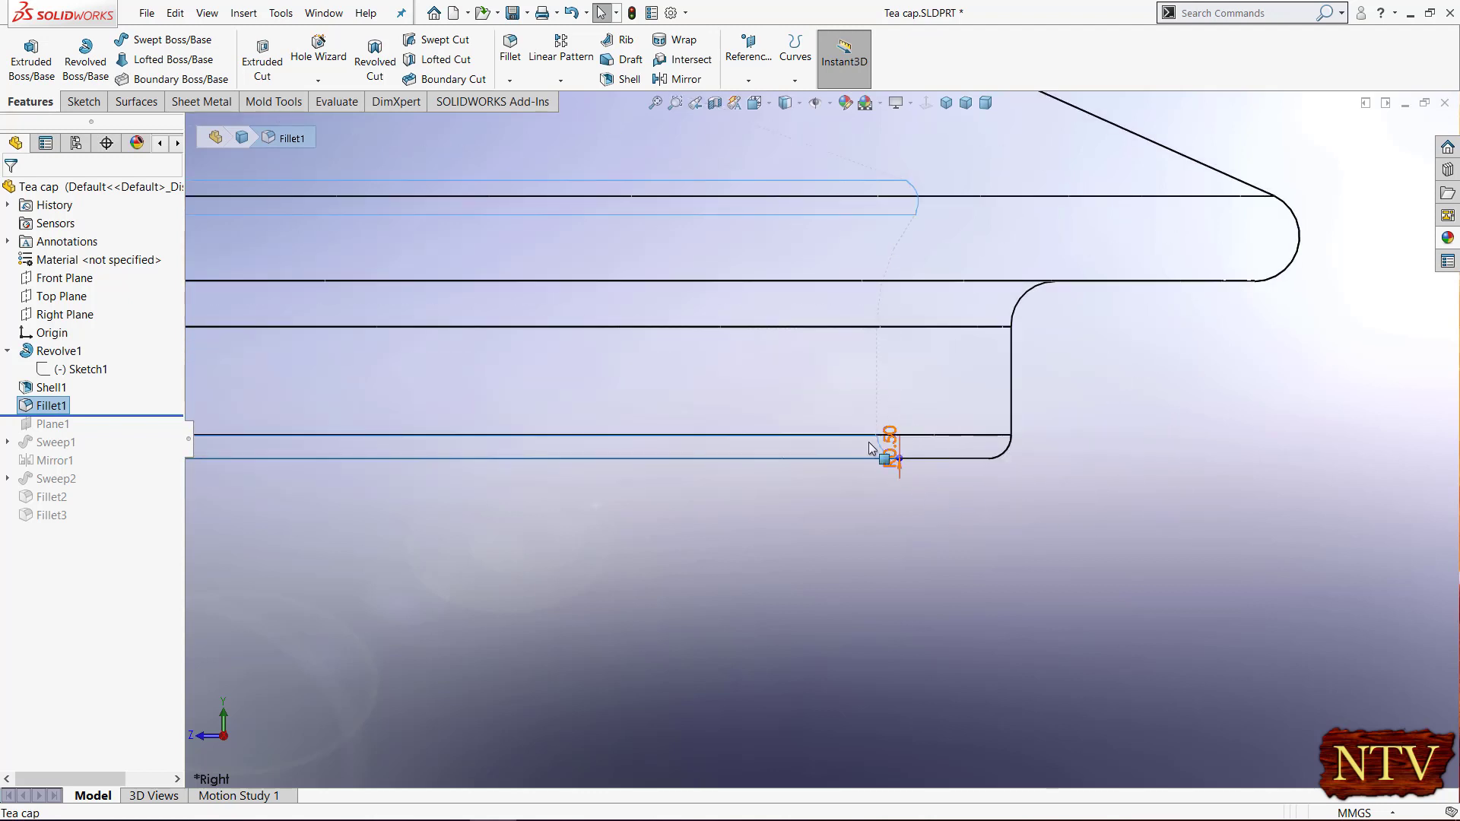
pyautogui.scroll(5, 917, 473)
pyautogui.scroll(6, 864, 384)
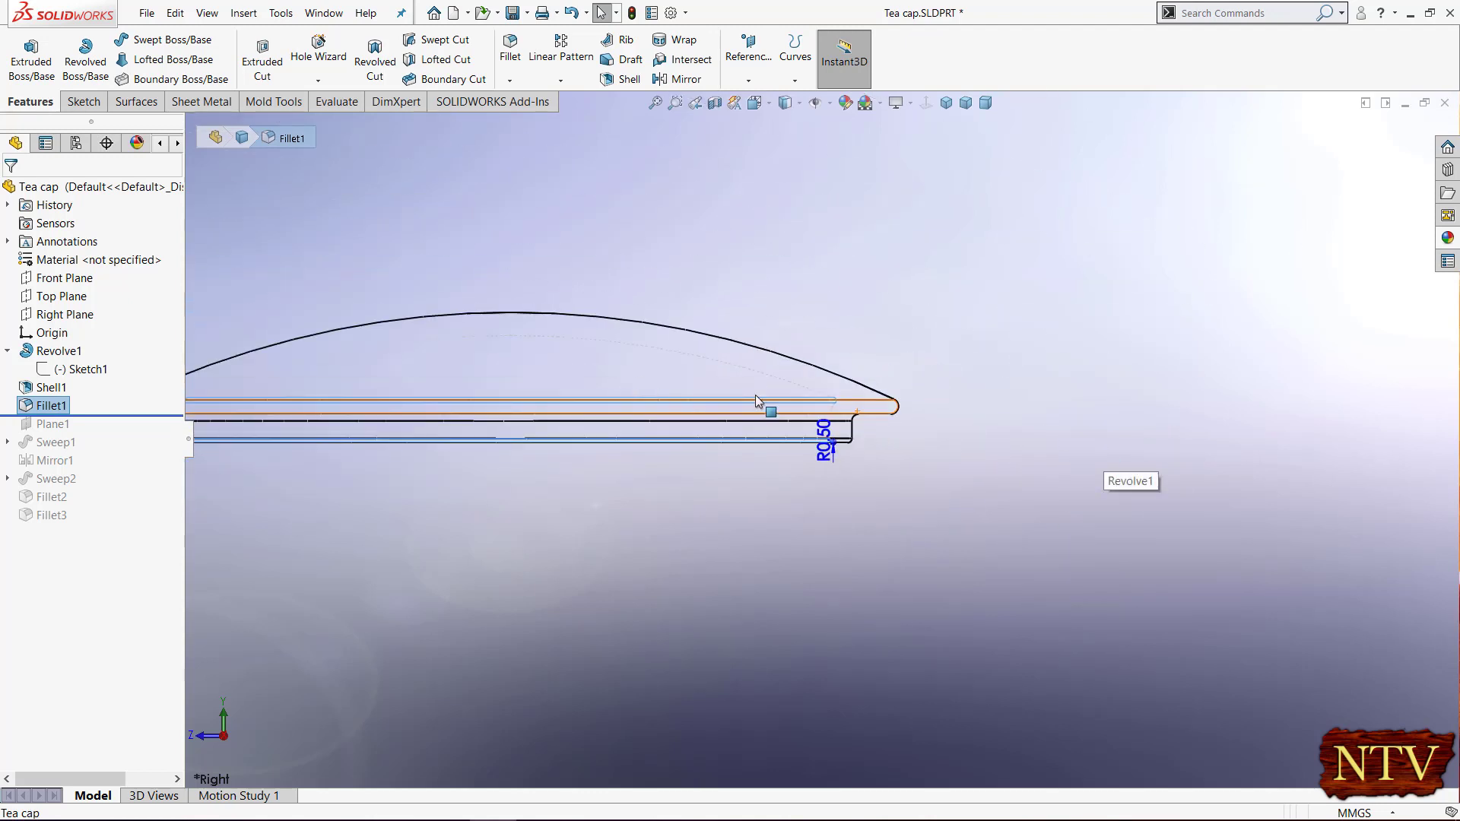
pyautogui.scroll(-5, 397, 412)
pyautogui.scroll(-3, 398, 411)
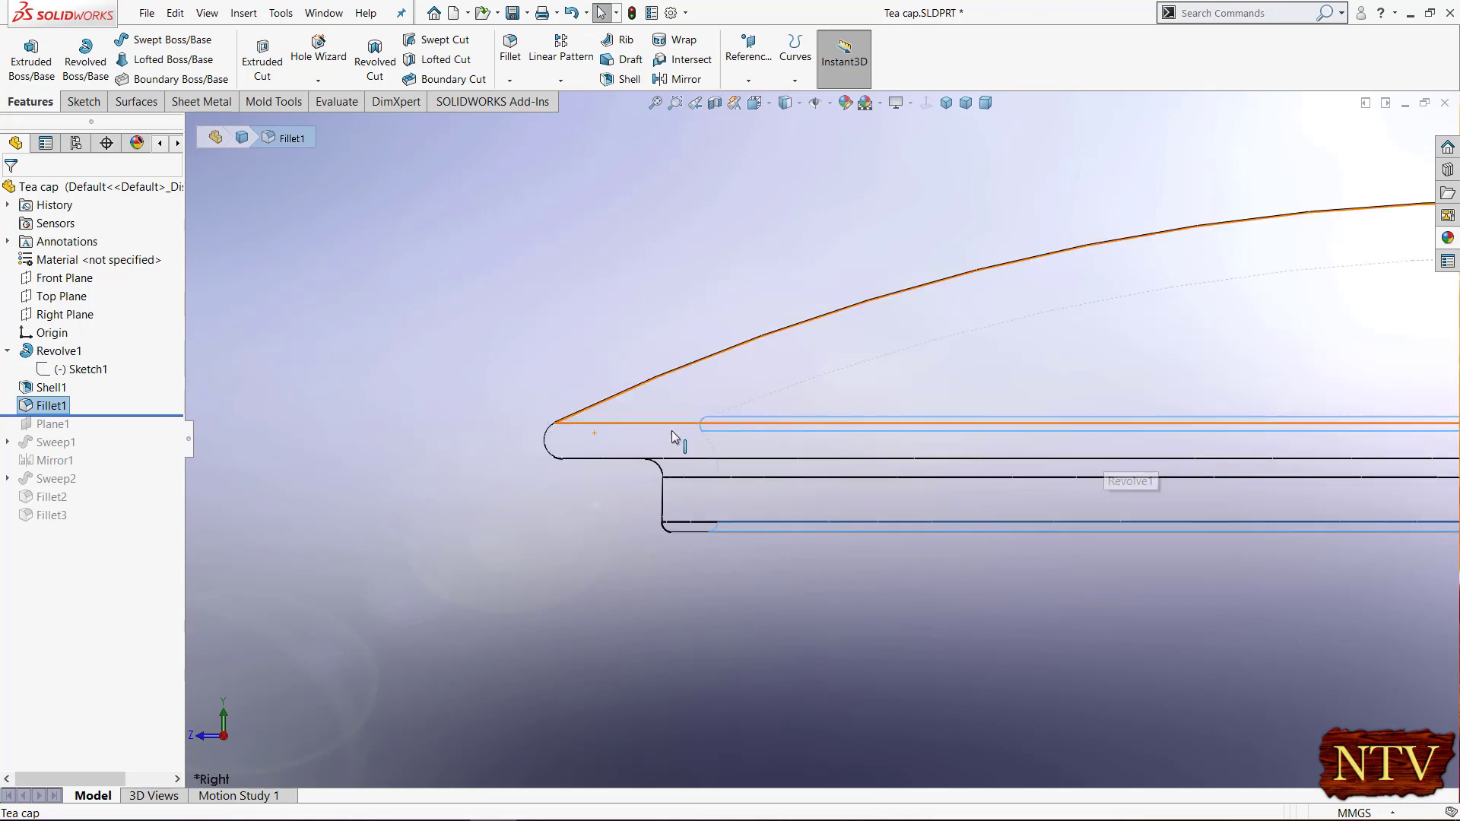
# - Switch to the isometric view and cut the cap with a planar section view along the Front Plane
pyautogui.click(946, 103)
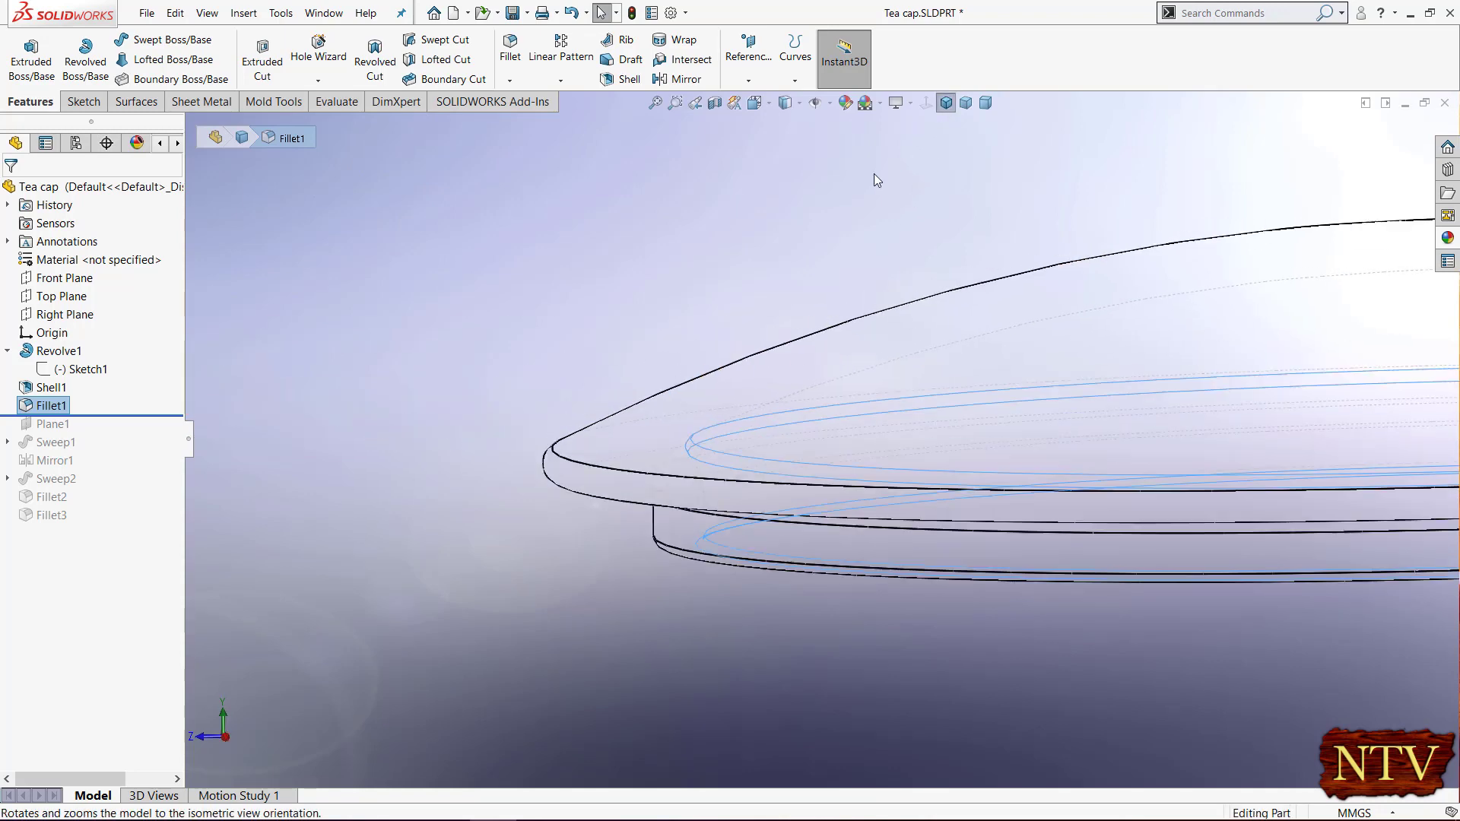
pyautogui.click(715, 103)
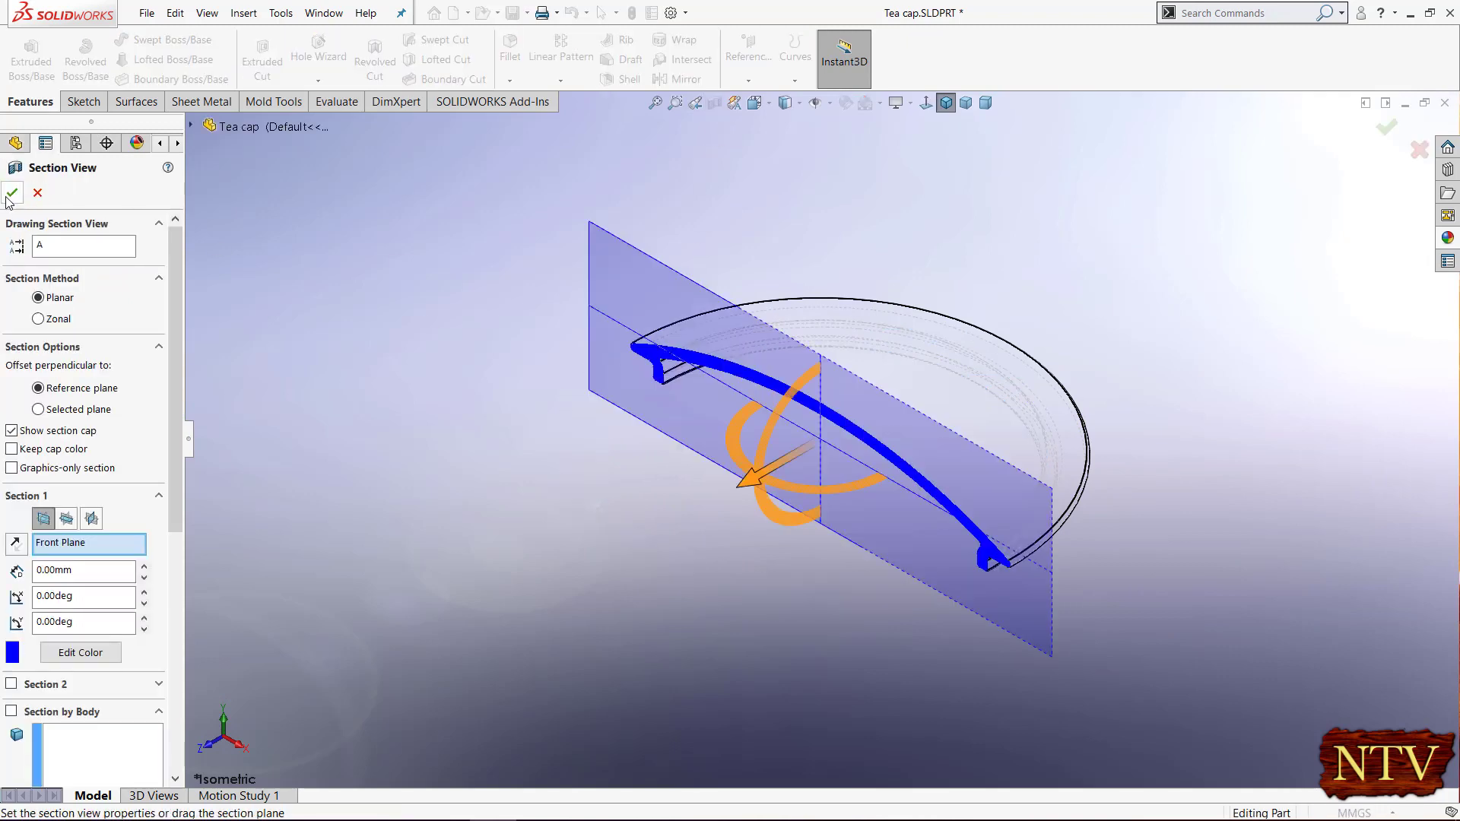
pyautogui.click(12, 194)
pyautogui.moveTo(787, 463); pyautogui.dragTo(719, 171, button='middle')
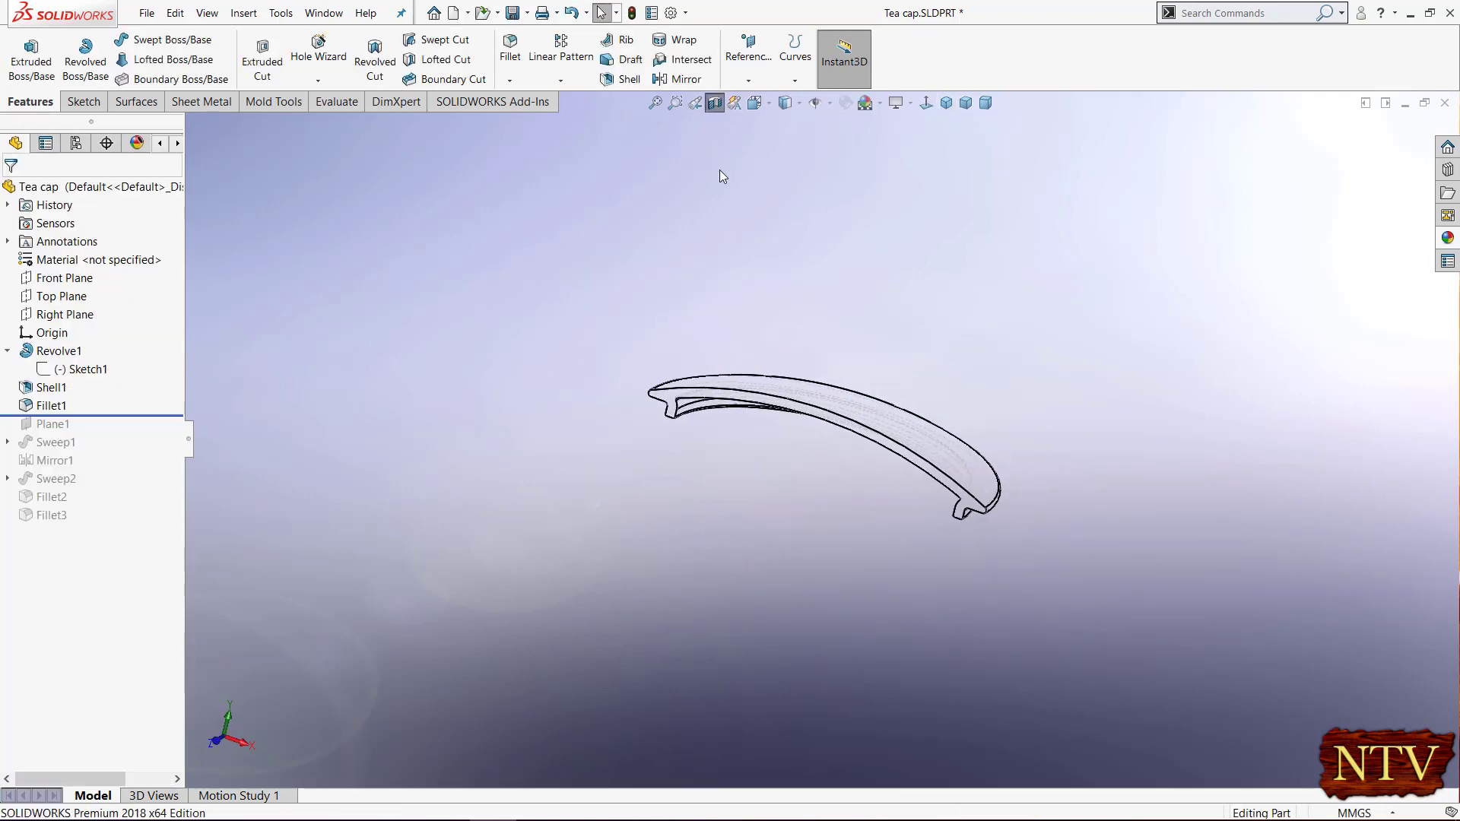
# - View the sectioned cap from the front as Shaded With Edges and highlight Fillet1's rounded inner edges
pyautogui.click(754, 103)
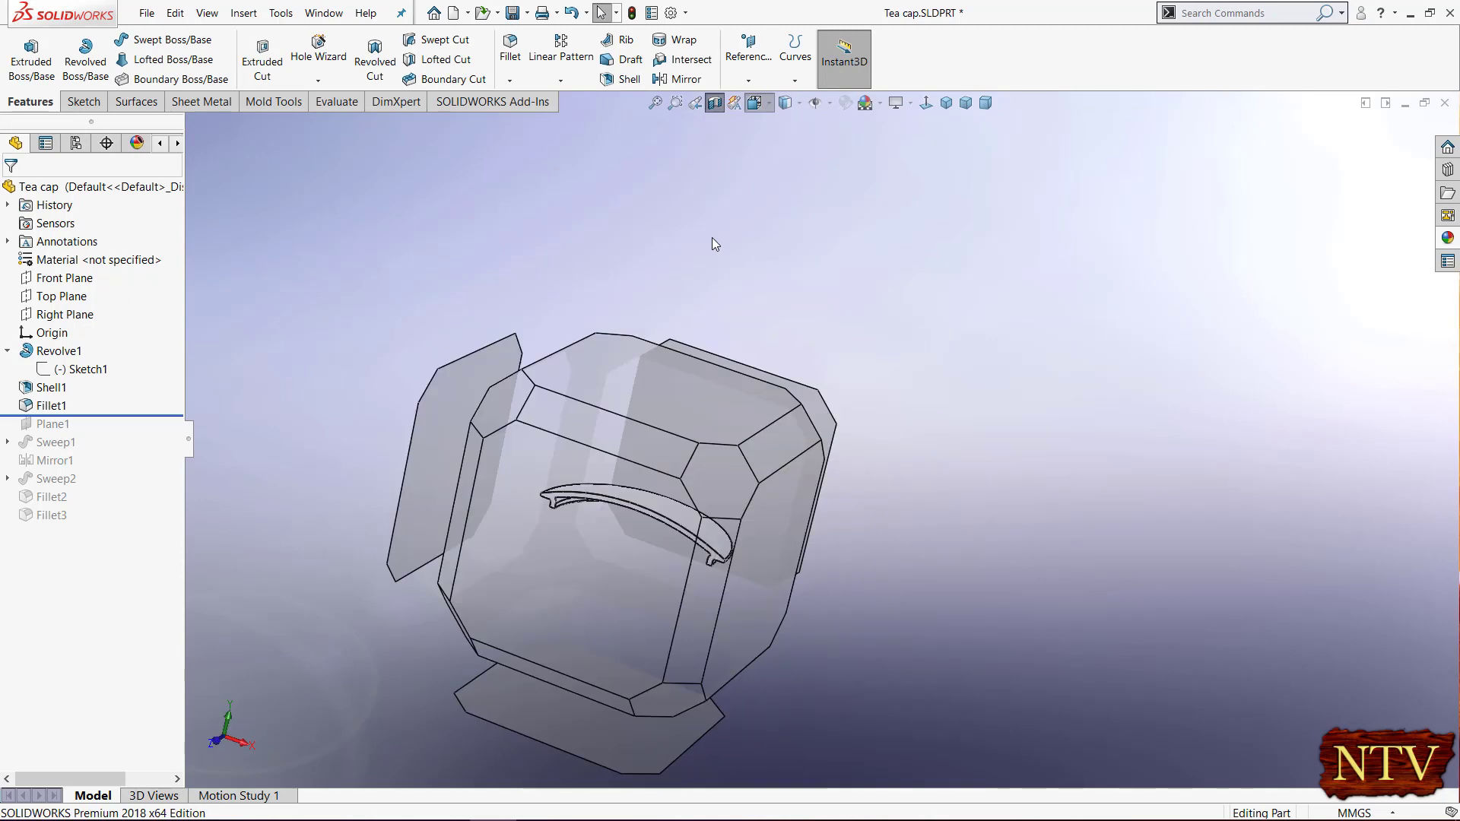
pyautogui.click(613, 562)
pyautogui.scroll(-5, 542, 475)
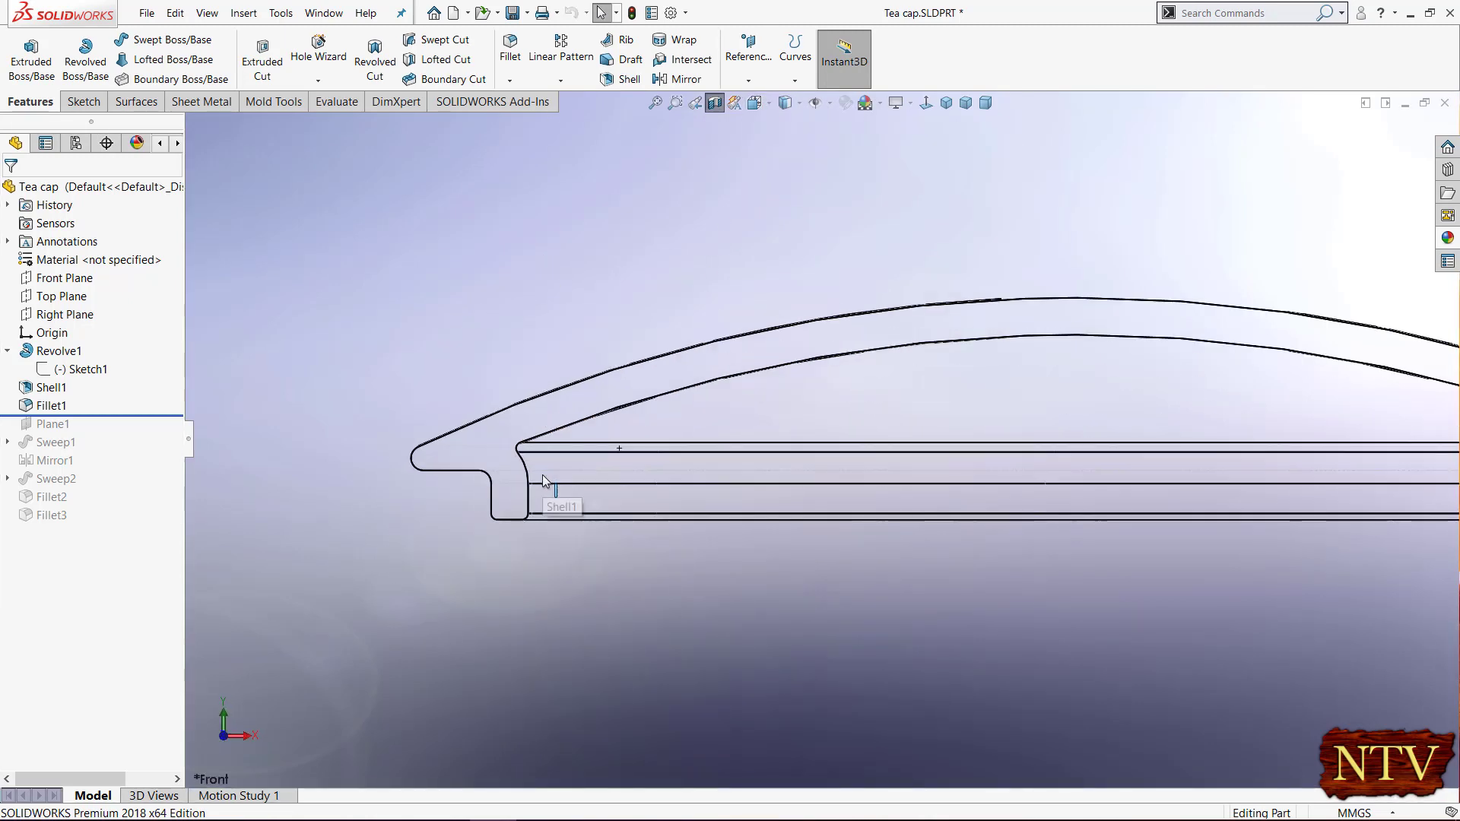
pyautogui.click(800, 109)
pyautogui.click(785, 121)
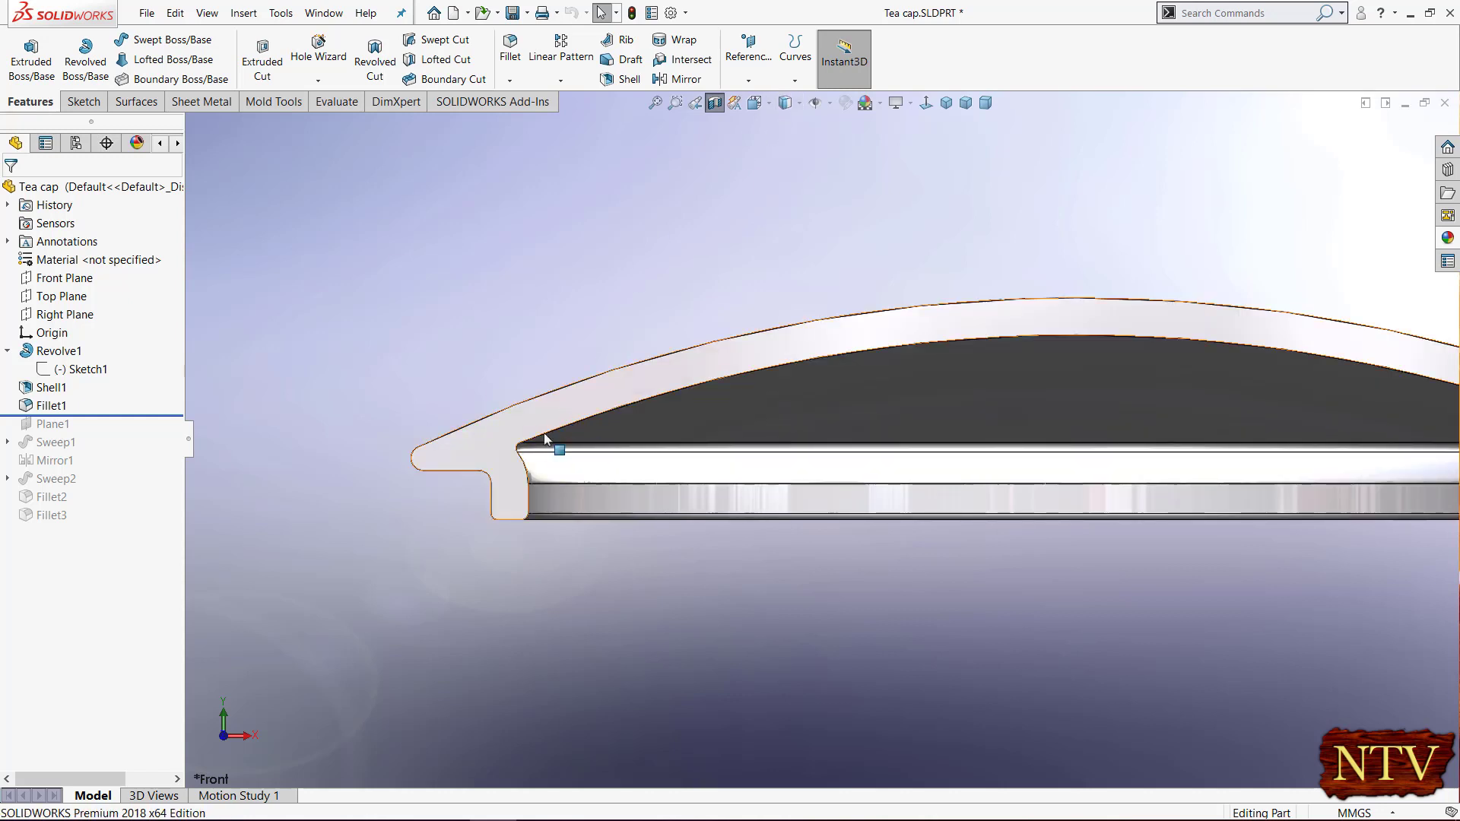
pyautogui.scroll(-4, 494, 434)
pyautogui.click(584, 477)
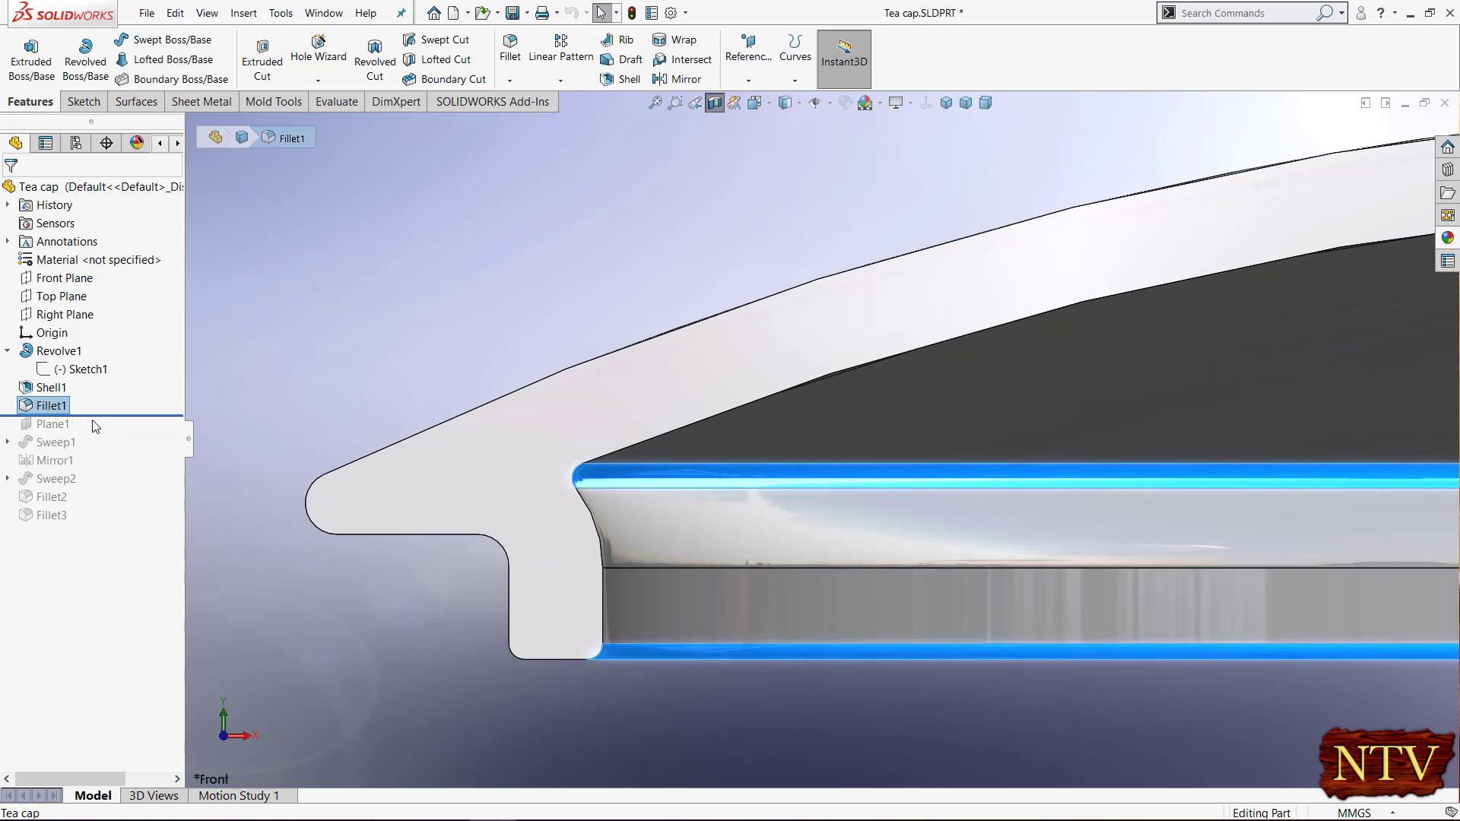
# - Roll the feature history forward to include Plane1 and show that plane in the model
pyautogui.moveTo(96, 431); pyautogui.dragTo(95, 433)
pyautogui.scroll(6, 573, 263)
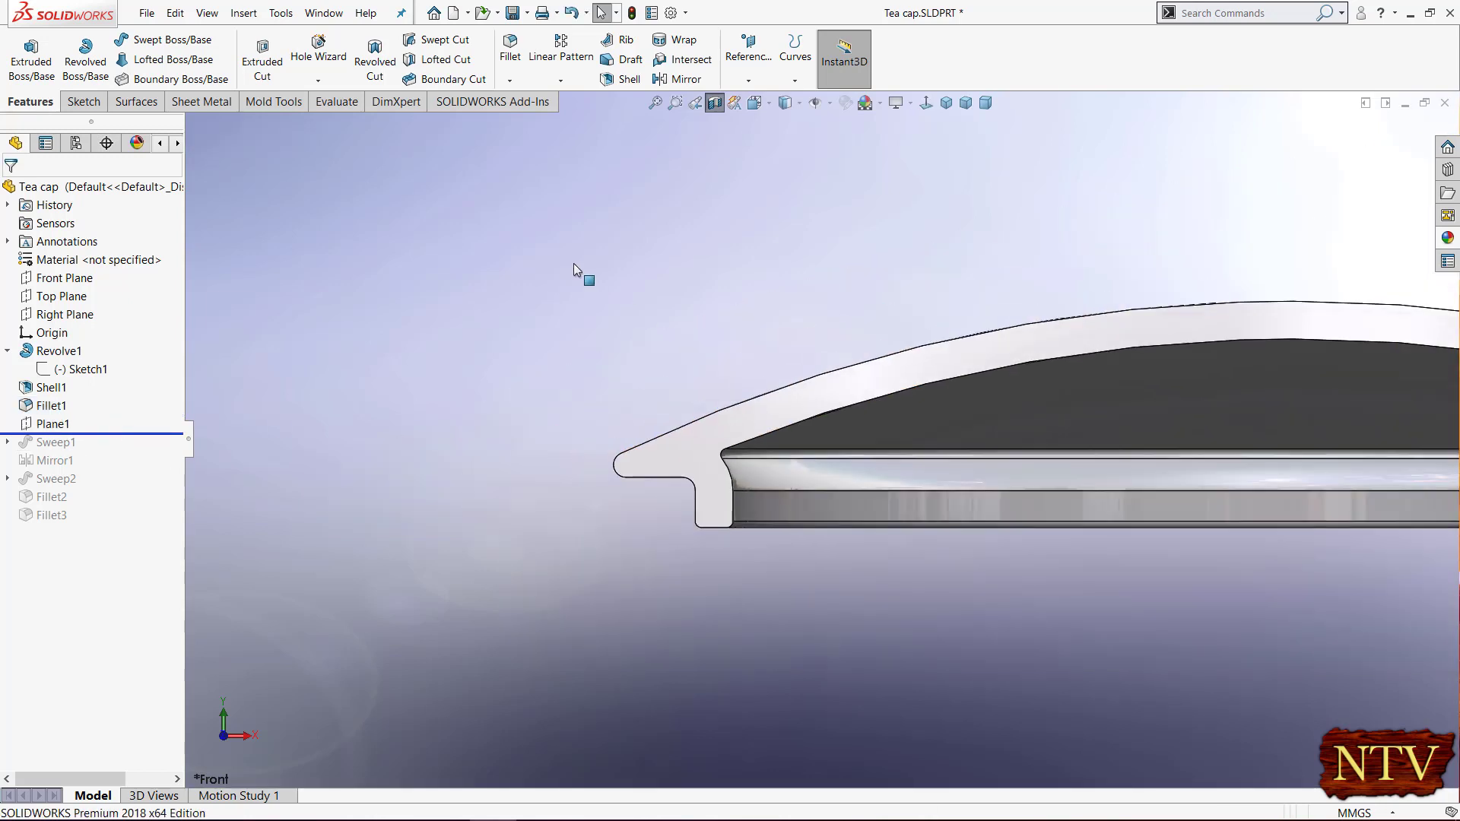
pyautogui.moveTo(1153, 348); pyautogui.dragTo(1072, 422, button='middle')
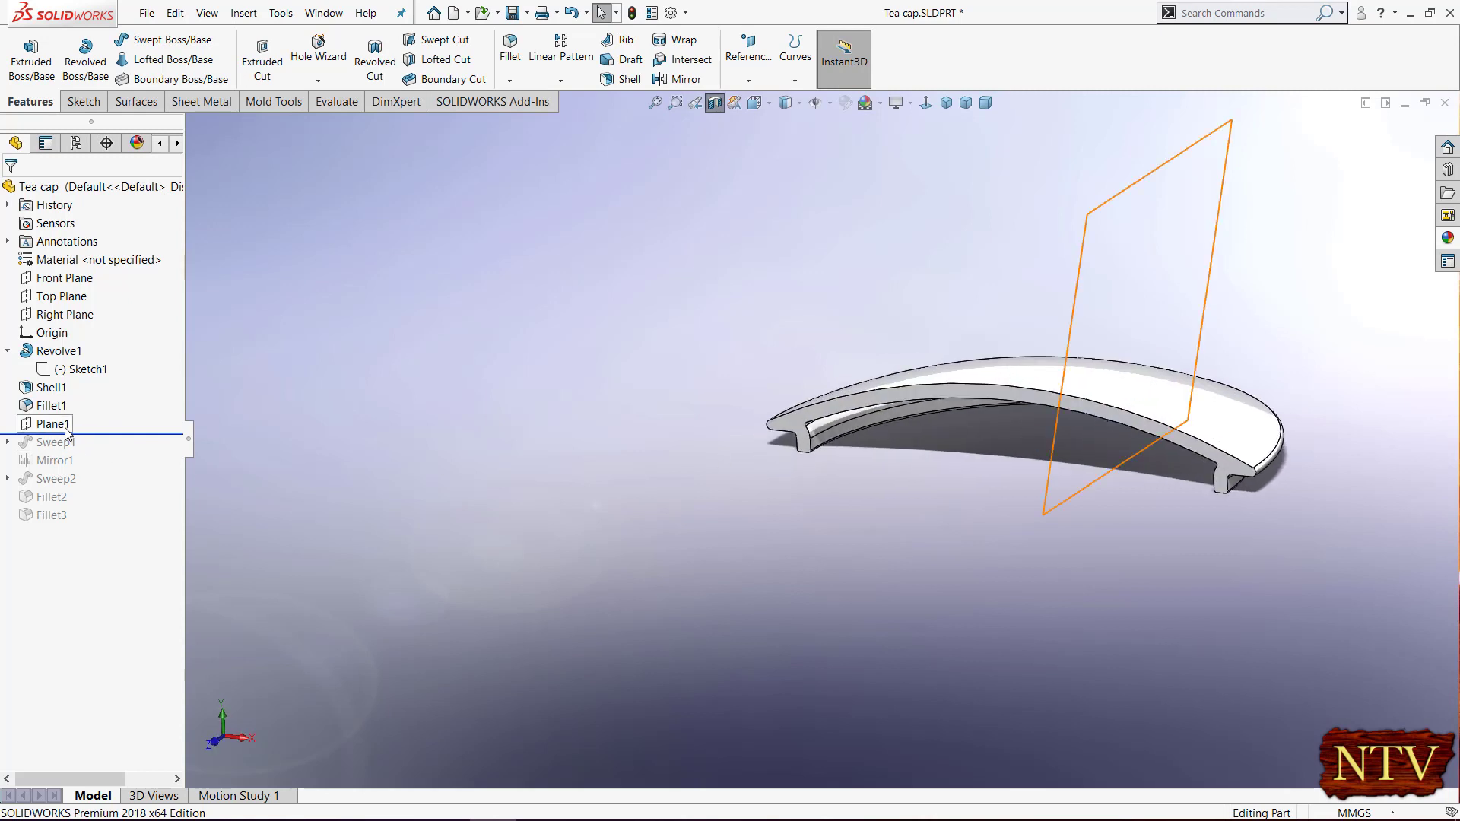
pyautogui.click(66, 426)
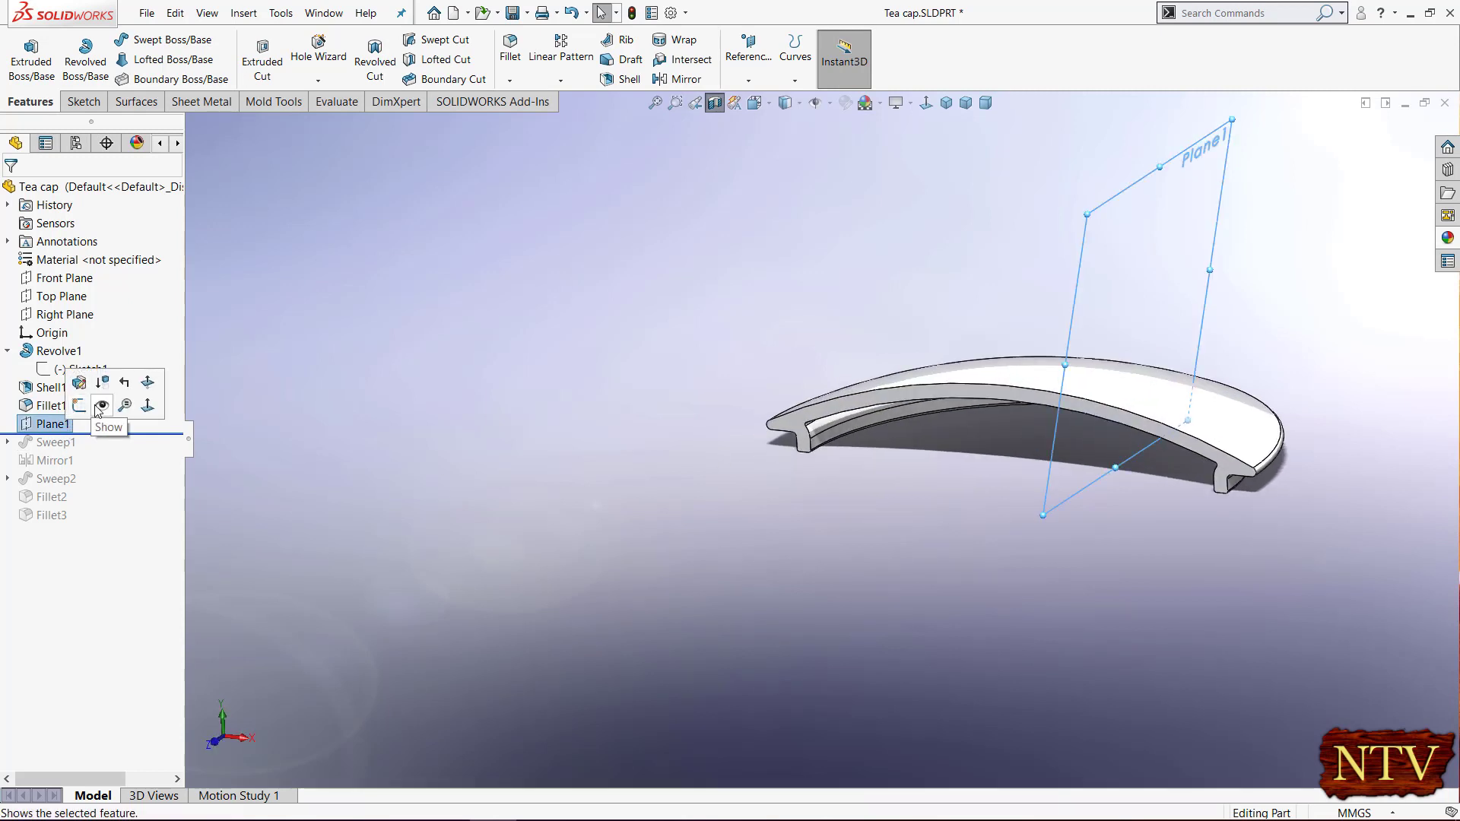
pyautogui.moveTo(1119, 272); pyautogui.dragTo(1096, 289, button='middle')
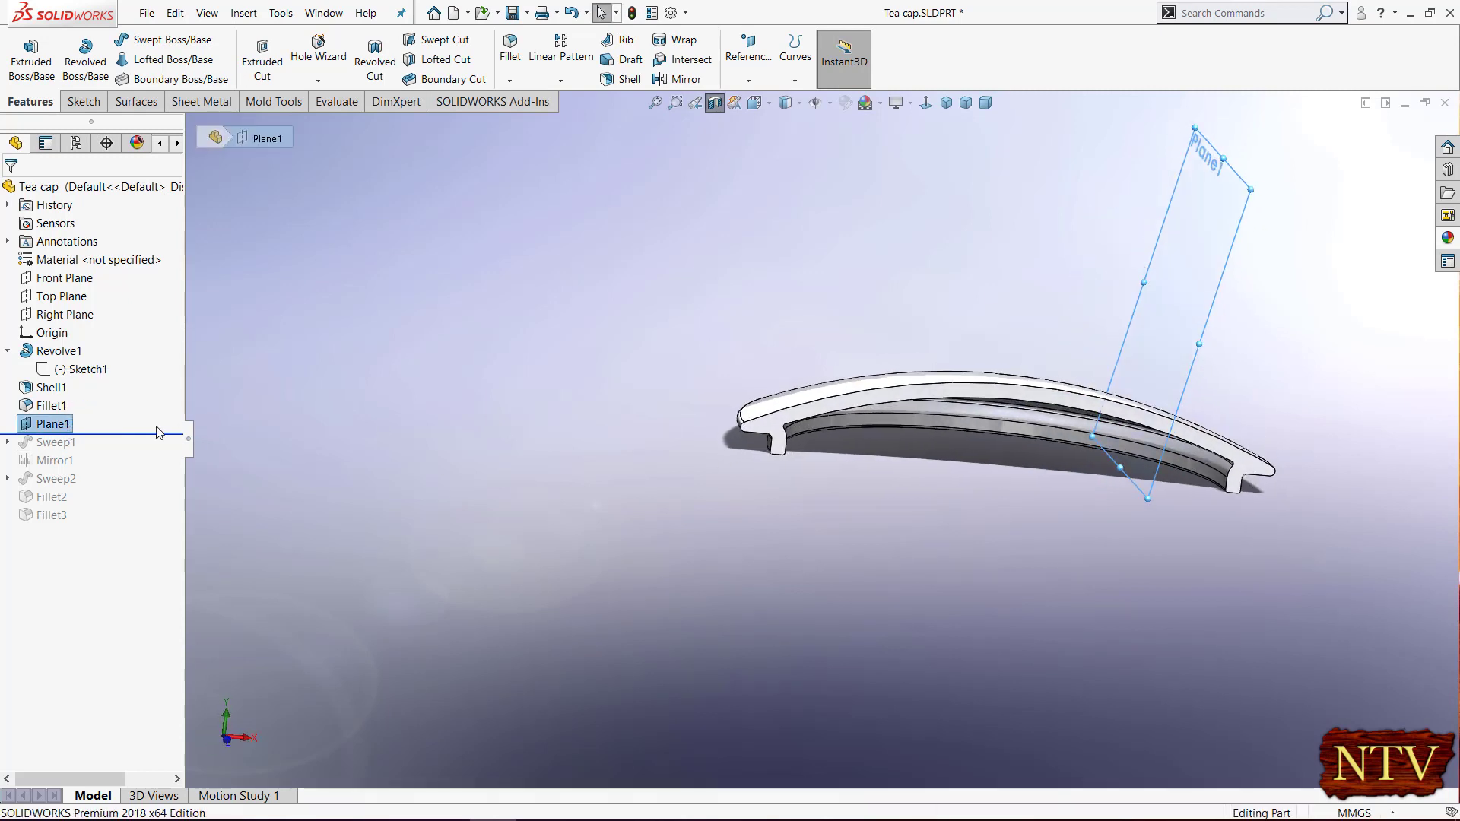
# - Roll the feature history forward to include Sweep1 and open its path sketch, Sketch2, for editing in a normal view
pyautogui.moveTo(136, 432); pyautogui.dragTo(129, 451)
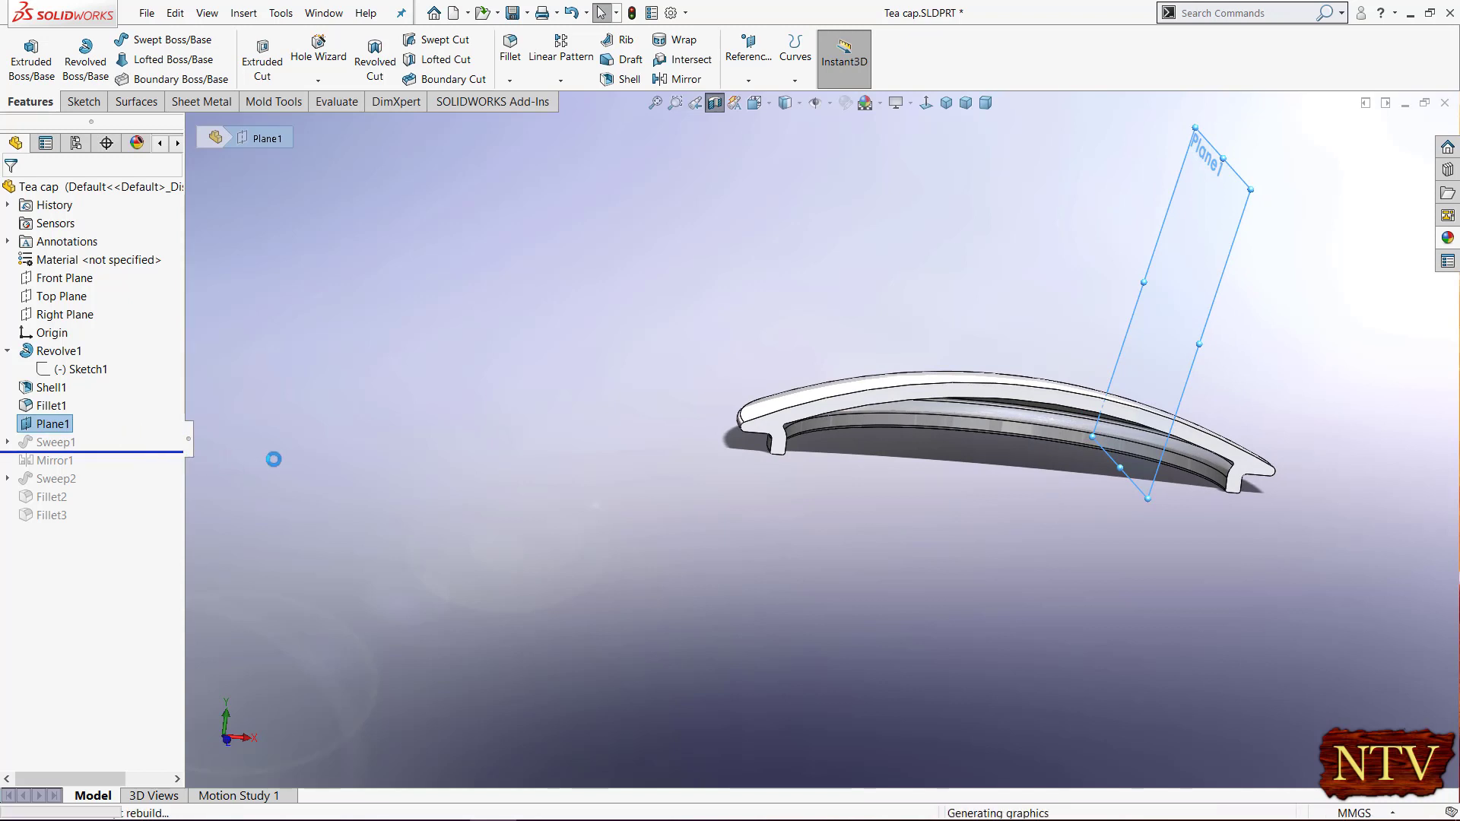
pyautogui.moveTo(25, 453); pyautogui.dragTo(53, 457)
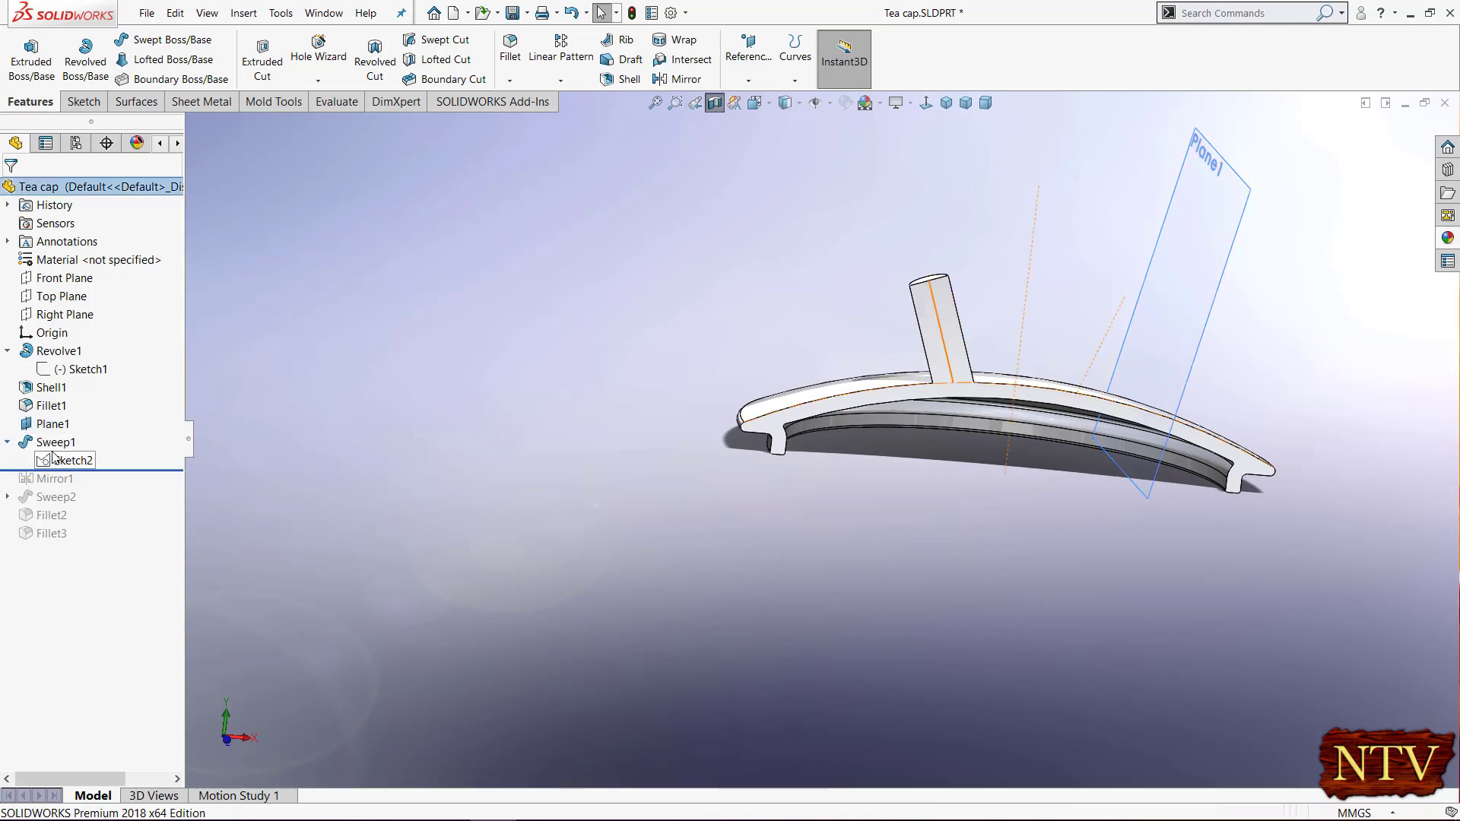
pyautogui.click(61, 461)
pyautogui.click(73, 415)
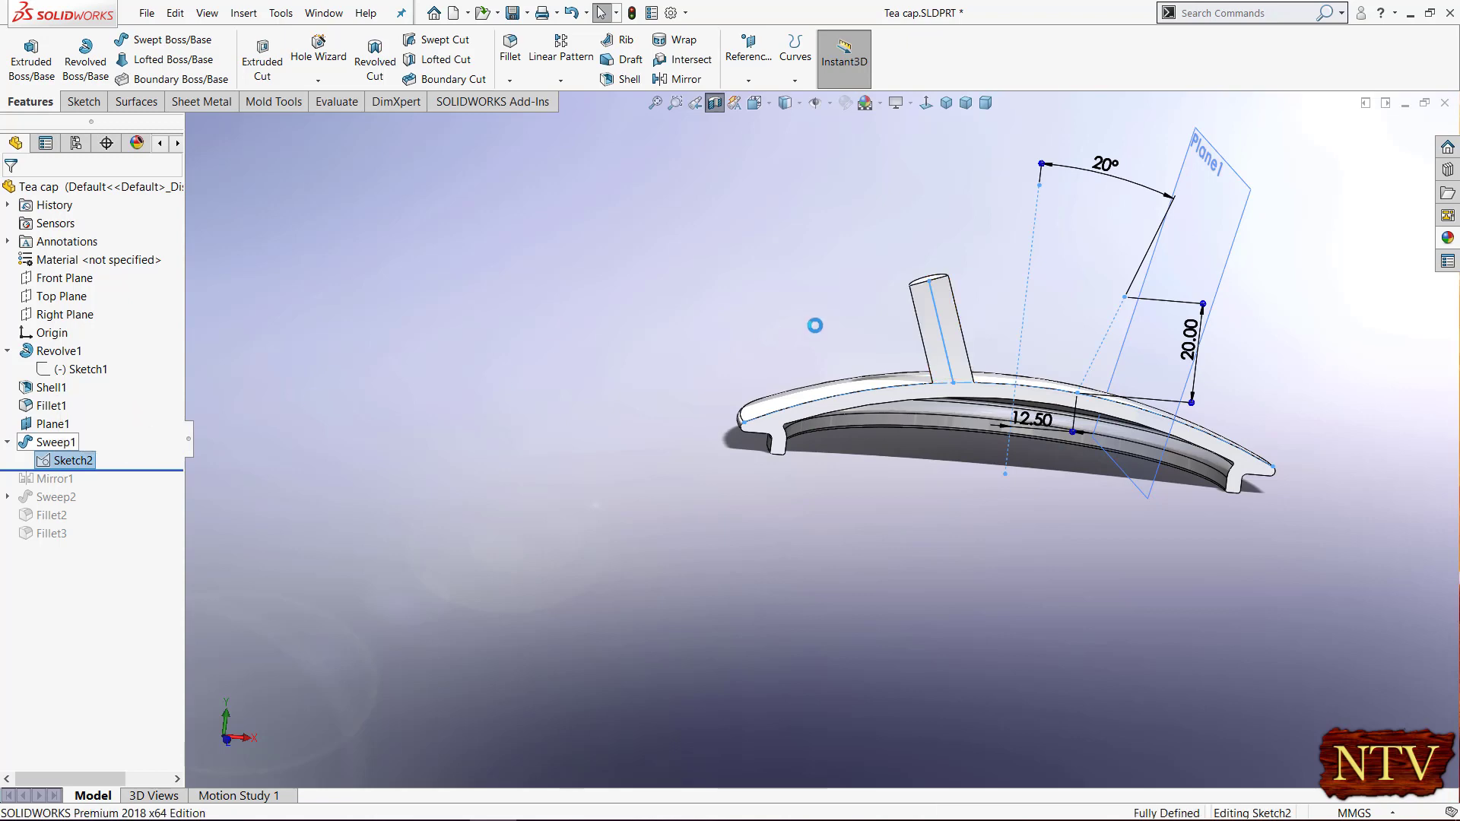
pyautogui.click(927, 111)
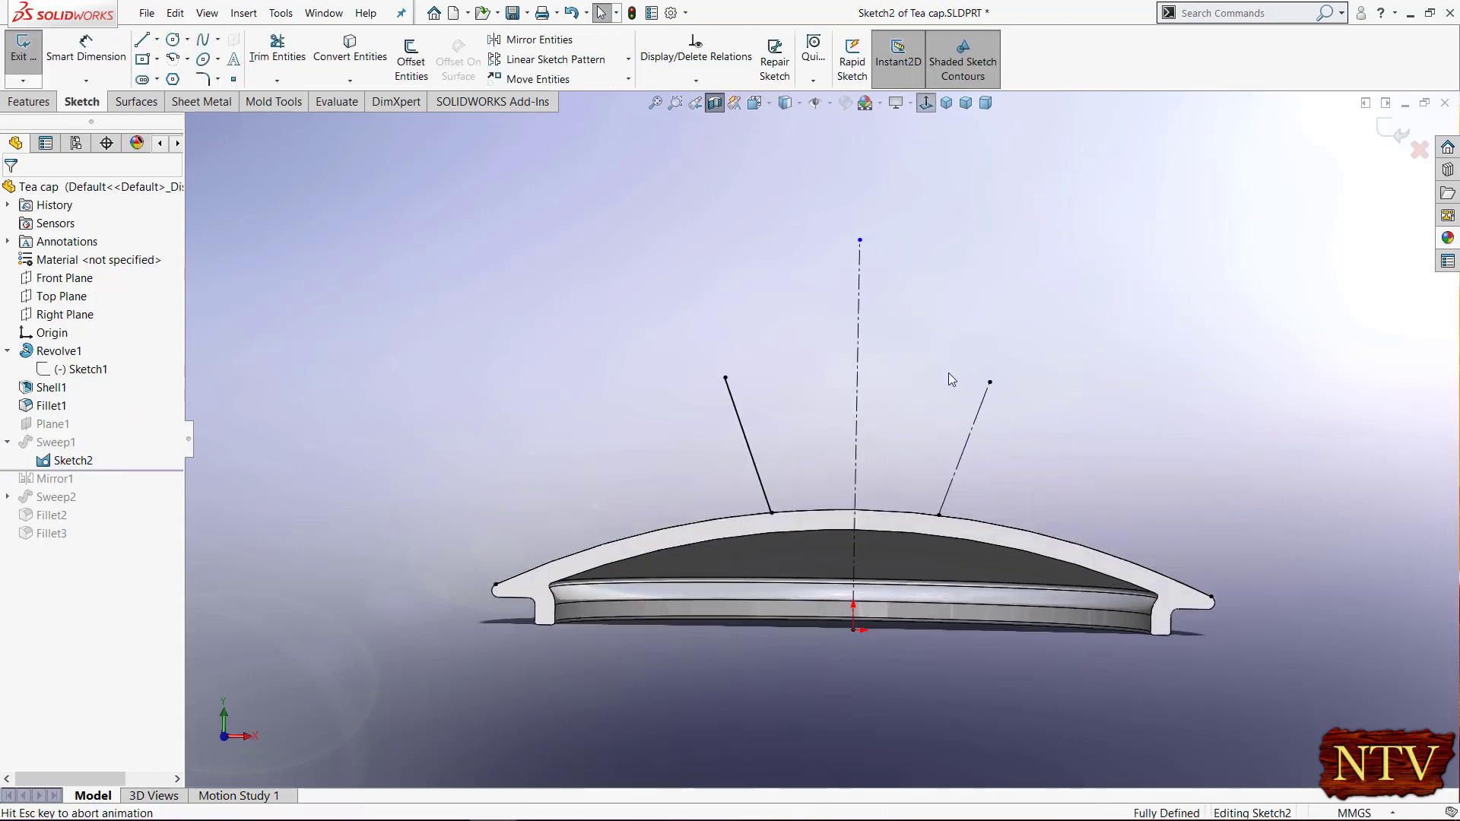
pyautogui.scroll(-1, 715, 505)
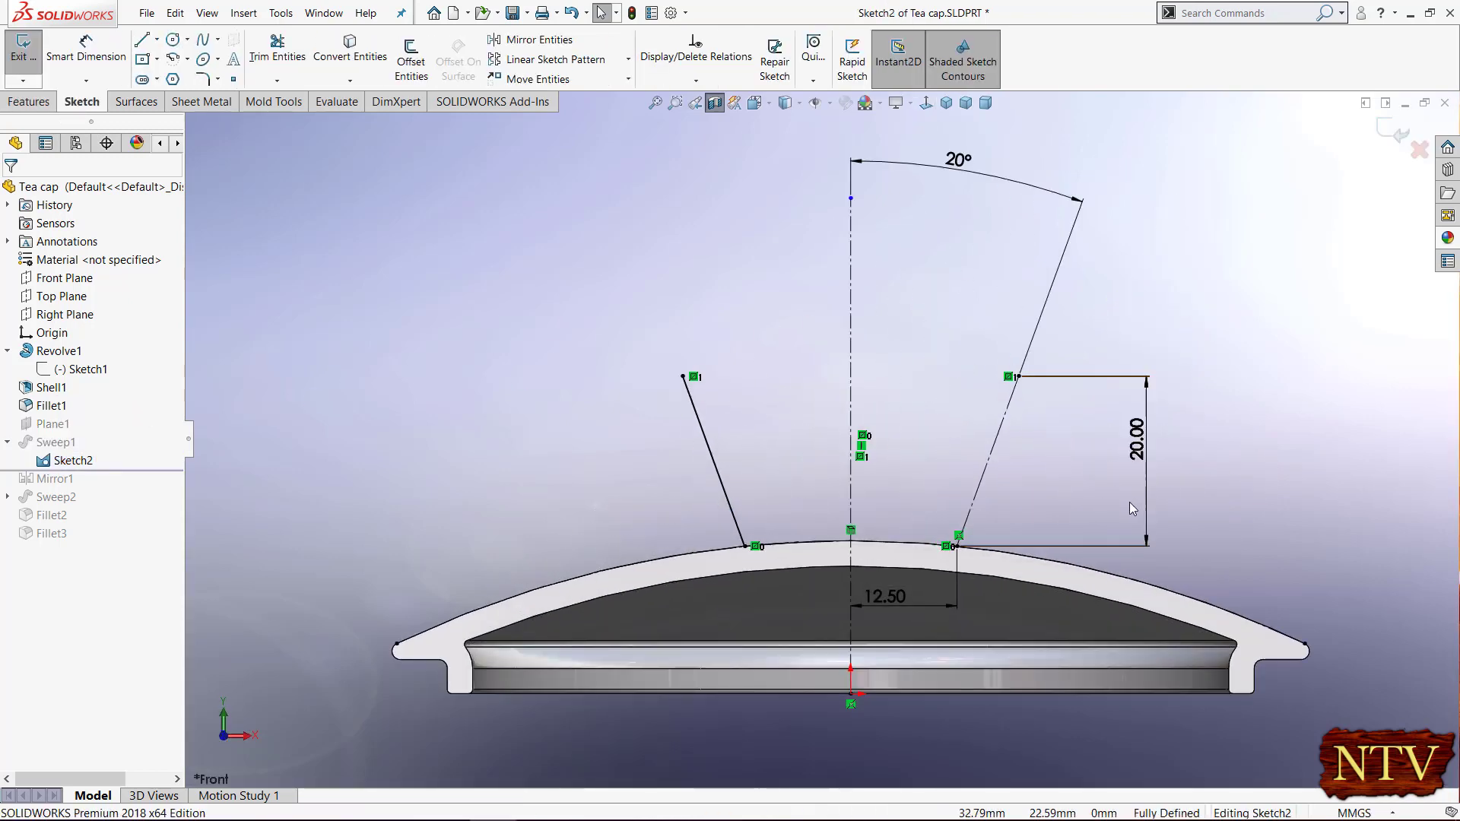
# - Move Sketch2's 12.50 mm and 20° dimensions in between the centerlines above the cap, and close the sketch
pyautogui.moveTo(892, 599); pyautogui.dragTo(920, 604)
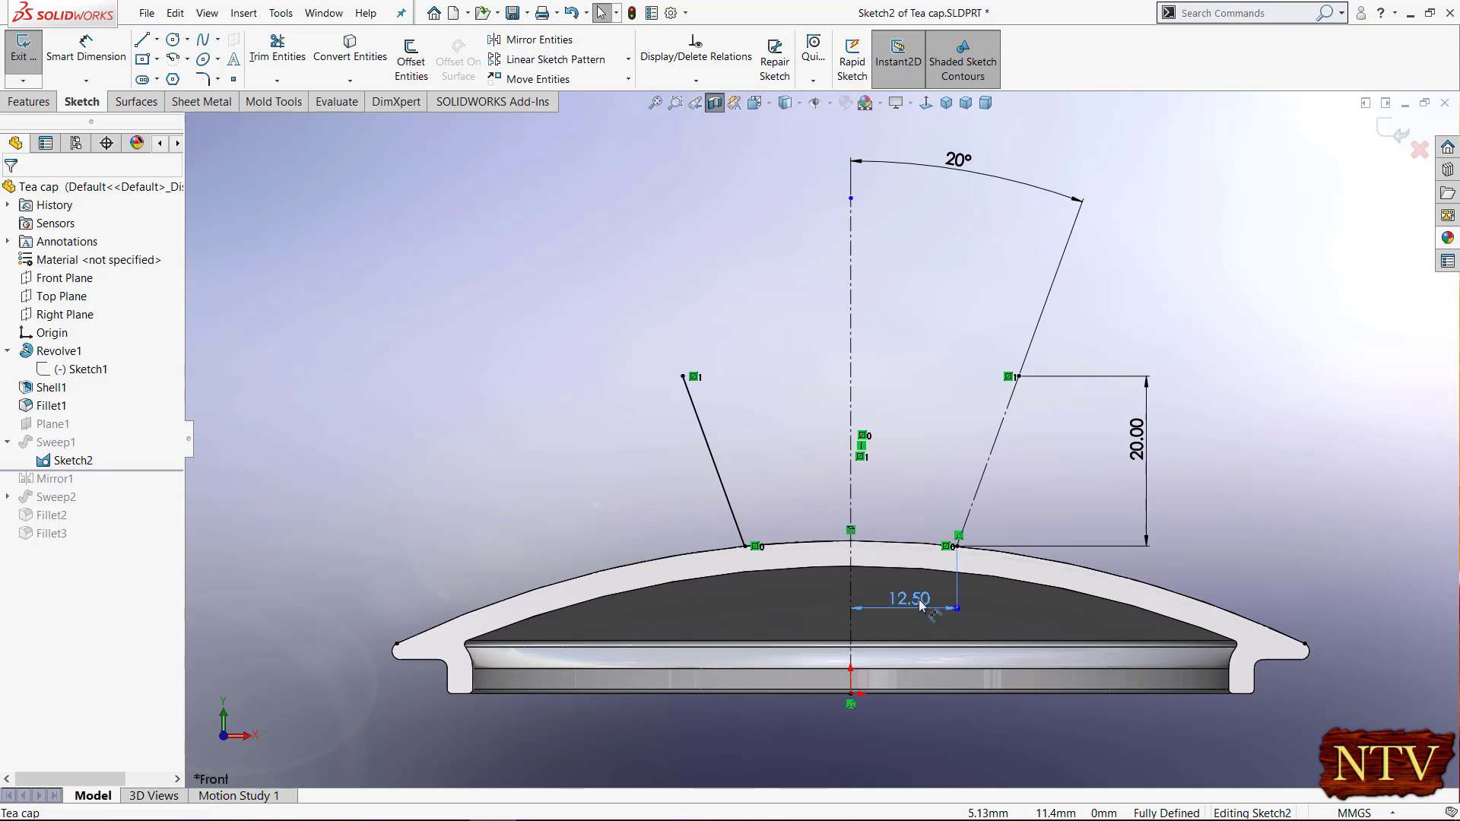
pyautogui.moveTo(911, 485); pyautogui.dragTo(913, 483)
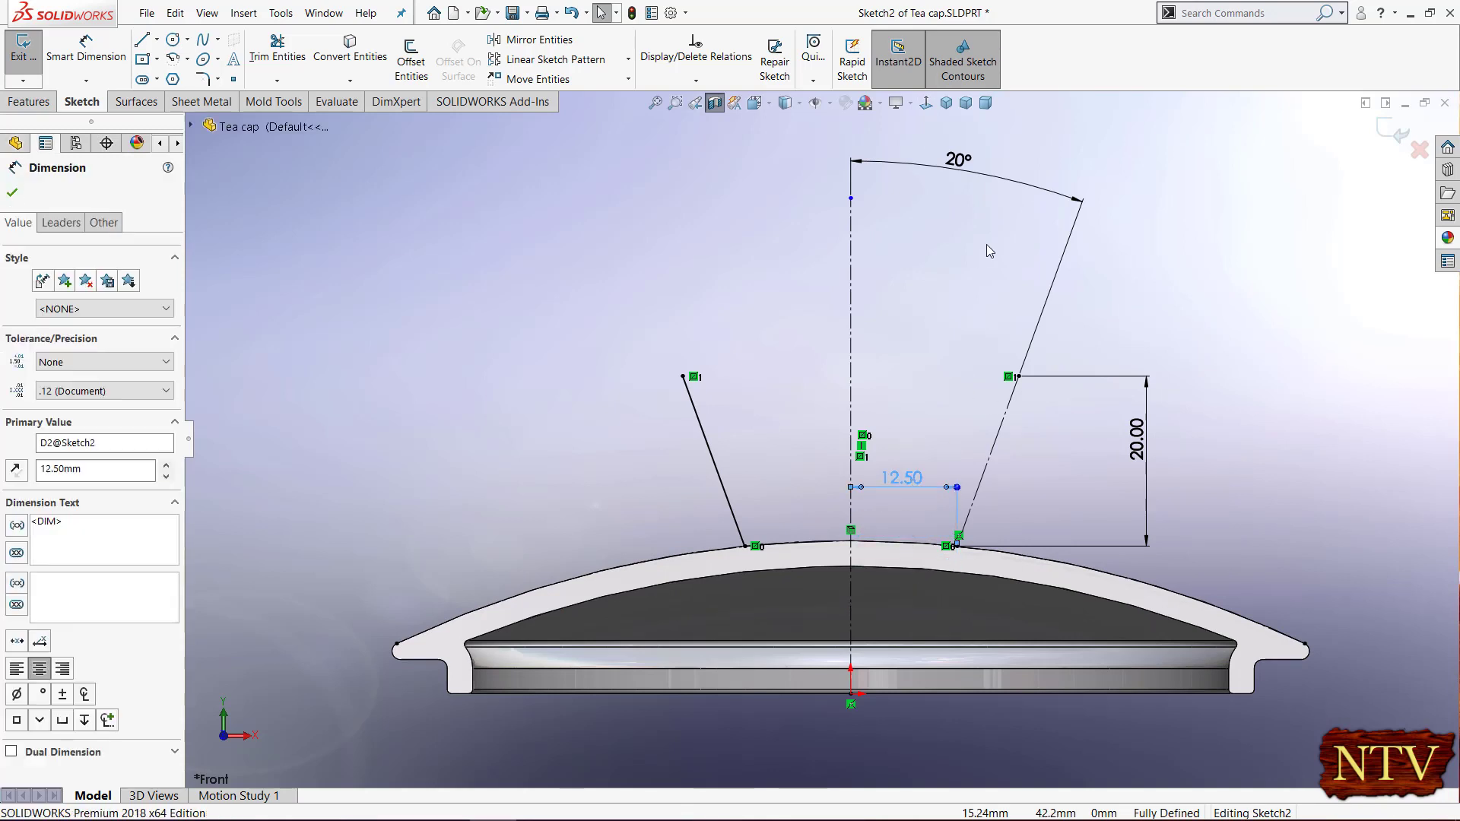
pyautogui.moveTo(964, 173)
pyautogui.mouseDown()
pyautogui.moveTo(975, 301)
pyautogui.moveTo(961, 327)
pyautogui.mouseUp()
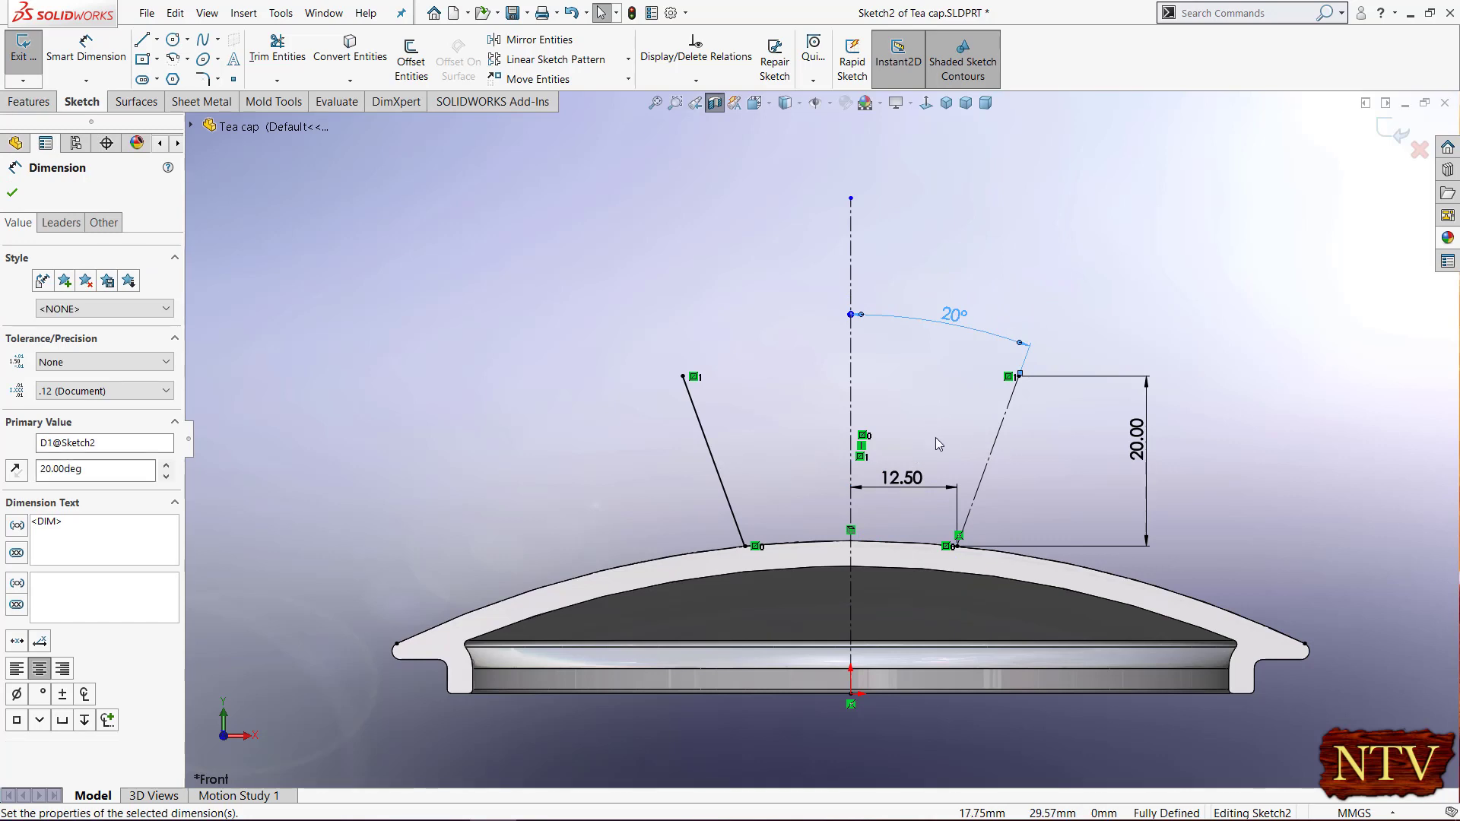
pyautogui.click(12, 194)
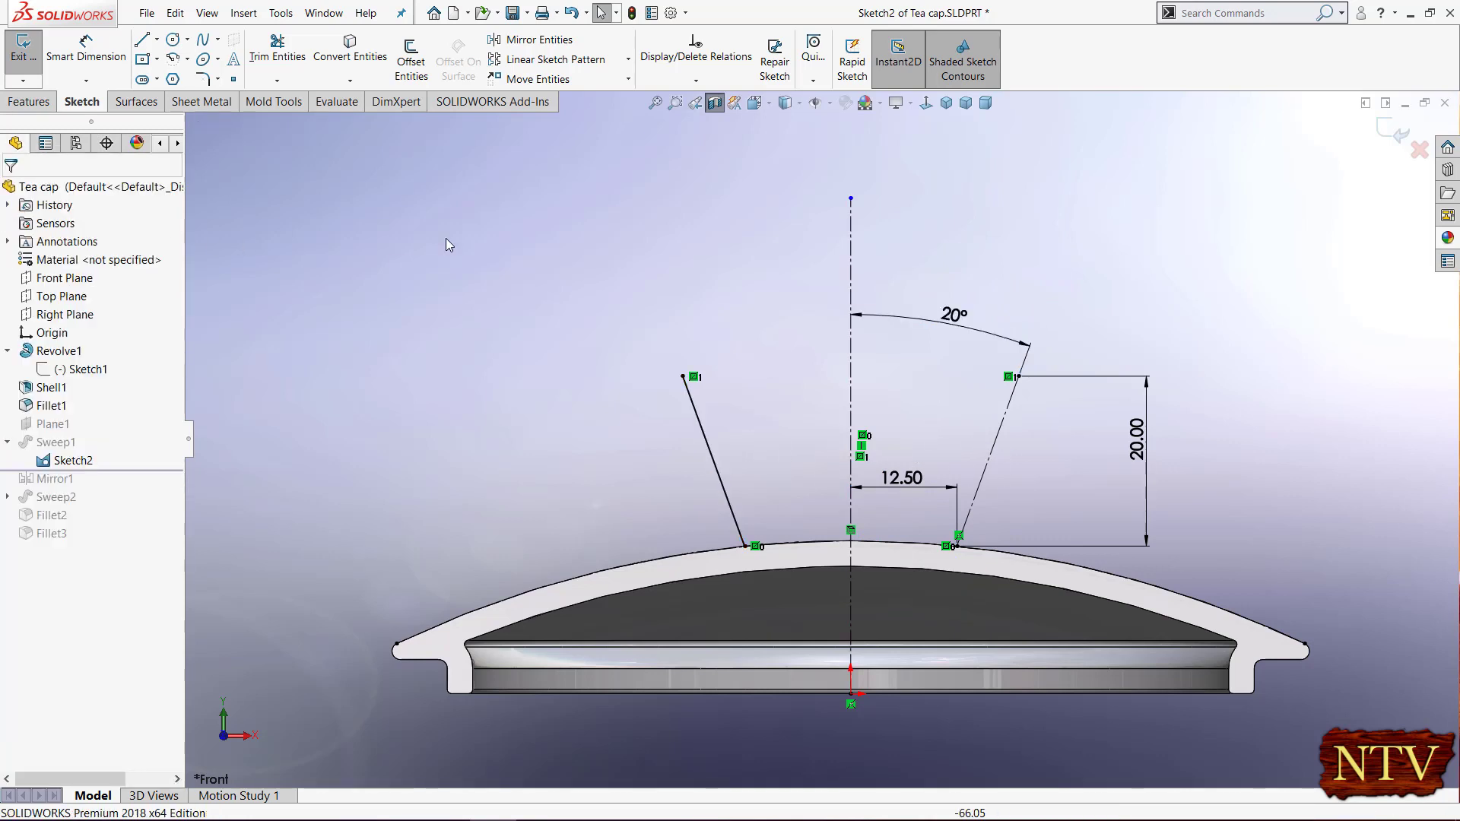
pyautogui.click(1384, 131)
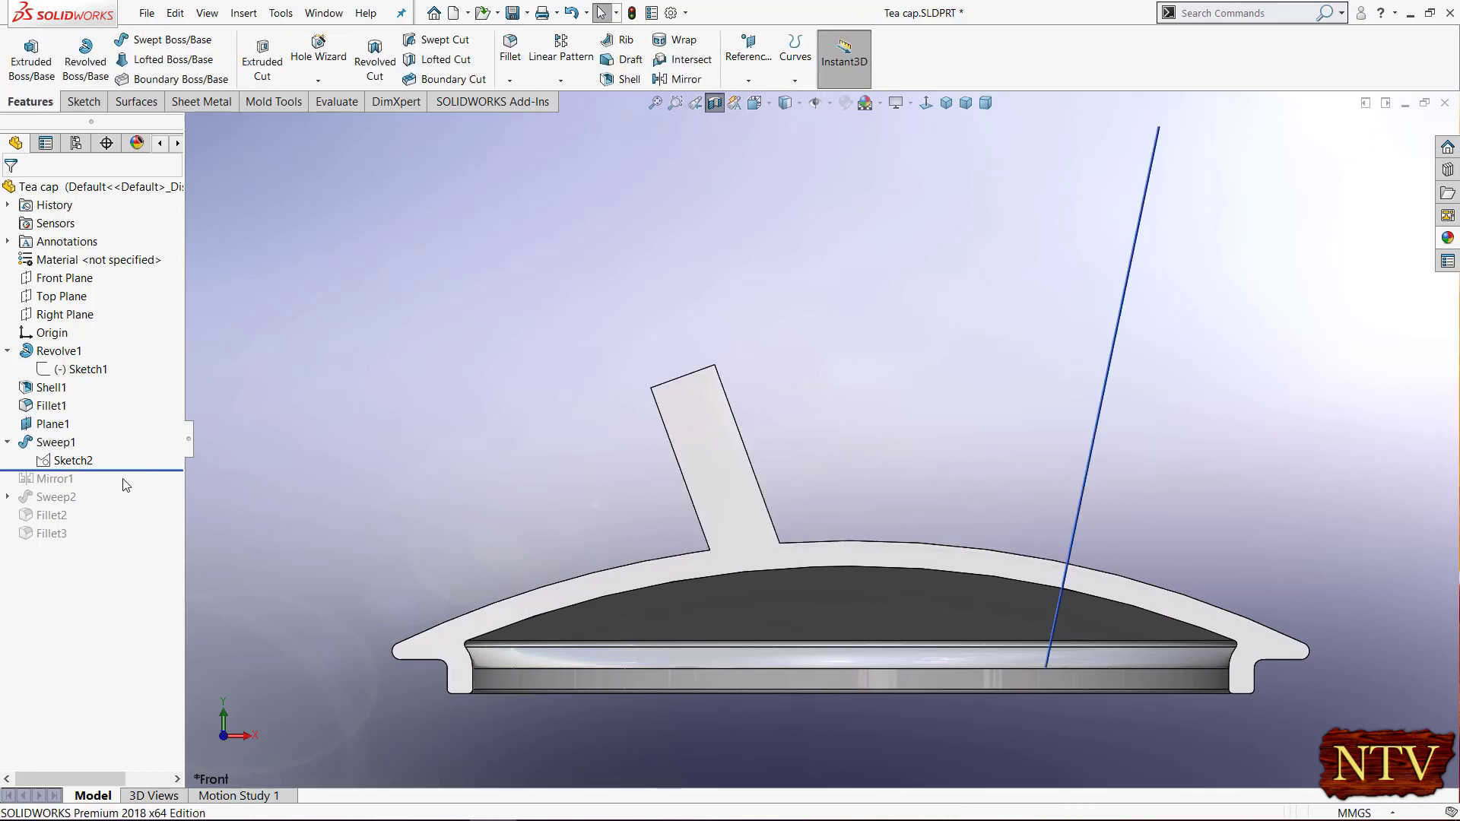
# - Roll the feature history forward to include Mirror1 and Sweep2, highlighting each feature in the model
pyautogui.moveTo(126, 471); pyautogui.dragTo(121, 488)
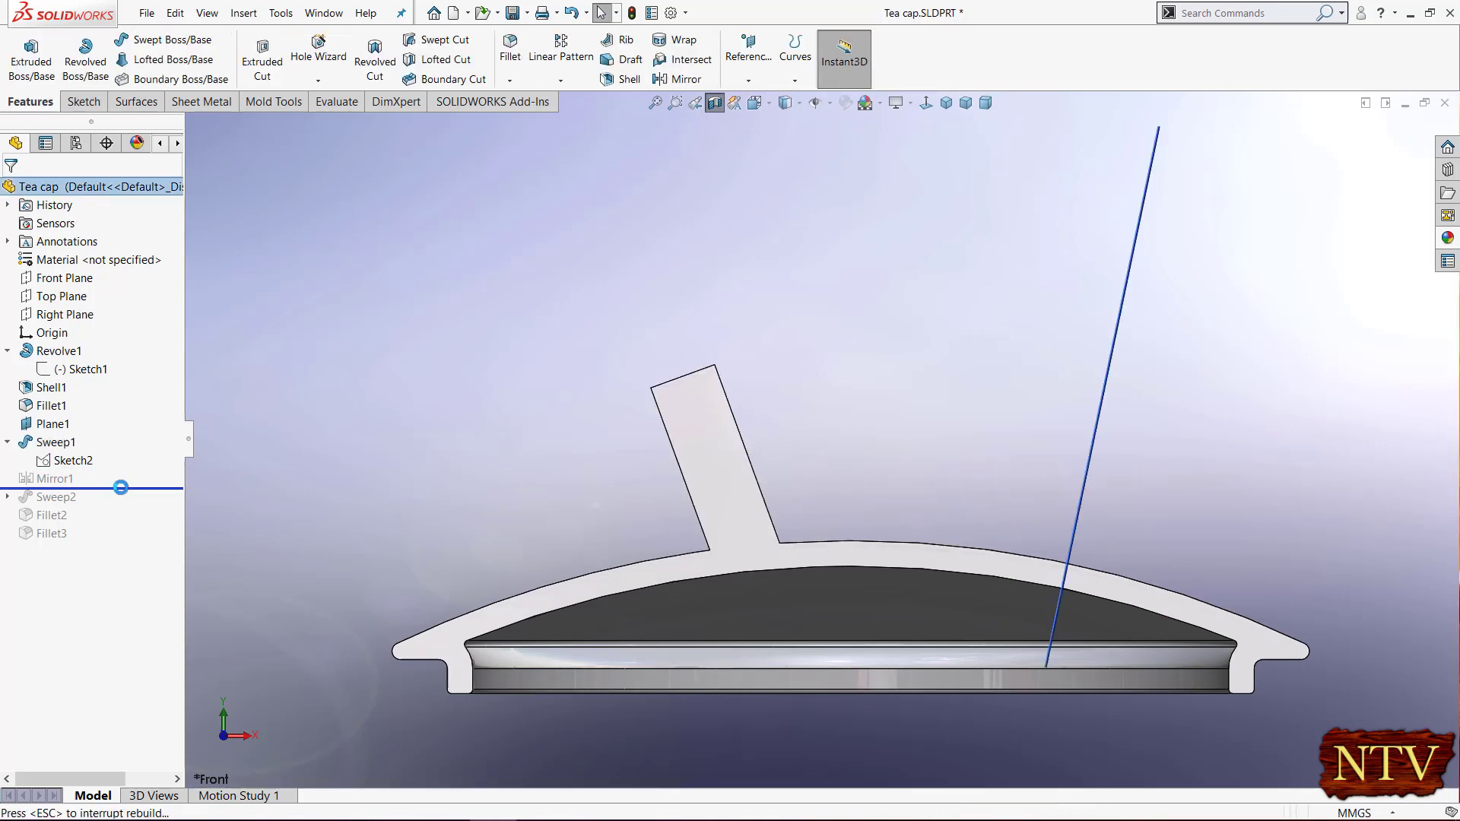
pyautogui.click(58, 481)
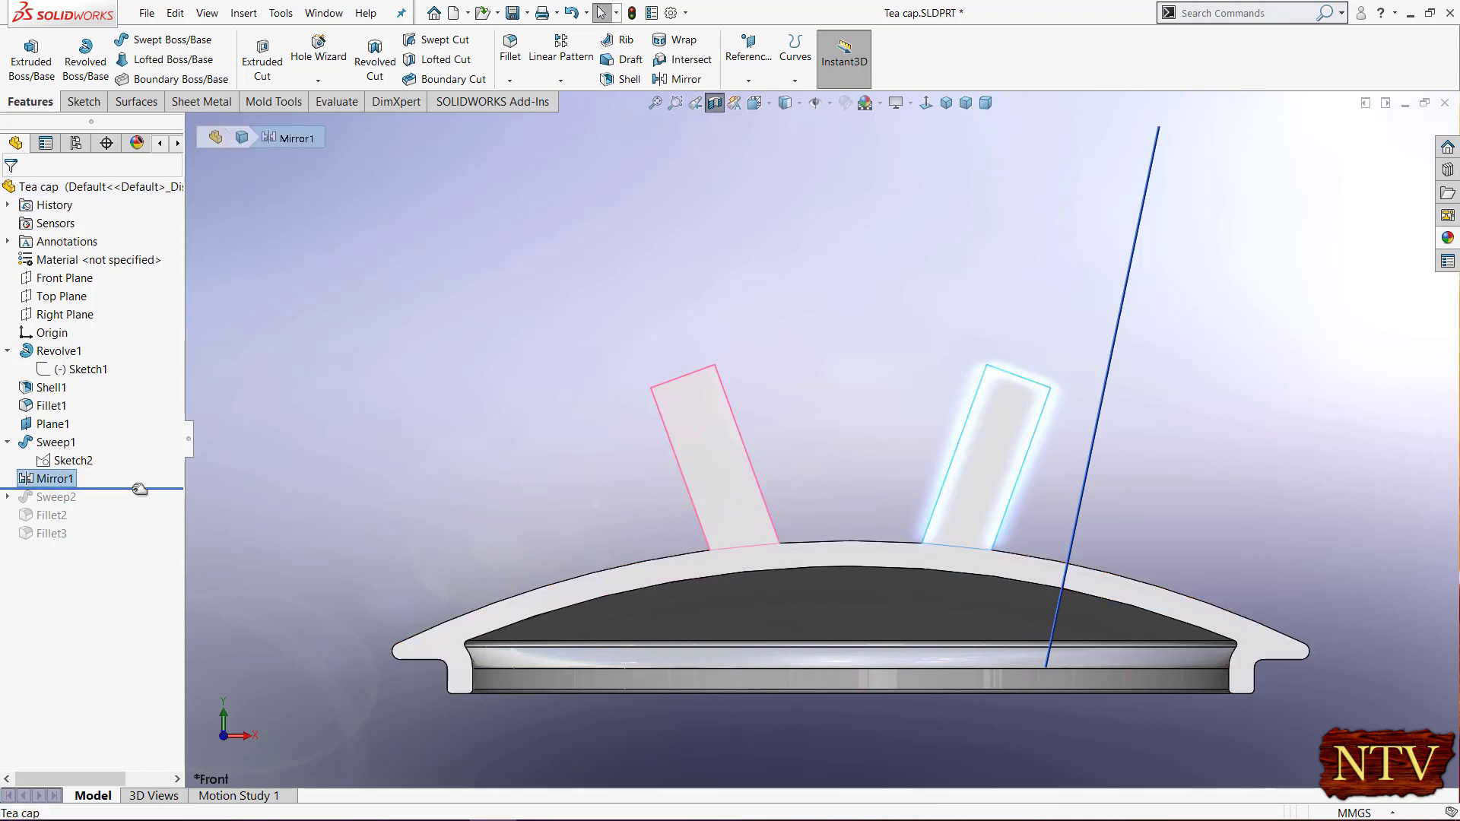
pyautogui.moveTo(139, 489); pyautogui.dragTo(135, 506)
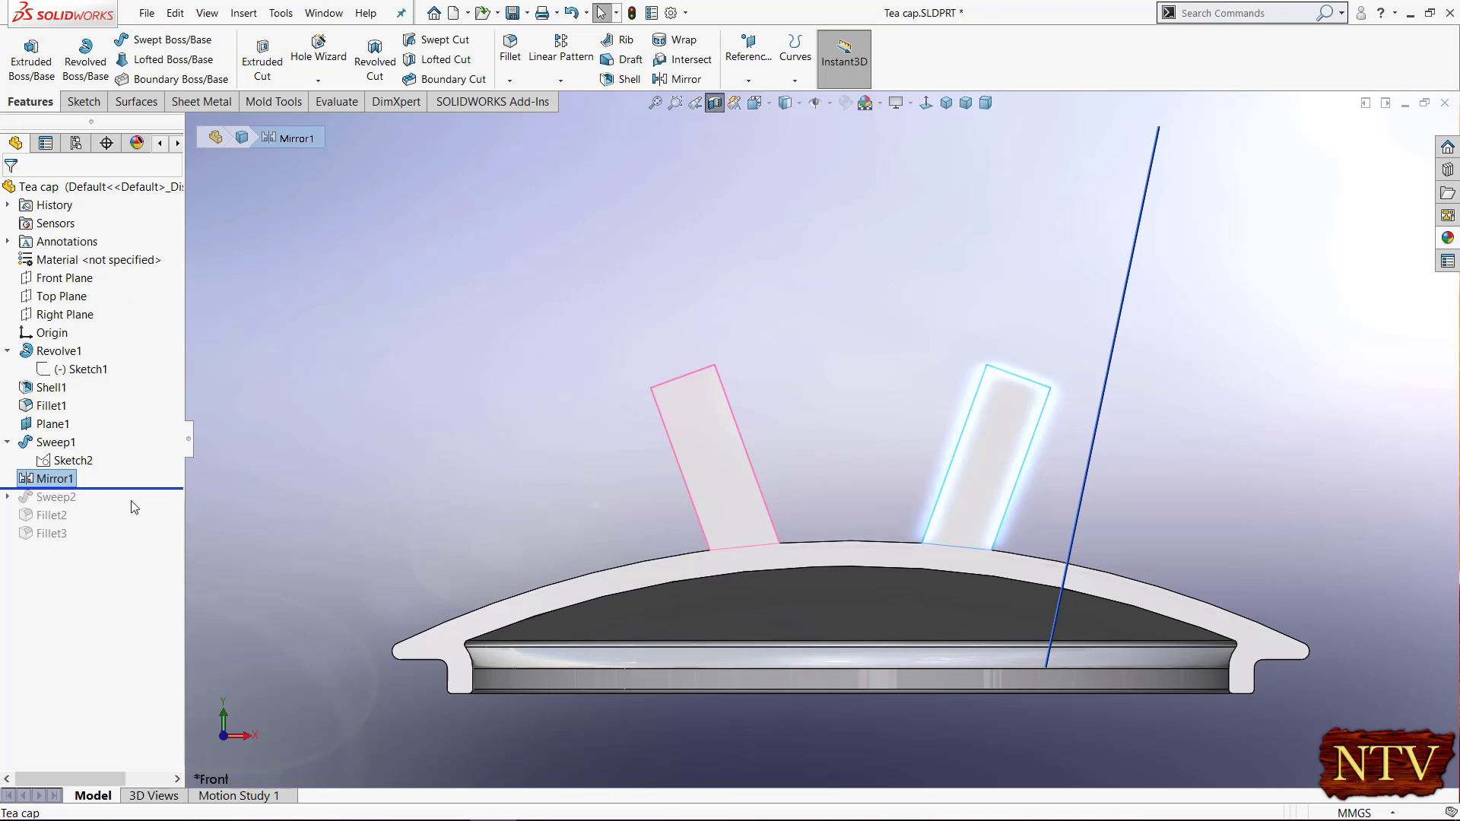
pyautogui.click(44, 499)
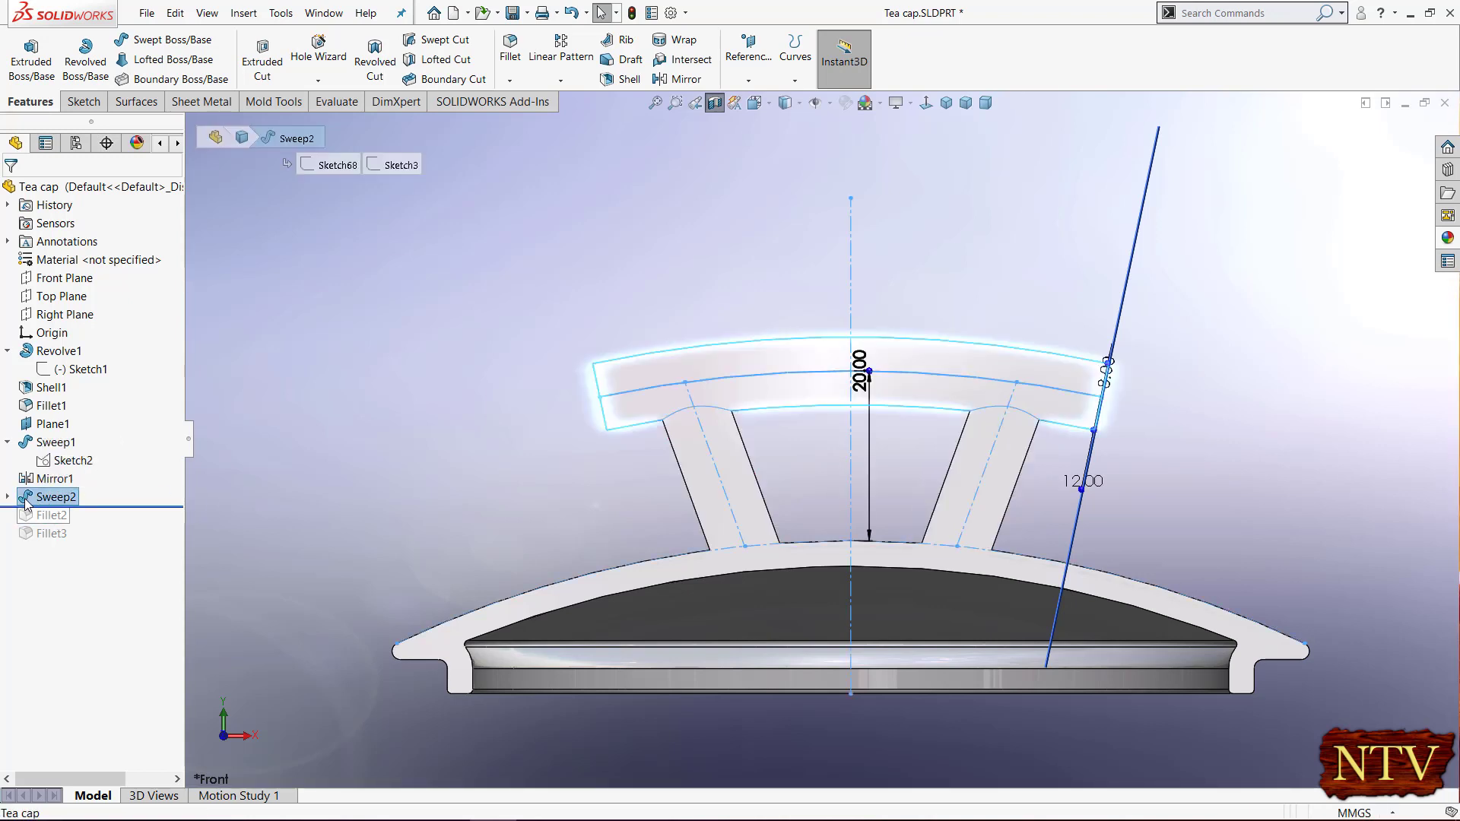
# - Show Sweep2's profile Sketch68 in the model and open its path sketch, Sketch3, for editing in a front view
pyautogui.click(8, 497)
pyautogui.click(76, 518)
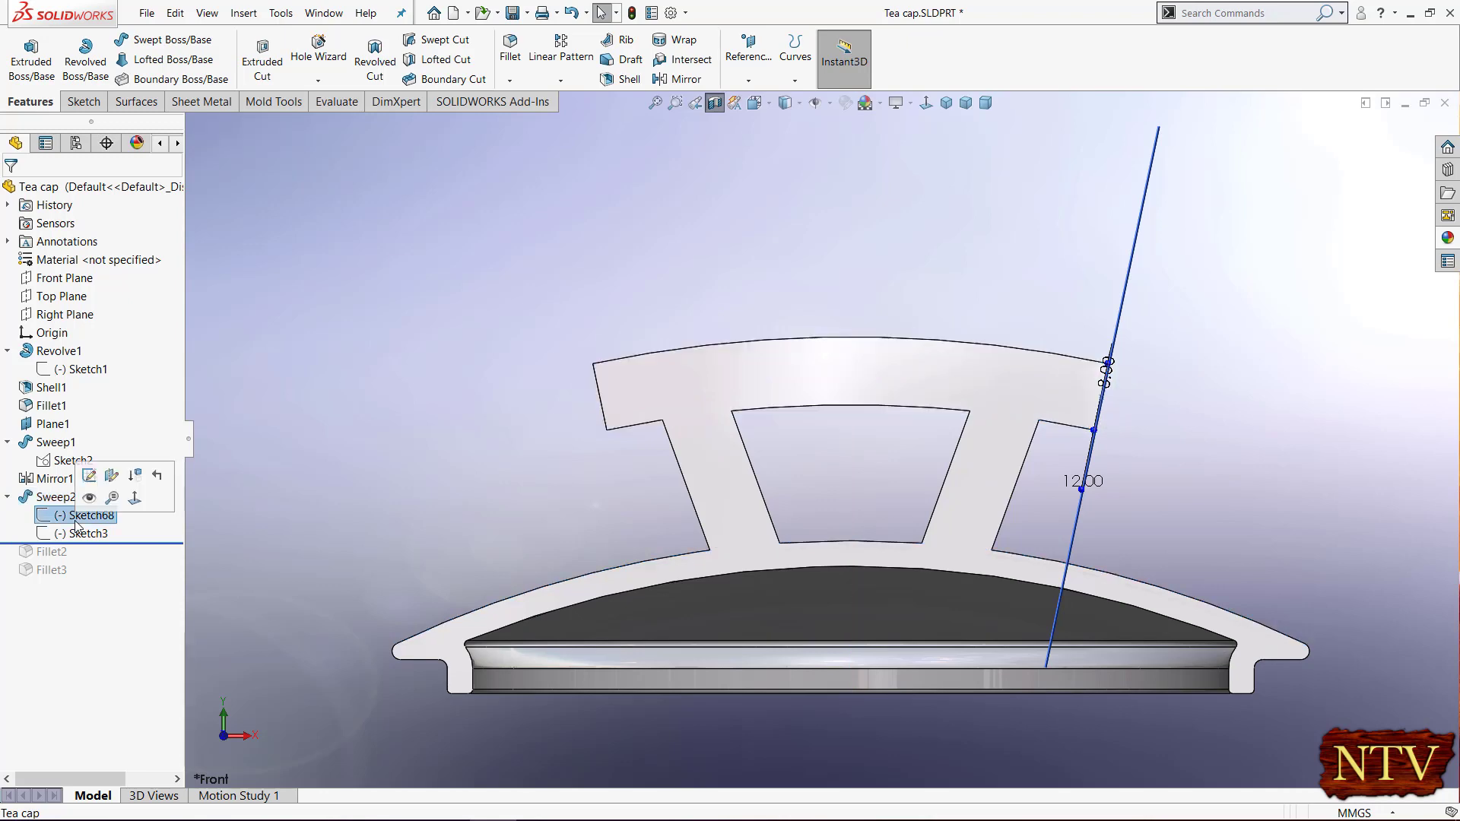
pyautogui.moveTo(1200, 423)
pyautogui.mouseDown(button='middle')
pyautogui.moveTo(1166, 412)
pyautogui.moveTo(1176, 400)
pyautogui.mouseUp(button='middle')
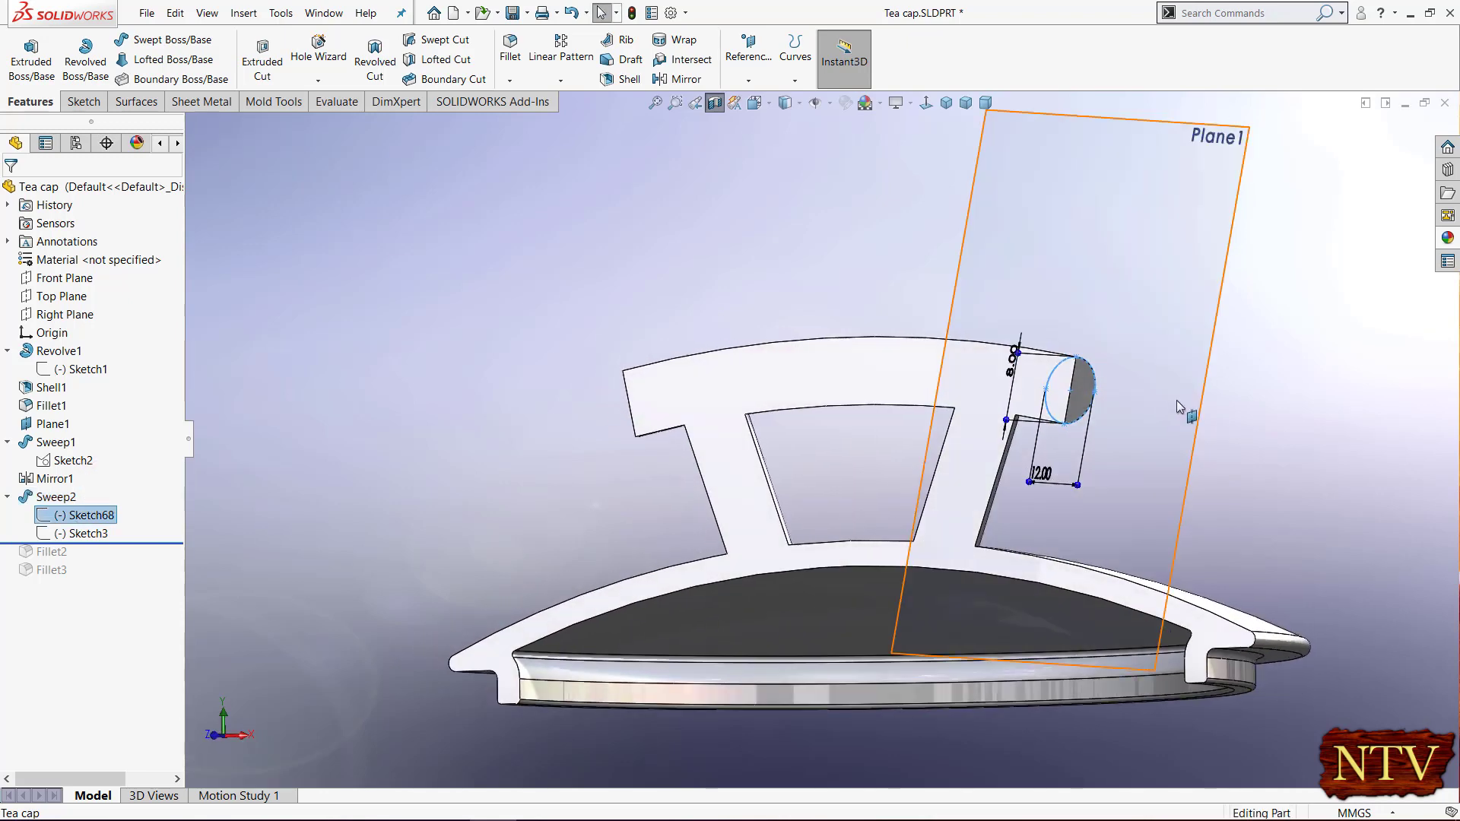
pyautogui.click(96, 535)
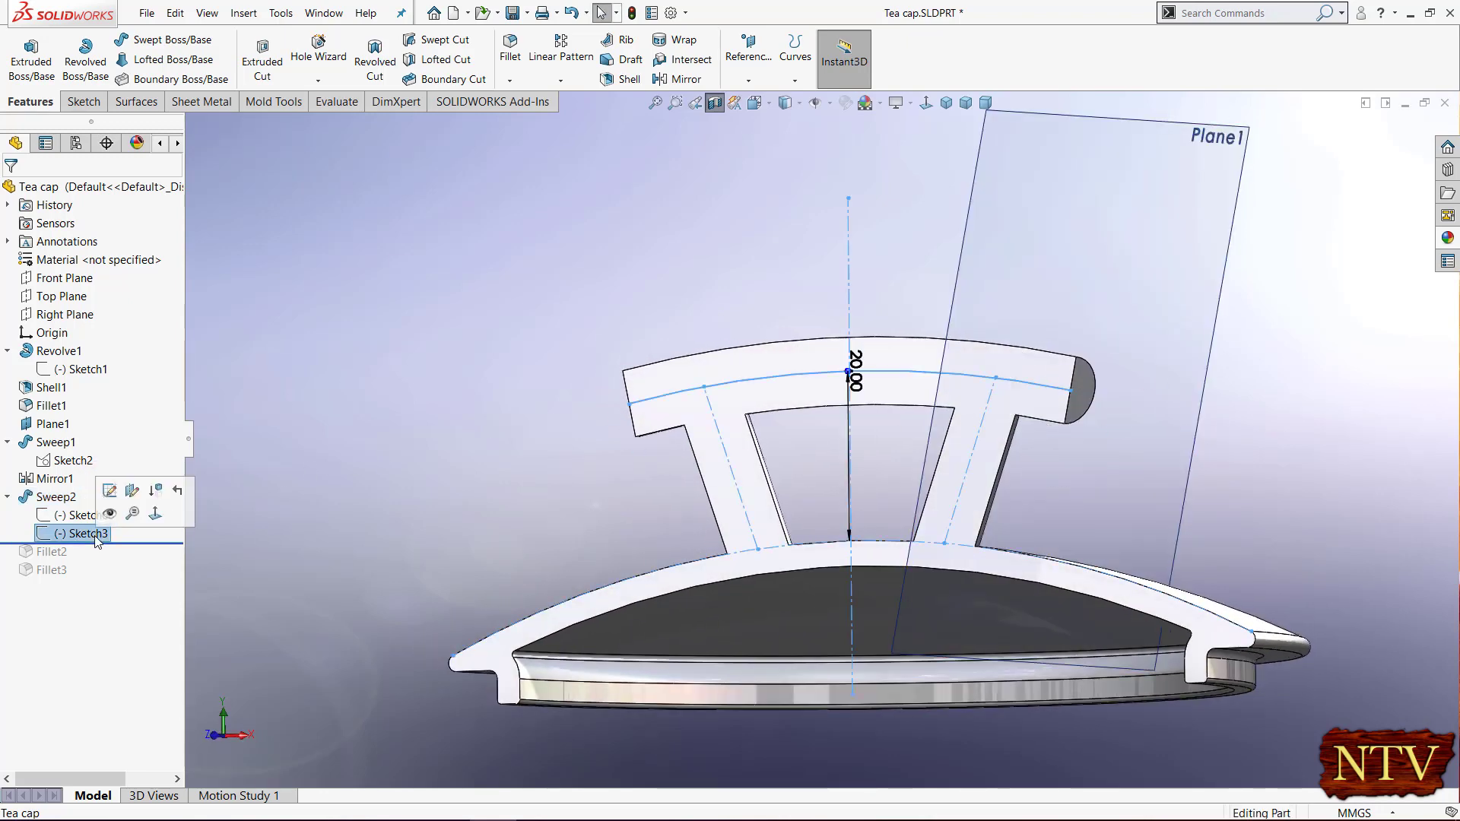
pyautogui.click(110, 491)
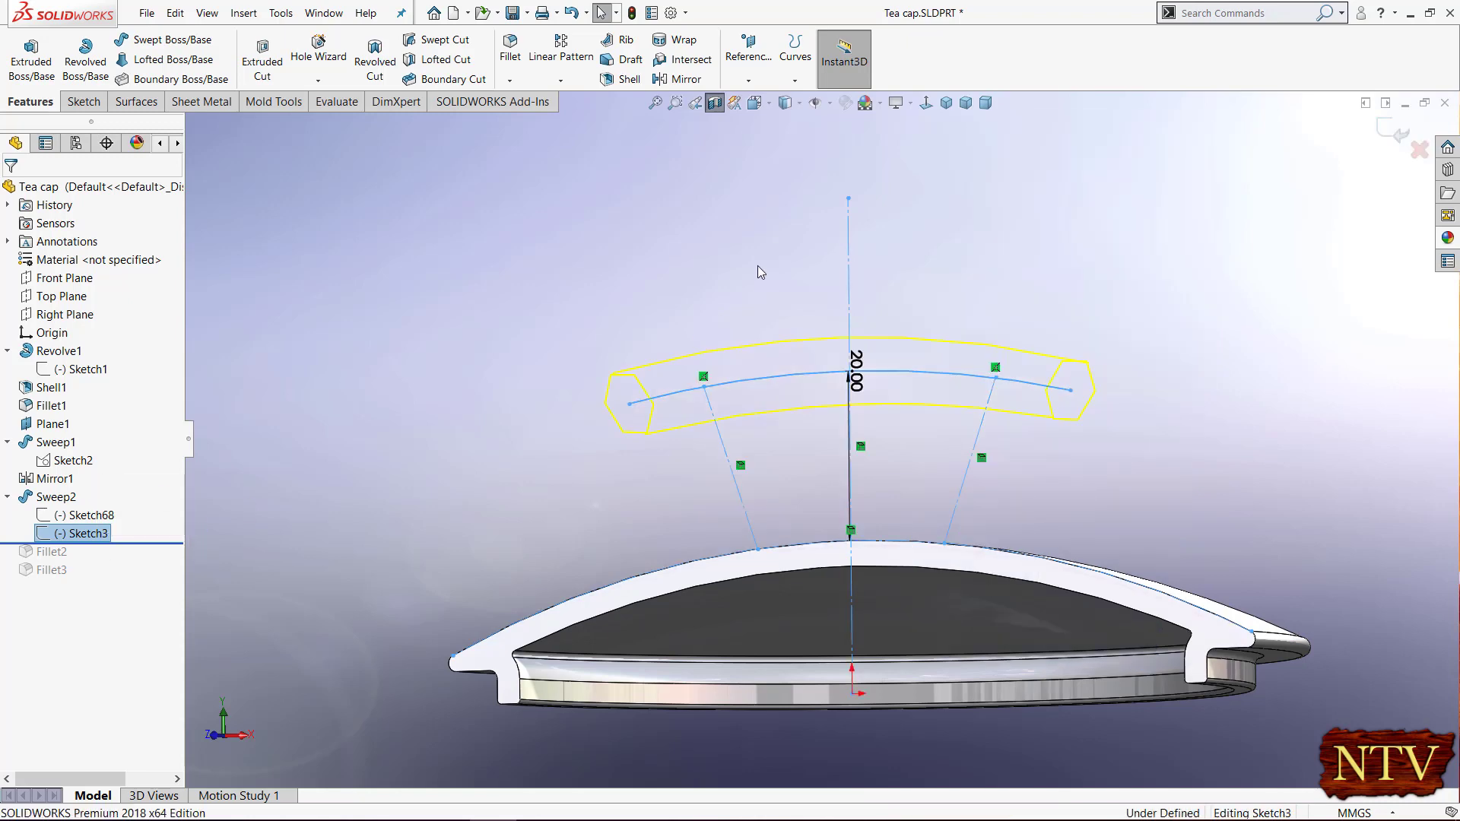
pyautogui.hotkey('ctrl', '1')
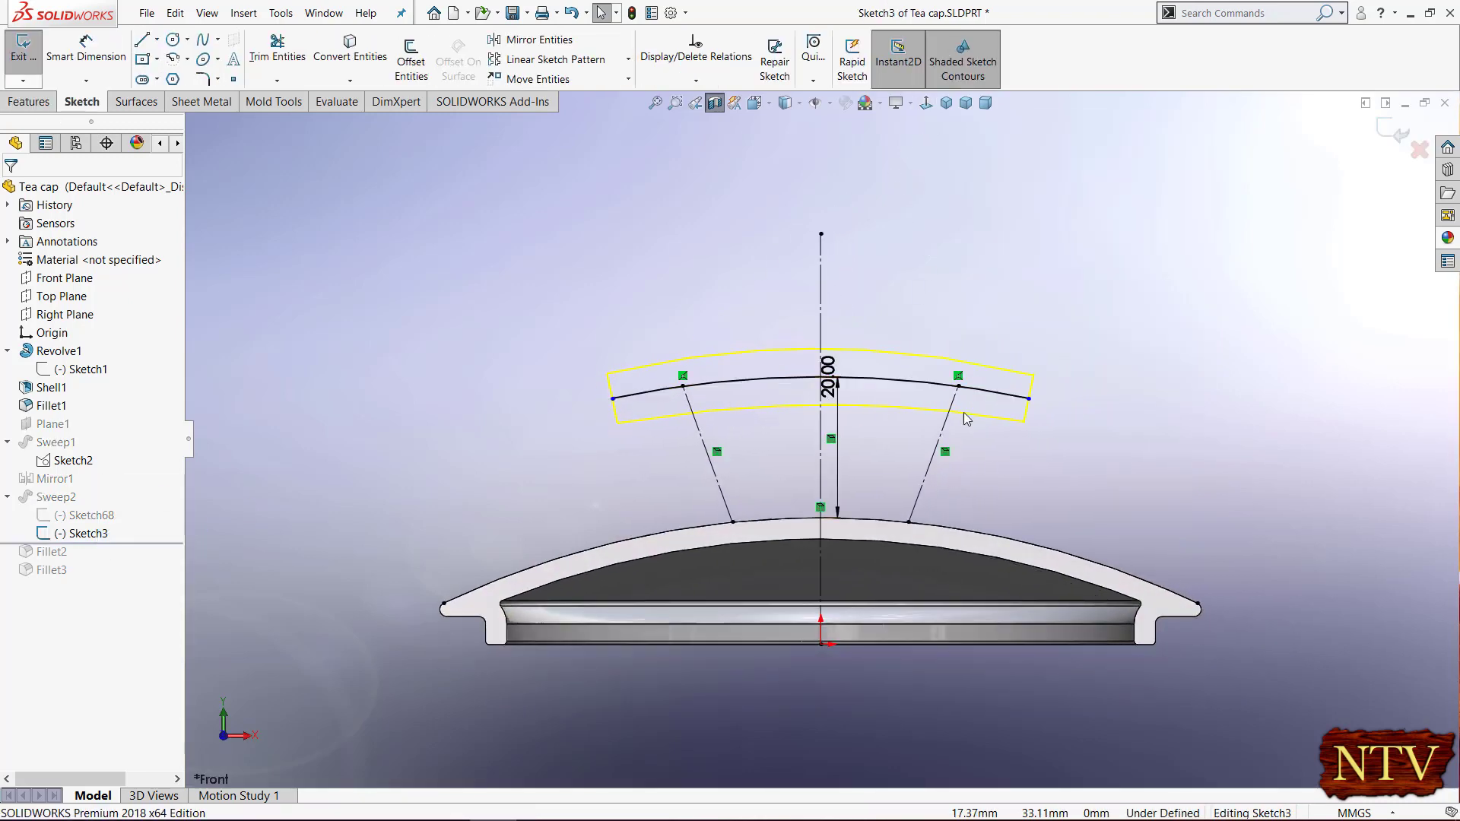
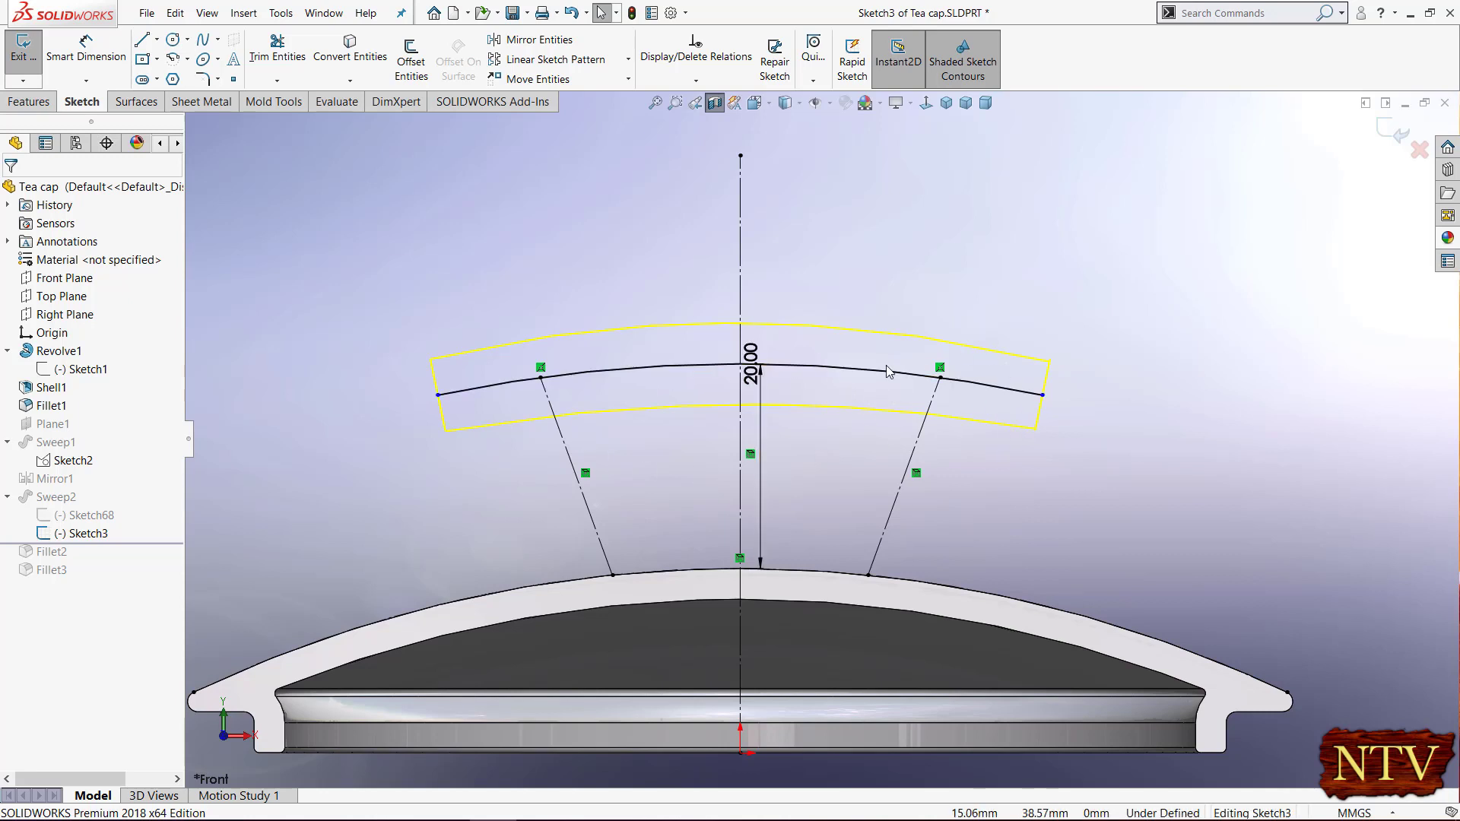
# - Add a driven radius dimension to the handle's path arc, placed above the arc beside the vertical centerline
pyautogui.click(85, 49)
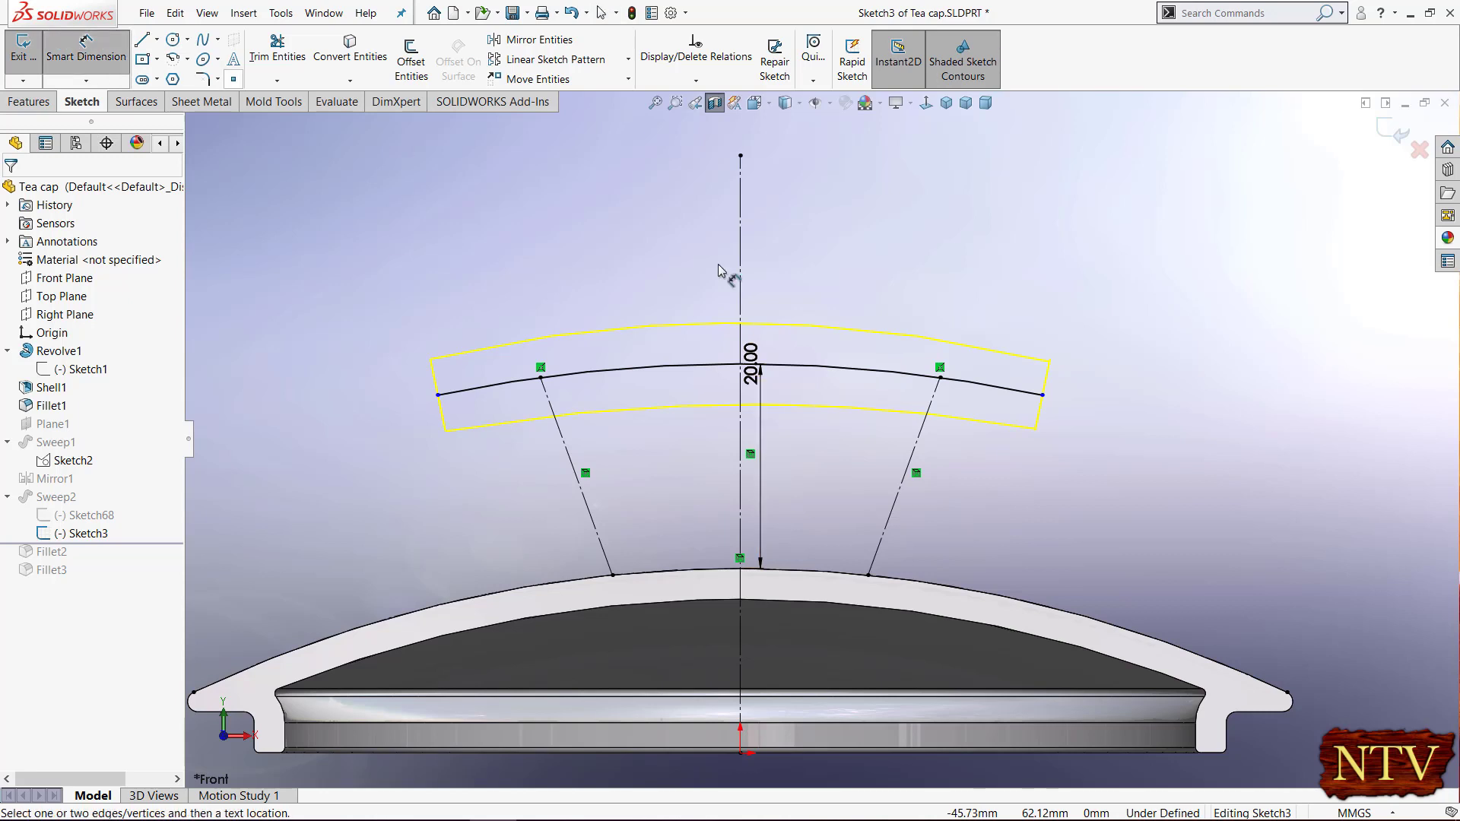
pyautogui.click(865, 370)
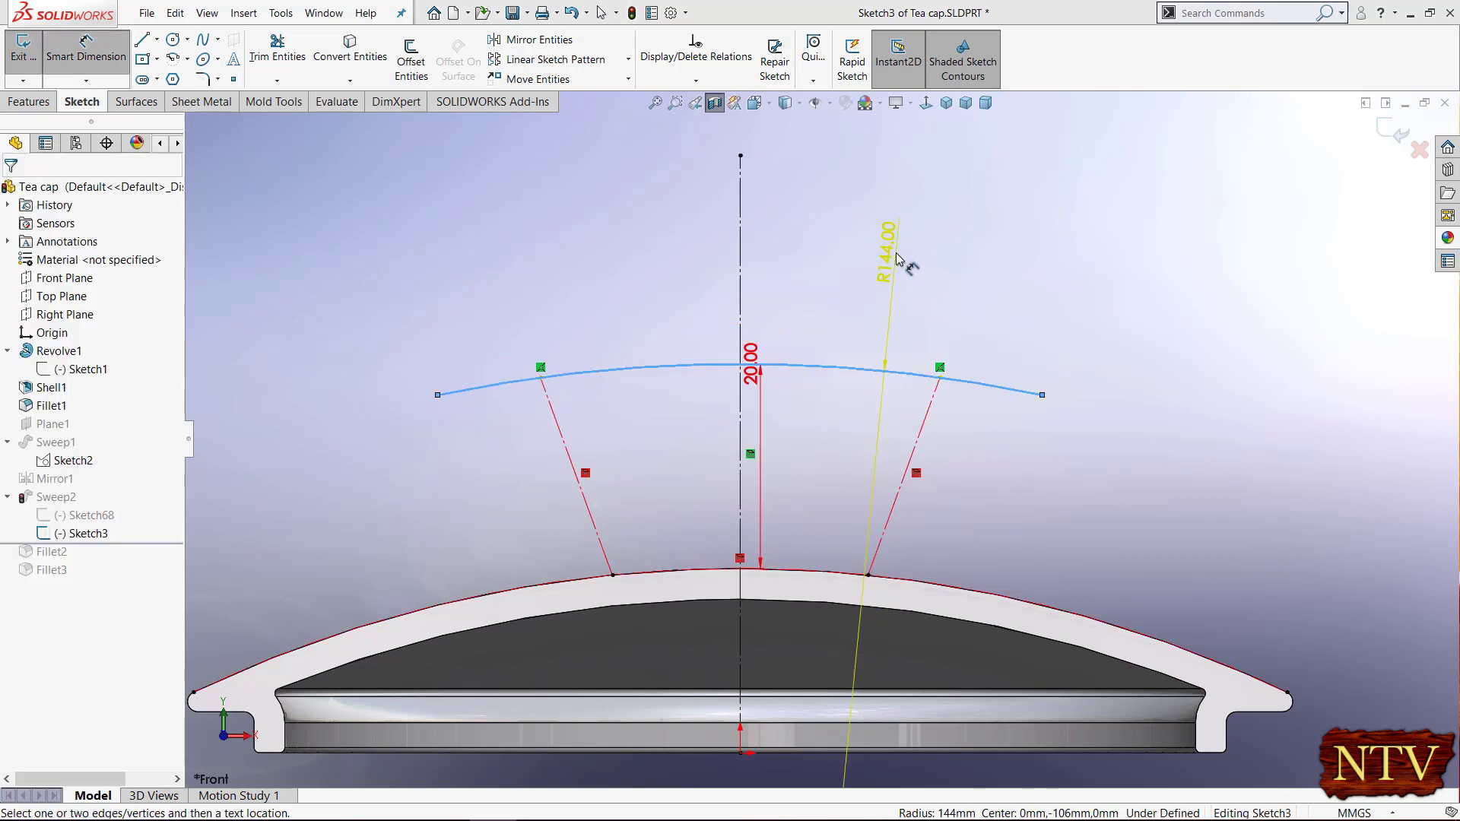
pyautogui.click(898, 259)
pyautogui.click(849, 439)
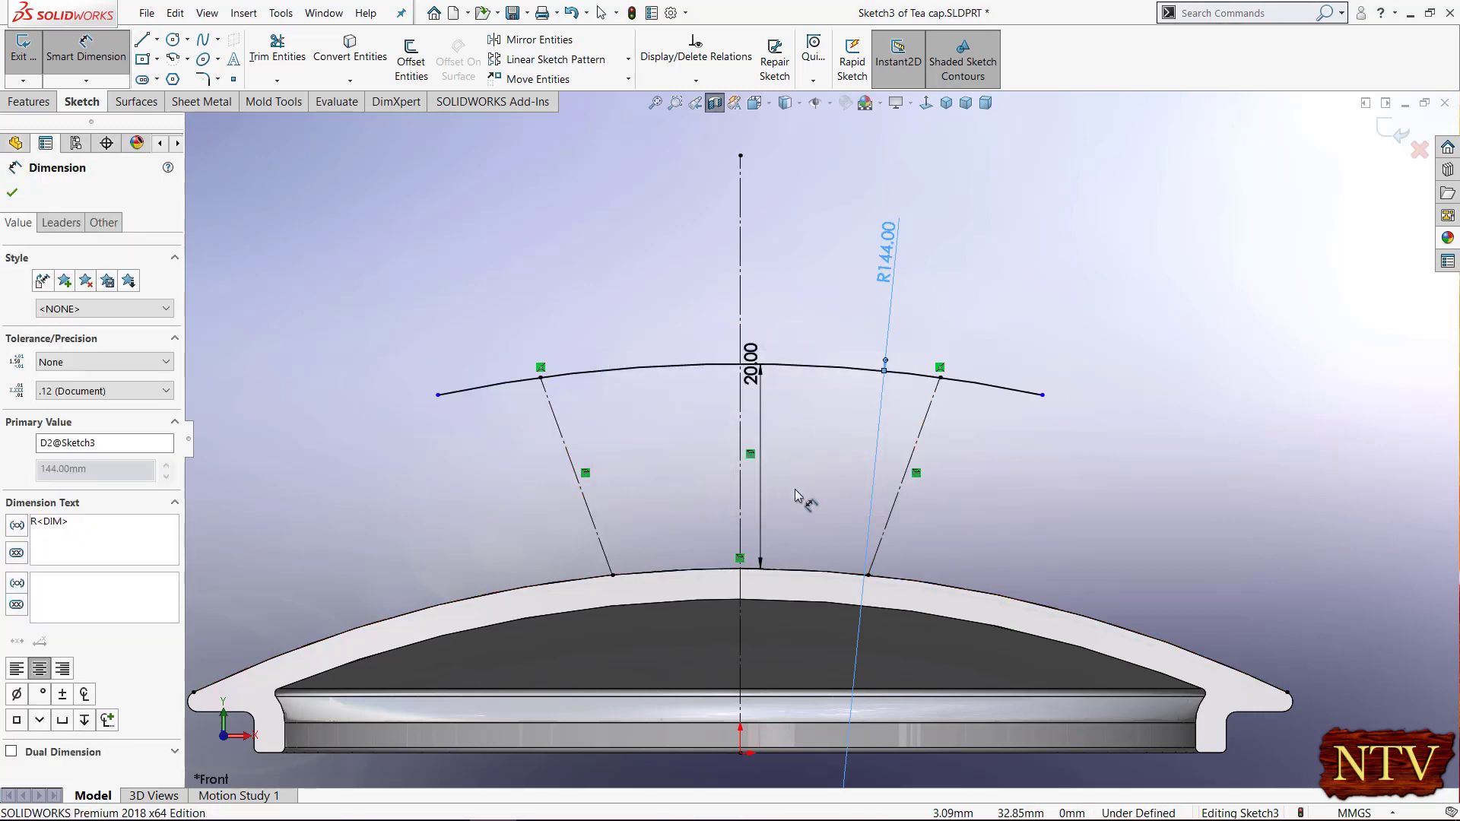
# - Move the 20 mm height dimension's text above the handle's path arc and finish dimensioning
pyautogui.scroll(-3, 764, 423)
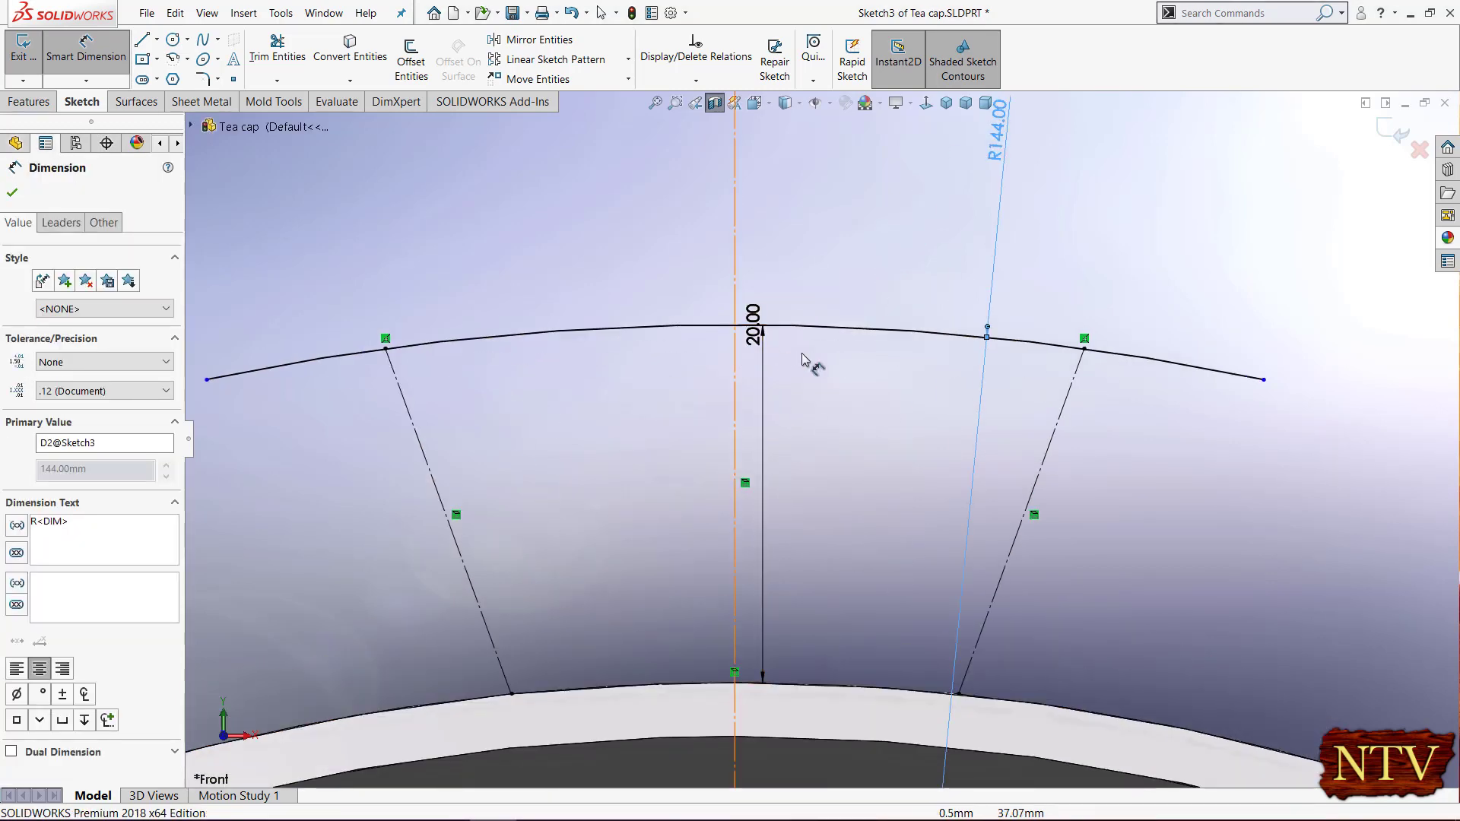
pyautogui.scroll(3, 819, 390)
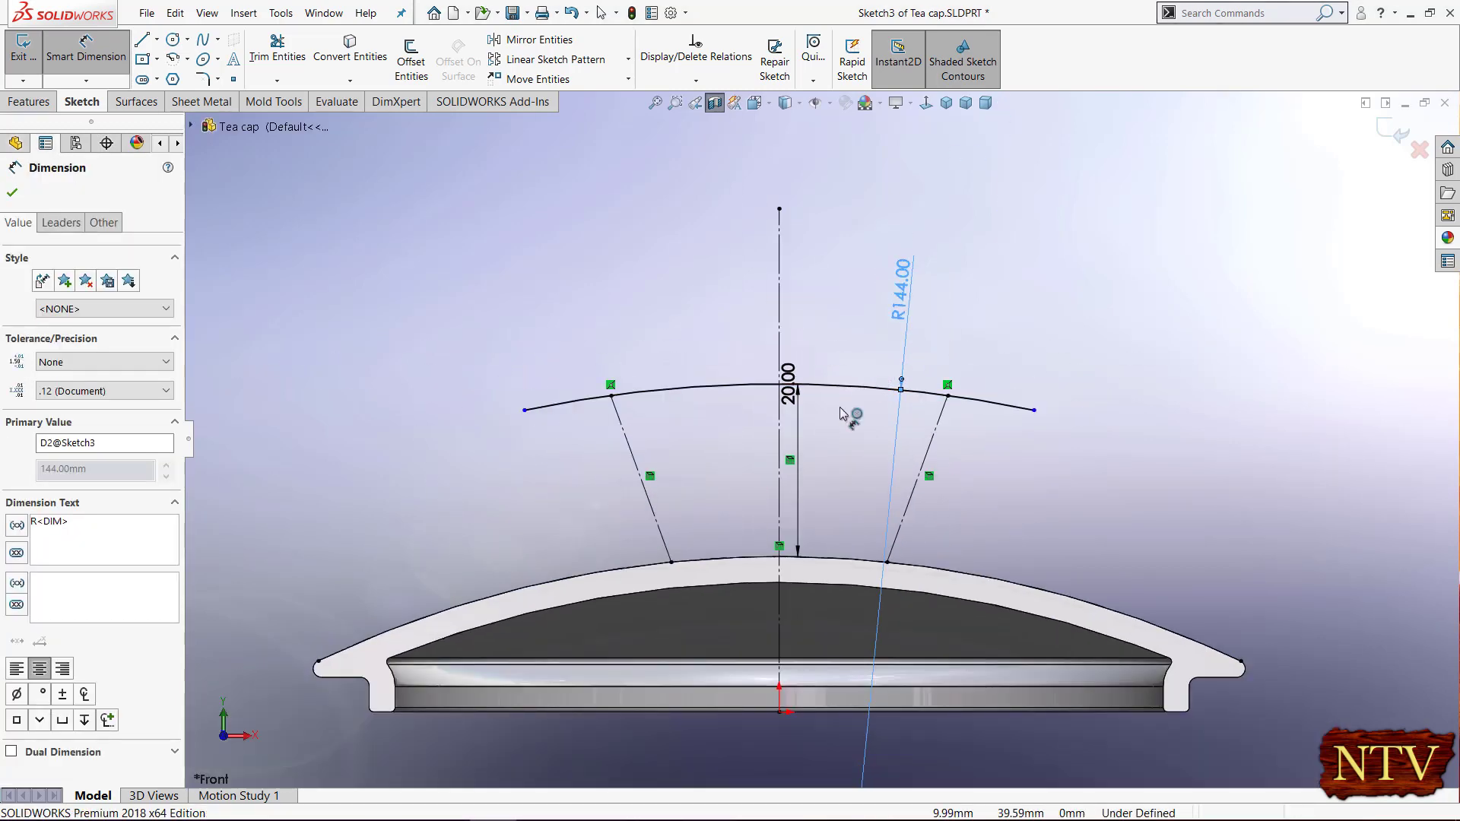
pyautogui.moveTo(789, 366)
pyautogui.mouseDown()
pyautogui.moveTo(827, 352)
pyautogui.moveTo(809, 306)
pyautogui.mouseUp()
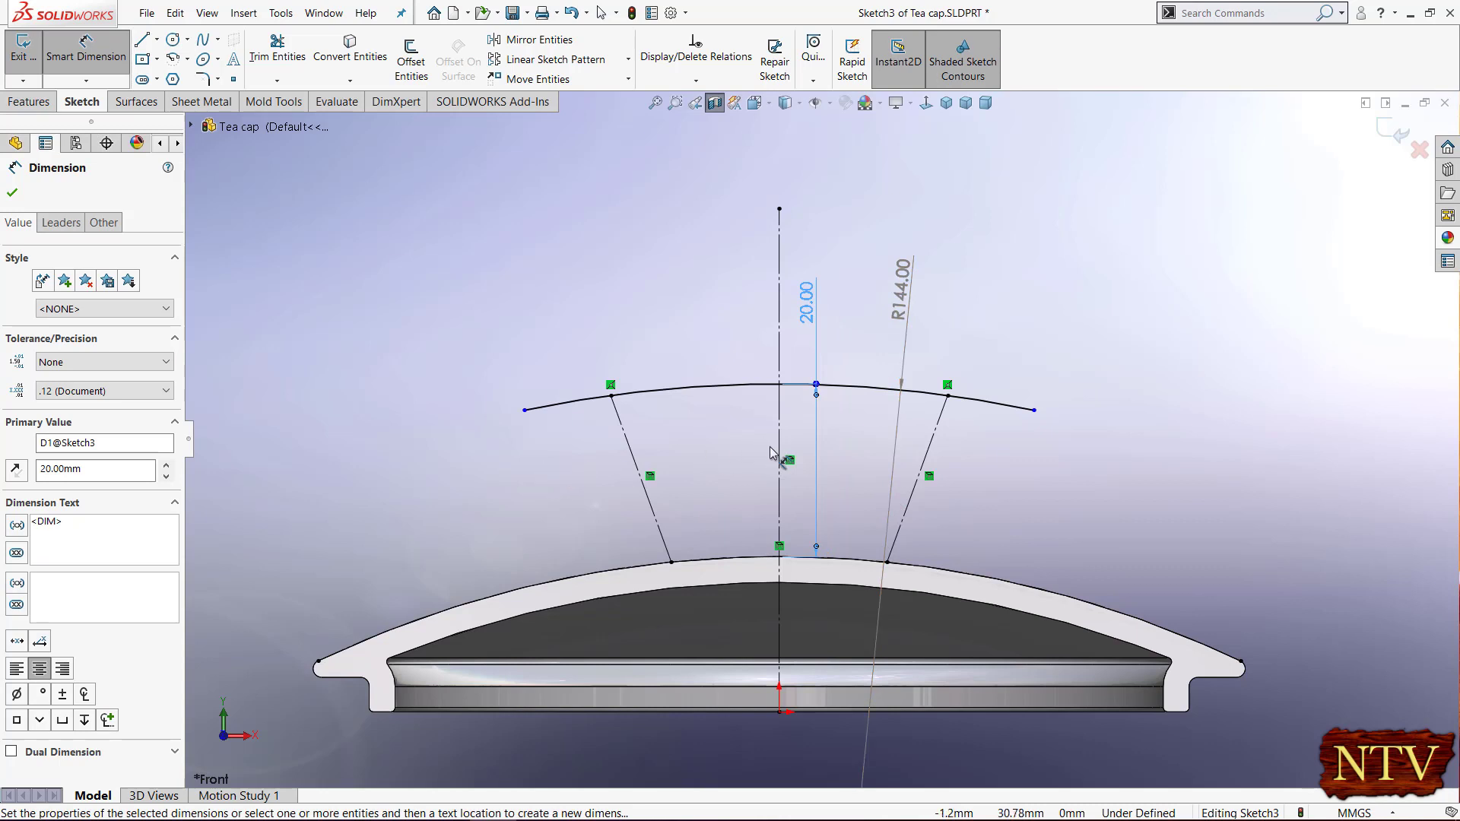
pyautogui.click(14, 194)
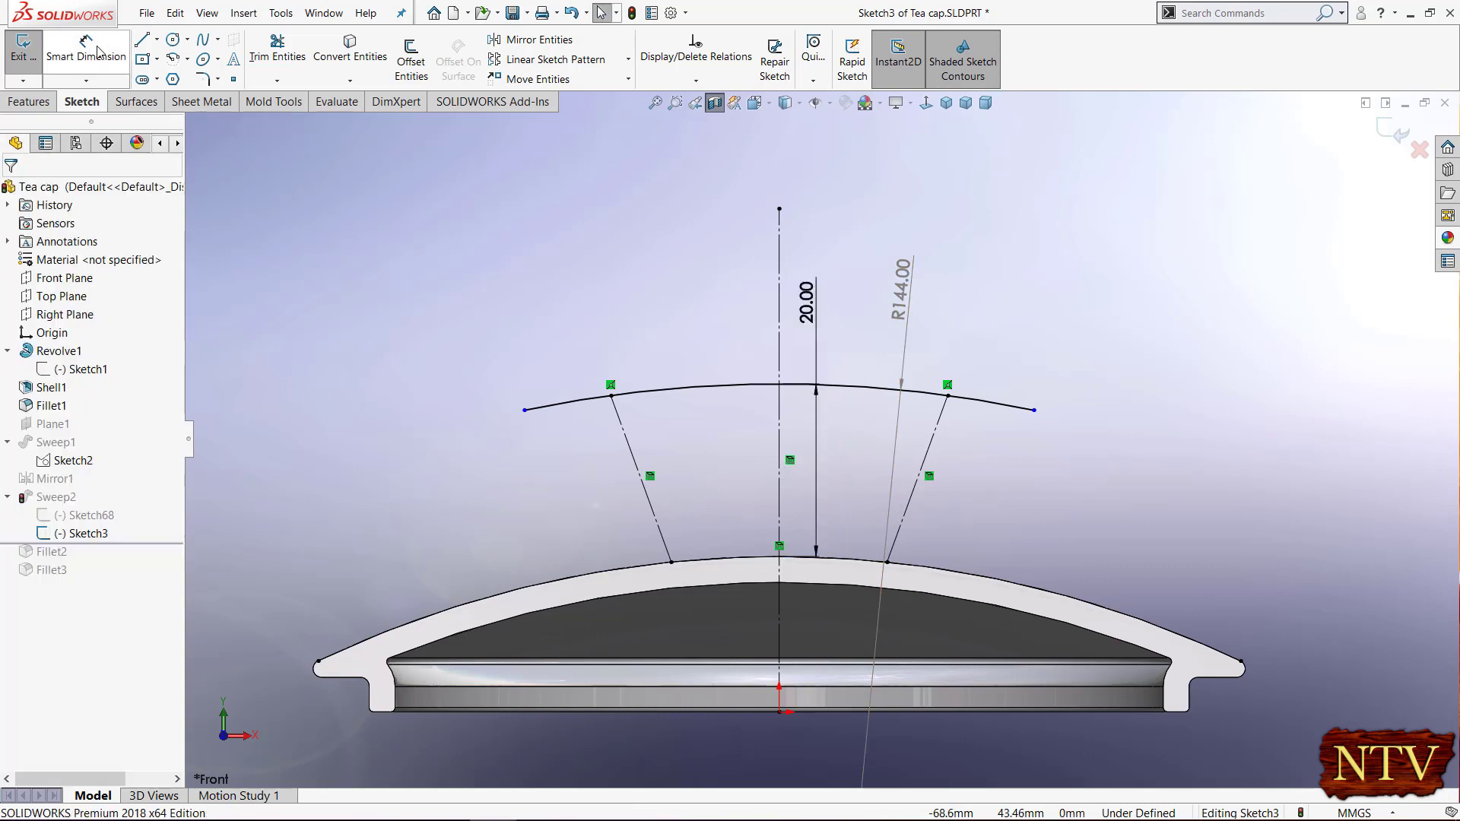
# - Dimension the horizontal distance between the path arc's two endpoints and set it to 60 mm
pyautogui.click(524, 411)
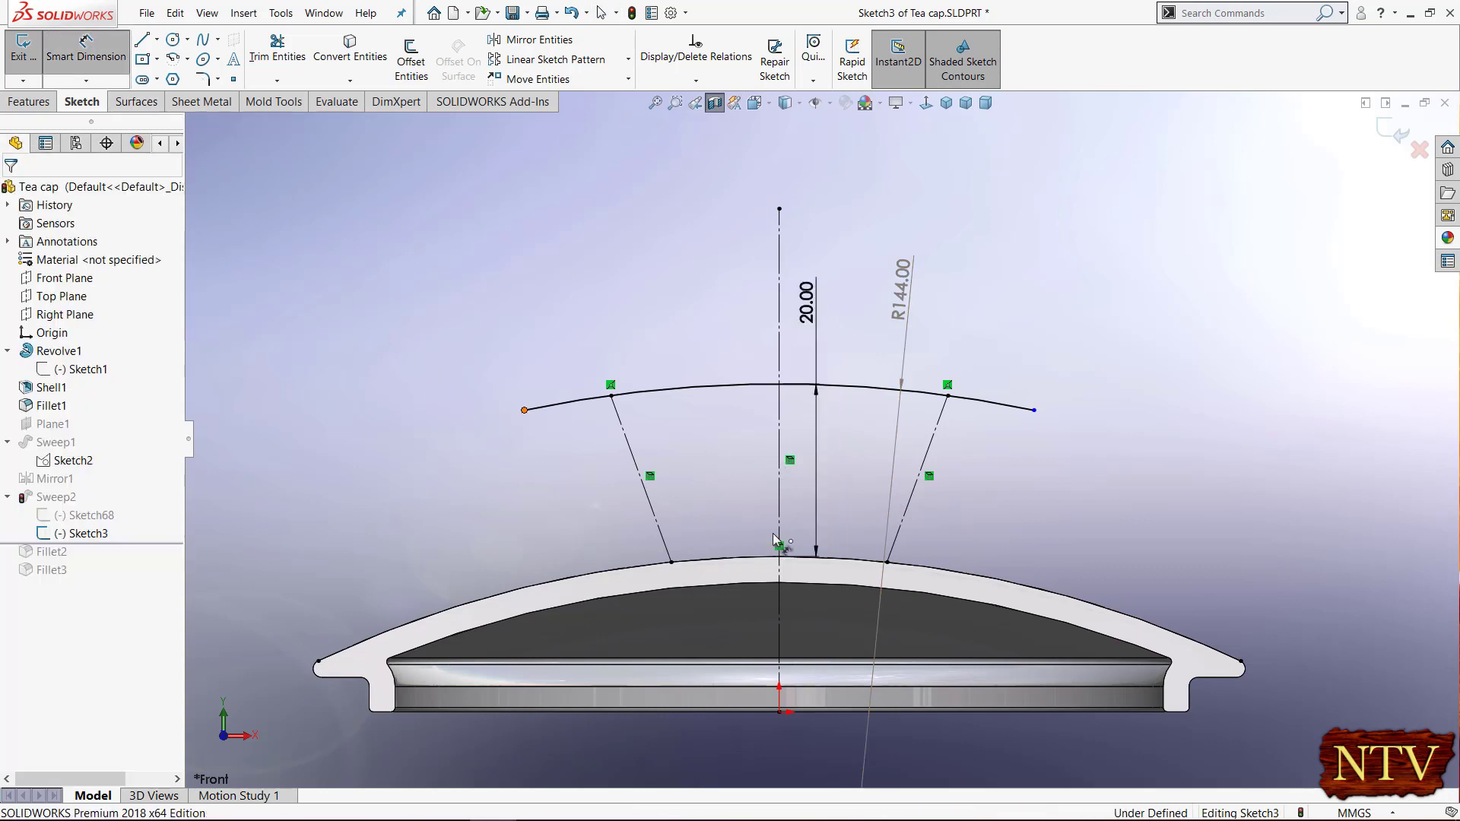
pyautogui.click(1034, 410)
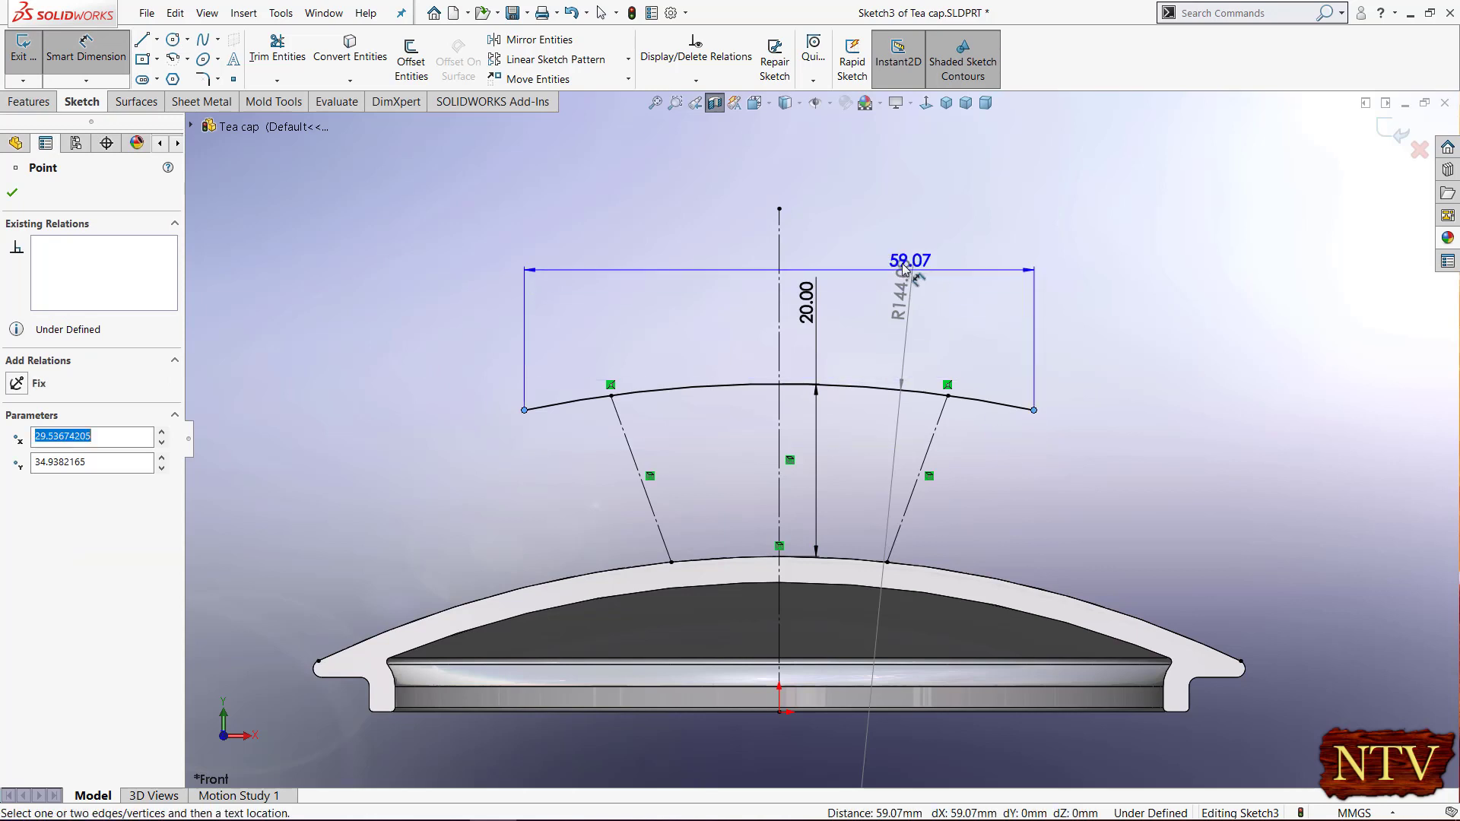
pyautogui.click(784, 181)
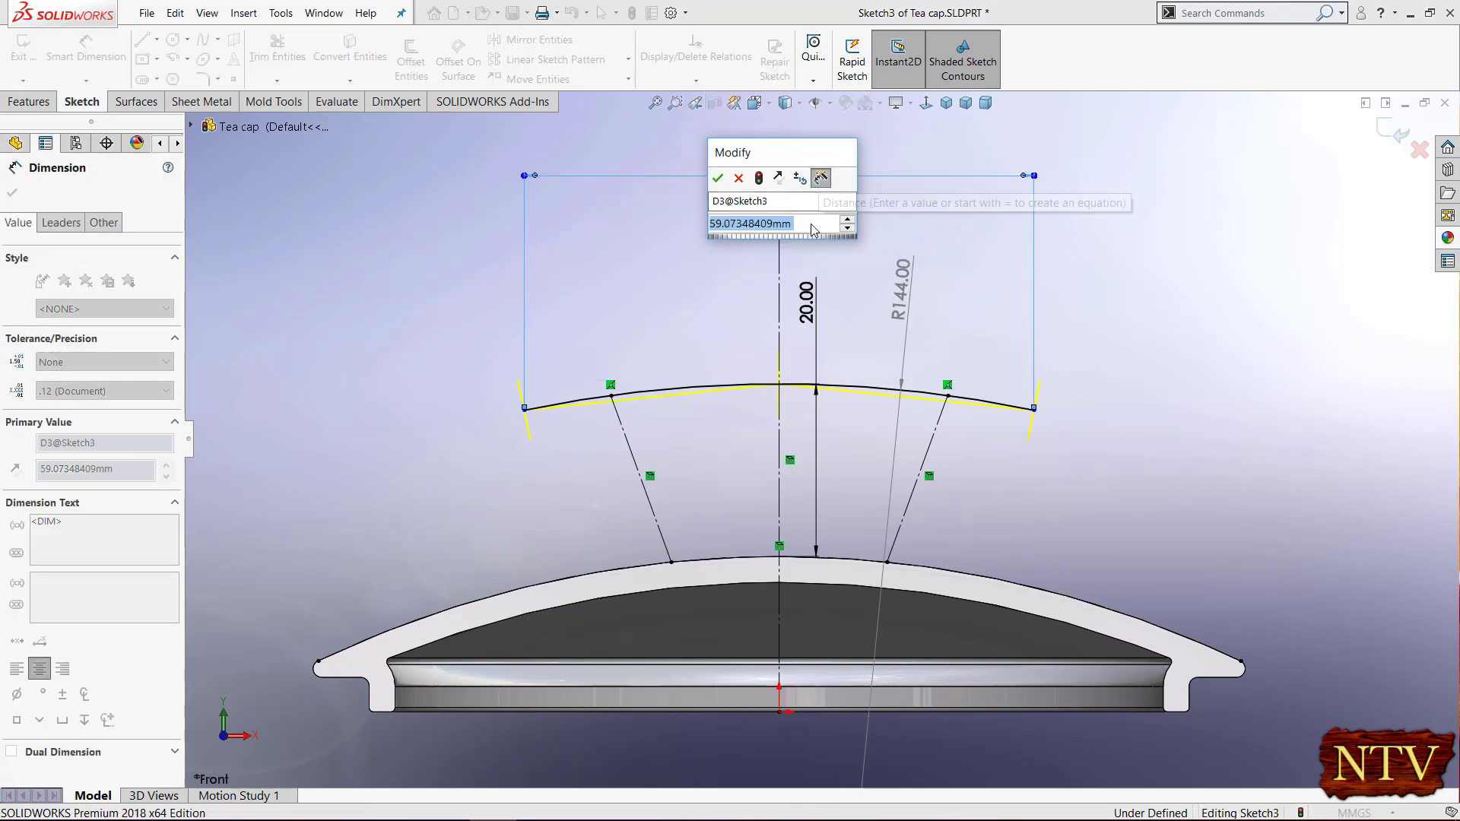
pyautogui.write('60')
pyautogui.press('Return')
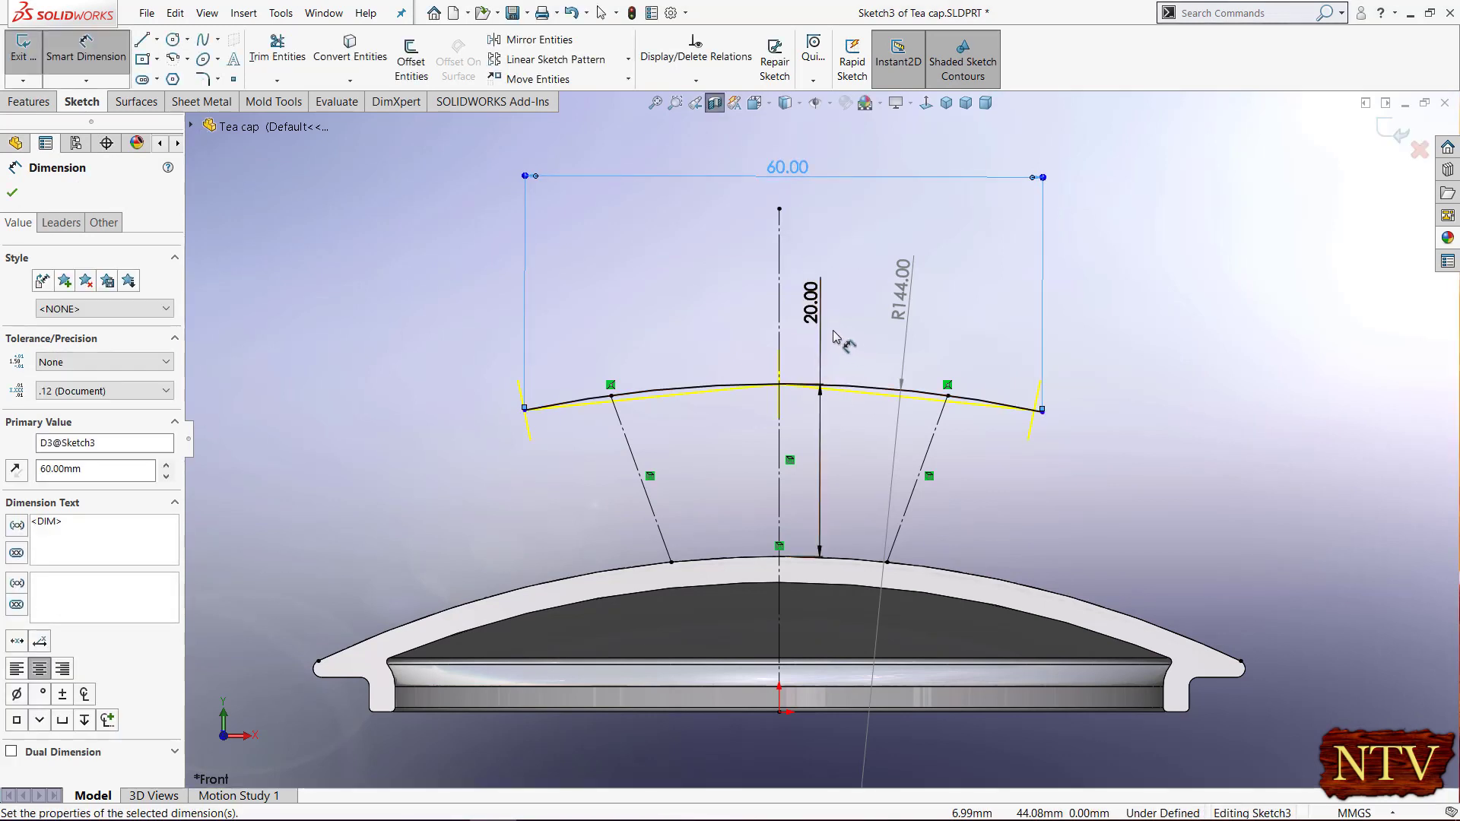
pyautogui.scroll(-3, 830, 338)
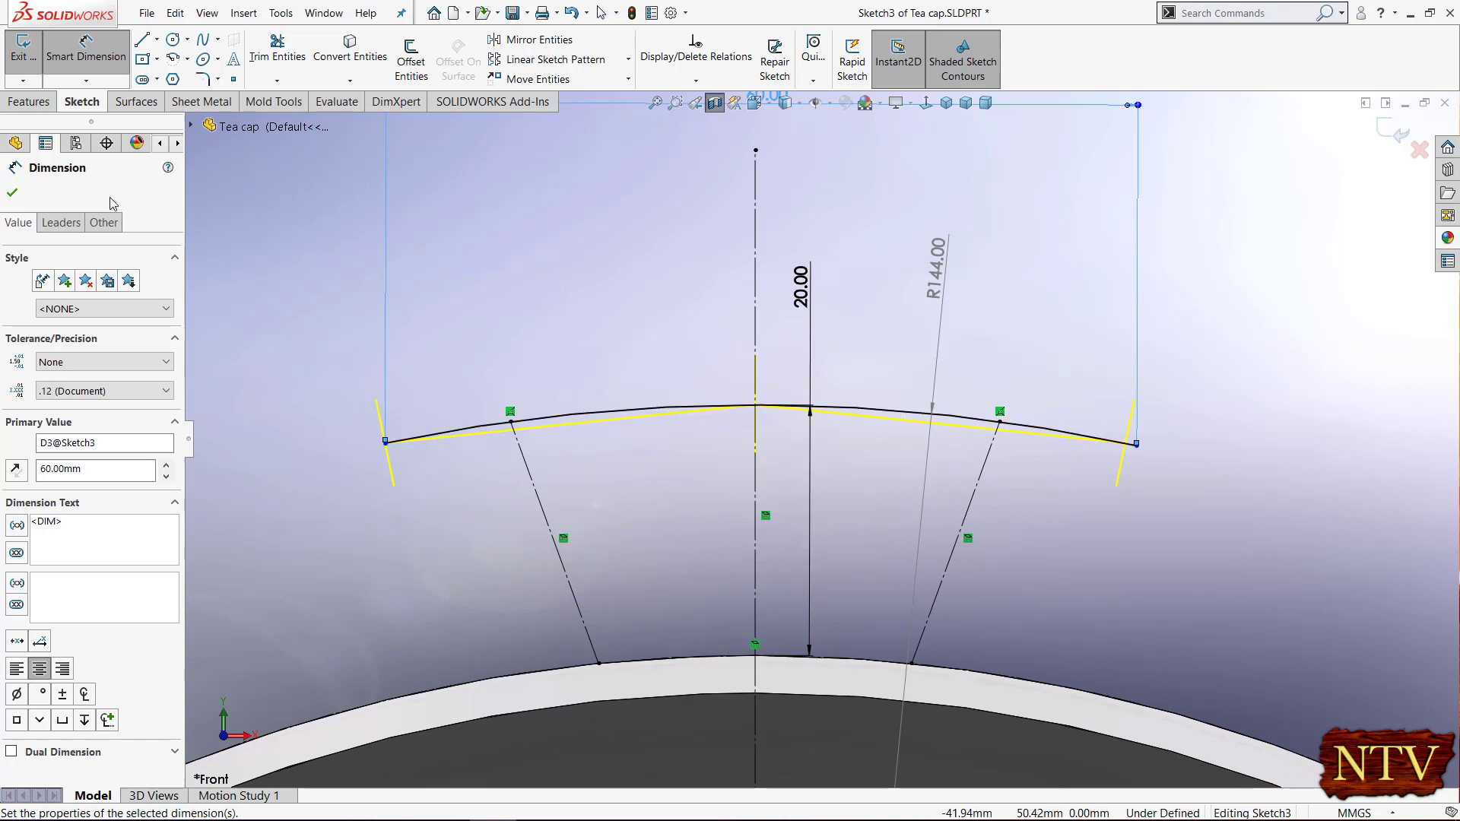
pyautogui.click(13, 192)
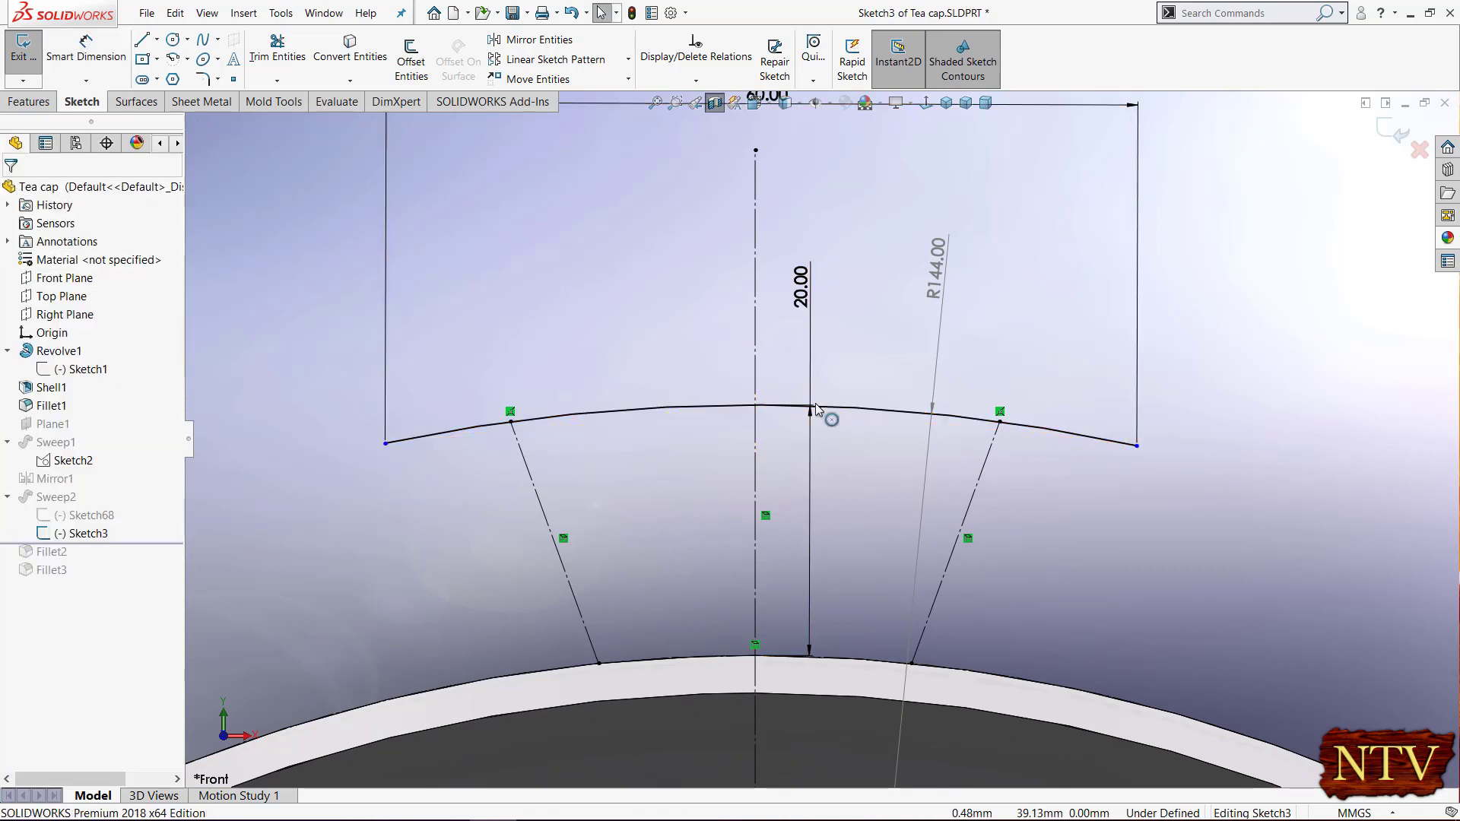
# - Make the path arc's midpoint coincident with the vertical centerline and close the sketch
pyautogui.click(762, 409)
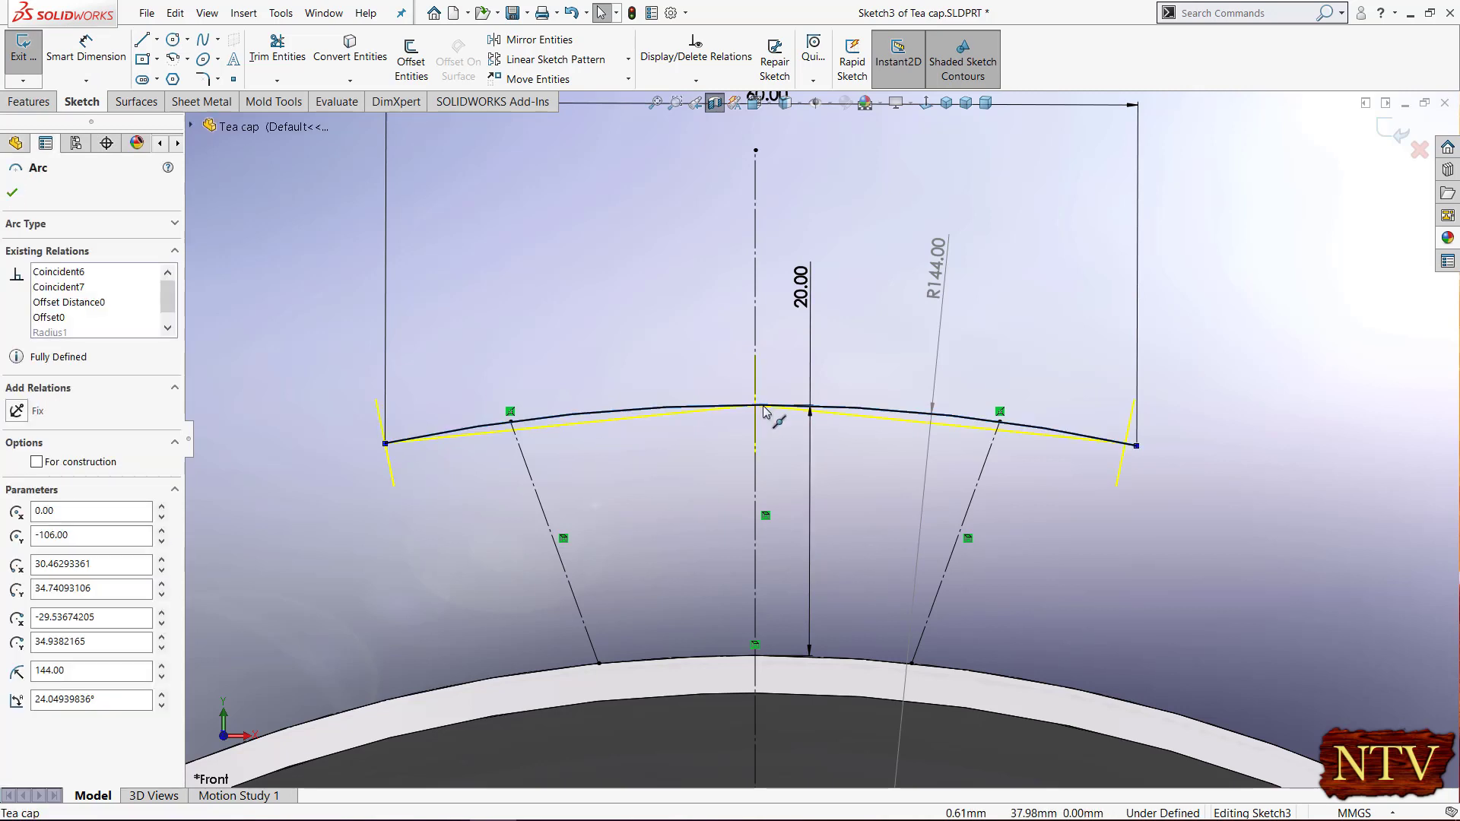
pyautogui.click(756, 392)
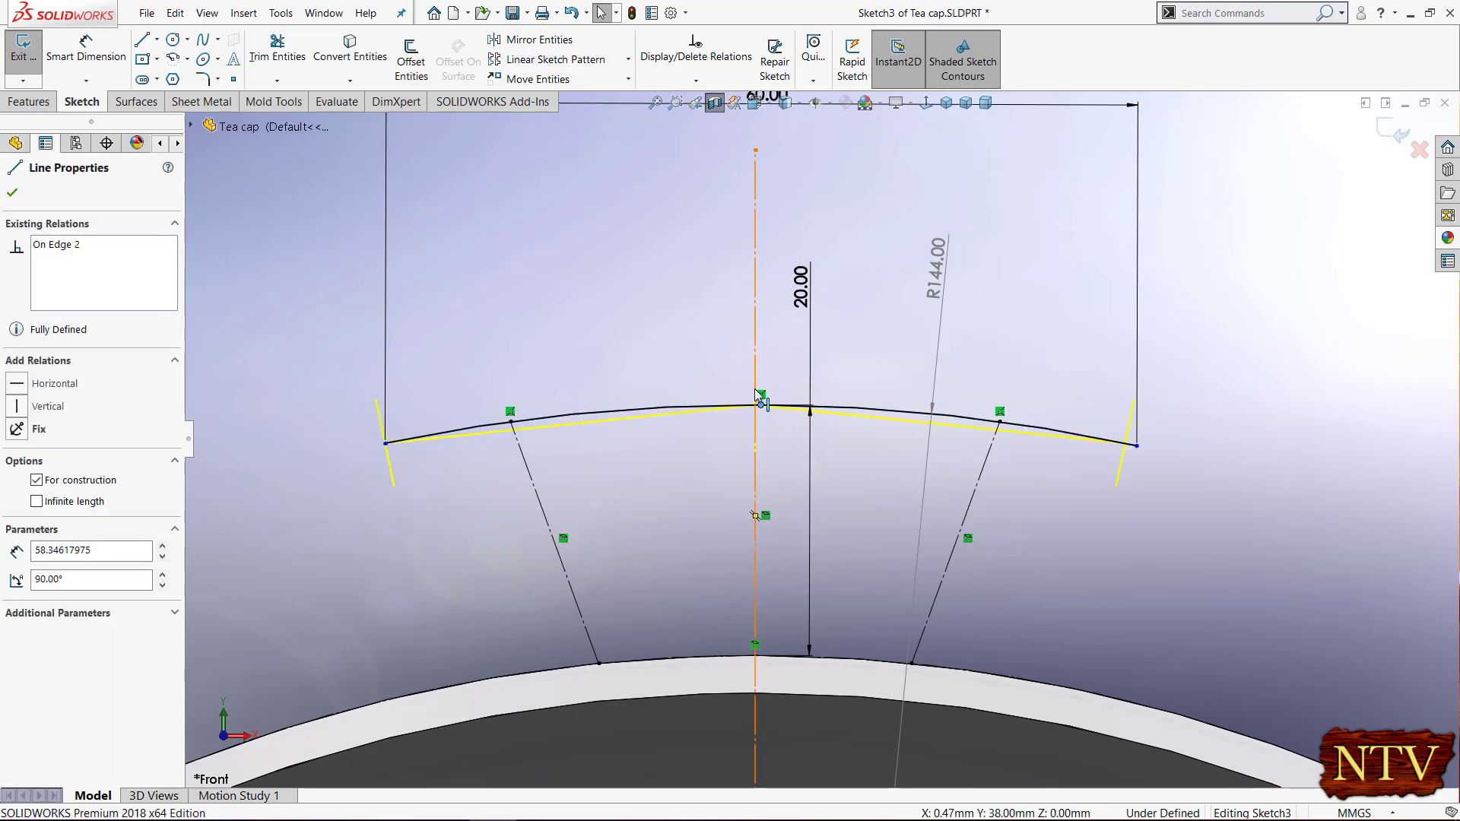
pyautogui.keyDown('ctrl'); pyautogui.click(761, 405); pyautogui.keyUp('ctrl')
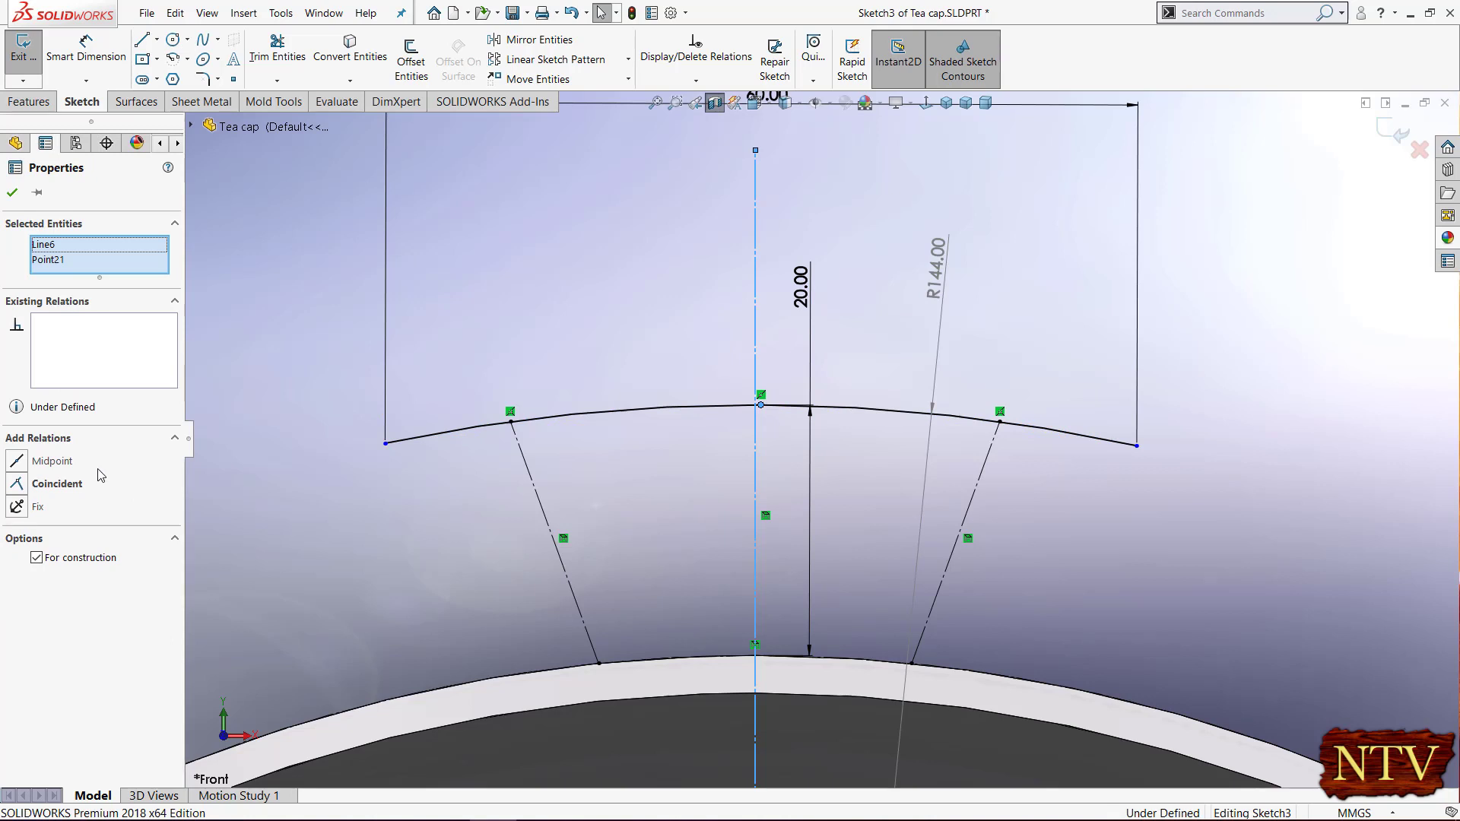
pyautogui.click(15, 479)
pyautogui.press('f')
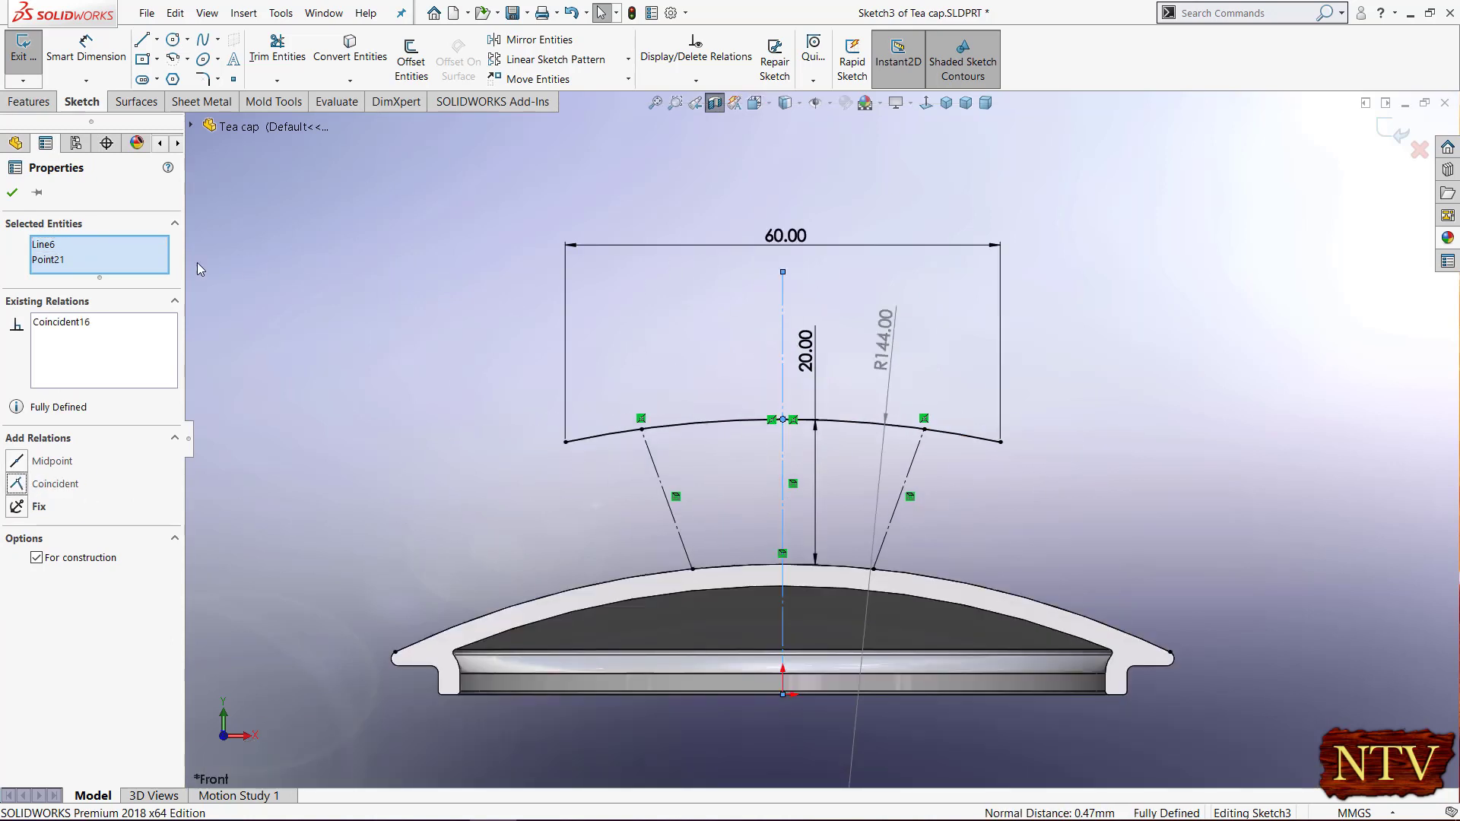
pyautogui.click(12, 196)
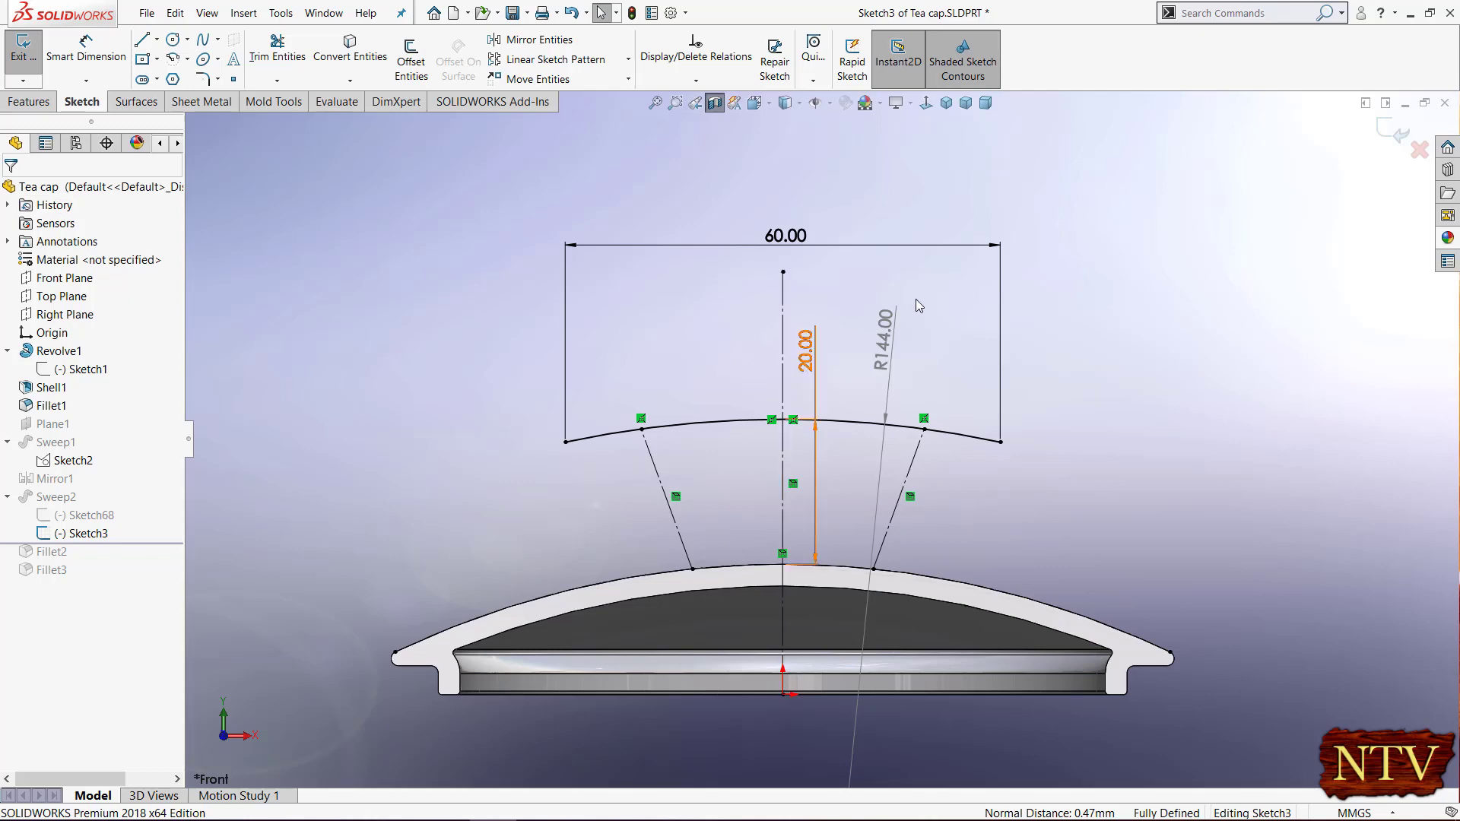
pyautogui.click(1396, 132)
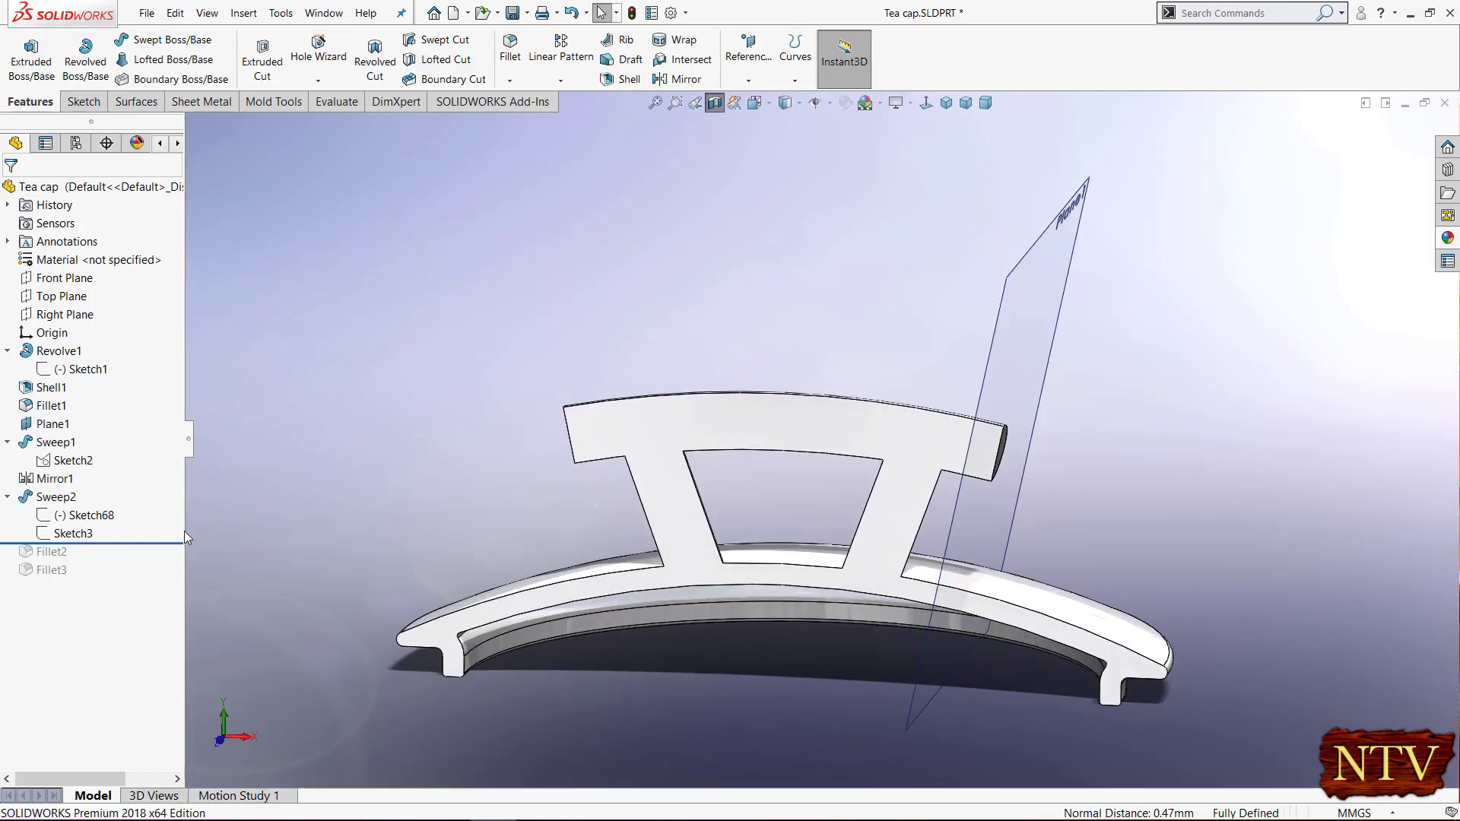
# - Roll the feature history forward to include Fillet2 and turn off the section view of the cap
pyautogui.click(7, 498)
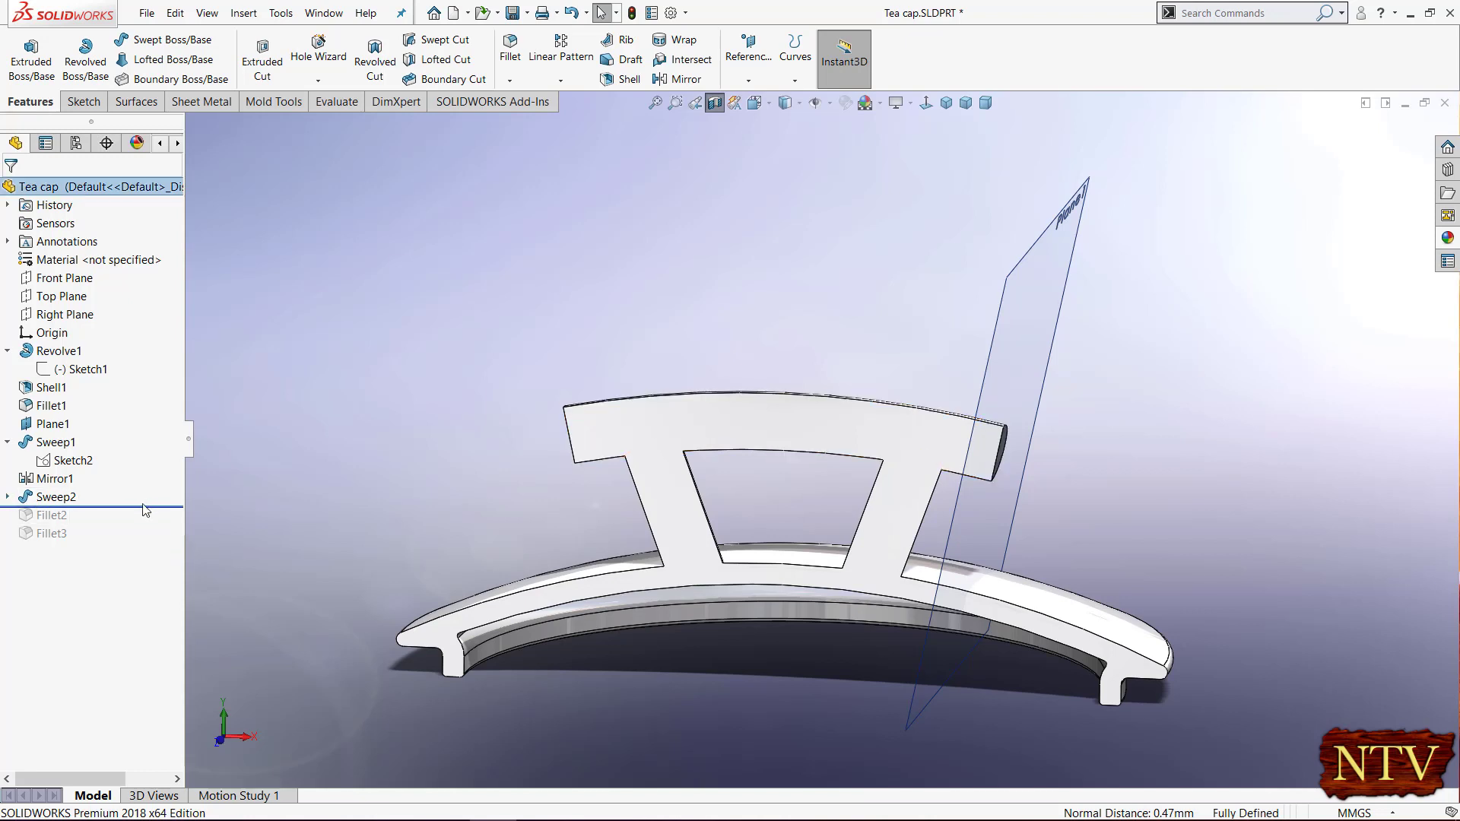
pyautogui.moveTo(141, 507); pyautogui.dragTo(141, 525)
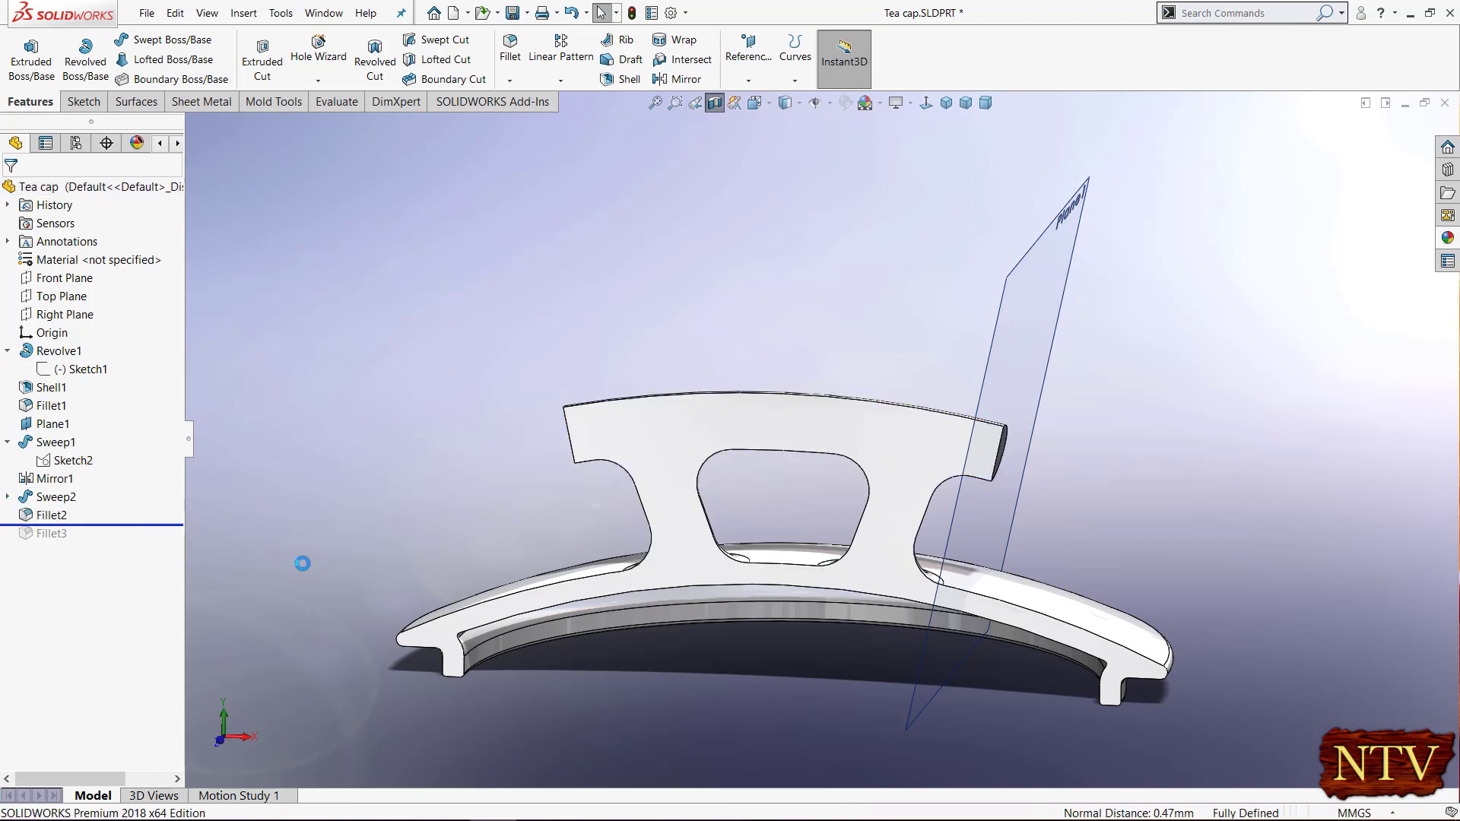
pyautogui.moveTo(774, 464); pyautogui.dragTo(758, 473, button='middle')
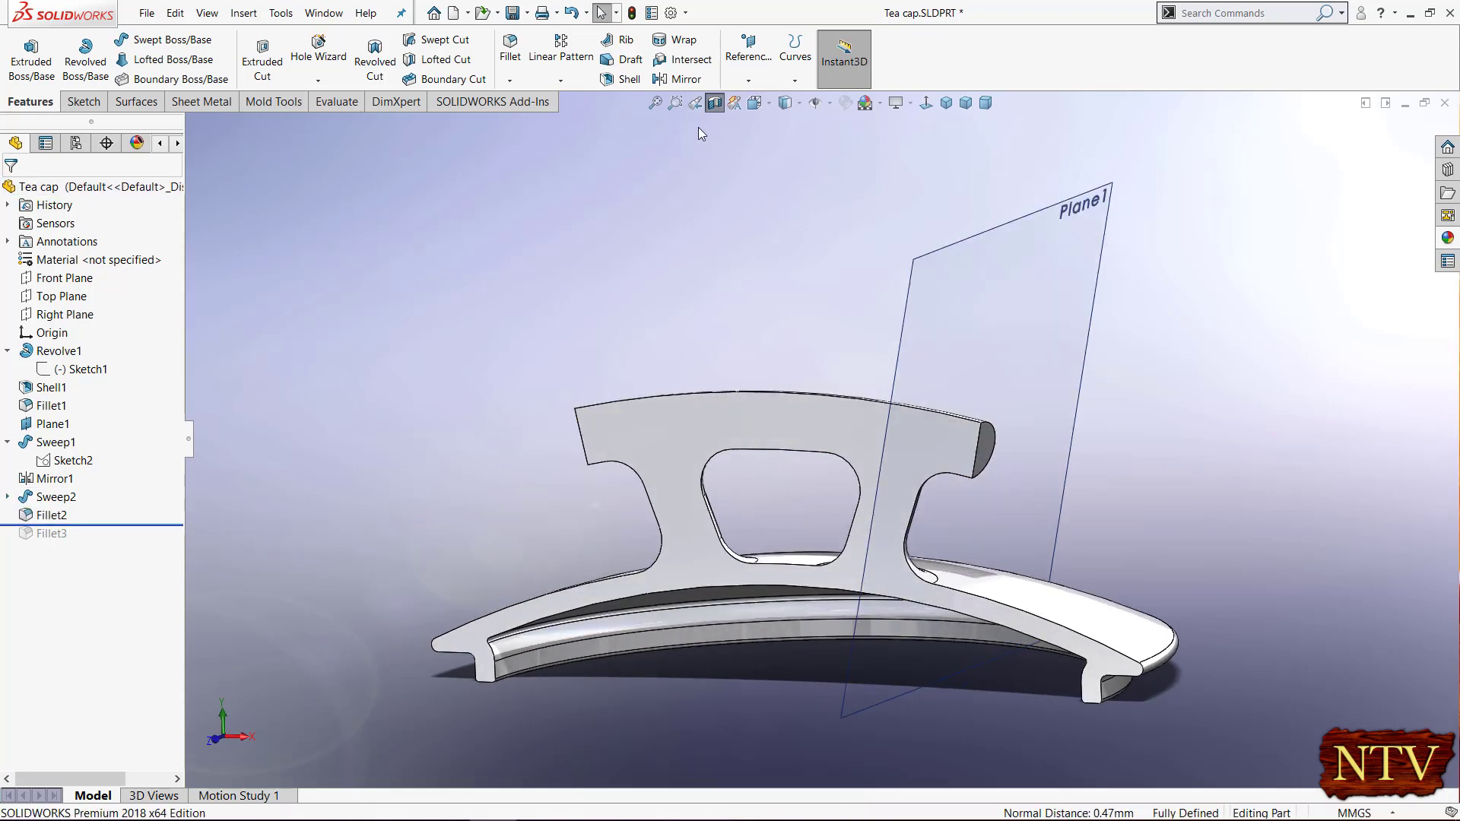
pyautogui.click(715, 102)
# - Hide Plane1 and highlight Fillet2's rounded faces at the ends of the handle's two posts
pyautogui.click(1003, 262)
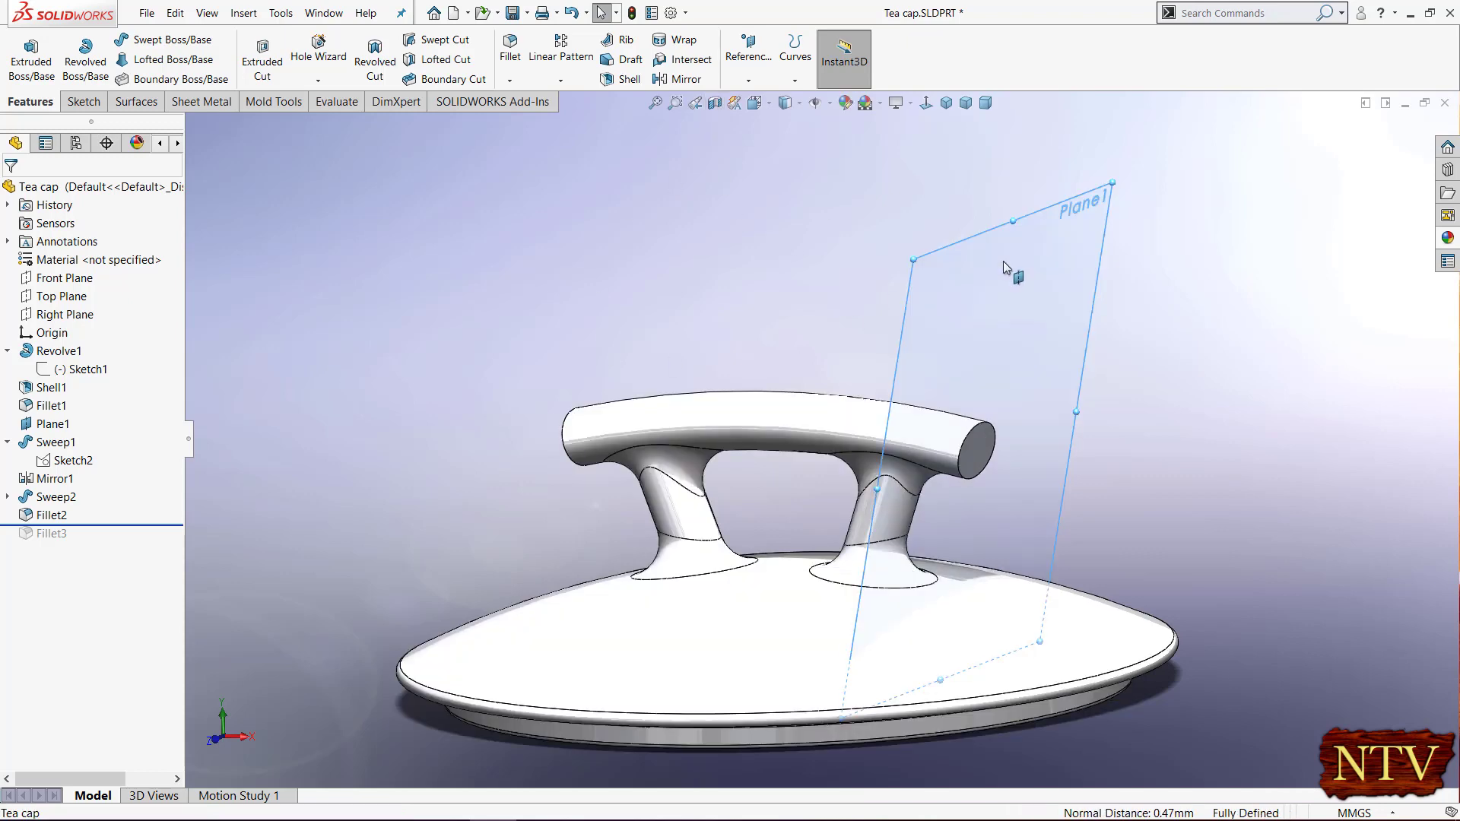
pyautogui.rightClick(1002, 261)
pyautogui.click(1068, 239)
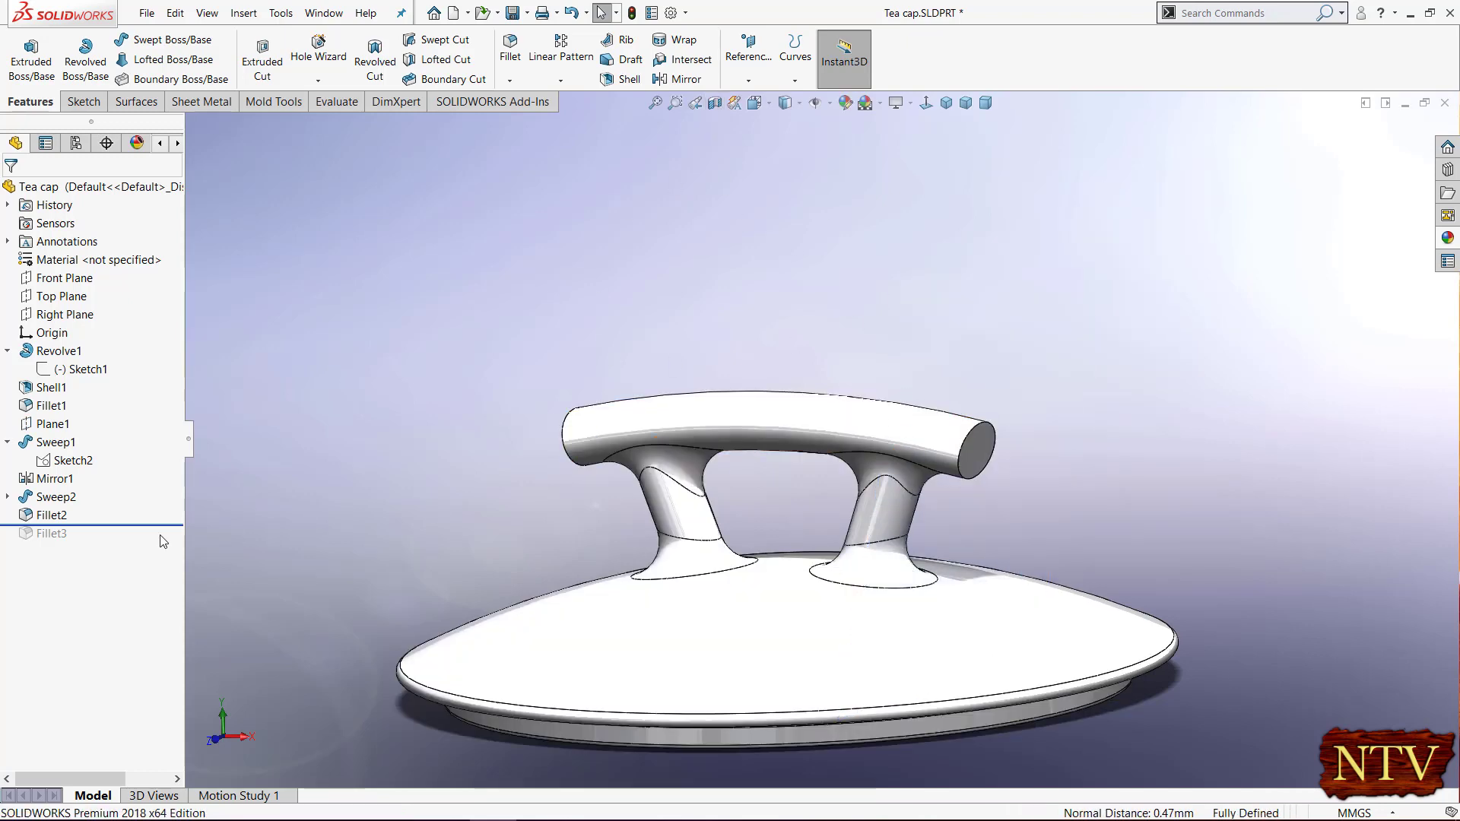
pyautogui.click(36, 520)
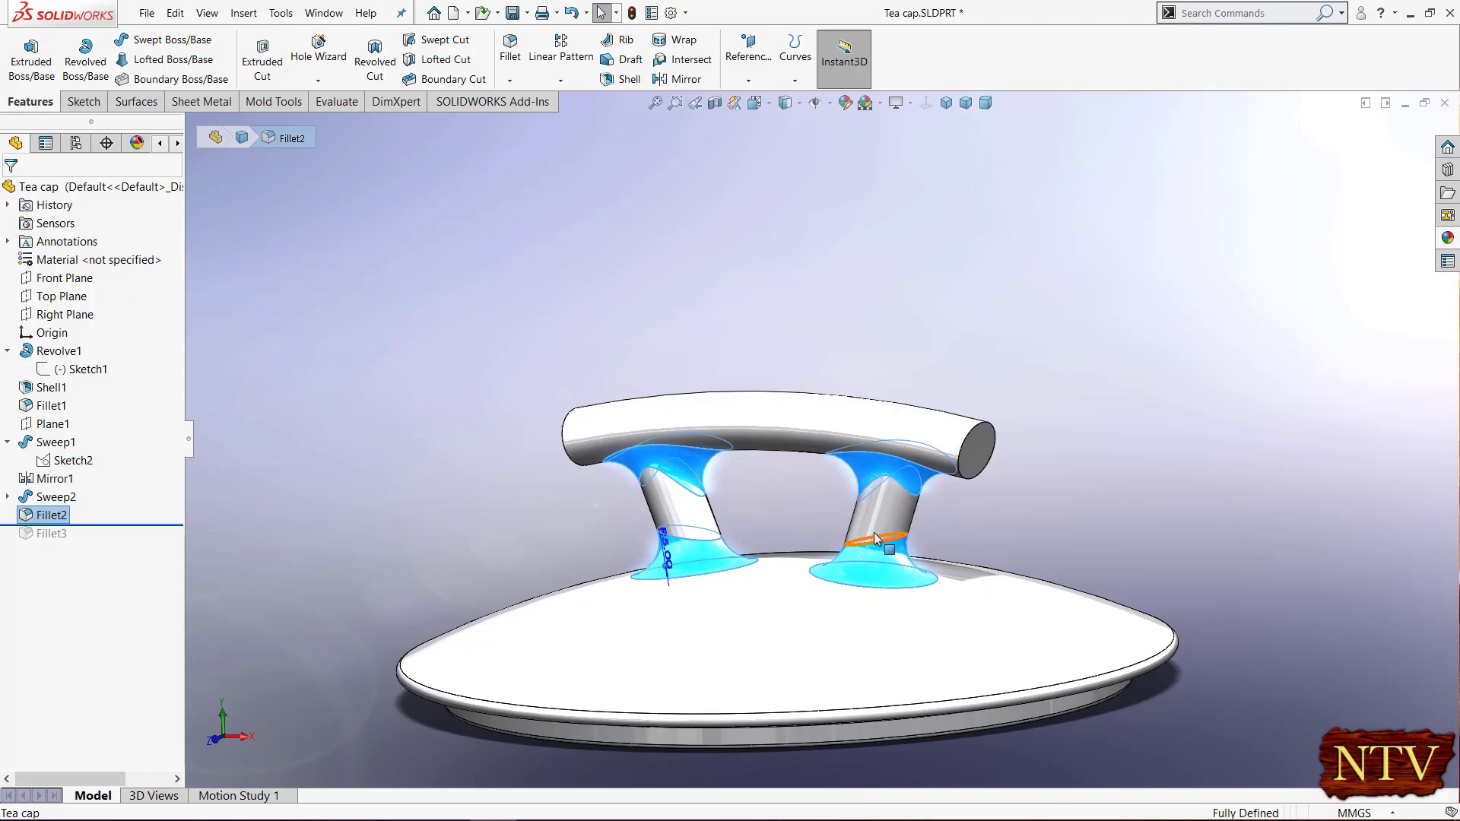
# - Examine Fillet2's rounded faces on the handle's posts up close and clear the selection
pyautogui.scroll(-3, 852, 544)
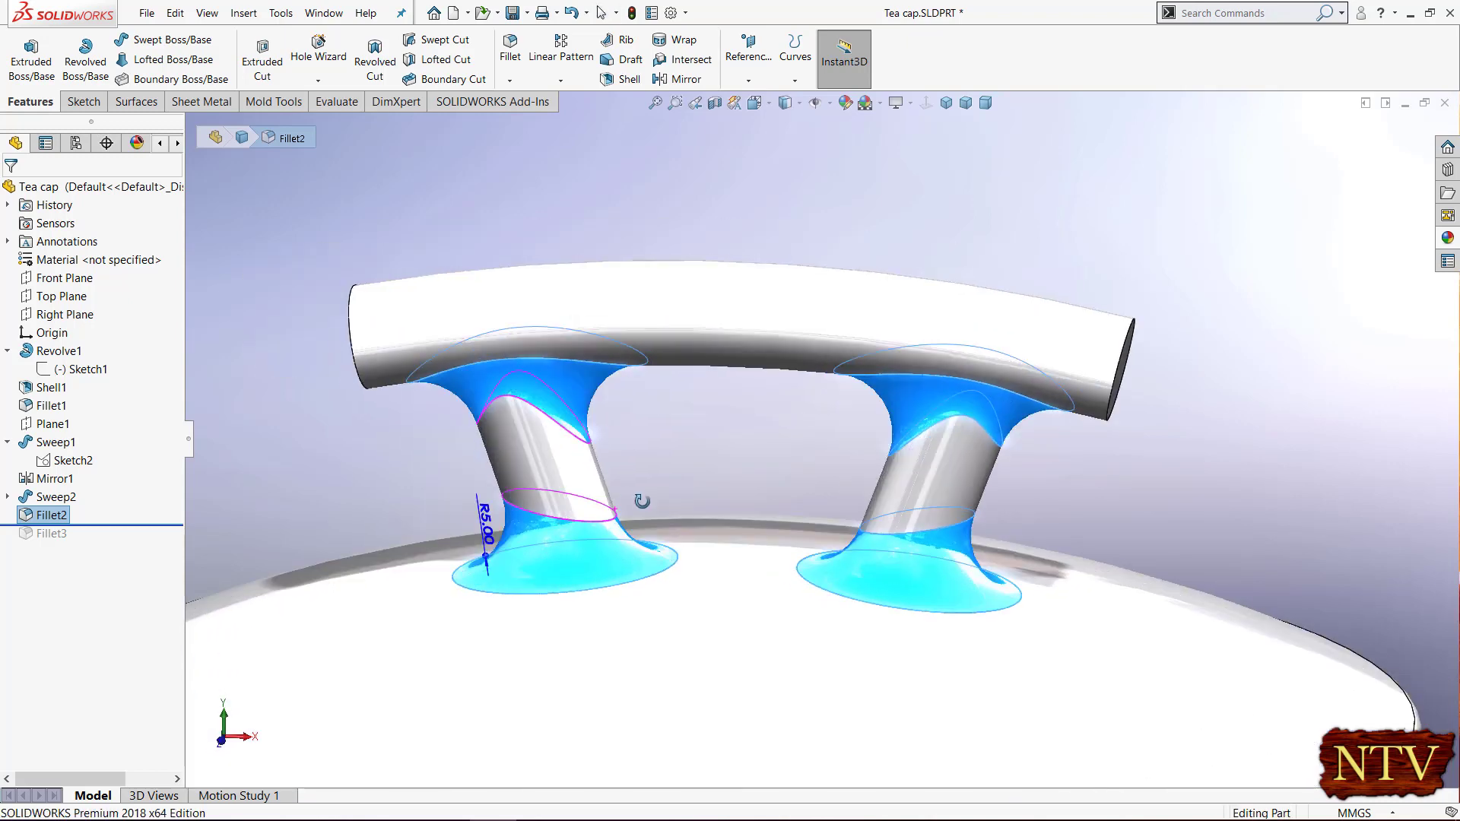
pyautogui.scroll(-4, 582, 491)
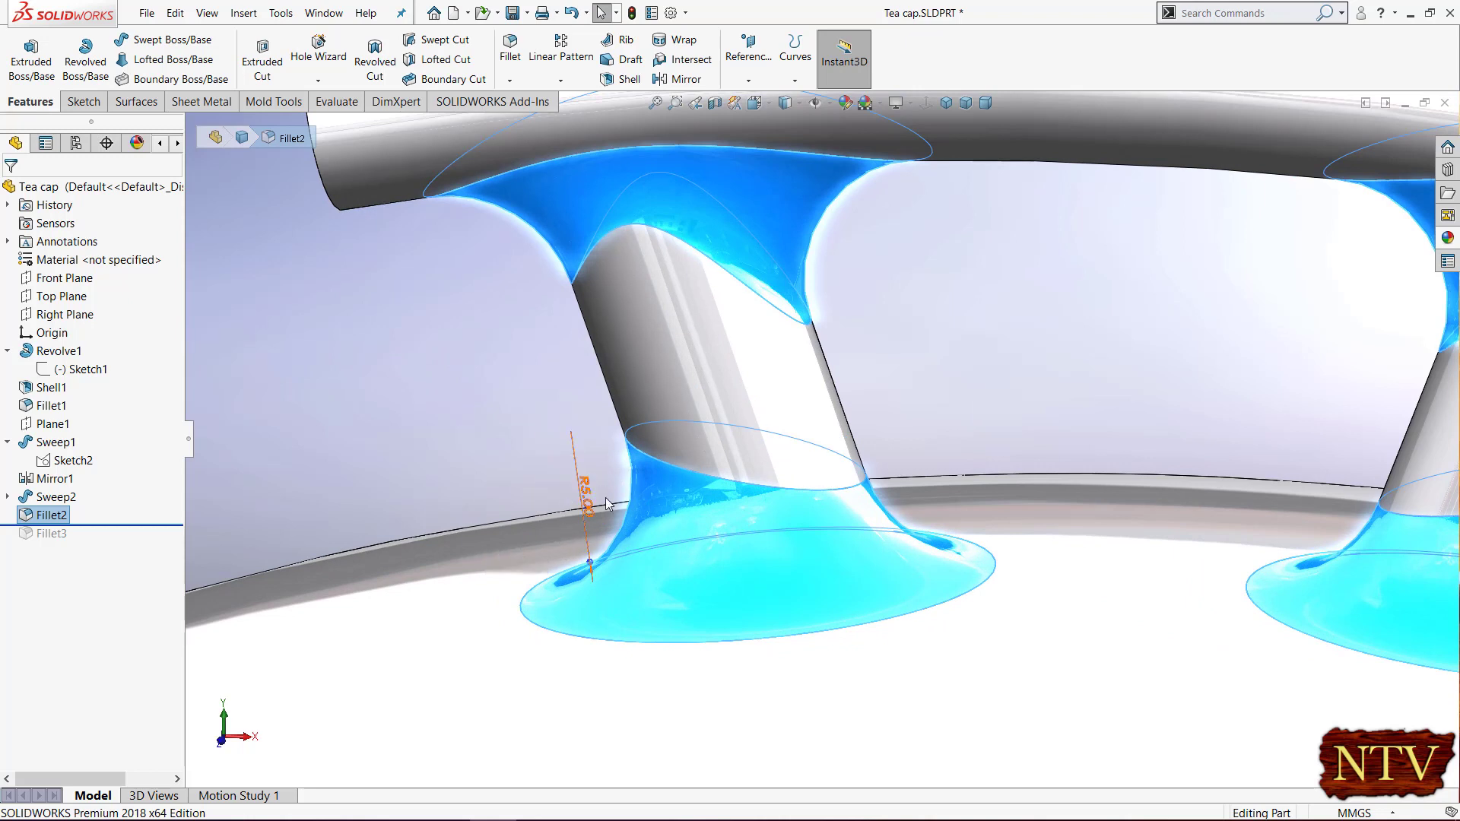
pyautogui.moveTo(130, 527); pyautogui.dragTo(120, 546)
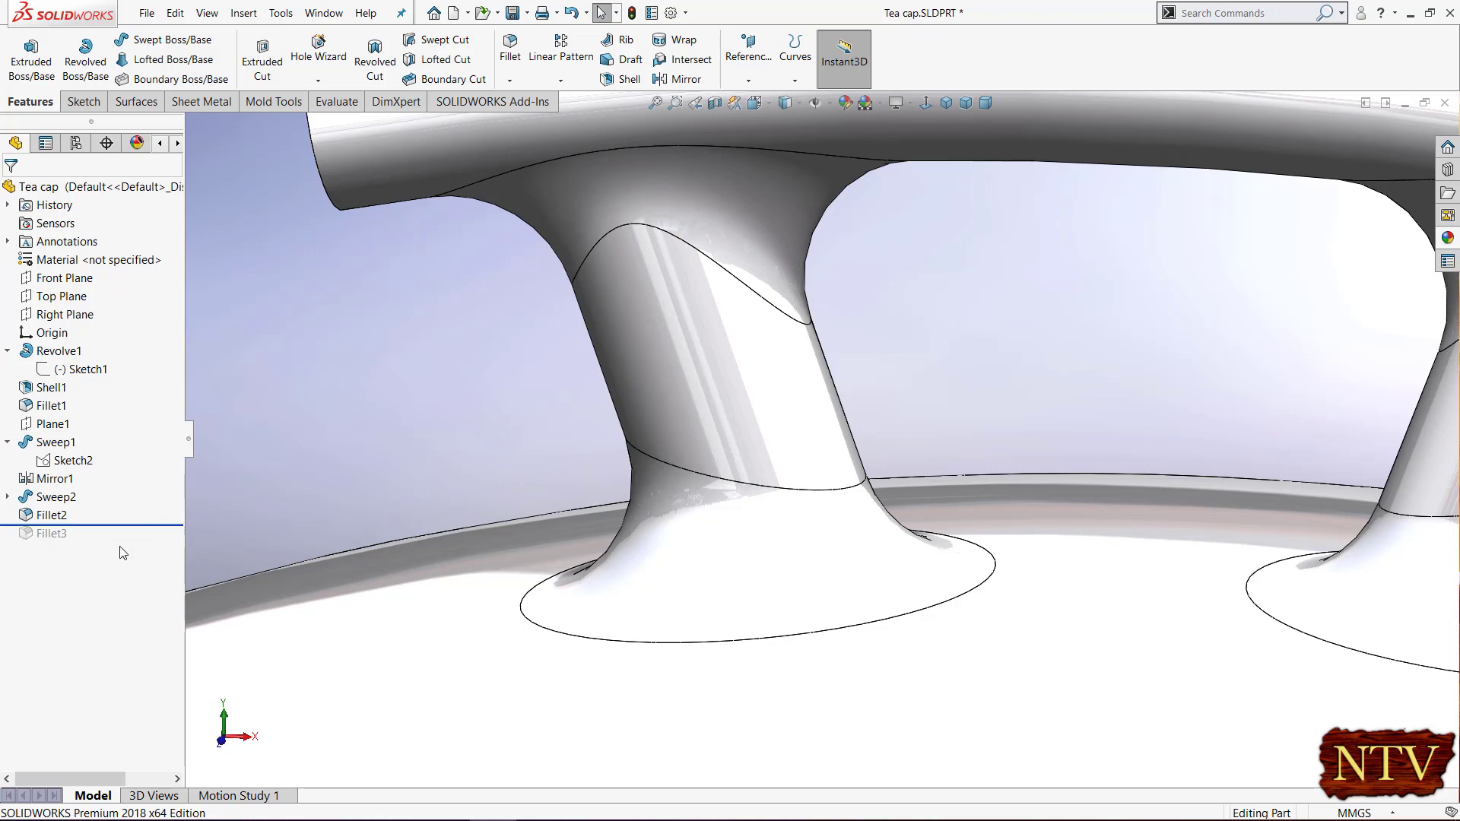
pyautogui.moveTo(119, 553); pyautogui.dragTo(106, 527)
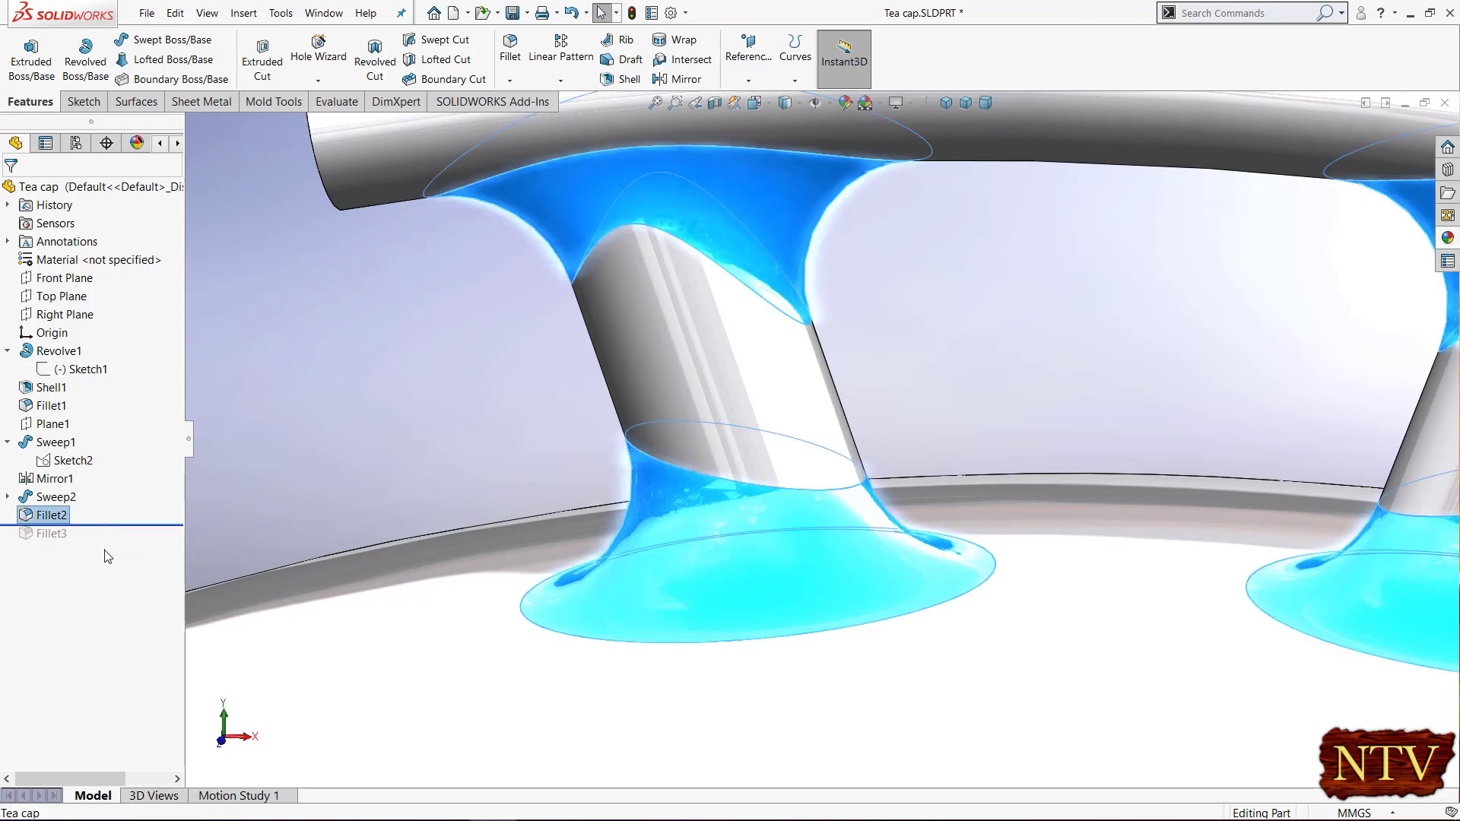
pyautogui.click(280, 483)
pyautogui.press('f')
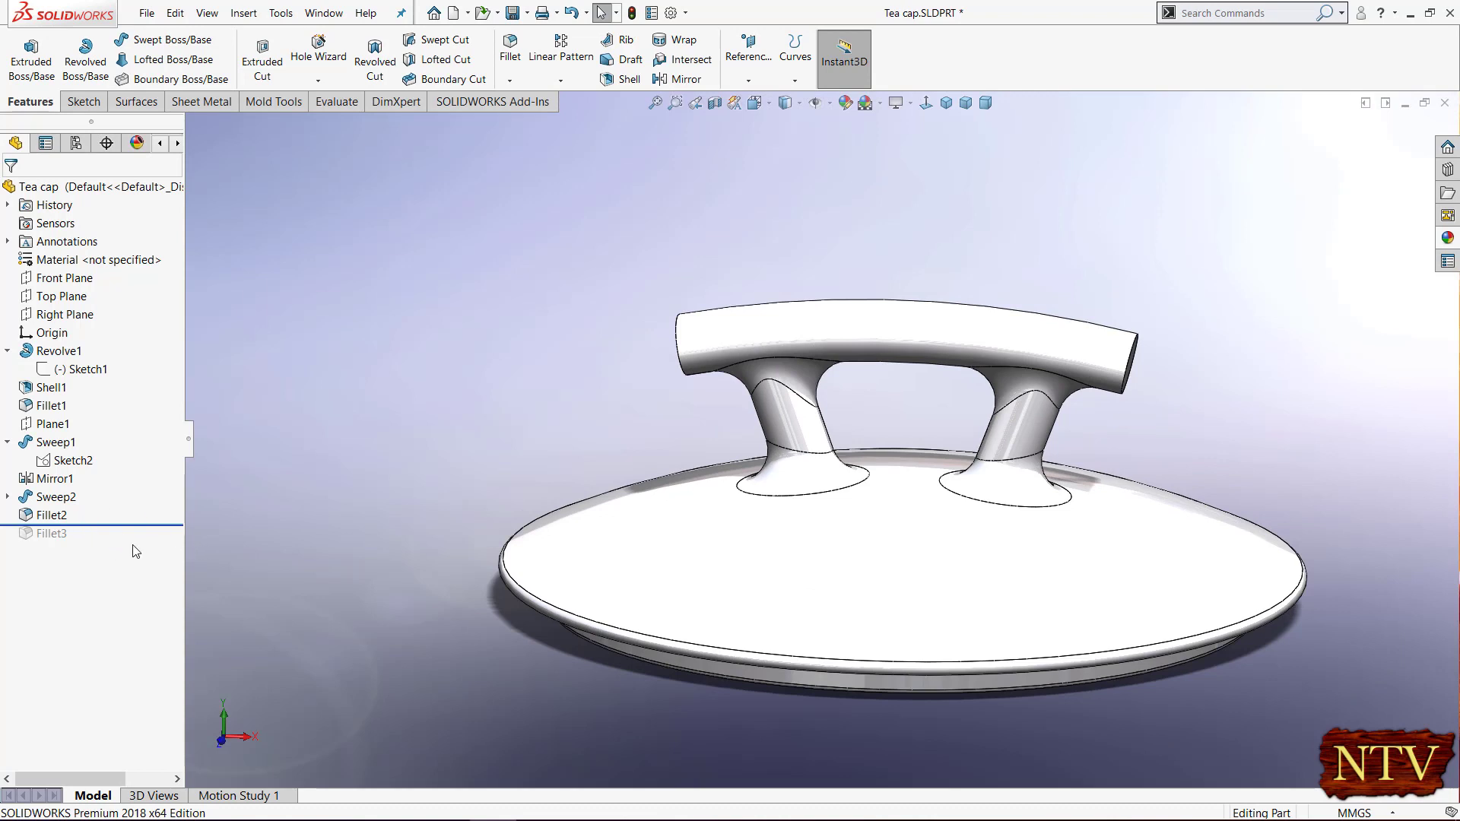
# - Roll the feature history forward to include Fillet3 and highlight its rounded edges at the handle bar's ends
pyautogui.moveTo(125, 538); pyautogui.dragTo(122, 545)
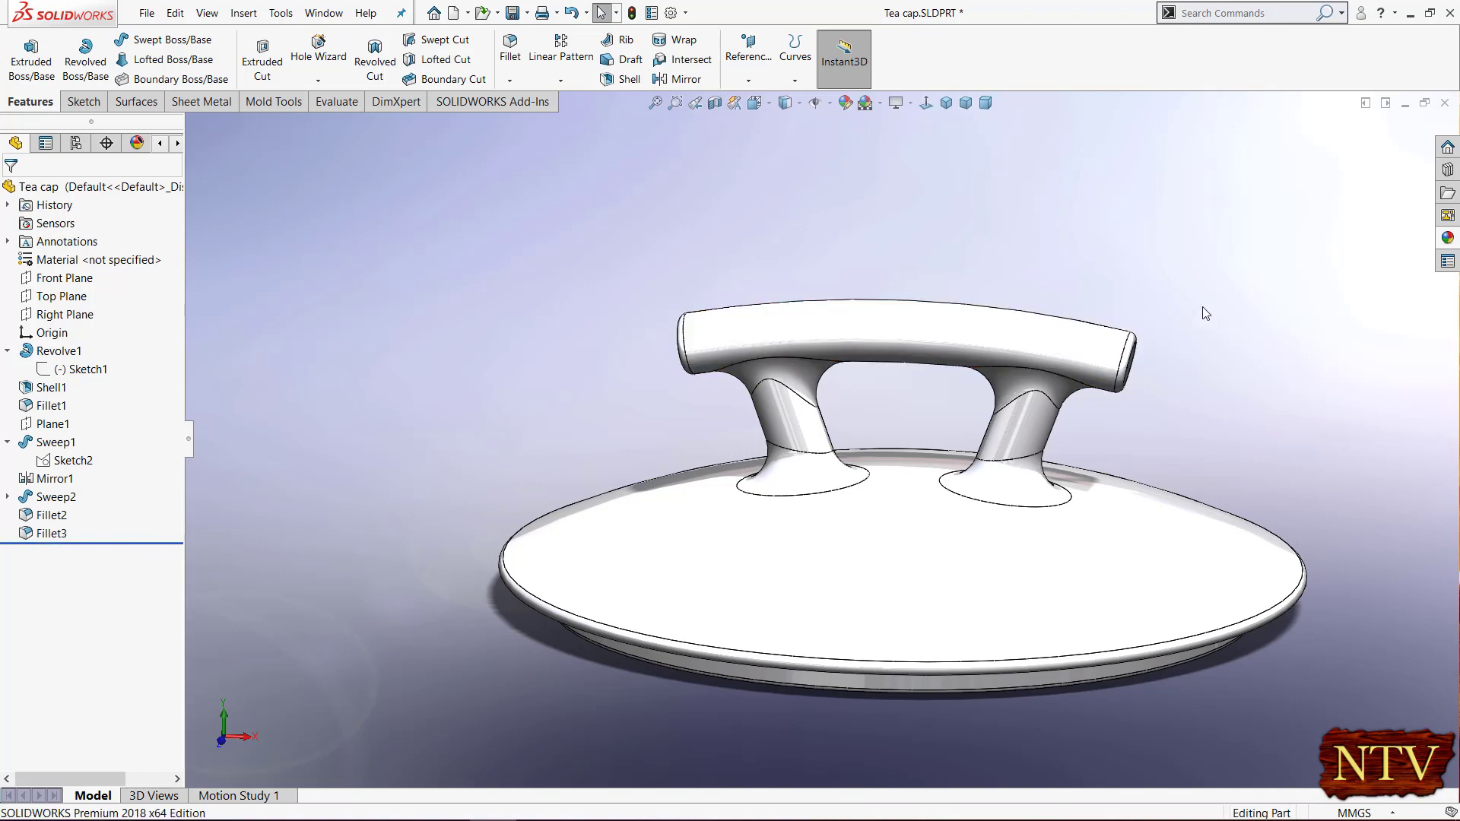
pyautogui.moveTo(1164, 338); pyautogui.dragTo(1156, 395, button='middle')
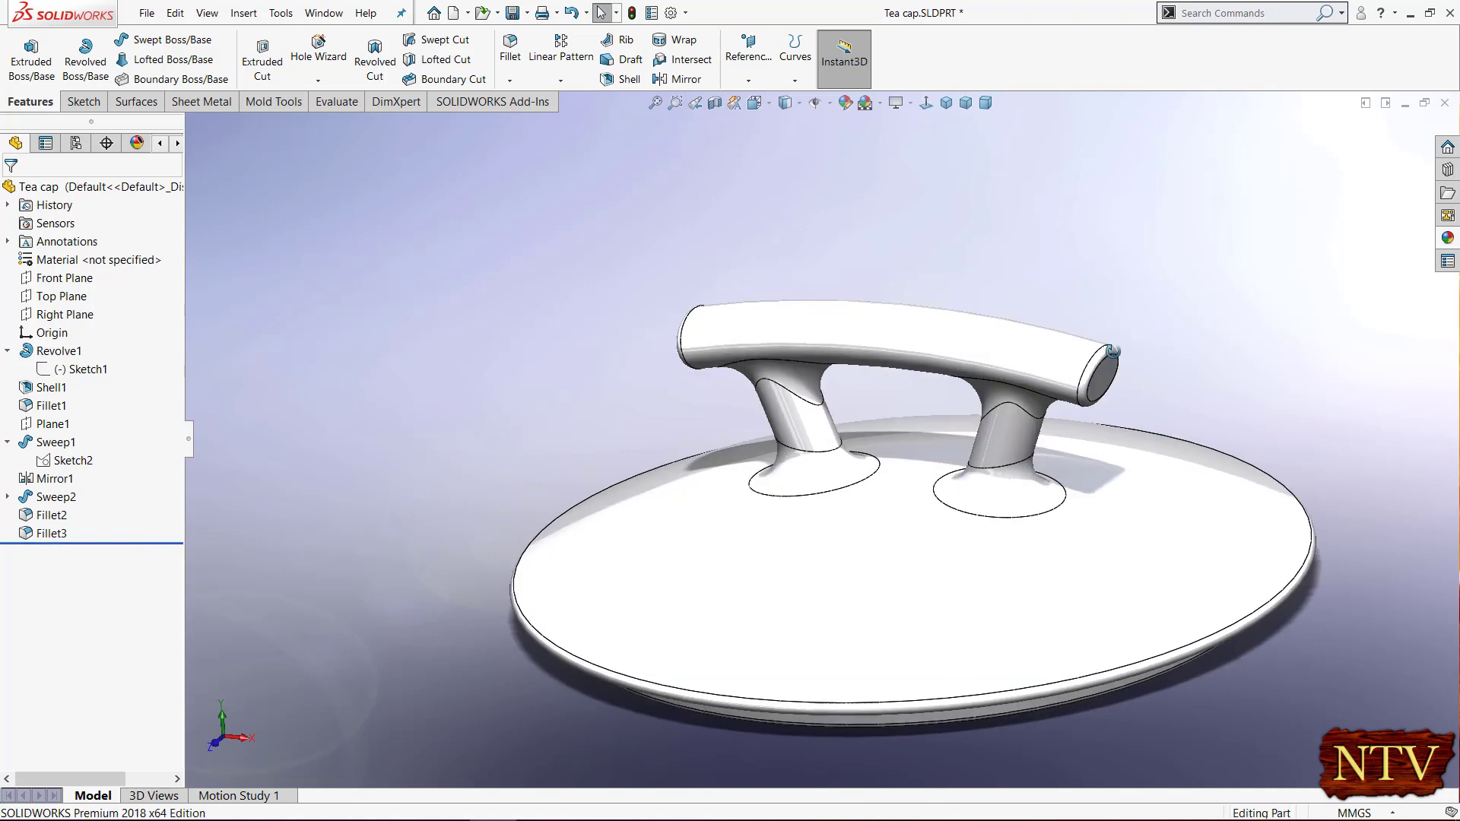
pyautogui.click(52, 533)
pyautogui.scroll(-3, 1111, 391)
pyautogui.moveTo(1112, 411); pyautogui.dragTo(992, 653, button='middle')
pyautogui.scroll(5, 989, 646)
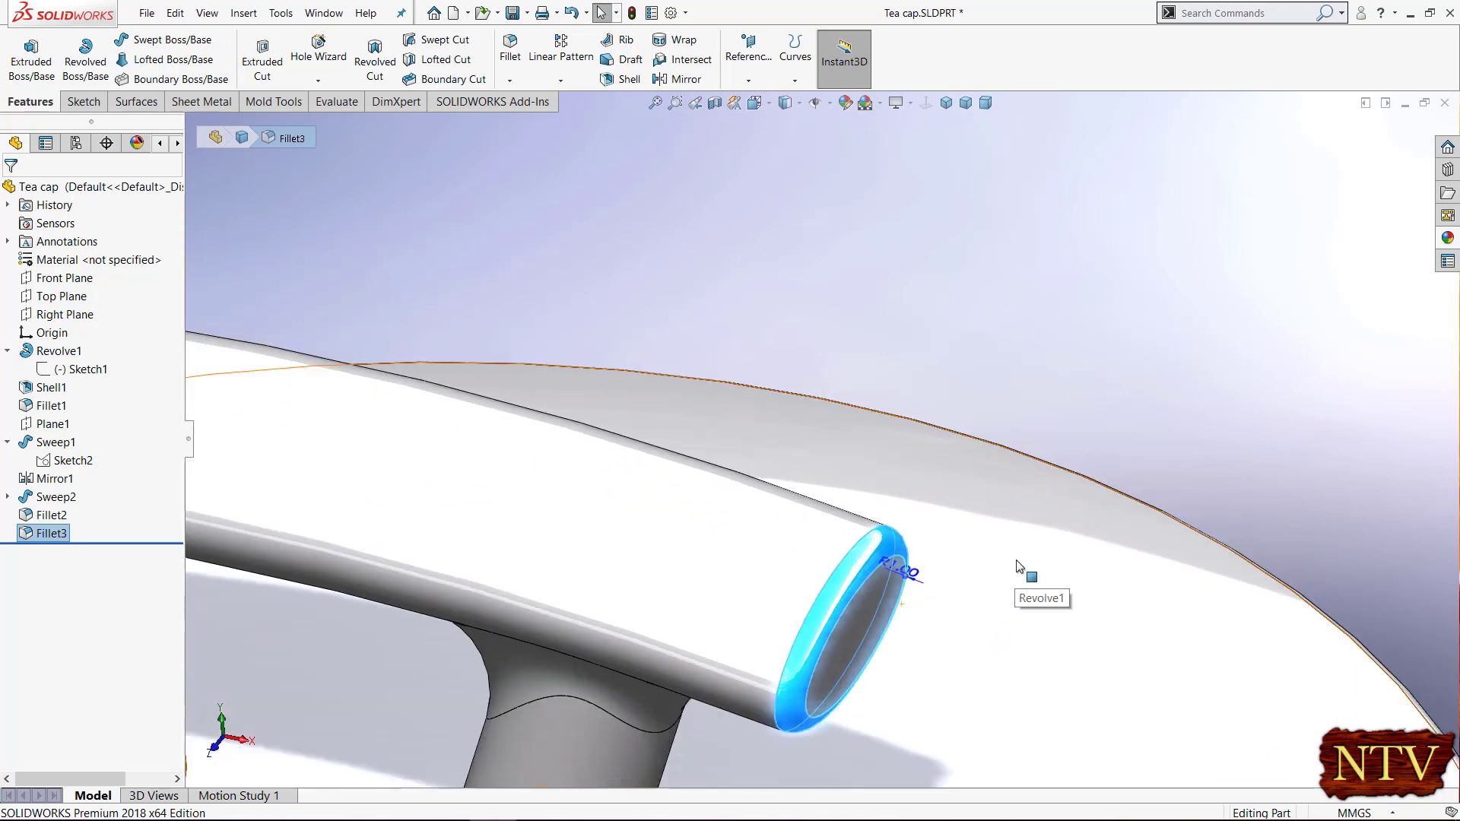
pyautogui.moveTo(1024, 574); pyautogui.dragTo(1061, 409, button='middle')
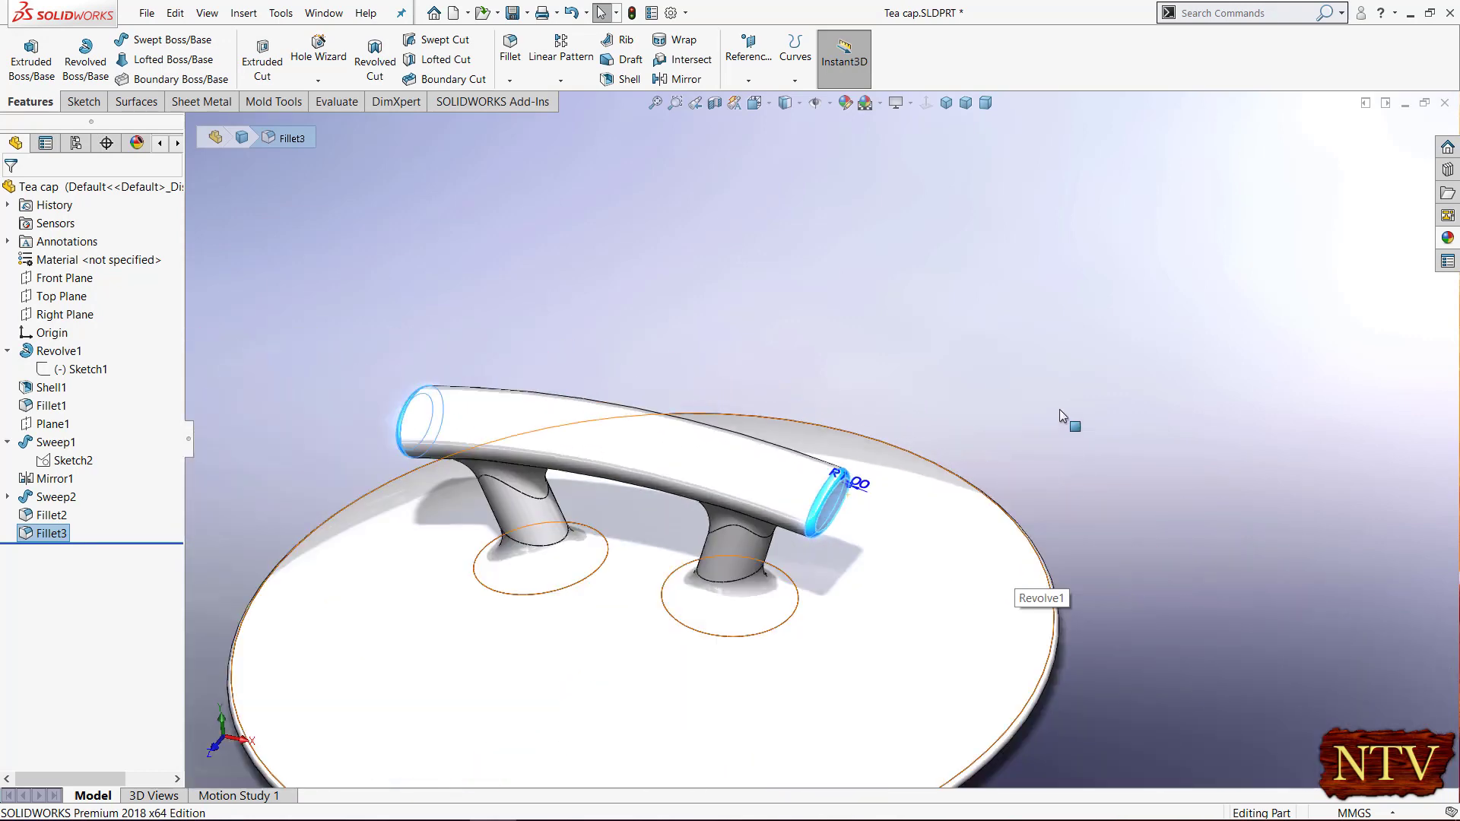
# - Show the finished cap in trimetric view with nothing selected and collapse Sweep1 and Revolve1 in the feature tree
pyautogui.click(946, 104)
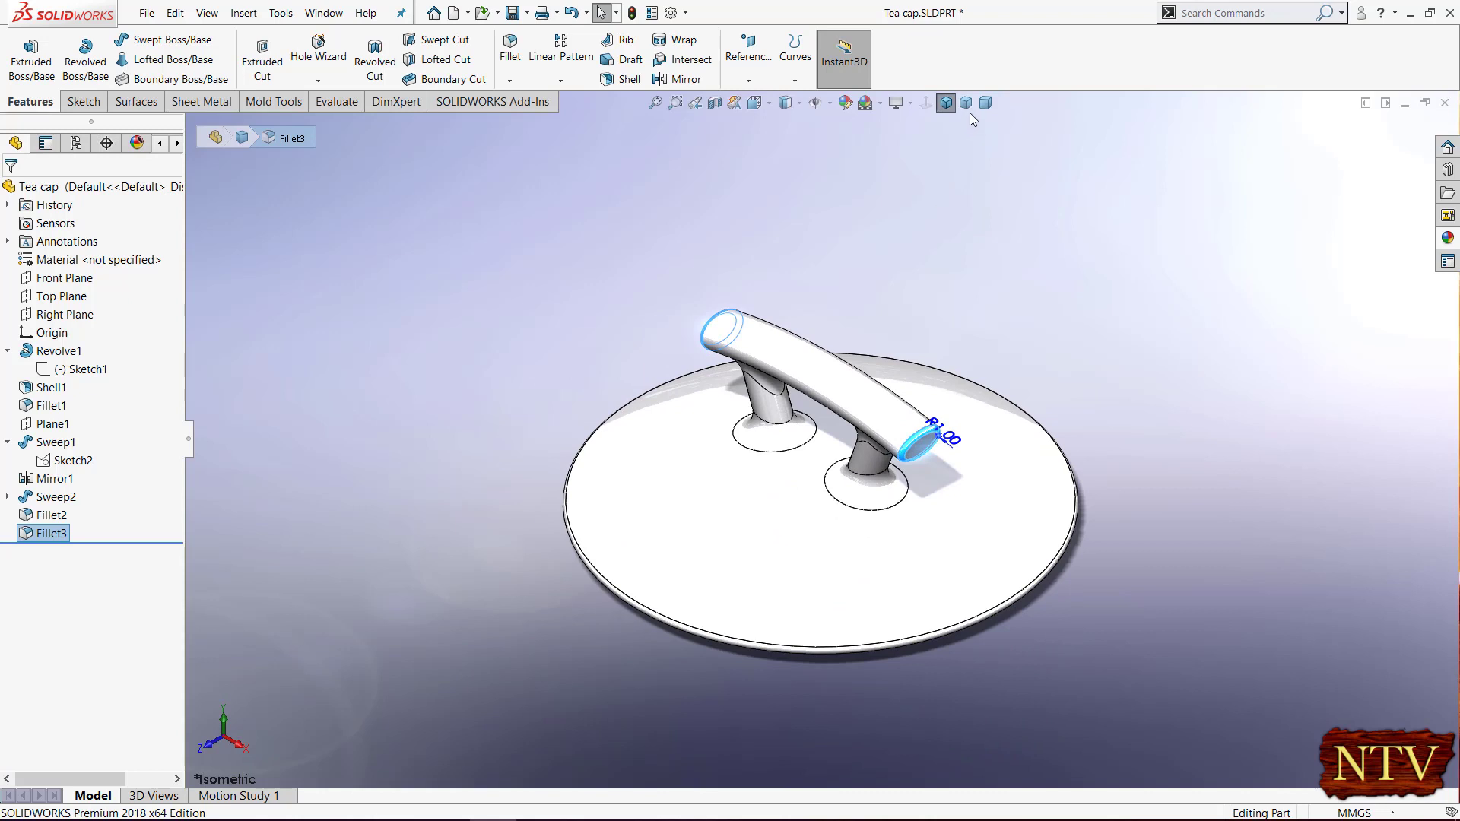
pyautogui.click(966, 104)
pyautogui.click(1011, 268)
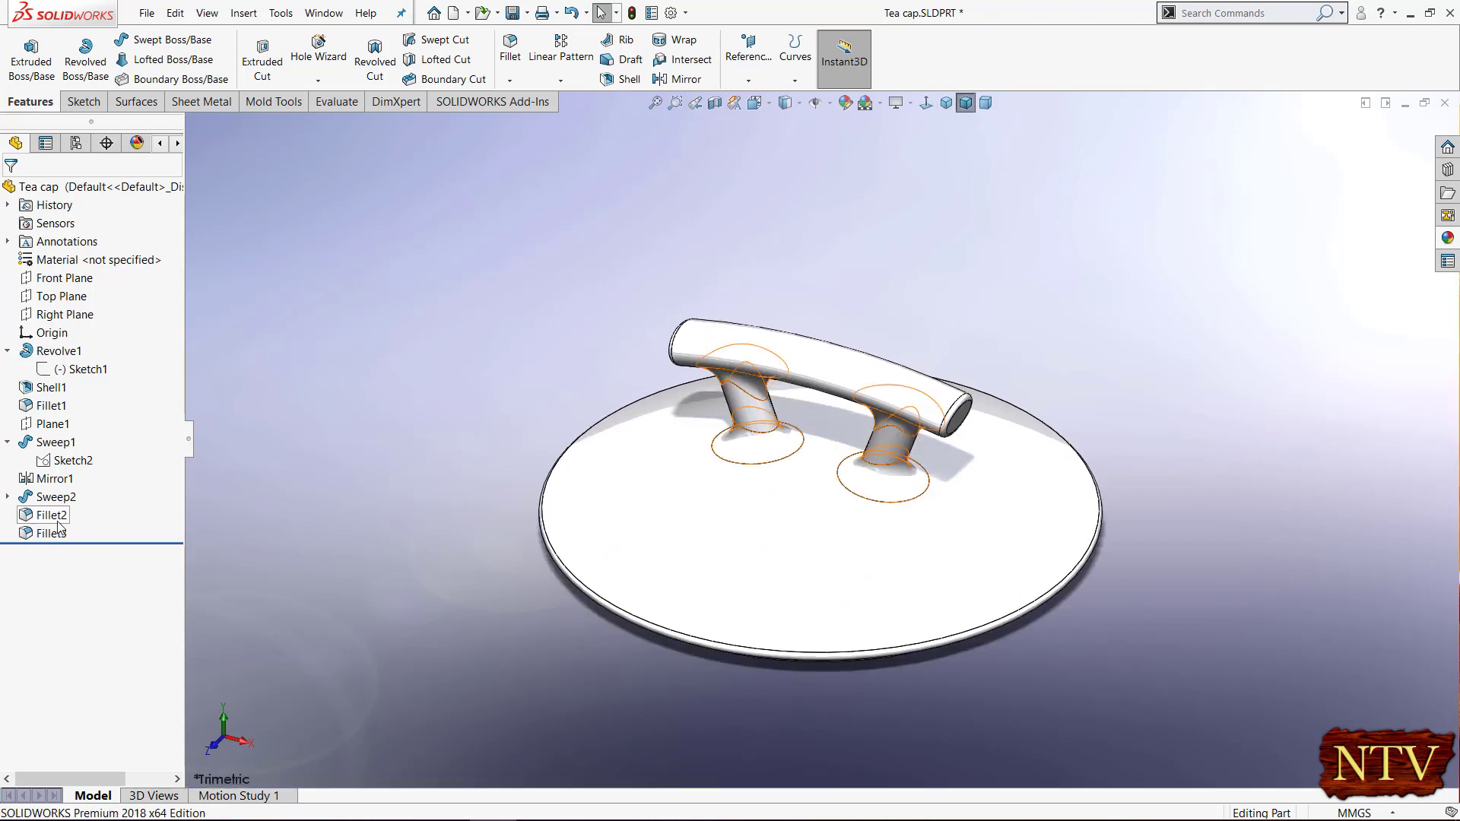
pyautogui.click(8, 442)
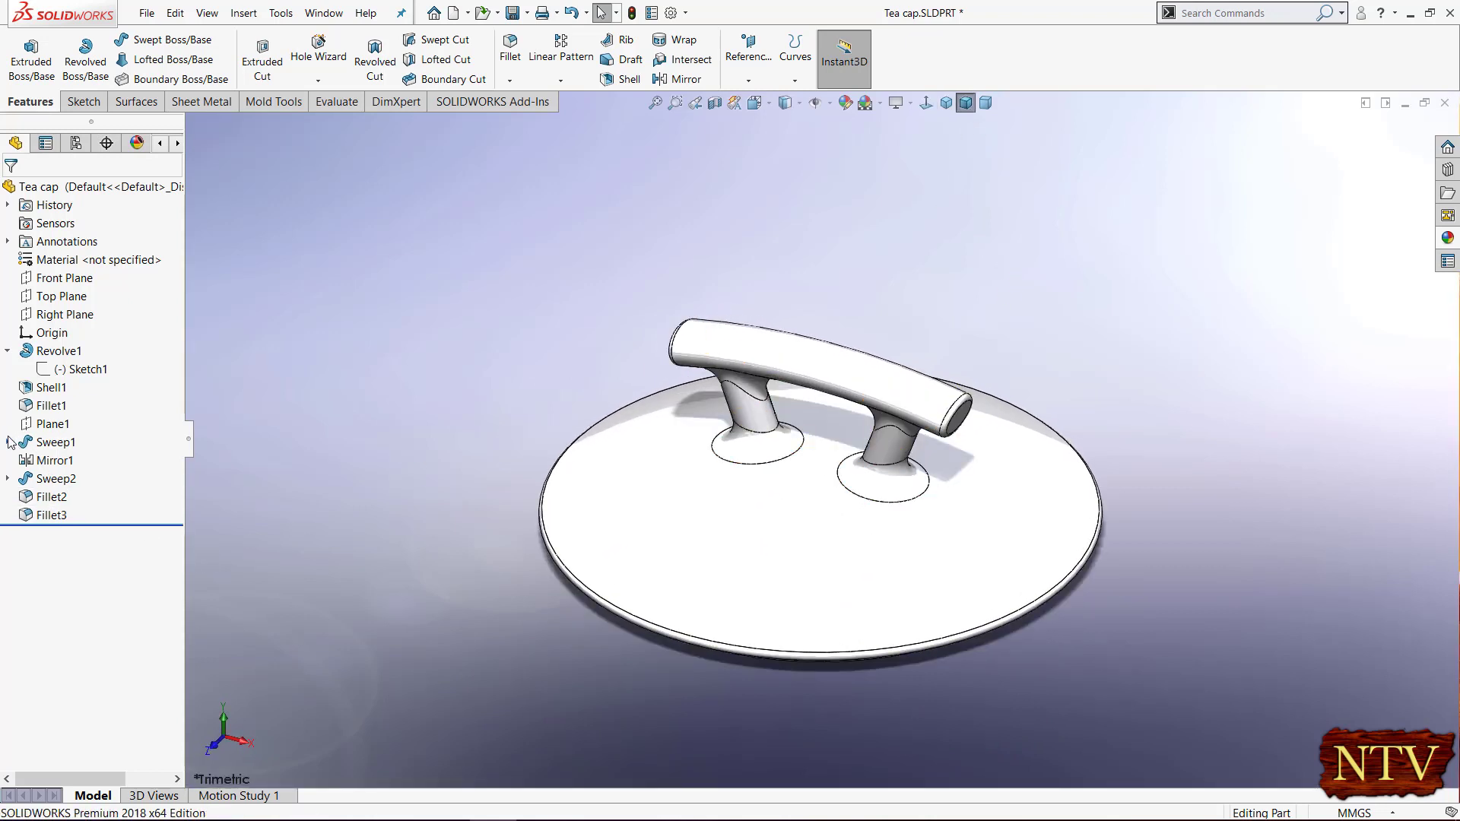
pyautogui.click(8, 352)
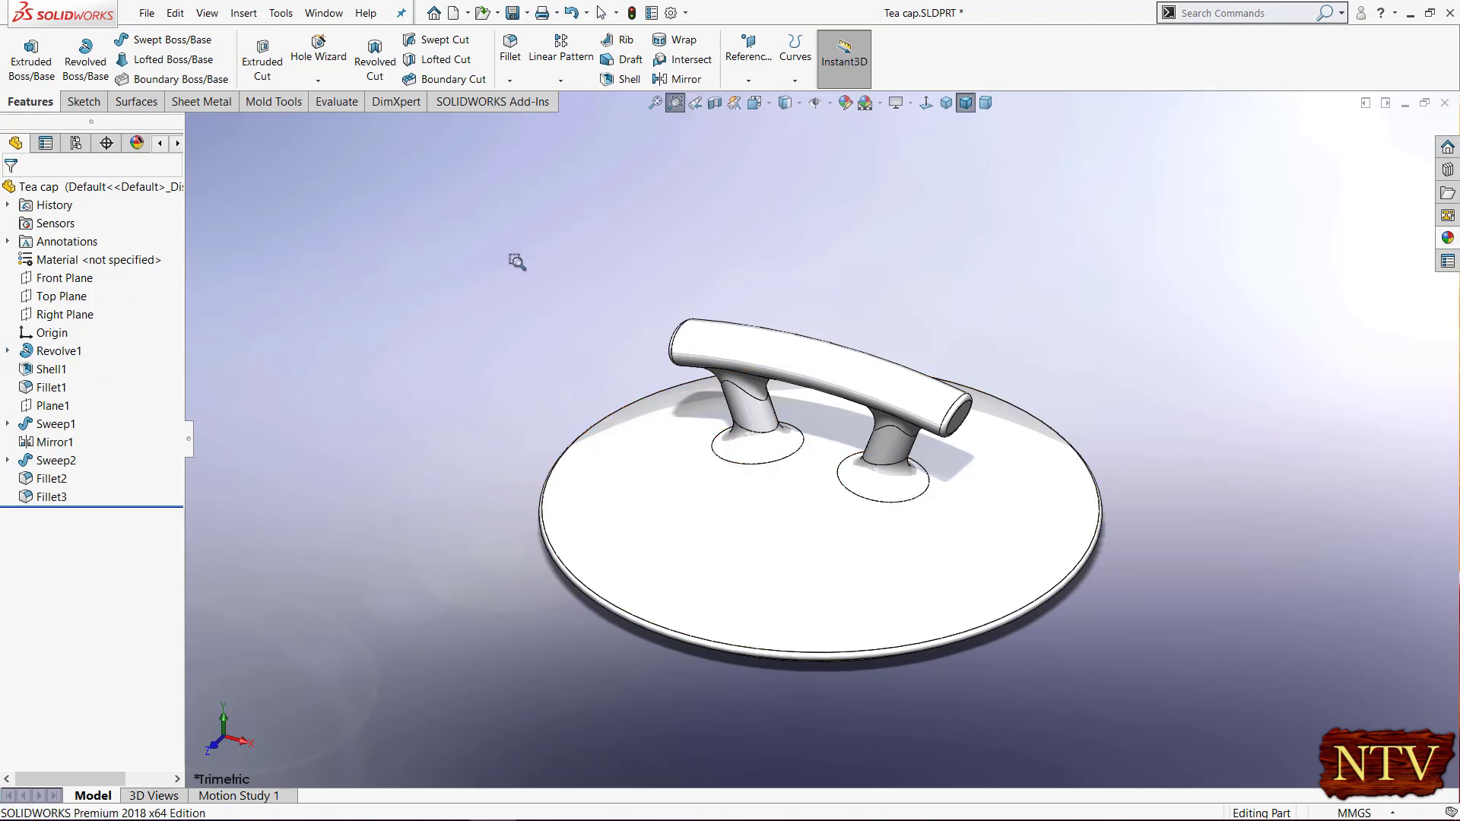
# - Examine the finished tea cap enlarged and from different angles
pyautogui.moveTo(502, 255); pyautogui.dragTo(1141, 662)
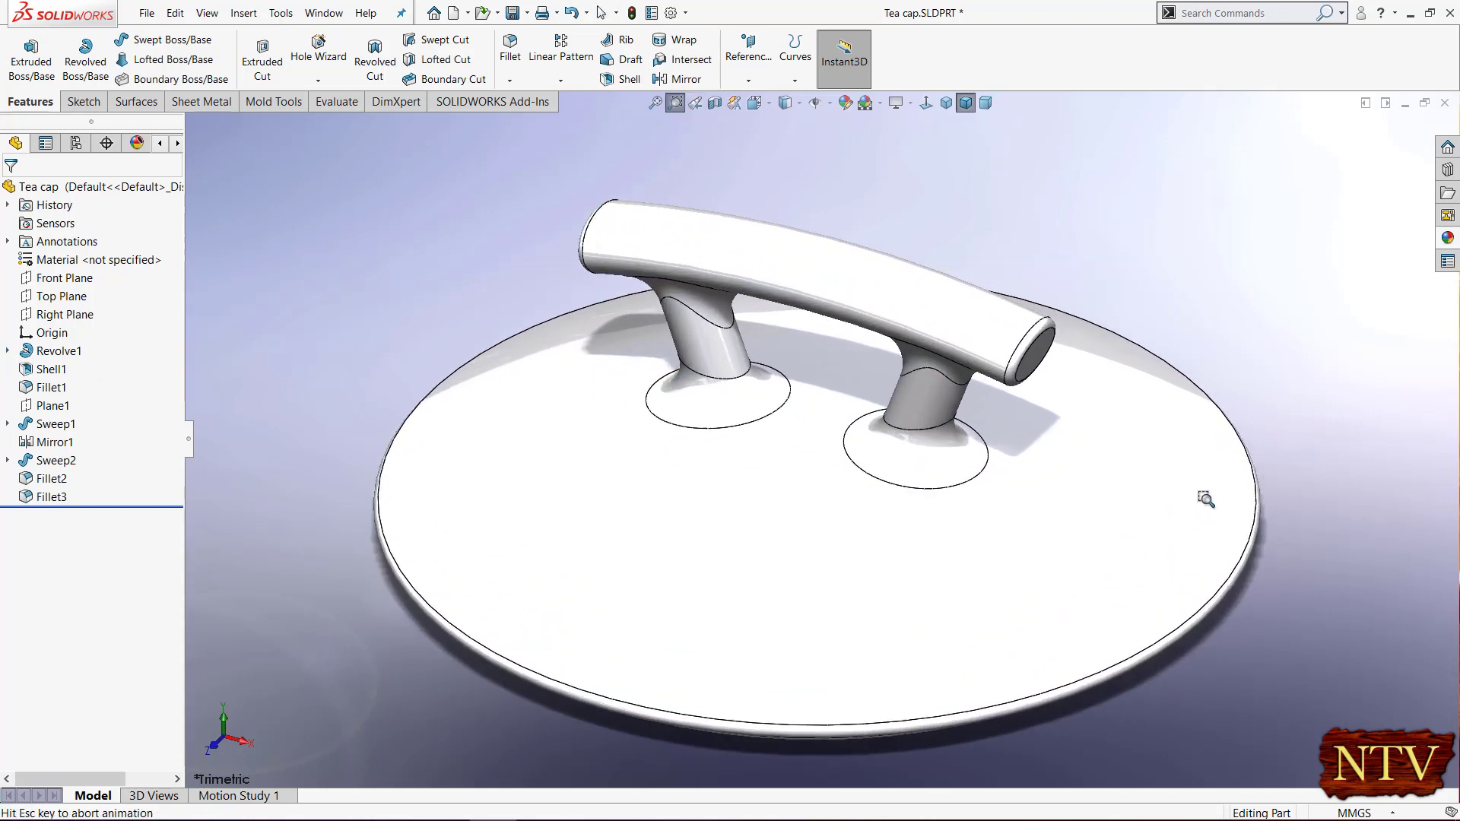
pyautogui.rightClick(916, 189)
pyautogui.click(987, 204)
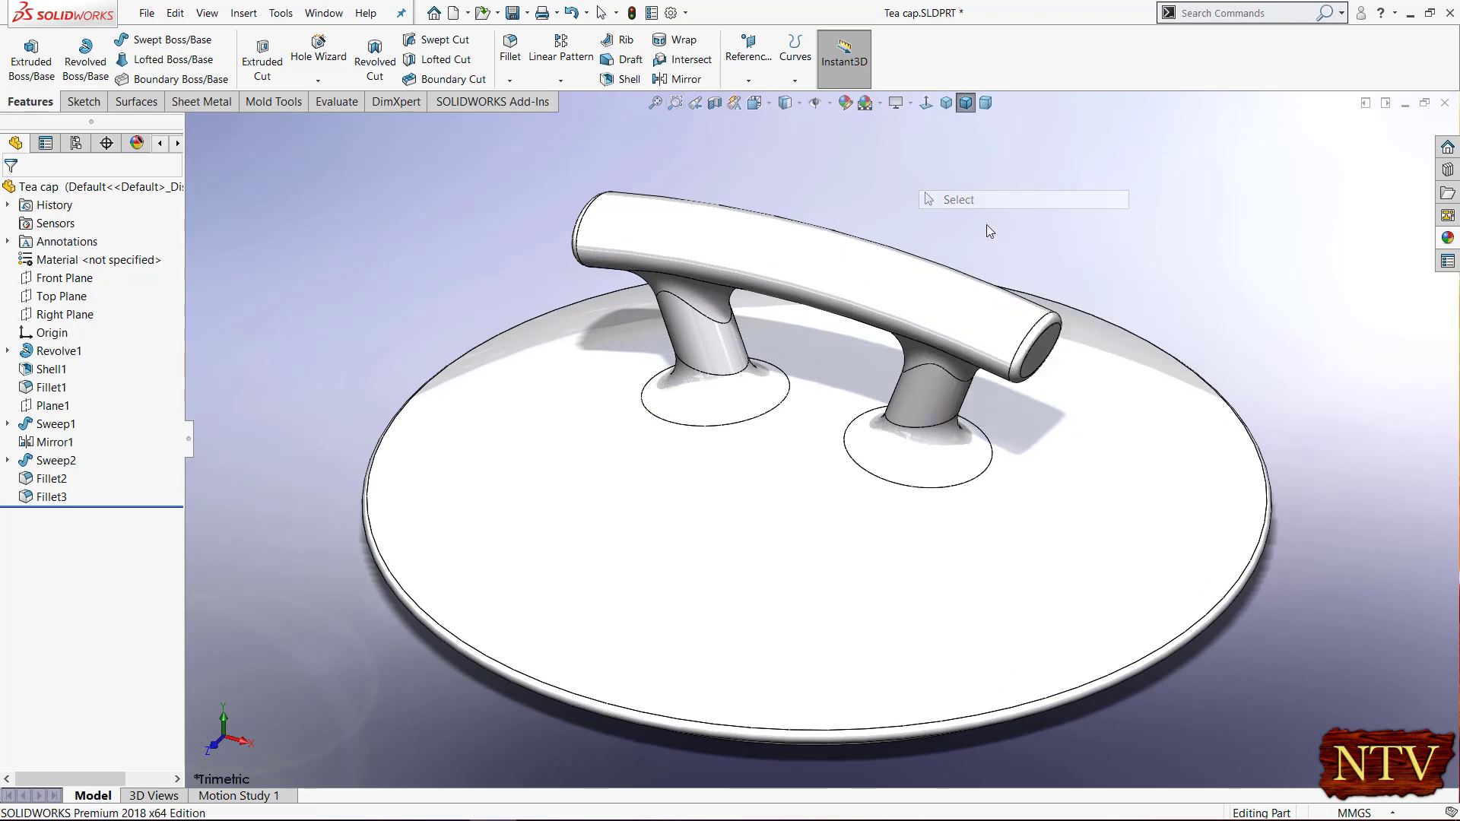
pyautogui.moveTo(1290, 553); pyautogui.dragTo(994, 287, button='middle')
pyautogui.scroll(-5, 940, 357)
pyautogui.scroll(5, 940, 358)
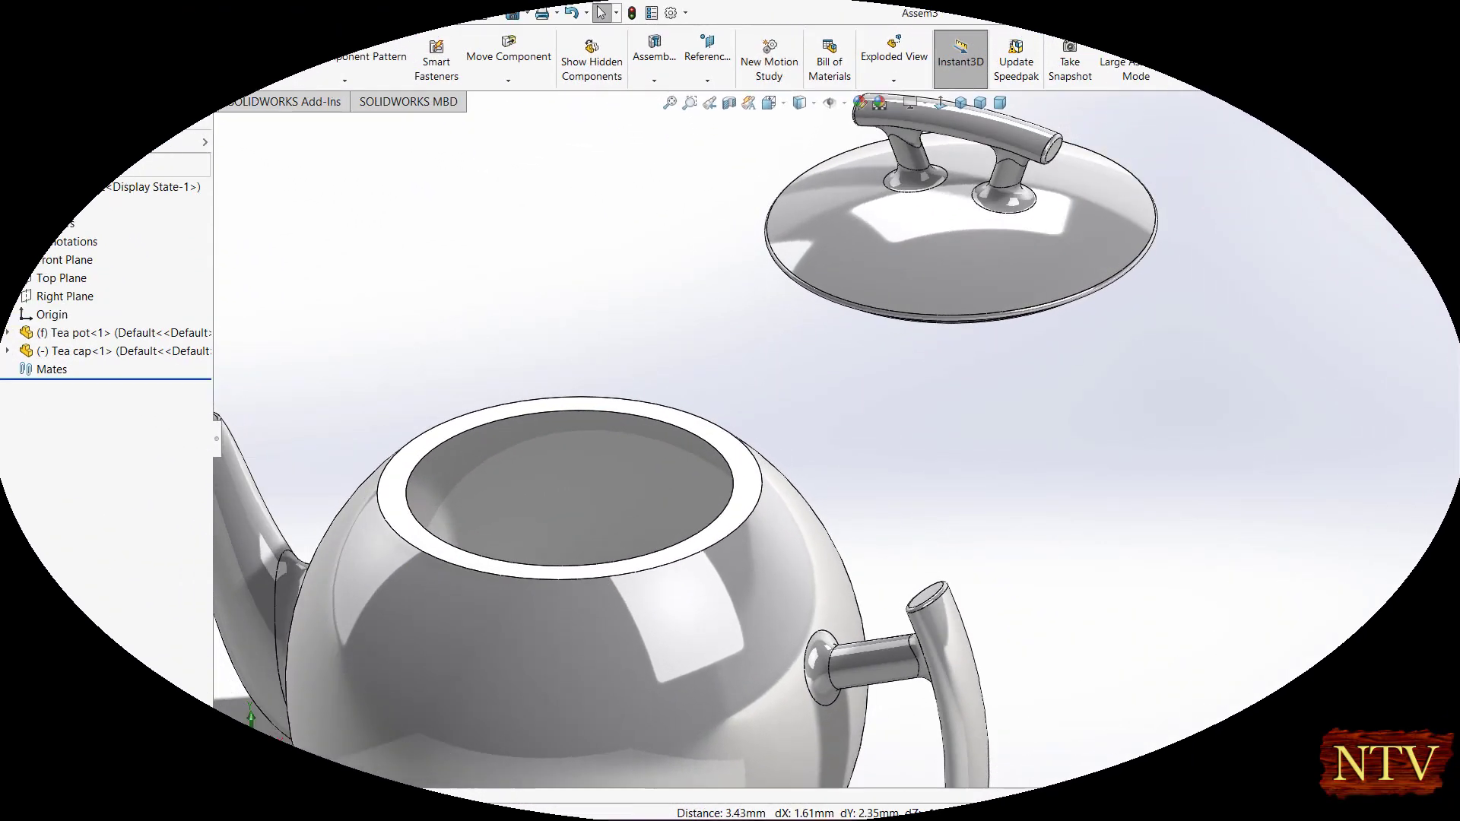
# - In the Assem3 assembly, add a concentric mate between the tea pot opening's inner edge and the circular face of the cap's lower rim
pyautogui.click(179, 57)
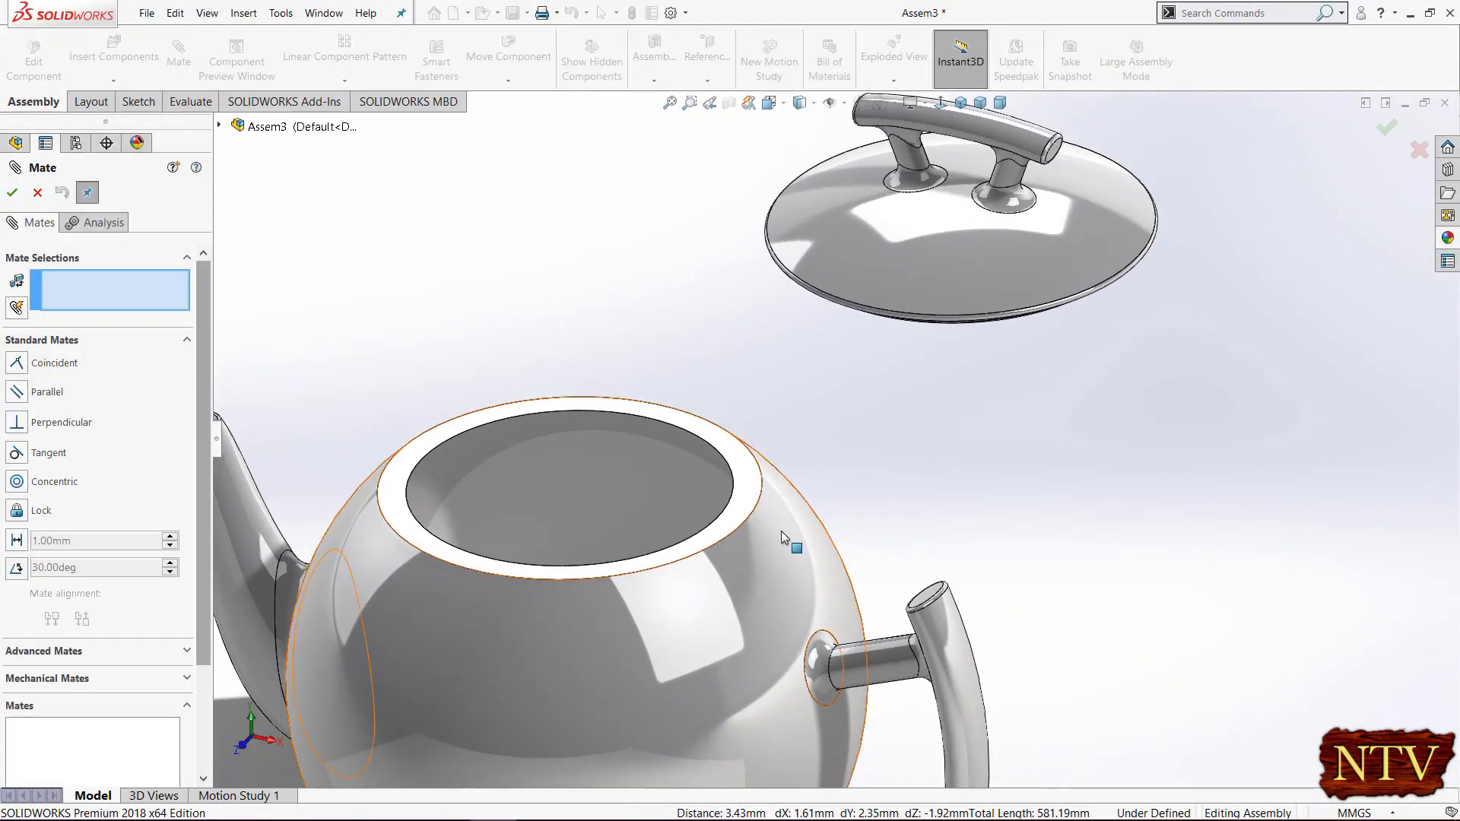
pyautogui.moveTo(1003, 496); pyautogui.dragTo(1002, 414, button='middle')
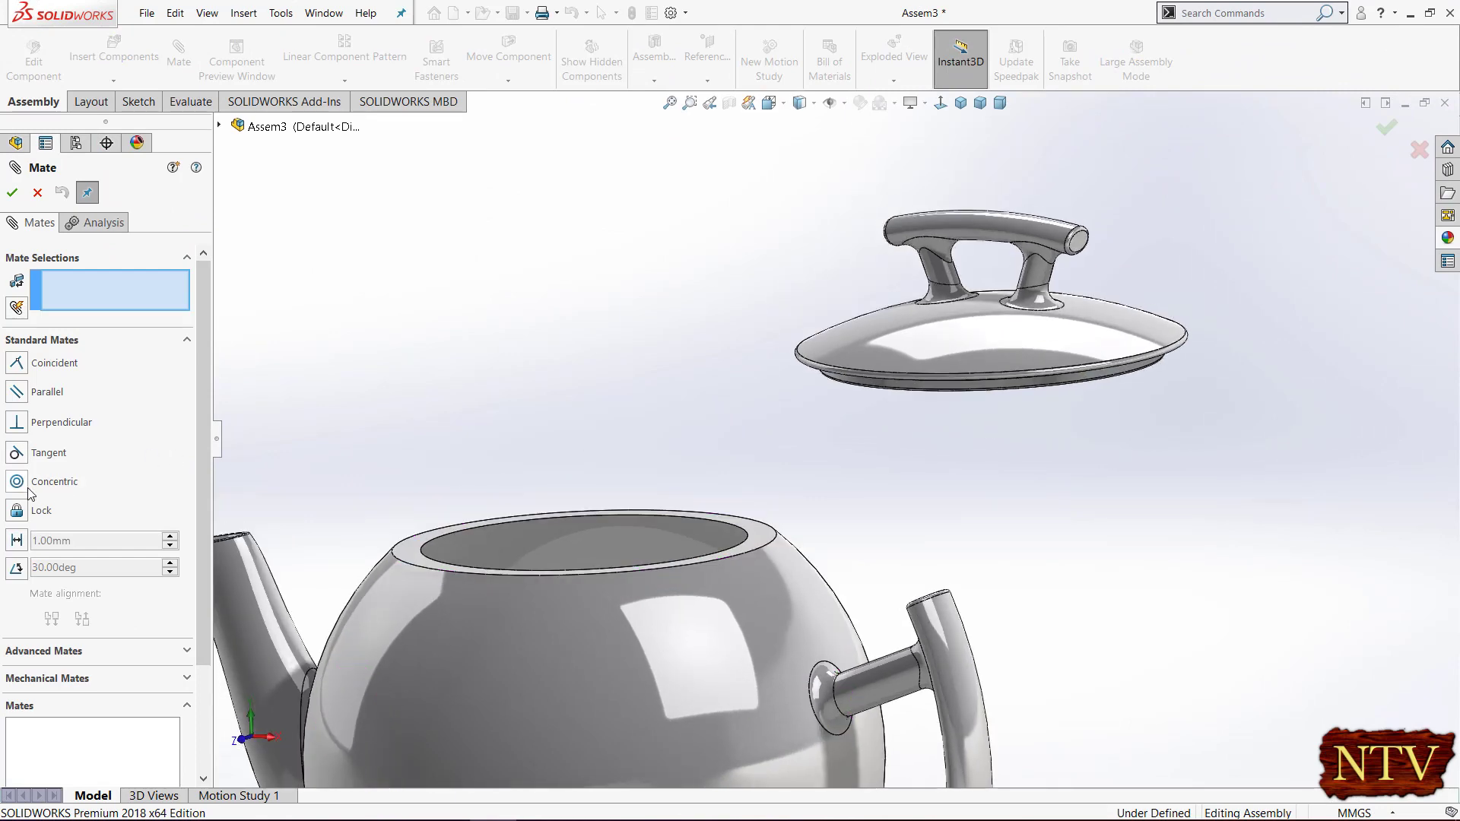
pyautogui.scroll(-4, 694, 520)
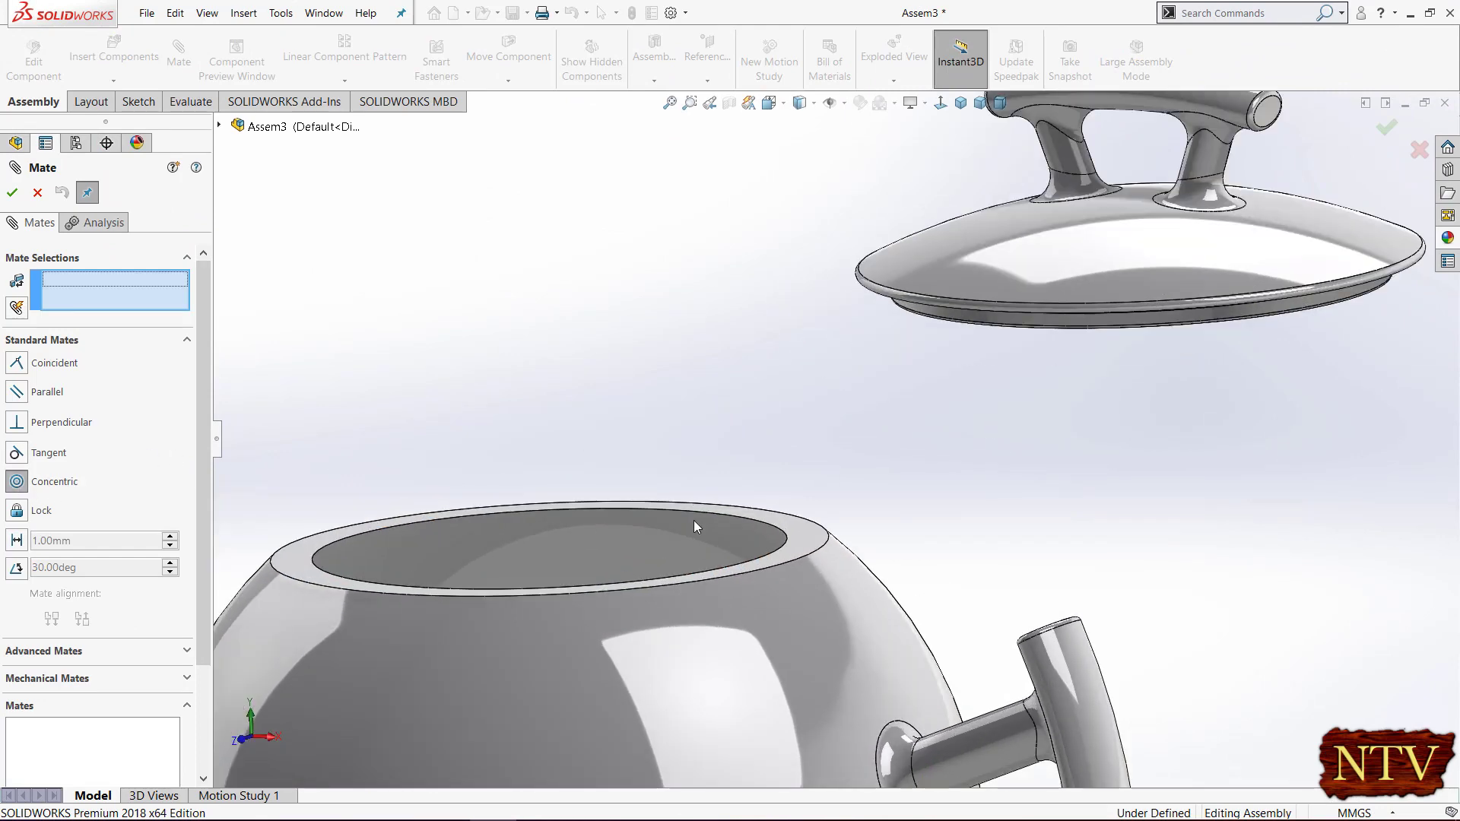
pyautogui.click(687, 492)
pyautogui.scroll(3, 686, 493)
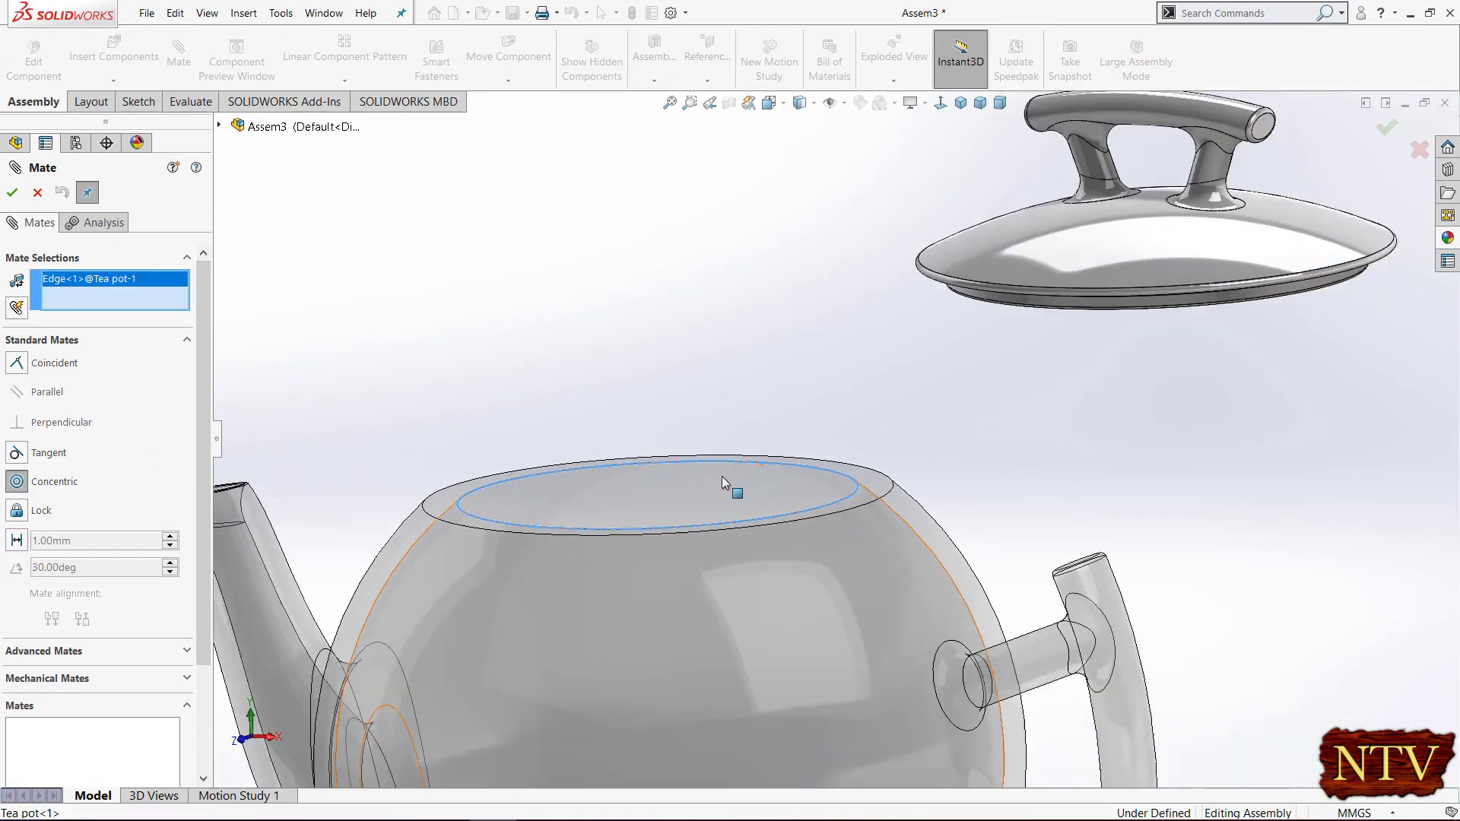
pyautogui.moveTo(1109, 414); pyautogui.dragTo(1084, 371, button='middle')
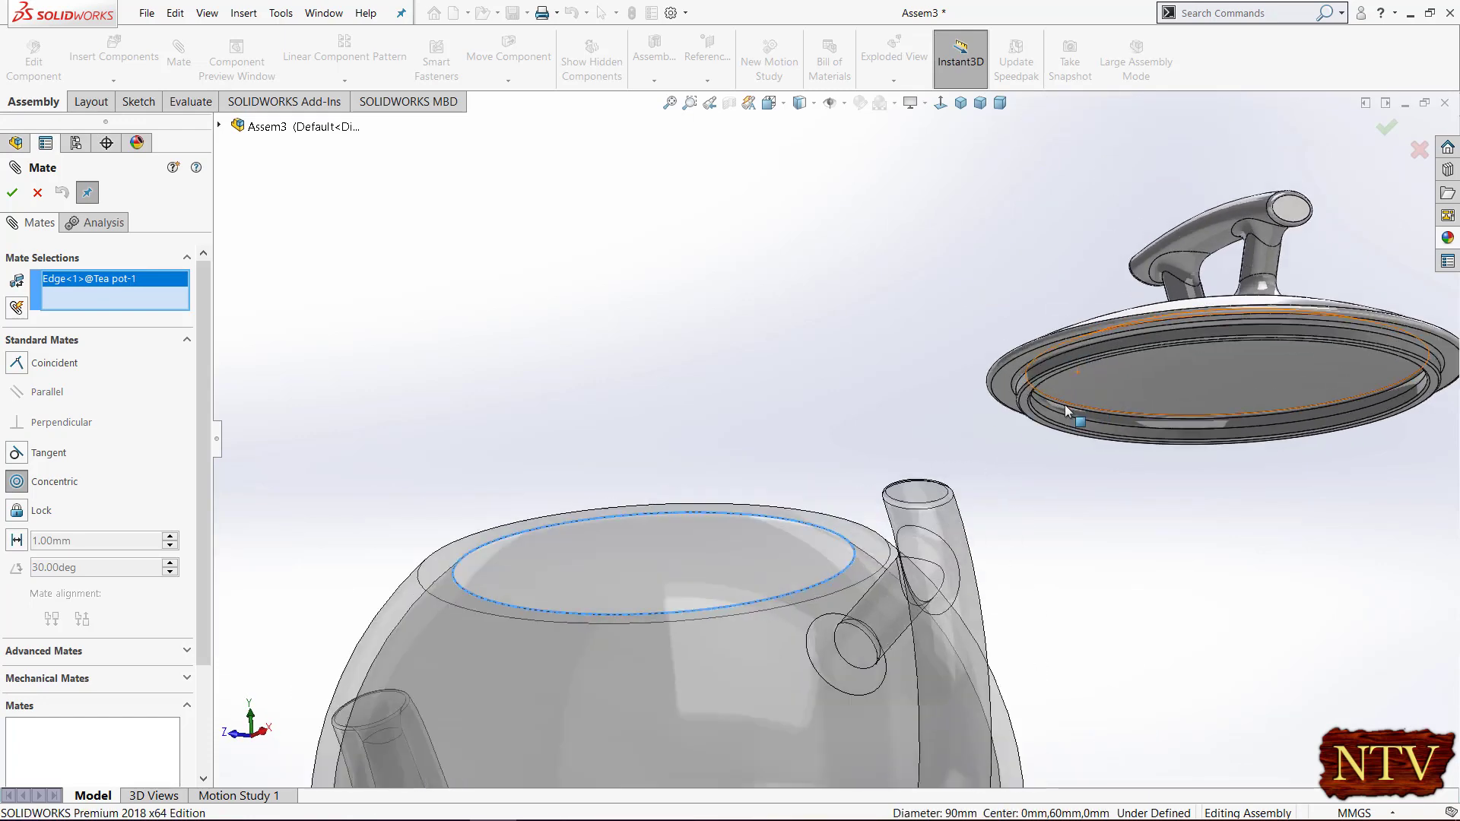
pyautogui.scroll(-4, 1084, 373)
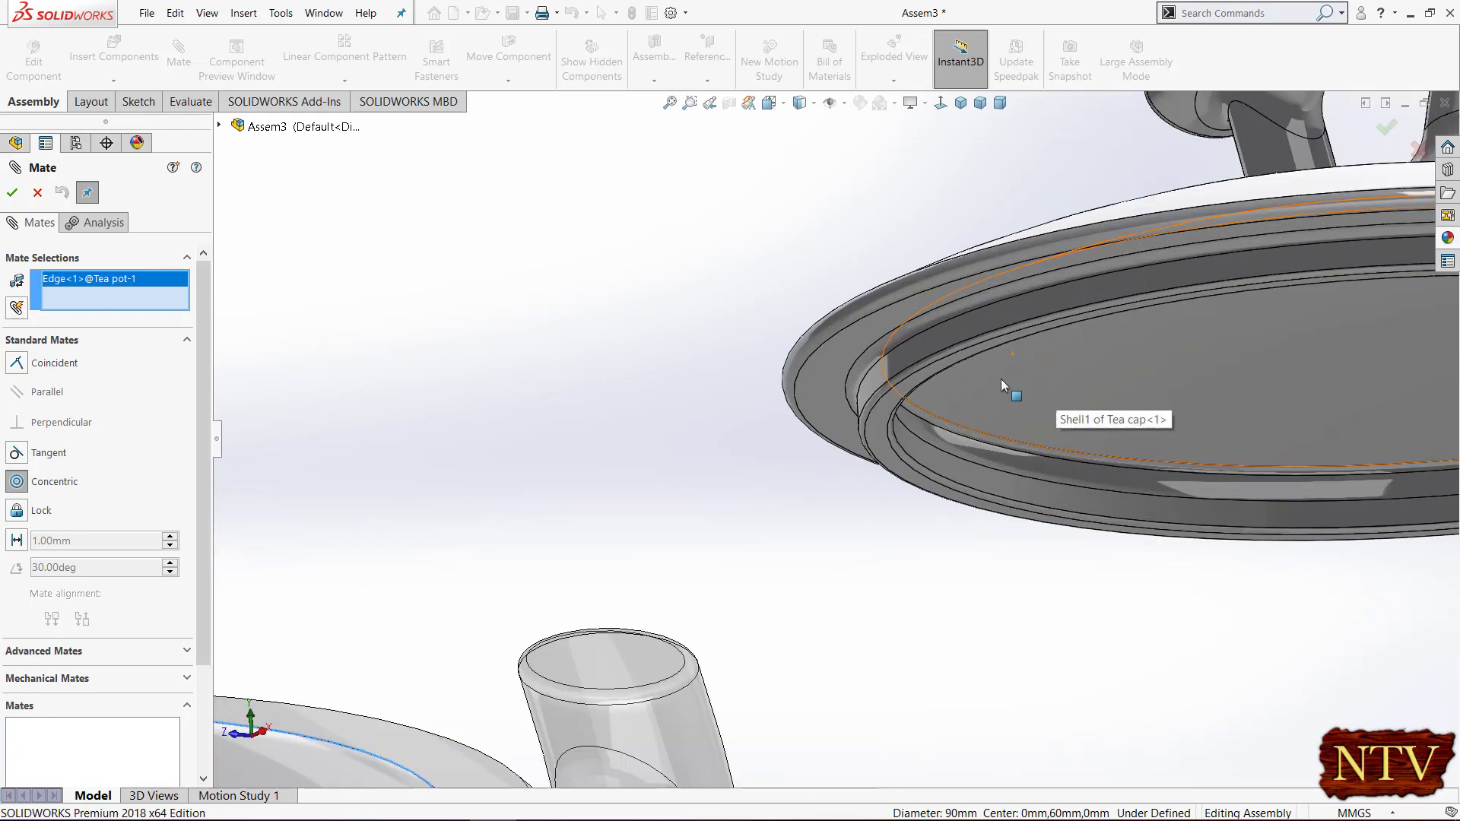
pyautogui.click(873, 386)
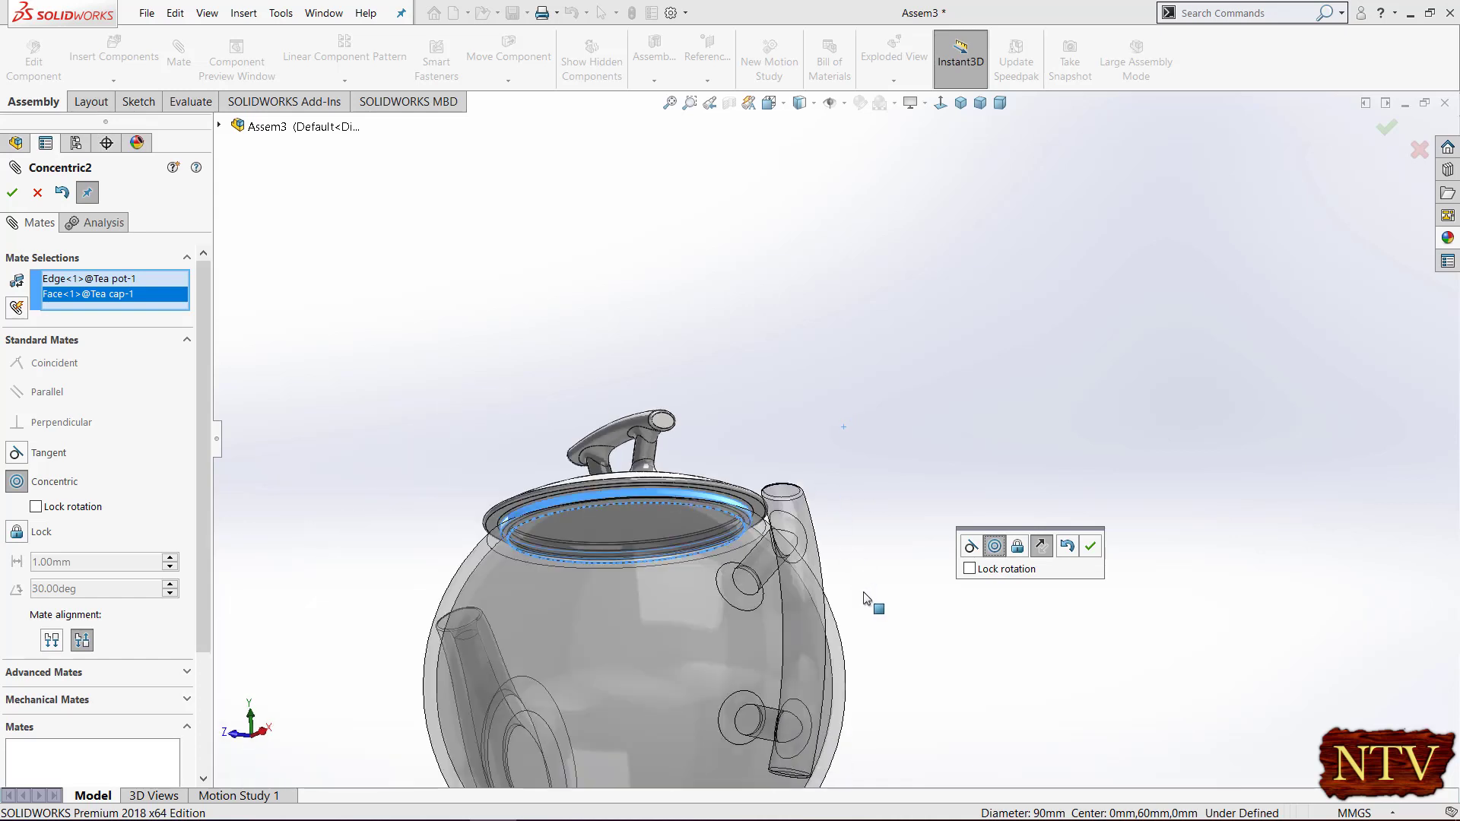
pyautogui.click(1092, 546)
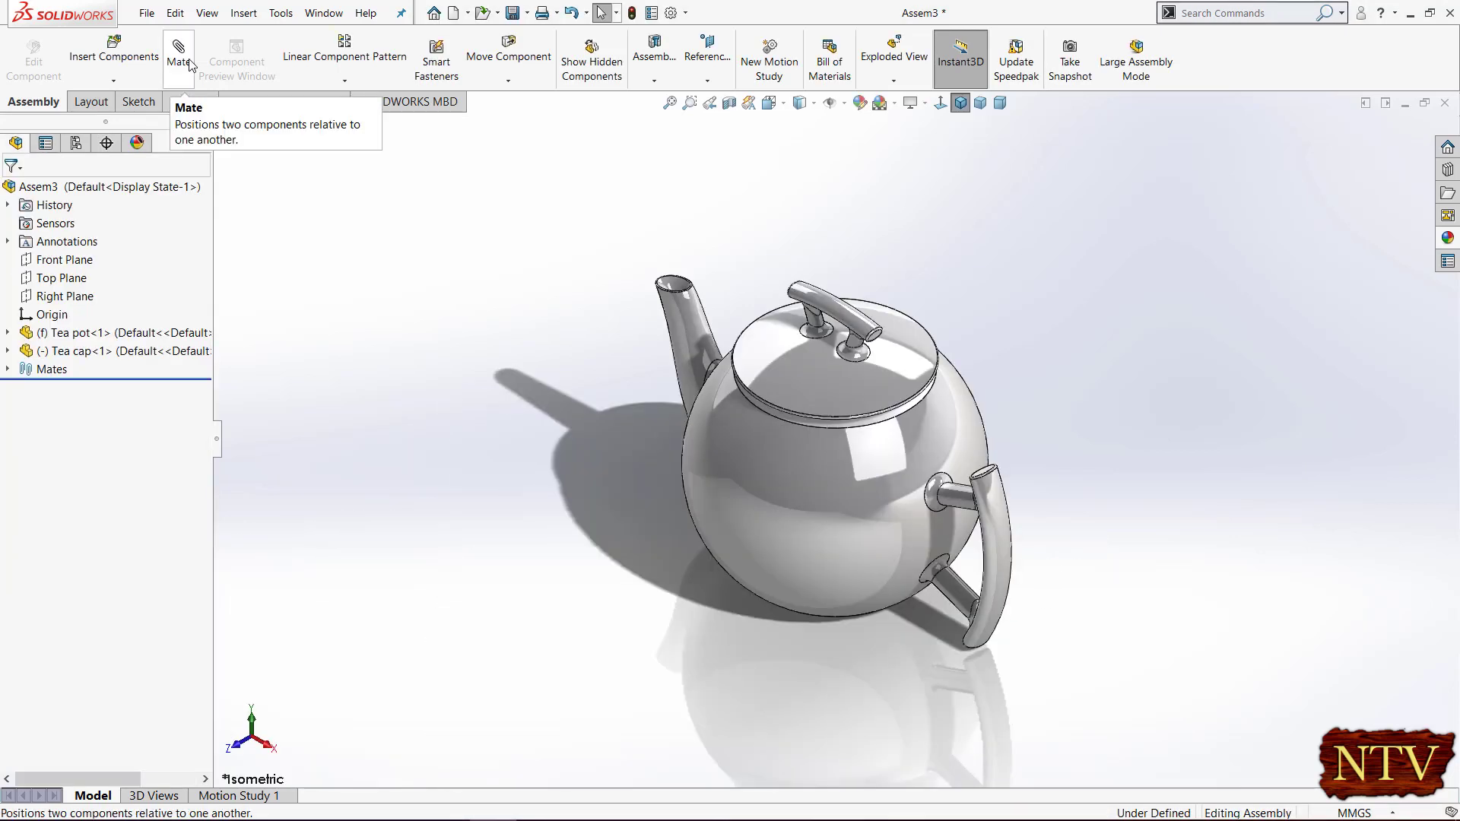
# - Add a coincident mate between the tea pot's flat top rim and the cap's underside flange face, and finish mating in isometric view
pyautogui.click(183, 57)
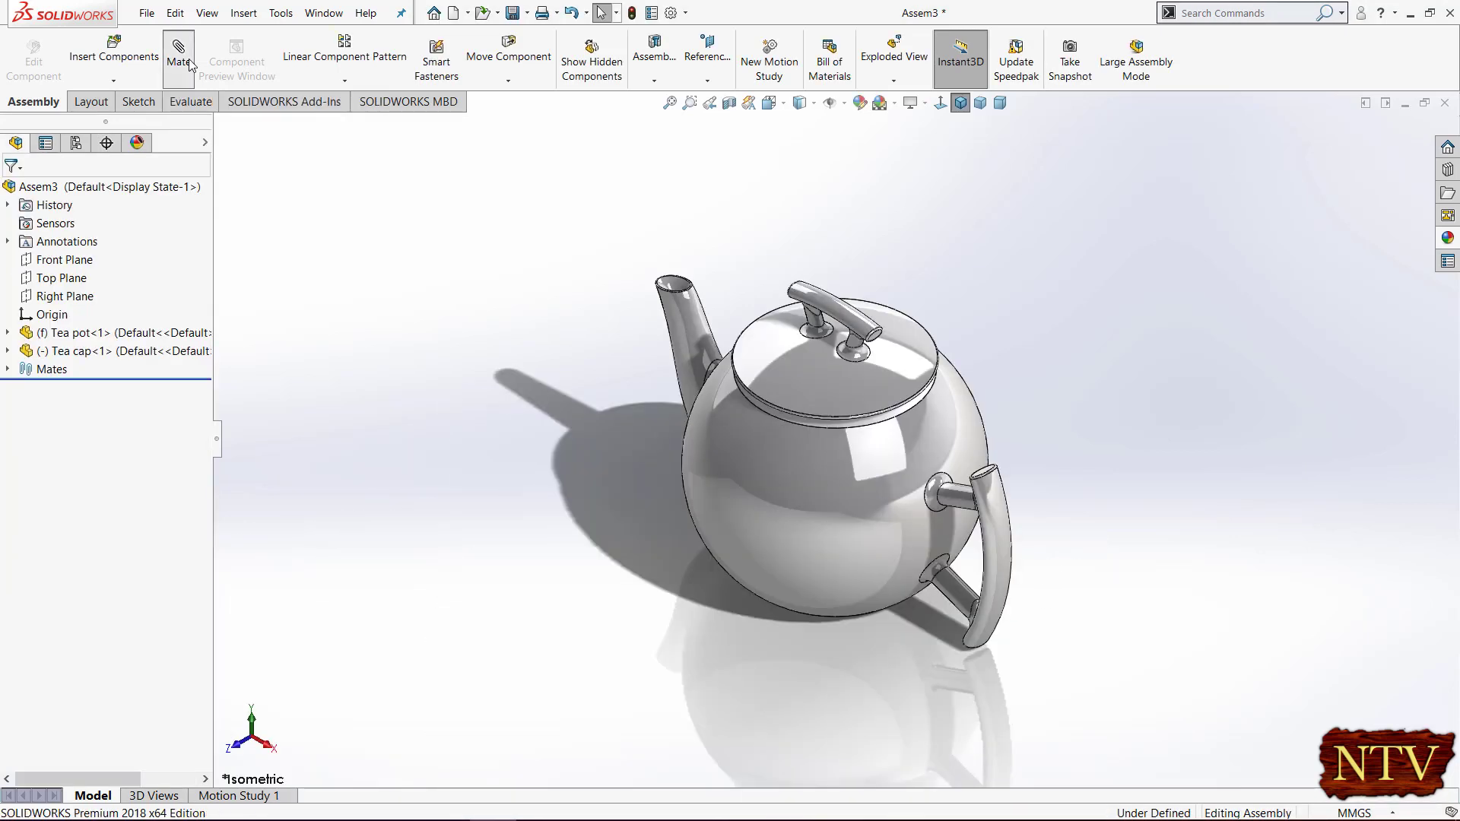
pyautogui.scroll(-3, 1055, 499)
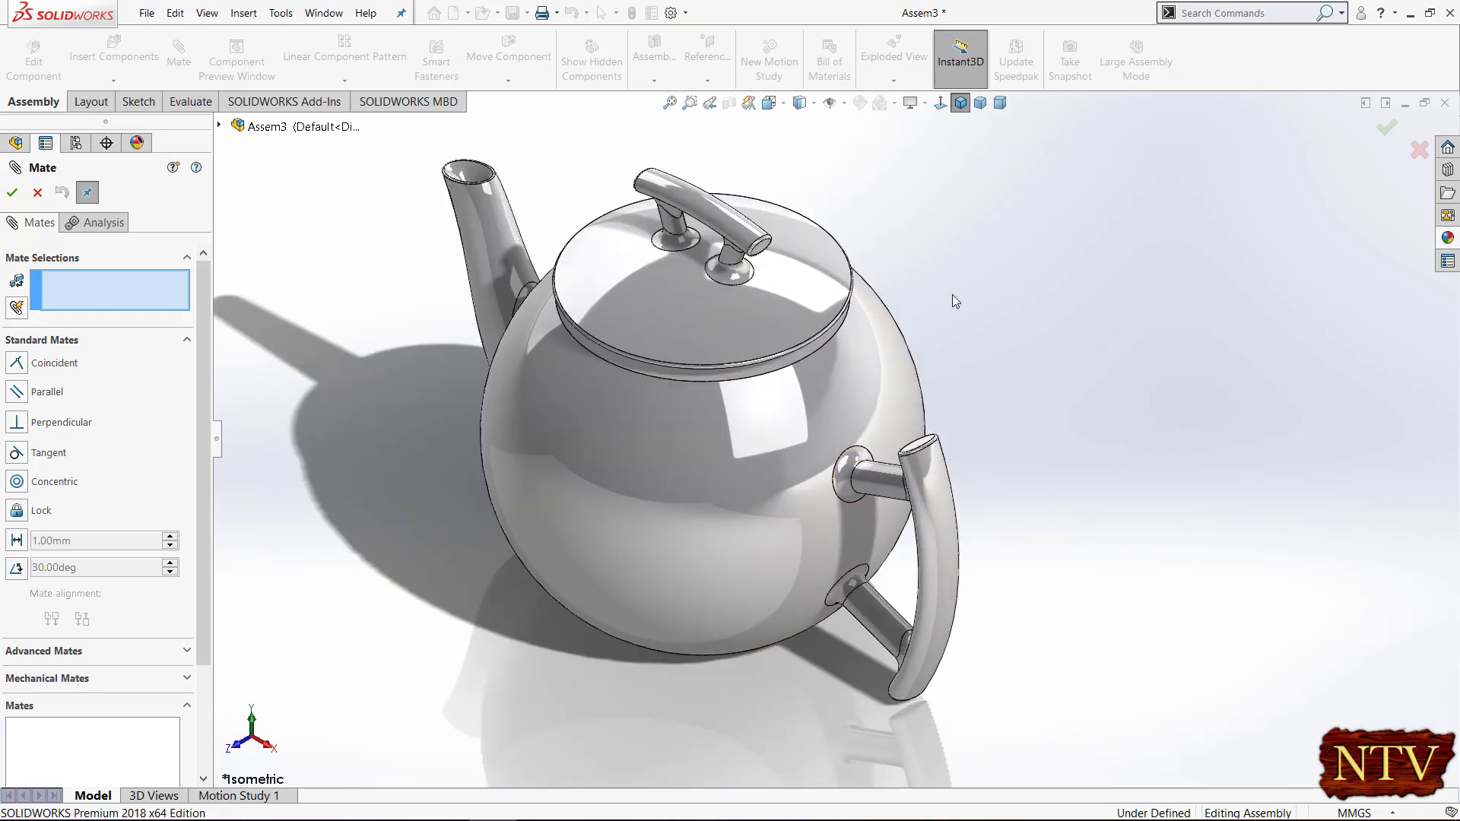
pyautogui.scroll(-5, 879, 325)
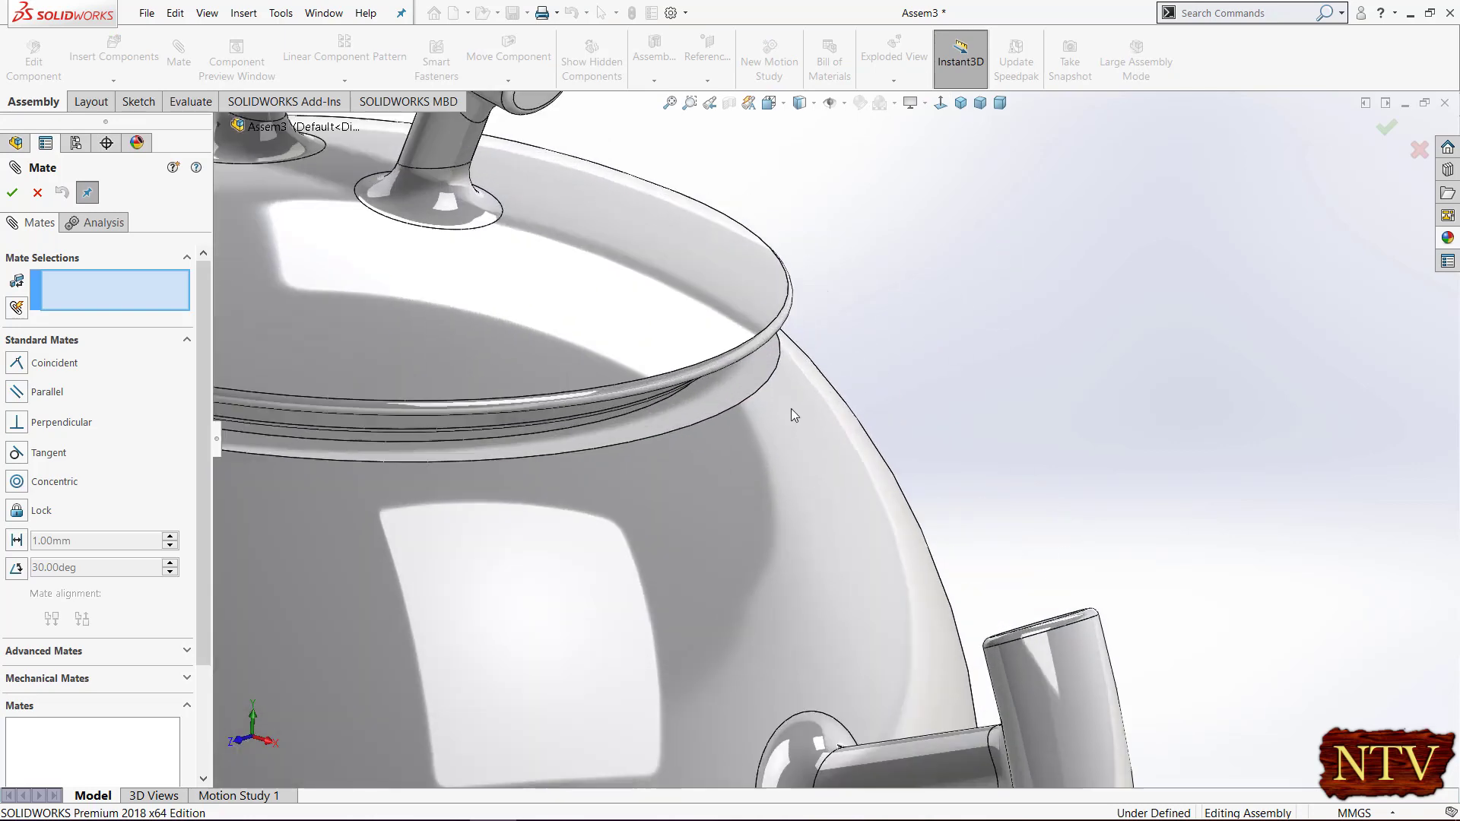
pyautogui.click(709, 395)
pyautogui.scroll(3, 970, 345)
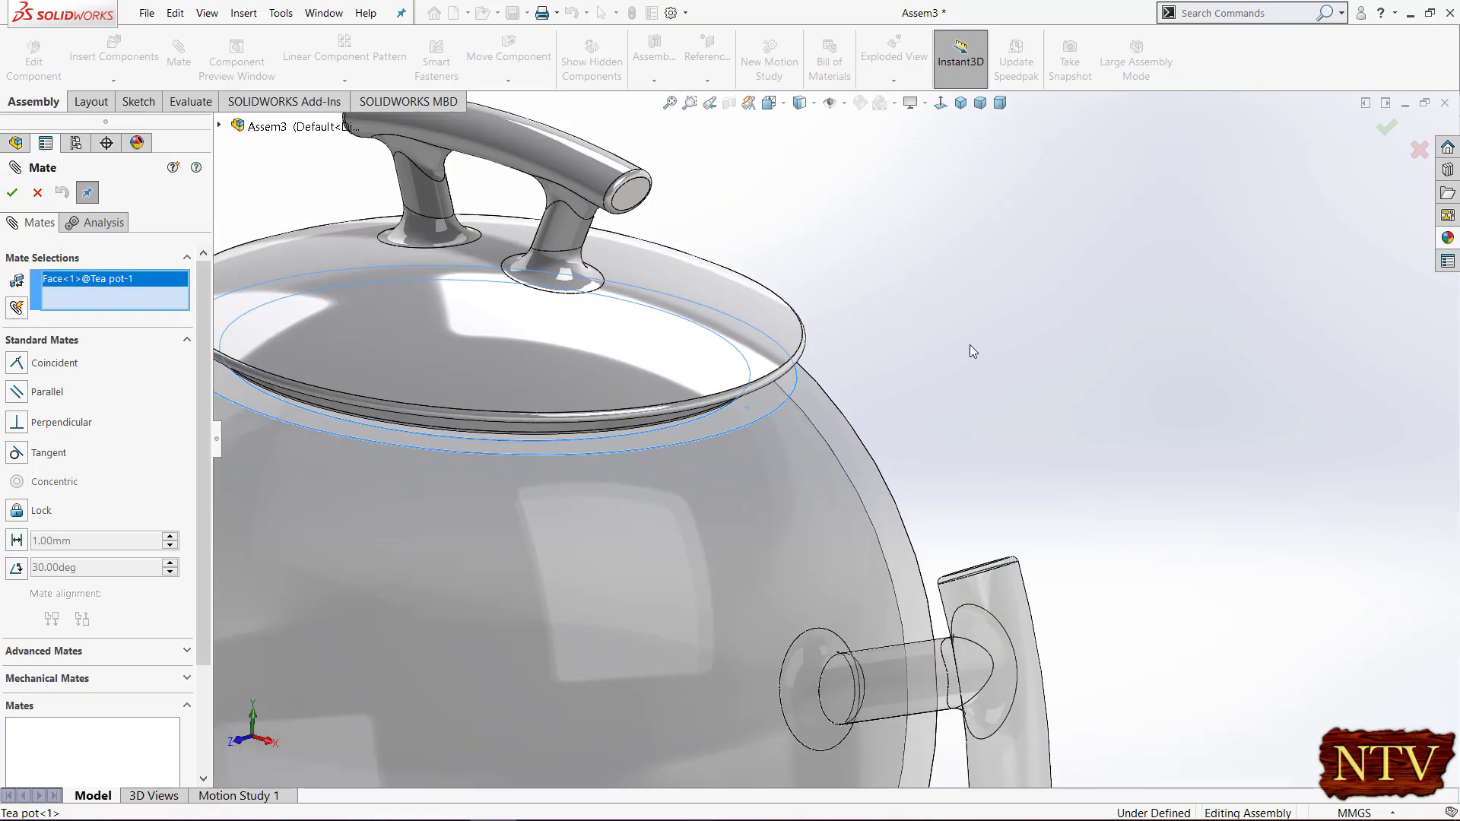
pyautogui.moveTo(943, 299); pyautogui.dragTo(783, 372, button='middle')
pyautogui.scroll(-4, 783, 372)
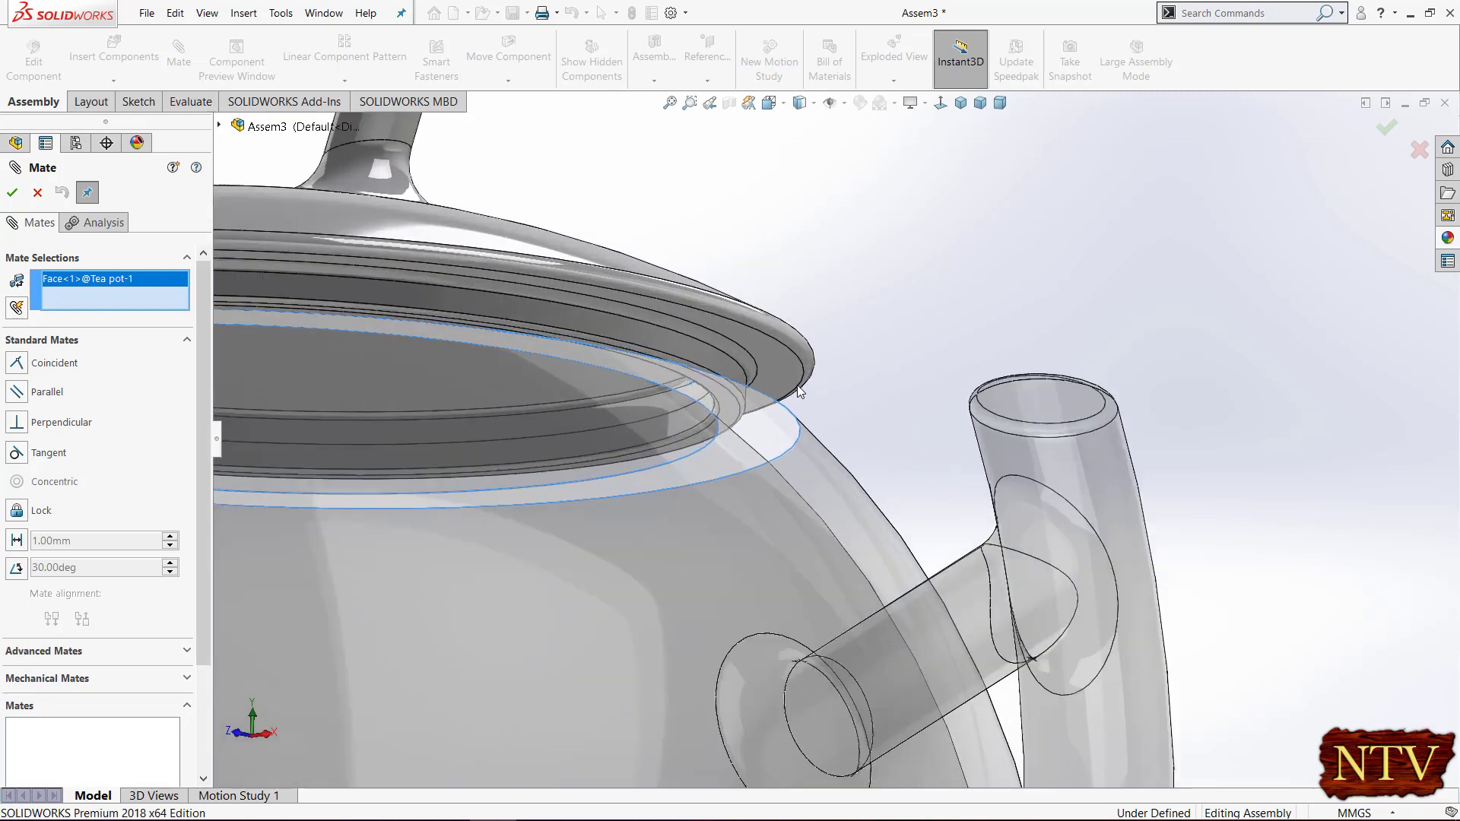
pyautogui.click(783, 372)
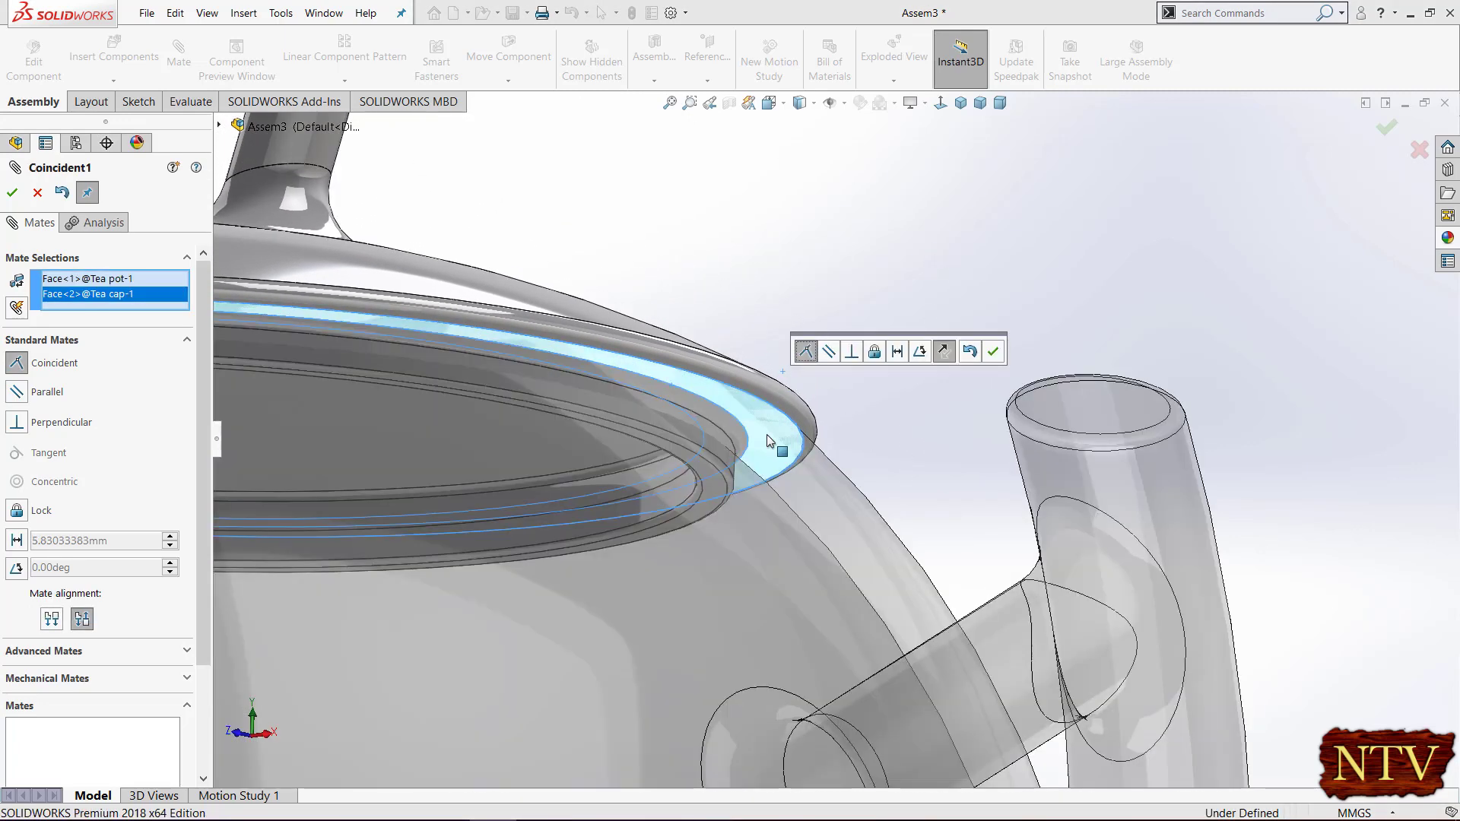
pyautogui.scroll(3, 1030, 280)
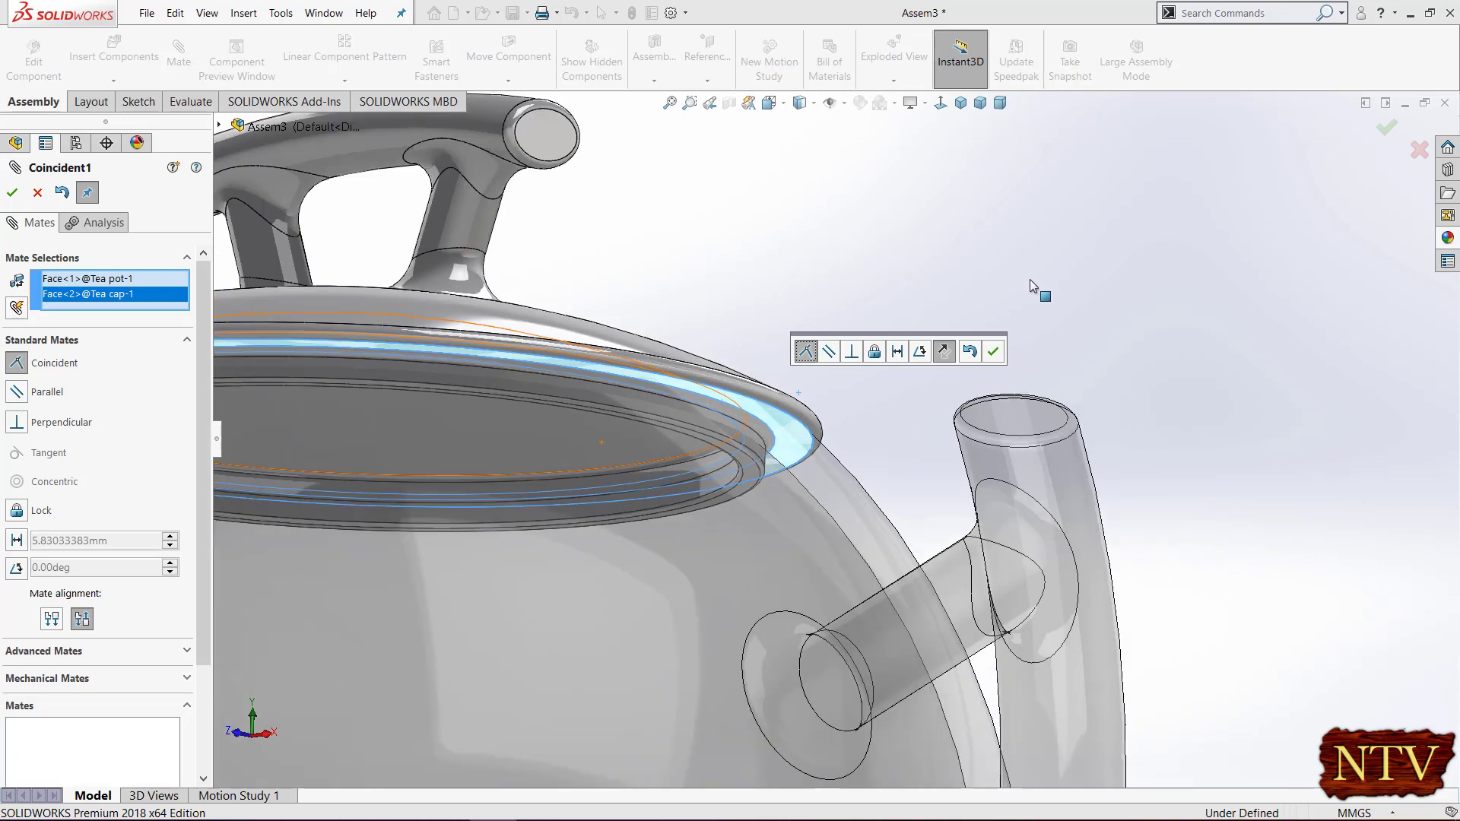
pyautogui.moveTo(1030, 280)
pyautogui.mouseDown(button='middle')
pyautogui.moveTo(1084, 309)
pyautogui.moveTo(1083, 378)
pyautogui.moveTo(1114, 336)
pyautogui.mouseUp(button='middle')
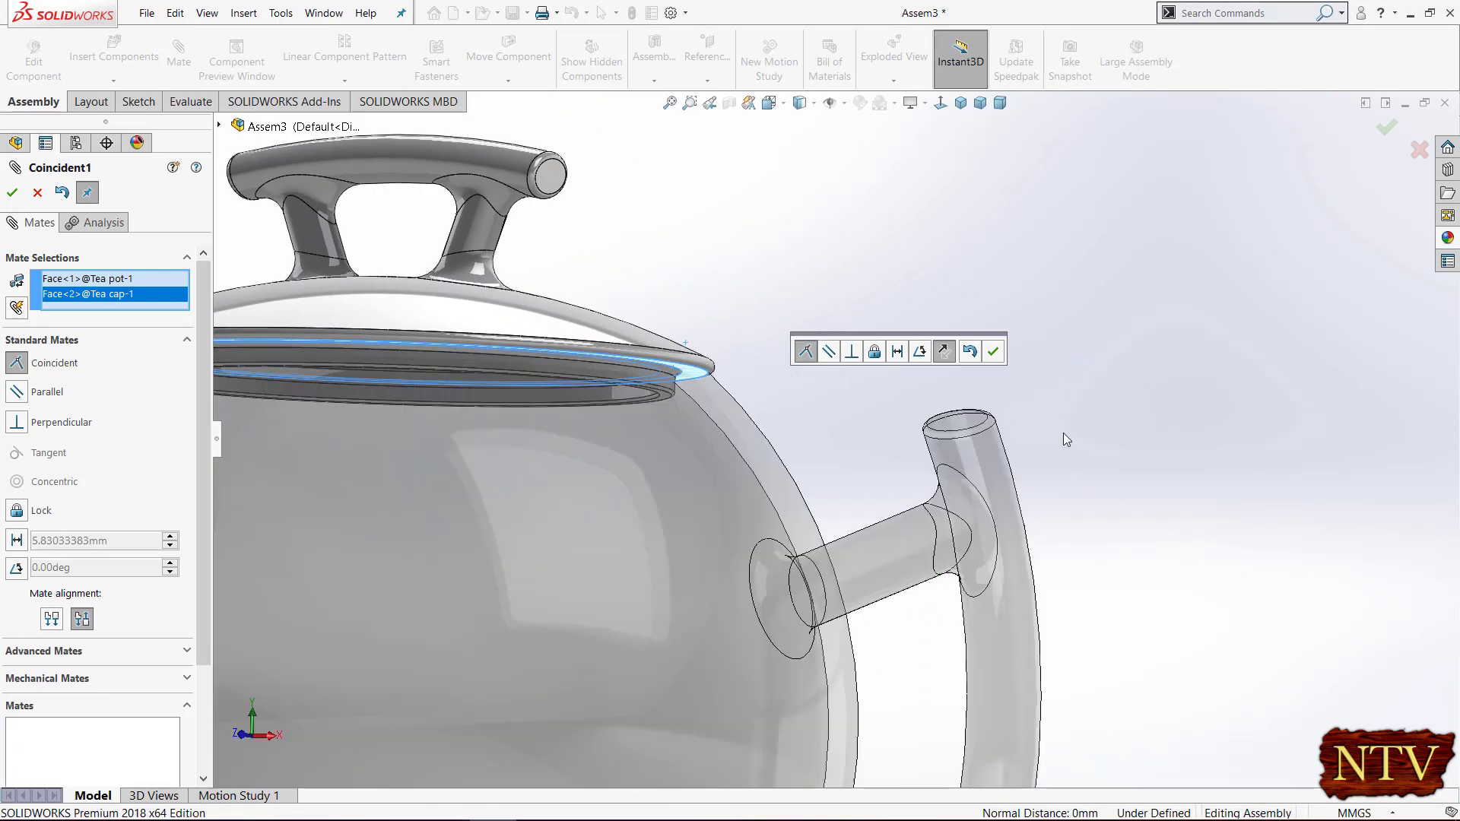
pyautogui.click(994, 351)
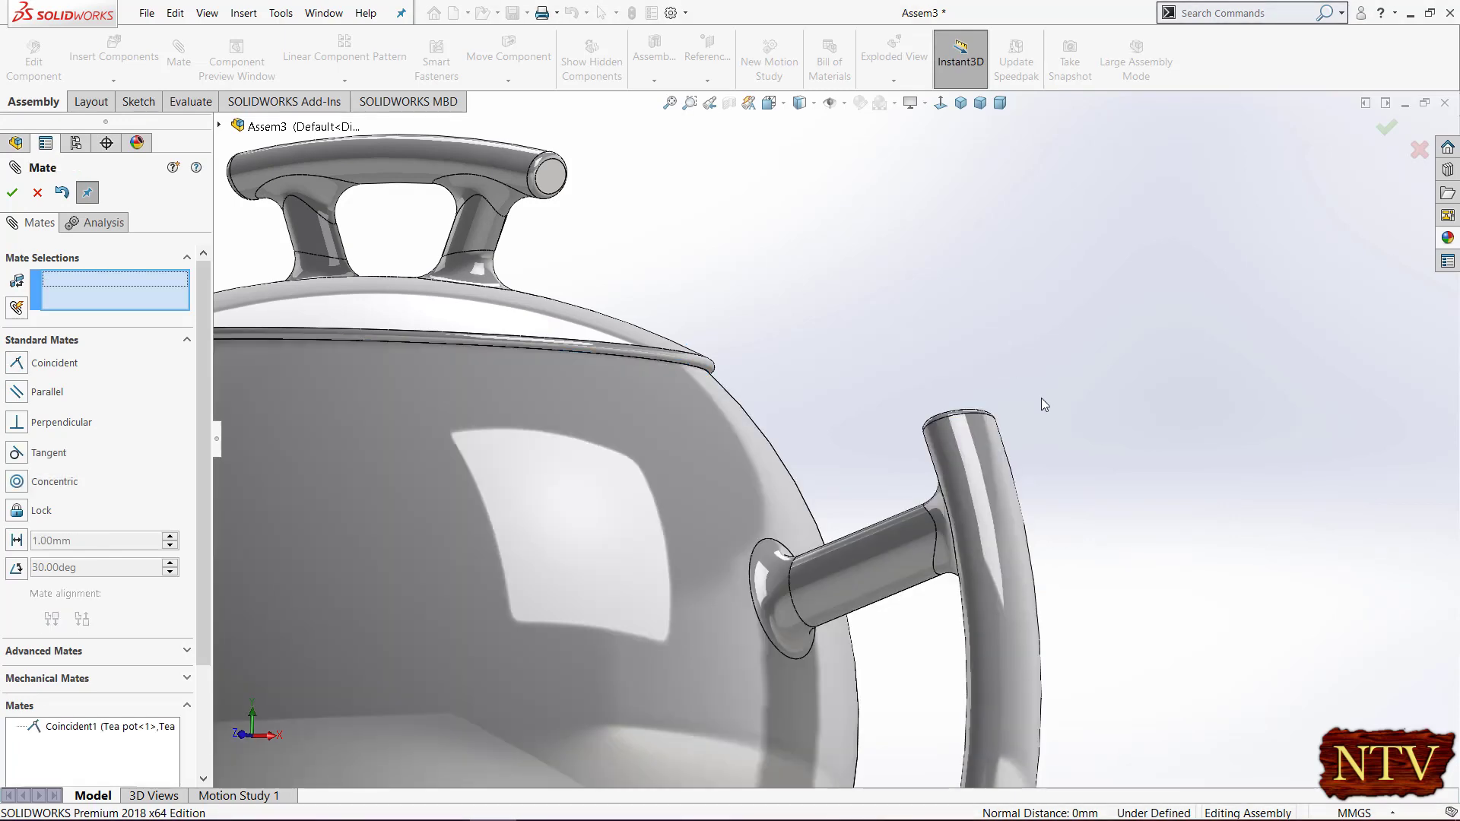
pyautogui.scroll(2, 1043, 403)
pyautogui.click(963, 105)
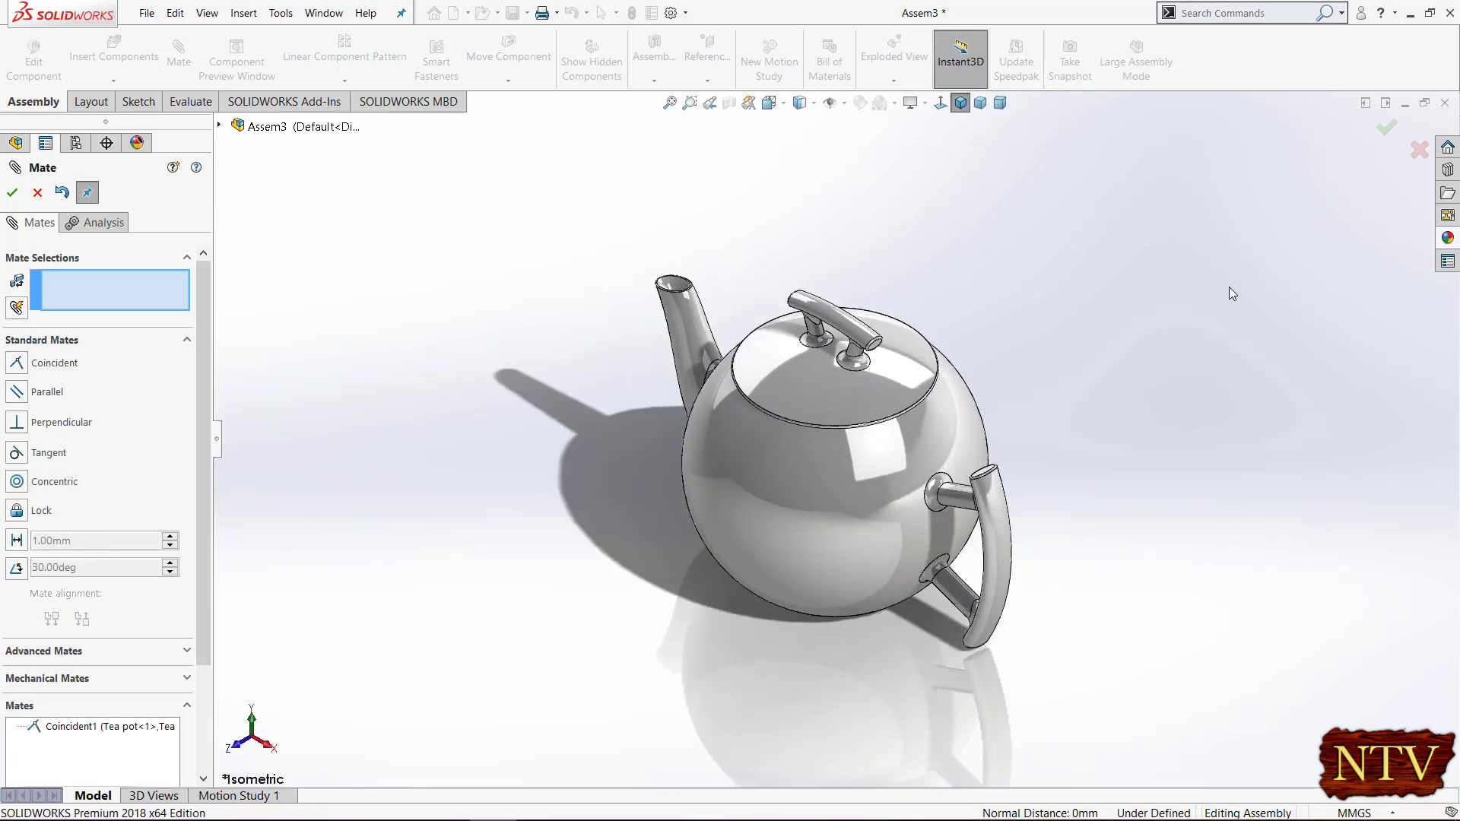
pyautogui.click(1387, 127)
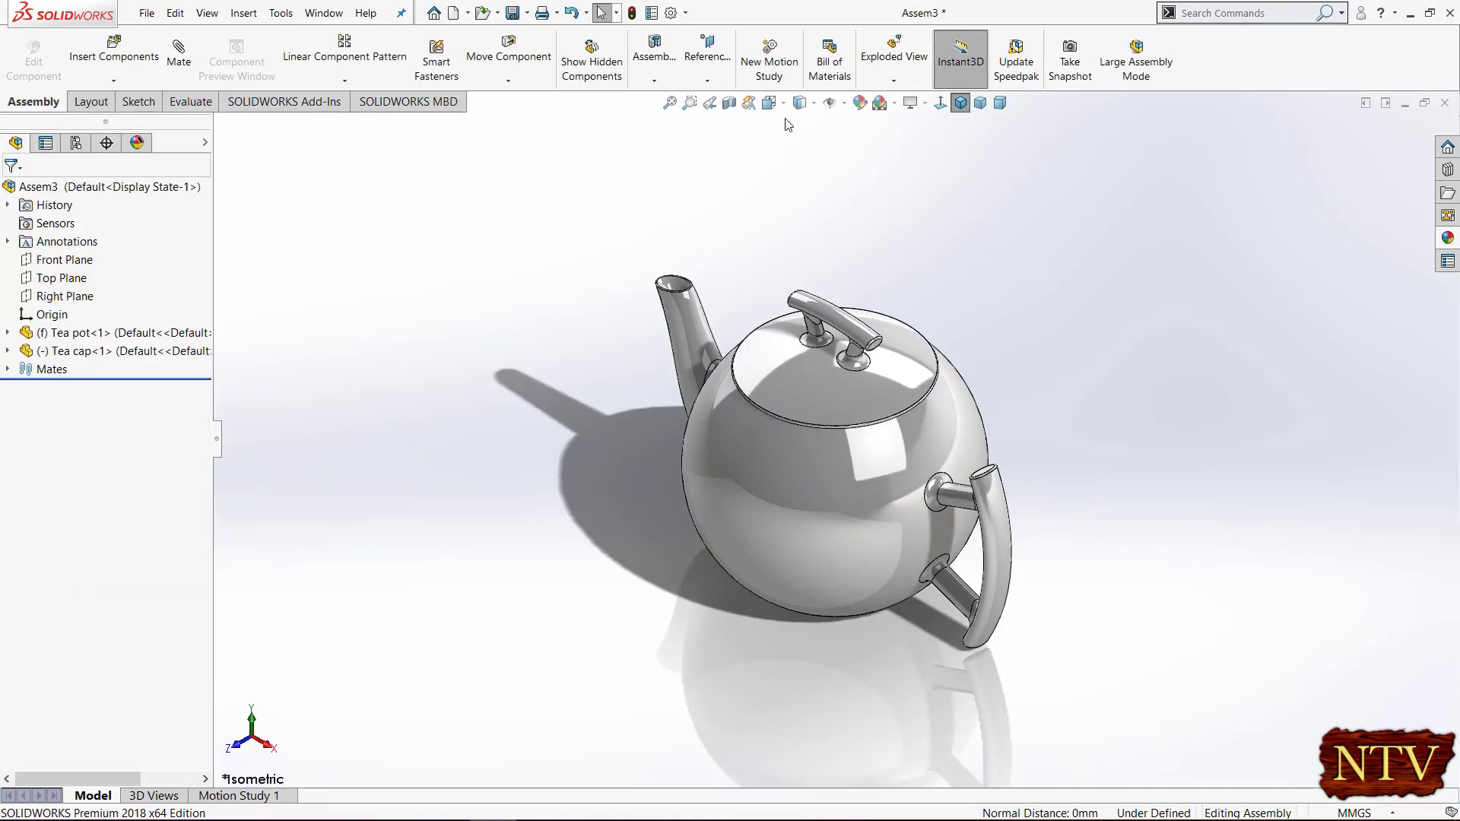
# - Show the assembly from the front with hidden lines visible and examine how the cap seats in the tea pot opening
pyautogui.press('f')
pyautogui.scroll(3, 555, 584)
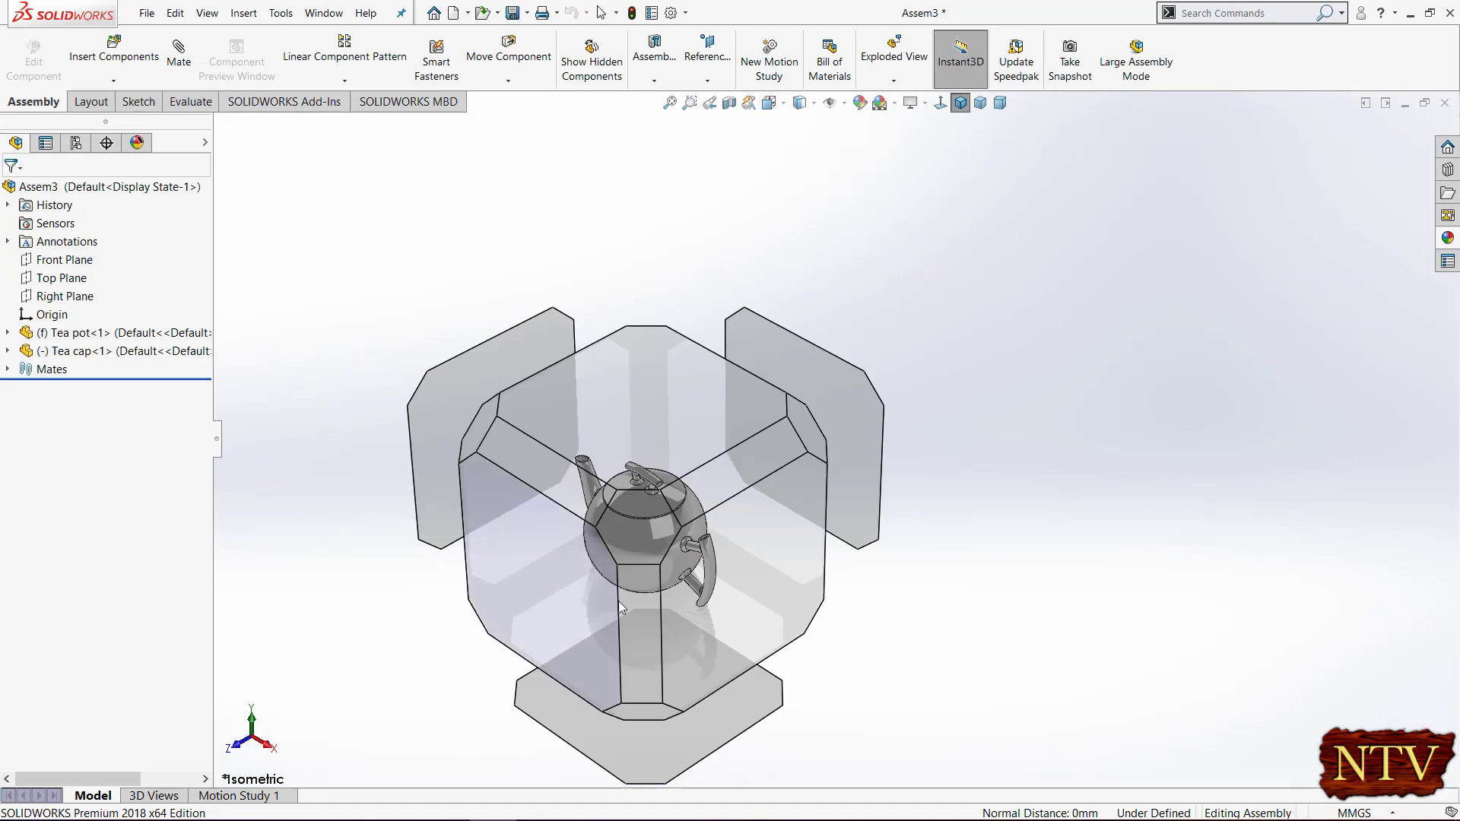
pyautogui.hotkey('ctrl', '1')
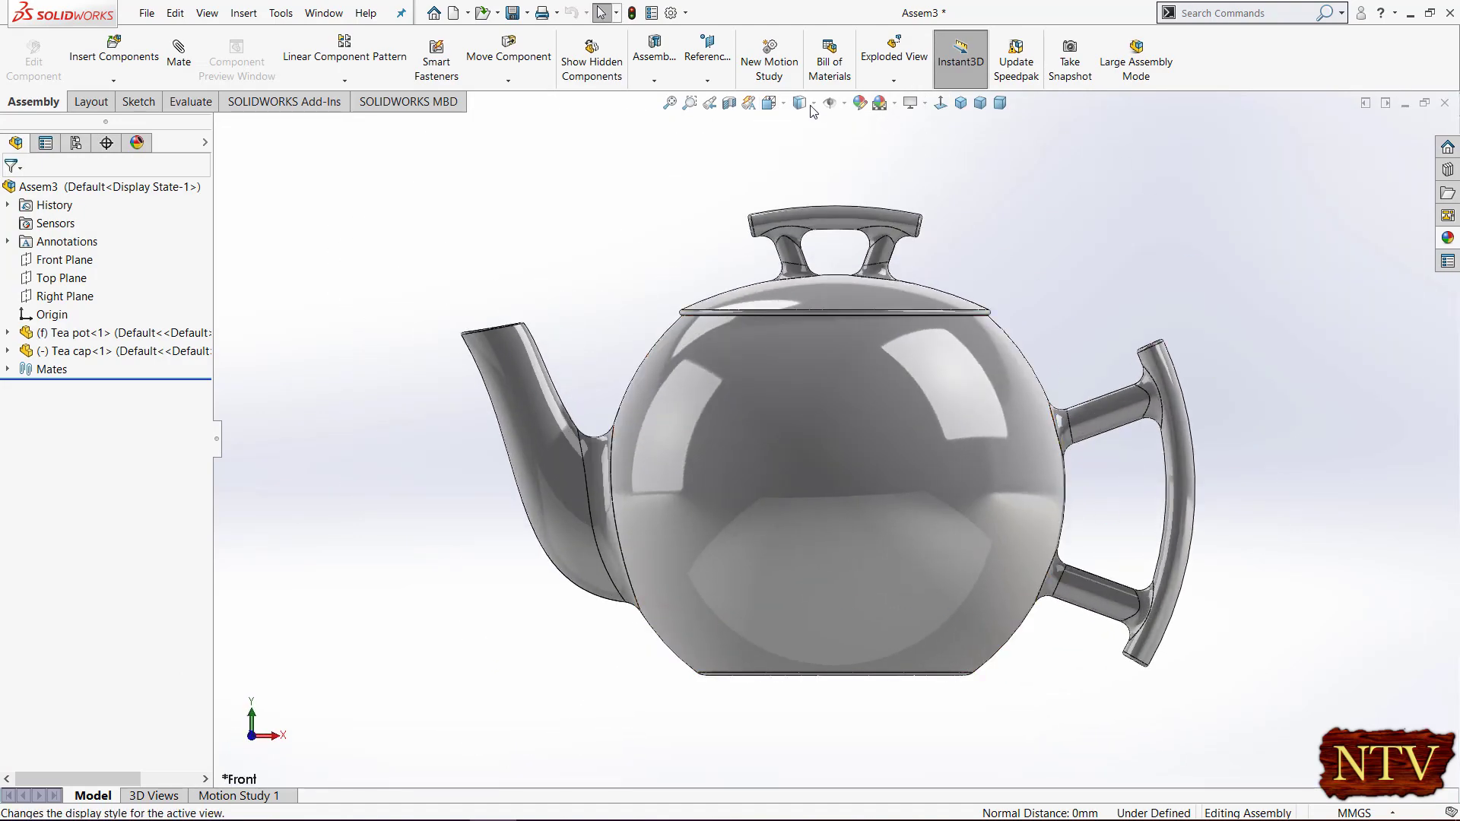
pyautogui.click(814, 107)
pyautogui.click(803, 188)
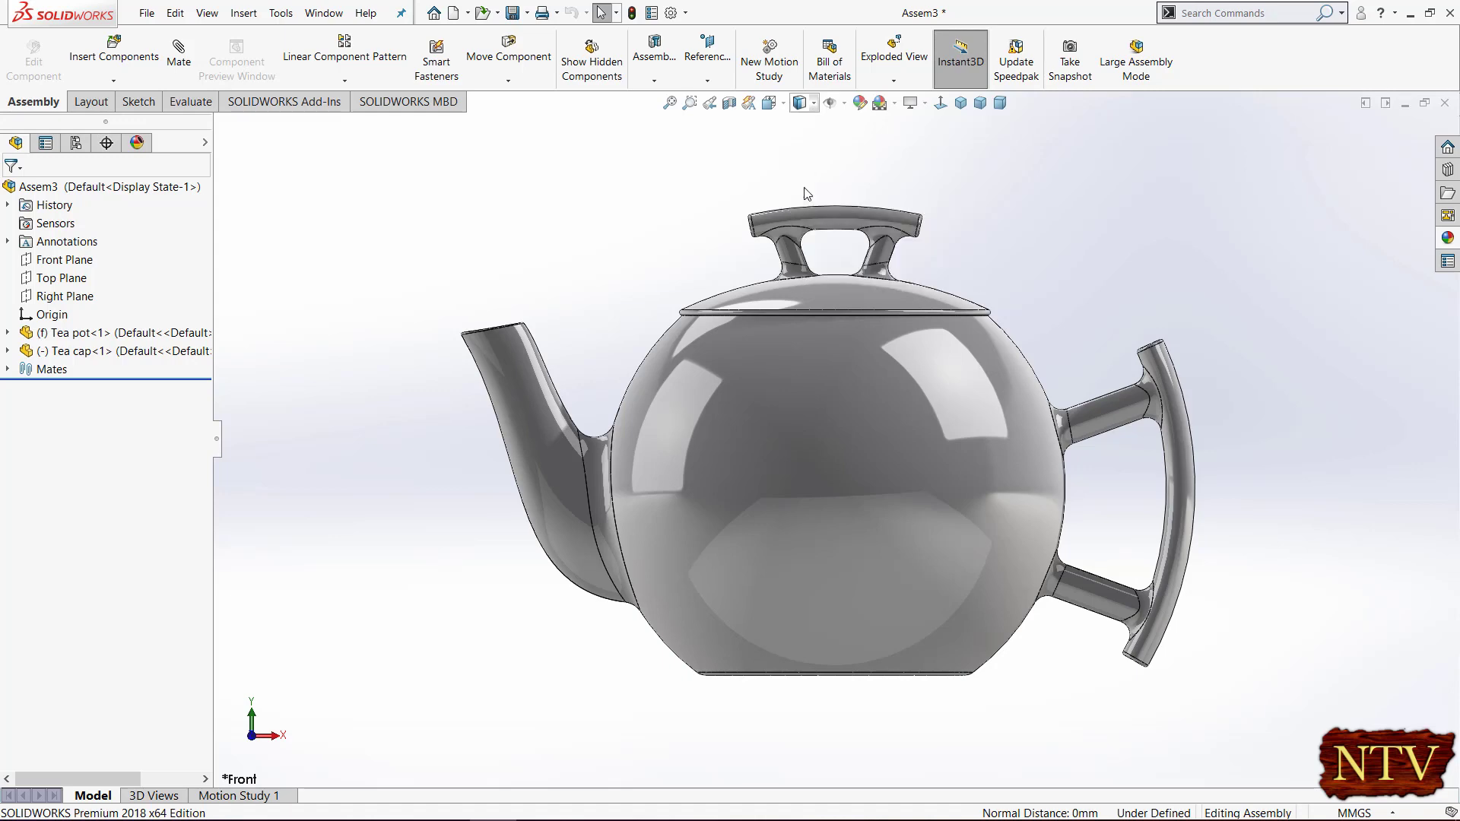
pyautogui.scroll(-5, 899, 429)
pyautogui.scroll(-5, 624, 311)
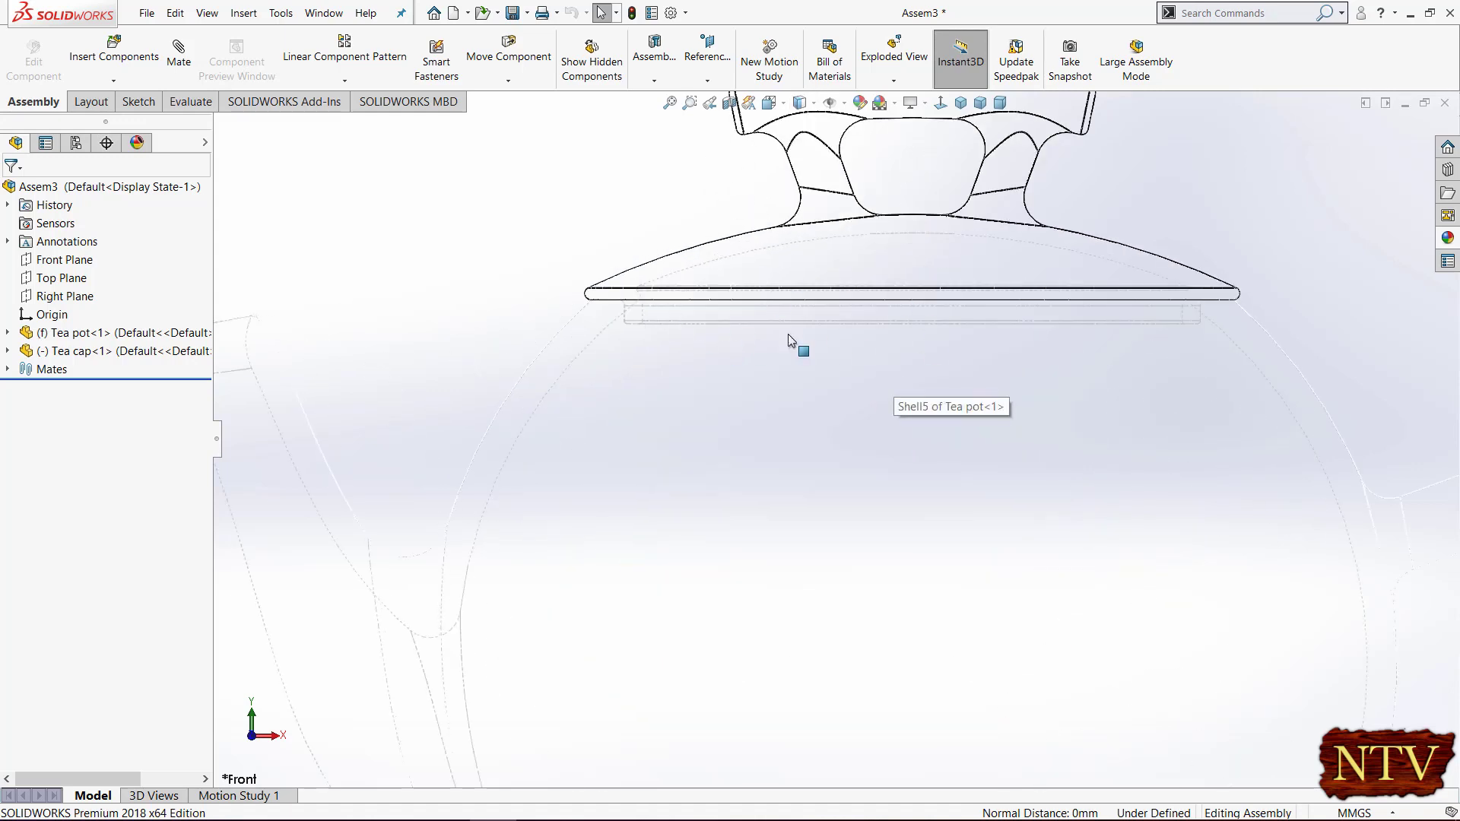
pyautogui.scroll(5, 836, 436)
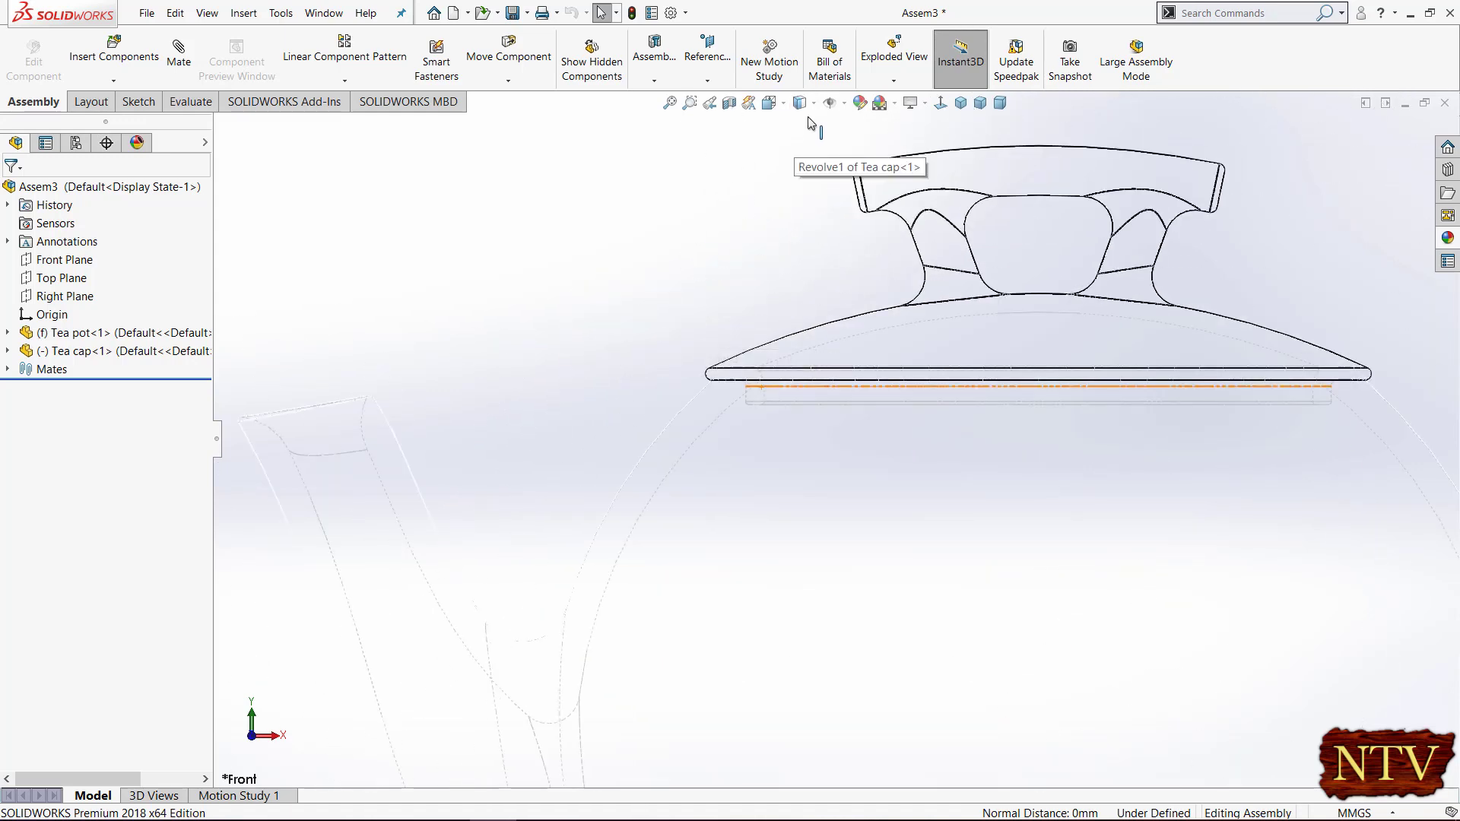
# - Display the assembly with hidden lines removed and inspect the outline of the cap on the pot
pyautogui.click(814, 103)
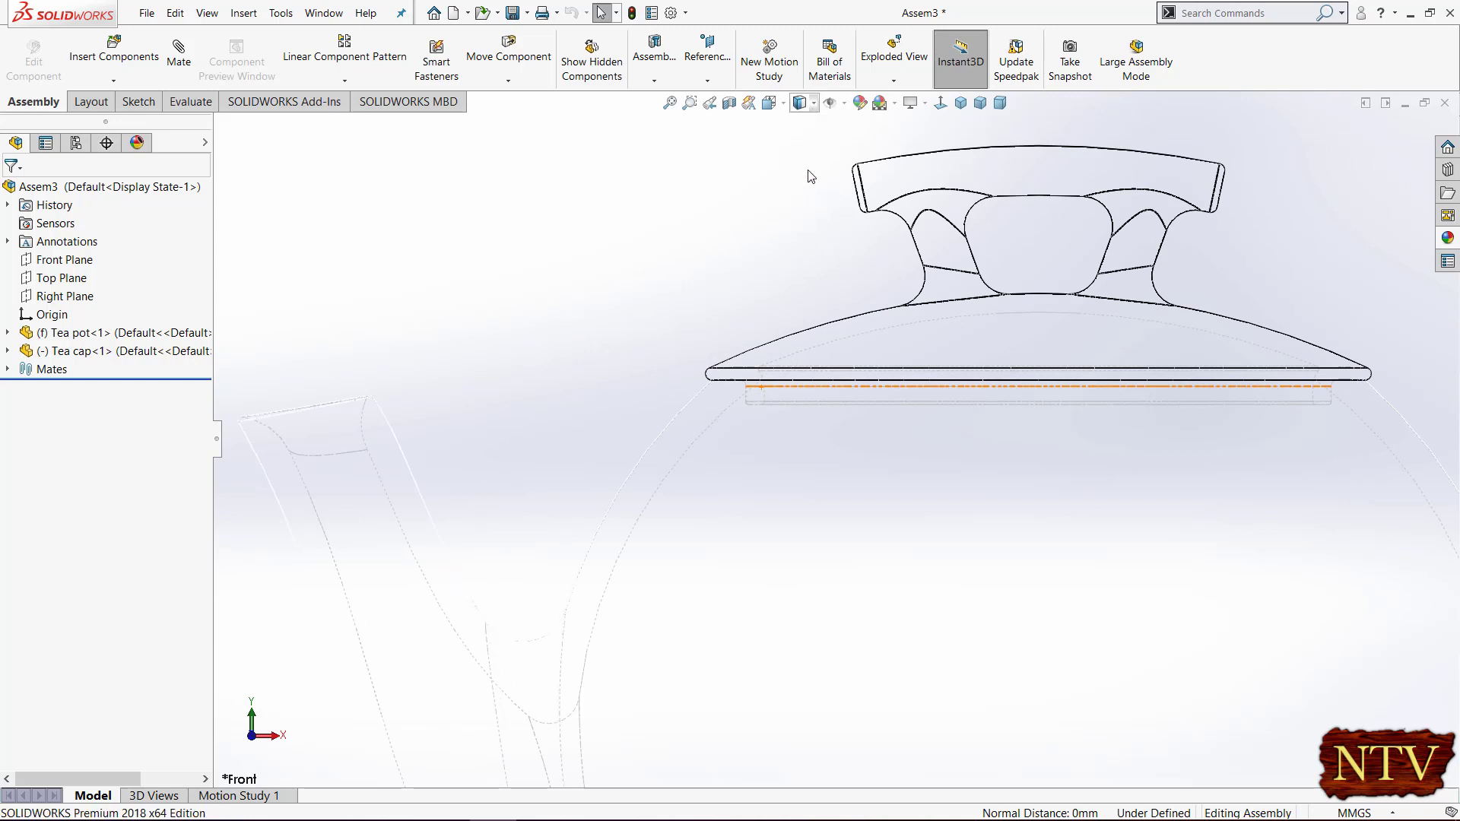
pyautogui.scroll(-4, 726, 428)
pyautogui.scroll(5, 711, 370)
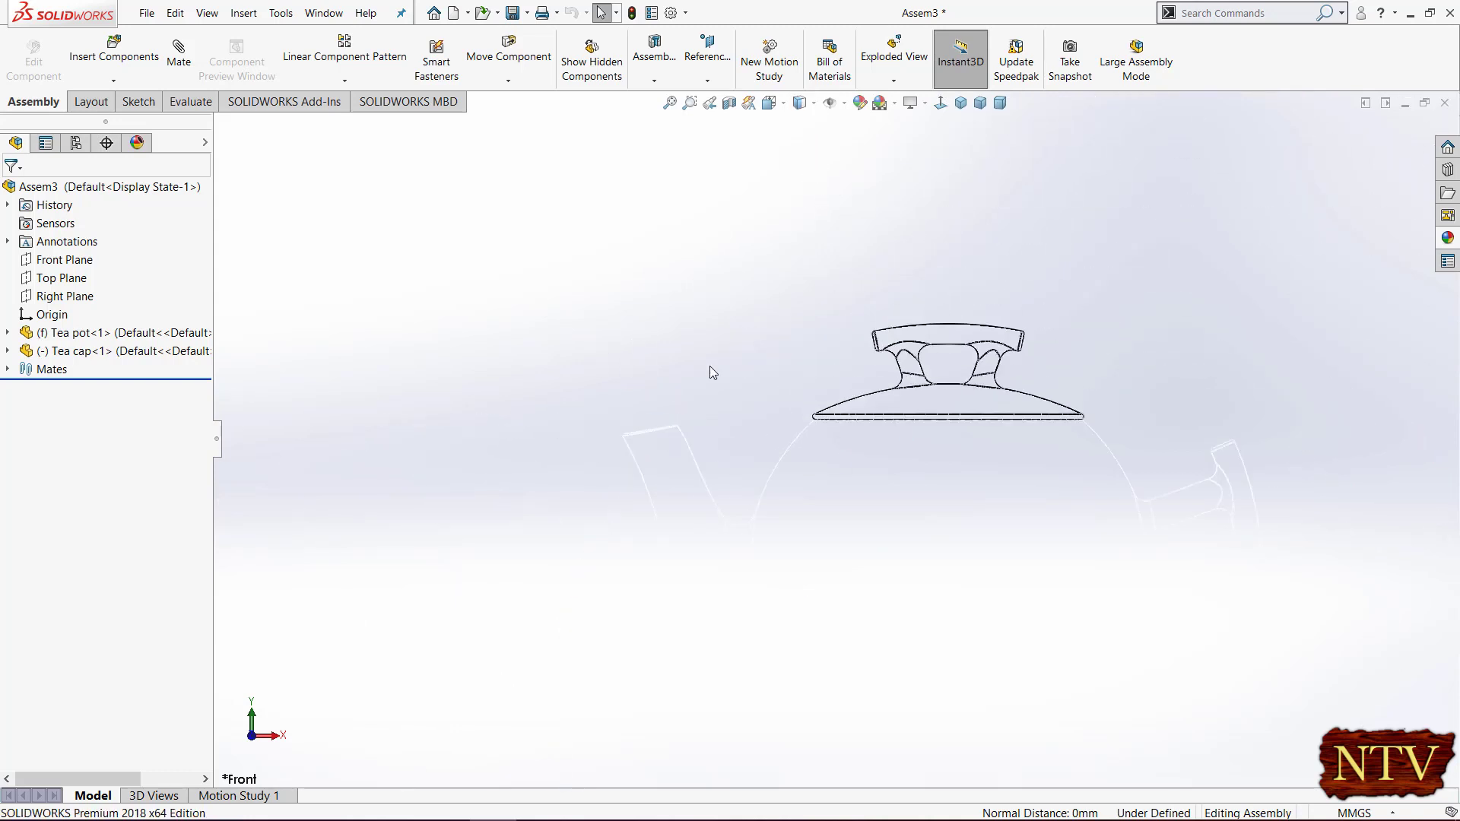
pyautogui.scroll(-3, 1100, 435)
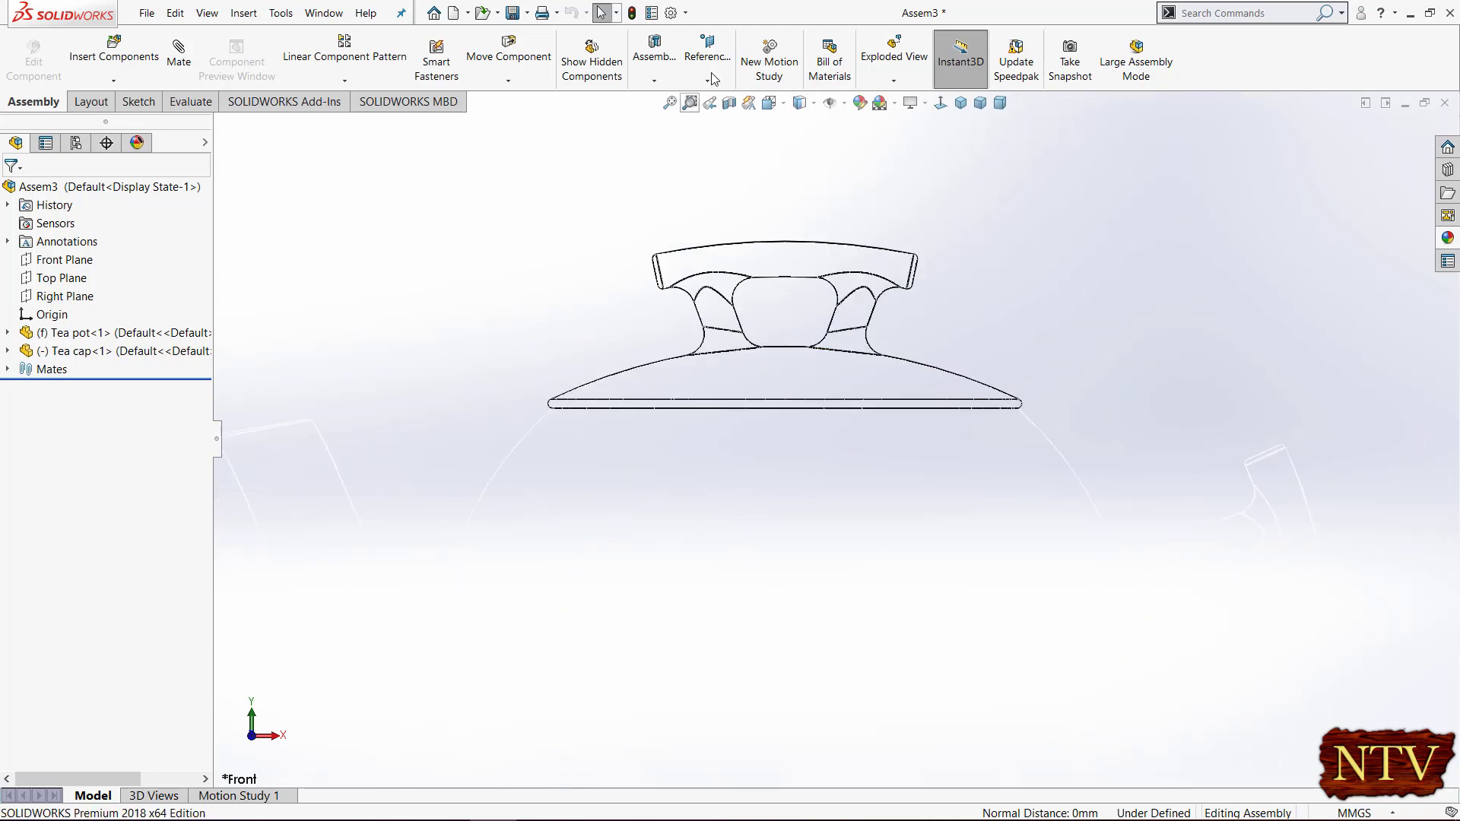
# - Make the hidden lines visible again and examine the cap's lower rim inside the pot opening up close
pyautogui.click(813, 104)
pyautogui.click(800, 188)
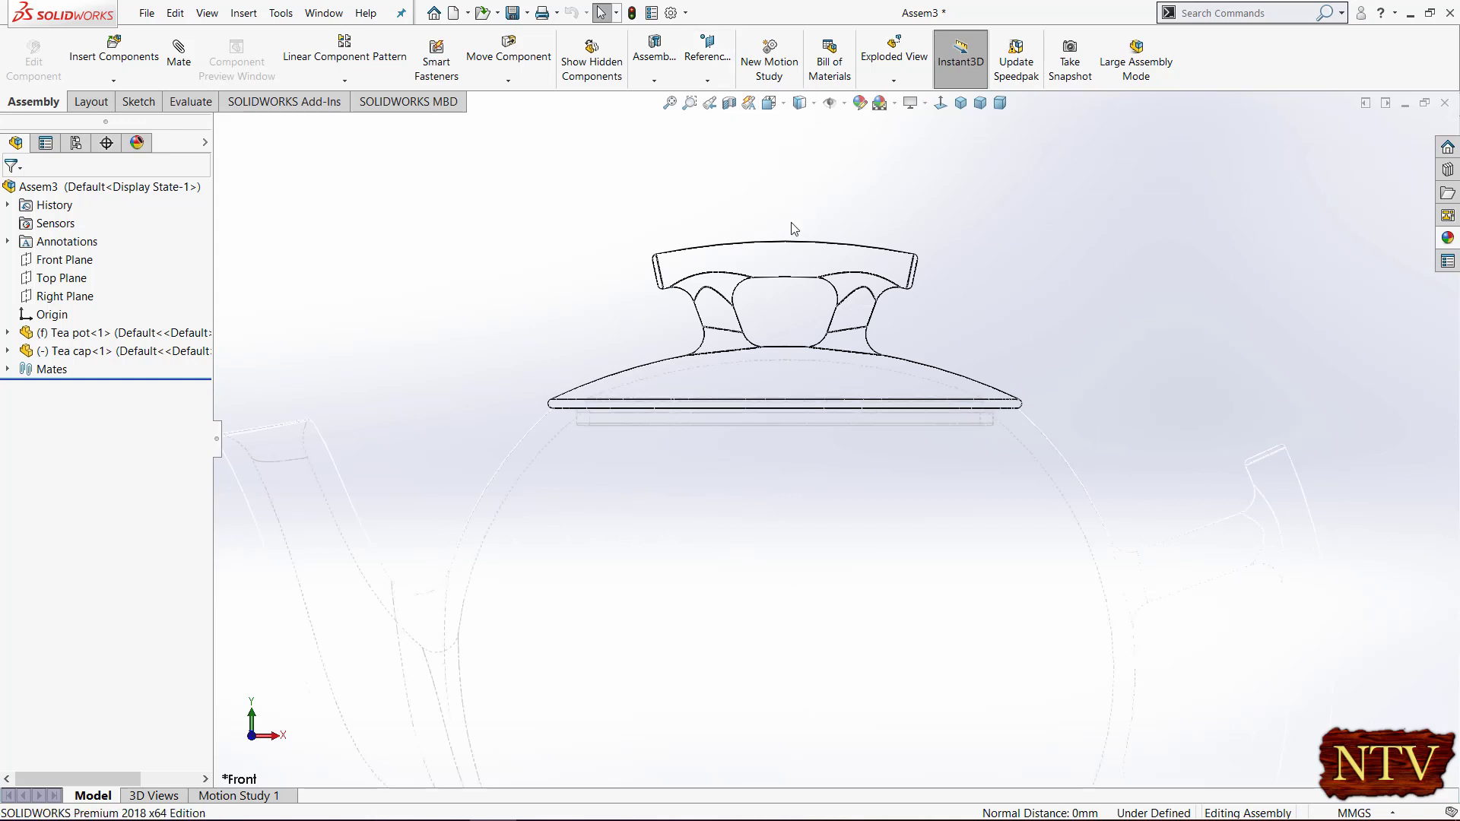
pyautogui.scroll(-3, 601, 433)
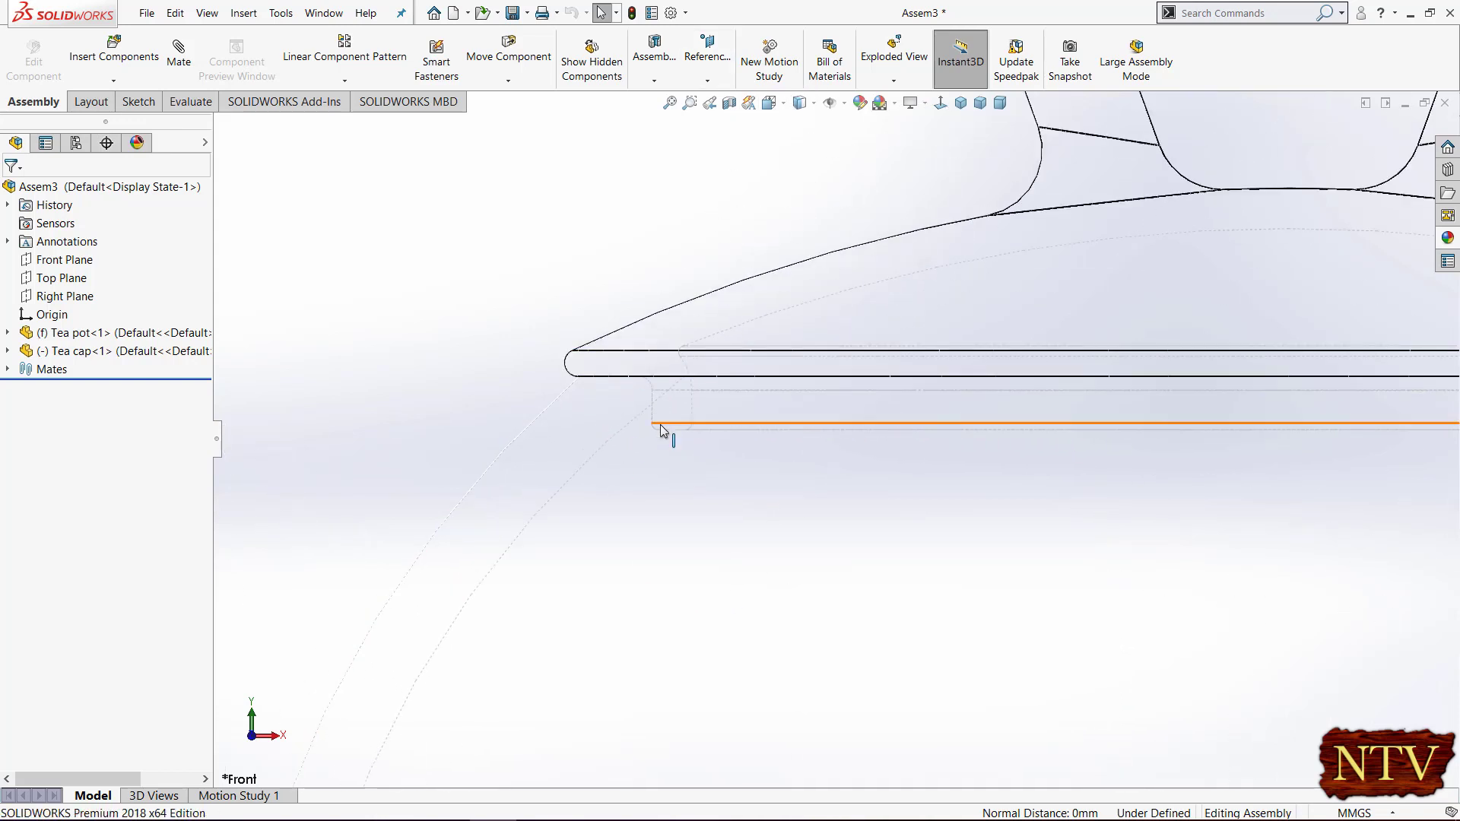
pyautogui.scroll(5, 666, 380)
pyautogui.scroll(4, 672, 340)
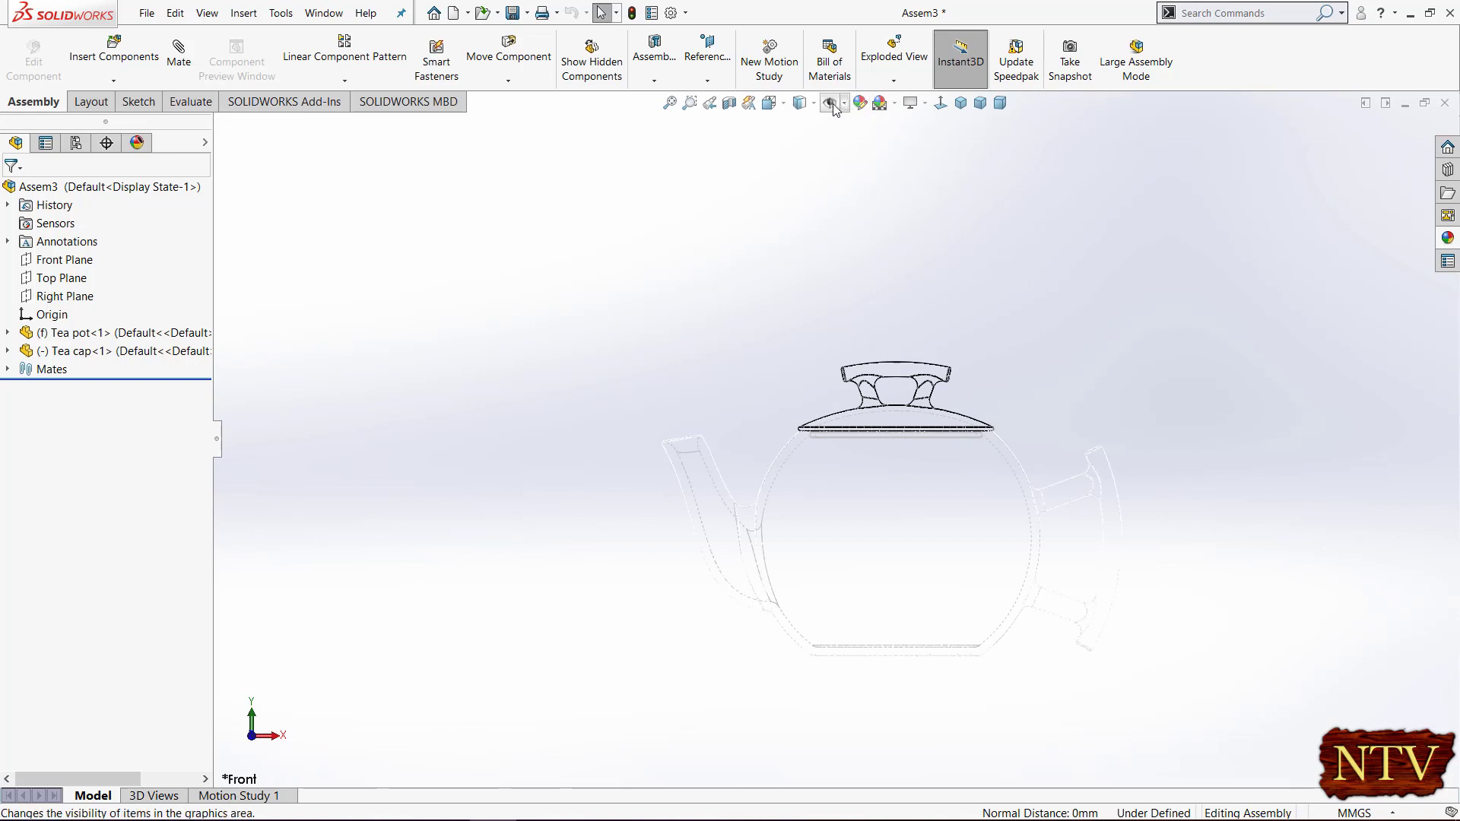
# - Return the display to shaded with edges and show the assembled tea pot enlarged in trimetric view
pyautogui.click(813, 105)
pyautogui.click(801, 133)
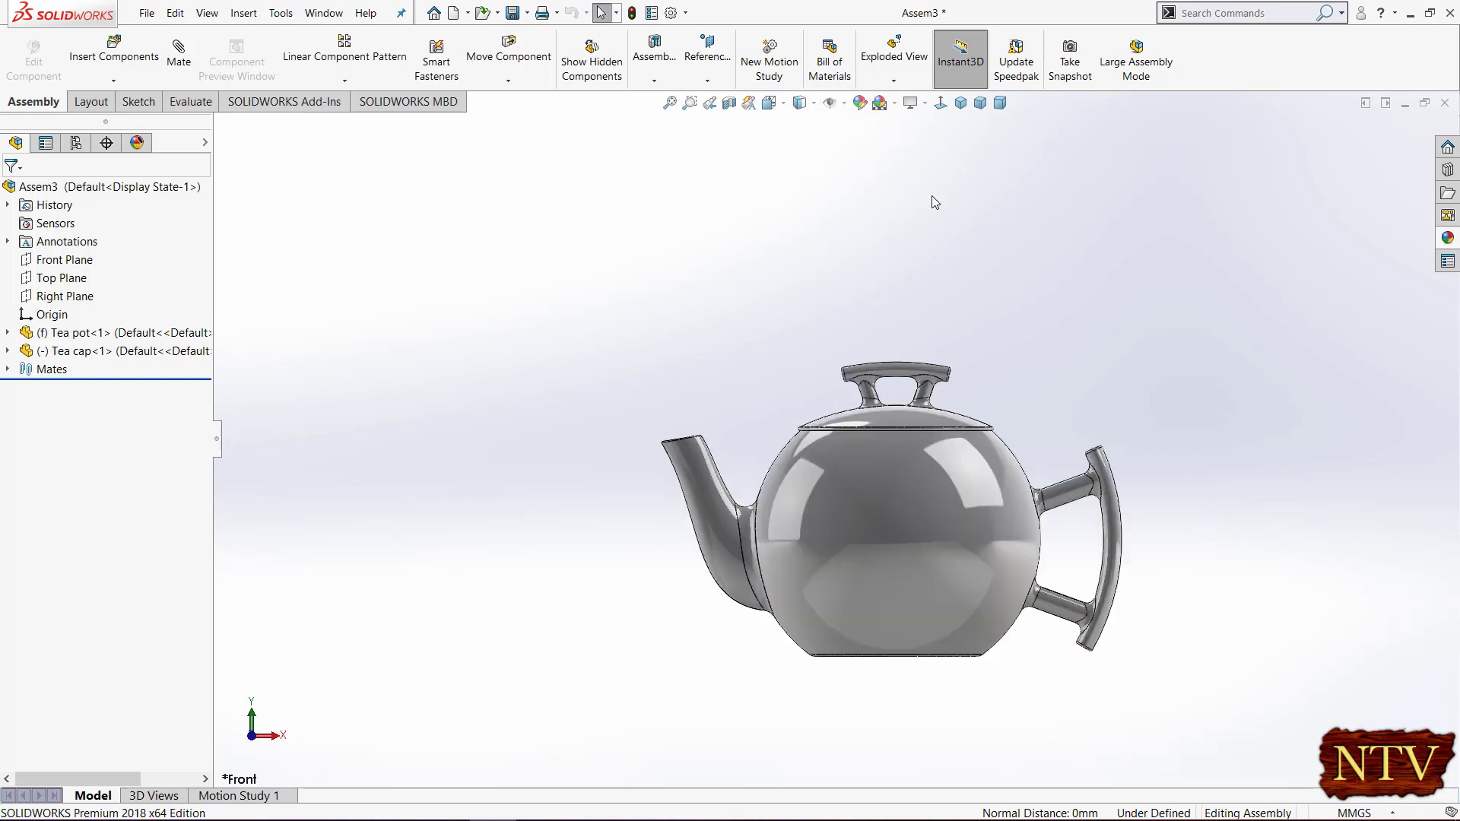
pyautogui.click(980, 102)
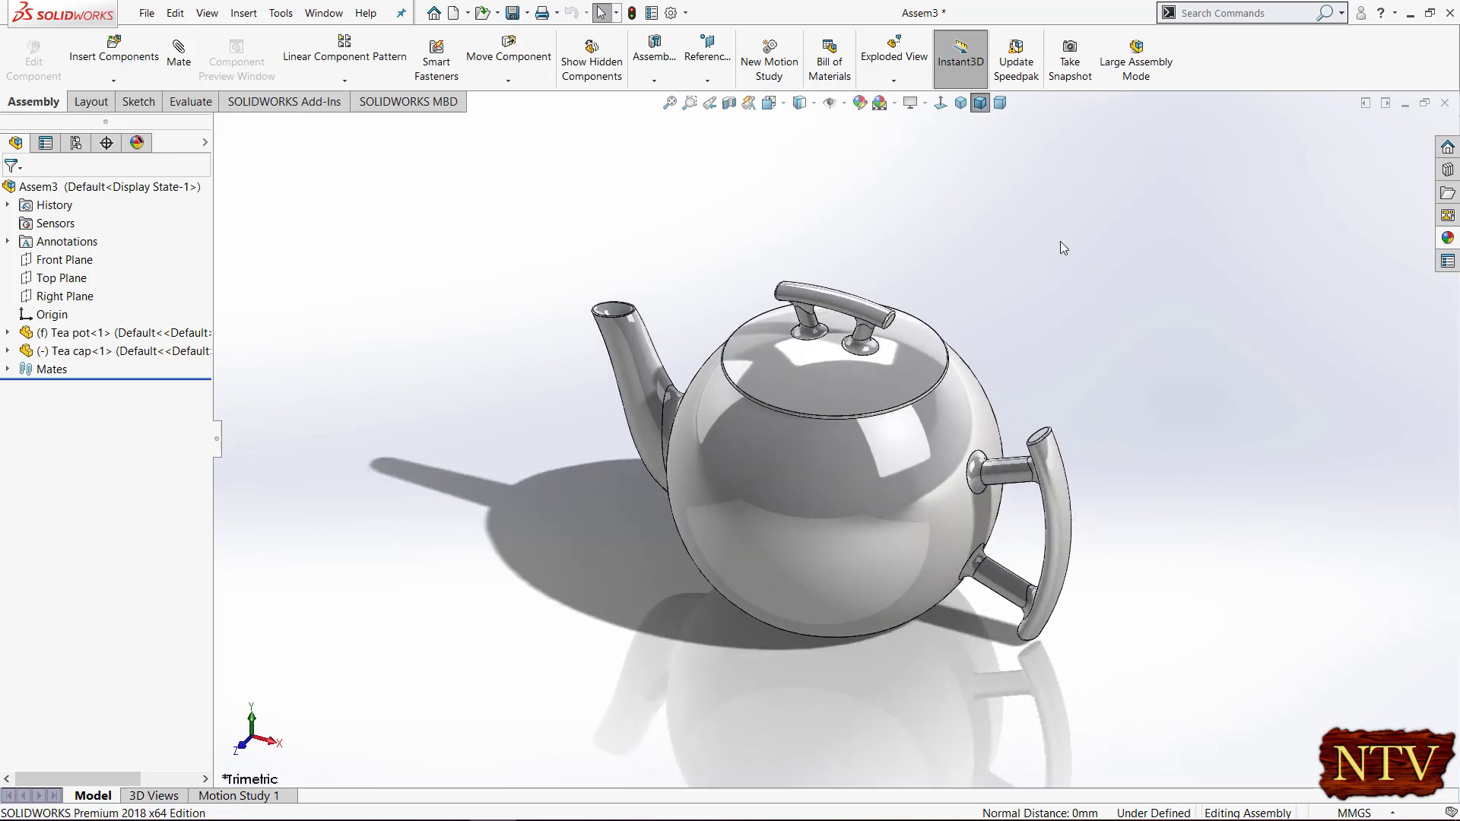
pyautogui.click(690, 103)
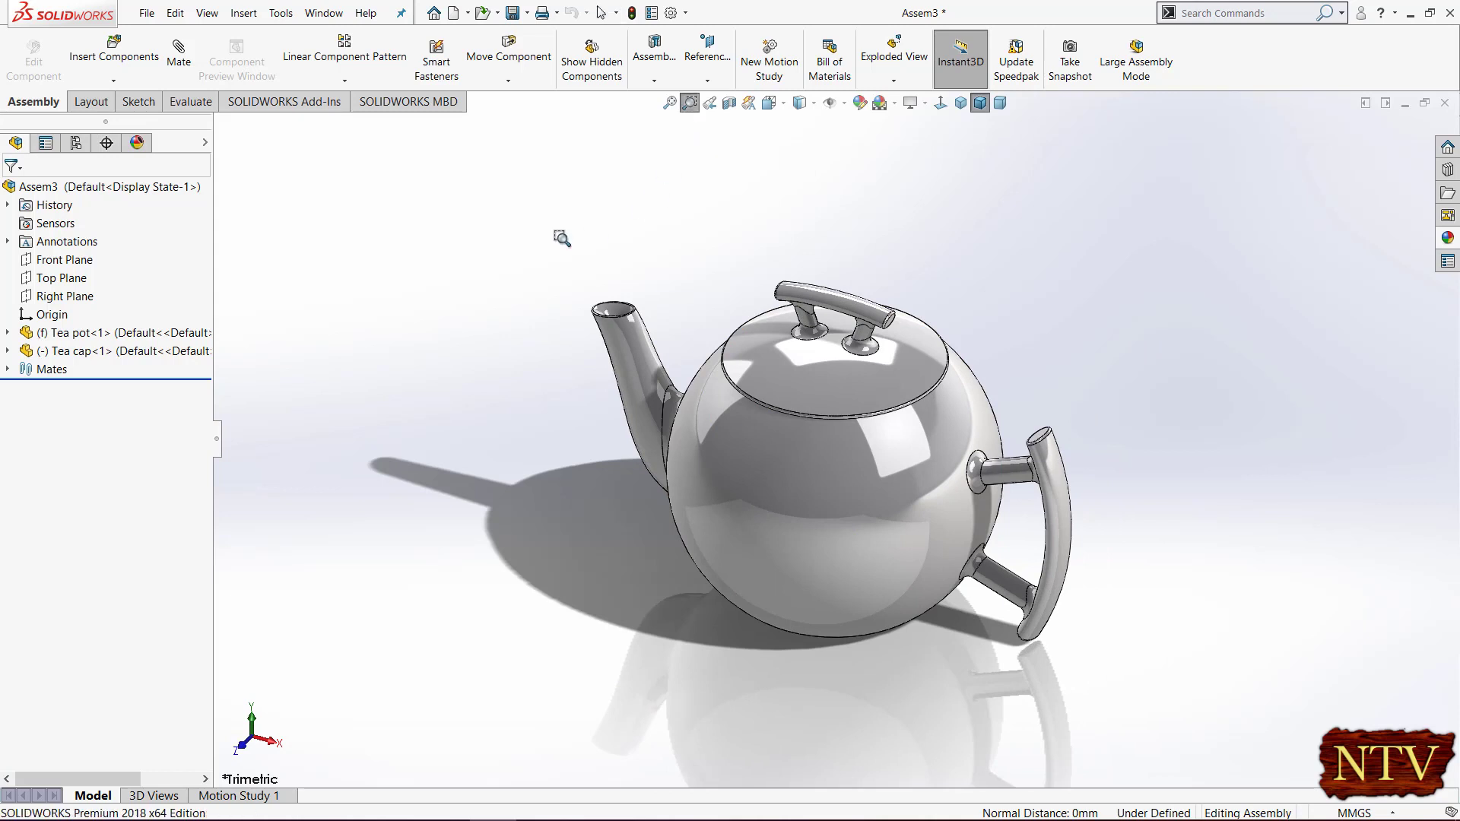
pyautogui.moveTo(554, 230); pyautogui.dragTo(1141, 685)
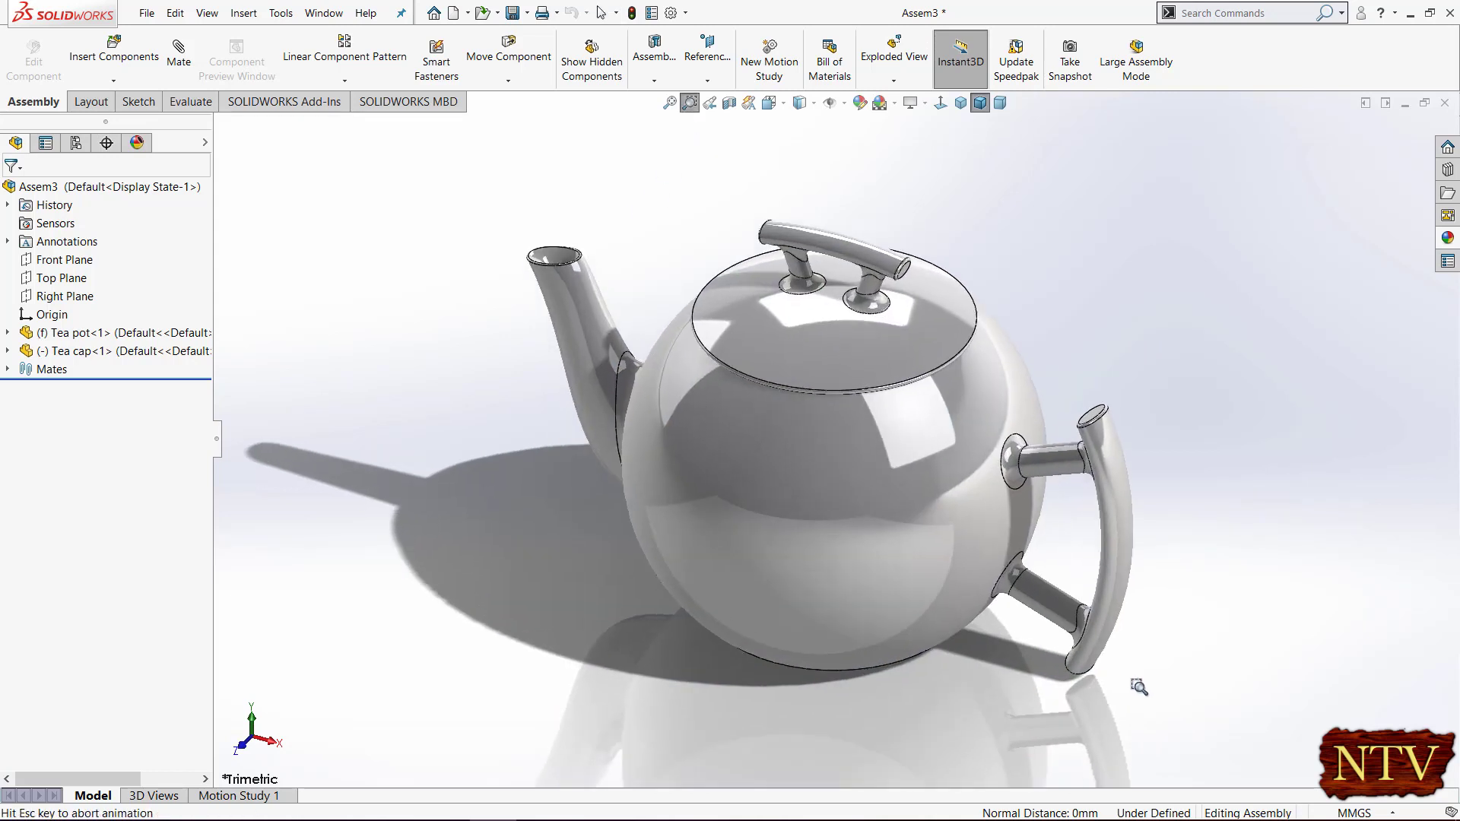